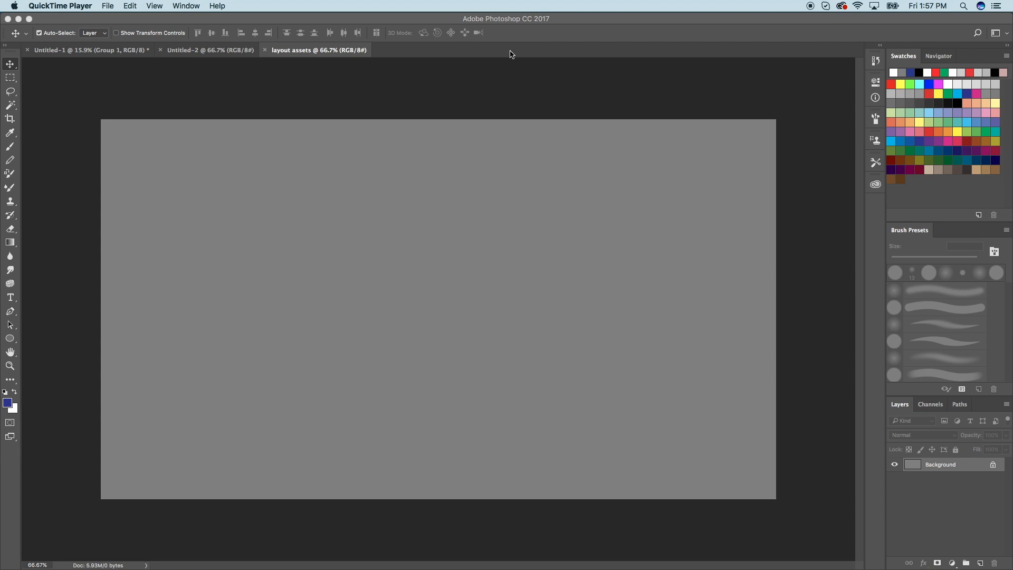
Add a new layer above the background and set up a black brush at 17 px.
click(598, 34)
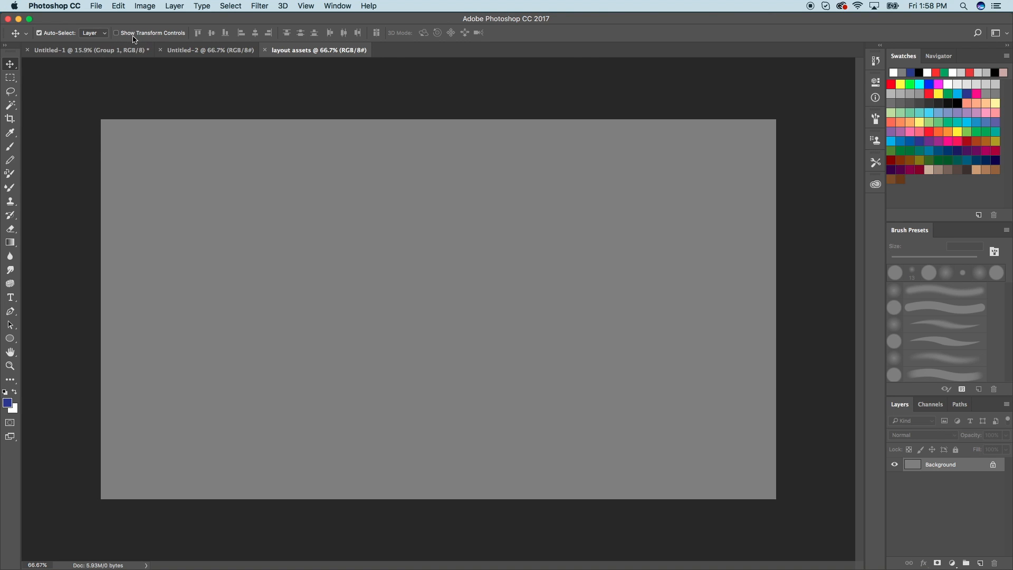
click(980, 563)
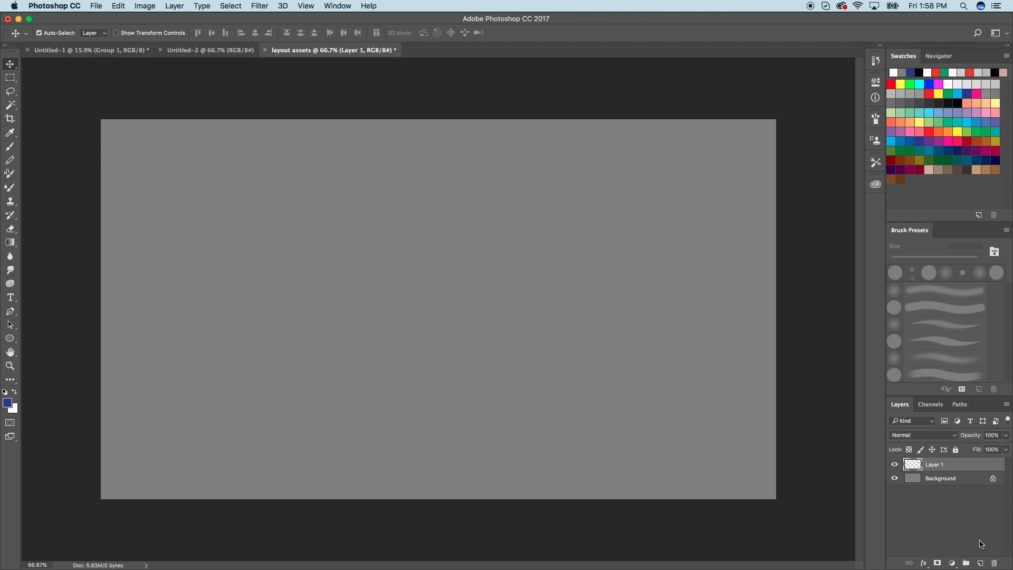
click(919, 72)
click(10, 146)
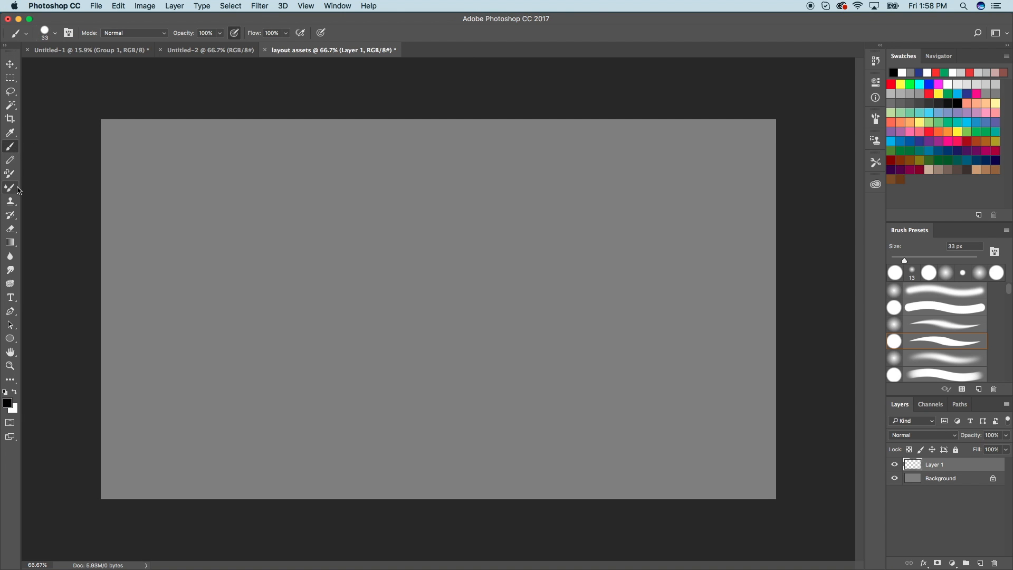
drag(905, 261, 901, 260)
drag(901, 261, 900, 262)
drag(900, 261, 898, 261)
Open the Untitled-1 reference board and examine the cabin interior with the large desk.
click(97, 51)
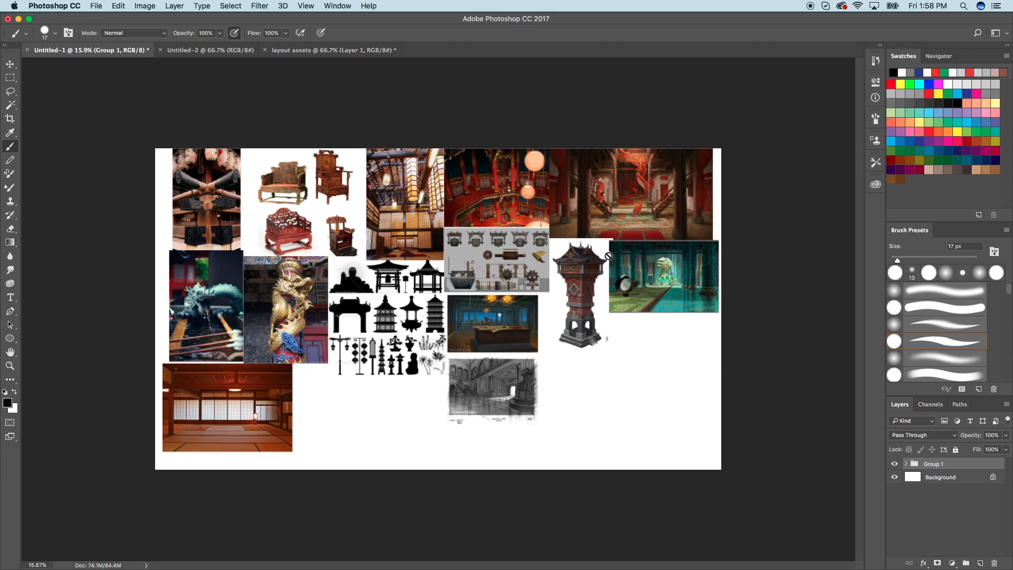
scroll(591, 283, up, 2)
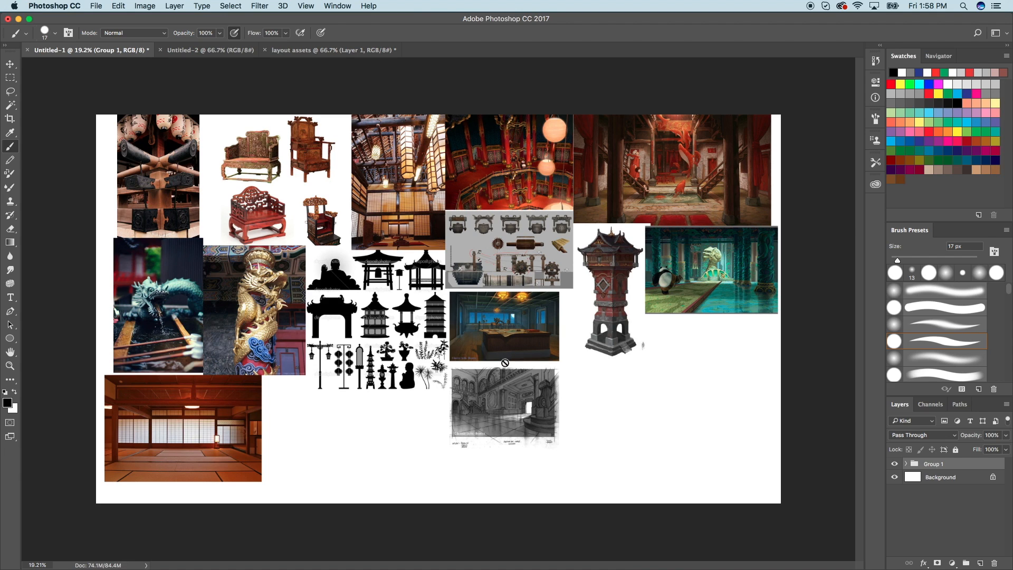
scroll(506, 363, up, 5)
scroll(515, 372, up, 4)
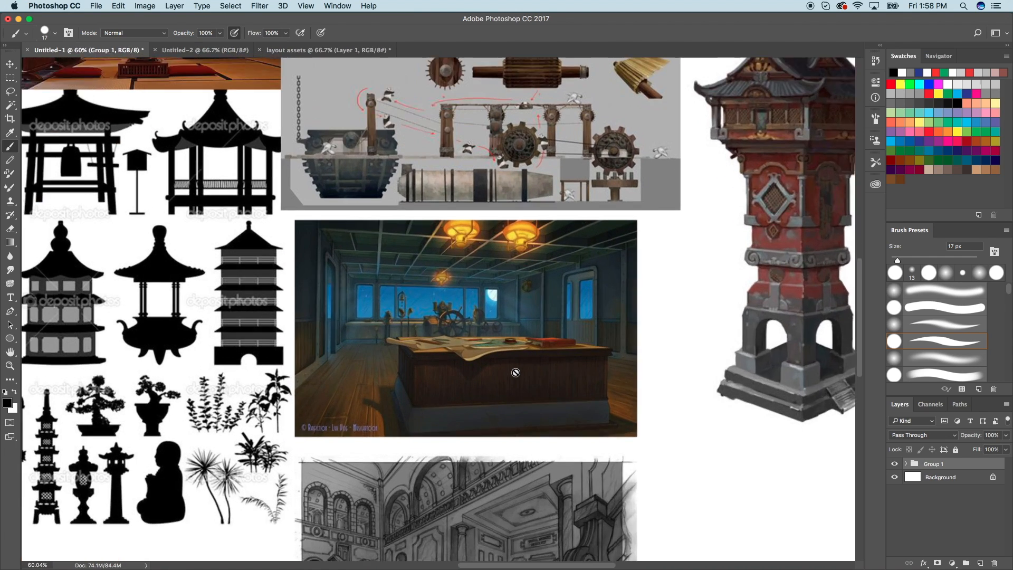
scroll(543, 367, down, 4)
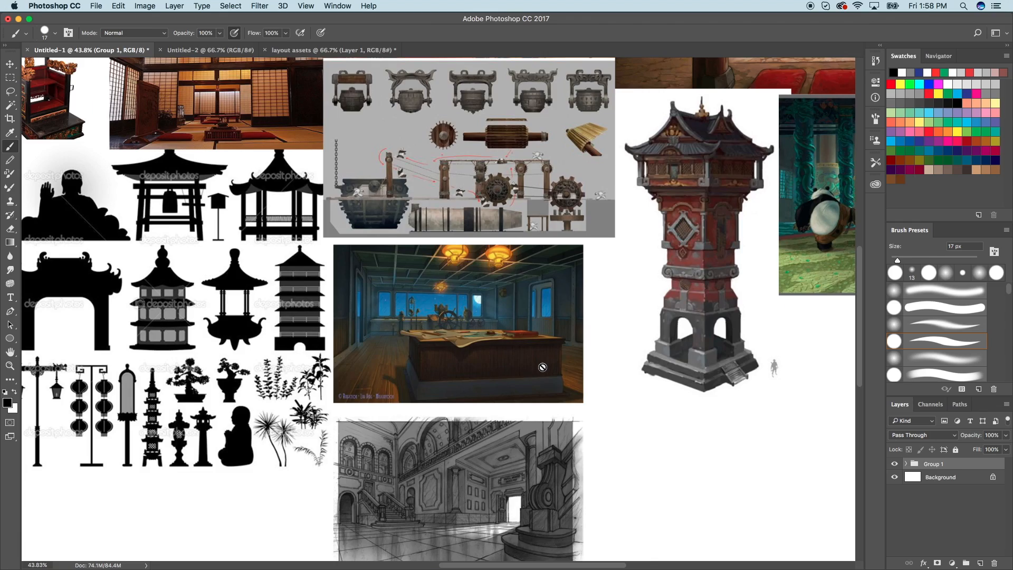
scroll(542, 366, down, 2)
scroll(541, 365, down, 1)
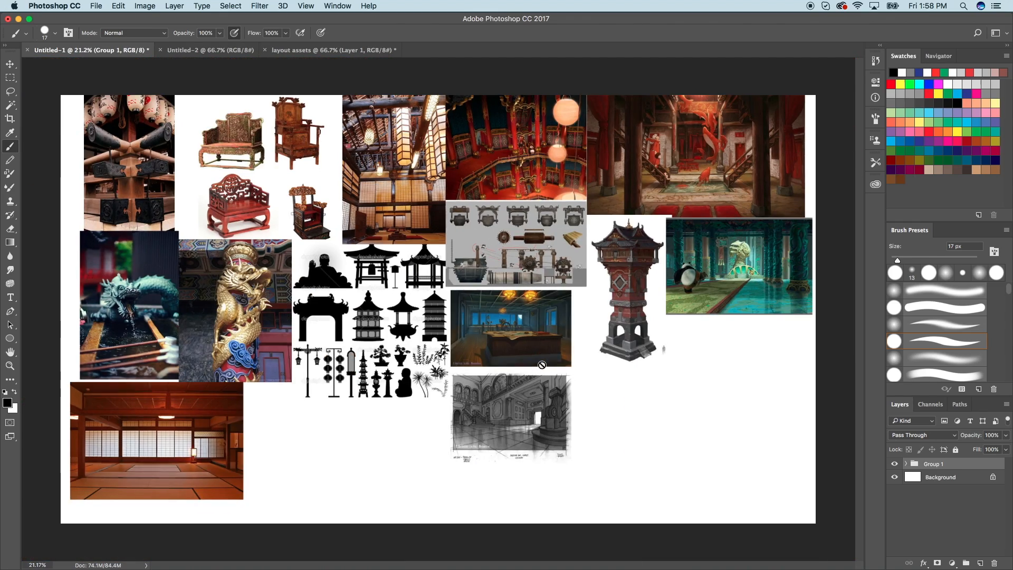
Examine the dragon sculptures, carved chairs, lantern-lit interior and teal hall on the reference board.
scroll(449, 328, up, 4)
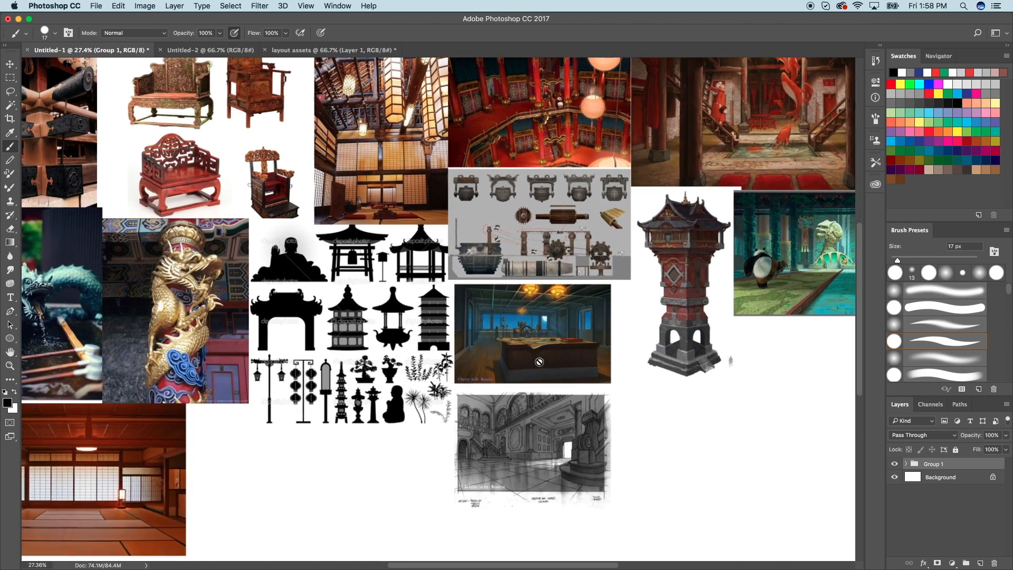
scroll(153, 345, up, 2)
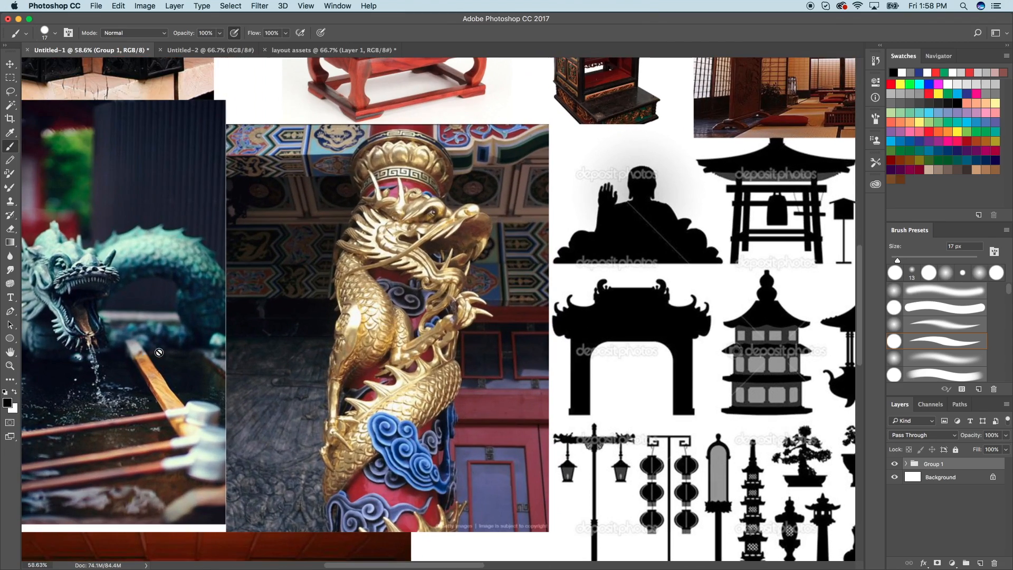
scroll(505, 322, up, 10)
scroll(505, 322, left, 3)
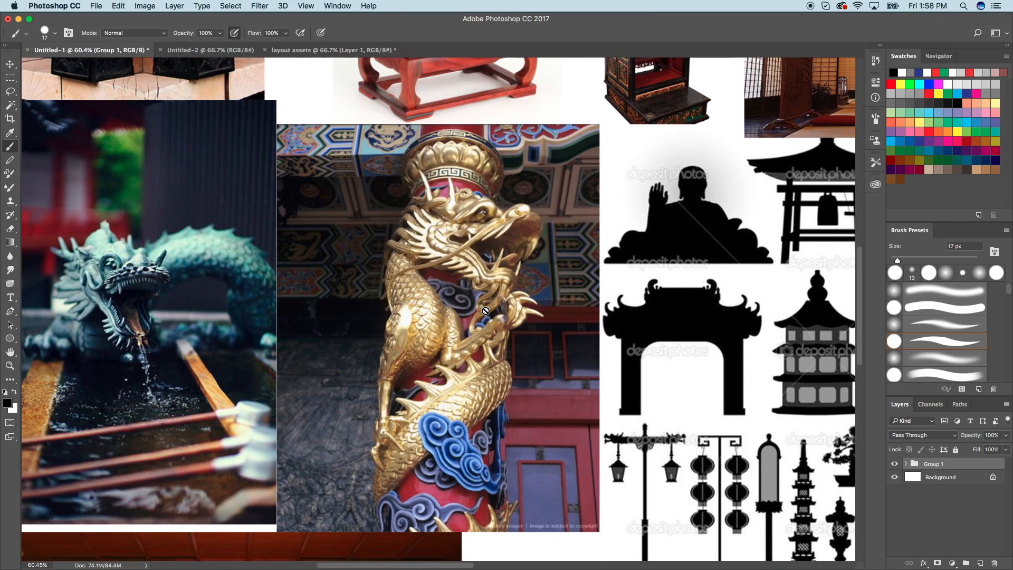
scroll(336, 349, right, 15)
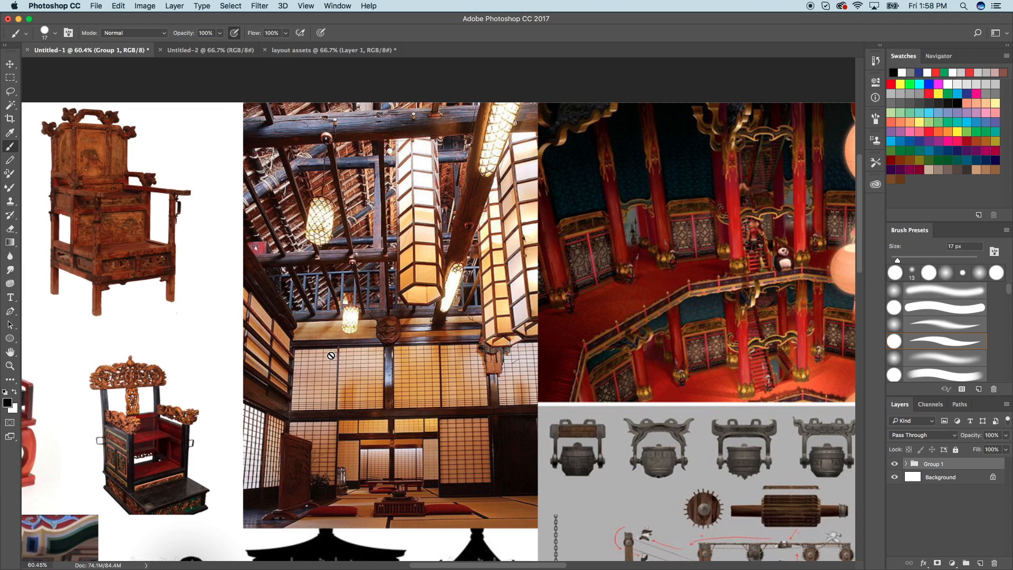
scroll(336, 349, down, 3)
scroll(653, 321, down, 4)
scroll(653, 321, right, 8)
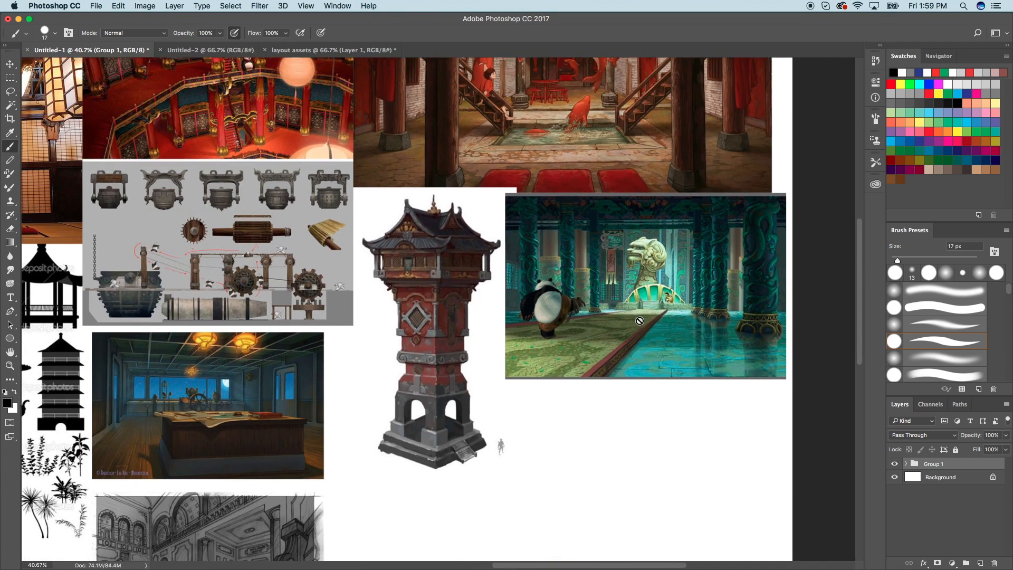
Examine the silhouettes and the grand hall pencil sketch on the reference board, and return to the layout assets document.
scroll(638, 324, left, 15)
scroll(639, 325, down, 3)
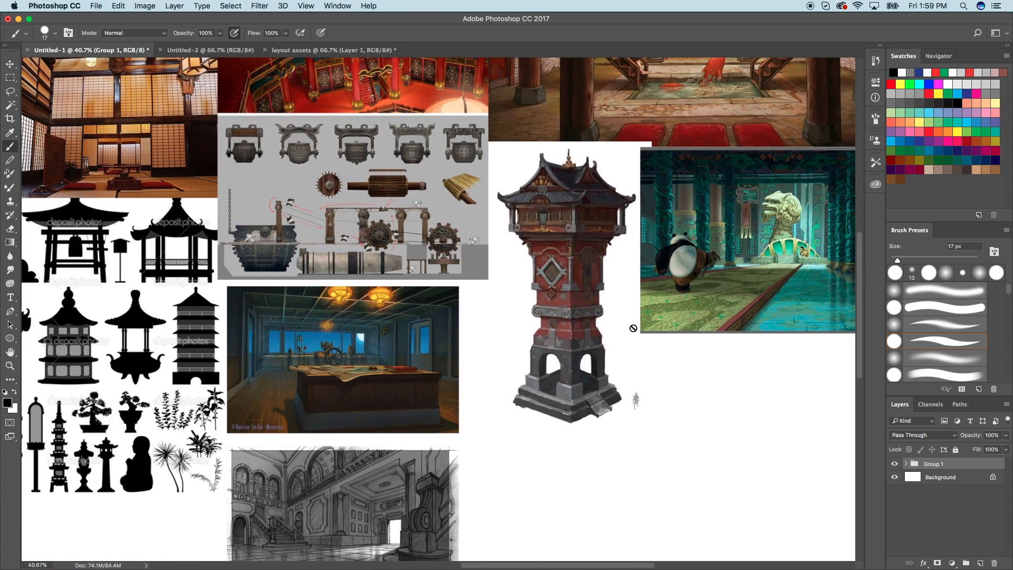
scroll(611, 334, down, 5)
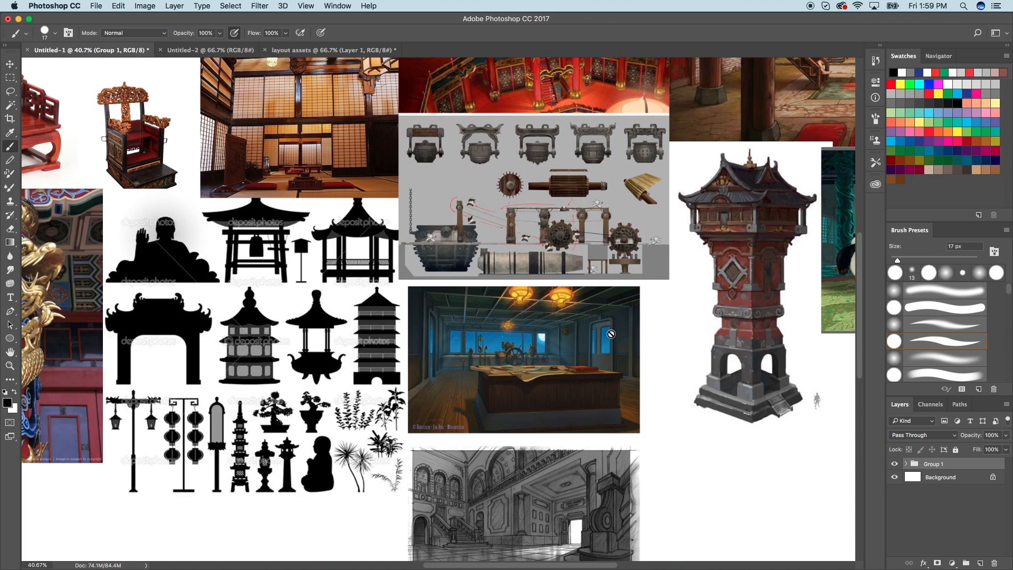
scroll(641, 380, up, 13)
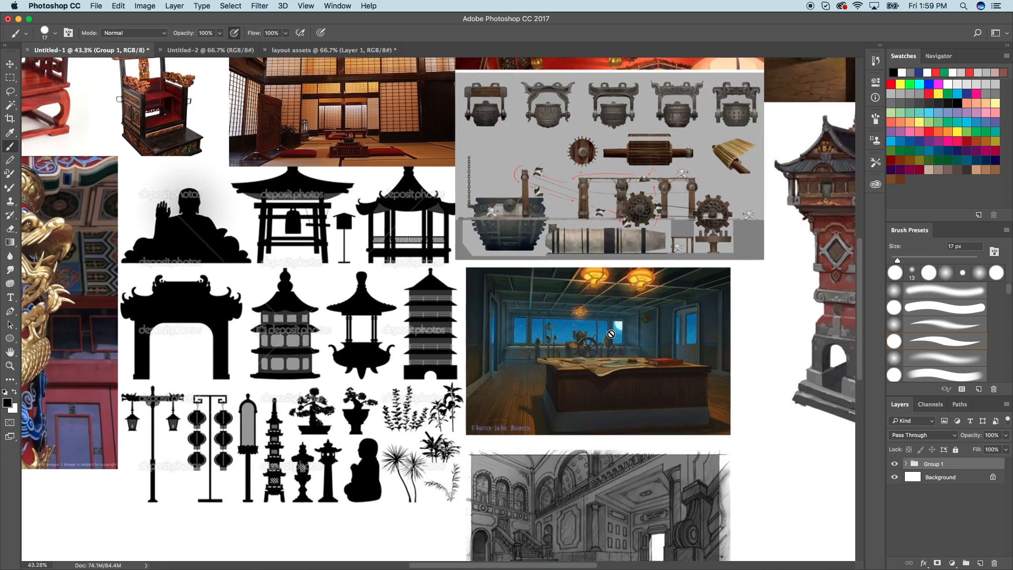
scroll(204, 390, down, 8)
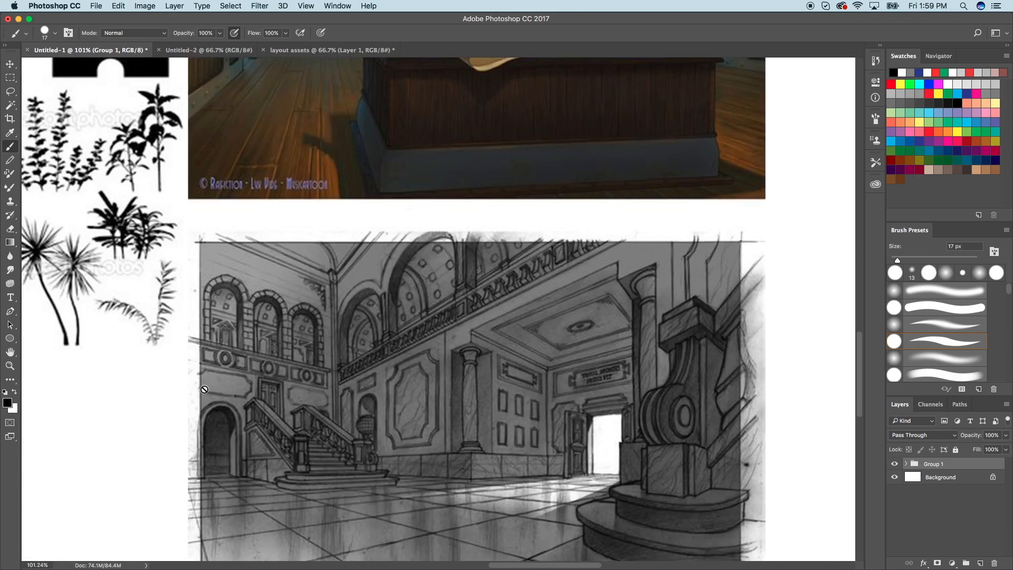
scroll(204, 390, down, 4)
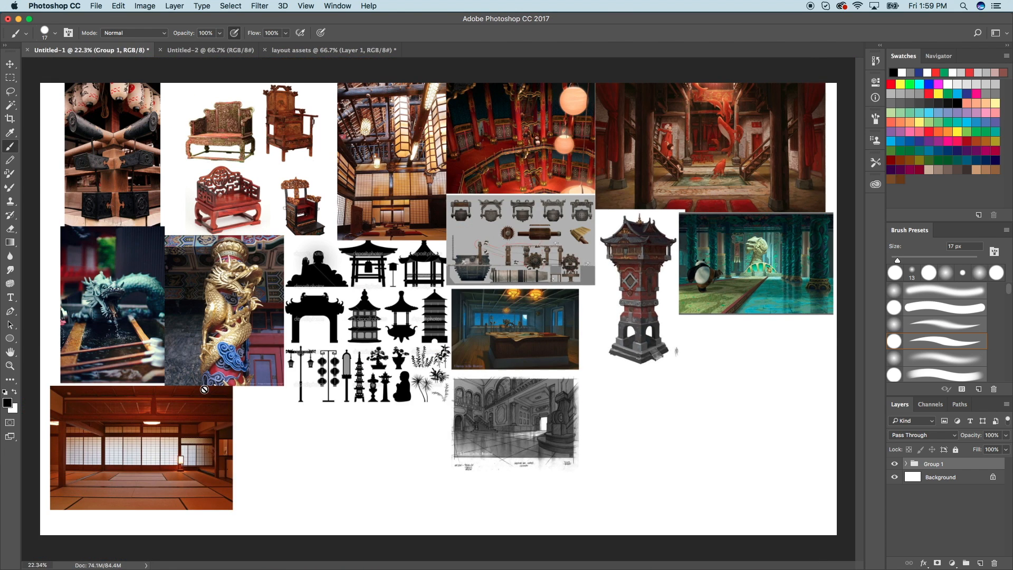
click(364, 50)
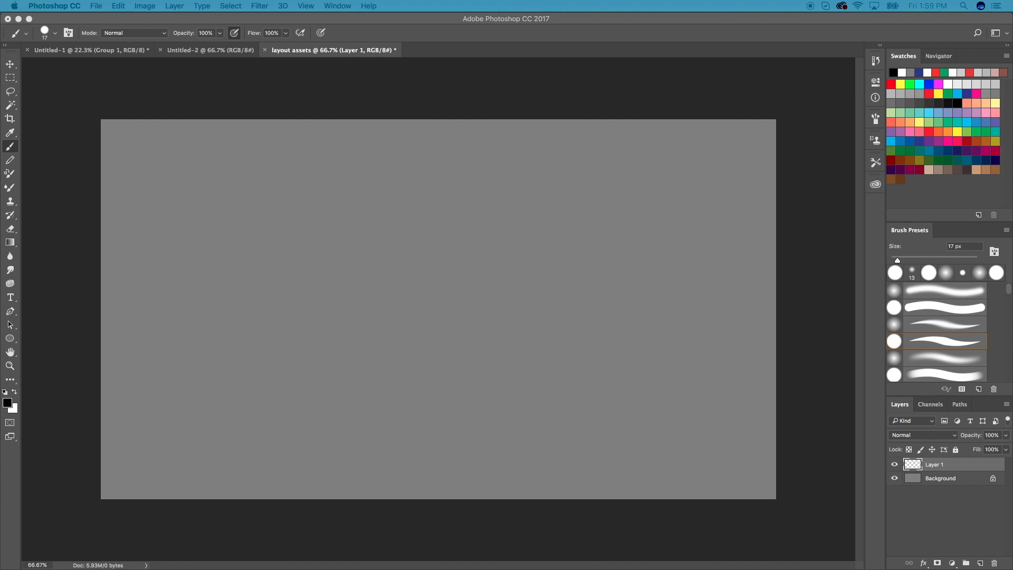
click(518, 38)
click(558, 40)
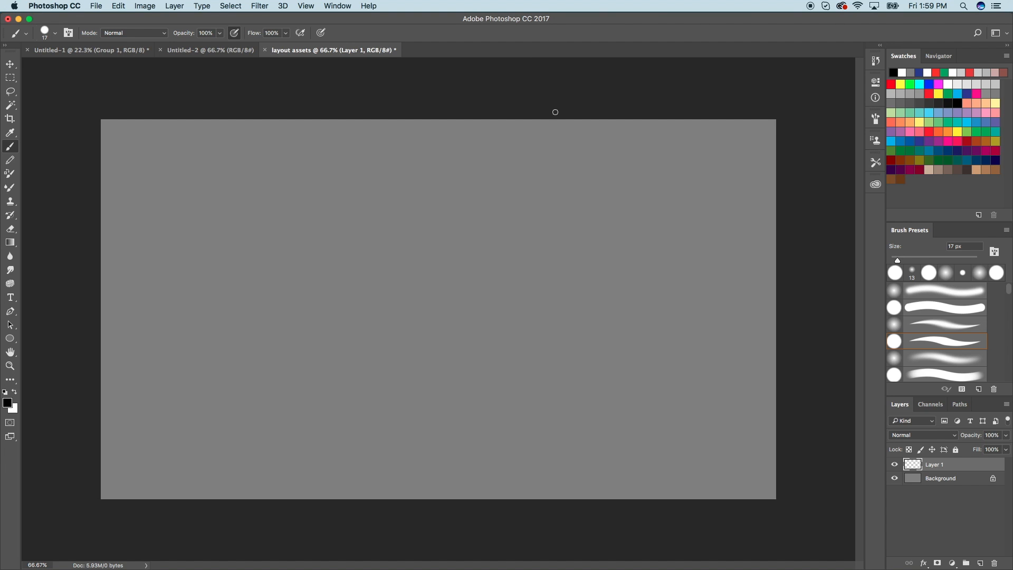
key(super+0)
drag(416, 180, 414, 234)
key(super+z)
key(super+minus)
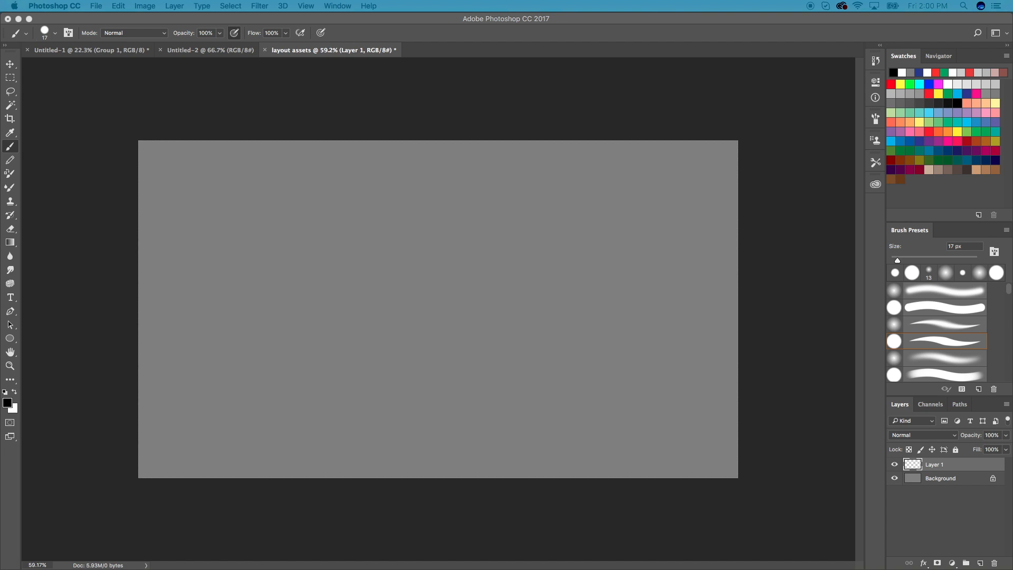
Place the throne room sketch 50 into the document, scaled to 23.87% and aligned with the canvas's upper-left corner.
drag(67, 277, 405, 220)
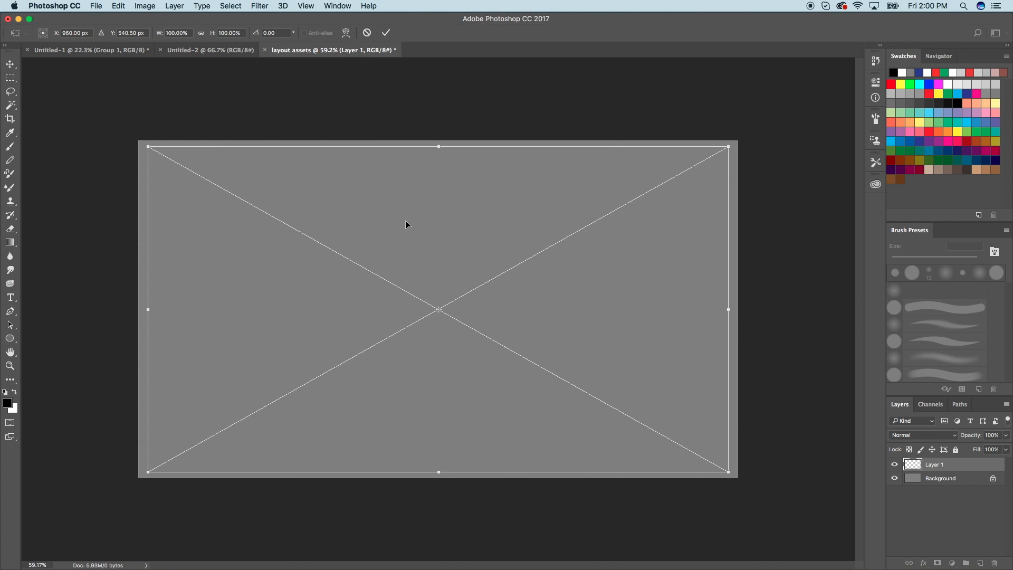
drag(729, 471, 340, 148)
drag(277, 196, 268, 190)
drag(292, 227, 280, 202)
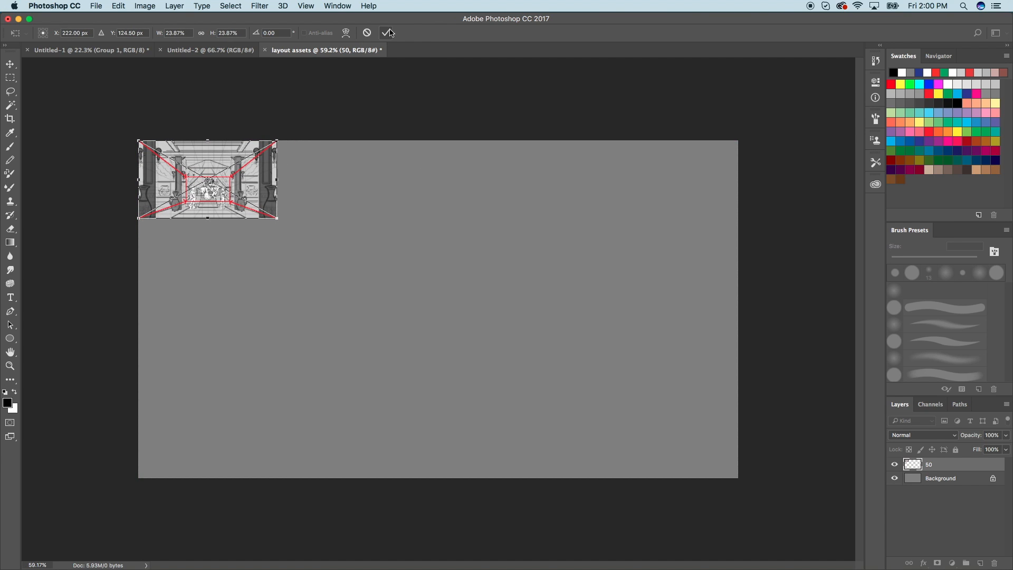
click(387, 33)
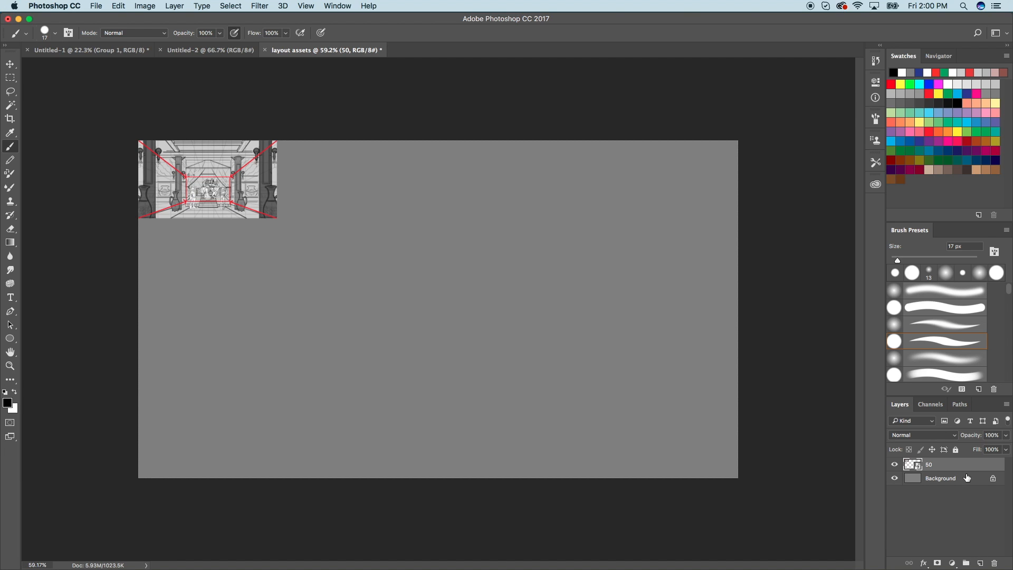
Add a new layer directly above the background and set the brush size to 12 px.
click(966, 478)
click(980, 563)
scroll(486, 330, up, 3)
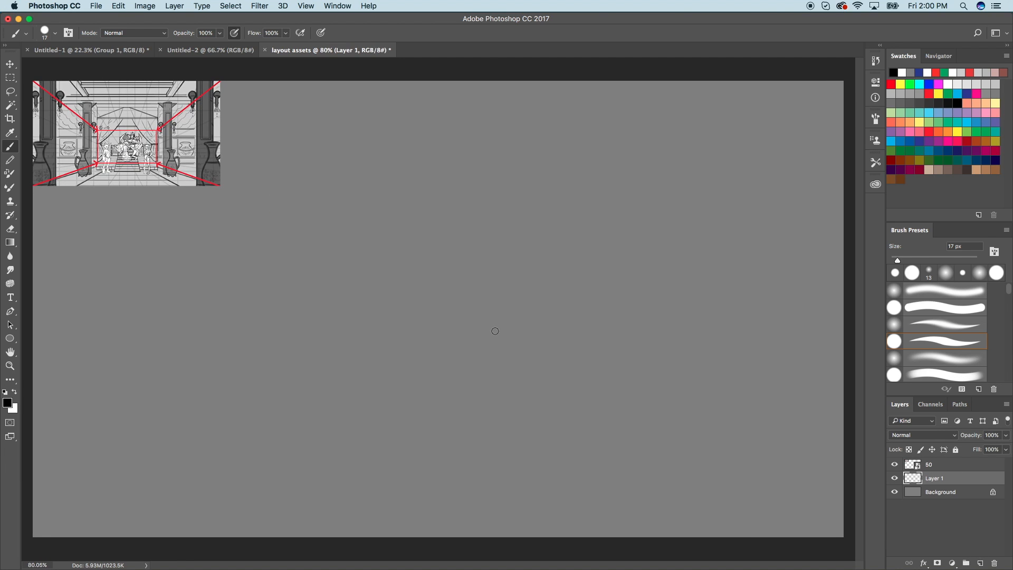
drag(897, 261, 896, 260)
scroll(479, 287, up, 2)
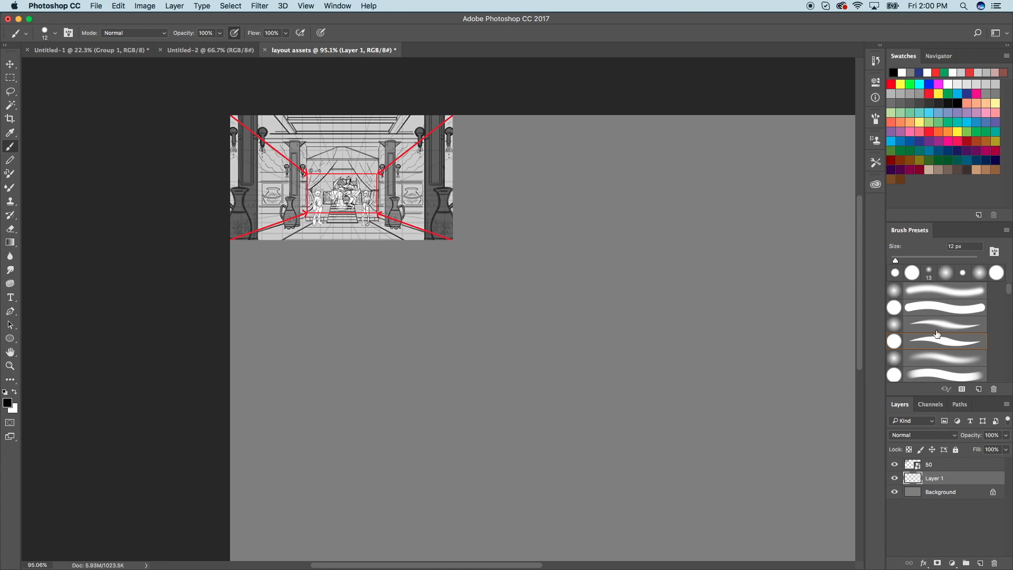
Paint a few black test strokes on the empty canvas beside the placed sketch and undo them.
click(237, 34)
mouse_move(535, 176)
mouse_down()
mouse_move(504, 287)
mouse_move(557, 200)
mouse_move(566, 295)
mouse_up()
mouse_move(533, 316)
mouse_down()
mouse_move(543, 331)
mouse_move(554, 211)
mouse_up()
mouse_move(623, 196)
mouse_down()
mouse_move(600, 329)
mouse_move(639, 227)
mouse_up()
key(super+z)
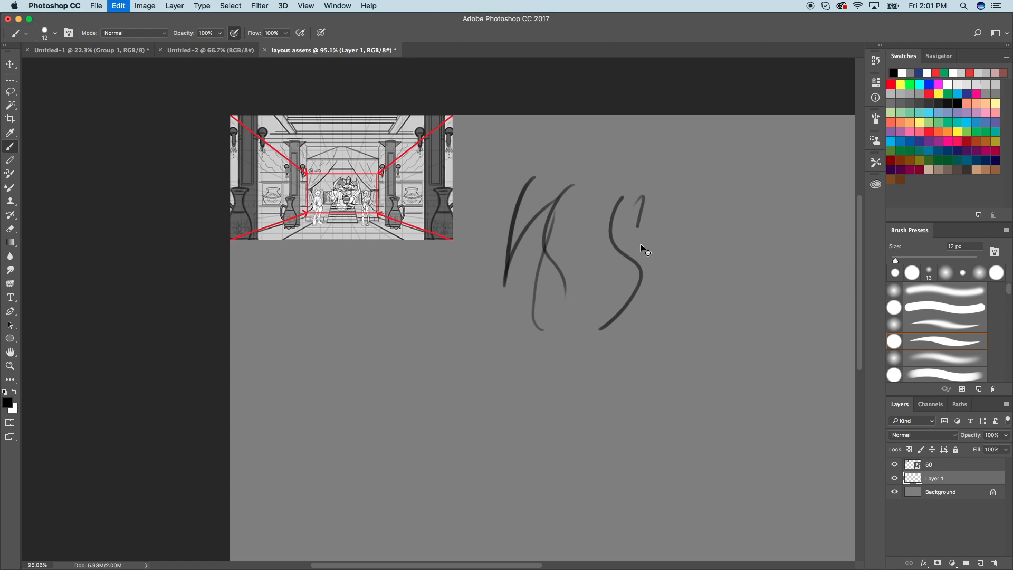
key(super+alt+z)
key(super+alt+z)
key(super+alt+z)
key(super+alt+z)
key(super+alt+z)
Move Layer 1 above the sketch layer 50 and choose dark blue as the brush colour.
key(super+equal)
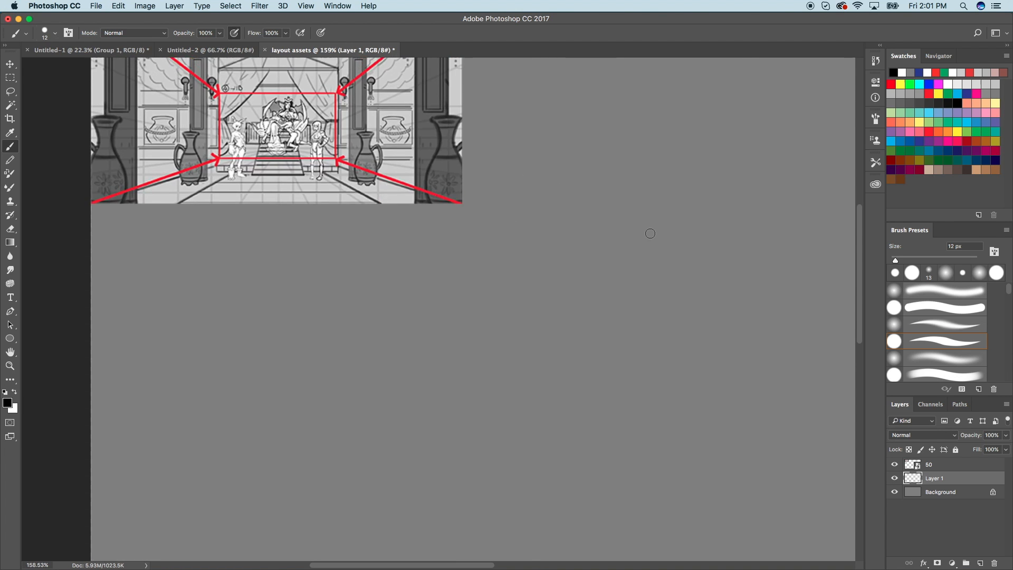
scroll(650, 233, up, 5)
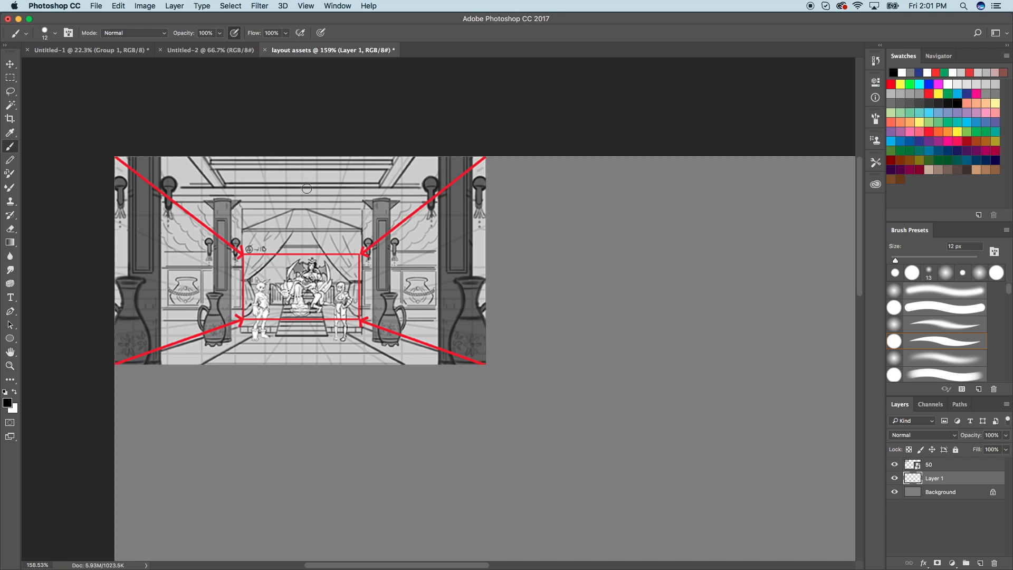
drag(300, 153, 300, 390)
key(super+alt+z)
drag(953, 480, 953, 463)
click(967, 93)
click(970, 72)
click(967, 94)
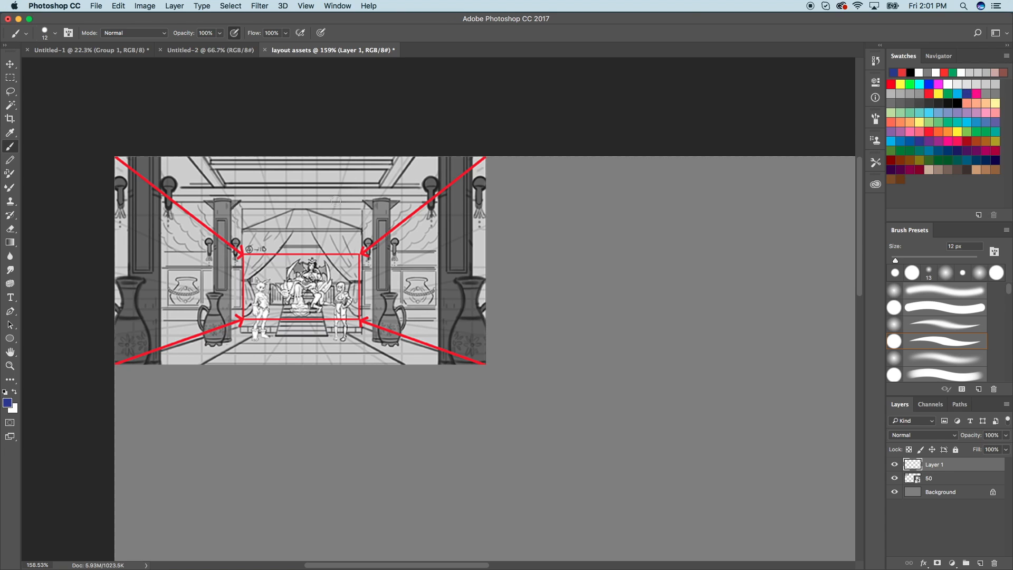
Paint a blue vertical centre line, a floor diagonal and an oval around the throne area, and undo them.
drag(300, 148, 308, 375)
drag(120, 362, 285, 301)
key(alt+super+z)
key(alt+super+z)
mouse_move(376, 225)
mouse_down()
mouse_move(330, 194)
mouse_move(346, 349)
mouse_move(364, 186)
mouse_up()
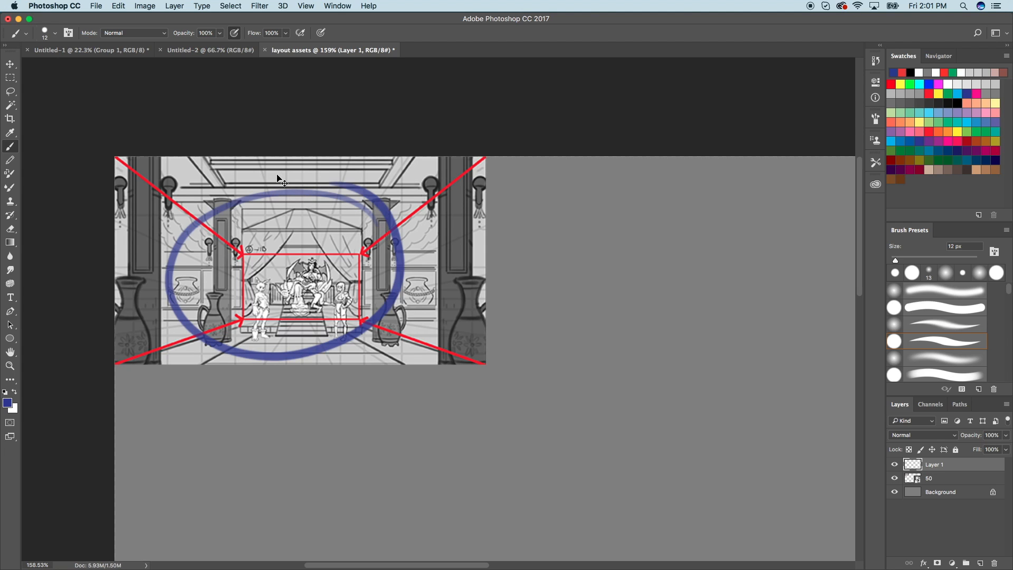
key(alt+super+z)
key(alt+super+z)
Paint blue diagonal lines converging on the throne from the sketch's corners and undo them.
drag(465, 165, 342, 276)
drag(207, 221, 290, 297)
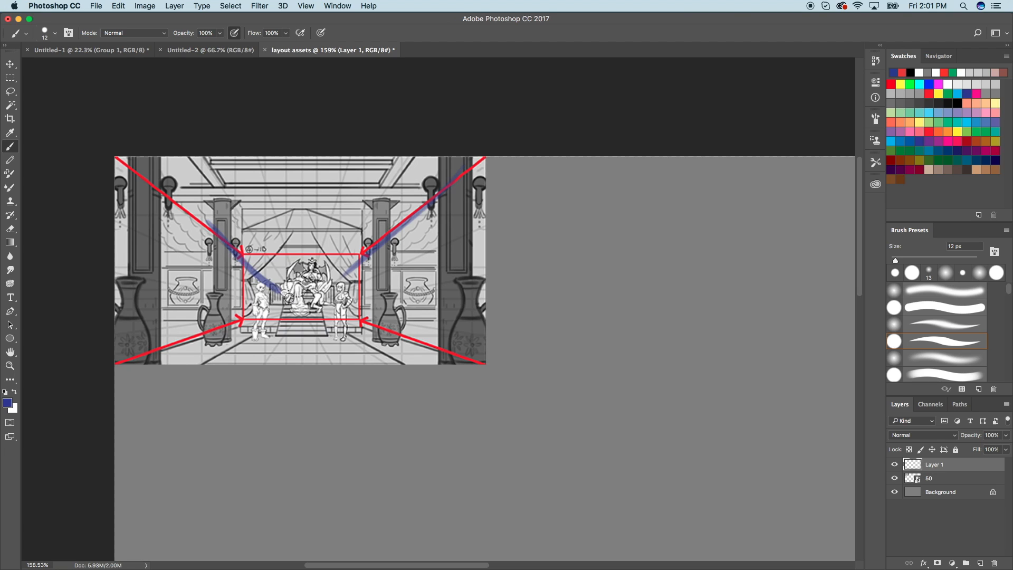
mouse_move(232, 358)
mouse_down()
mouse_move(299, 307)
mouse_move(325, 314)
mouse_move(293, 302)
mouse_up()
key(super+alt+z)
key(super+alt+z)
key(super+alt+z)
key(super+alt+z)
Paint blue marks over the columns at both sides of the sketch, undo them, and fit the whole canvas in view.
scroll(437, 359, down, 5)
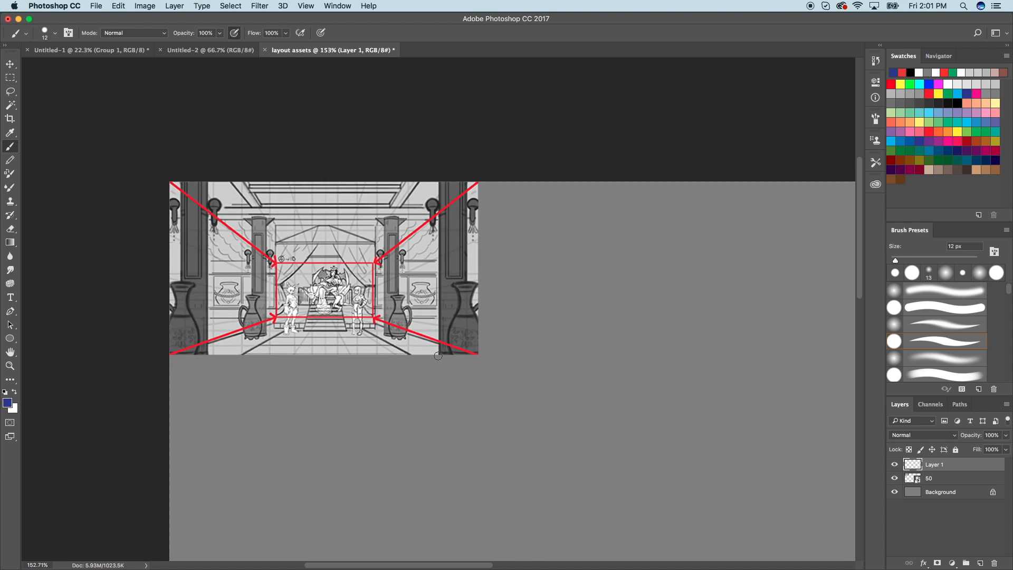
scroll(438, 359, up, 5)
scroll(434, 365, up, 1)
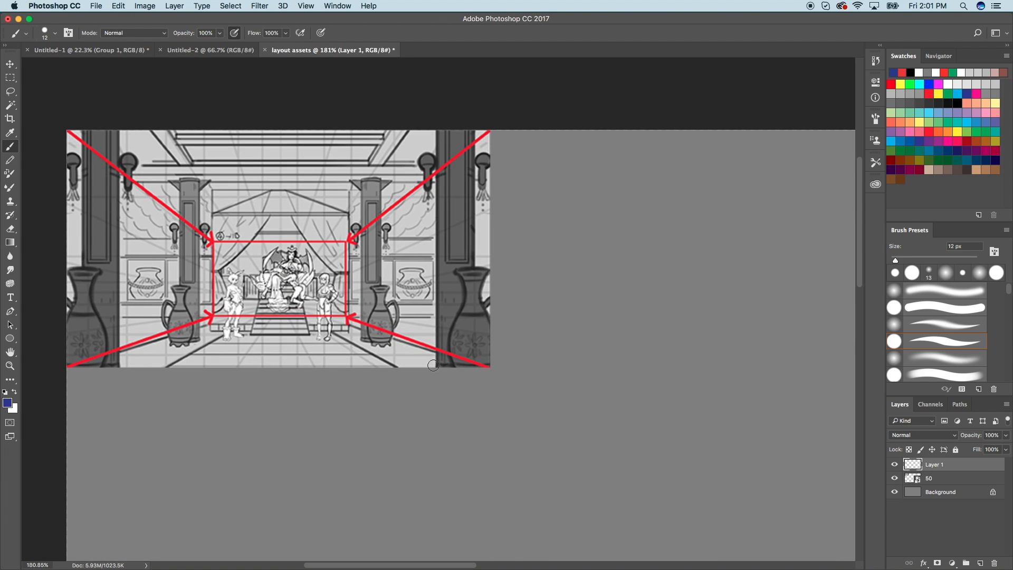
mouse_move(391, 170)
mouse_down()
mouse_move(350, 263)
mouse_move(359, 345)
mouse_move(394, 332)
mouse_move(385, 172)
mouse_up()
mouse_move(425, 132)
mouse_down()
mouse_move(489, 338)
mouse_move(506, 228)
mouse_up()
mouse_move(129, 133)
mouse_down()
mouse_move(136, 384)
mouse_move(67, 388)
mouse_up()
mouse_move(165, 161)
mouse_down()
mouse_move(166, 361)
mouse_move(194, 181)
mouse_up()
key(super+alt+z)
key(super+alt+z)
key(super+alt+z)
key(super+alt+z)
key(super+minus)
key(super+0)
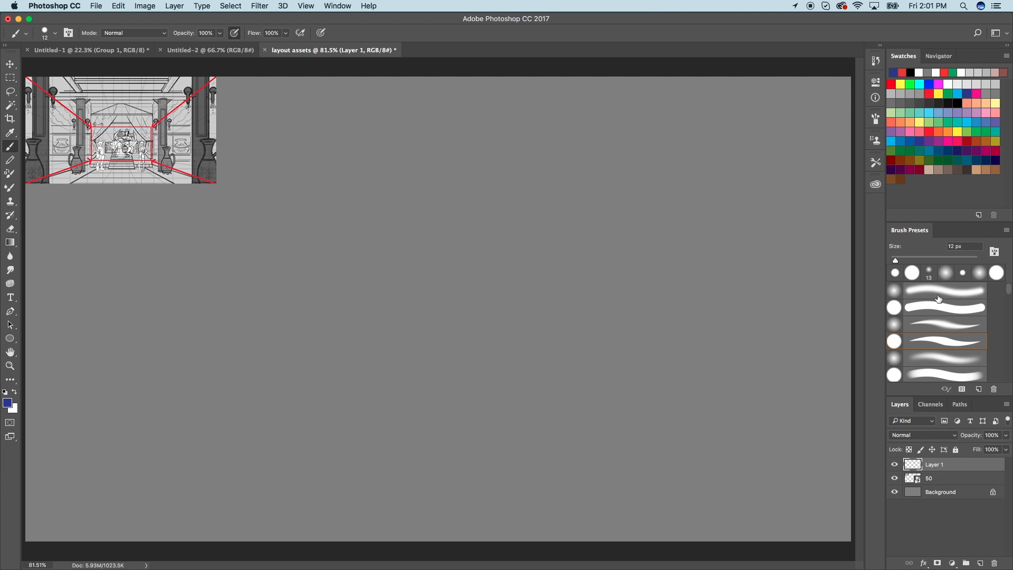
Draw two black horizontal guide lines marking the top and bottom of a column in the empty canvas area.
click(958, 103)
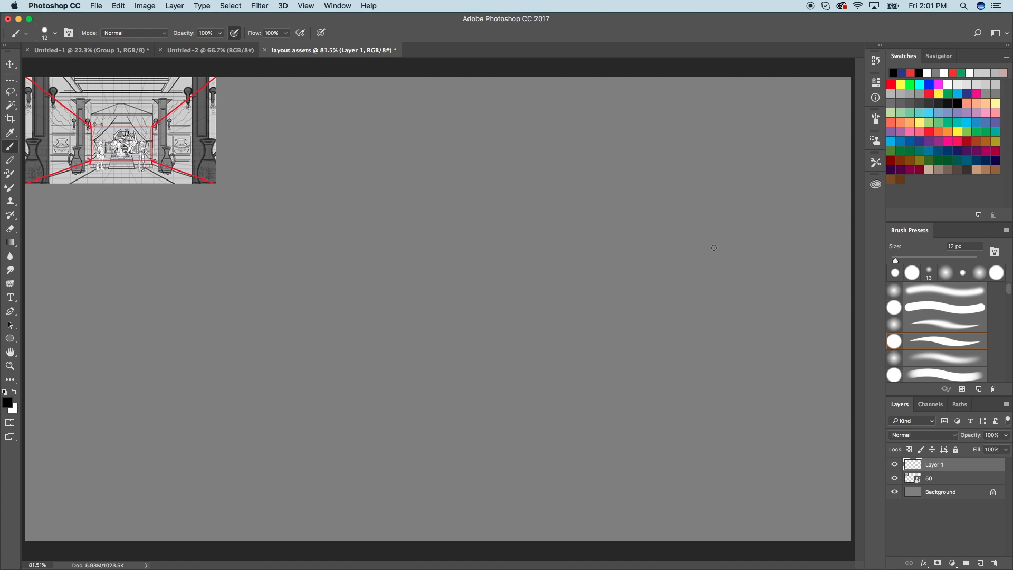
drag(294, 133, 466, 130)
key(super+z)
drag(301, 127, 405, 125)
key(super+z)
drag(294, 126, 436, 125)
drag(292, 481, 420, 481)
key(super+z)
drag(279, 479, 467, 471)
Draw a straight vertical centre guide line through both horizontal guides and reinforce the upper guide.
drag(360, 105, 373, 393)
key(super+z)
mouse_move(365, 97)
mouse_down()
mouse_move(398, 508)
mouse_move(381, 98)
mouse_move(434, 124)
mouse_move(299, 131)
mouse_up()
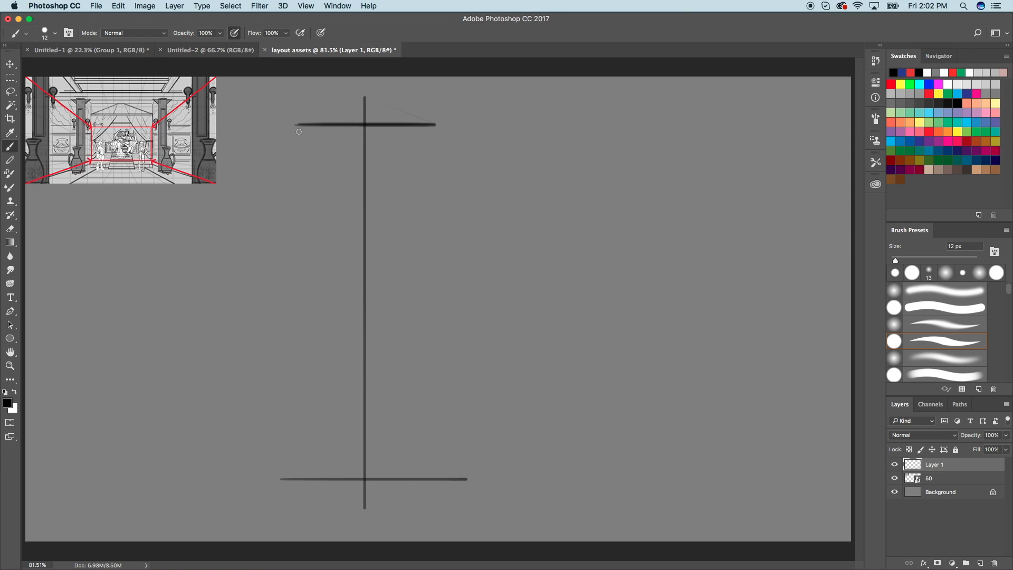
key(super+z)
drag(431, 126, 301, 132)
drag(468, 173, 607, 176)
key(super+z)
drag(568, 124, 570, 404)
key(super+z)
mouse_move(493, 116)
mouse_down()
mouse_move(483, 138)
mouse_move(518, 138)
mouse_up()
click(526, 119)
mouse_move(526, 126)
mouse_down()
mouse_move(535, 139)
mouse_move(543, 126)
mouse_up()
mouse_move(553, 118)
mouse_down()
mouse_move(552, 136)
mouse_move(578, 136)
mouse_up()
drag(571, 127, 616, 138)
drag(628, 126, 667, 124)
drag(500, 153, 632, 143)
key(super+alt+z)
key(super+alt+z)
key(super+alt+z)
key(super+alt+z)
key(super+alt+z)
key(super+alt+z)
key(super+alt+z)
key(super+alt+z)
key(super+alt+z)
key(super+alt+z)
key(super+alt+z)
key(super+alt+z)
key(super+alt+z)
key(super+alt+z)
key(super+alt+z)
key(super+alt+z)
Lower the guide layer's opacity to 49% and add a new layer above it.
click(1006, 435)
drag(1003, 448, 977, 452)
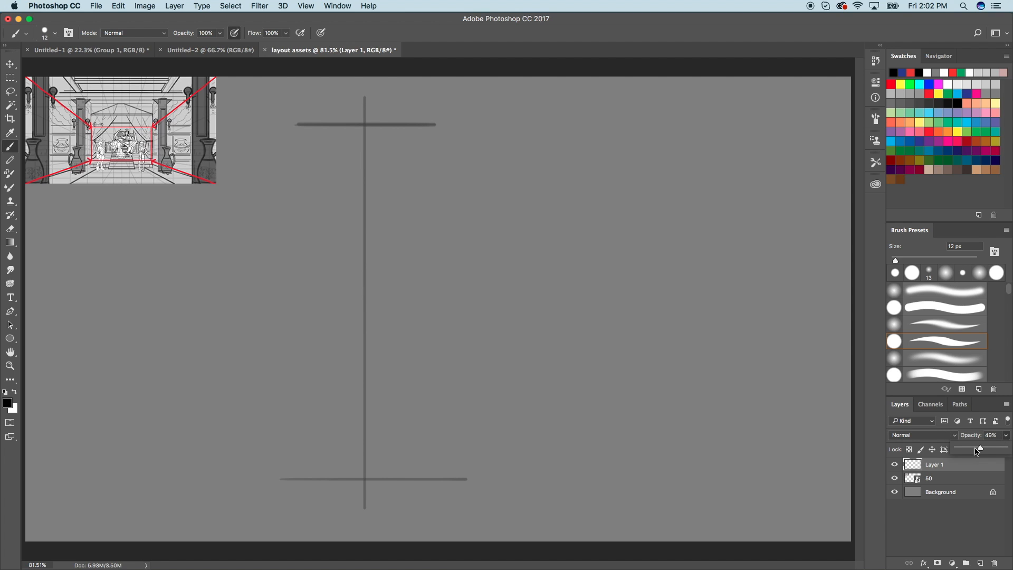
click(981, 562)
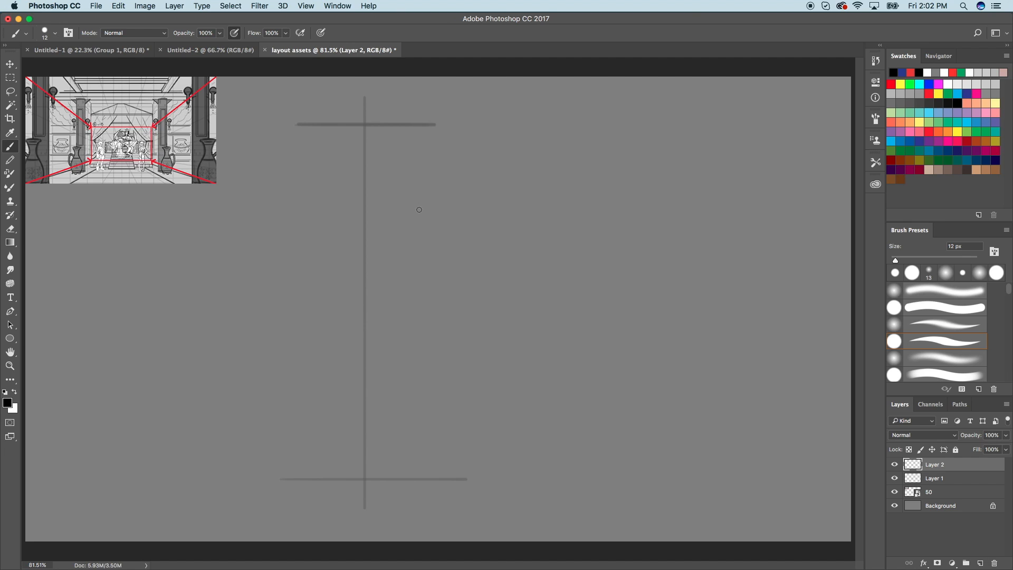
Set the brush to 14 px and sketch three slanted bands across the centre line, plus a slanted stroke near the bottom guide.
drag(896, 261, 896, 261)
mouse_move(307, 202)
mouse_down()
mouse_move(379, 170)
mouse_move(301, 211)
mouse_move(312, 222)
mouse_move(377, 193)
mouse_move(369, 172)
mouse_move(406, 165)
mouse_move(405, 186)
mouse_move(318, 222)
mouse_move(299, 208)
mouse_move(332, 216)
mouse_move(425, 172)
mouse_up()
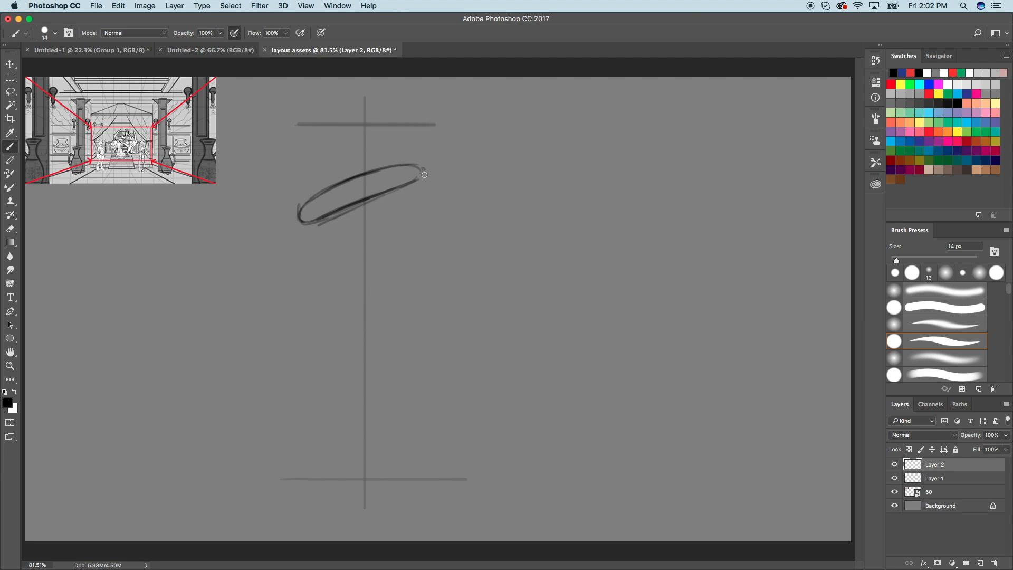
mouse_move(321, 292)
mouse_down()
mouse_move(428, 247)
mouse_move(431, 262)
mouse_move(409, 280)
mouse_move(418, 273)
mouse_move(301, 315)
mouse_move(314, 295)
mouse_move(312, 322)
mouse_up()
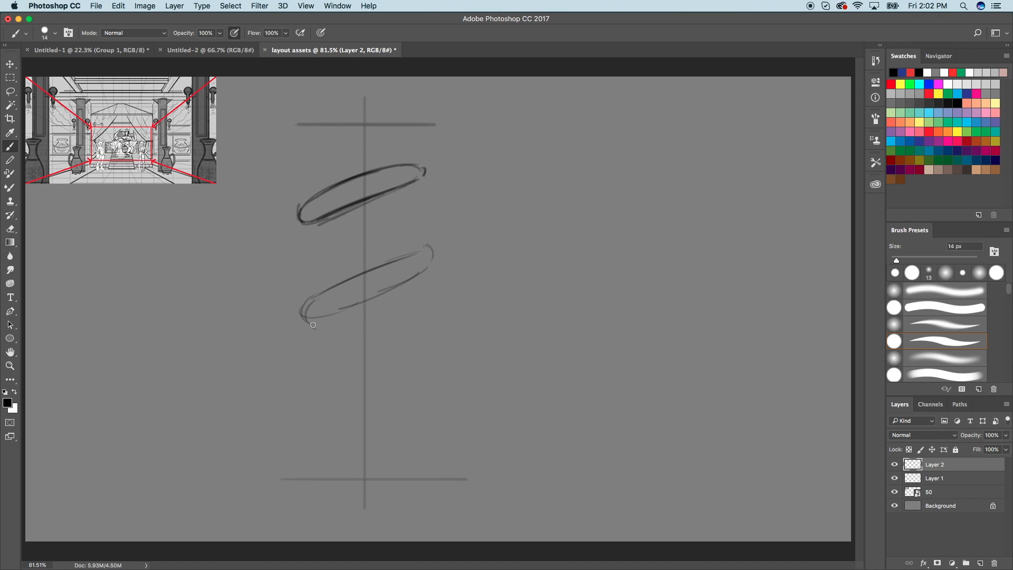
mouse_move(341, 373)
mouse_down()
mouse_move(421, 340)
mouse_move(423, 358)
mouse_move(441, 338)
mouse_move(428, 360)
mouse_move(314, 381)
mouse_up()
drag(368, 365, 313, 388)
mouse_move(434, 338)
mouse_down()
mouse_move(357, 388)
mouse_move(304, 397)
mouse_move(326, 405)
mouse_move(422, 364)
mouse_up()
mouse_move(320, 465)
mouse_down()
mouse_move(407, 447)
mouse_move(390, 450)
mouse_up()
Fill the three slanted bands with centre lines and short scale-like tick marks.
mouse_move(318, 203)
mouse_down()
mouse_move(418, 167)
mouse_move(323, 195)
mouse_up()
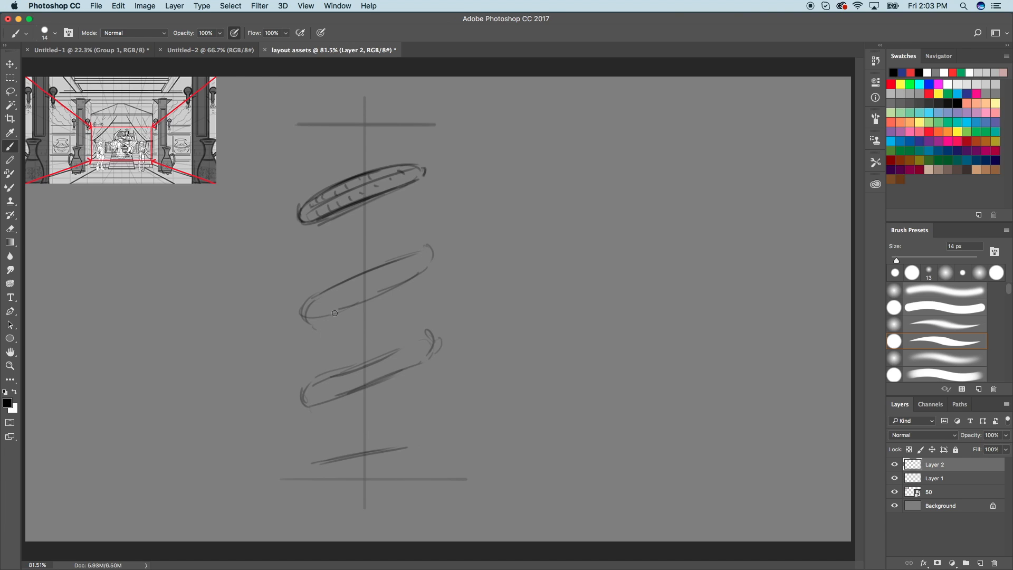
mouse_move(305, 311)
mouse_down()
mouse_move(437, 257)
mouse_move(313, 304)
mouse_up()
drag(322, 297, 323, 303)
drag(333, 292, 346, 291)
drag(354, 279, 354, 282)
drag(364, 277, 374, 278)
drag(389, 267, 385, 286)
drag(395, 279, 406, 280)
drag(312, 392, 423, 351)
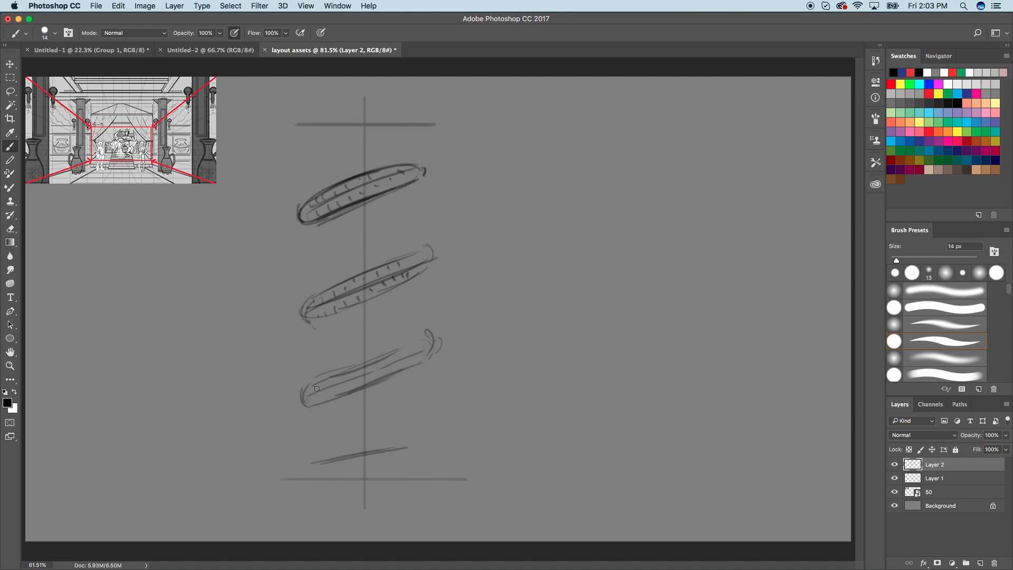
drag(329, 397, 414, 357)
Sketch the base block on the bottom guide and a flared cap with a narrow collar at the top guide.
drag(327, 462, 425, 443)
drag(309, 476, 423, 470)
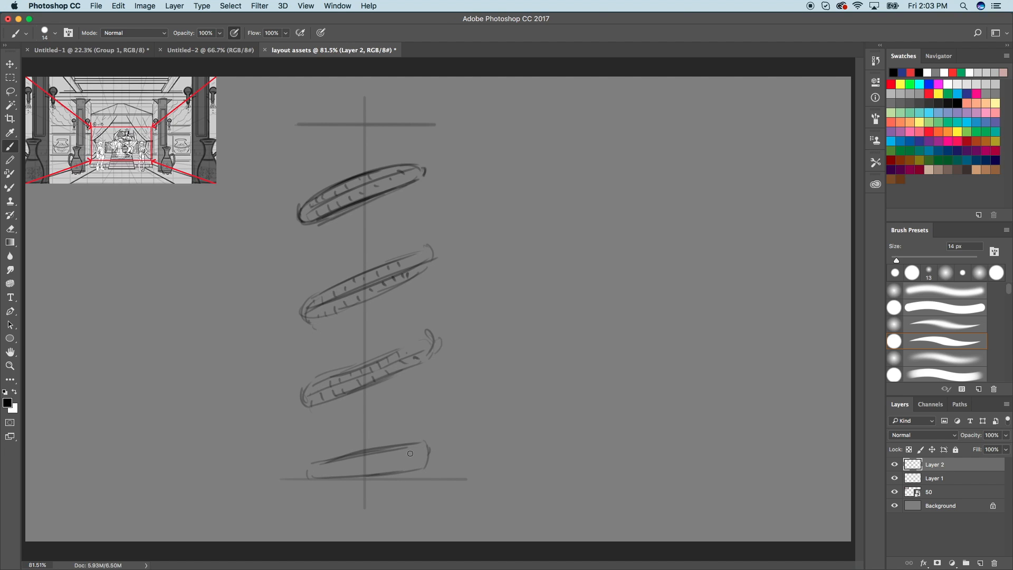
mouse_move(302, 111)
mouse_down()
mouse_move(314, 124)
mouse_move(344, 105)
mouse_up()
mouse_move(324, 106)
mouse_down()
mouse_move(417, 108)
mouse_move(425, 122)
mouse_up()
mouse_move(301, 110)
mouse_down()
mouse_move(314, 124)
mouse_move(426, 124)
mouse_up()
mouse_move(313, 124)
mouse_down()
mouse_move(407, 124)
mouse_move(426, 109)
mouse_up()
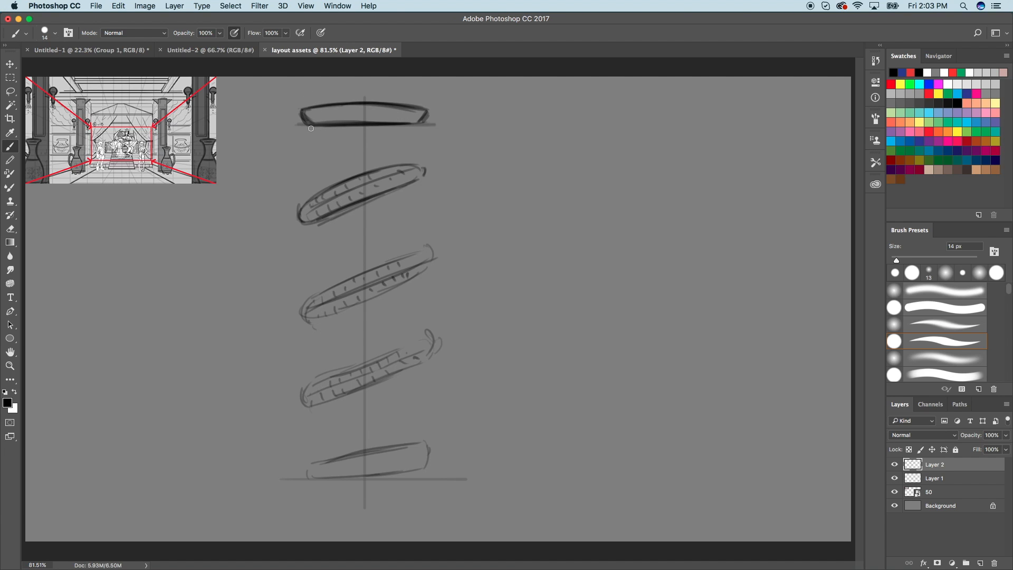
drag(320, 133, 413, 136)
drag(301, 108, 400, 105)
Sketch the column's left and right sides from the collar down to the base, widening towards the bottom.
drag(312, 140, 311, 212)
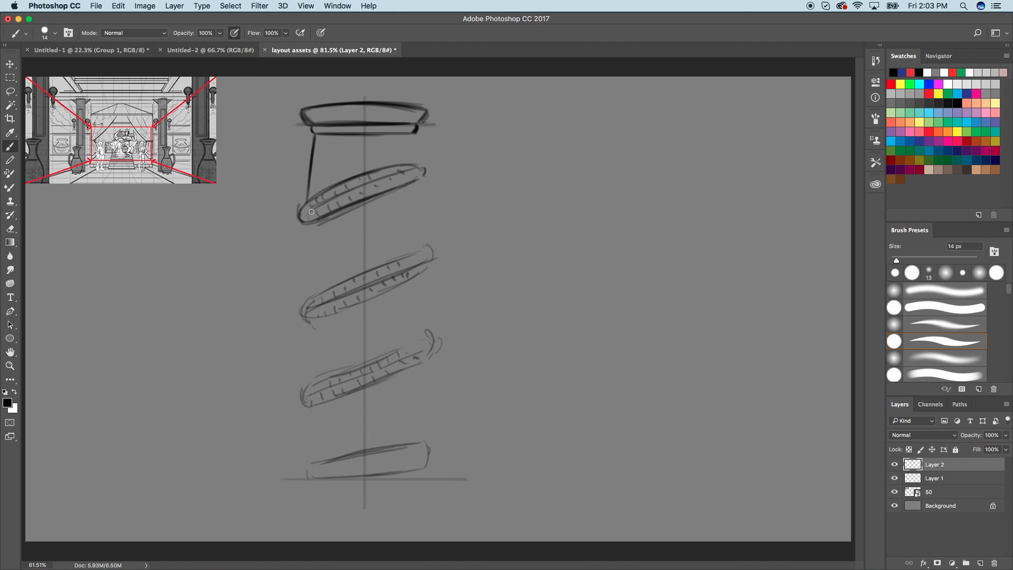
drag(414, 133, 419, 165)
drag(305, 225, 293, 357)
drag(303, 228, 288, 478)
drag(305, 236, 296, 460)
drag(304, 253, 299, 475)
drag(305, 285, 294, 456)
drag(417, 175, 416, 367)
drag(419, 313, 417, 438)
drag(414, 134, 434, 437)
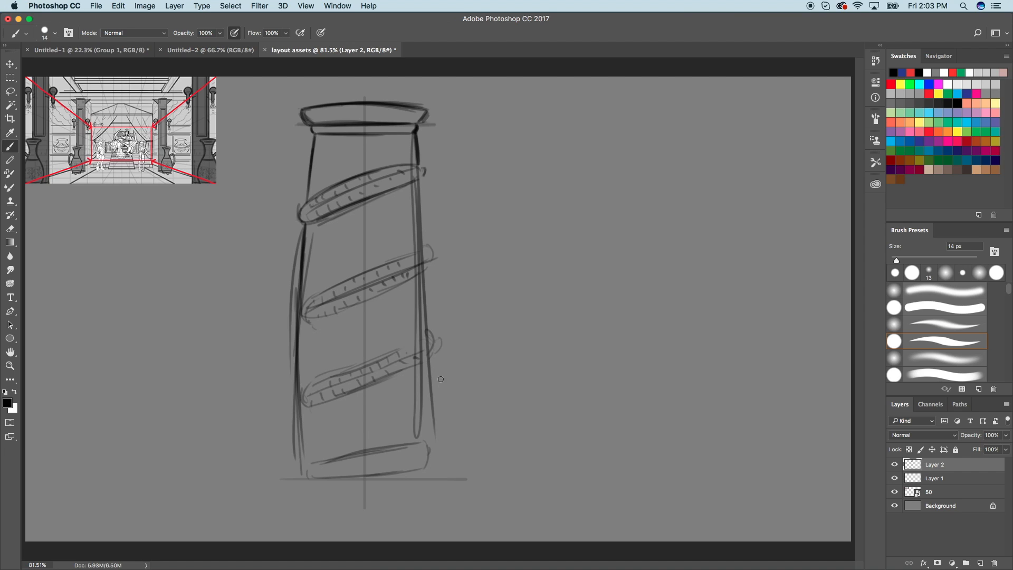
Reinforce the column's side lines and outline the lowest spiral band past the column's edges.
drag(312, 170, 299, 460)
drag(418, 153, 406, 485)
drag(418, 135, 399, 510)
drag(362, 364, 296, 390)
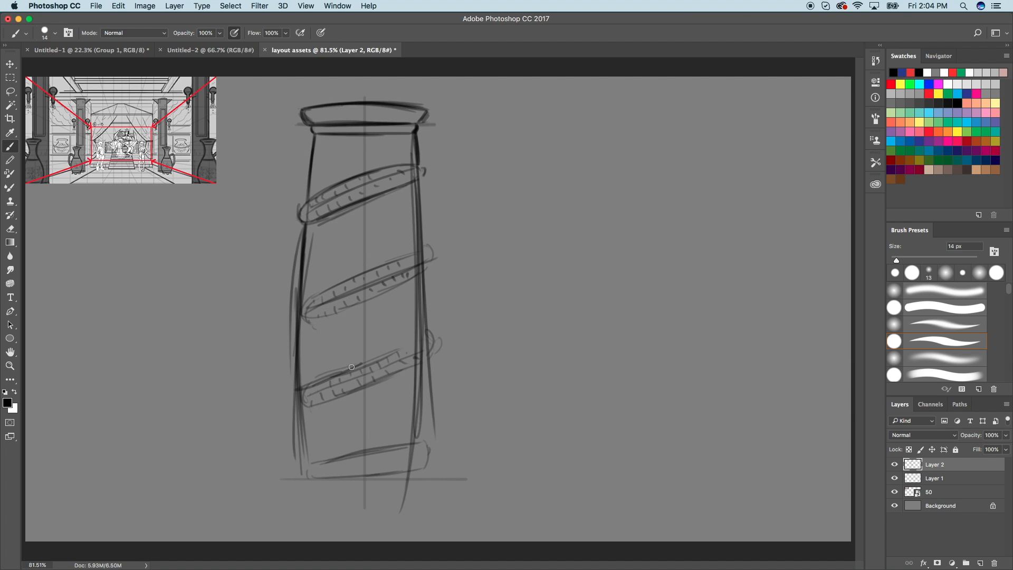
drag(449, 353, 278, 417)
drag(331, 375, 308, 409)
Sketch the column's stepped base with a slanted lower band, angled ends and a wider plinth underneath.
mouse_move(447, 437)
mouse_down()
mouse_move(283, 463)
mouse_move(317, 478)
mouse_up()
drag(425, 449, 417, 483)
mouse_move(289, 455)
mouse_down()
mouse_move(299, 480)
mouse_move(447, 468)
mouse_up()
drag(429, 446, 431, 476)
mouse_move(274, 480)
mouse_down()
mouse_move(269, 493)
mouse_move(393, 496)
mouse_up()
mouse_move(280, 500)
mouse_down()
mouse_move(385, 501)
mouse_move(367, 501)
mouse_move(436, 499)
mouse_up()
mouse_move(440, 480)
mouse_down()
mouse_move(444, 494)
mouse_move(420, 496)
mouse_up()
drag(365, 98, 366, 501)
key(super+z)
Reinforce the column's right side and sketch a thin slanted band just below the collar.
drag(410, 140, 426, 430)
mouse_move(312, 138)
mouse_down()
mouse_move(330, 147)
mouse_move(409, 136)
mouse_up()
drag(315, 154, 408, 136)
mouse_move(326, 136)
mouse_down()
mouse_move(307, 143)
mouse_move(363, 149)
mouse_up()
Outline the spiral bands with heavier contours and rounded overhanging ends, and strengthen the base.
mouse_move(303, 231)
mouse_down()
mouse_move(386, 202)
mouse_move(314, 214)
mouse_up()
mouse_move(304, 314)
mouse_down()
mouse_move(313, 289)
mouse_move(299, 314)
mouse_up()
mouse_move(292, 309)
mouse_down()
mouse_move(284, 319)
mouse_move(424, 272)
mouse_up()
mouse_move(324, 296)
mouse_down()
mouse_move(423, 247)
mouse_move(394, 285)
mouse_move(427, 269)
mouse_move(315, 326)
mouse_move(293, 329)
mouse_move(295, 305)
mouse_up()
mouse_move(294, 386)
mouse_down()
mouse_move(298, 419)
mouse_move(408, 378)
mouse_move(409, 351)
mouse_up()
mouse_move(352, 366)
mouse_down()
mouse_move(422, 341)
mouse_move(438, 349)
mouse_move(428, 365)
mouse_move(313, 407)
mouse_up()
mouse_move(291, 458)
mouse_down()
mouse_move(436, 418)
mouse_move(408, 421)
mouse_move(432, 455)
mouse_up()
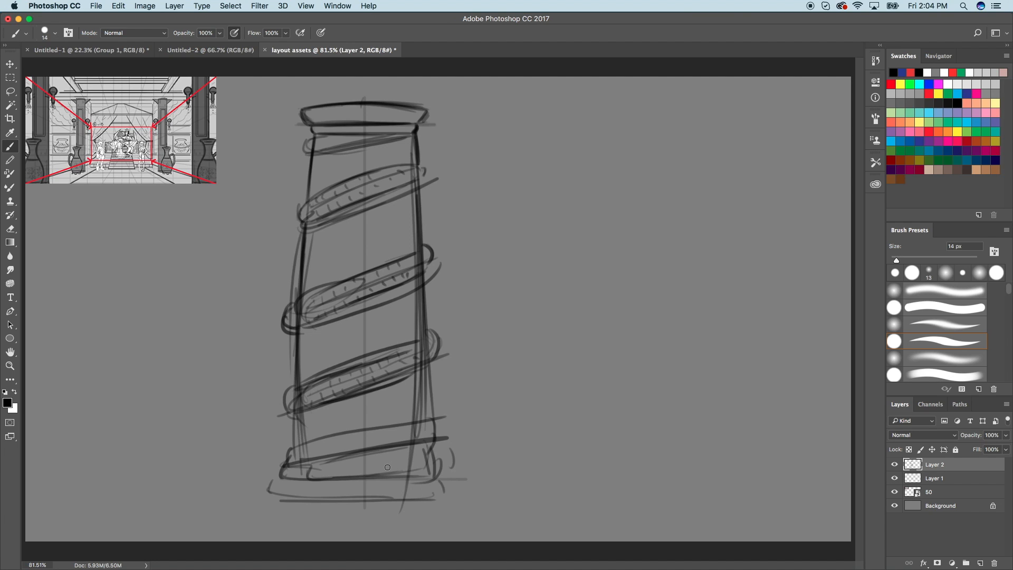
Redraw the column's two sides as long curves bulging slightly outward from collar to base.
drag(306, 145, 373, 127)
drag(309, 166, 292, 442)
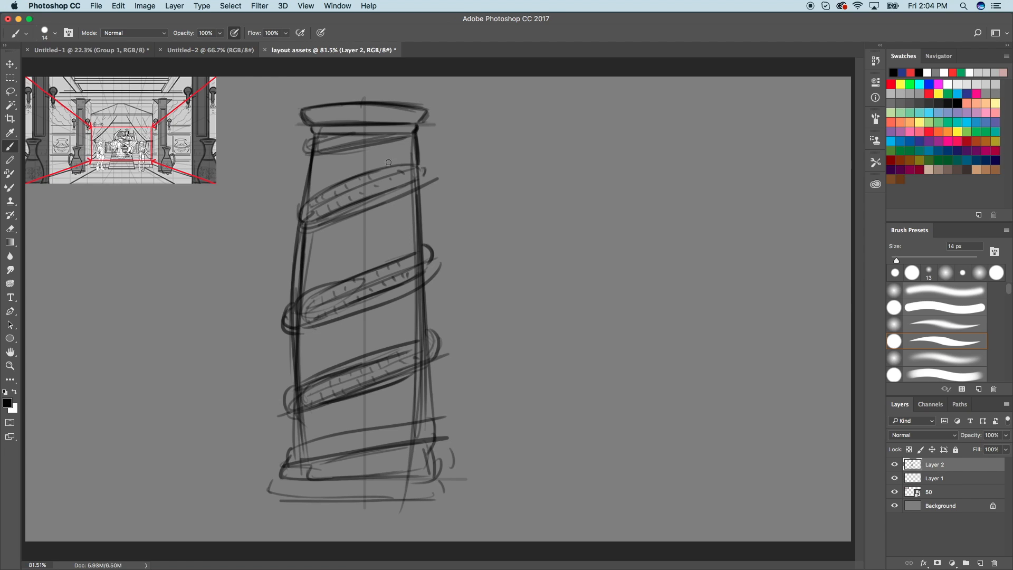
mouse_move(408, 127)
mouse_down()
mouse_move(434, 403)
mouse_move(425, 450)
mouse_up()
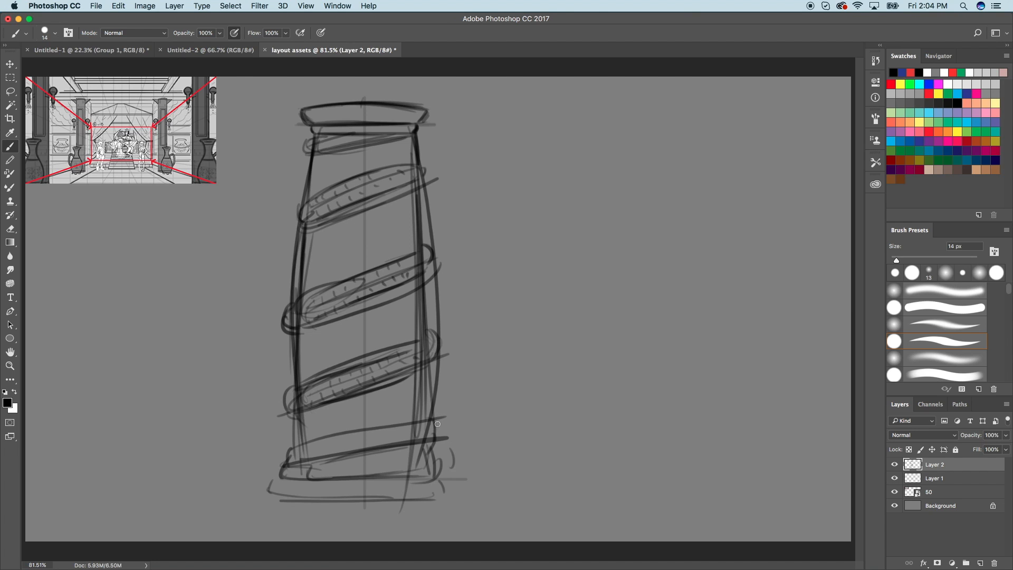
drag(520, 155, 520, 374)
drag(594, 158, 595, 373)
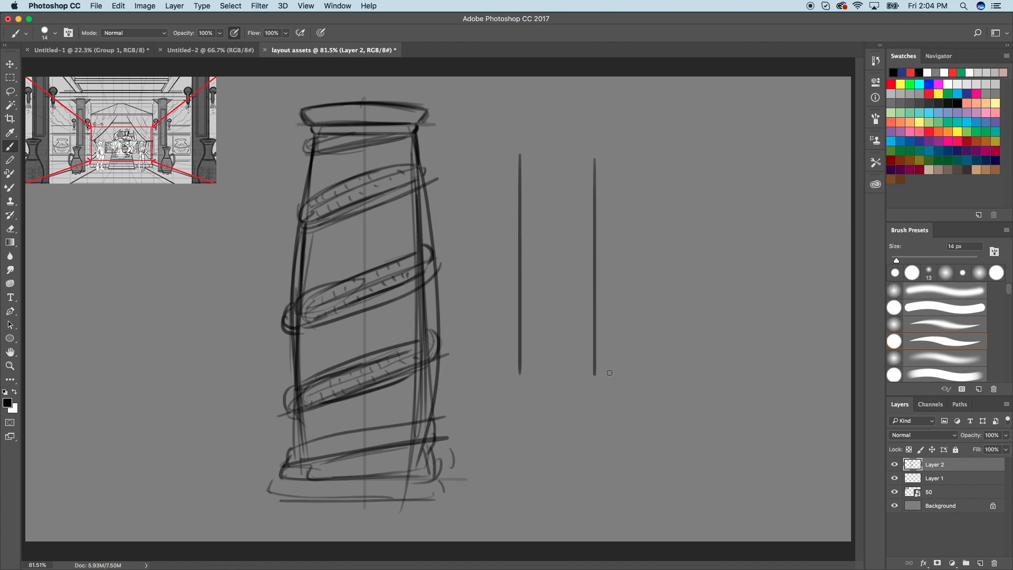
key(super+z)
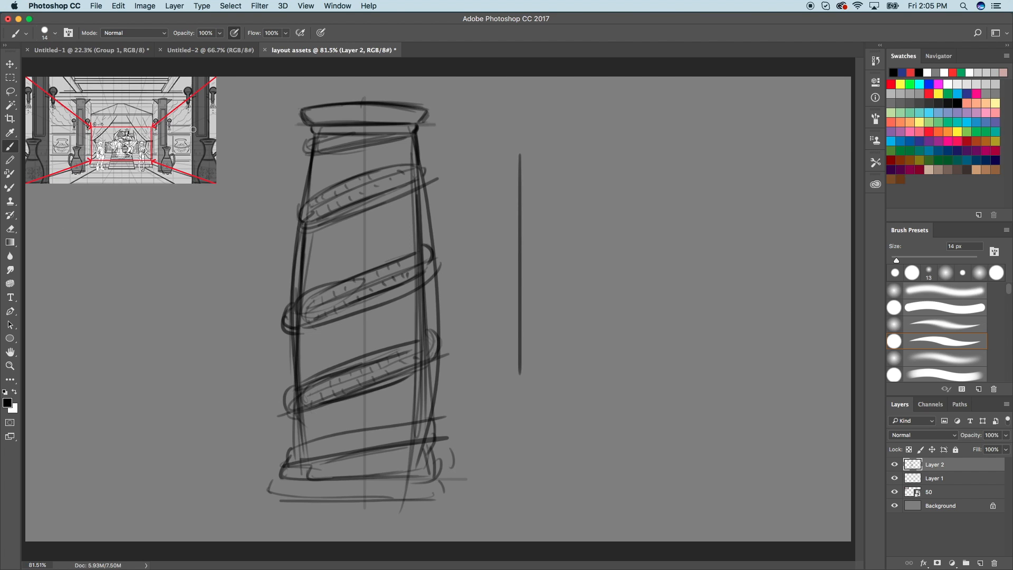
drag(512, 150, 773, 152)
key(cmd+z)
key(alt+super+z)
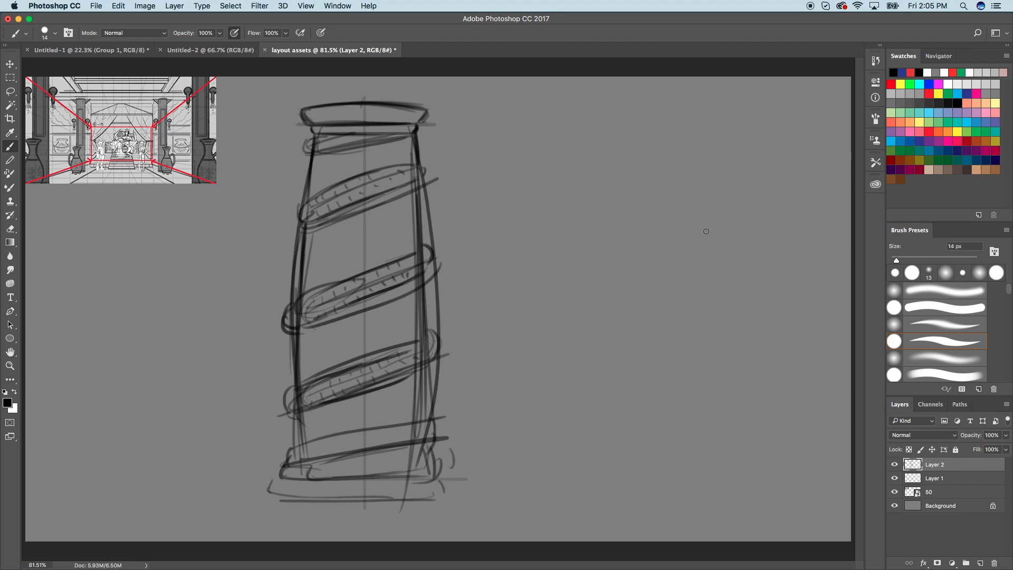
Lower the rough column sketch layer's opacity to 21% and add a new layer above it.
click(1006, 435)
drag(1008, 448, 968, 450)
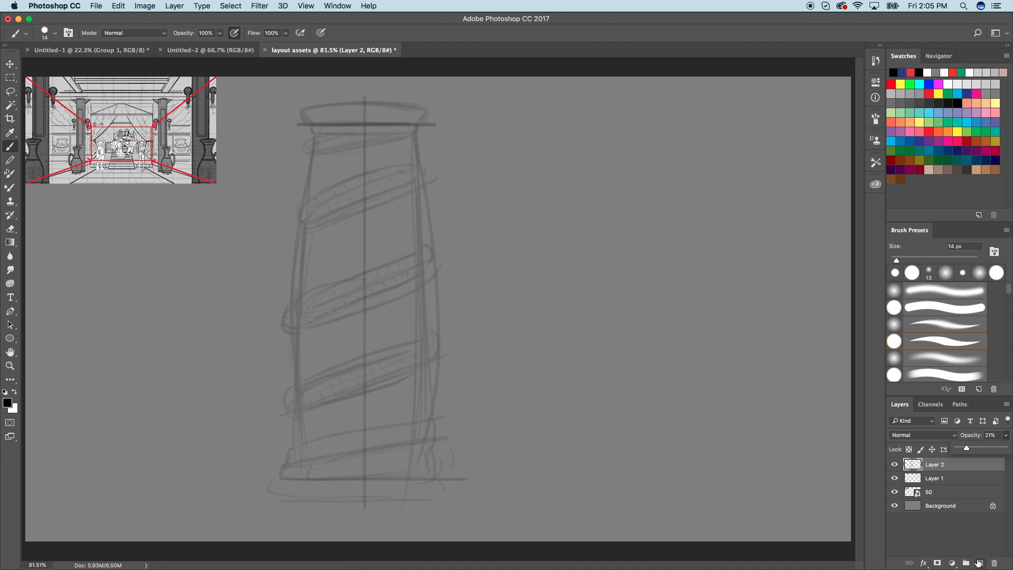
click(980, 563)
Check the golden dragon column on the Untitled-1 reference board, and set the brush to 23 px back in layout assets.
scroll(421, 271, up, 3)
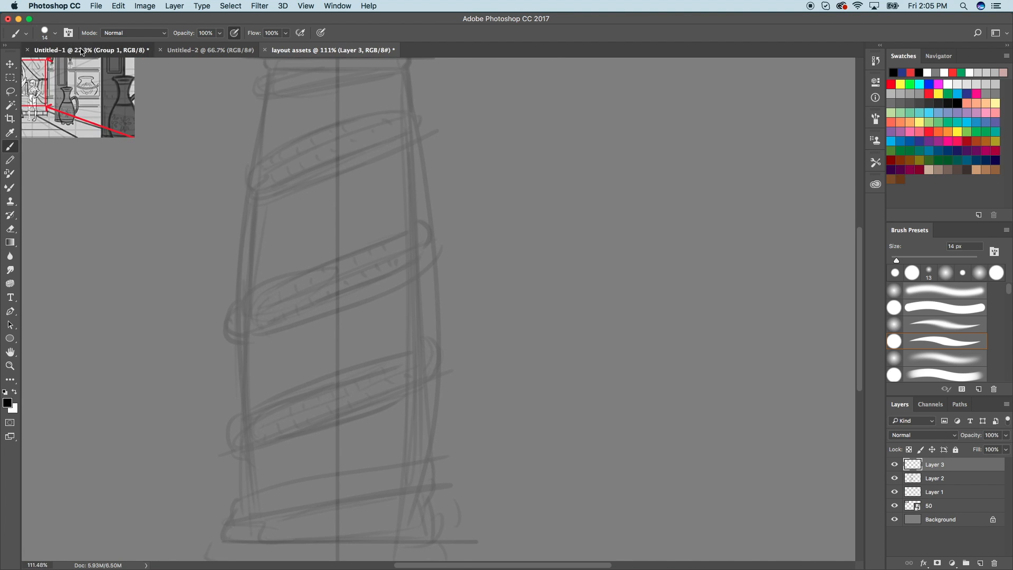
key(ctrl+Tab)
scroll(244, 309, up, 5)
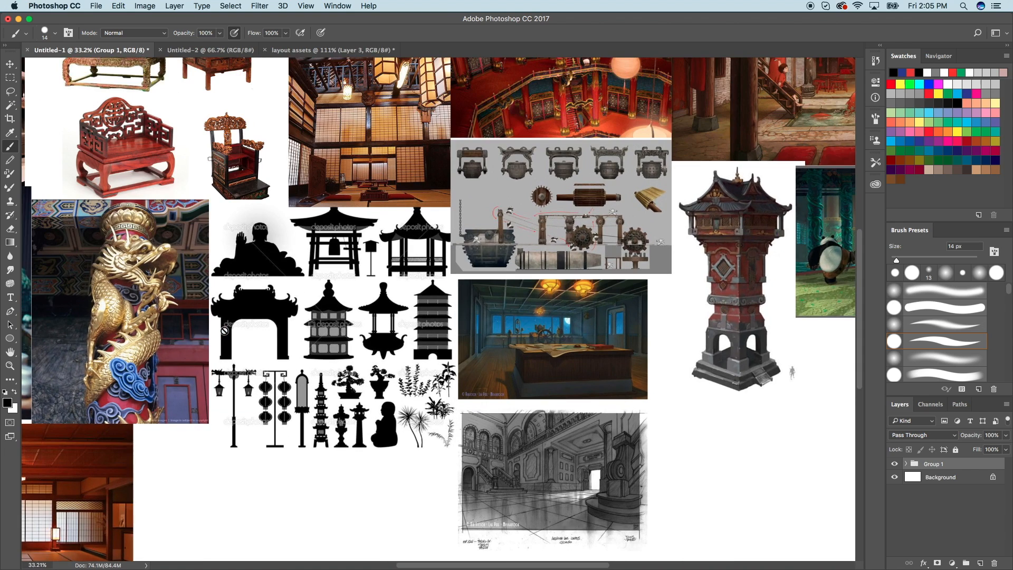
scroll(179, 366, left, 5)
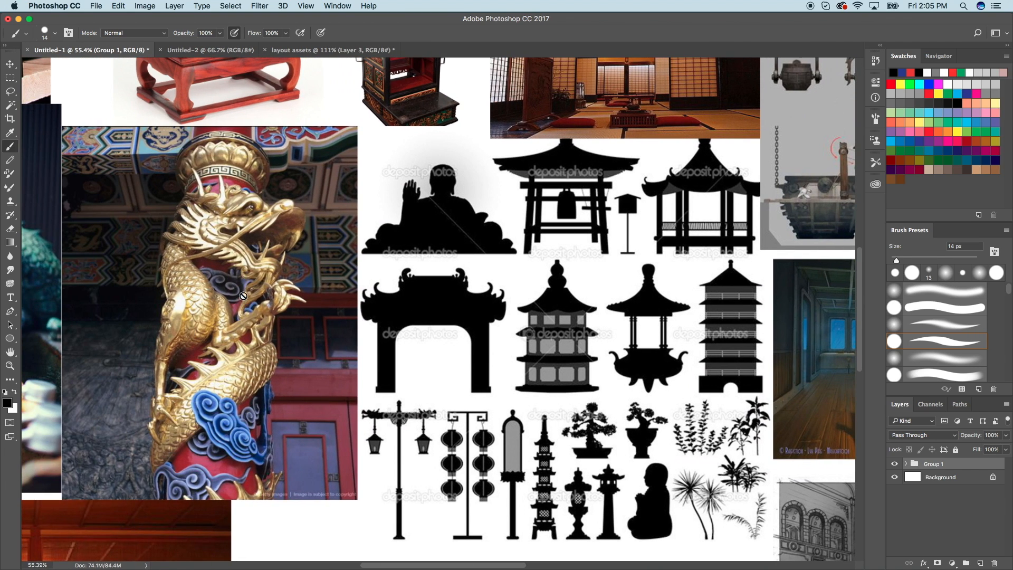
click(353, 50)
drag(312, 110, 379, 220)
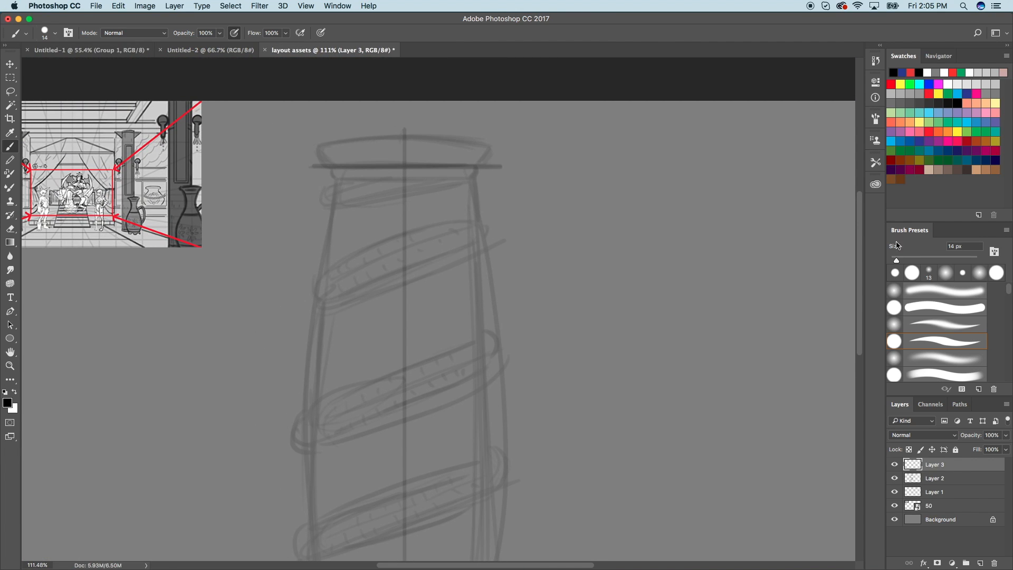
drag(897, 263, 892, 265)
scroll(438, 309, up, 5)
drag(180, 243, 283, 272)
drag(895, 264, 901, 260)
scroll(540, 214, down, 3)
Increase the layout assets document's resolution with Image Size and return to the Brush tool.
click(145, 6)
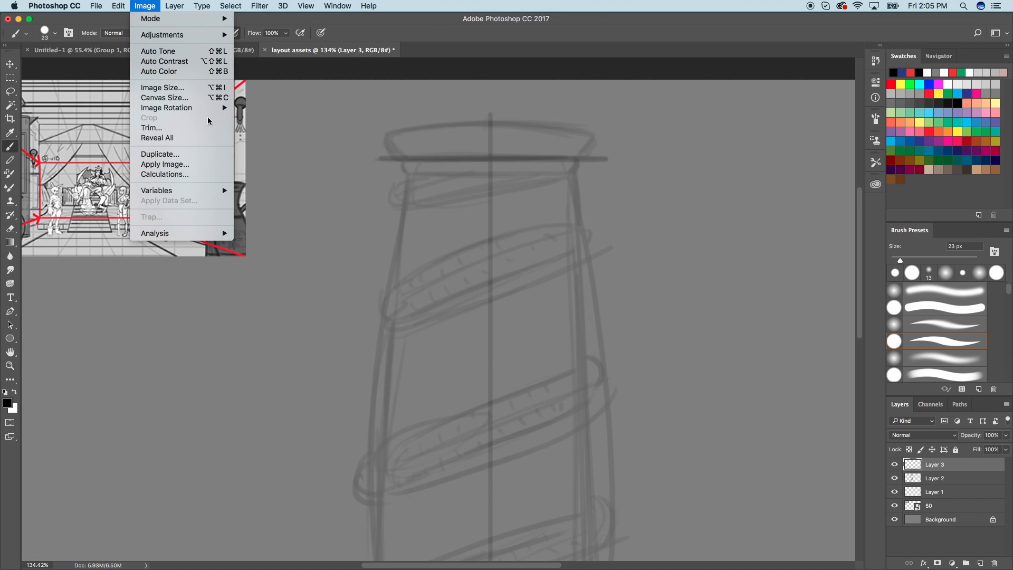
click(179, 88)
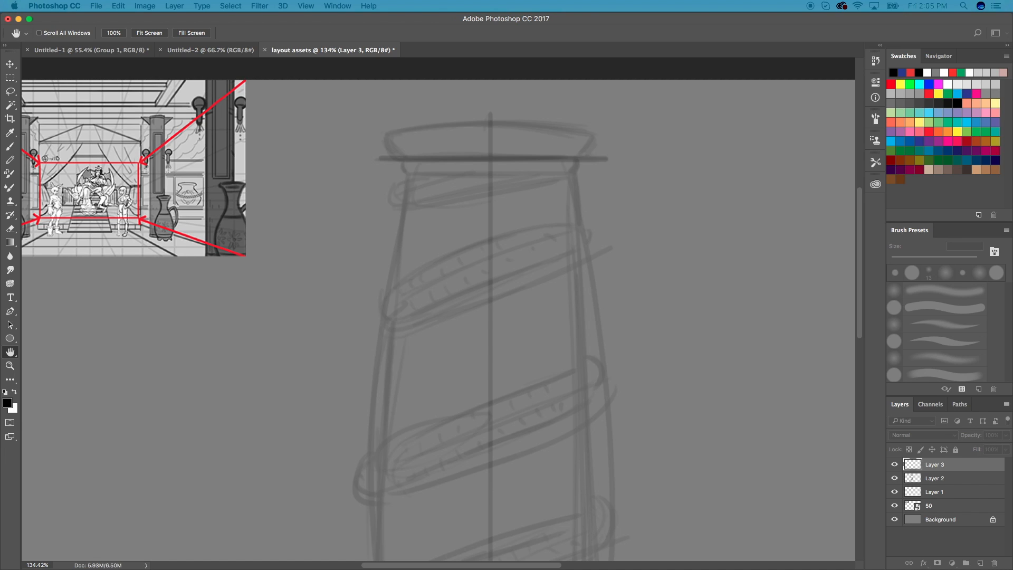
key(b)
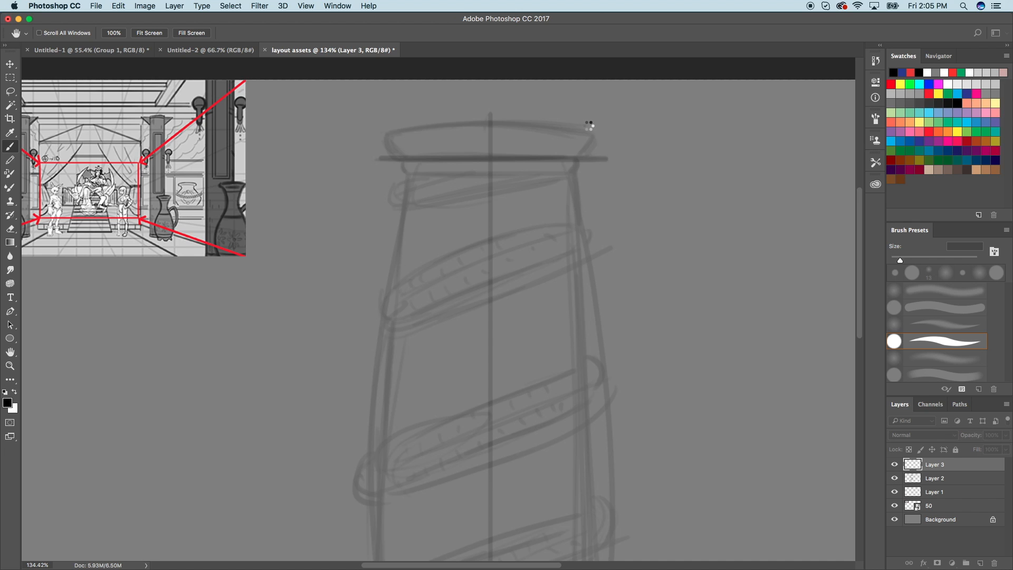
scroll(571, 183, down, 5)
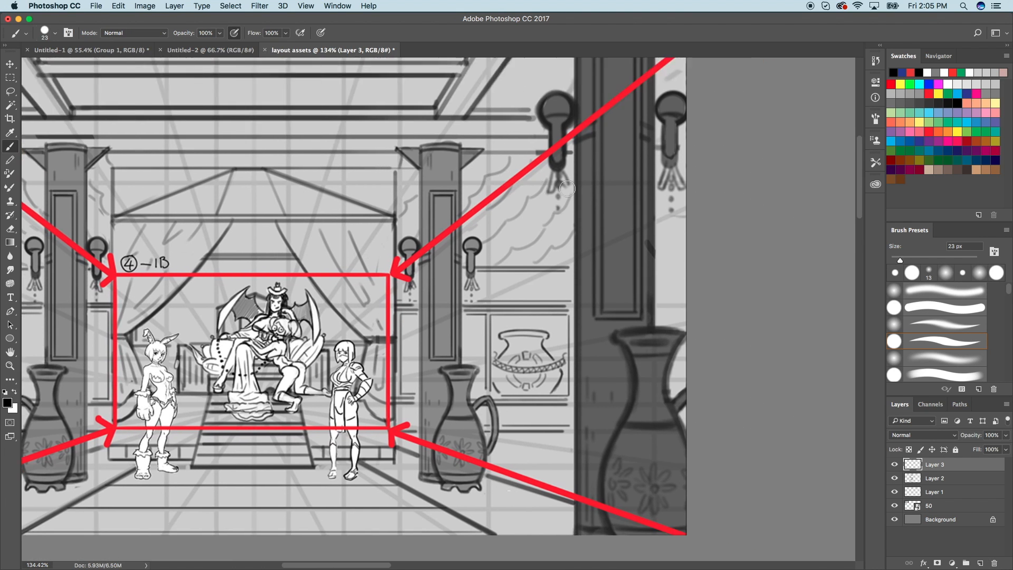
scroll(571, 183, down, 1)
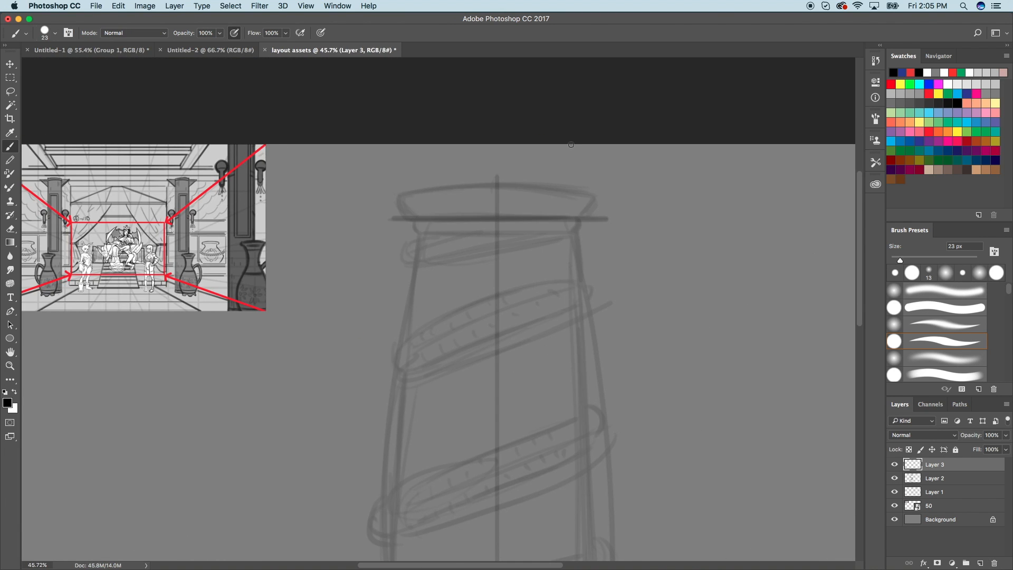
scroll(430, 329, up, 2)
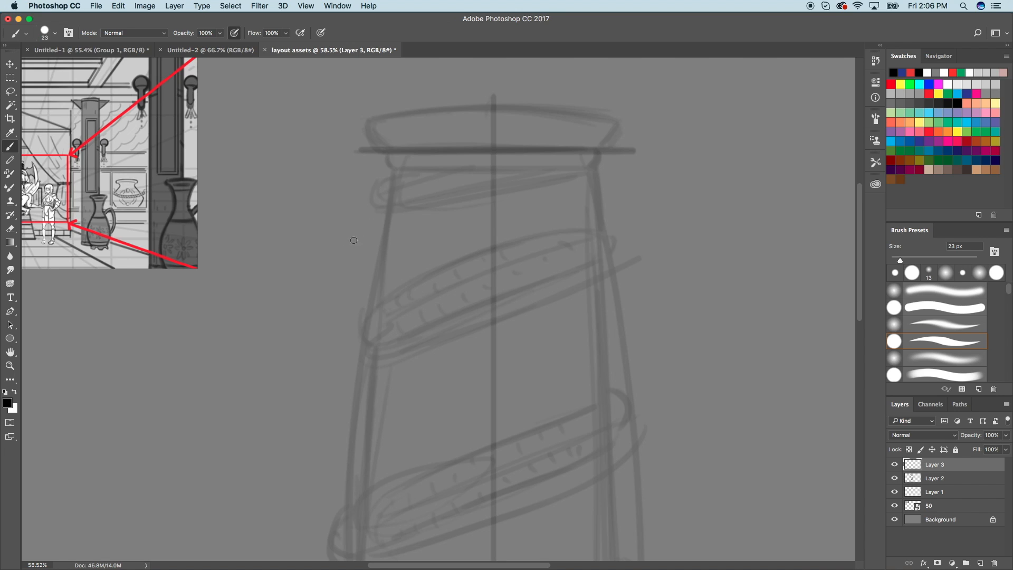
mouse_move(361, 228)
mouse_down()
mouse_move(344, 236)
mouse_move(335, 264)
mouse_up()
key(super+z)
drag(366, 366, 359, 321)
key(super+z)
Ink the bottom edge, curved left side and top edge of the column's base plinth in black.
scroll(561, 302, down, 3)
scroll(561, 302, down, 2)
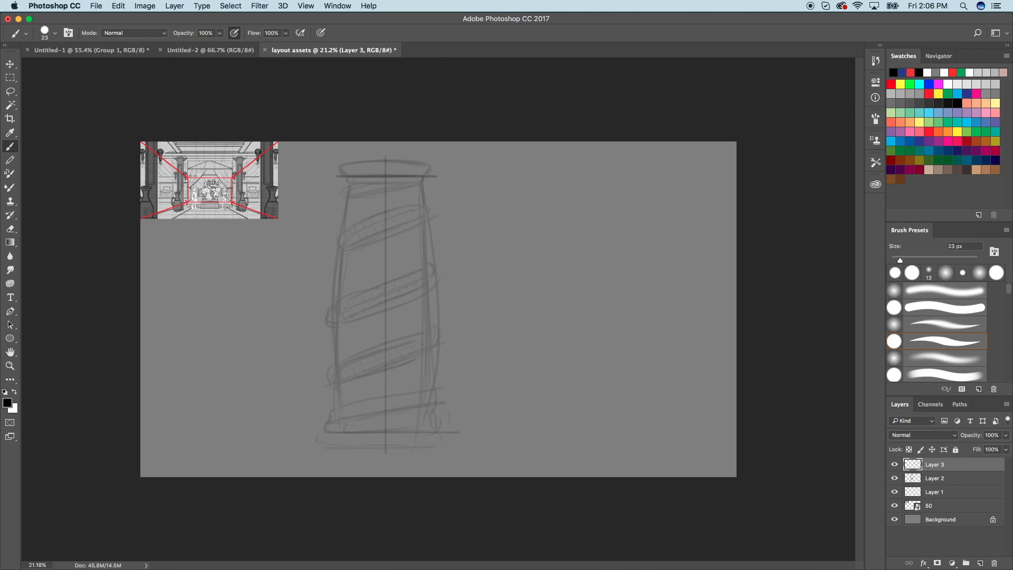
scroll(439, 309, up, 3)
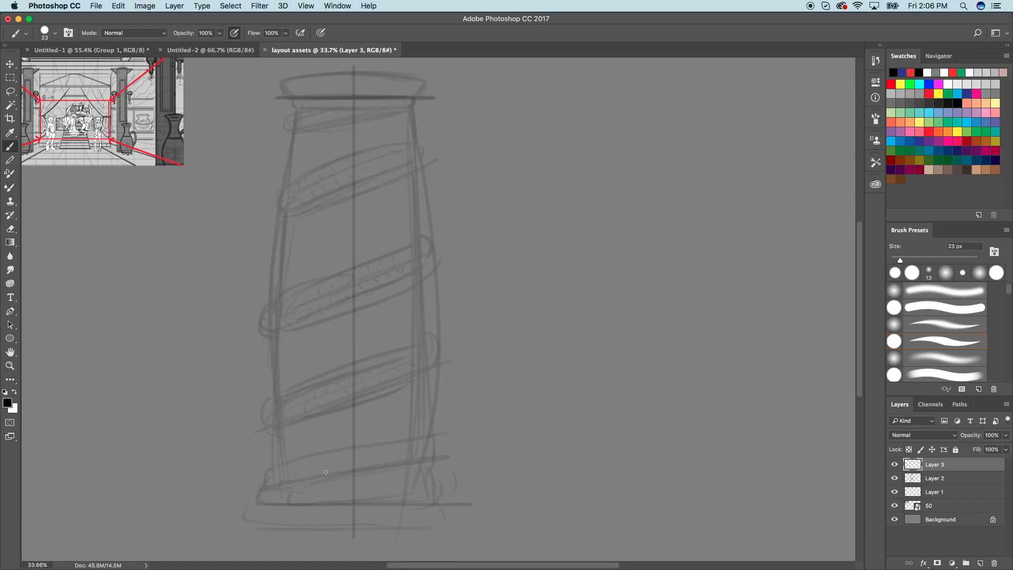
scroll(327, 473, down, 3)
scroll(328, 473, up, 2)
mouse_move(250, 390)
mouse_down()
mouse_move(272, 353)
mouse_move(248, 397)
mouse_move(541, 398)
mouse_up()
mouse_move(247, 394)
mouse_down()
mouse_move(271, 354)
mouse_move(251, 390)
mouse_move(260, 366)
mouse_move(249, 397)
mouse_up()
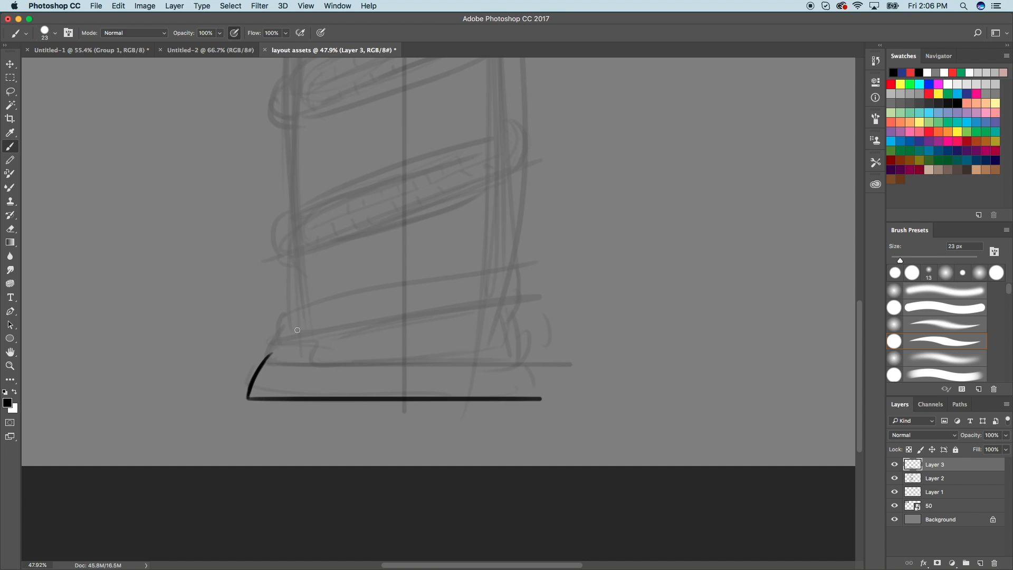
drag(273, 353, 521, 371)
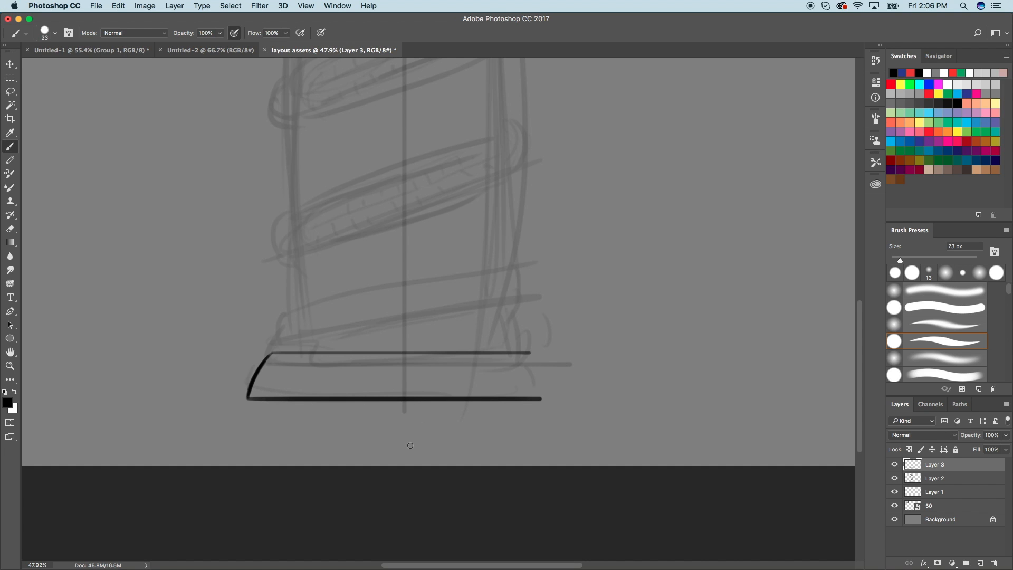
Ink the plinth's curved right side to close the shape and darken its top edge.
drag(520, 352, 541, 406)
key(super+alt+z)
mouse_move(524, 357)
mouse_down()
mouse_move(539, 397)
mouse_move(526, 361)
mouse_up()
drag(274, 353, 515, 354)
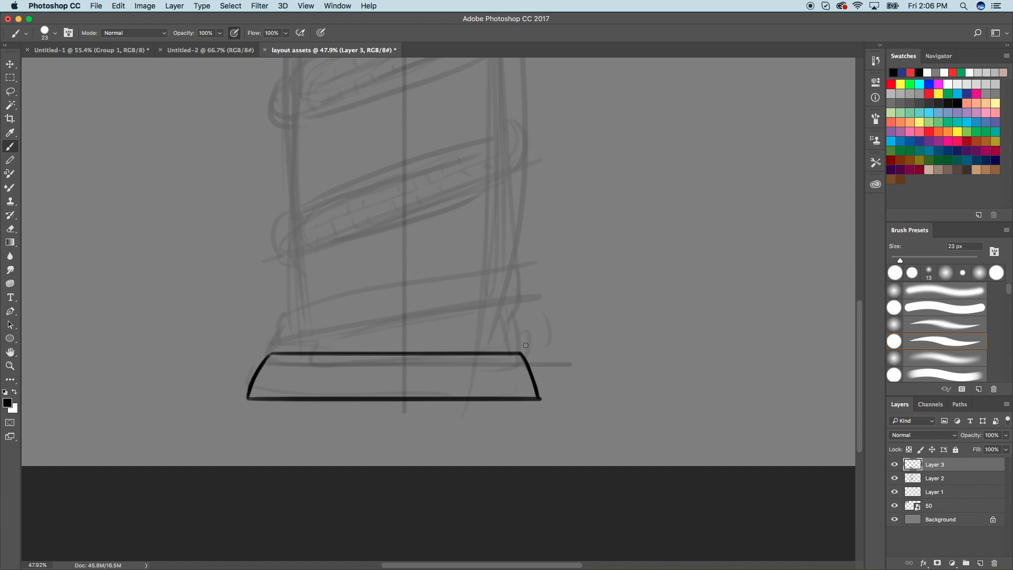
Ink a thin raised band along the top of the column's base plinth in black.
mouse_move(272, 351)
mouse_down()
mouse_move(277, 339)
mouse_move(513, 339)
mouse_move(518, 347)
mouse_move(287, 340)
mouse_move(274, 352)
mouse_up()
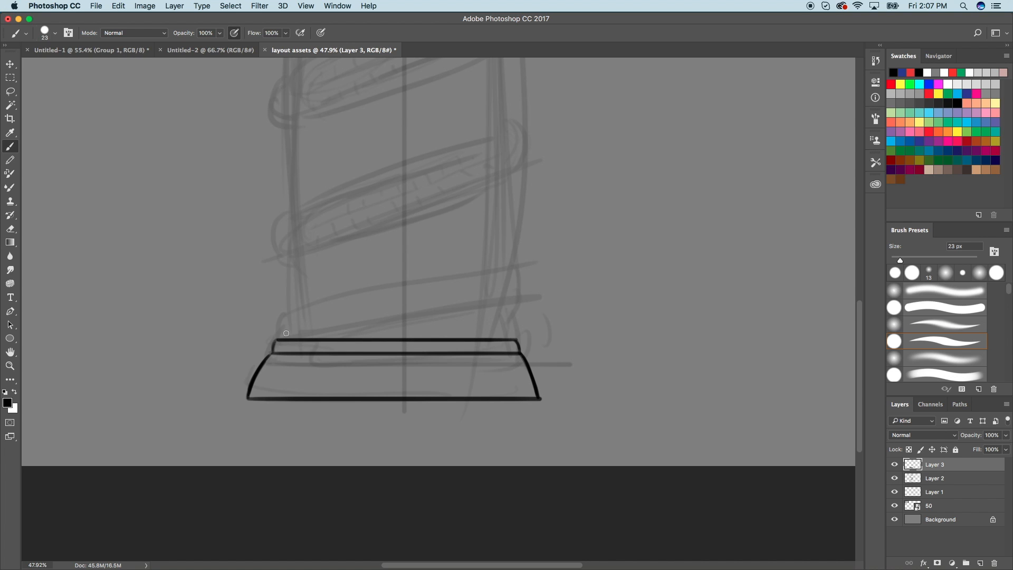
key(super+minus)
scroll(286, 333, up, 5)
scroll(286, 333, right, 3)
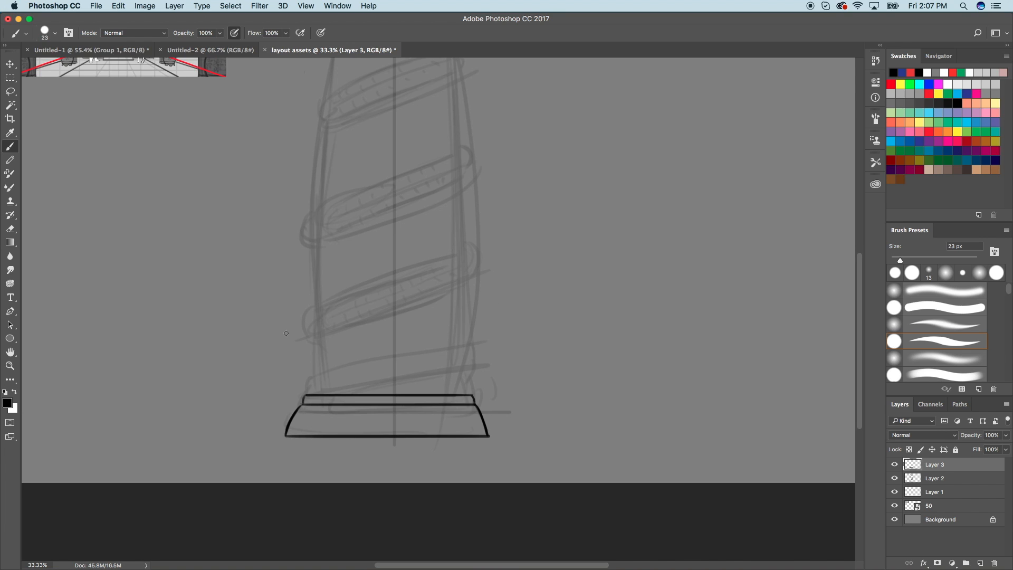
Nudge the inked base to the right to centre it on the column's vertical guide line, and return to the Brush tool.
click(10, 65)
key(Right)
key(Right)
key(Right)
key(Right)
key(Right)
key(Right)
key(Right)
key(Right)
click(9, 146)
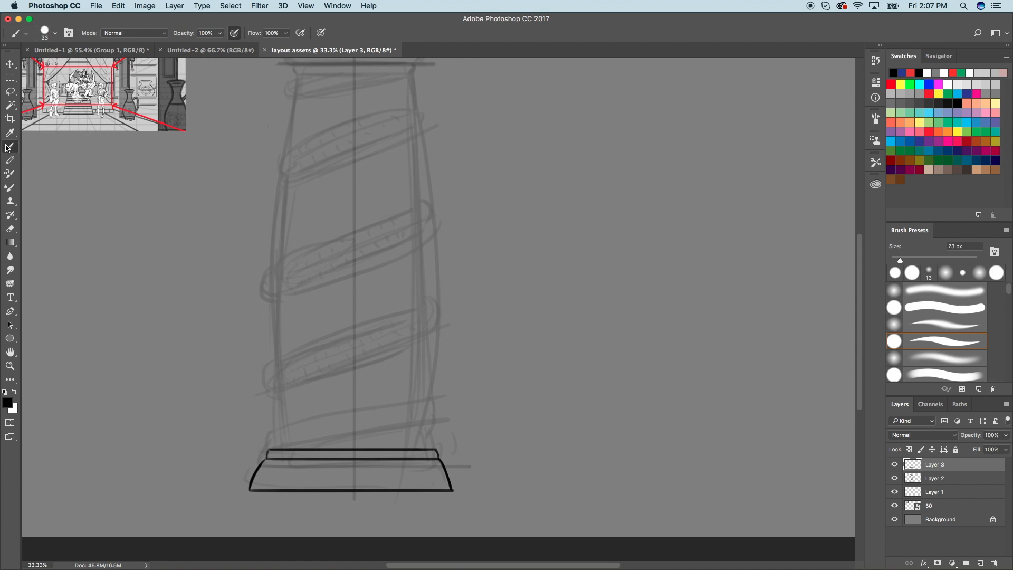
Ink the column's capital with a straight top edge, inward-slanting curved sides and a shorter bottom edge.
scroll(514, 347, up, 2)
scroll(514, 347, down, 5)
scroll(515, 346, down, 1)
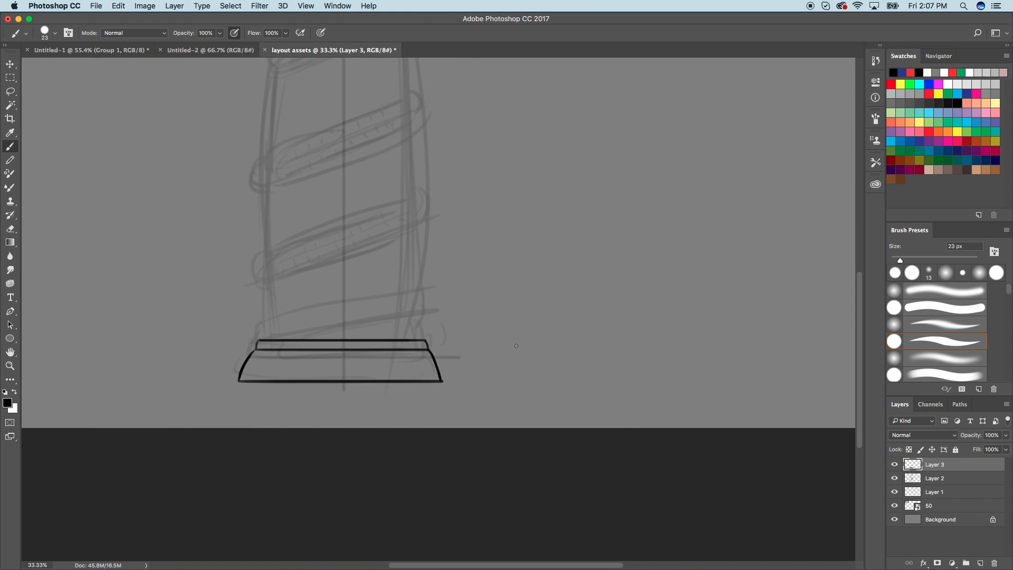
scroll(516, 345, up, 5)
scroll(517, 343, down, 5)
scroll(522, 327, up, 6)
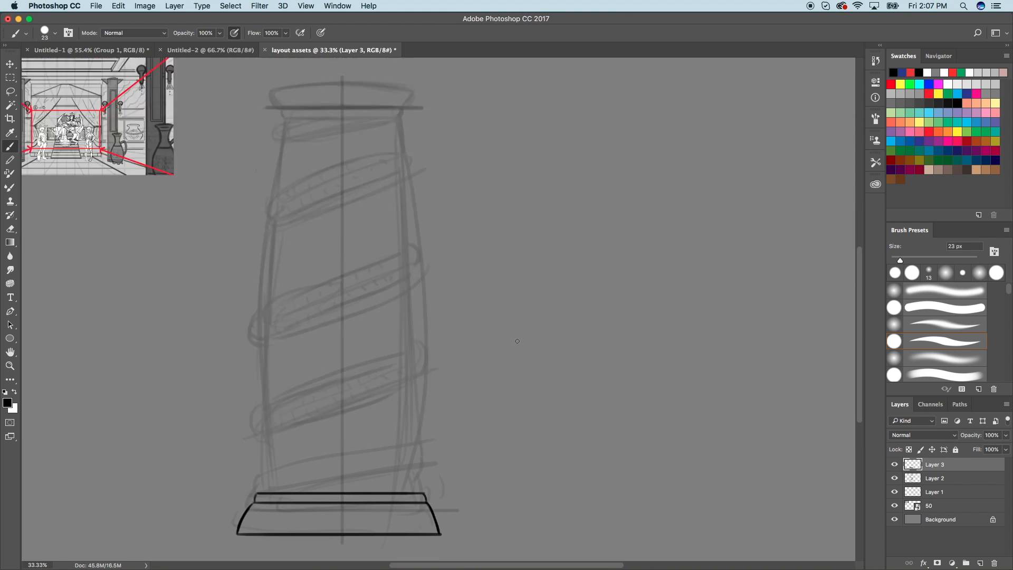
scroll(534, 310, up, 1)
drag(449, 243, 254, 243)
scroll(387, 223, up, 1)
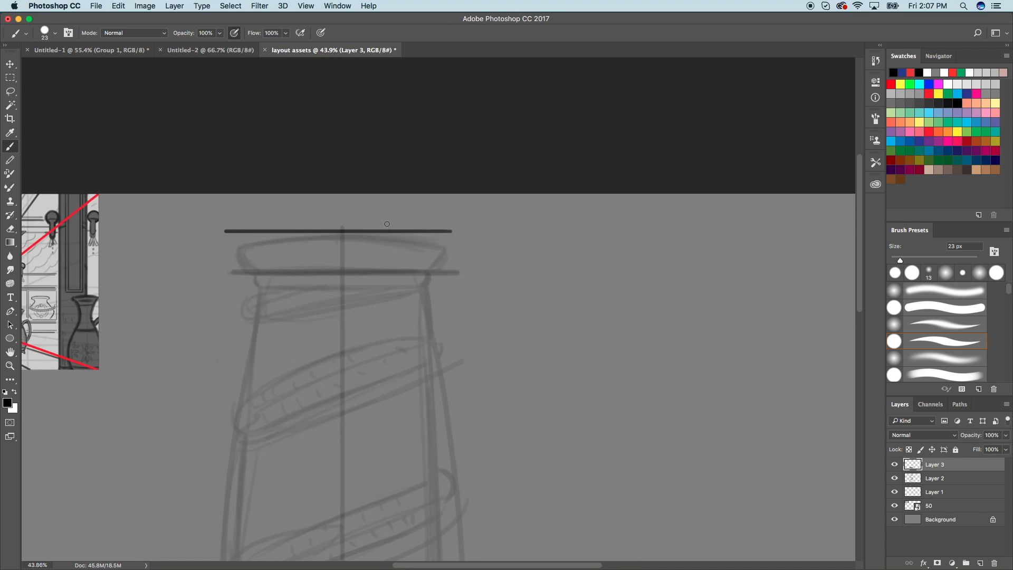
scroll(387, 224, up, 2)
drag(146, 206, 180, 256)
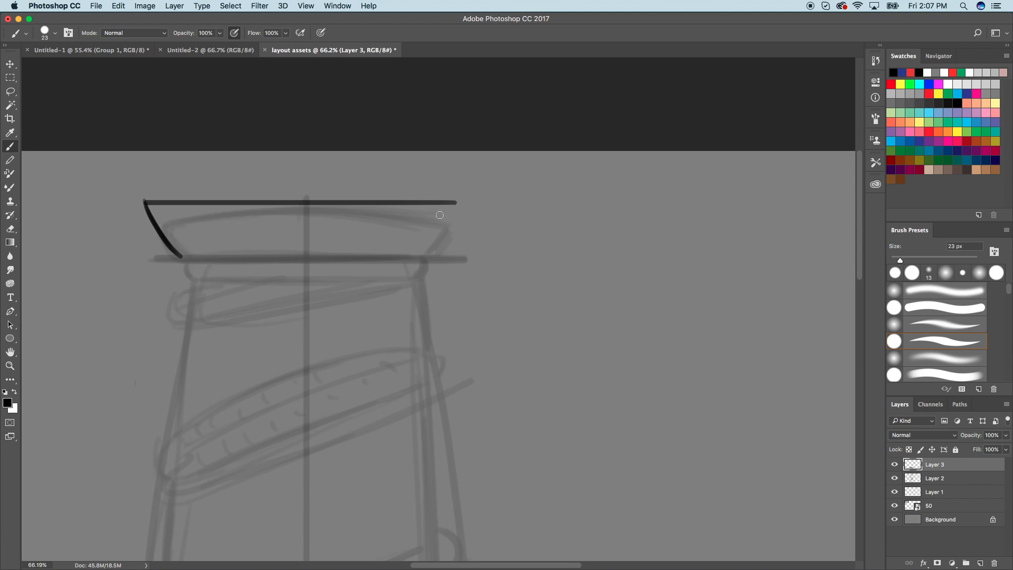
mouse_move(458, 202)
mouse_down()
mouse_move(425, 255)
mouse_move(184, 261)
mouse_up()
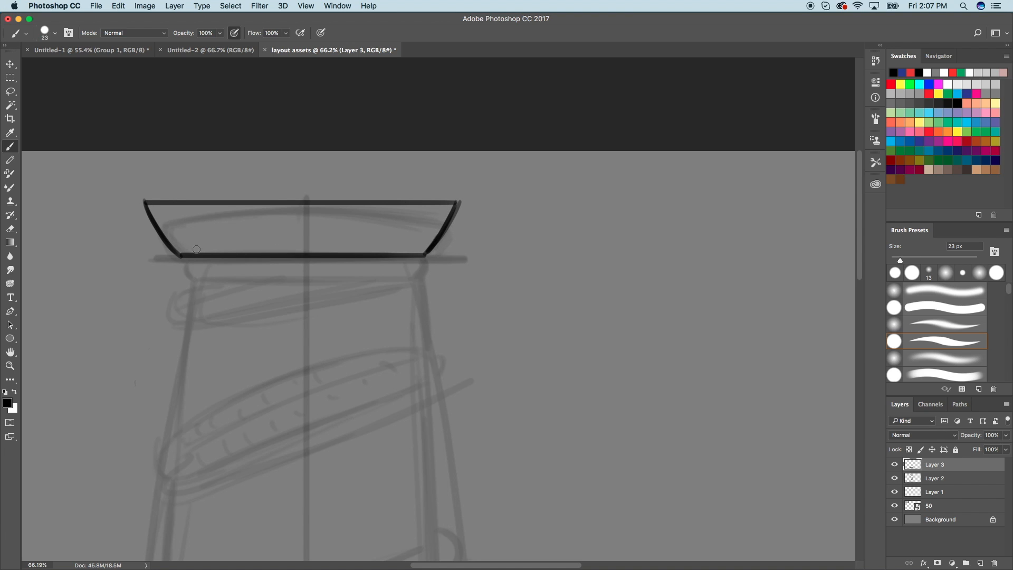
Rotate the canvas so the column lies nearly on its side, and choose the hard round brush preset with an untapered stroke.
scroll(470, 207, down, 10)
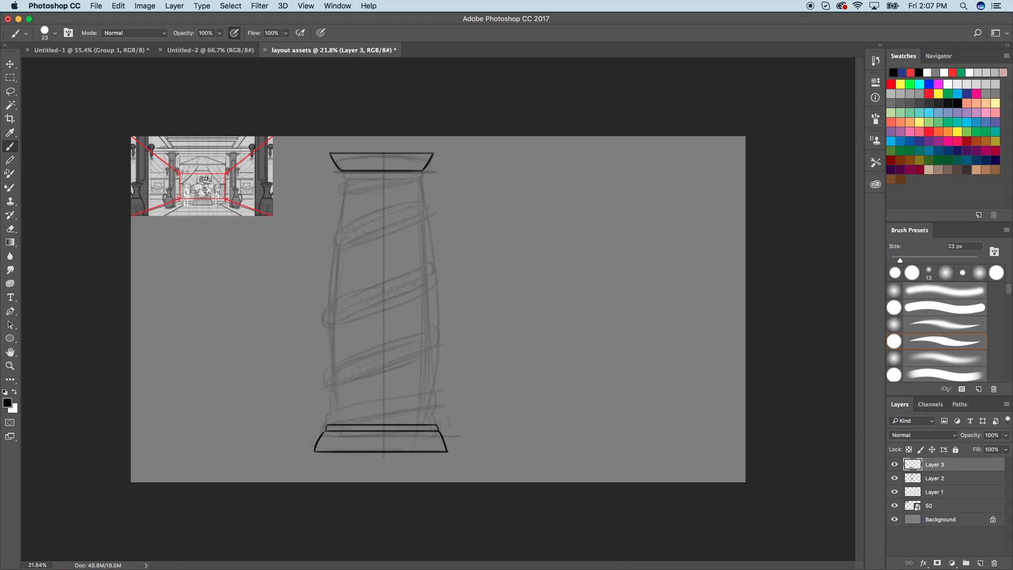
scroll(401, 393, up, 4)
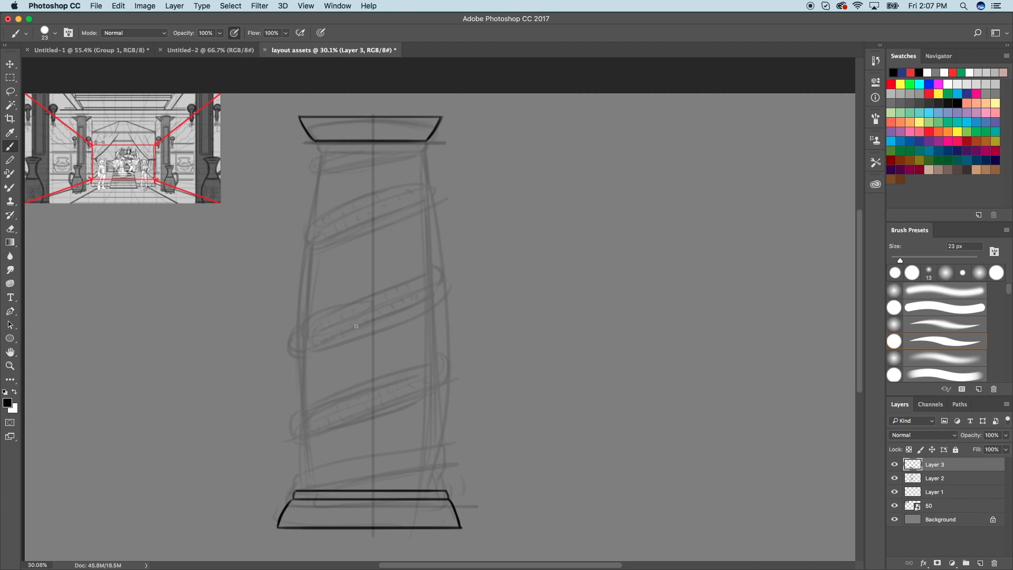
scroll(469, 279, up, 1)
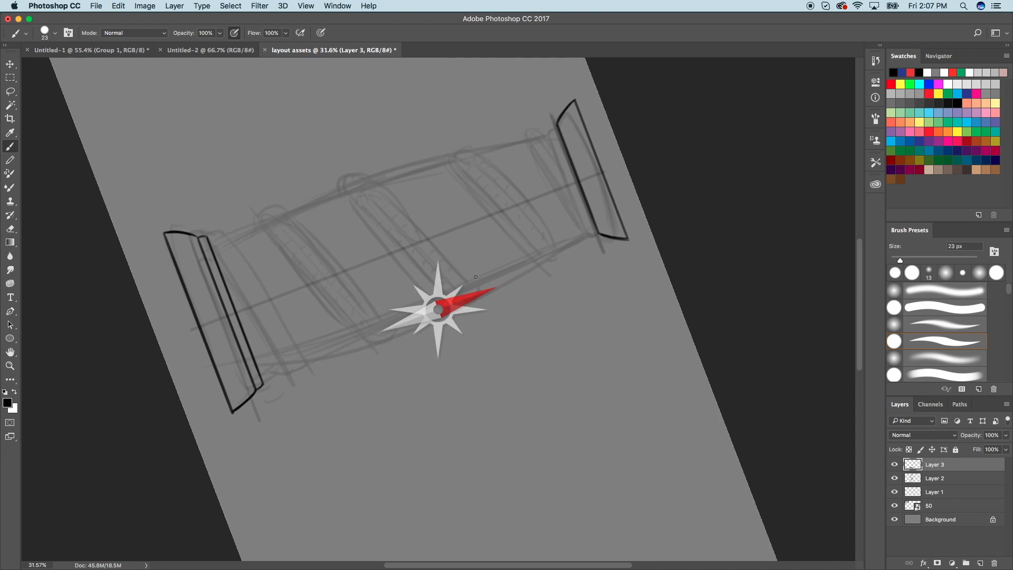
scroll(475, 277, up, 6)
scroll(476, 277, up, 6)
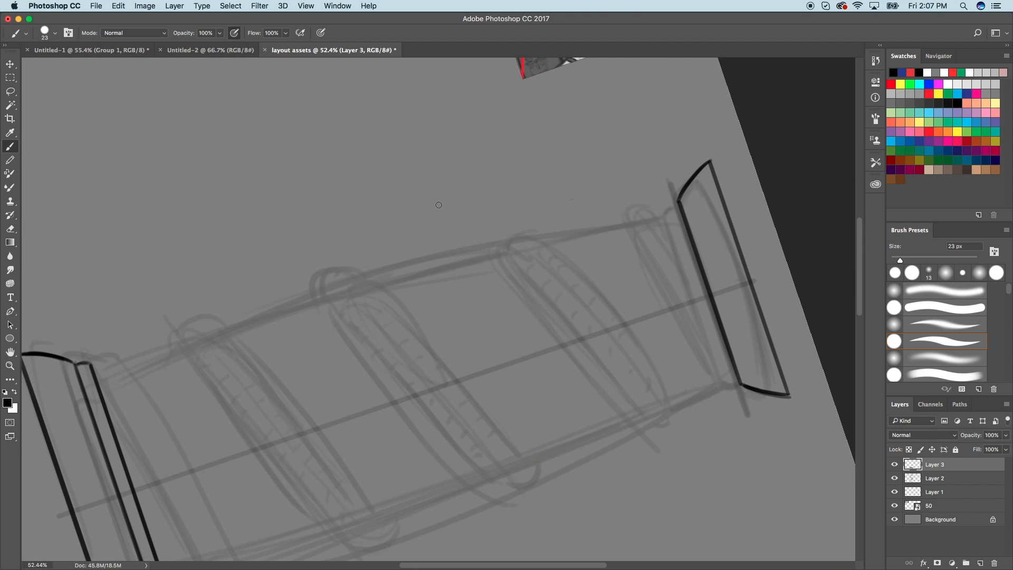
click(942, 308)
mouse_move(91, 362)
mouse_down()
mouse_move(496, 212)
mouse_move(663, 208)
mouse_up()
key(ctrl+z)
mouse_move(90, 364)
mouse_down()
mouse_move(339, 258)
mouse_move(646, 208)
mouse_up()
key(ctrl+z)
mouse_move(91, 363)
mouse_down()
mouse_move(555, 218)
mouse_move(638, 208)
mouse_move(91, 363)
mouse_move(672, 204)
mouse_move(154, 338)
mouse_up()
key(ctrl+z)
key(ctrl+z)
key(ctrl+z)
key(ctrl+z)
Set the brush to 16 px and ink the shaft's bulging left side in one curve from the plinth to the capital.
drag(902, 260, 897, 260)
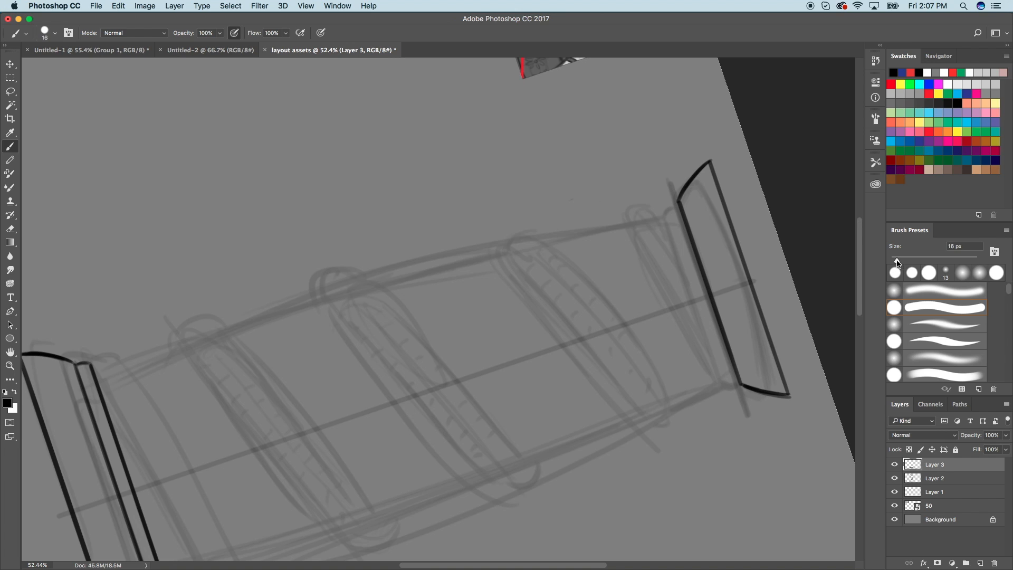
drag(90, 363, 635, 206)
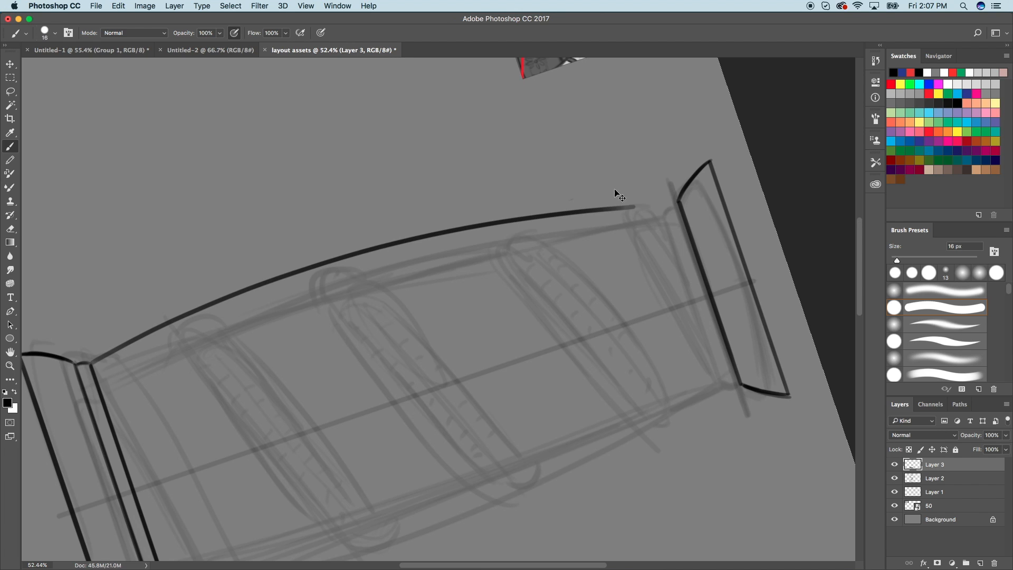
key(ctrl+z)
mouse_move(91, 363)
mouse_down()
mouse_move(542, 221)
mouse_move(641, 206)
mouse_up()
key(ctrl+z)
mouse_move(96, 362)
mouse_down()
mouse_move(587, 214)
mouse_move(646, 209)
mouse_up()
key(ctrl+z)
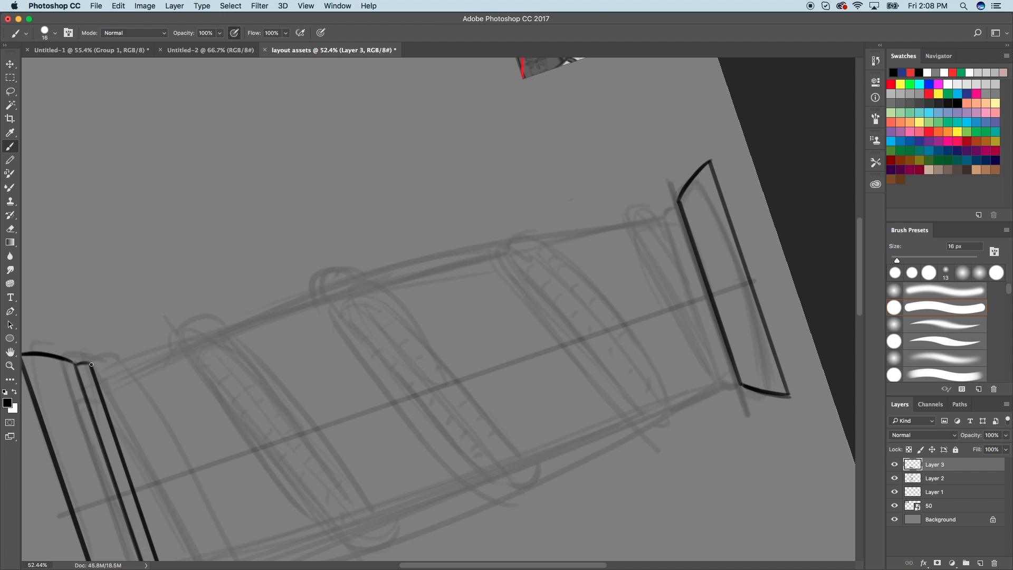
drag(91, 364, 658, 212)
key(ctrl+z)
drag(96, 363, 672, 210)
key(ctrl+z)
drag(96, 362, 678, 198)
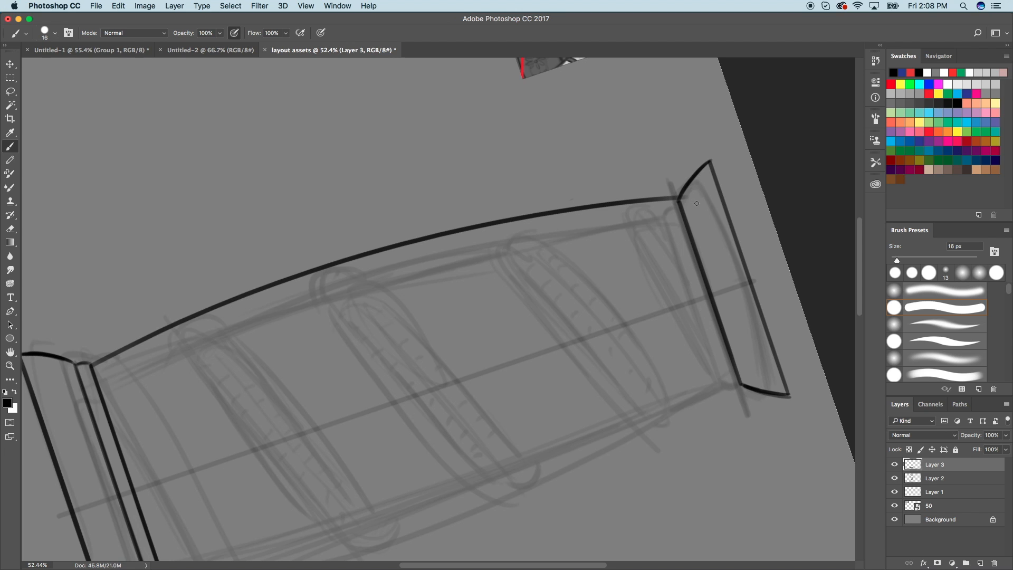
Rotate the canvas back to nearly upright and thicken the shaft's left line where it meets the capital.
scroll(701, 222, up, 5)
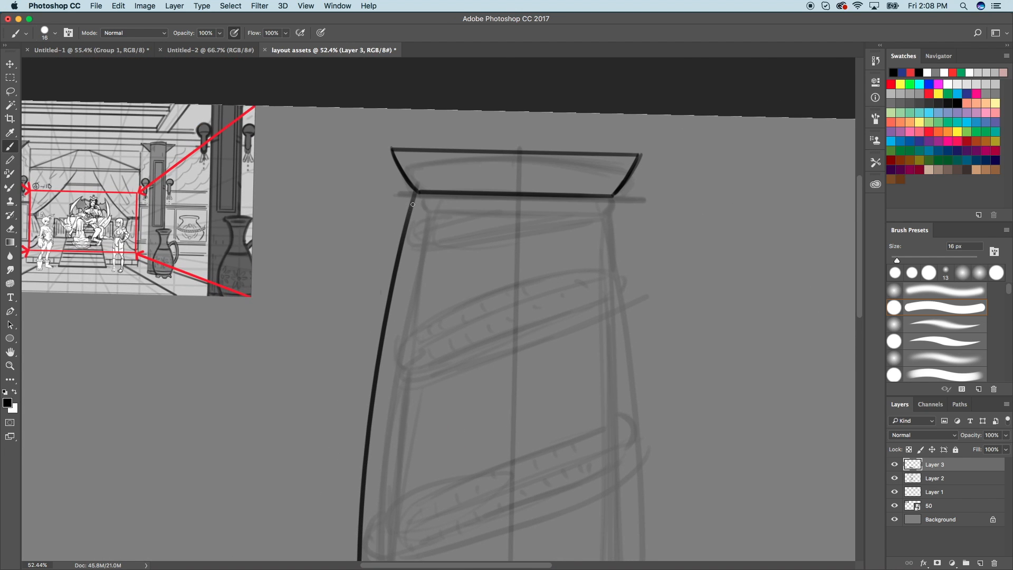
drag(416, 194, 386, 328)
key(super+z)
key(alt+super+z)
key(alt+super+z)
key(alt+super+z)
drag(416, 193, 393, 298)
key(alt+super+z)
drag(417, 194, 394, 294)
Thicken the lower end of the shaft's left line down to the plinth, and switch back to the tapered hard round brush preset.
scroll(438, 309, down, 3)
scroll(438, 309, down, 5)
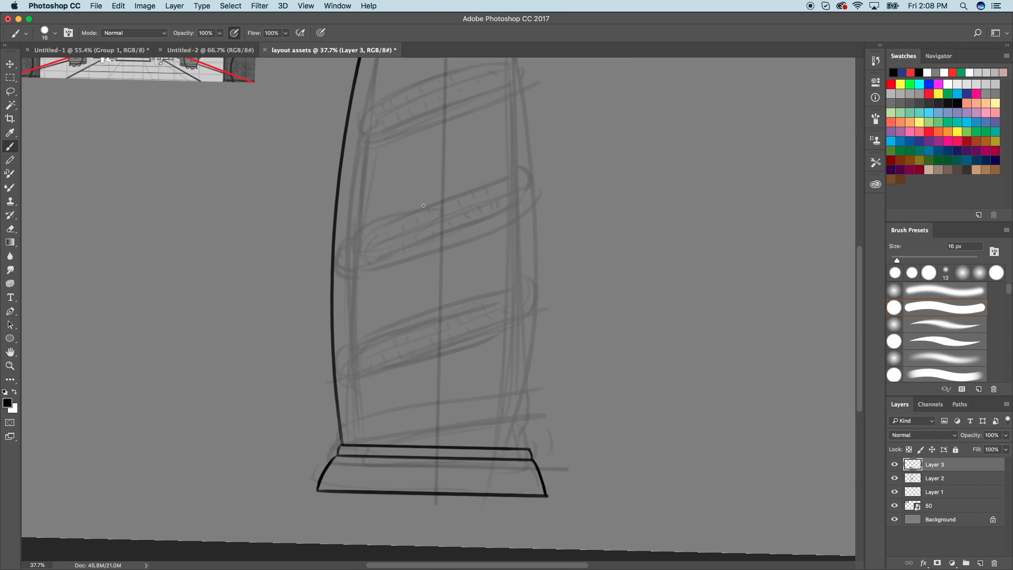
scroll(438, 309, up, 3)
drag(306, 494, 296, 388)
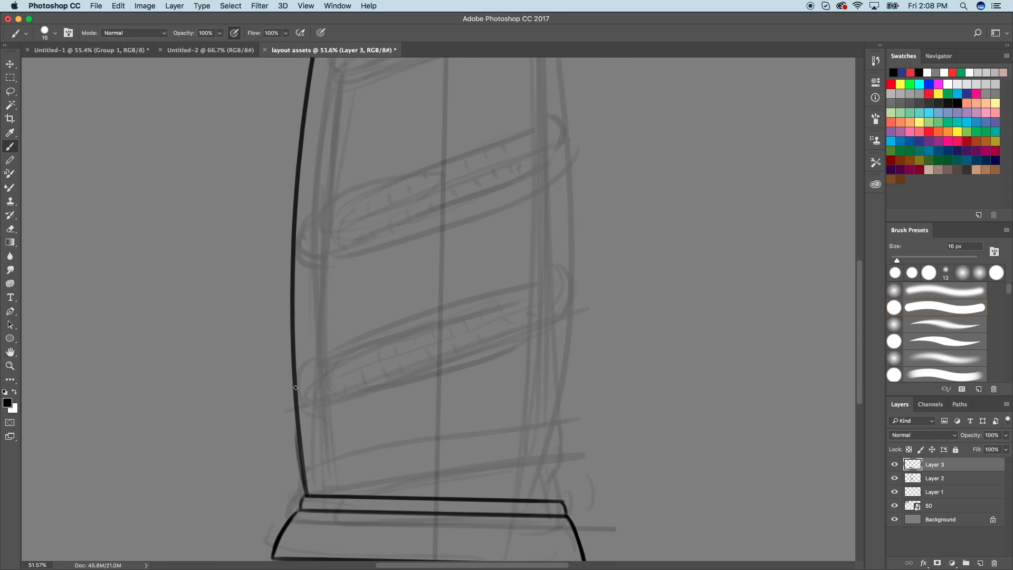
key(alt+super+z)
drag(305, 493, 296, 388)
drag(309, 496, 295, 387)
scroll(328, 305, down, 5)
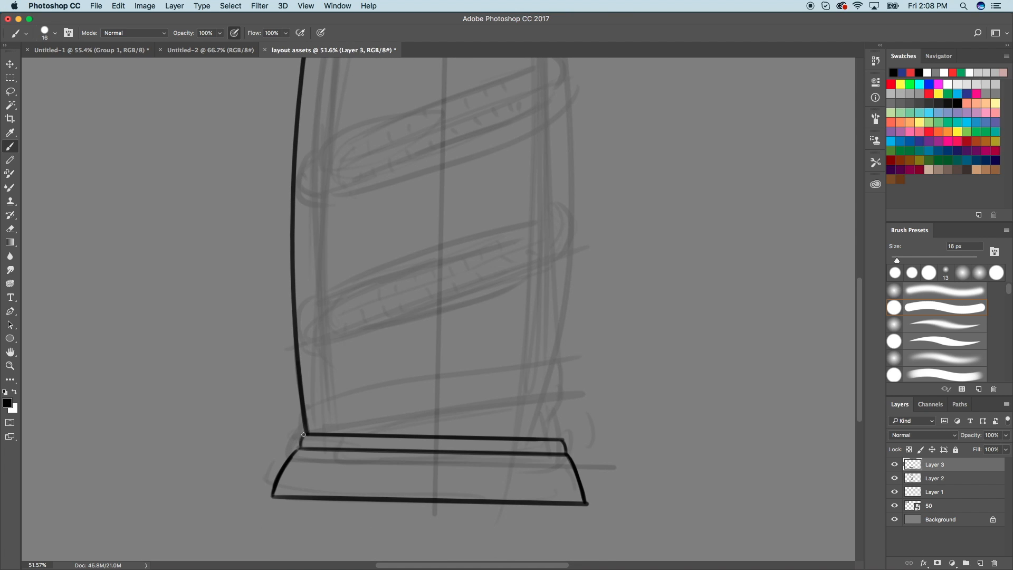
click(929, 340)
Select the whole inked column with a rectangular marquee, then copy and paste it in place on a new layer.
scroll(560, 417, down, 5)
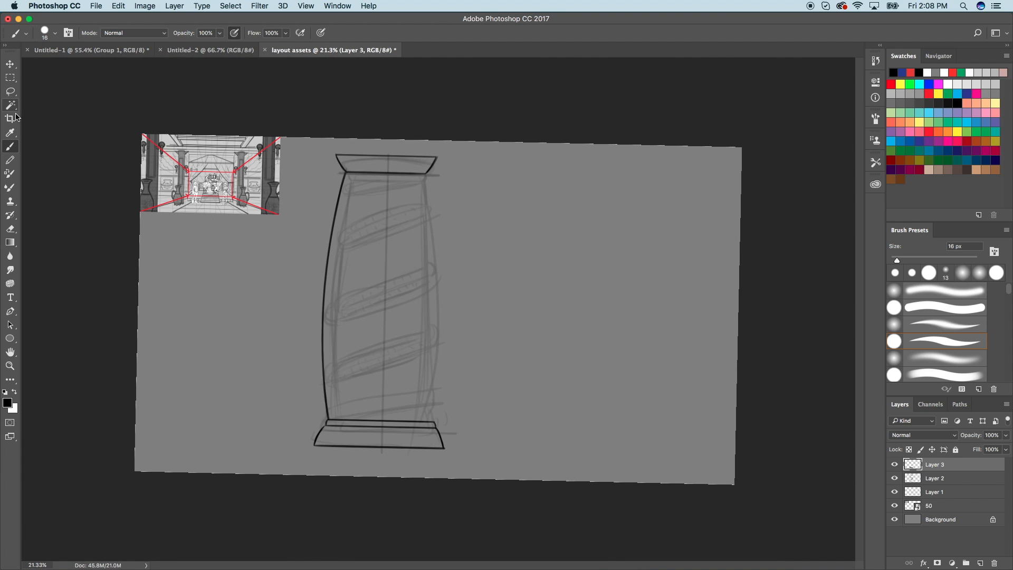
click(10, 77)
scroll(304, 99, up, 2)
drag(236, 62, 496, 530)
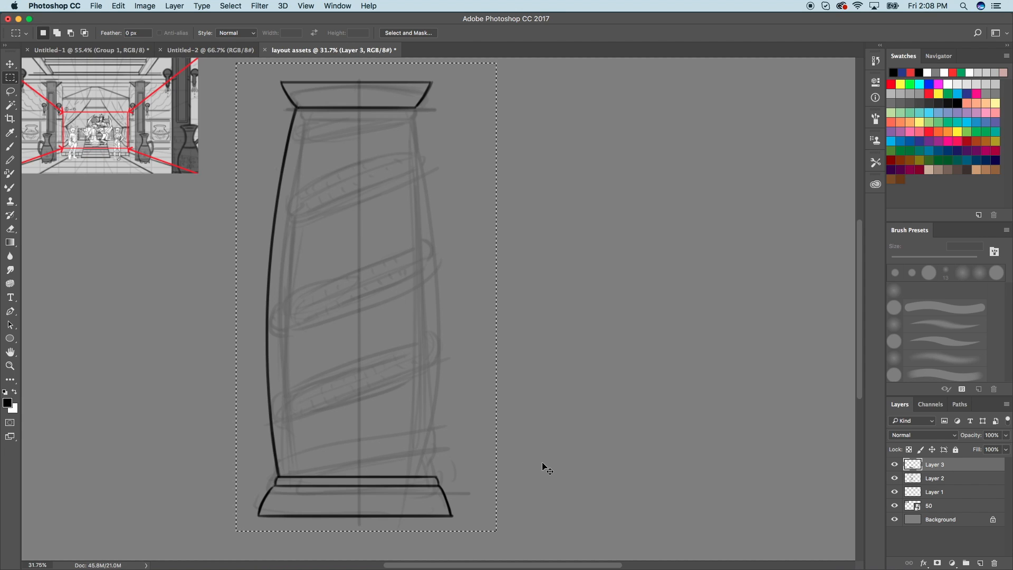
key(super+c)
key(super+v)
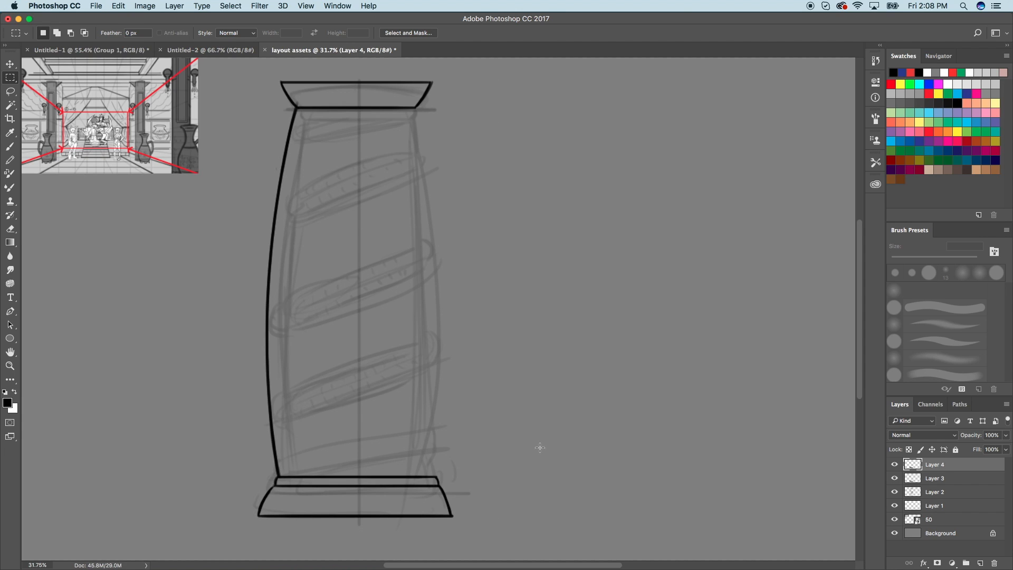
Flip the pasted column horizontally to form the shaft's right side, and nudge it right to line up with the original.
click(11, 65)
click(123, 9)
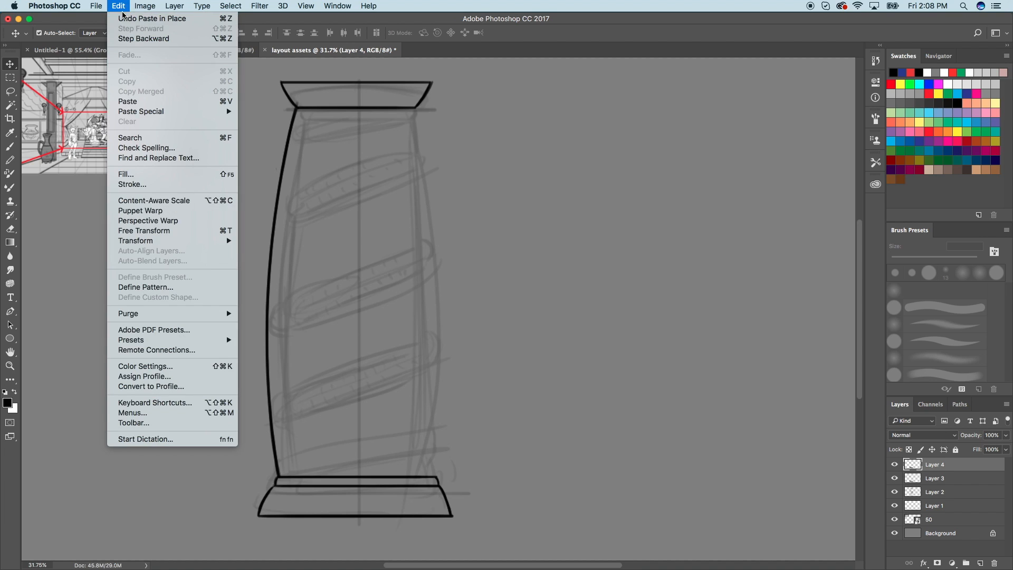
mouse_move(176, 241)
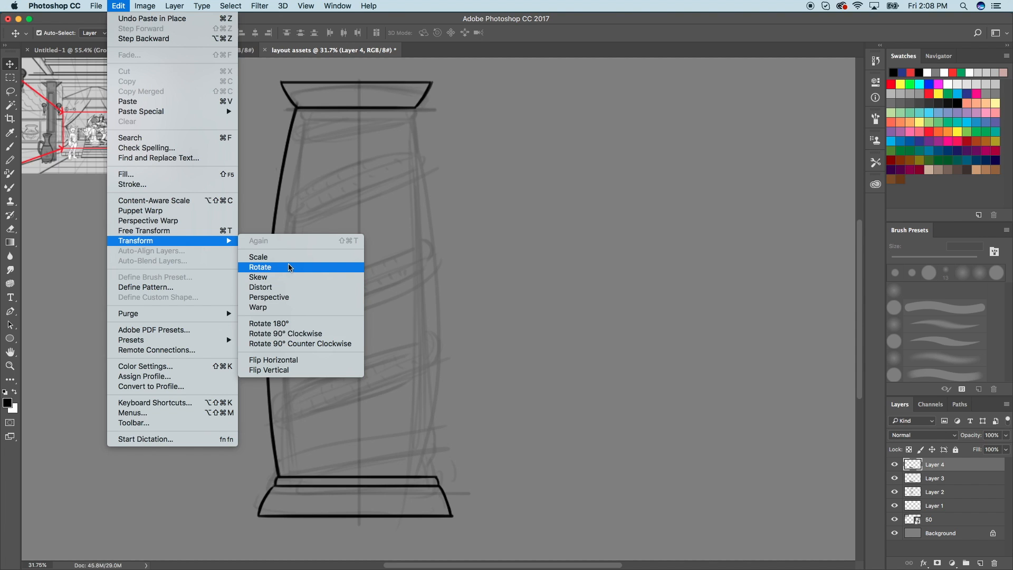
click(293, 360)
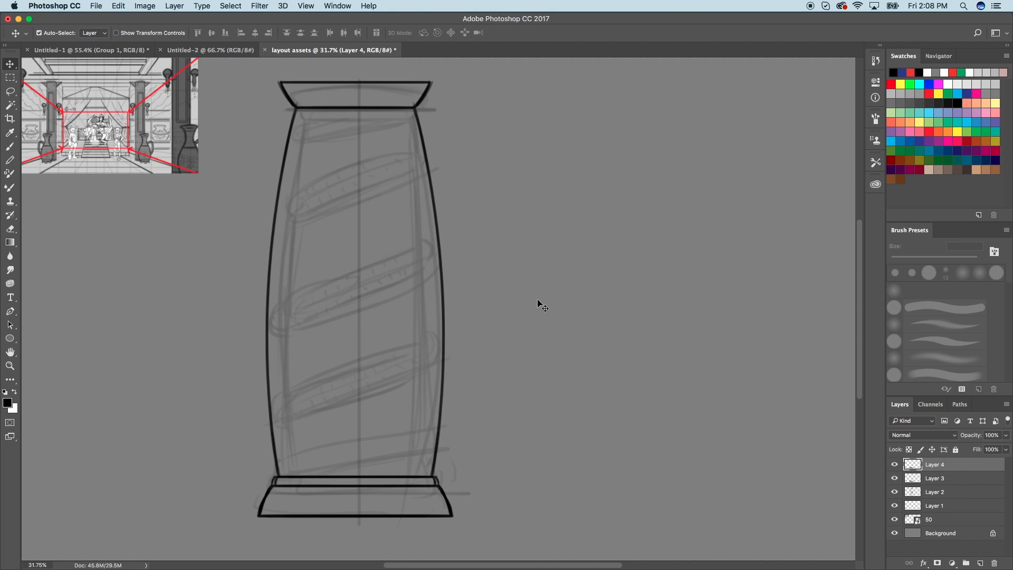
key(Right)
key(Right)
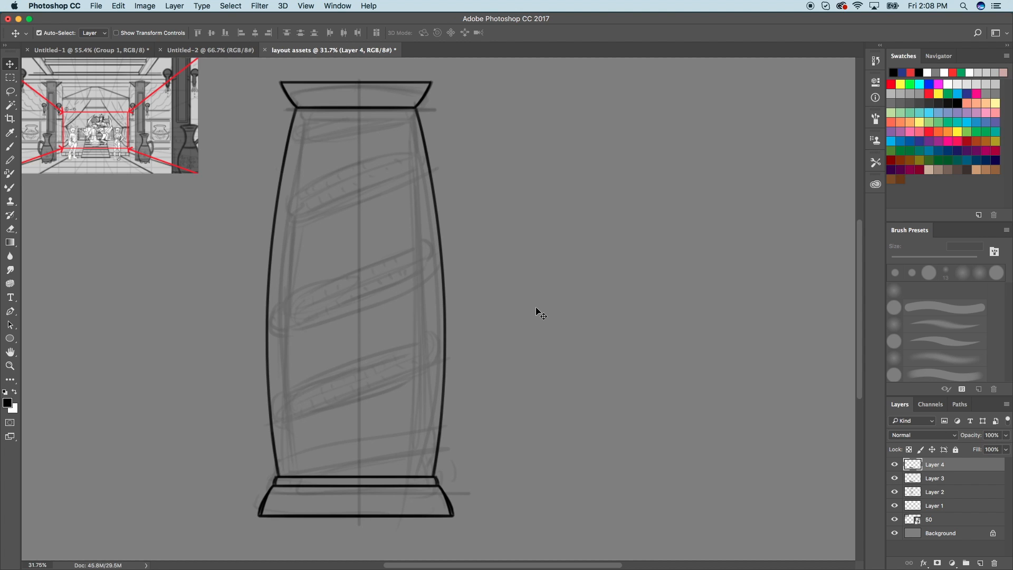
Move the Untitled-2 document tab behind layout assets and return to the layout assets document.
click(10, 78)
drag(210, 50, 273, 51)
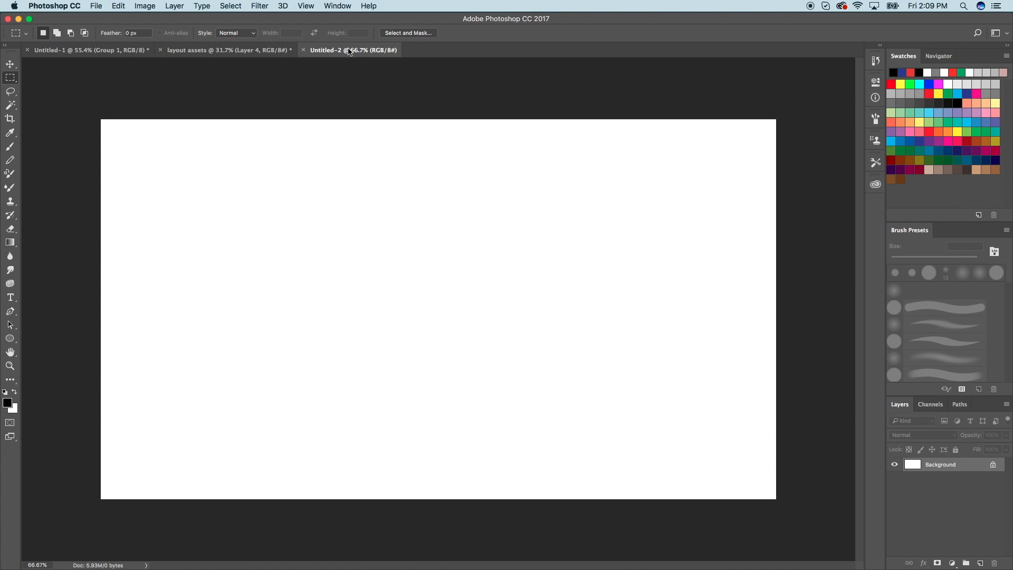
key(ctrl+shift+Tab)
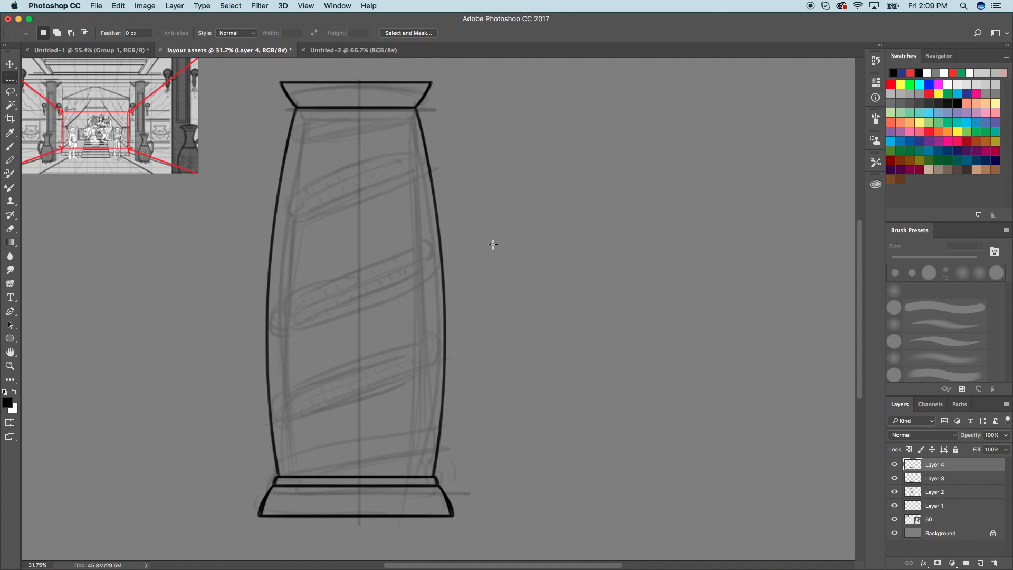
Merge Layer 3 and Layer 4 into a single line-art layer for the column.
scroll(495, 244, down, 3)
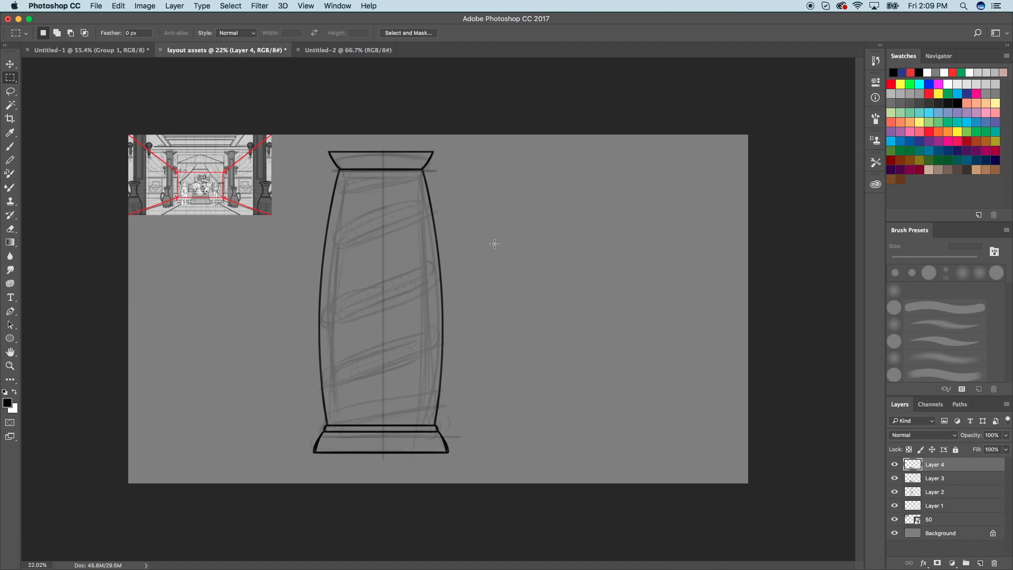
click(895, 479)
click(894, 479)
shift+click(919, 479)
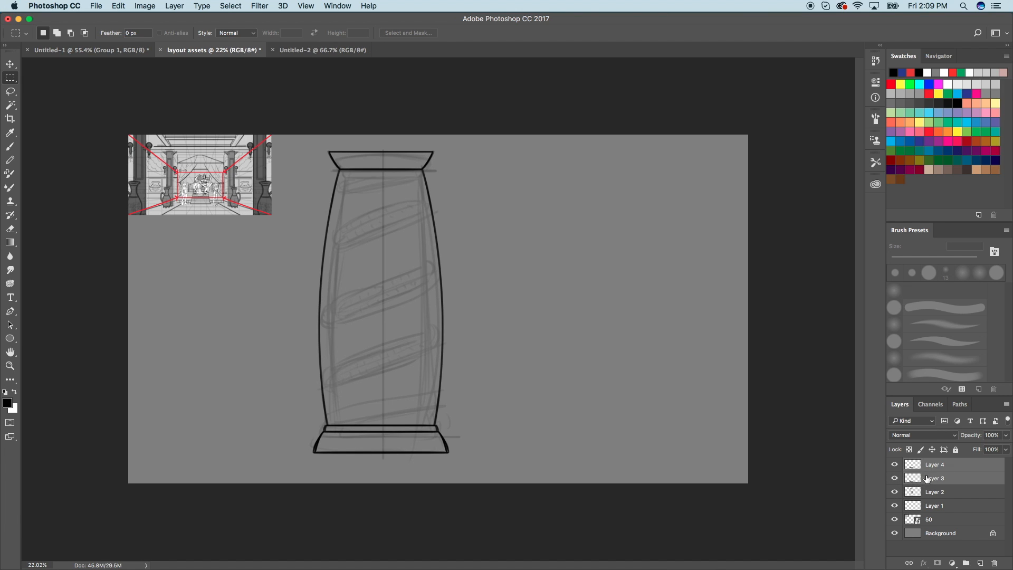
right_click(929, 478)
click(849, 422)
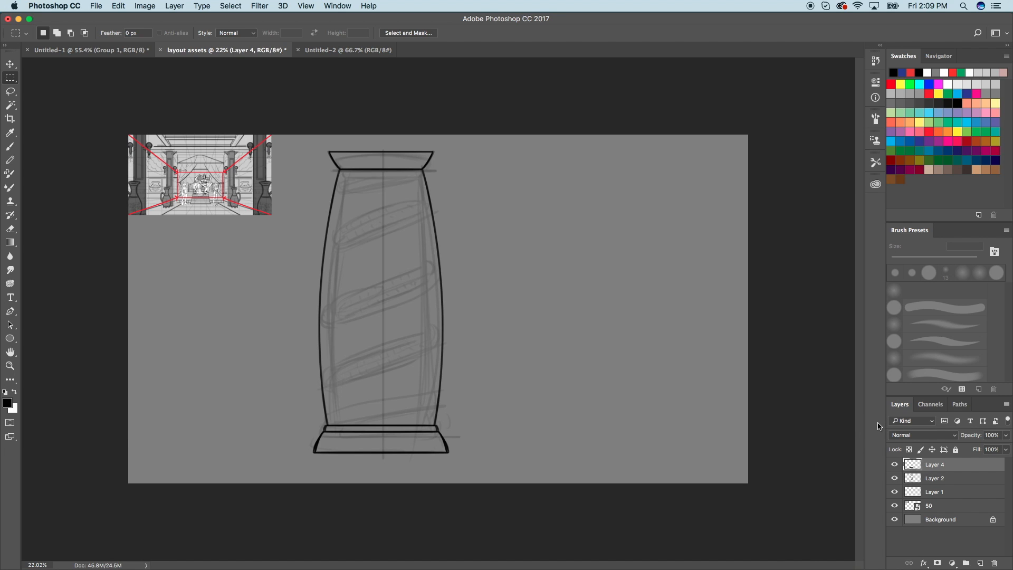
Check the merged line art by toggling its visibility, then add a new layer above it with red as the foreground colour.
click(894, 464)
click(895, 464)
click(980, 564)
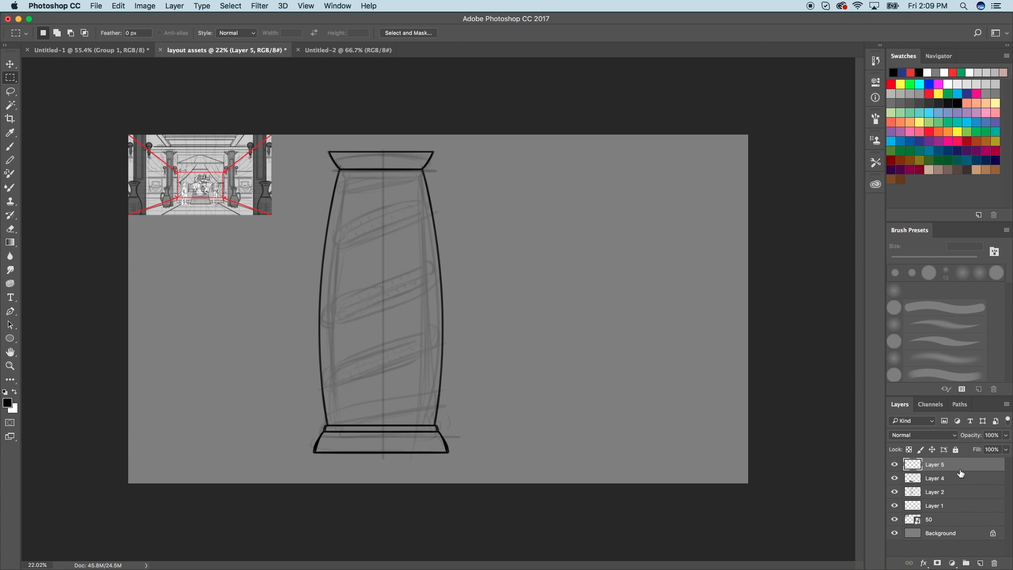
click(911, 73)
Make the merged column line art on Layer 4 the active layer.
scroll(433, 253, up, 3)
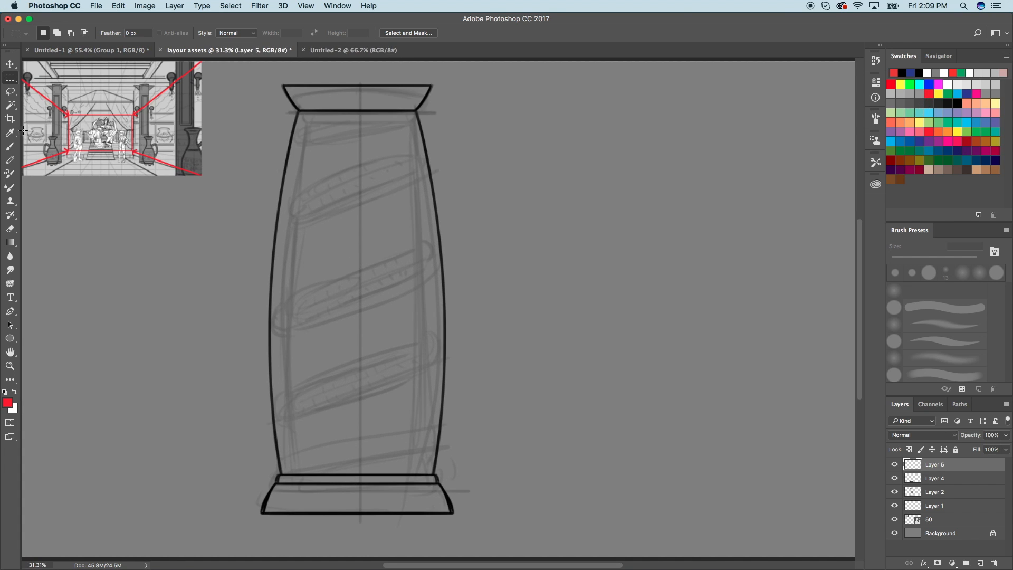
scroll(616, 220, down, 2)
click(930, 481)
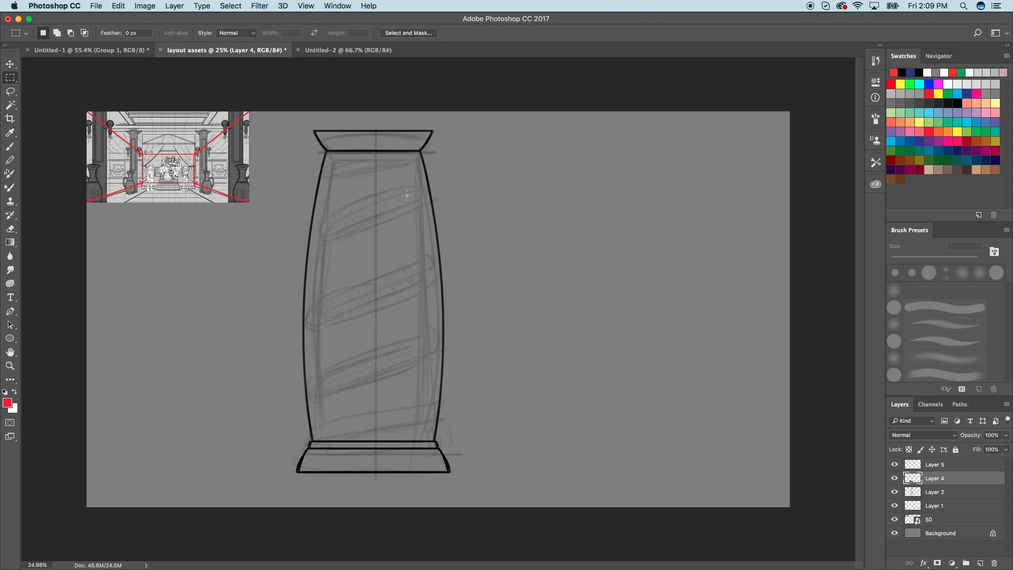
Scale the column line art on Layer 4 narrower from both sides, keeping it centred on the vertical guide line at full height.
click(11, 64)
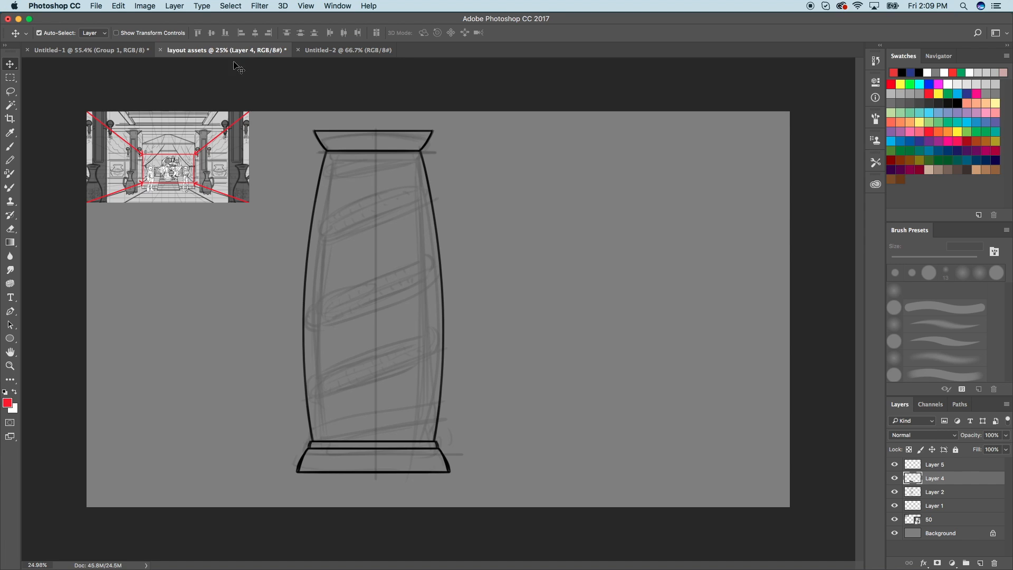
click(118, 6)
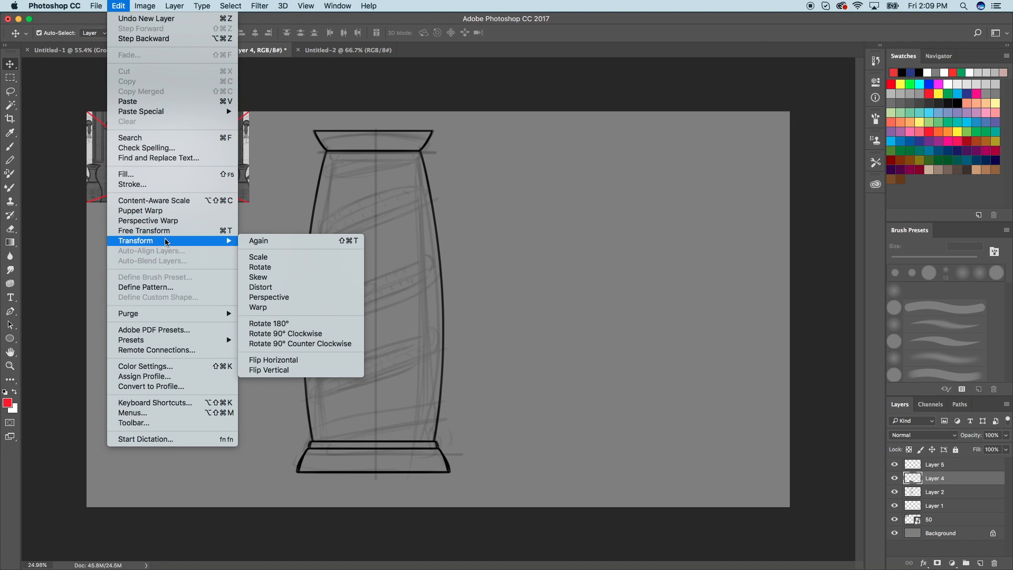
click(286, 257)
drag(296, 302, 310, 302)
drag(452, 302, 431, 302)
drag(310, 301, 321, 301)
drag(431, 301, 422, 302)
drag(325, 309, 332, 305)
click(493, 33)
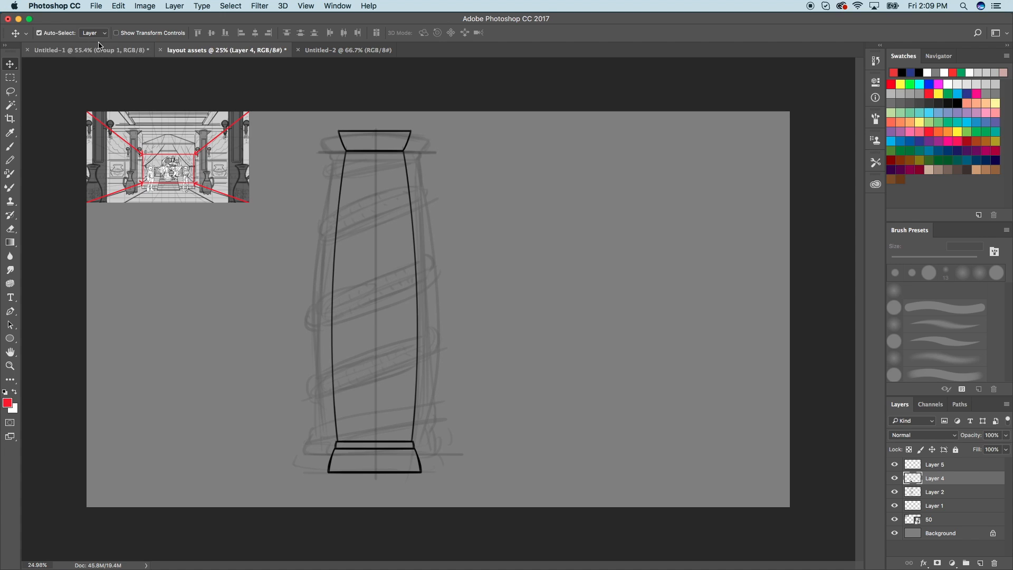
click(895, 478)
click(895, 478)
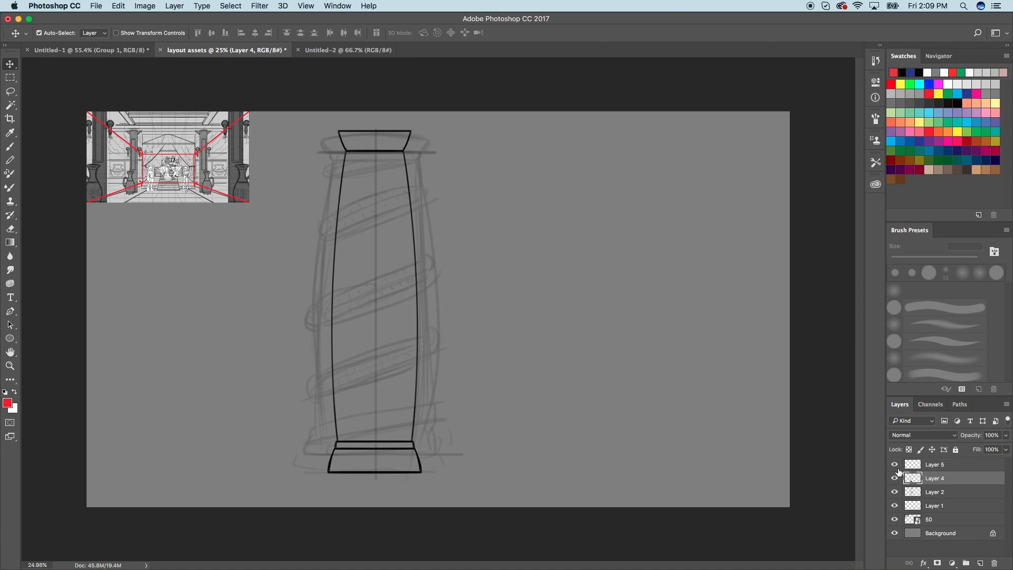
On Layer 5, brush the left end and both long diagonal edges of a red spiral band just above the column's base.
click(928, 466)
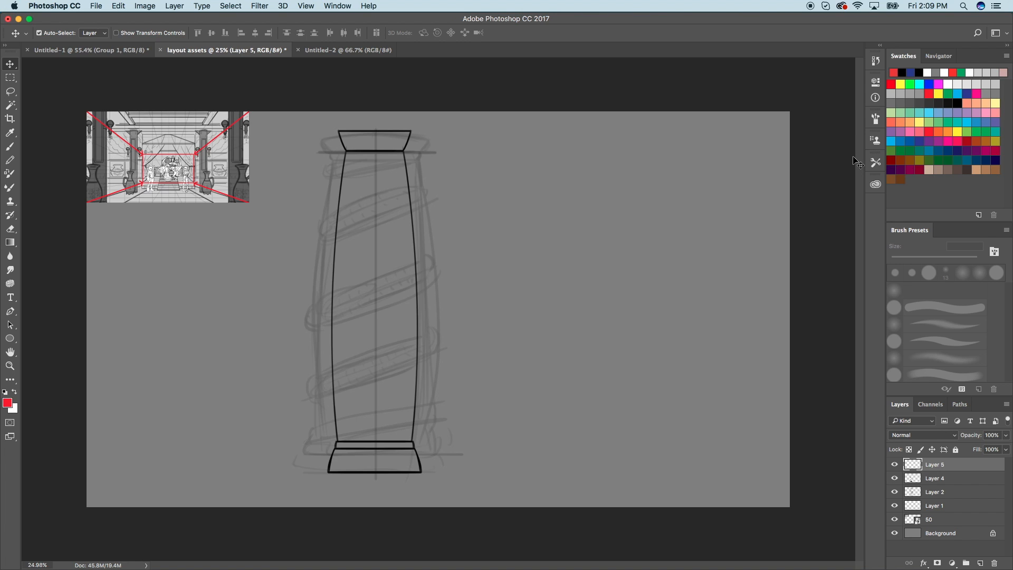
key(b)
scroll(417, 373, up, 3)
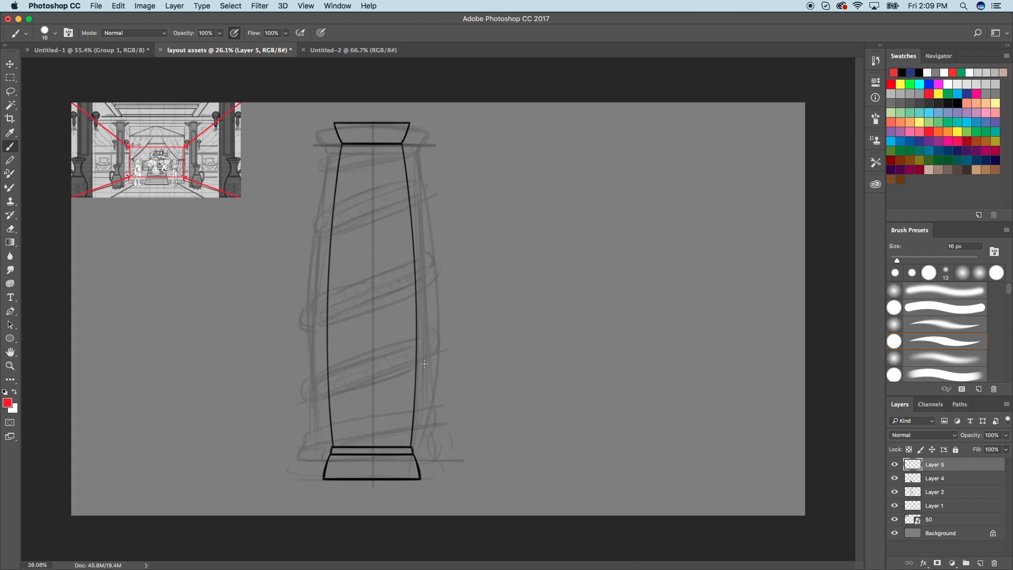
scroll(417, 382, left, 5)
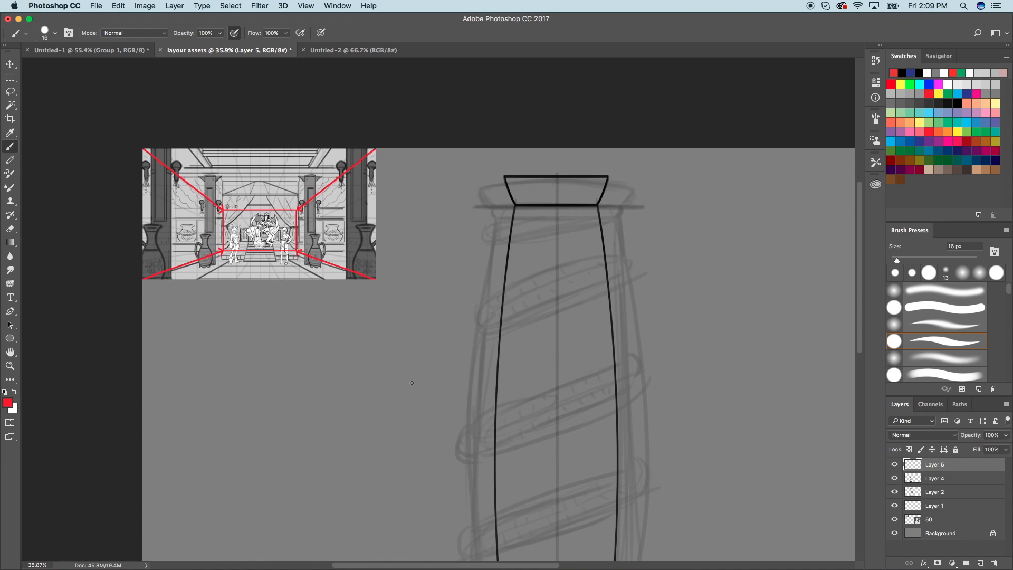
scroll(412, 379, up, 2)
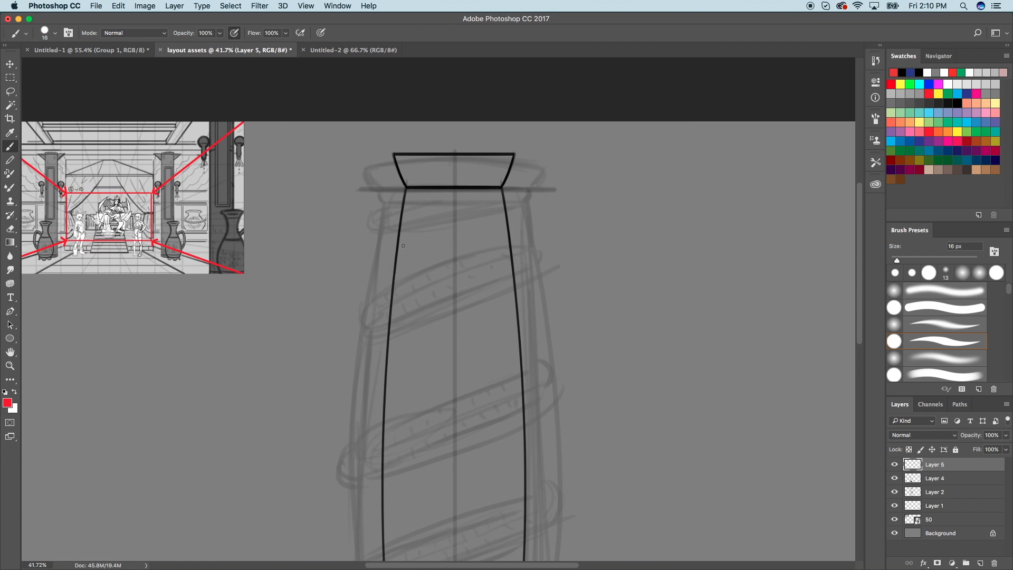
scroll(403, 245, up, 2)
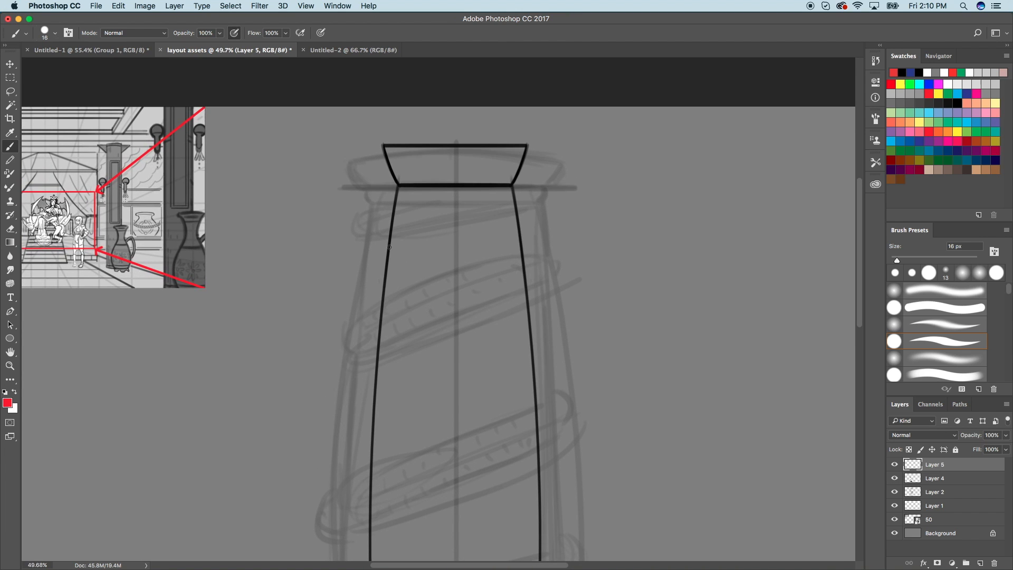
scroll(390, 247, down, 3)
scroll(389, 247, down, 3)
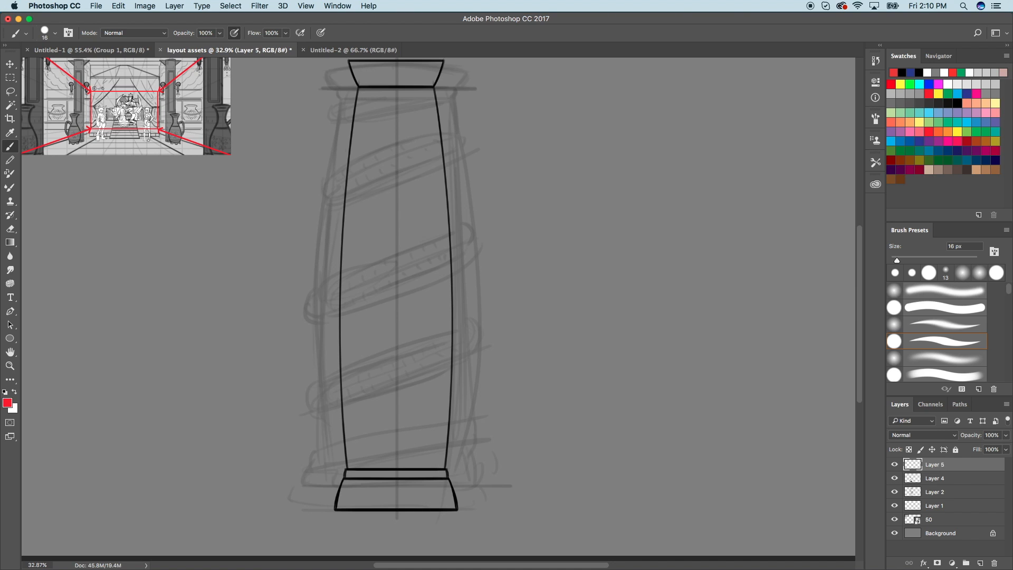
scroll(338, 466, up, 2)
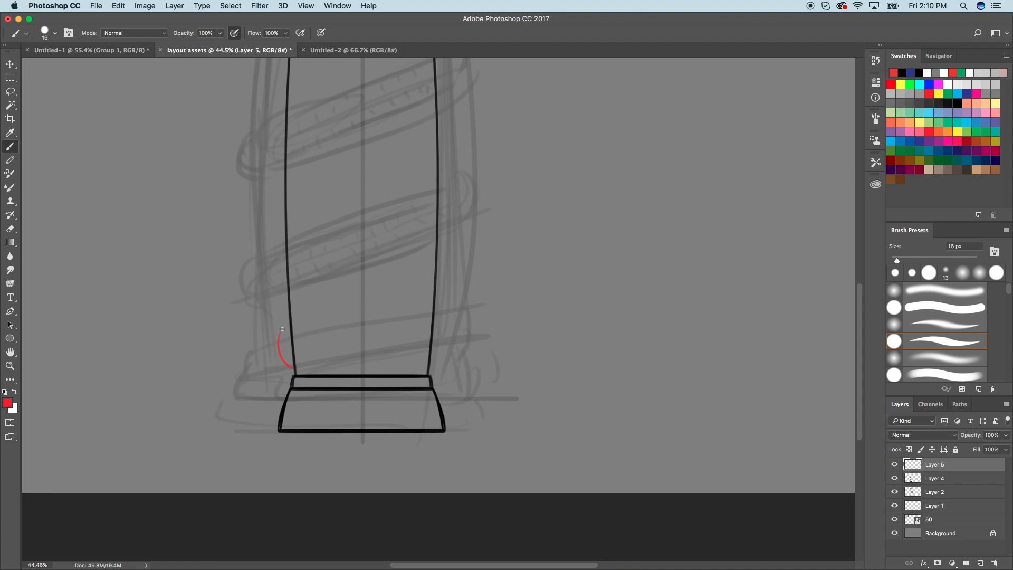
mouse_move(287, 363)
mouse_down()
mouse_move(278, 328)
mouse_move(278, 350)
mouse_move(292, 319)
mouse_move(282, 329)
mouse_move(318, 303)
mouse_move(281, 328)
mouse_move(306, 308)
mouse_move(438, 239)
mouse_up()
drag(304, 368, 441, 297)
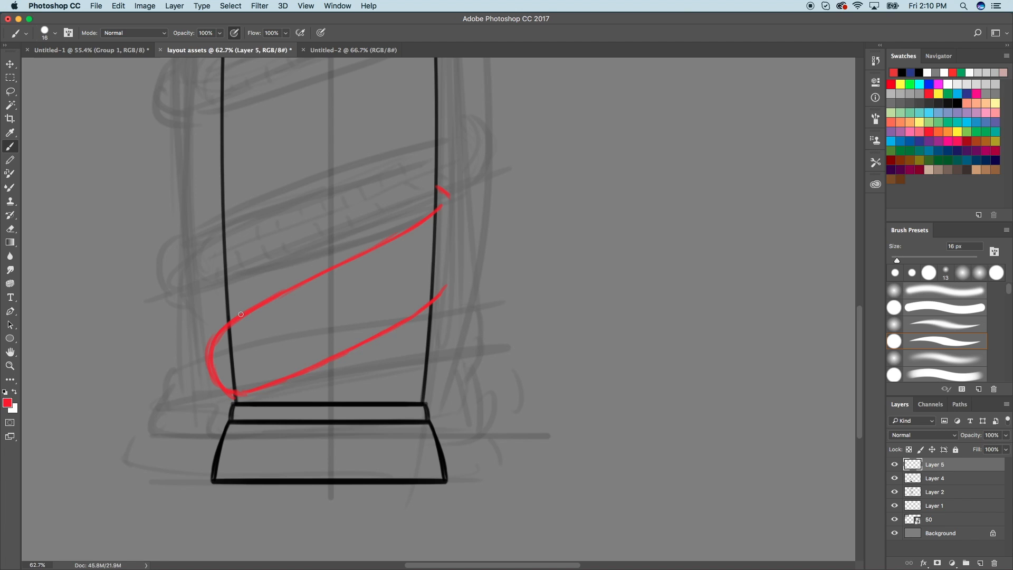
drag(533, 193, 529, 238)
mouse_move(552, 191)
mouse_down()
mouse_move(552, 240)
mouse_move(537, 249)
mouse_move(521, 234)
mouse_move(558, 209)
mouse_up()
mouse_move(571, 177)
mouse_down()
mouse_move(592, 173)
mouse_move(534, 272)
mouse_move(544, 125)
mouse_up()
key(super+z)
key(alt+super+z)
key(alt+super+z)
key(alt+super+z)
key(alt+super+z)
key(alt+super+z)
key(alt+super+z)
key(alt+super+z)
key(alt+super+z)
Reinforce the red band's left curve and close its right end with a rounded curve bulging past the column's edge.
drag(212, 362, 211, 343)
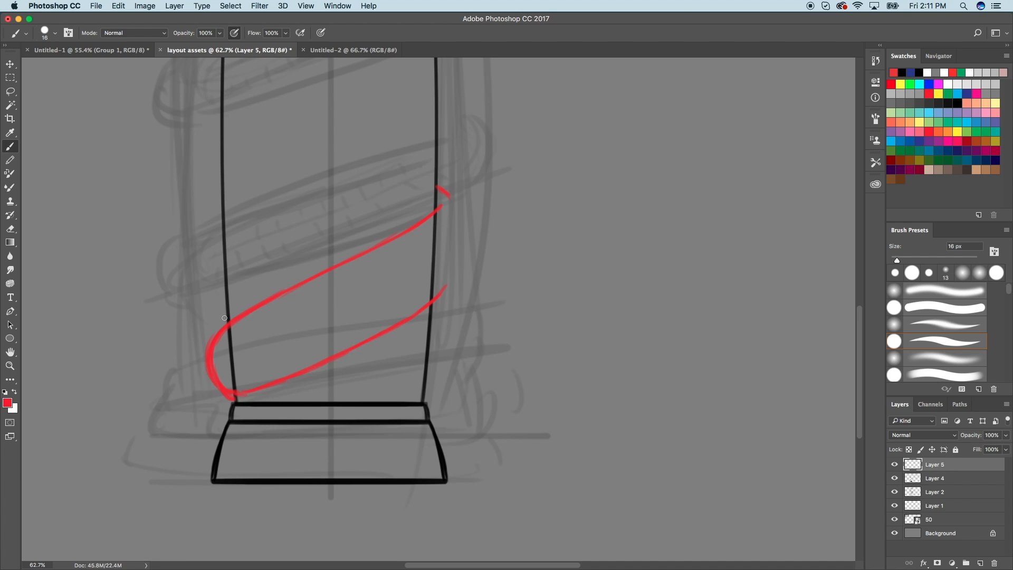
drag(226, 388, 235, 399)
drag(448, 202, 469, 230)
mouse_move(439, 187)
mouse_down()
mouse_move(473, 231)
mouse_move(472, 271)
mouse_up()
mouse_move(472, 234)
mouse_down()
mouse_move(459, 277)
mouse_move(429, 303)
mouse_up()
mouse_move(466, 261)
mouse_down()
mouse_move(429, 305)
mouse_move(446, 292)
mouse_up()
key(super+z)
key(super+alt+z)
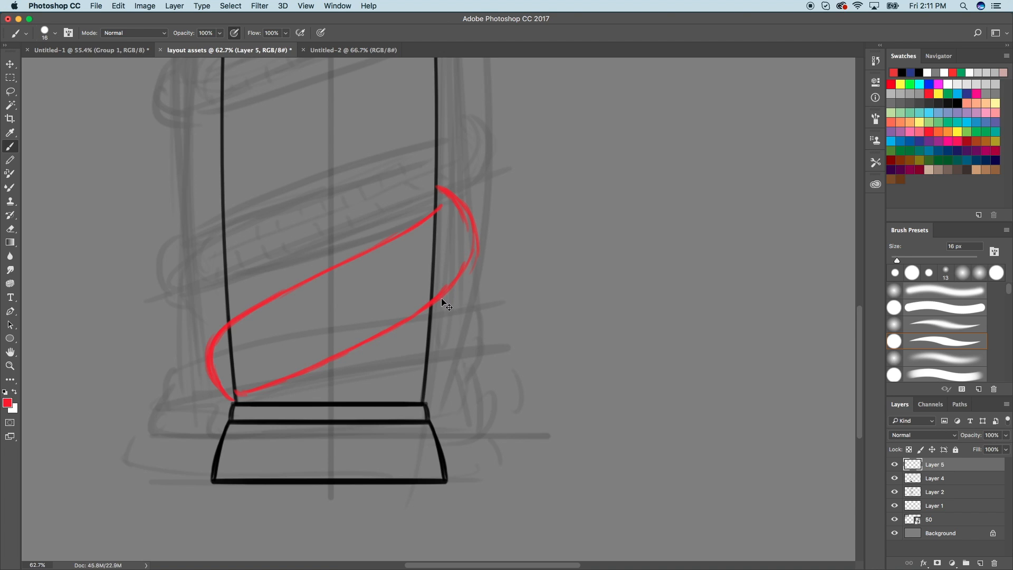
mouse_move(438, 300)
mouse_down()
mouse_move(476, 228)
mouse_move(460, 272)
mouse_move(474, 228)
mouse_up()
scroll(552, 359, down, 5)
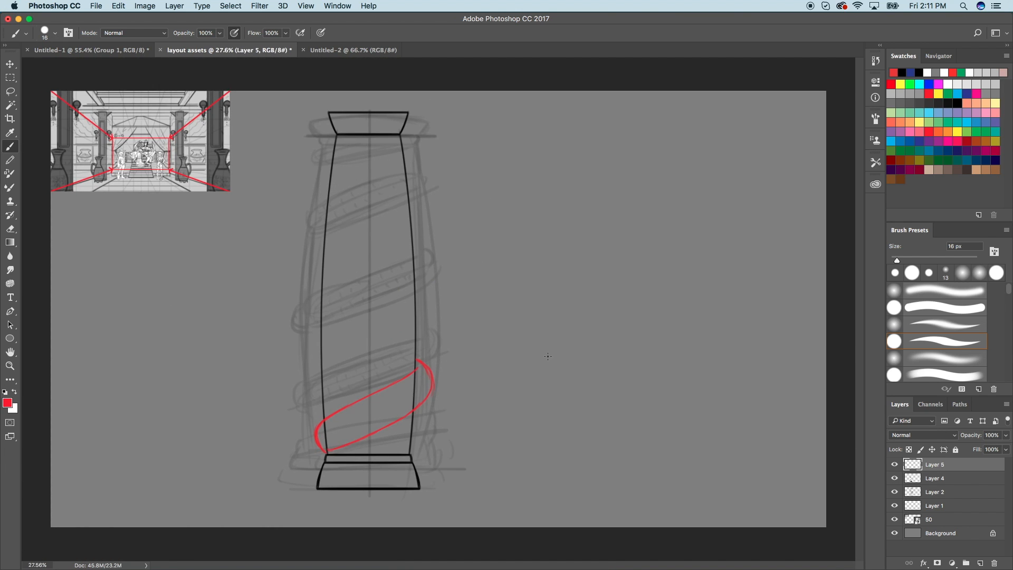
scroll(547, 355, up, 4)
scroll(440, 296, up, 2)
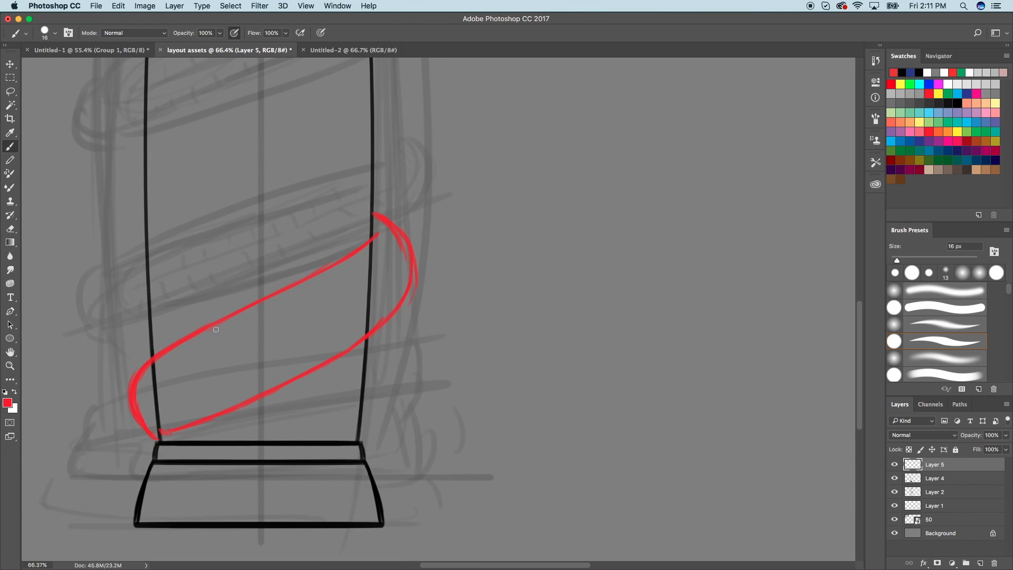
scroll(212, 337, down, 5)
scroll(438, 317, up, 1)
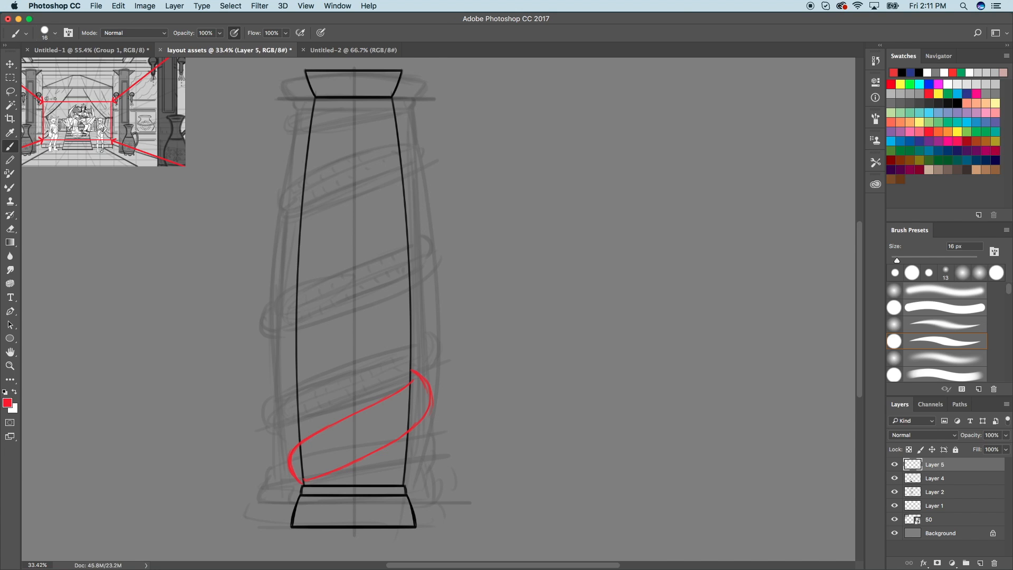
Stretch the red spiral band on Layer 5 upward with Free Transform to 141.22% height, keeping its width at 100%.
key(v)
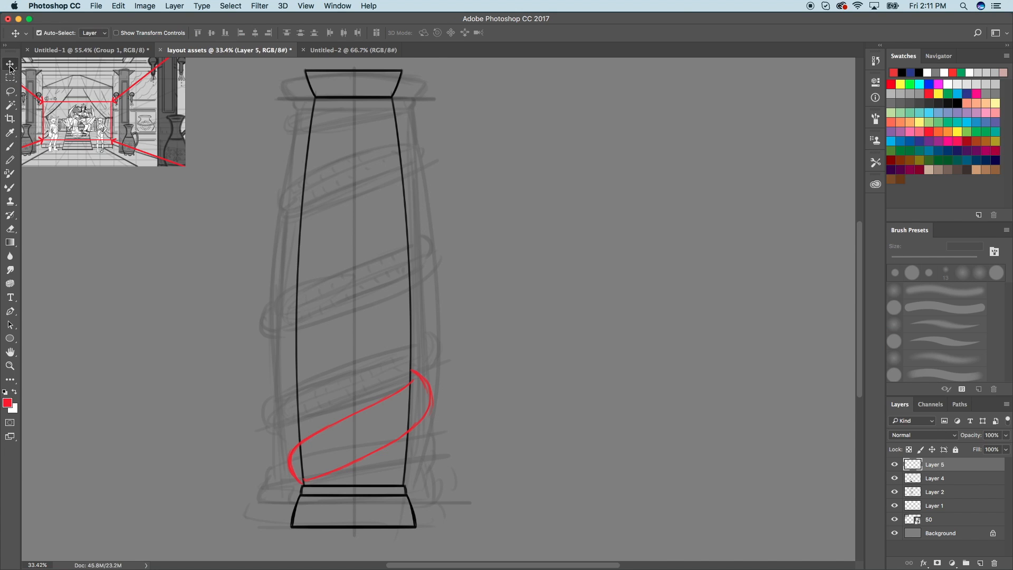
click(118, 6)
click(156, 231)
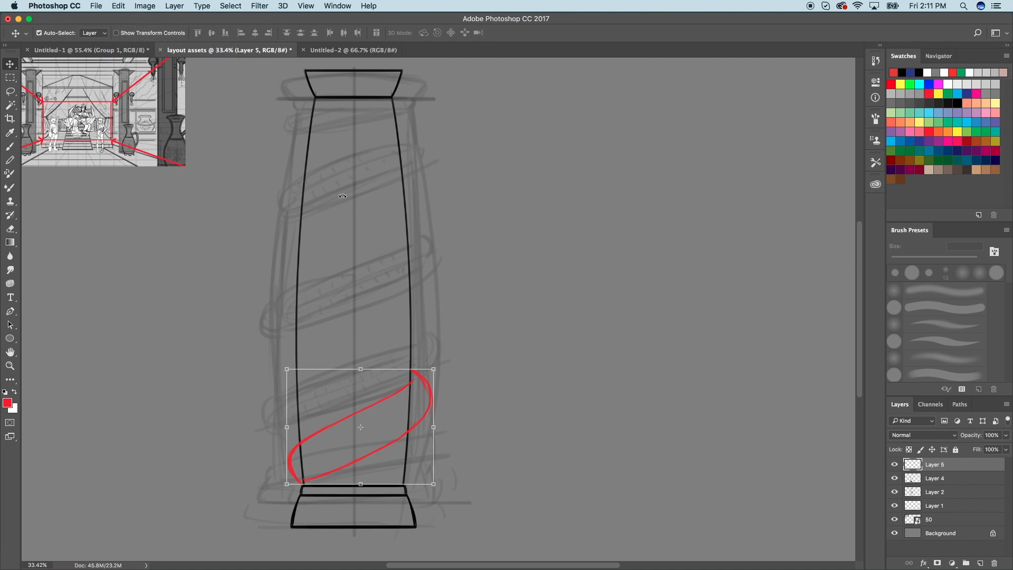
drag(361, 368, 370, 323)
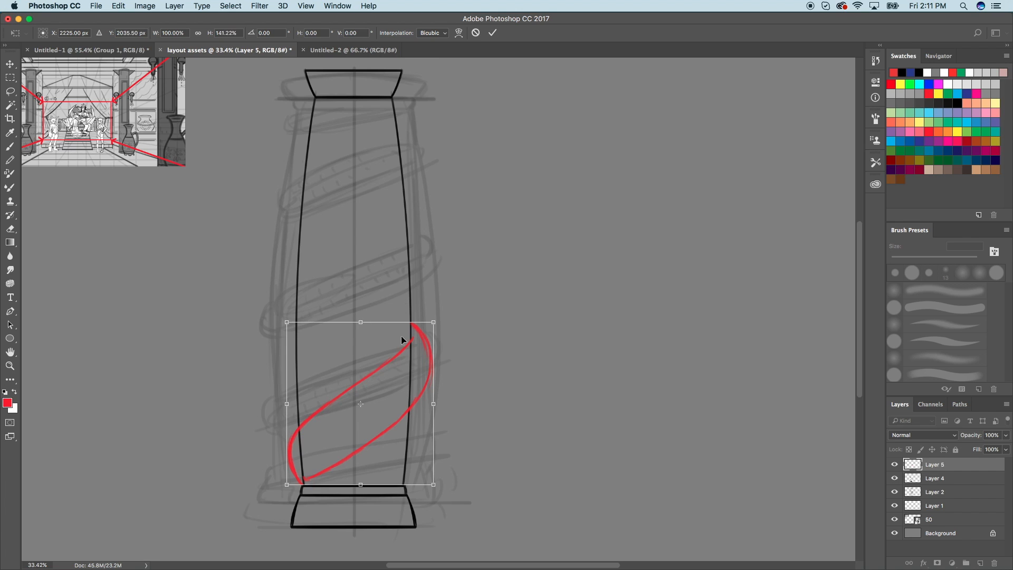
click(492, 33)
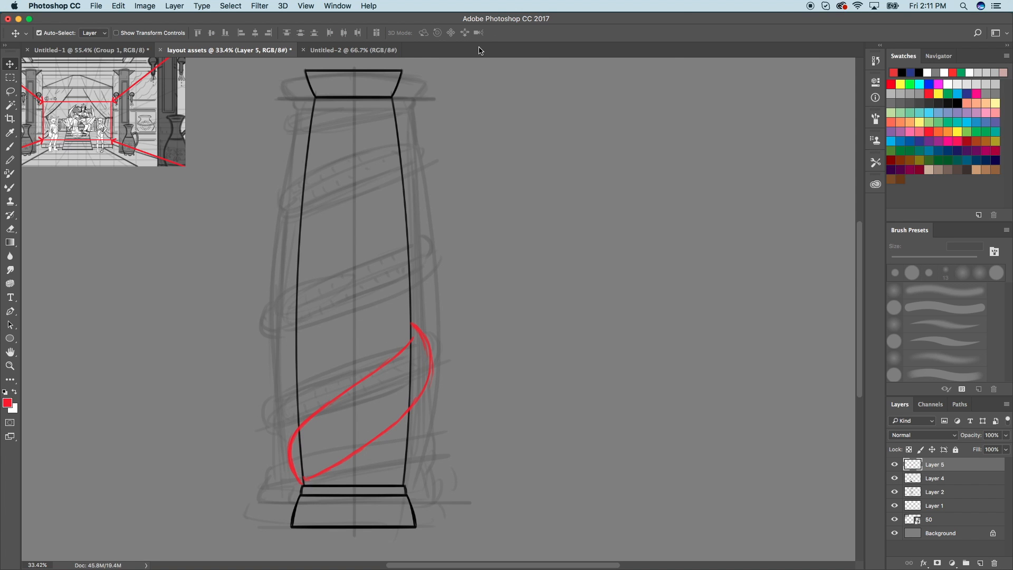
Retouch the stretched red band's rounded left and right ends into smoother, cleaner curves with the Brush.
click(10, 146)
scroll(453, 409, up, 4)
scroll(453, 409, down, 2)
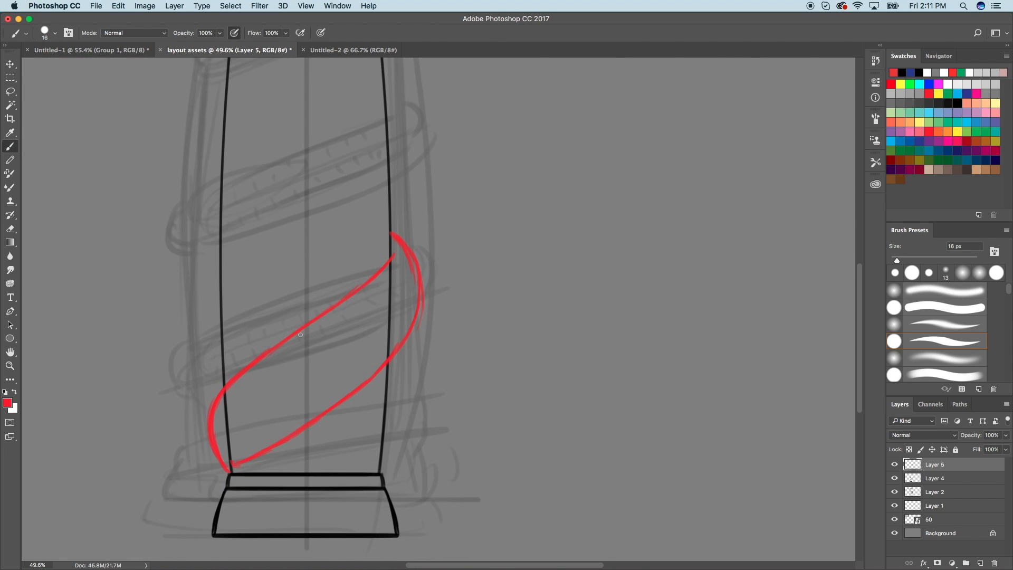
scroll(230, 401, down, 2)
mouse_move(206, 342)
mouse_down()
mouse_move(209, 402)
mouse_move(221, 411)
mouse_up()
mouse_move(220, 411)
mouse_down()
mouse_move(205, 395)
mouse_move(211, 343)
mouse_move(200, 356)
mouse_up()
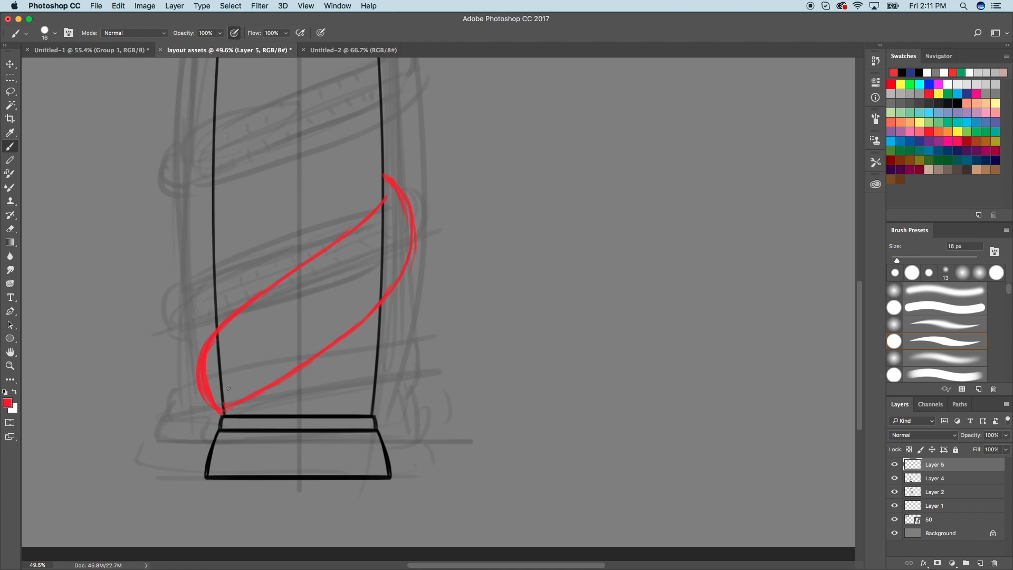
mouse_move(219, 405)
mouse_down()
mouse_move(208, 352)
mouse_move(217, 404)
mouse_up()
mouse_move(404, 211)
mouse_down()
mouse_move(399, 202)
mouse_move(416, 240)
mouse_move(411, 229)
mouse_up()
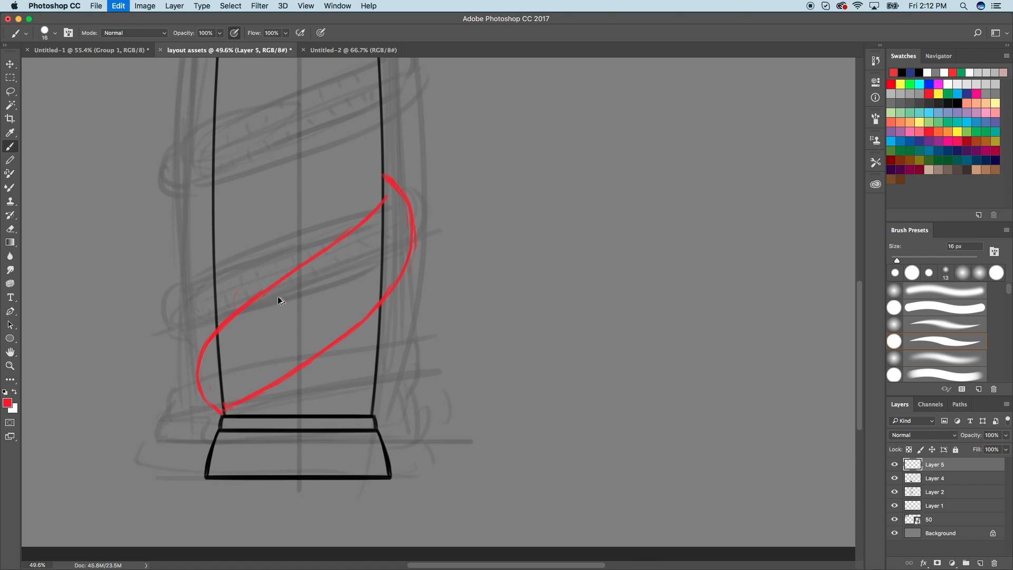
drag(420, 306, 370, 379)
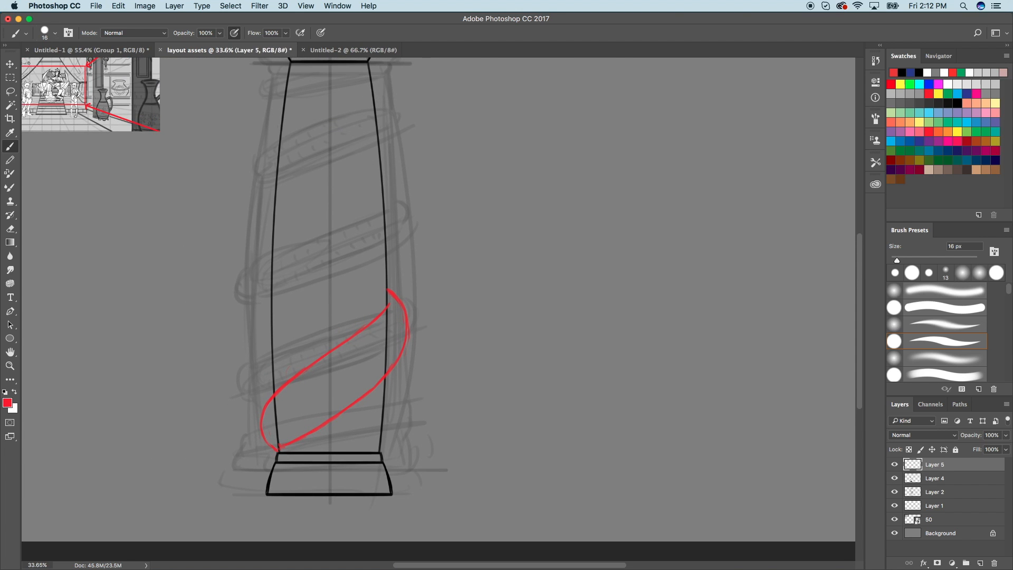
Select the area around the red spiral band and duplicate it onto three new layers, Layer 6, Layer 7 and Layer 8.
click(11, 78)
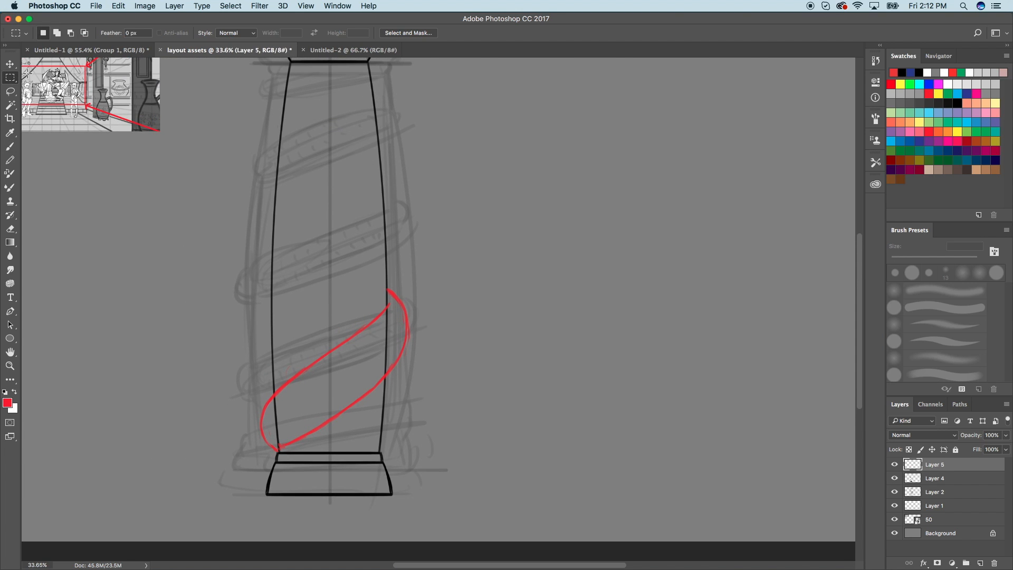
mouse_move(211, 237)
mouse_down()
mouse_move(470, 430)
mouse_move(439, 466)
mouse_up()
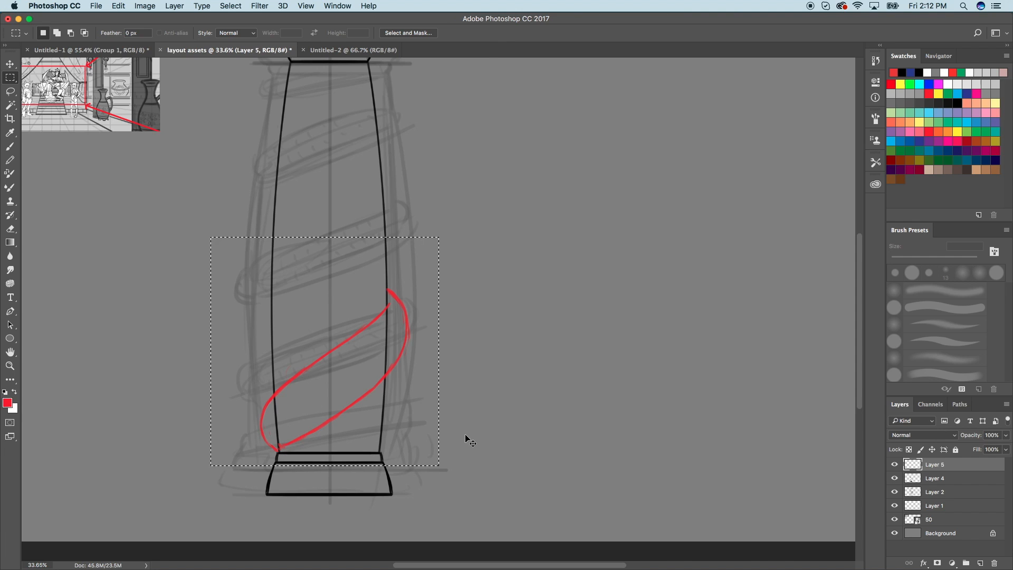
key(super+j)
key(super+j)
key(super+j)
Move the band copy on Layer 8 up to the column's middle, directly above the lowest band and slightly left.
key(v)
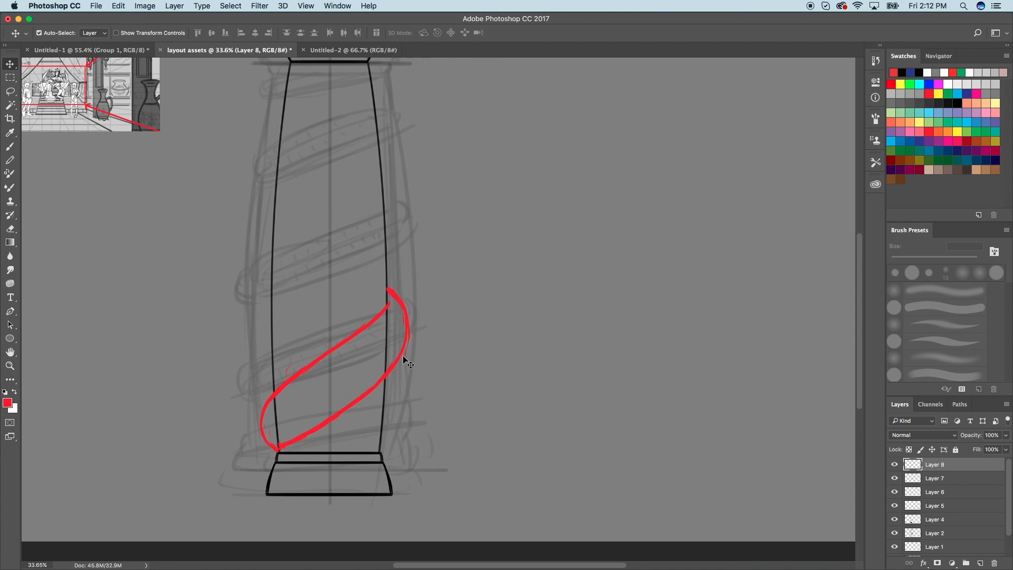
drag(331, 365, 324, 355)
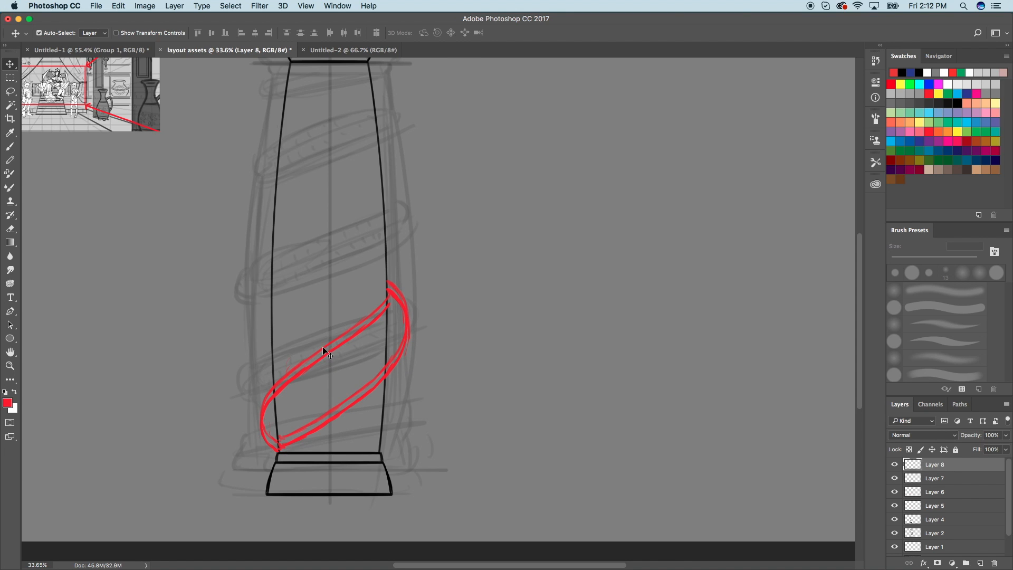
drag(323, 348, 315, 250)
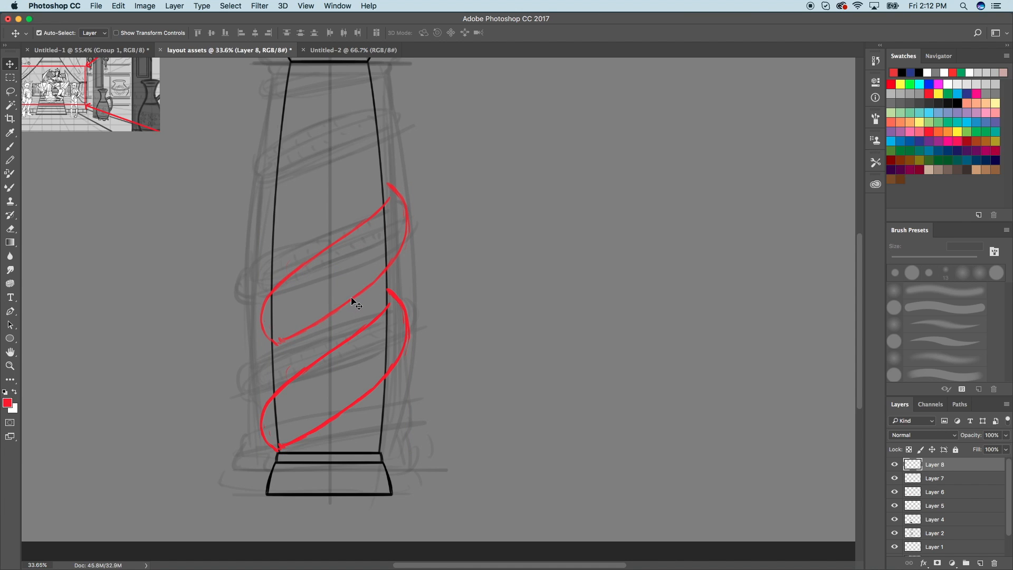
drag(354, 296, 347, 299)
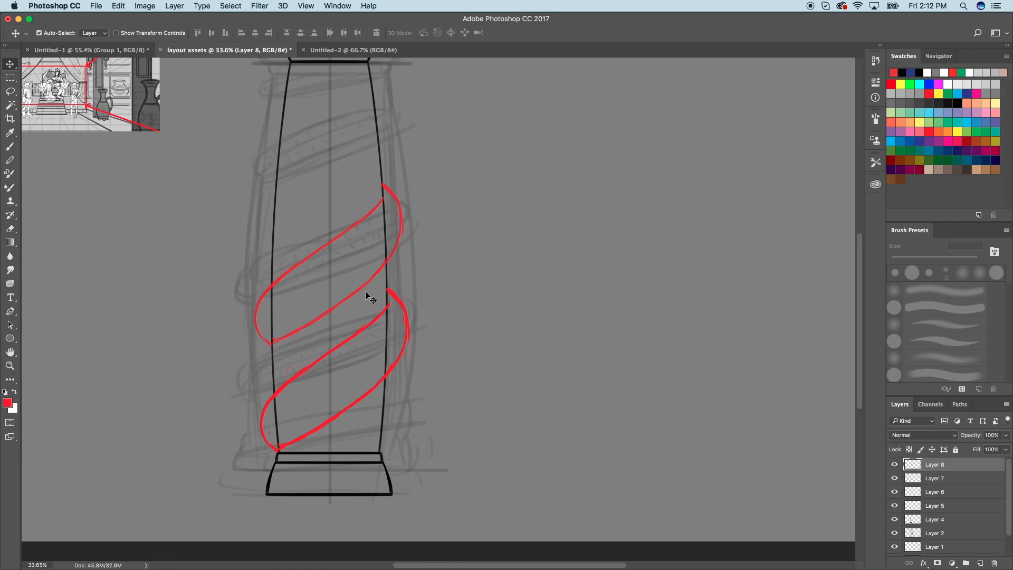
key(super+minus)
key(super+plus)
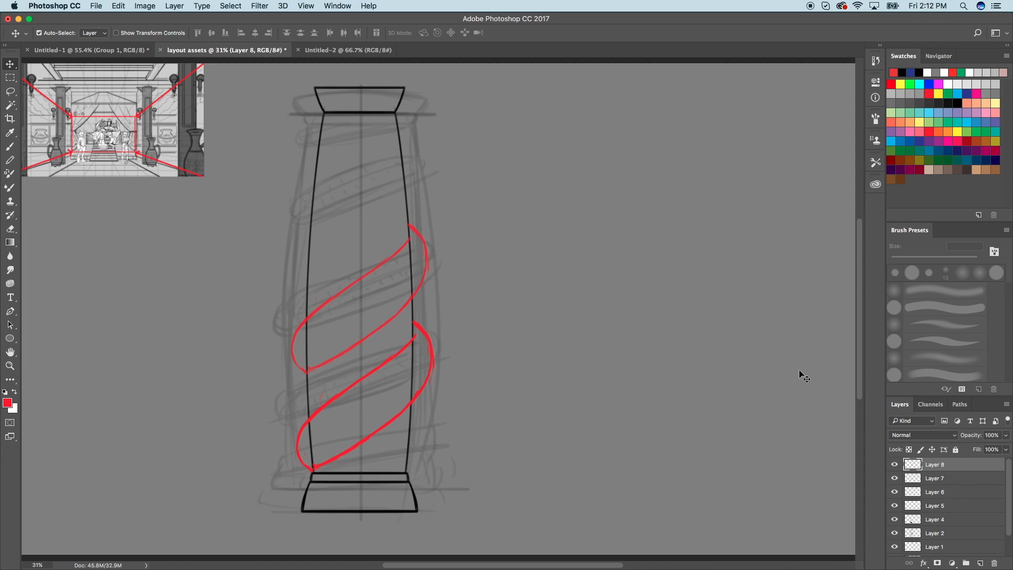
Move the band copy on Layer 7 above the middle band and nudge it left to fit the column's upper part.
click(937, 479)
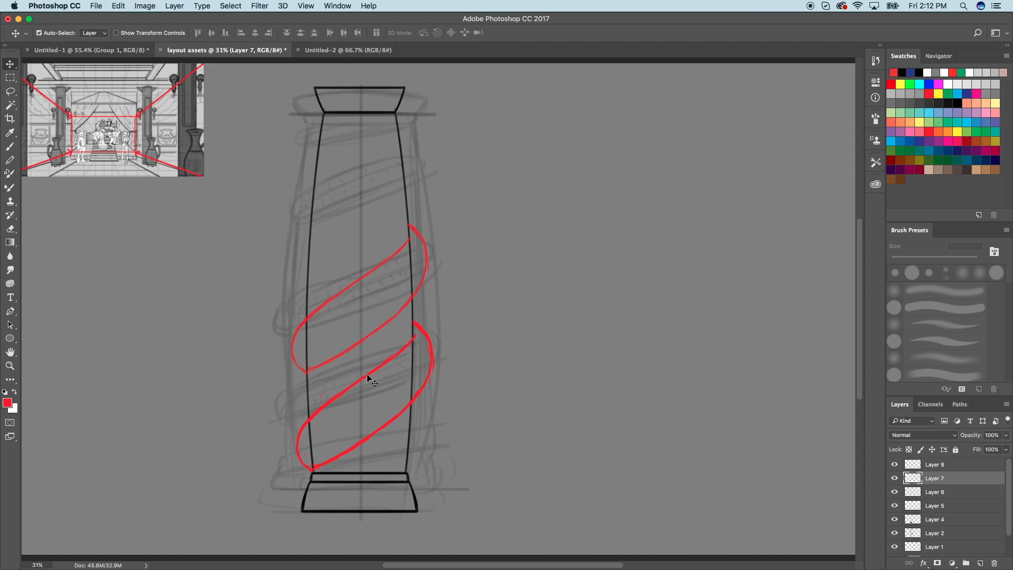
drag(368, 377, 363, 172)
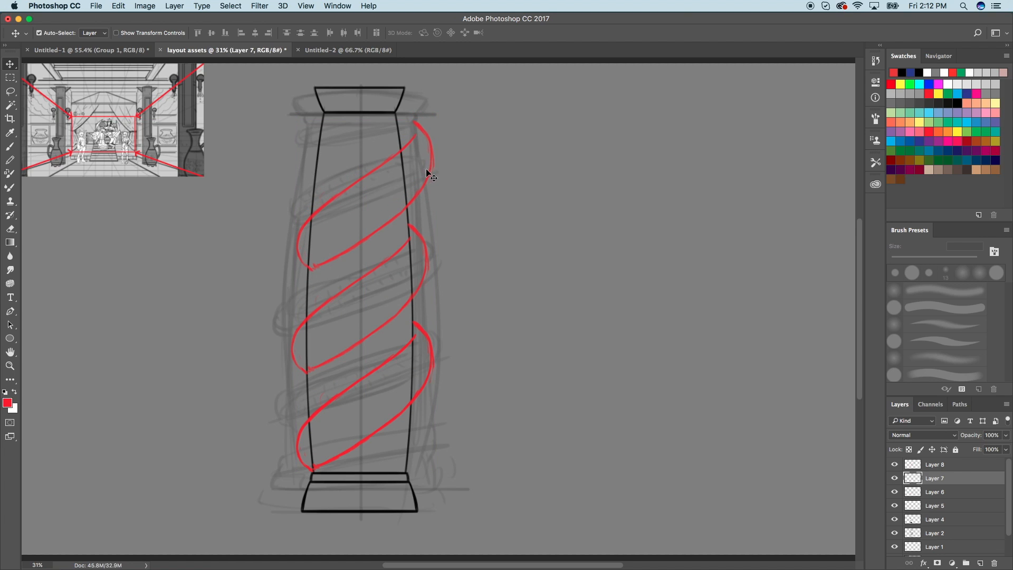
key(Left)
key(Left)
key(Left)
key(Left)
key(Left)
key(Left)
key(Left)
key(Left)
key(Left)
key(Left)
key(Left)
key(Left)
key(Left)
key(Left)
key(Left)
key(Left)
key(Left)
key(Left)
key(Left)
key(Left)
key(Left)
key(Left)
key(Left)
key(Left)
key(Left)
Free-transform the top red band on Layer 7, narrowing it to 92.56% width and lowering its upper edge to fit the column's taper.
click(119, 5)
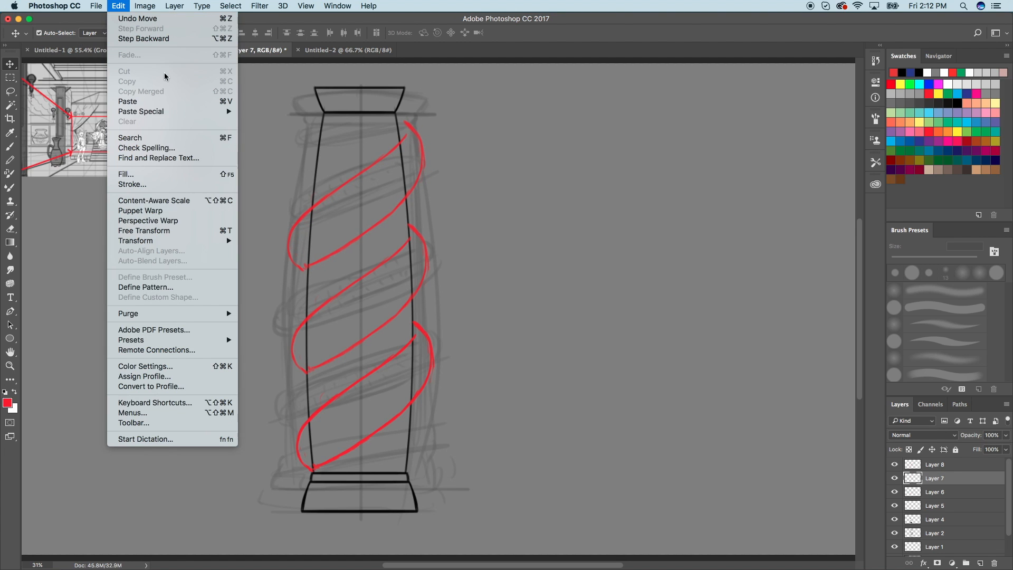
key(Return)
drag(425, 197, 418, 196)
drag(286, 196, 290, 196)
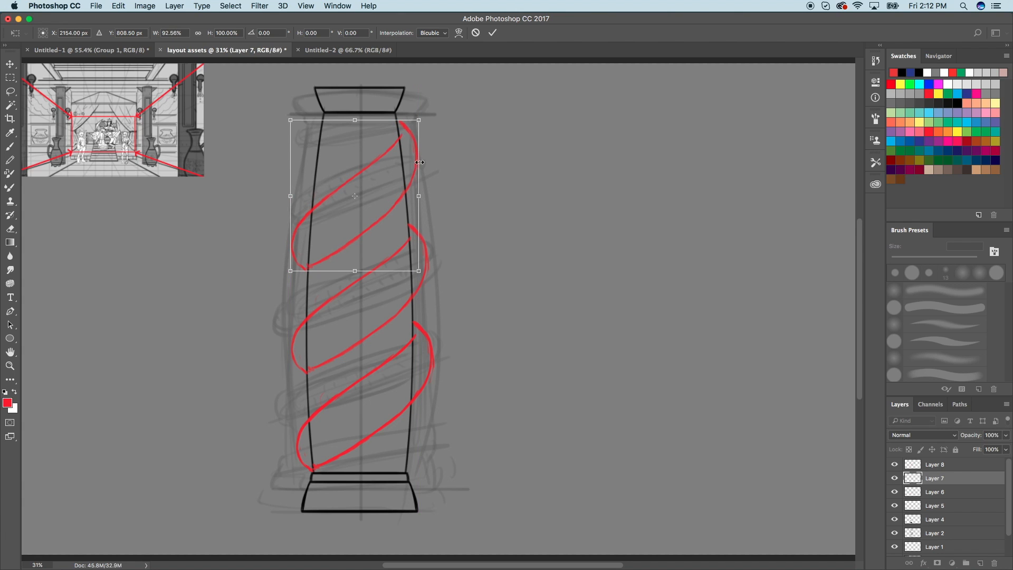
mouse_move(359, 124)
mouse_down()
mouse_move(355, 109)
mouse_move(355, 144)
mouse_up()
click(493, 33)
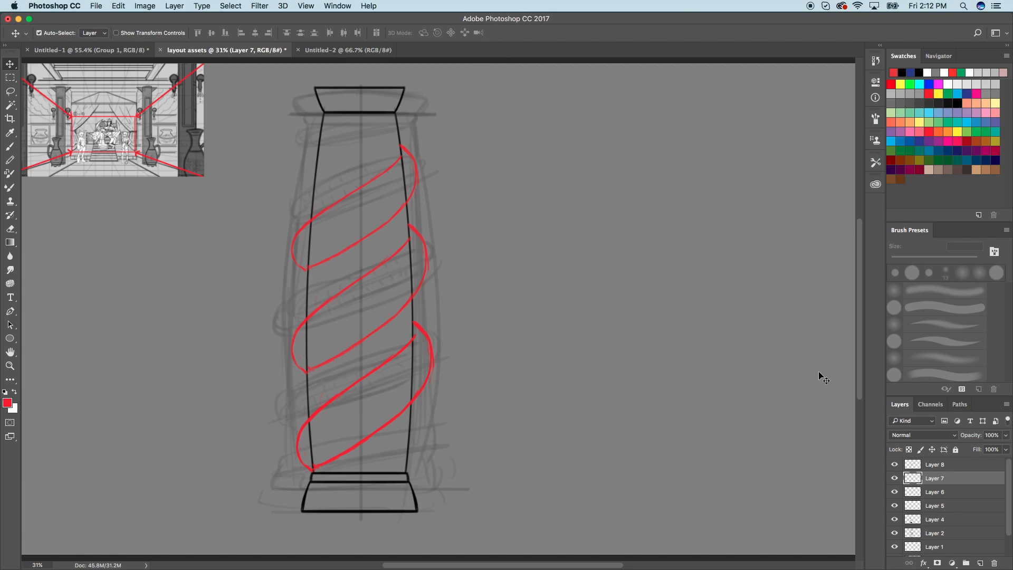
Free-transform the middle red band on Layer 8, lowering its upper edge to a height of 96.22%.
click(928, 494)
click(895, 463)
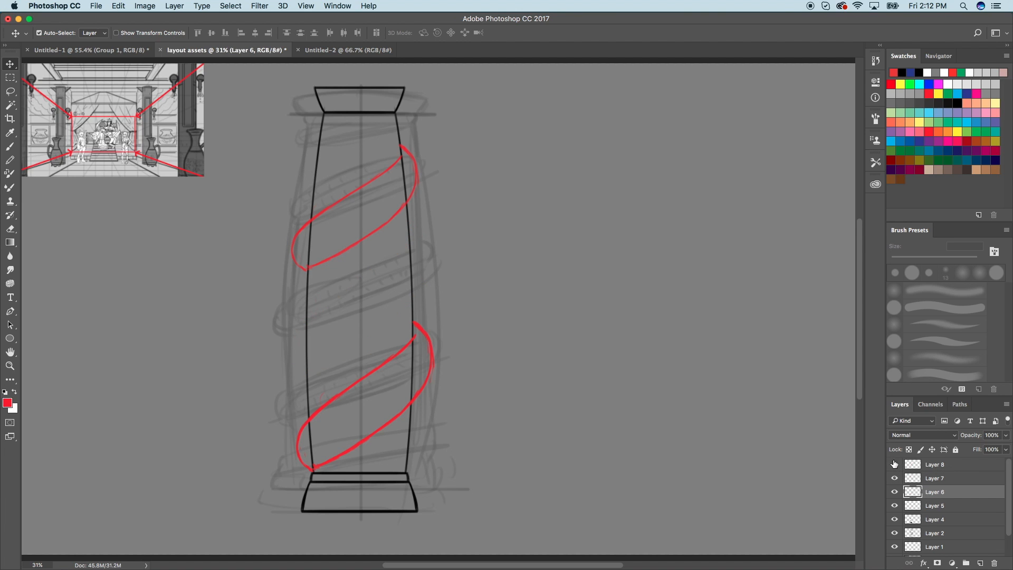
click(895, 464)
click(935, 465)
click(118, 6)
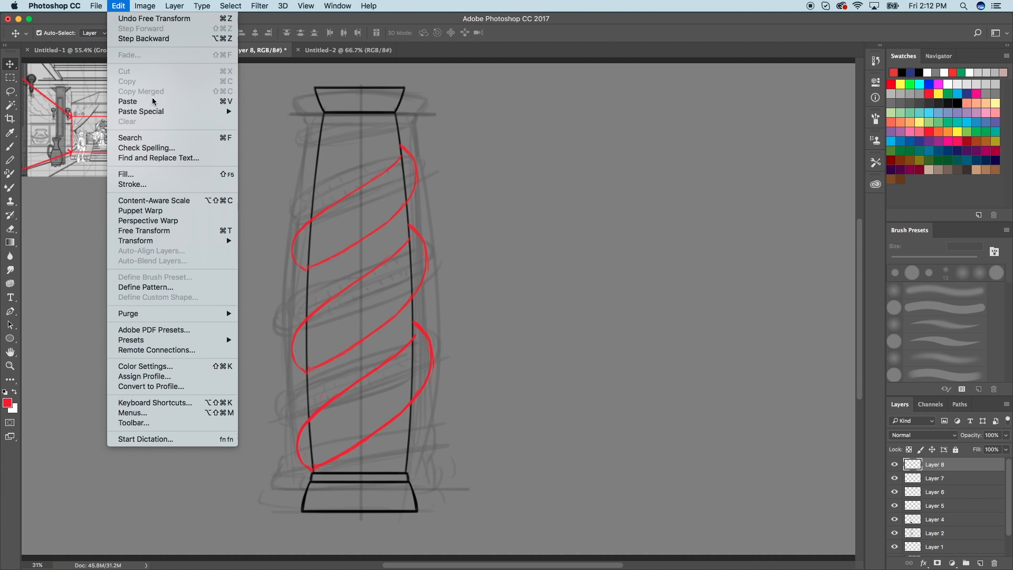
click(155, 230)
drag(353, 225, 360, 231)
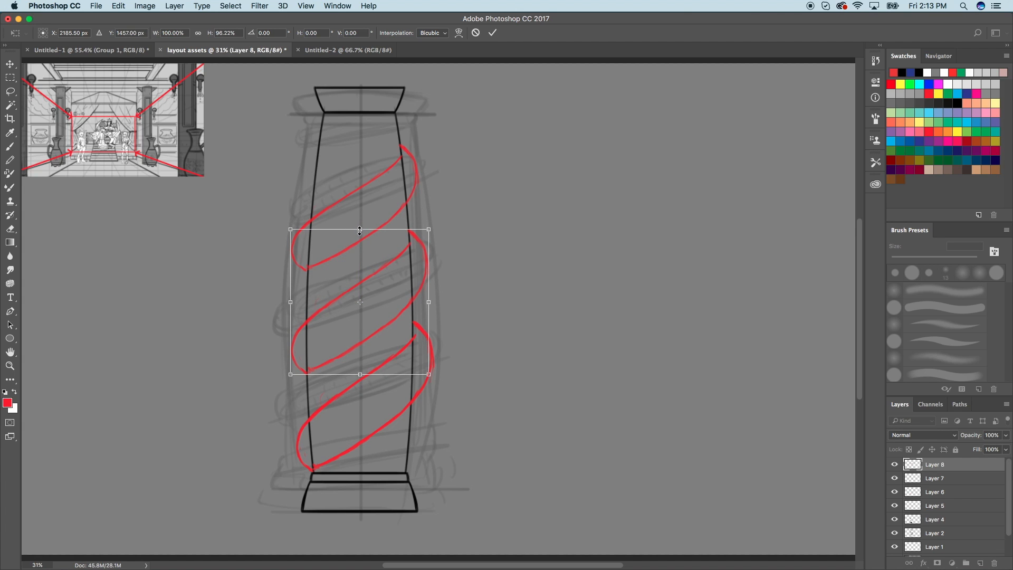
click(492, 33)
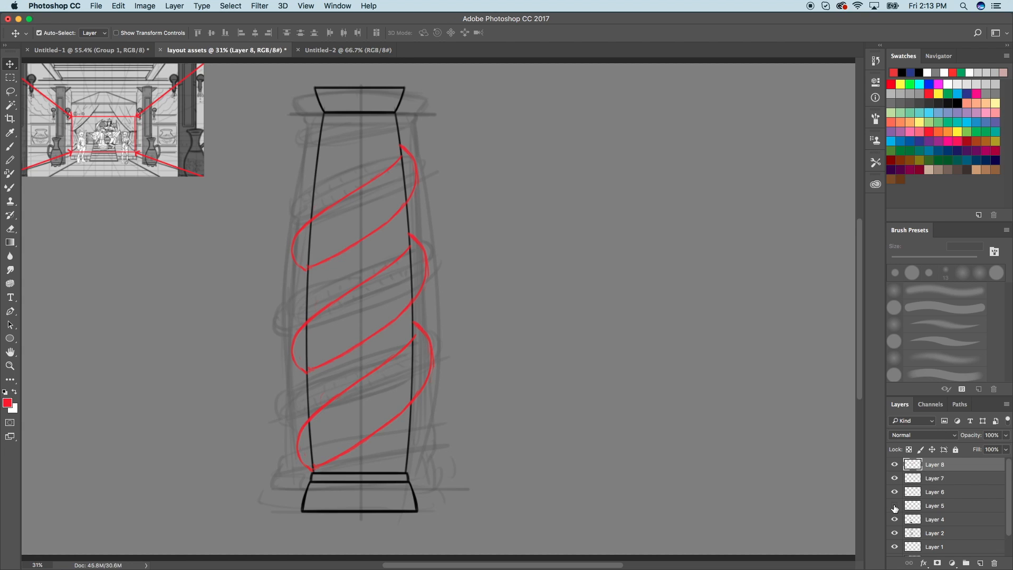
Delete the hidden Layer 5 and merge the three band layers, Layer 6, Layer 7 and Layer 8.
click(921, 507)
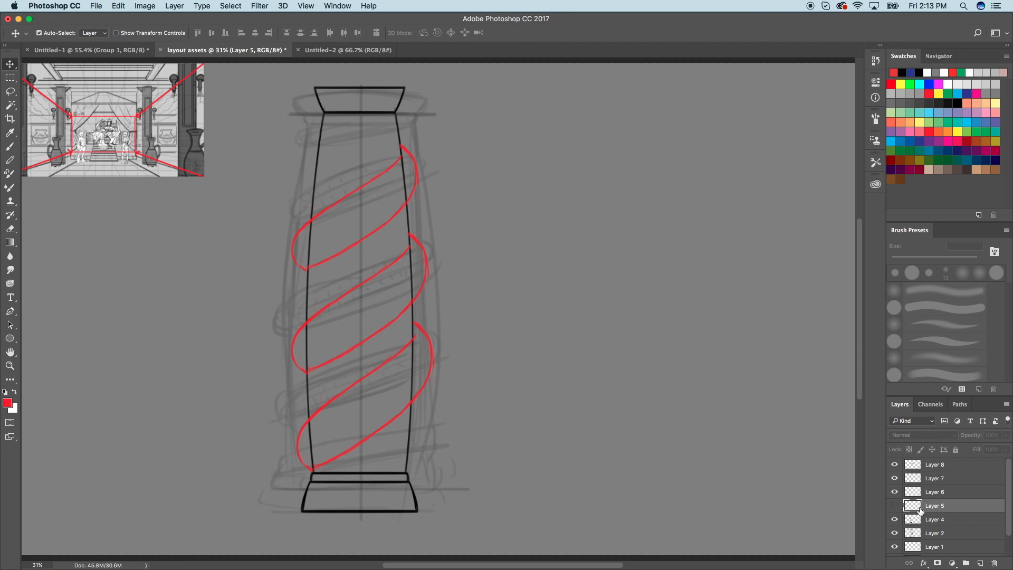
key(BackSpace)
click(895, 507)
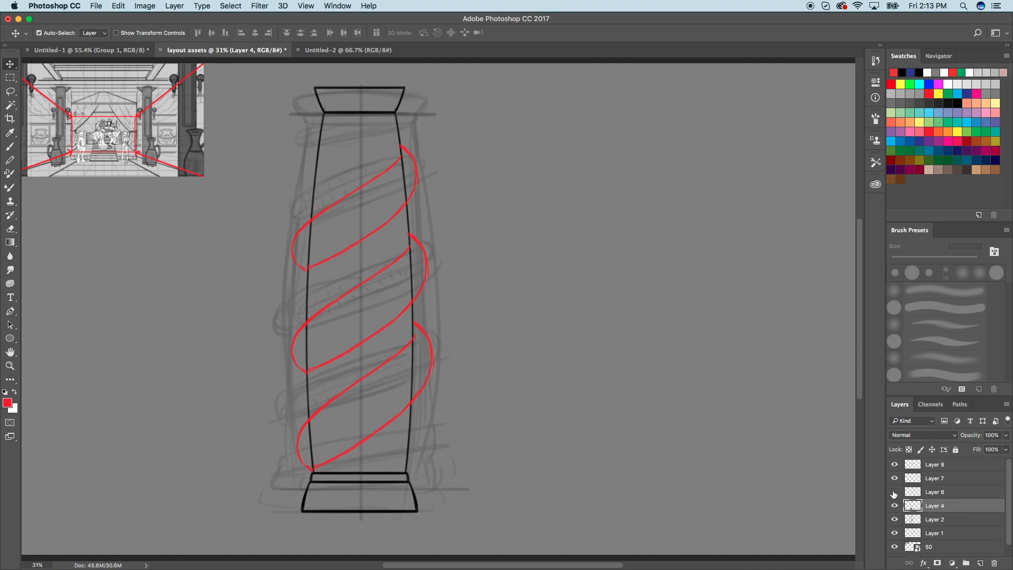
click(927, 489)
shift+click(933, 465)
right_click(934, 472)
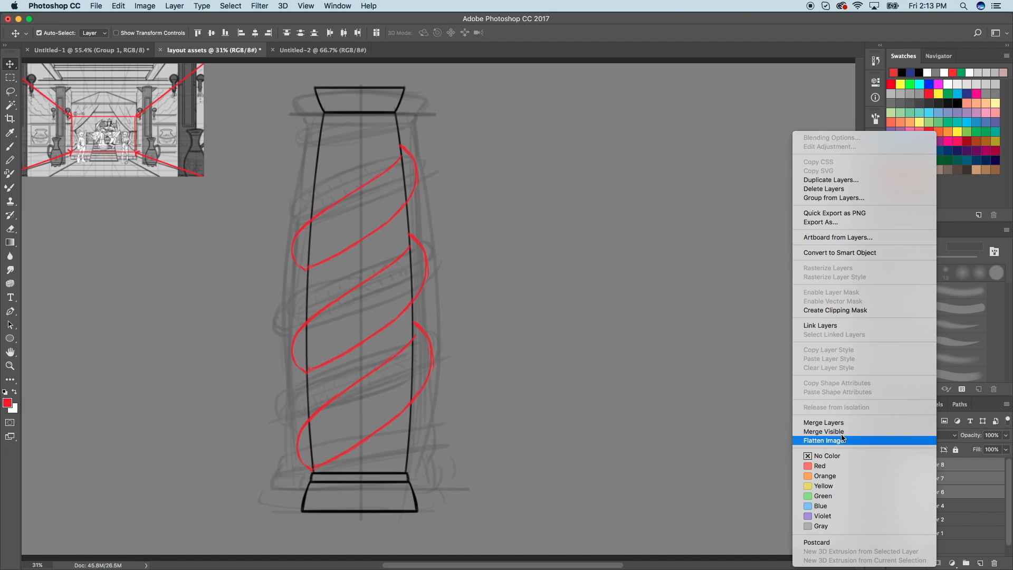
click(830, 426)
Sketch a rough red circle with the Brush just below the capital, over the column's upper left edge, as the head's base.
scroll(466, 156, up, 2)
scroll(466, 156, up, 3)
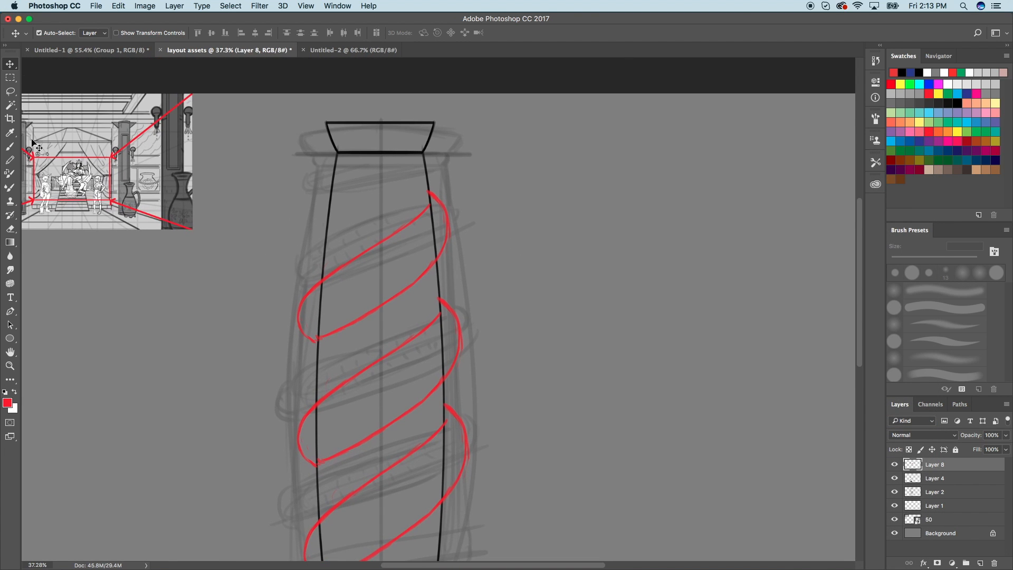
click(10, 149)
scroll(340, 86, left, 2)
scroll(388, 187, up, 2)
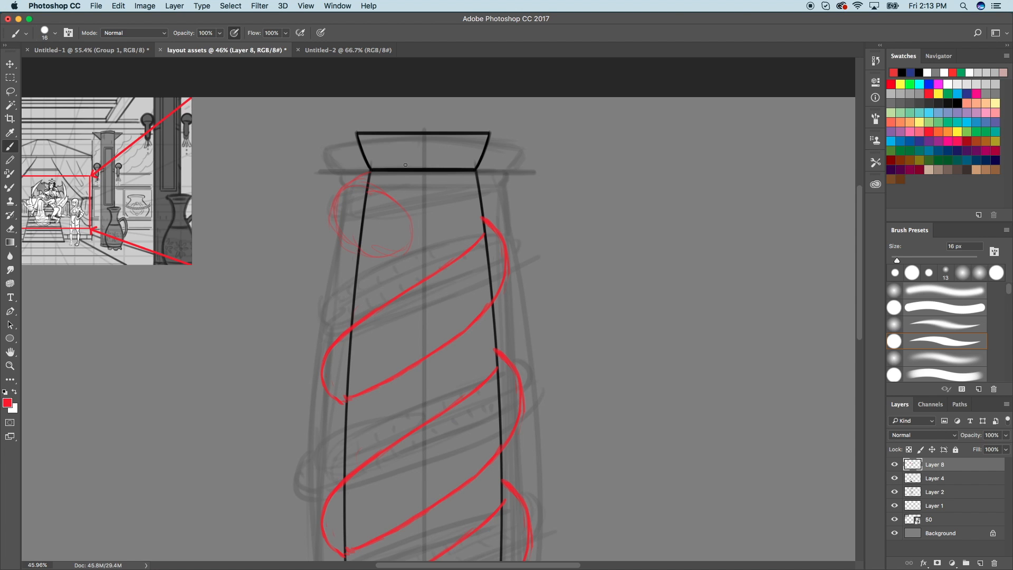
scroll(406, 164, down, 2)
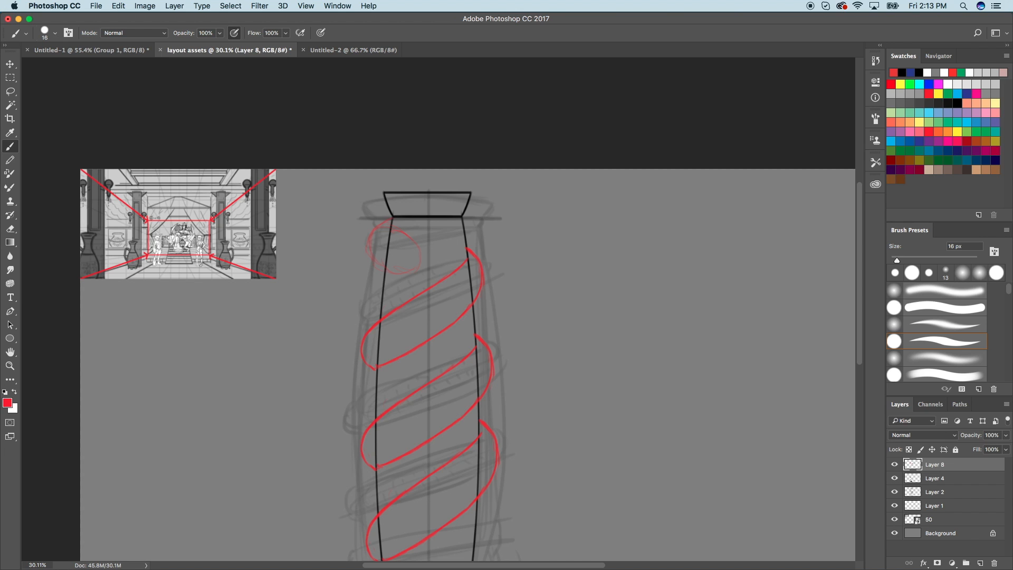
Examine the dragon fountain and golden dragon pillar photos in the Untitled-1 reference document.
click(90, 50)
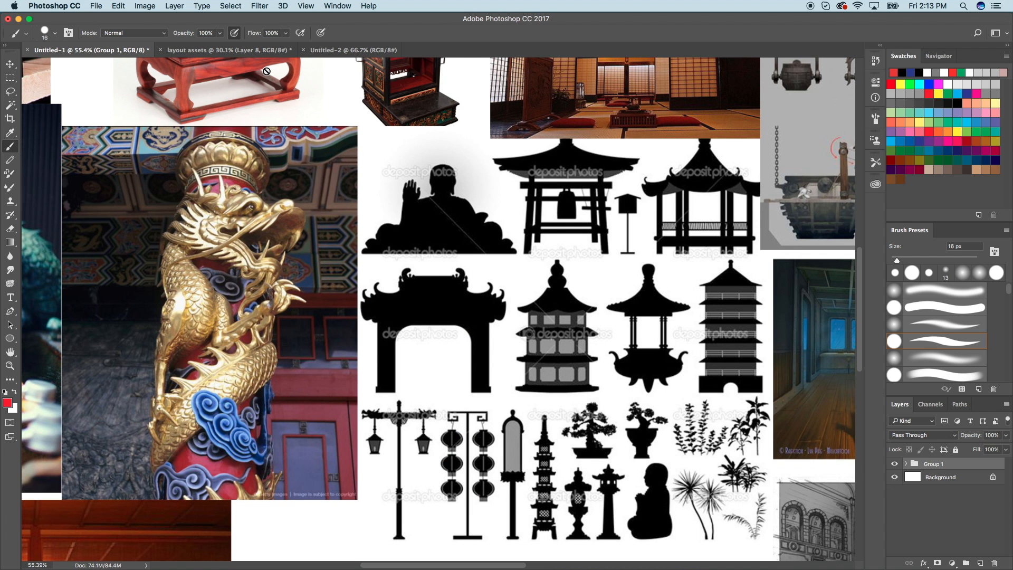
scroll(266, 71, left, 5)
scroll(341, 257, down, 2)
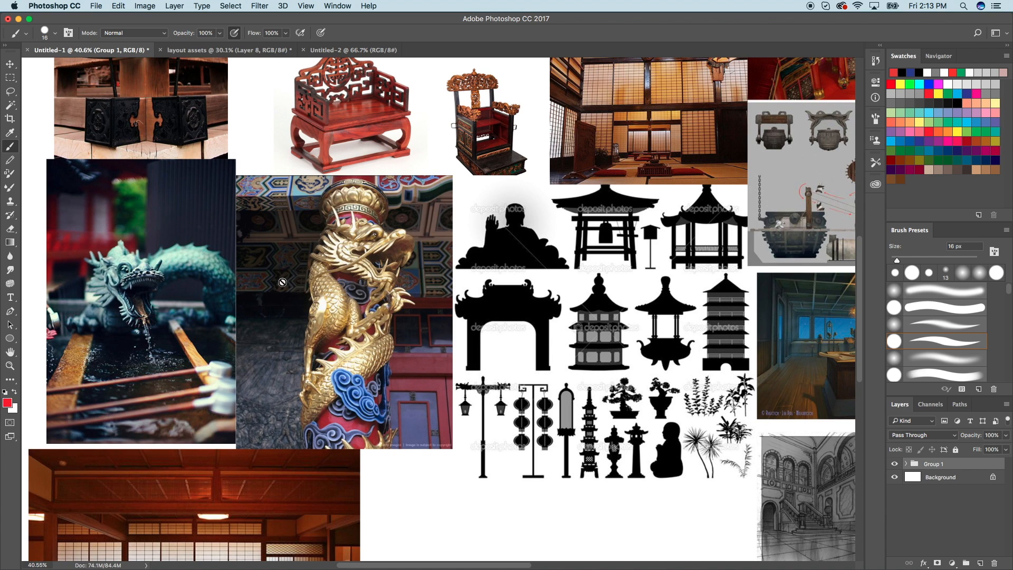
scroll(269, 300, left, 3)
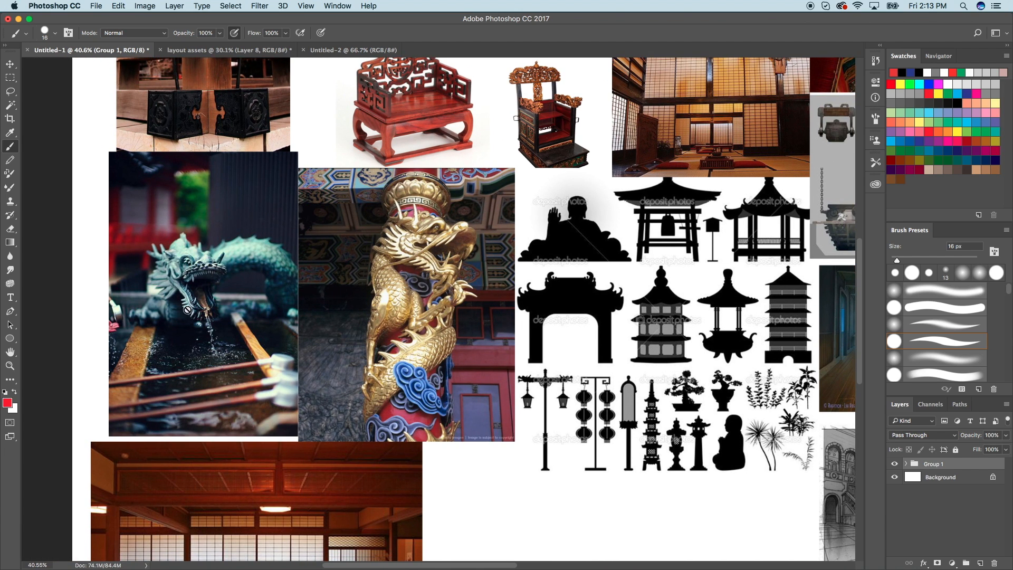
scroll(214, 296, up, 1)
scroll(219, 297, down, 3)
scroll(219, 296, down, 3)
scroll(280, 260, up, 5)
scroll(280, 260, left, 3)
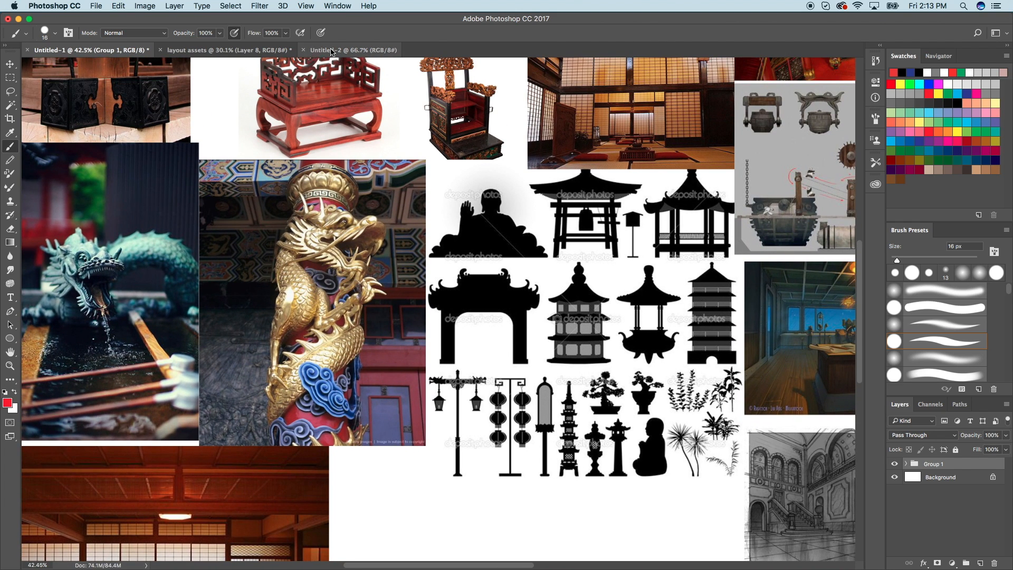
Close the Untitled-2 document and return to the layout assets document.
click(354, 50)
click(258, 51)
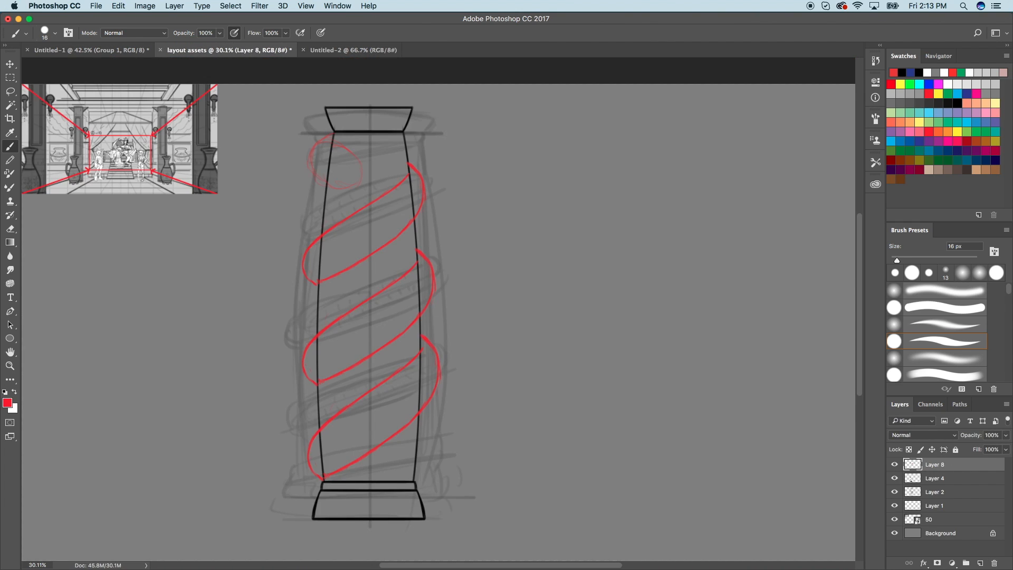
click(304, 50)
Sketch a brow curve over the red circle and a small rounded muzzle extending from its lower right side.
key(super+plus)
drag(324, 92, 331, 194)
key(super+plus)
drag(298, 92, 348, 138)
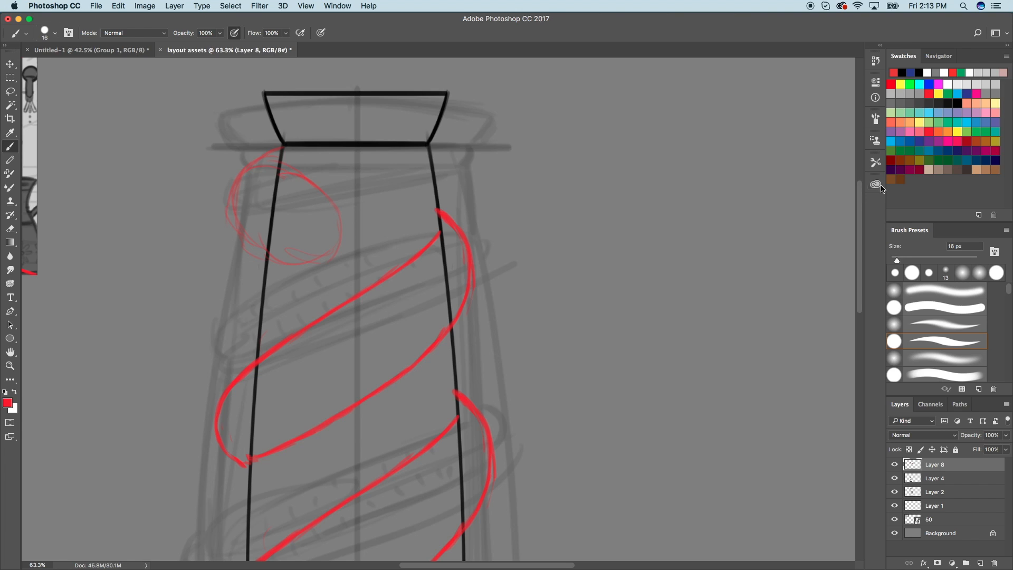
mouse_move(251, 178)
mouse_down()
mouse_move(289, 169)
mouse_move(261, 177)
mouse_up()
drag(334, 209, 332, 210)
mouse_move(299, 218)
mouse_down()
mouse_move(339, 210)
mouse_move(298, 212)
mouse_move(329, 201)
mouse_move(327, 187)
mouse_move(330, 199)
mouse_move(308, 183)
mouse_move(334, 211)
mouse_move(348, 207)
mouse_move(362, 226)
mouse_move(378, 226)
mouse_move(380, 250)
mouse_move(322, 270)
mouse_up()
Check the dragon reference photos and sketch the mouth line and lower jaw inside the dragon's muzzle.
click(127, 50)
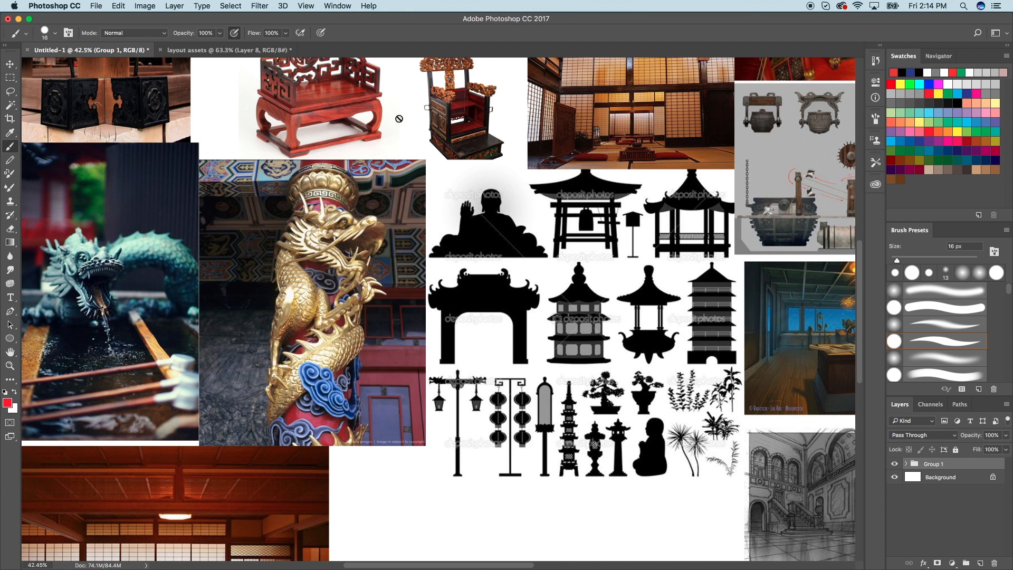
click(284, 50)
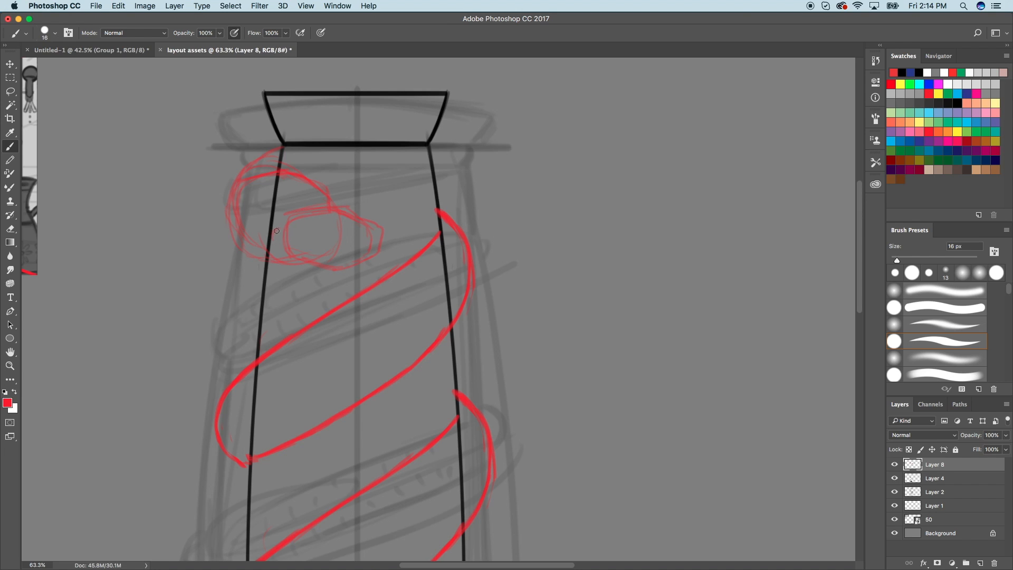
mouse_move(289, 240)
mouse_down()
mouse_move(322, 248)
mouse_move(287, 236)
mouse_move(332, 247)
mouse_move(378, 235)
mouse_move(322, 210)
mouse_move(380, 237)
mouse_up()
mouse_move(310, 247)
mouse_down()
mouse_move(358, 266)
mouse_move(342, 248)
mouse_move(369, 260)
mouse_move(344, 271)
mouse_move(285, 258)
mouse_up()
key(super+minus)
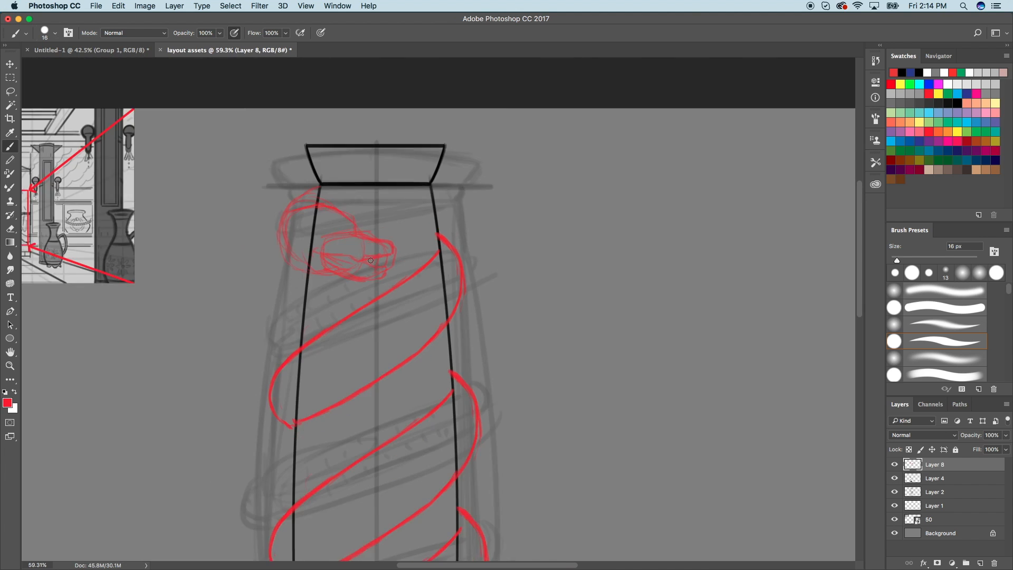
key(super+plus)
Sketch the dragon head's eye, the curl behind the head and the crest above the brow, following the reference photos.
click(89, 50)
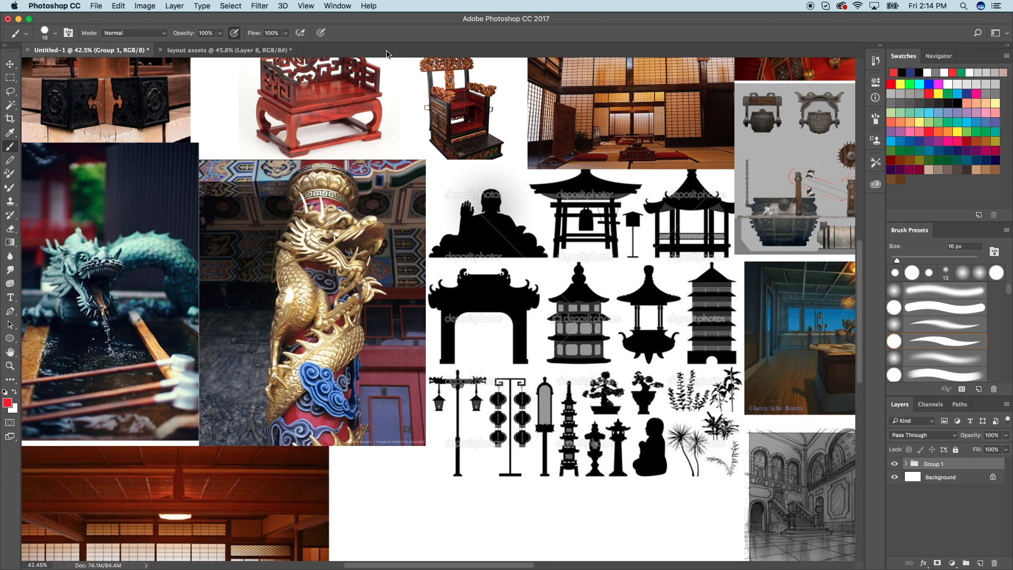
click(272, 50)
drag(270, 157, 271, 145)
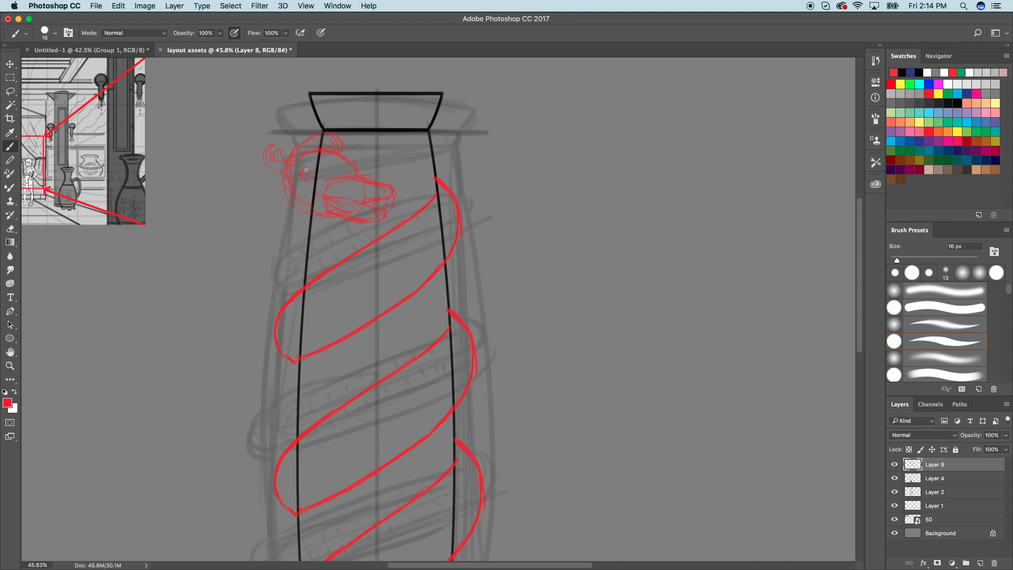
key(ctrl+Tab)
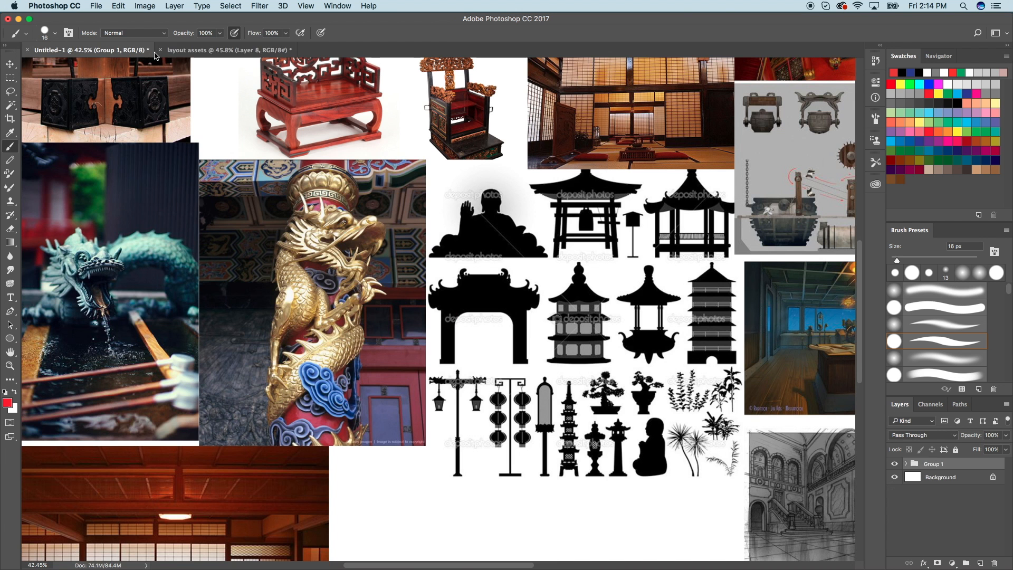
click(269, 50)
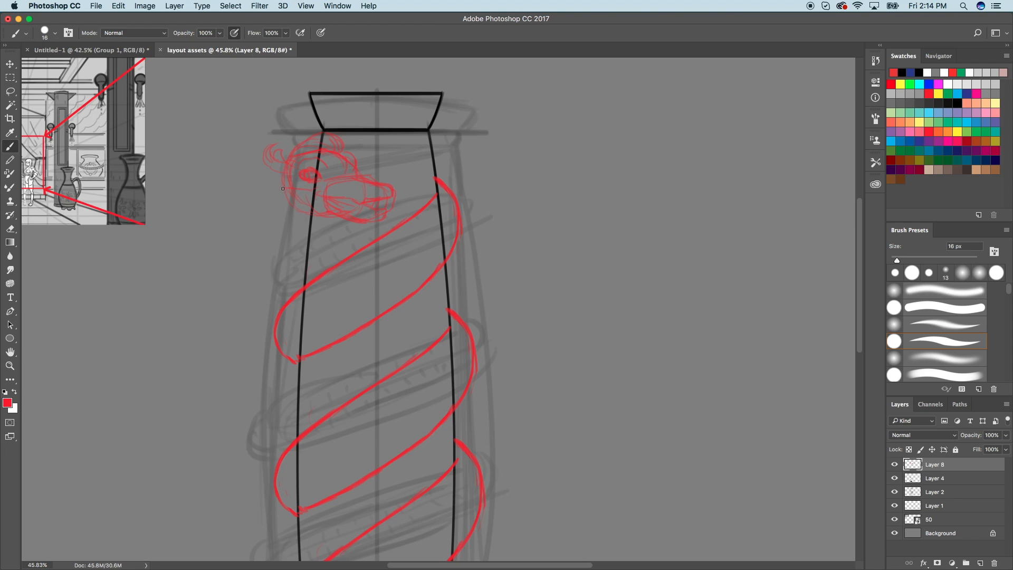
Add pointed tufts behind the dragon's cheek and loose beard strokes under its jaw, checking the golden dragon reference.
drag(271, 186, 294, 194)
key(super+minus)
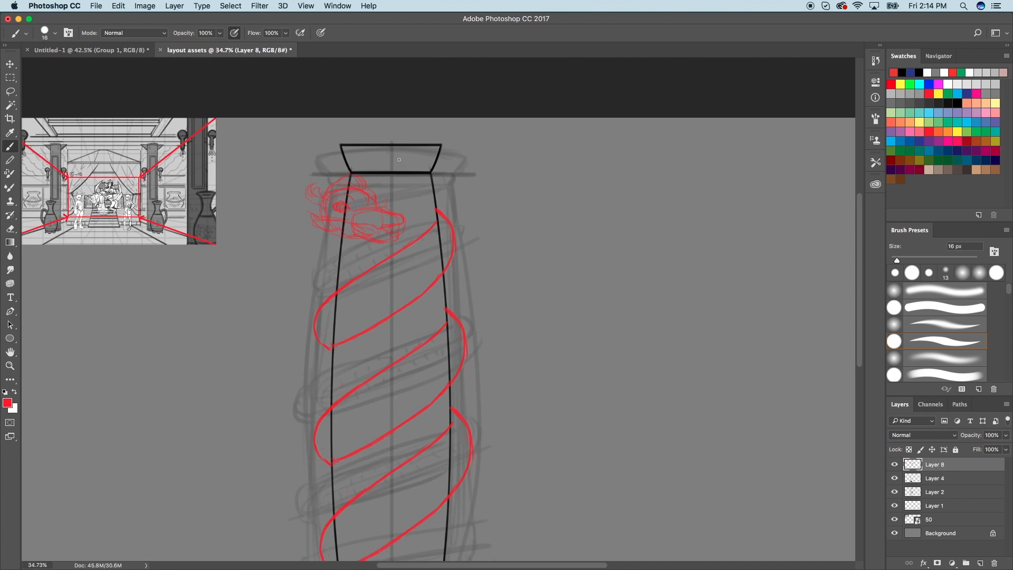
key(super+plus)
click(133, 49)
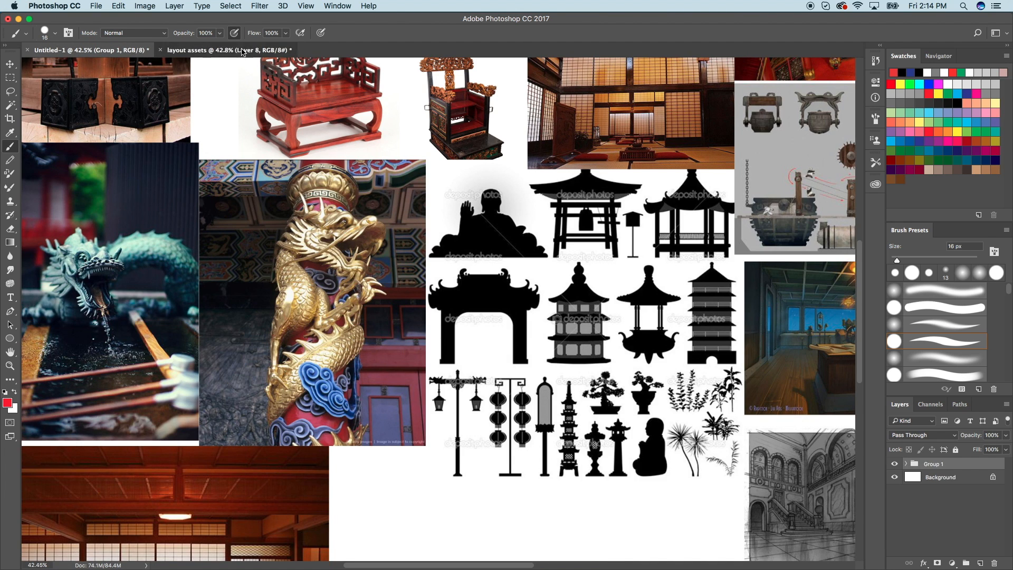
click(241, 50)
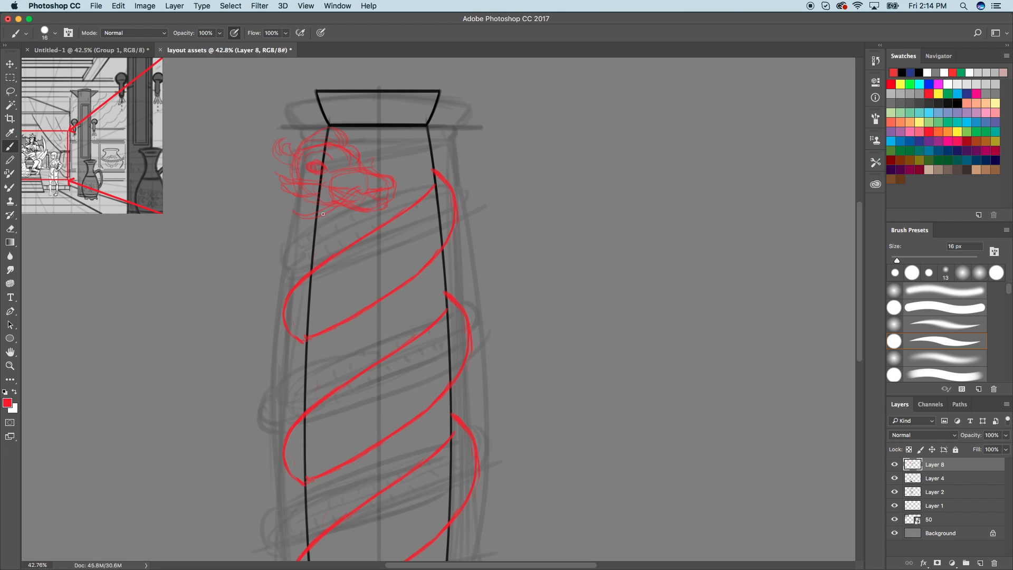
Consult the dragon pillar reference and sketch loose mane strokes around the back and top of the dragon's head.
click(90, 50)
scroll(266, 305, left, 2)
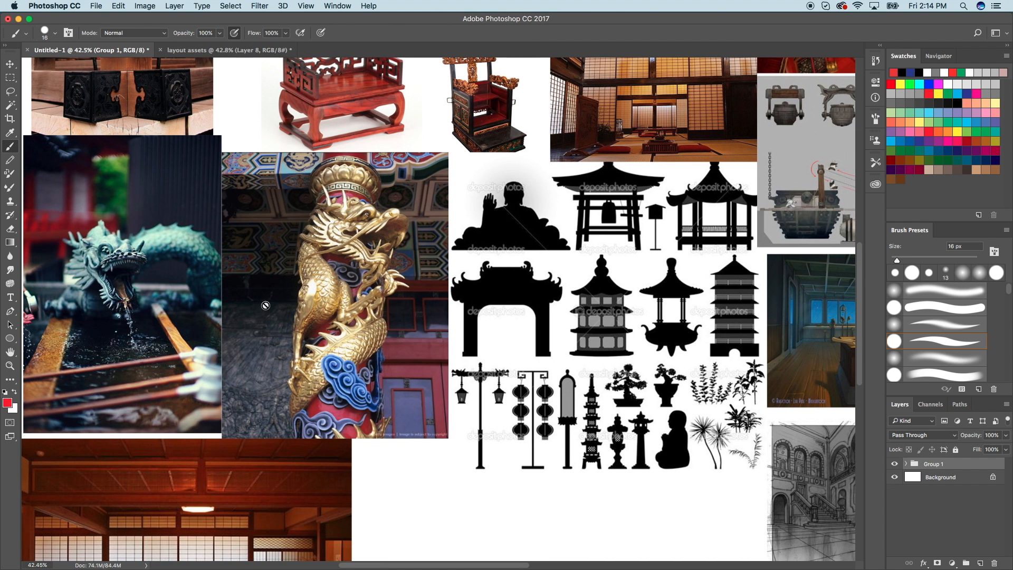
click(277, 50)
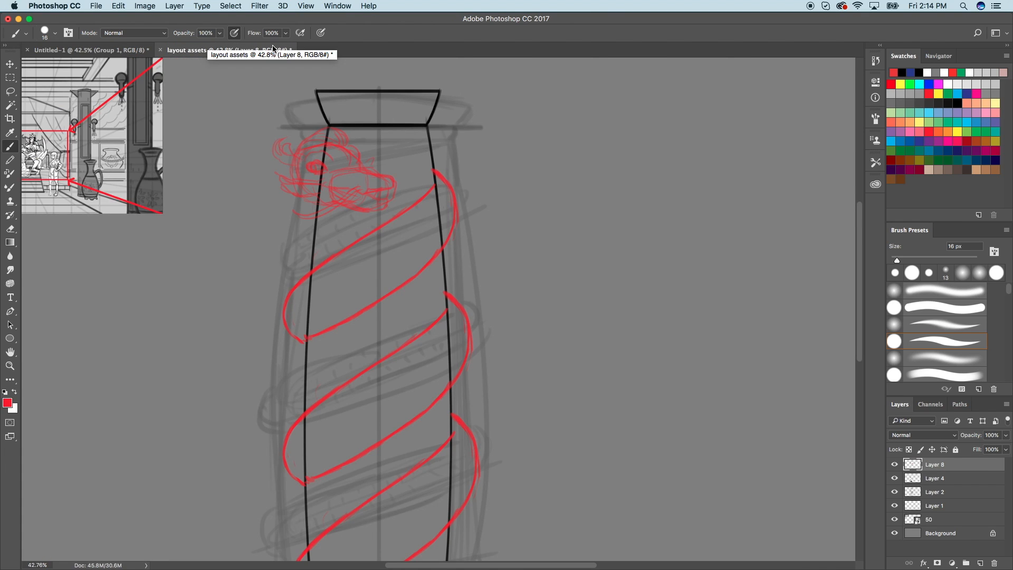
scroll(372, 170, up, 5)
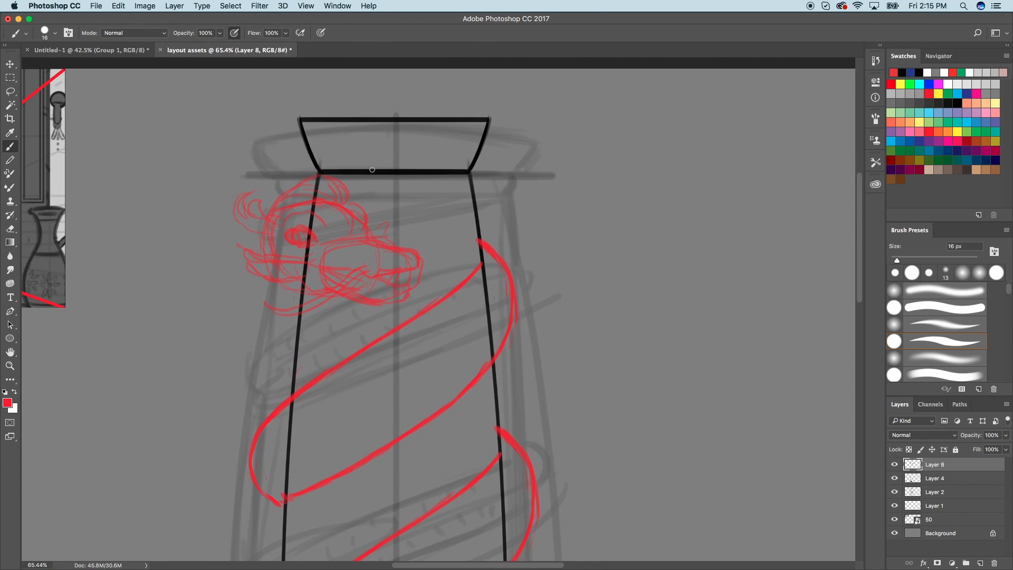
drag(277, 279, 256, 206)
mouse_move(307, 175)
mouse_down()
mouse_move(252, 230)
mouse_move(263, 255)
mouse_up()
Reduce the brush size to 13 px.
scroll(299, 187, down, 8)
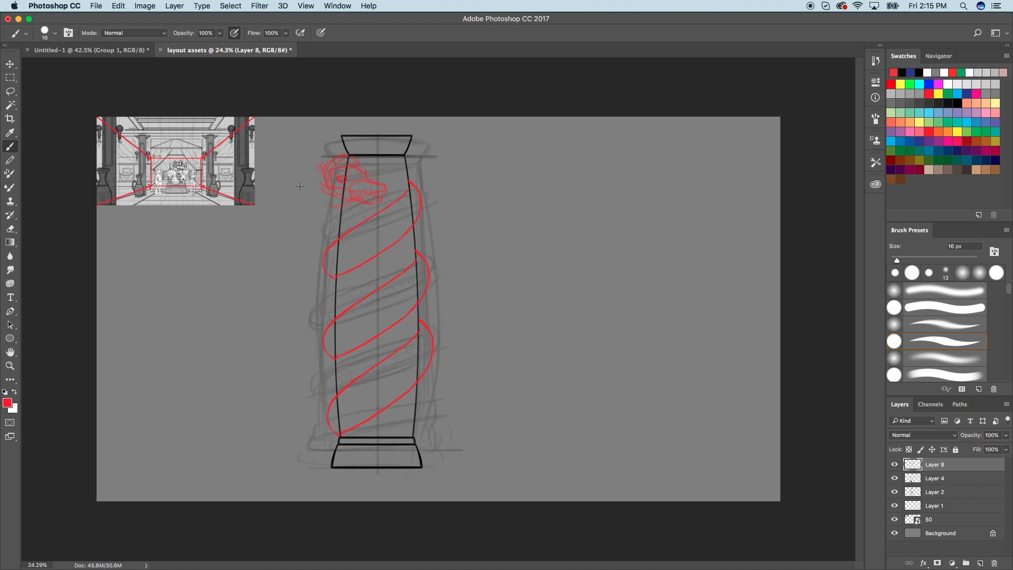
scroll(300, 186, up, 2)
scroll(427, 214, down, 2)
scroll(427, 214, up, 5)
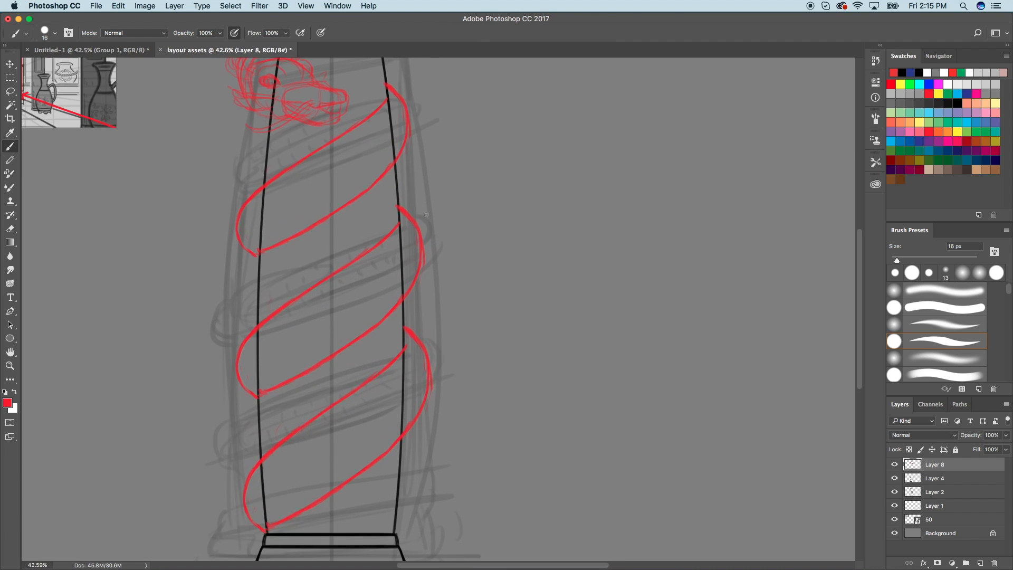
scroll(426, 214, up, 3)
scroll(425, 213, up, 3)
scroll(422, 211, up, 4)
drag(898, 262, 895, 261)
scroll(455, 317, down, 9)
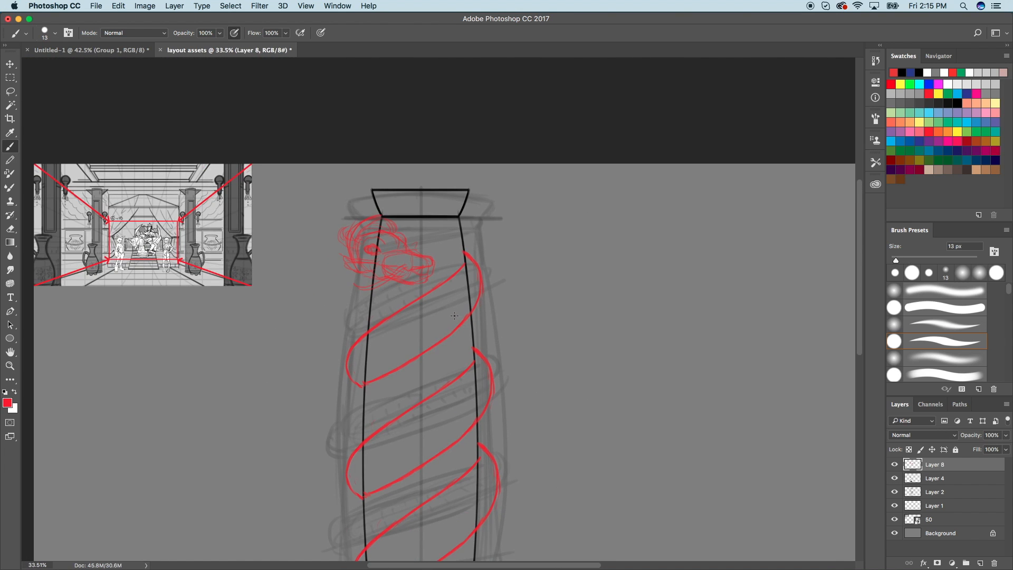
Set the brush size to 9 px and redraw the dragon's long curved whisker and mouth corner with firmer strokes.
scroll(456, 317, down, 4)
scroll(457, 317, up, 7)
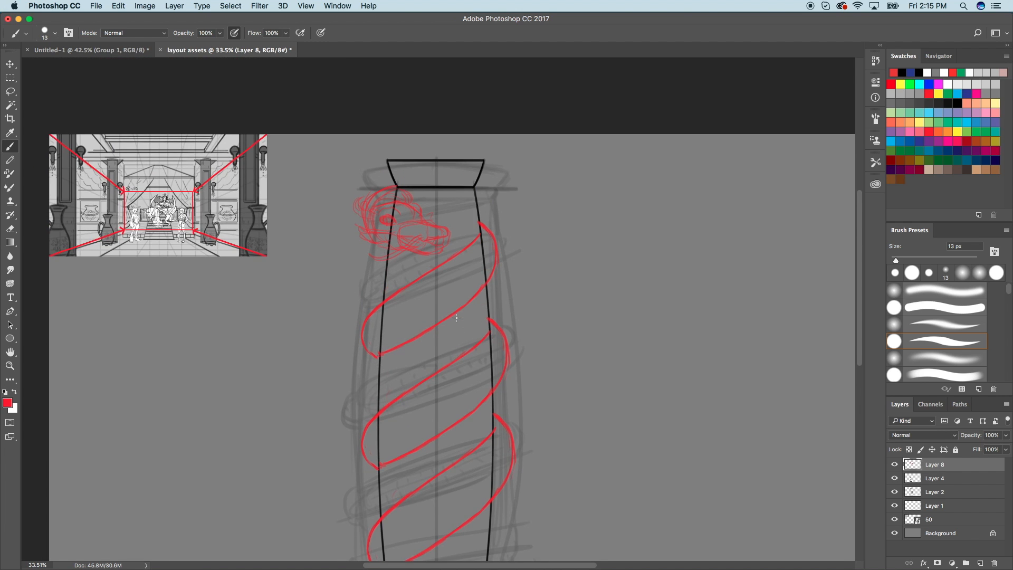
scroll(491, 289, up, 10)
scroll(491, 289, up, 3)
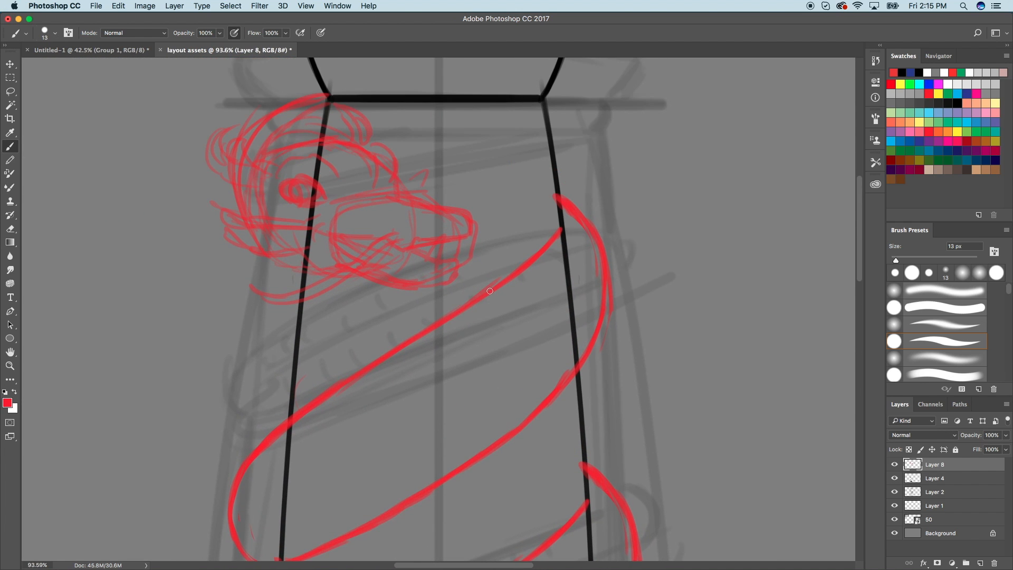
scroll(491, 289, down, 3)
scroll(491, 290, up, 3)
scroll(486, 289, up, 5)
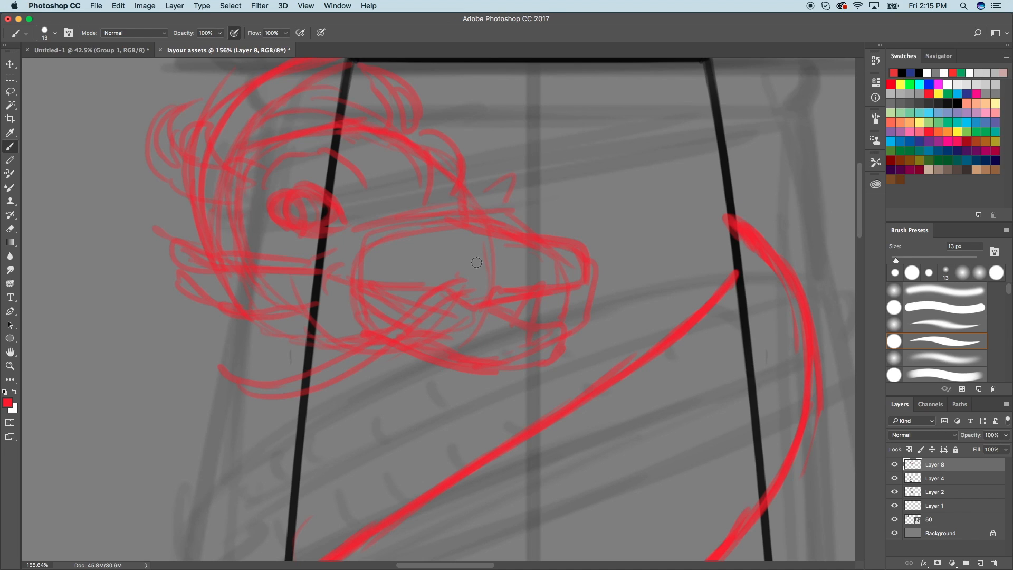
drag(896, 260, 896, 261)
drag(897, 261, 894, 261)
drag(331, 281, 375, 291)
mouse_move(468, 290)
mouse_down()
mouse_move(331, 360)
mouse_move(273, 382)
mouse_move(228, 376)
mouse_move(276, 401)
mouse_move(263, 397)
mouse_move(326, 383)
mouse_move(460, 304)
mouse_up()
scroll(442, 316, down, 3)
scroll(463, 305, up, 3)
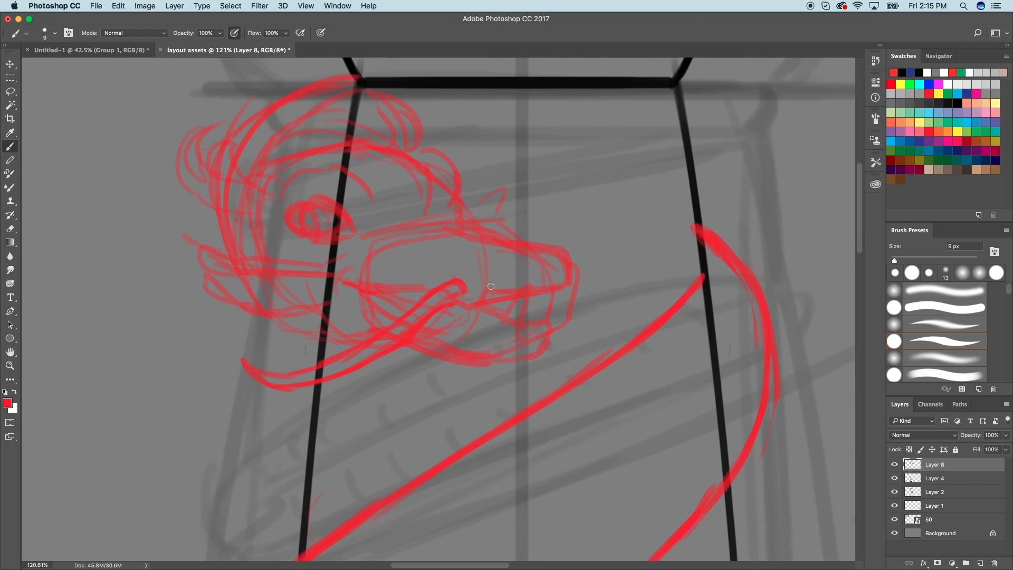
Consult the dragon pillar reference and draw the dragon's snout contour, two round nostril circles and row of upper teeth.
click(90, 49)
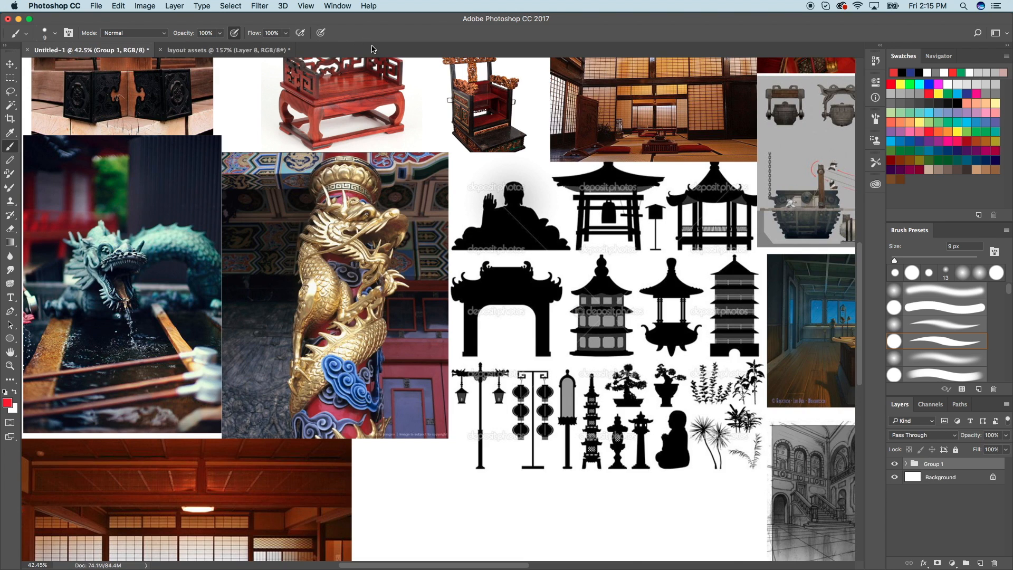
click(248, 50)
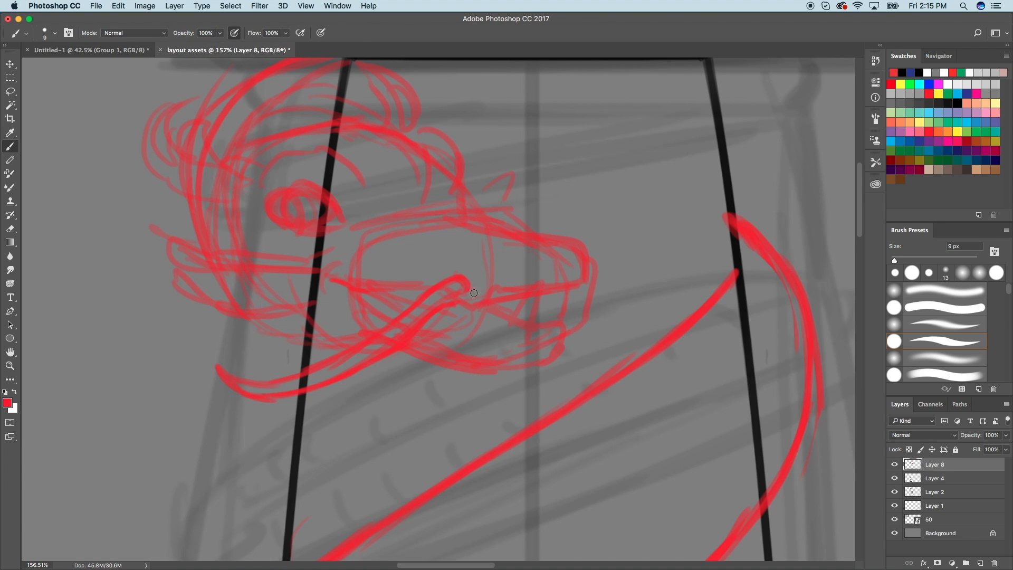
mouse_move(470, 304)
mouse_down()
mouse_move(586, 275)
mouse_move(580, 282)
mouse_move(584, 253)
mouse_move(516, 234)
mouse_move(409, 239)
mouse_move(452, 240)
mouse_move(428, 248)
mouse_move(512, 235)
mouse_move(467, 235)
mouse_move(494, 224)
mouse_move(465, 238)
mouse_move(396, 226)
mouse_up()
drag(434, 309, 643, 326)
drag(471, 264, 461, 270)
drag(530, 256, 531, 257)
mouse_move(449, 302)
mouse_down()
mouse_move(482, 309)
mouse_move(550, 285)
mouse_up()
key(super+minus)
key(super+minus)
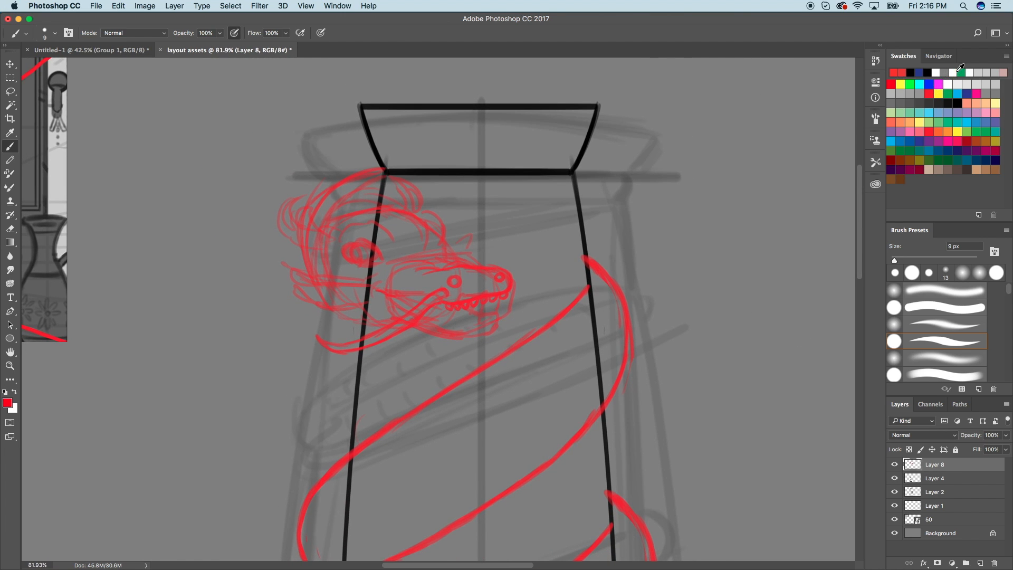
key(super+plus)
scroll(465, 308, up, 3)
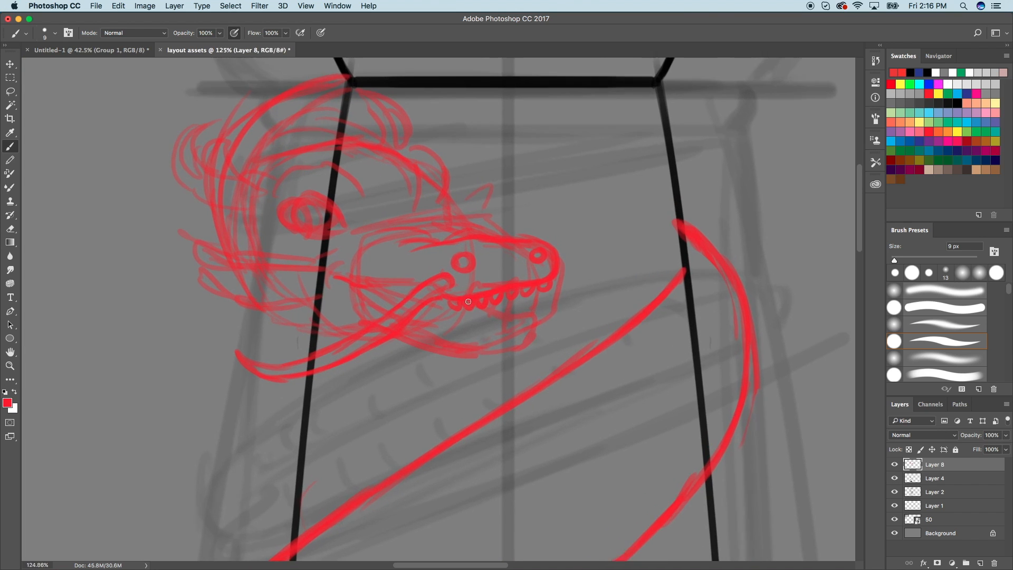
scroll(465, 308, down, 3)
Change the foreground colour to a slightly deeper red and reinforce the dragon's upper teeth and the mouth line toward the cheek.
click(9, 404)
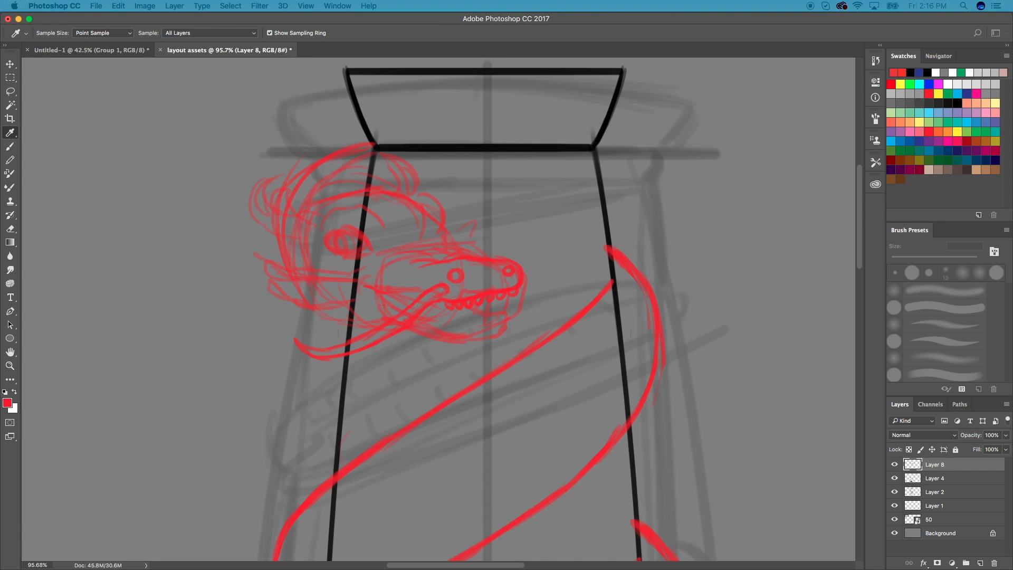
key(Return)
drag(453, 309, 457, 299)
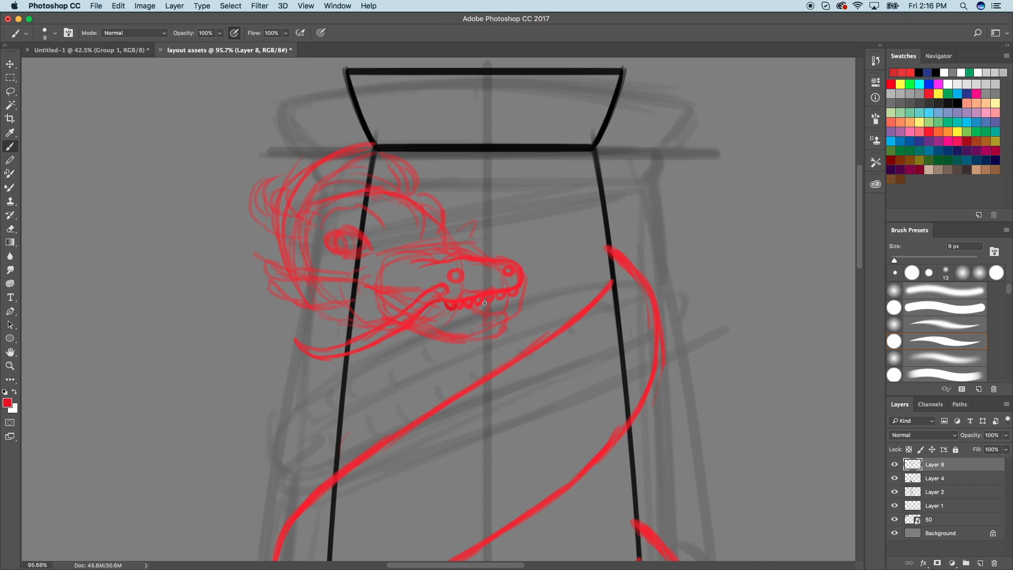
drag(419, 294, 364, 283)
key(super+plus)
Redraw the dragon's upper eyelid, jagged eyebrow and rounded forehead crest with bolder strokes.
mouse_move(296, 212)
mouse_down()
mouse_move(331, 210)
mouse_move(349, 230)
mouse_up()
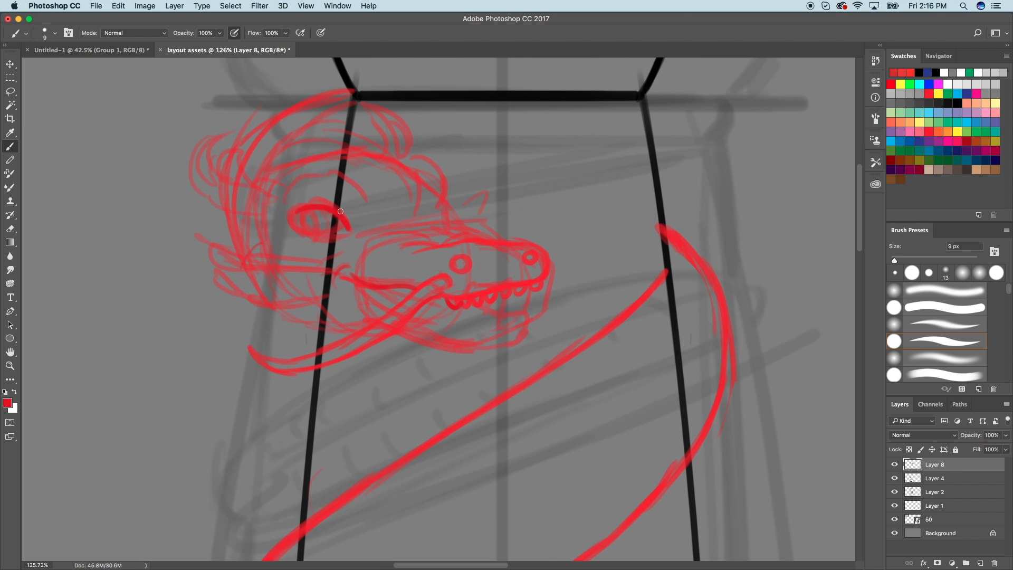
mouse_move(284, 195)
mouse_down()
mouse_move(349, 184)
mouse_move(372, 201)
mouse_move(373, 216)
mouse_move(415, 213)
mouse_move(421, 194)
mouse_up()
mouse_move(417, 156)
mouse_down()
mouse_move(434, 220)
mouse_move(425, 164)
mouse_move(291, 176)
mouse_up()
drag(360, 153, 255, 195)
key(super+minus)
key(super+plus)
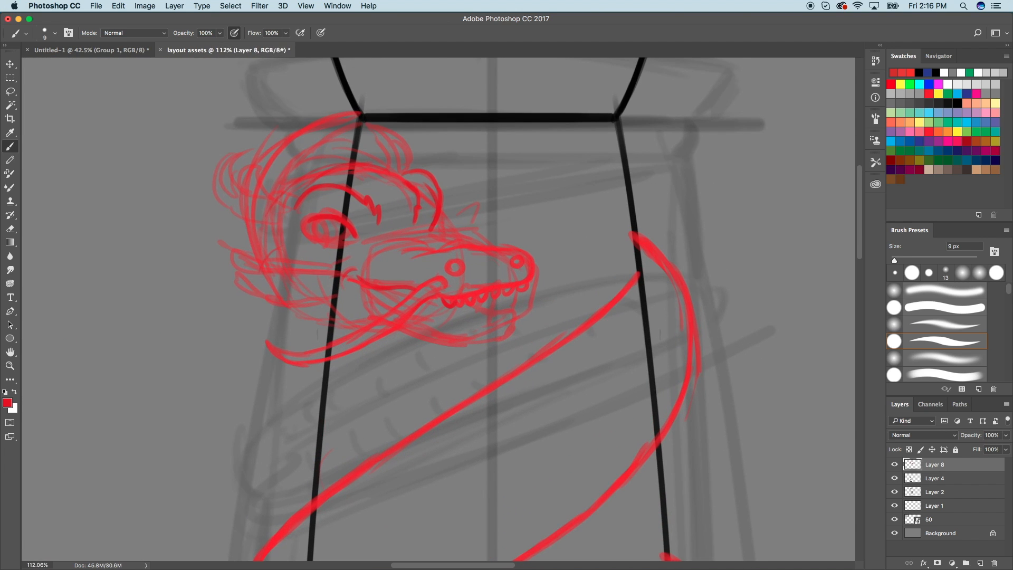
Check the dragon reference photos and add wrinkles above the snout, a firmer mouth corner and a row of lower teeth.
click(112, 52)
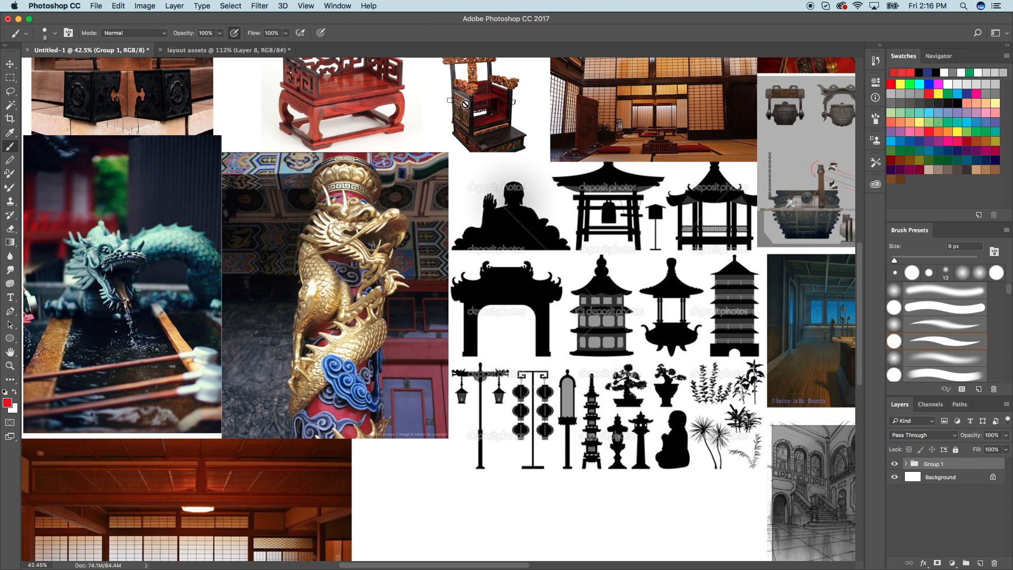
click(280, 51)
mouse_move(382, 244)
mouse_down()
mouse_move(428, 237)
mouse_move(413, 234)
mouse_move(429, 252)
mouse_move(426, 238)
mouse_move(452, 245)
mouse_move(421, 256)
mouse_move(503, 254)
mouse_move(465, 249)
mouse_move(532, 260)
mouse_move(532, 281)
mouse_up()
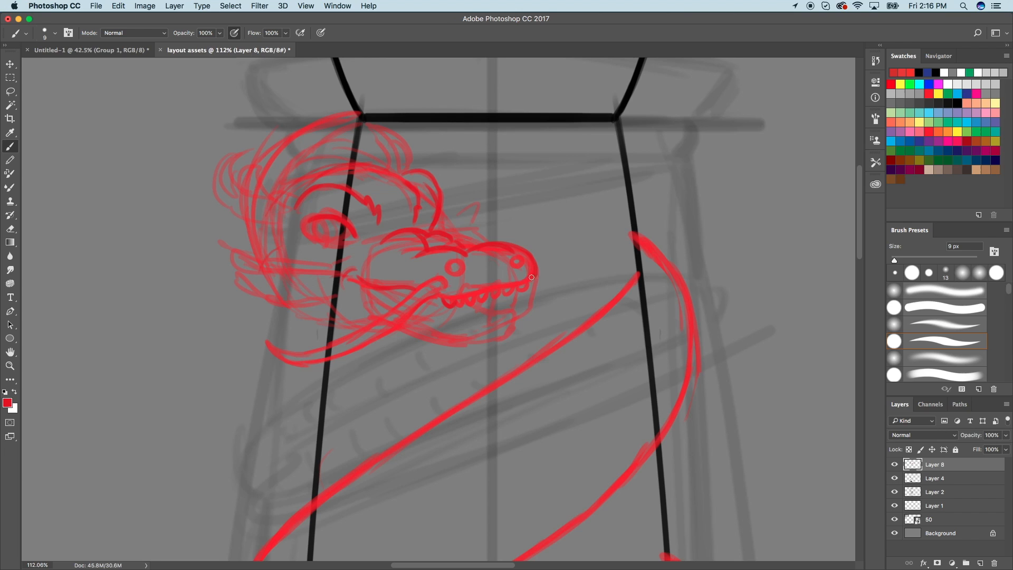
drag(351, 280, 410, 288)
mouse_move(425, 322)
mouse_down()
mouse_move(459, 329)
mouse_move(508, 320)
mouse_move(532, 309)
mouse_move(536, 293)
mouse_move(509, 307)
mouse_move(521, 307)
mouse_move(441, 325)
mouse_move(490, 322)
mouse_move(526, 301)
mouse_move(515, 325)
mouse_up()
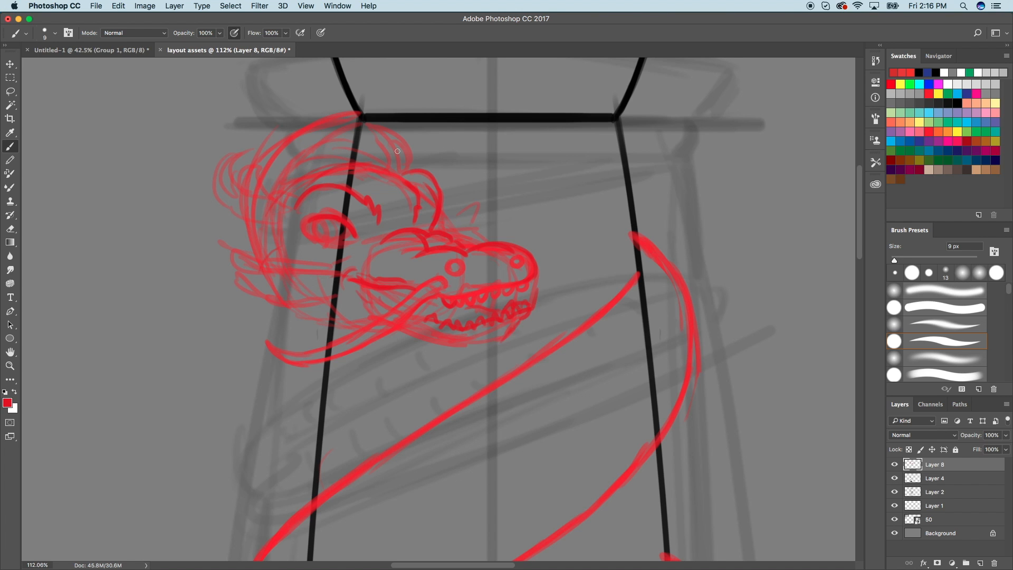
Consult the dragon references and draw the lower jaw line, pointed beard tufts beneath it and the cheek and back-of-head contour.
click(89, 49)
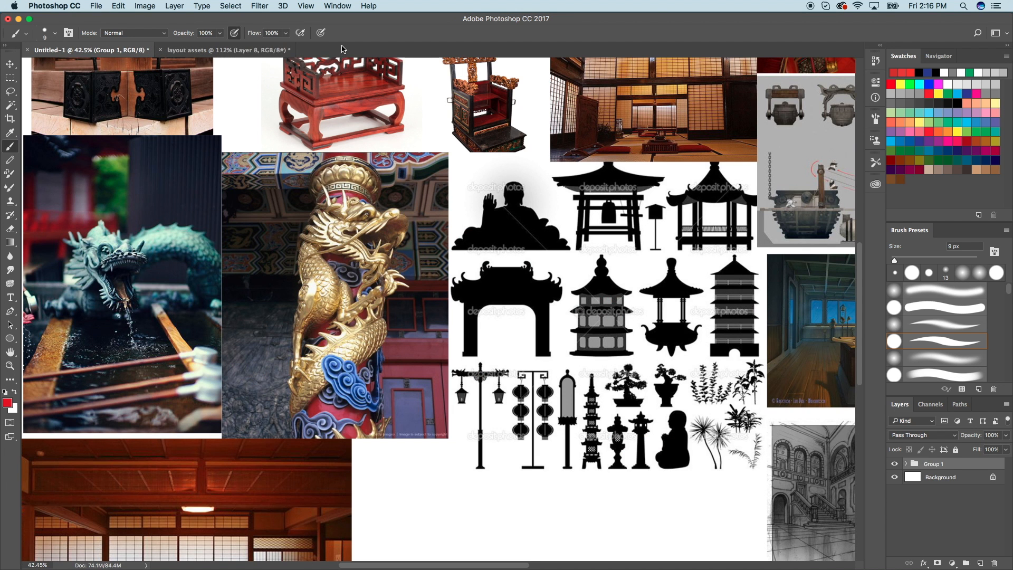
click(265, 55)
drag(507, 327, 426, 342)
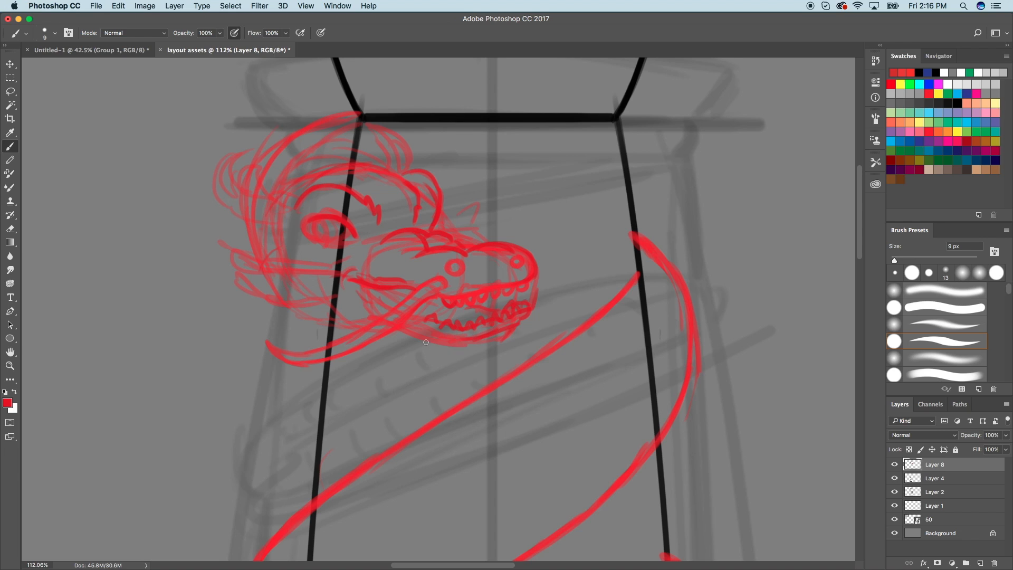
drag(513, 331, 486, 364)
mouse_move(425, 340)
mouse_down()
mouse_move(437, 353)
mouse_move(430, 370)
mouse_move(463, 352)
mouse_move(458, 371)
mouse_move(479, 349)
mouse_move(455, 374)
mouse_up()
drag(455, 373, 486, 344)
drag(486, 344, 486, 358)
mouse_move(516, 327)
mouse_down()
mouse_move(483, 363)
mouse_move(457, 367)
mouse_up()
mouse_move(367, 316)
mouse_down()
mouse_move(319, 311)
mouse_move(309, 281)
mouse_move(324, 315)
mouse_move(299, 308)
mouse_move(275, 246)
mouse_move(268, 286)
mouse_move(278, 298)
mouse_move(278, 222)
mouse_move(262, 223)
mouse_move(254, 250)
mouse_move(268, 168)
mouse_move(349, 114)
mouse_move(326, 162)
mouse_up()
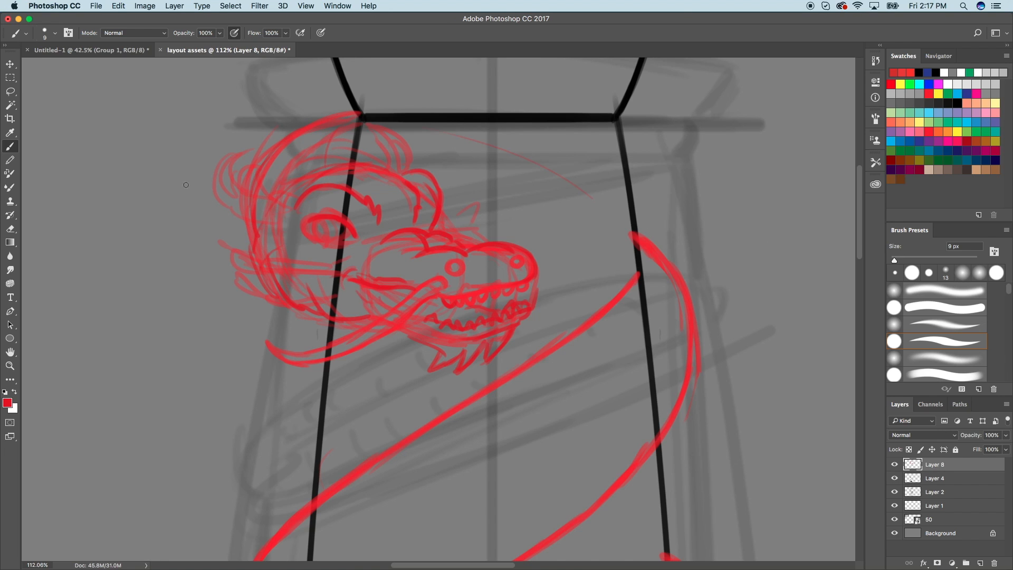
Set the brush size to 18 px and draw a spine line with small spikes along the dragon's uppermost coil.
key(super+minus)
key(super+minus)
drag(474, 207, 522, 244)
scroll(522, 244, down, 3)
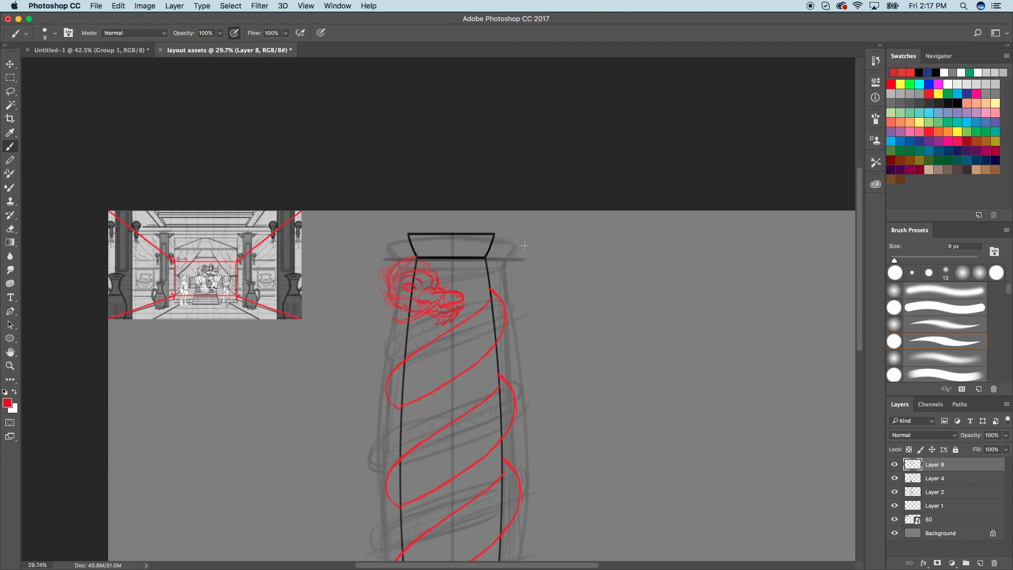
scroll(525, 245, down, 2)
scroll(525, 245, up, 4)
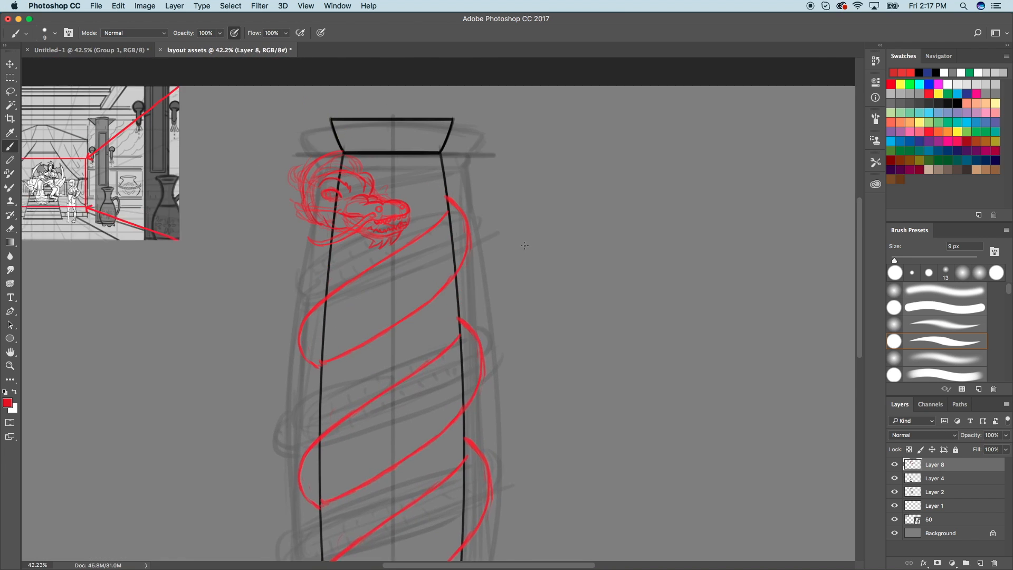
scroll(330, 386, up, 1)
drag(895, 260, 892, 260)
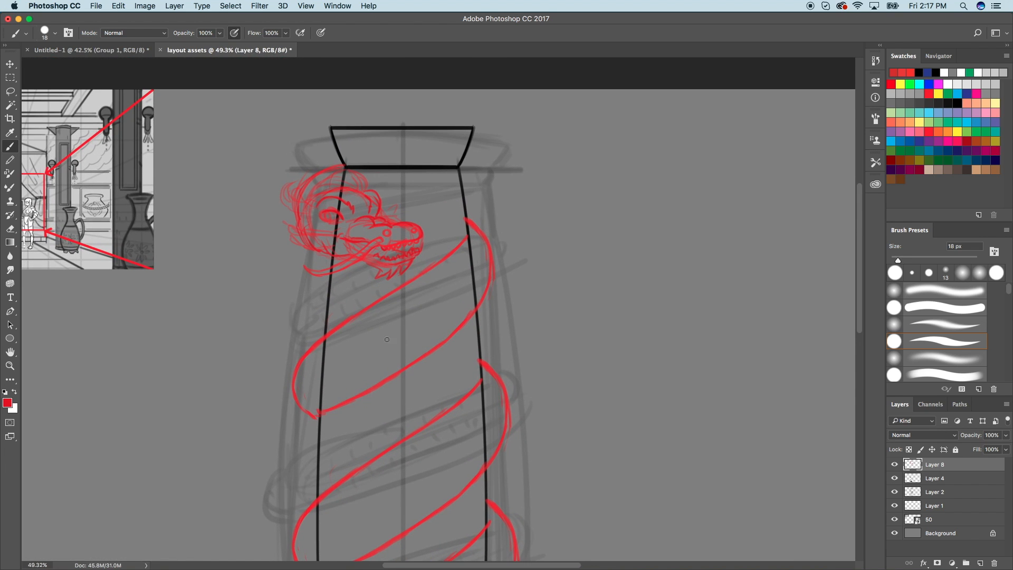
mouse_move(298, 402)
mouse_down()
mouse_move(314, 389)
mouse_move(296, 396)
mouse_move(441, 303)
mouse_move(466, 259)
mouse_move(442, 305)
mouse_move(492, 253)
mouse_up()
mouse_move(283, 399)
mouse_down()
mouse_move(319, 382)
mouse_move(280, 401)
mouse_move(340, 368)
mouse_up()
key(ctrl+z)
mouse_move(497, 235)
mouse_down()
mouse_move(466, 297)
mouse_move(408, 328)
mouse_move(416, 329)
mouse_move(405, 340)
mouse_move(319, 380)
mouse_up()
key(super+z)
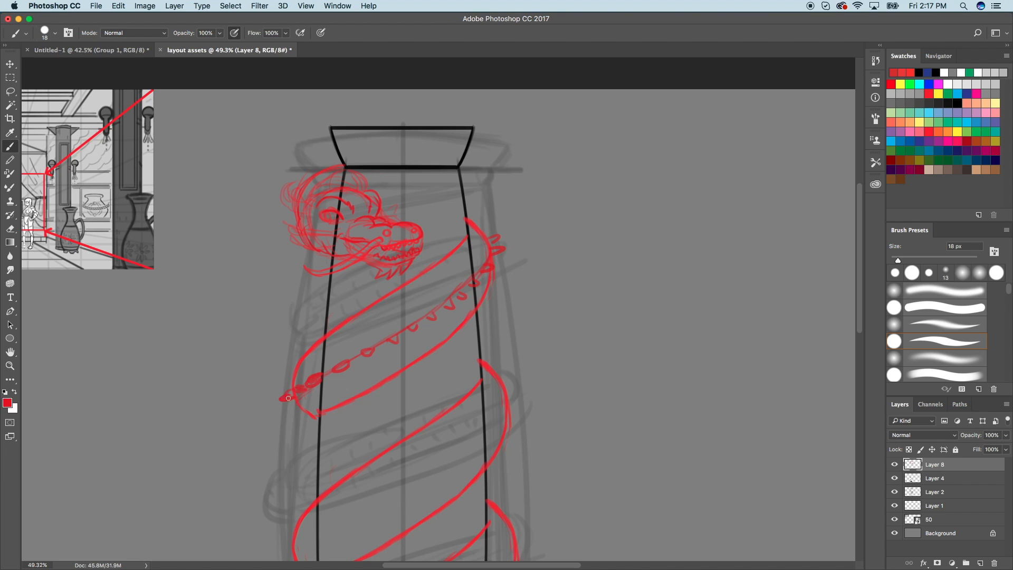
scroll(311, 373, down, 5)
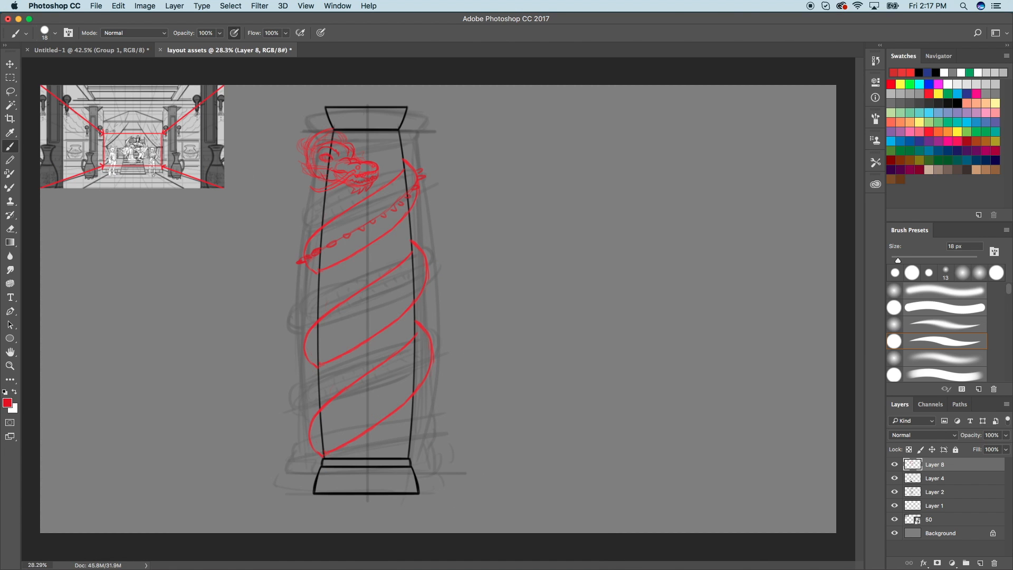
Draw matching spiked spine lines along the middle and lowest coils of the dragon's body.
scroll(311, 373, up, 3)
drag(337, 199, 334, 200)
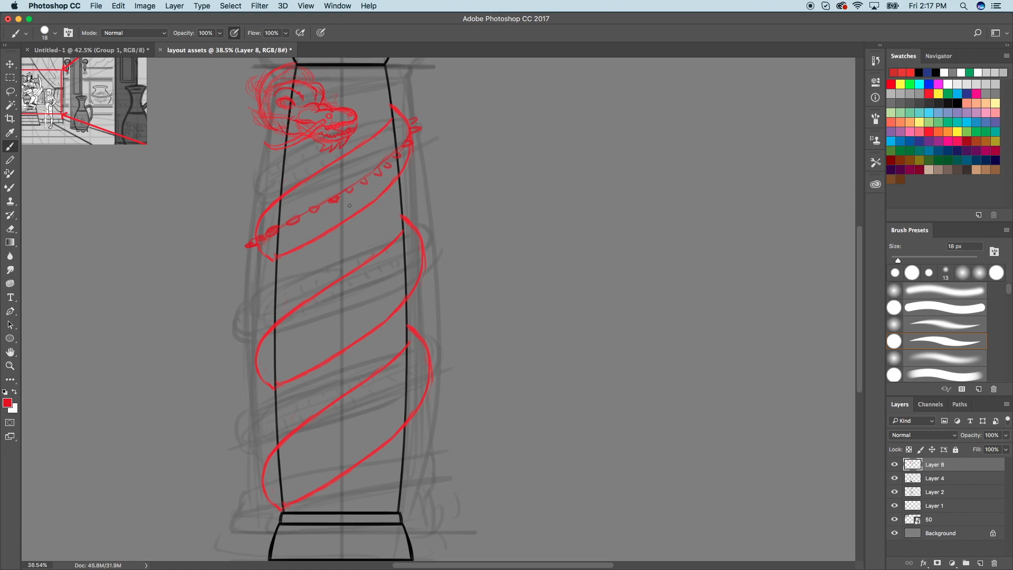
mouse_move(261, 369)
mouse_down()
mouse_move(299, 349)
mouse_move(256, 377)
mouse_move(393, 284)
mouse_move(377, 295)
mouse_move(416, 248)
mouse_up()
mouse_move(384, 290)
mouse_down()
mouse_move(428, 240)
mouse_move(424, 249)
mouse_up()
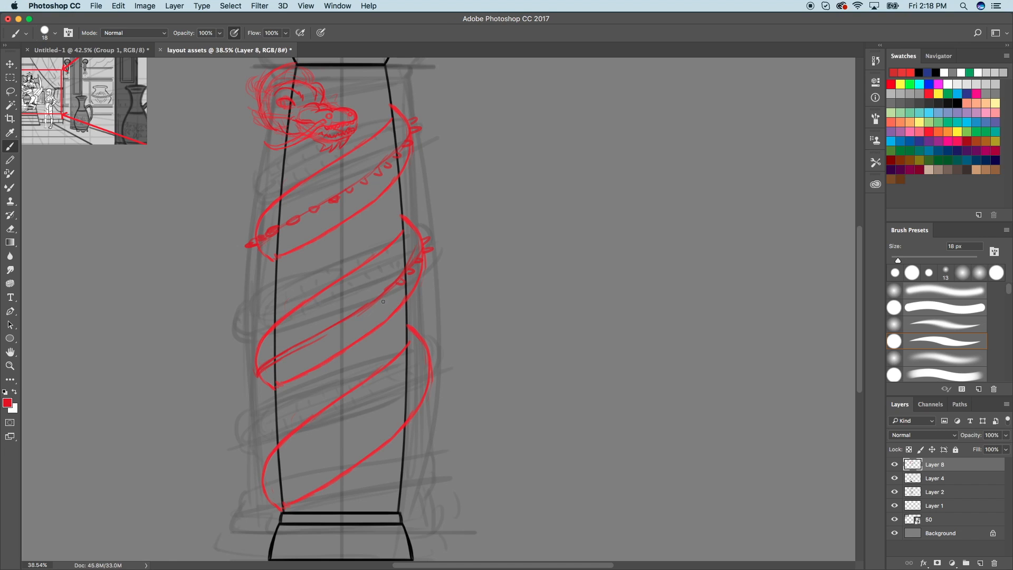
drag(387, 292, 245, 378)
scroll(291, 360, down, 3)
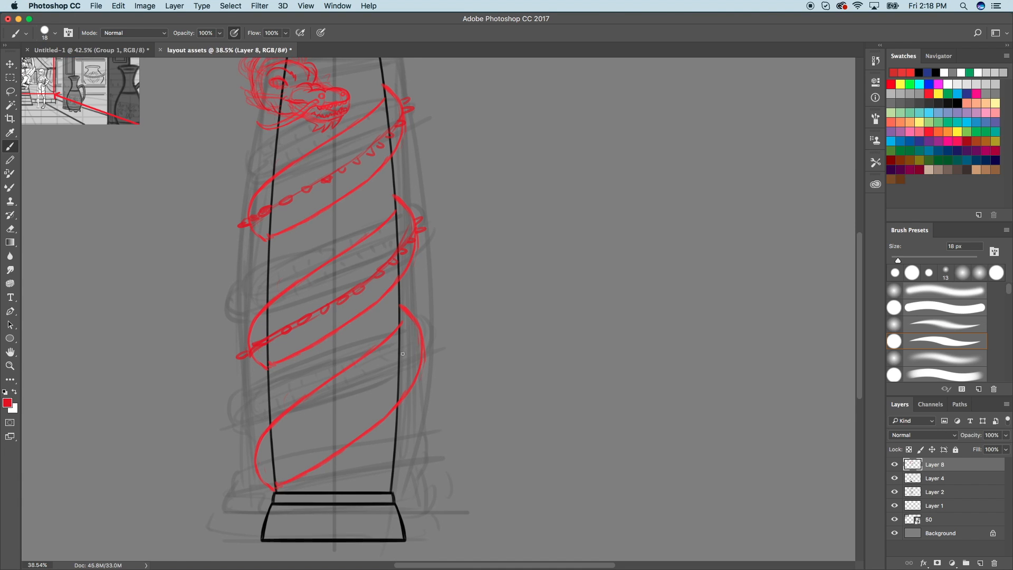
mouse_move(250, 438)
mouse_down()
mouse_move(396, 328)
mouse_move(390, 334)
mouse_move(416, 297)
mouse_move(377, 352)
mouse_move(252, 437)
mouse_up()
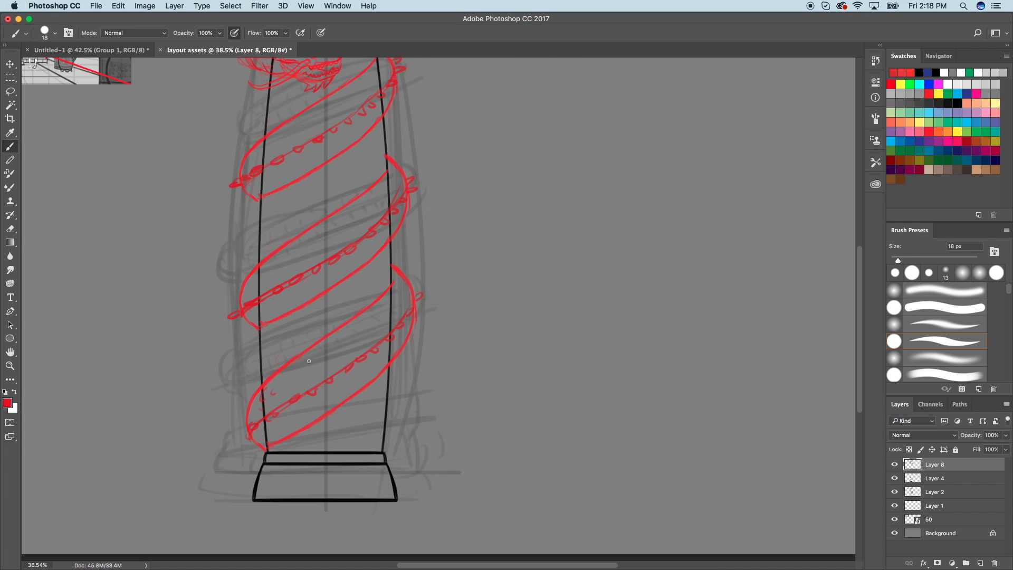
Scatter small curved scale marks across the lowest coil on both sides of its spine line.
mouse_move(275, 376)
mouse_down()
mouse_move(286, 384)
mouse_move(276, 388)
mouse_move(291, 384)
mouse_up()
mouse_move(324, 347)
mouse_down()
mouse_move(332, 350)
mouse_move(321, 358)
mouse_up()
drag(357, 332, 353, 329)
drag(396, 297, 402, 309)
drag(275, 426, 283, 423)
click(288, 421)
drag(362, 378, 369, 375)
Add small curved scale marks to the middle and uppermost coils of the dragon's body.
drag(254, 276, 276, 259)
drag(285, 301, 289, 299)
drag(379, 182, 391, 187)
drag(360, 218, 363, 223)
scroll(629, 398, down, 3)
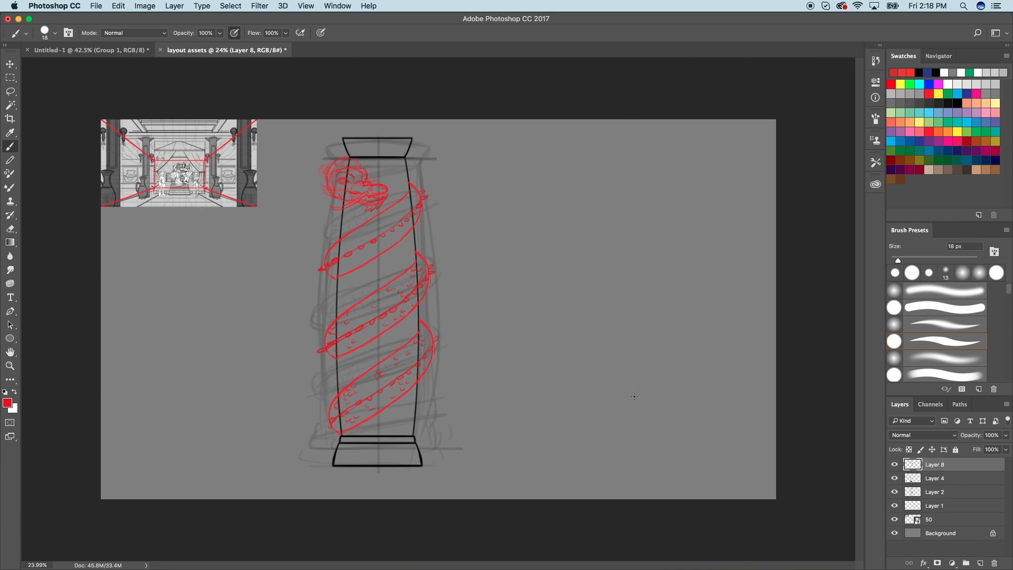
scroll(635, 396, up, 3)
scroll(628, 360, up, 2)
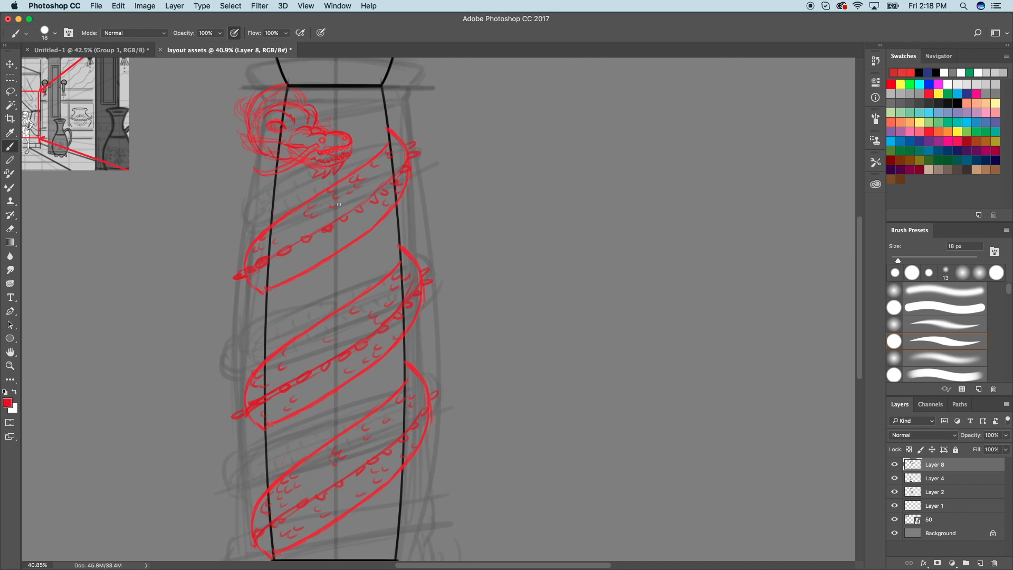
mouse_move(317, 246)
mouse_down()
mouse_move(330, 242)
mouse_move(330, 253)
mouse_move(291, 265)
mouse_up()
drag(291, 265, 278, 273)
key(super+minus)
key(super+minus)
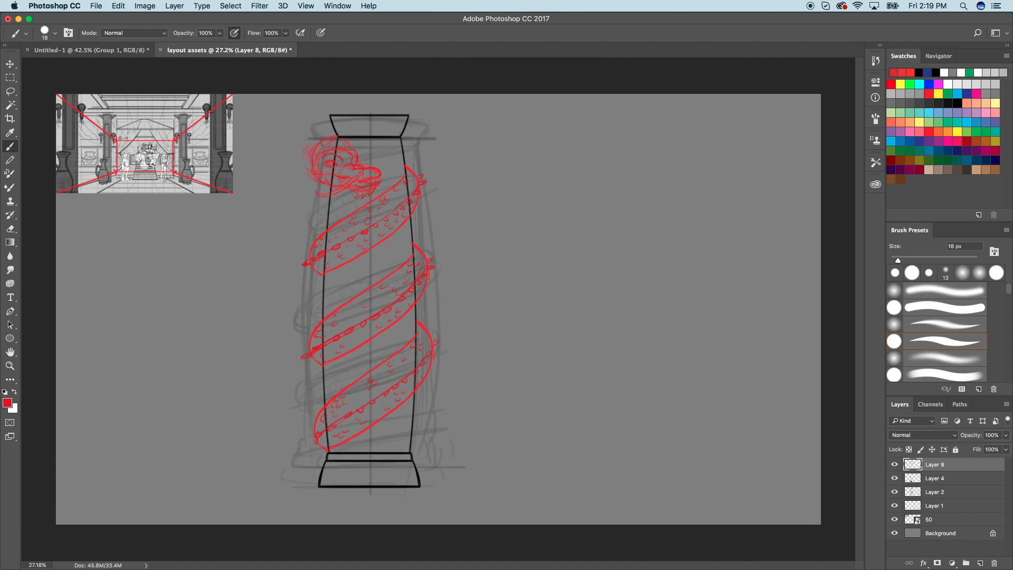
key(super+minus)
key(super+plus)
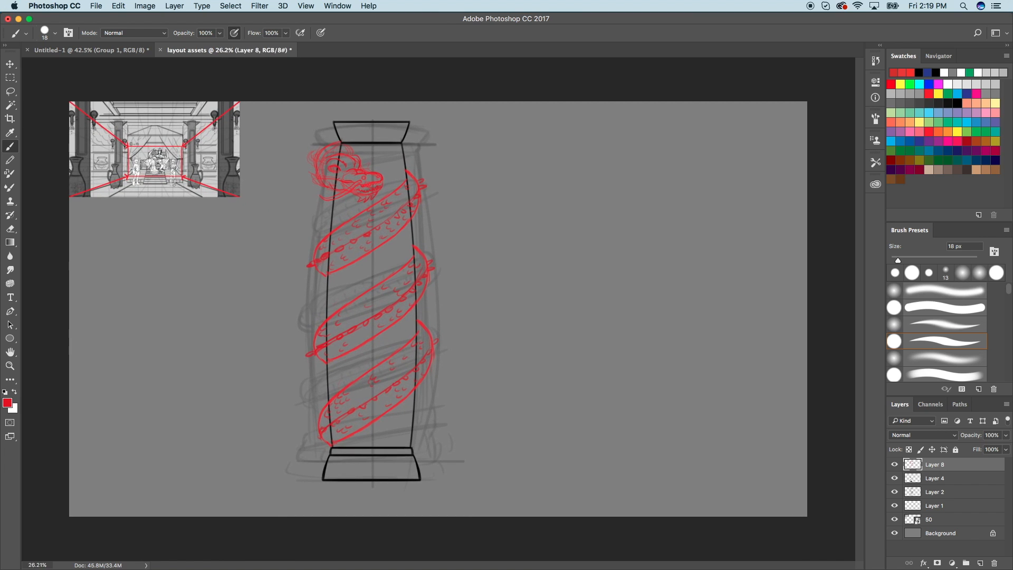
key(super+plus)
scroll(635, 337, down, 5)
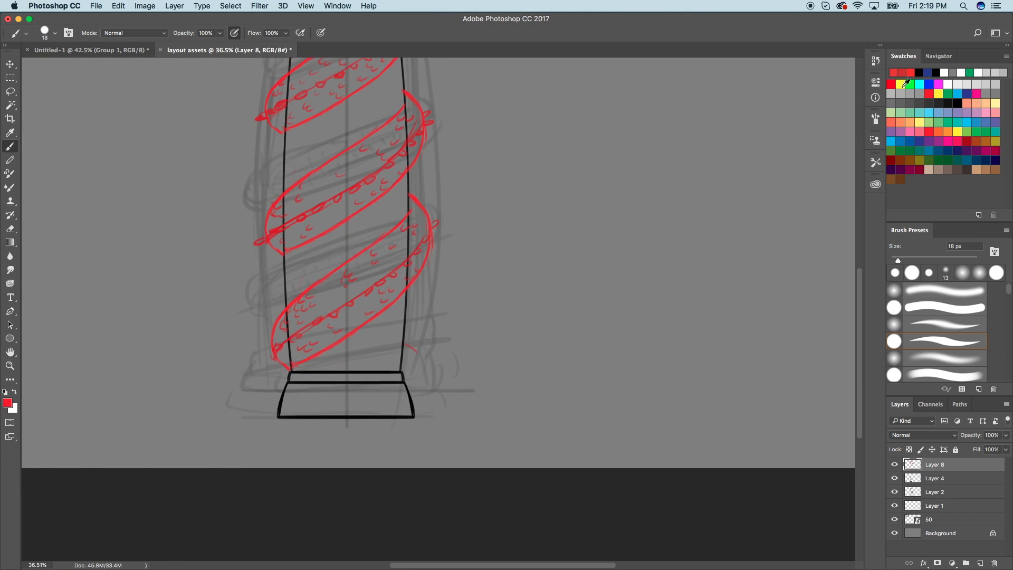
scroll(398, 374, down, 3)
scroll(412, 334, up, 2)
mouse_move(392, 265)
mouse_down()
mouse_move(414, 284)
mouse_move(391, 267)
mouse_move(409, 284)
mouse_move(415, 326)
mouse_up()
mouse_move(412, 286)
mouse_down()
mouse_move(407, 324)
mouse_move(422, 303)
mouse_move(426, 328)
mouse_move(401, 295)
mouse_move(434, 325)
mouse_up()
mouse_move(409, 296)
mouse_down()
mouse_move(425, 335)
mouse_move(387, 363)
mouse_up()
mouse_move(387, 293)
mouse_down()
mouse_move(412, 291)
mouse_move(386, 327)
mouse_move(389, 313)
mouse_move(308, 366)
mouse_move(391, 364)
mouse_move(417, 354)
mouse_move(438, 305)
mouse_up()
drag(395, 273, 429, 313)
key(super+alt+z)
key(super+alt+z)
key(super+alt+z)
key(super+alt+z)
key(super+alt+z)
key(super+alt+z)
key(super+alt+z)
key(super+alt+z)
key(super+alt+z)
key(super+alt+z)
key(super+alt+z)
key(super+alt+z)
key(super+alt+z)
Draw the dragon's tail curling around the column base to a point, with spikes along its ridge and a few scales.
mouse_move(424, 279)
mouse_down()
mouse_move(410, 268)
mouse_move(427, 292)
mouse_up()
drag(396, 254, 436, 321)
mouse_move(418, 287)
mouse_down()
mouse_move(422, 315)
mouse_move(406, 340)
mouse_move(334, 361)
mouse_move(367, 351)
mouse_move(356, 353)
mouse_move(422, 295)
mouse_move(419, 263)
mouse_move(424, 275)
mouse_move(407, 265)
mouse_move(433, 293)
mouse_move(409, 326)
mouse_move(392, 338)
mouse_move(408, 316)
mouse_move(359, 347)
mouse_up()
drag(356, 346, 341, 353)
drag(392, 288, 401, 281)
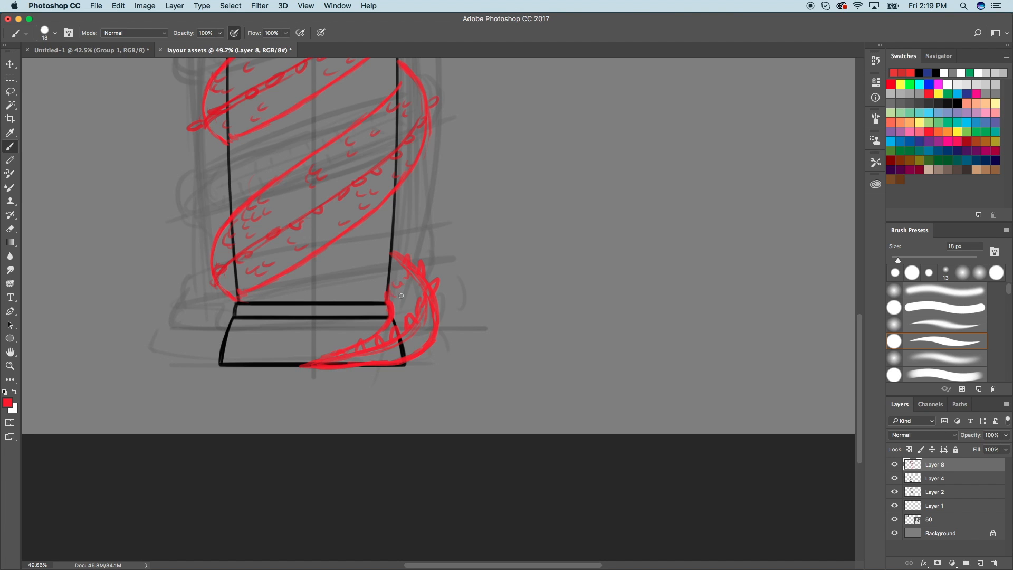
drag(432, 313, 427, 328)
key(super+minus)
key(super+minus)
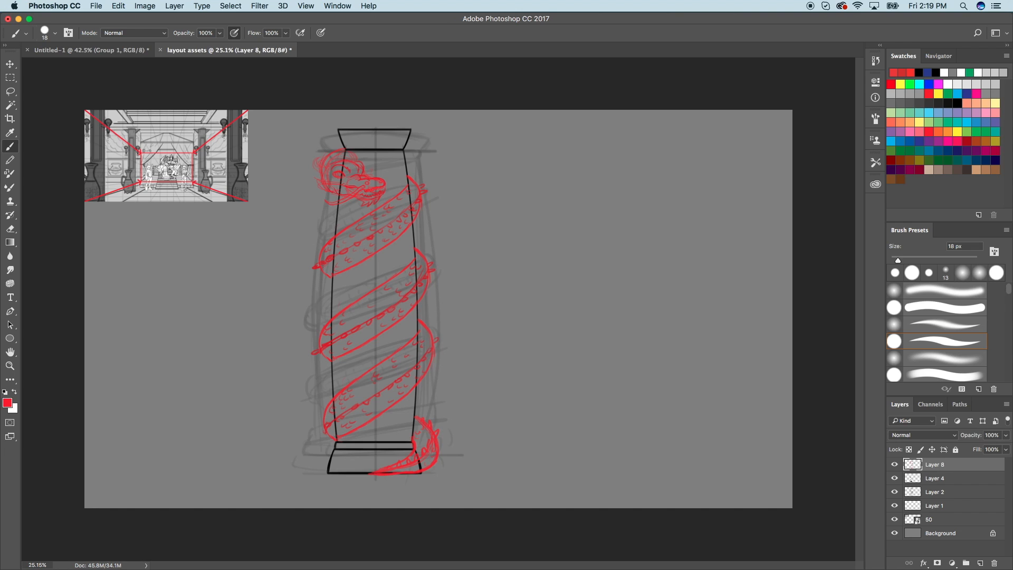
Lock the dragon layer's transparent pixels and fill its line work with black.
click(909, 450)
click(956, 103)
key(alt+BackSpace)
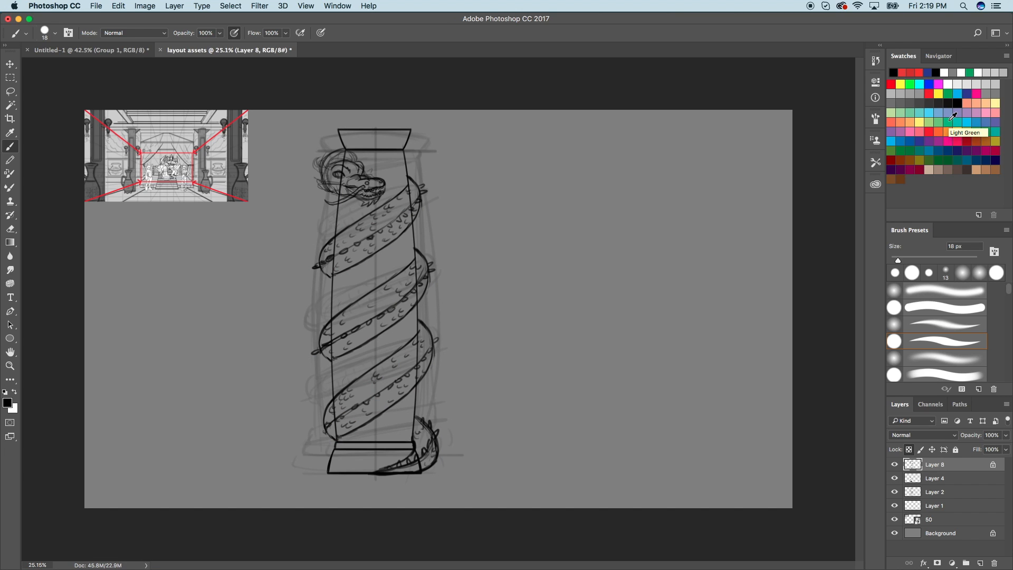
Hide the rough sketch layers, Layer 1 and Layer 2, leaving the clean column and dragon line work showing.
click(895, 478)
click(895, 478)
click(894, 505)
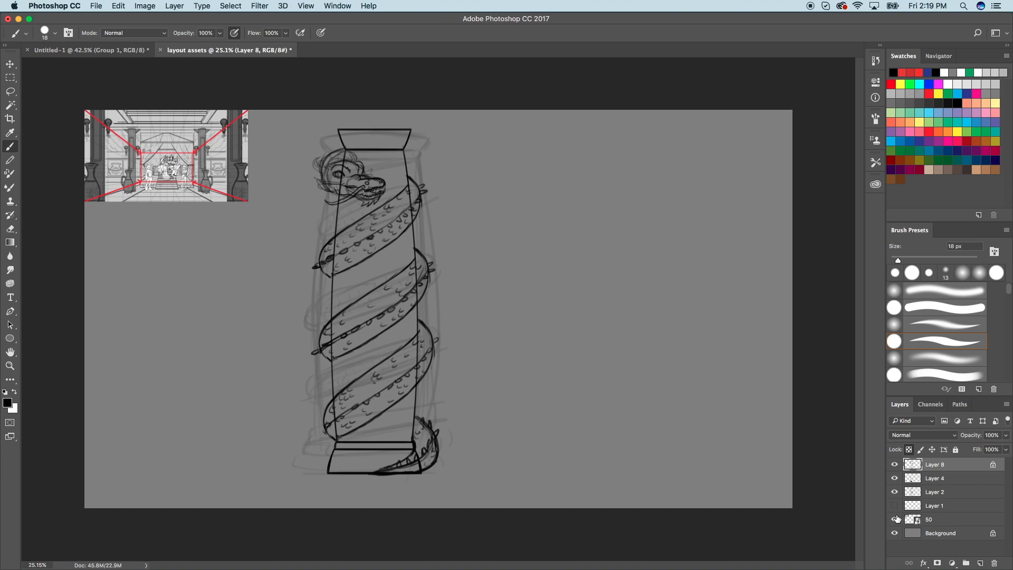
click(896, 492)
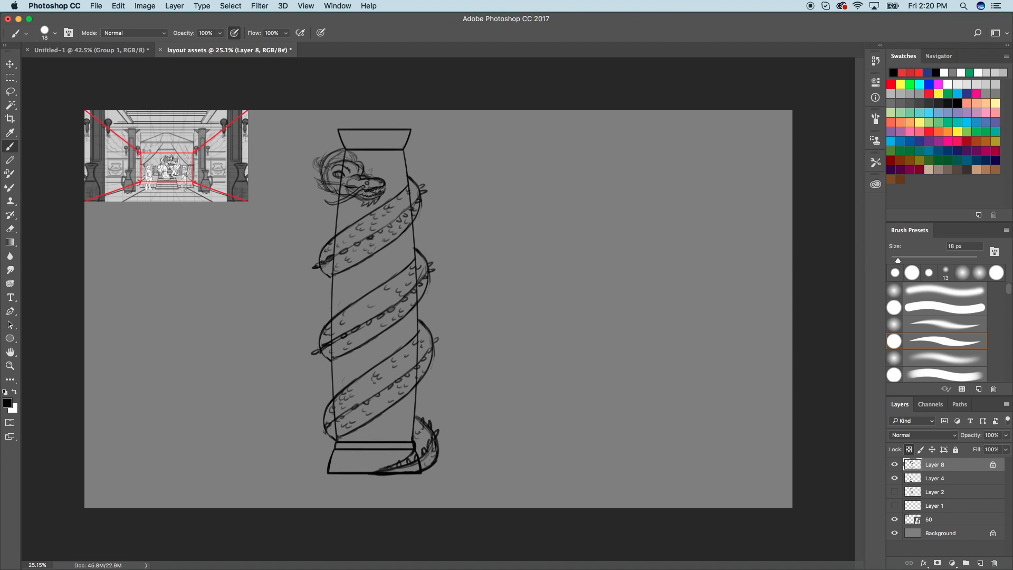
Examine the palace hall columns, round lanterns and wooden interiors on the Untitled-1 reference board.
click(89, 50)
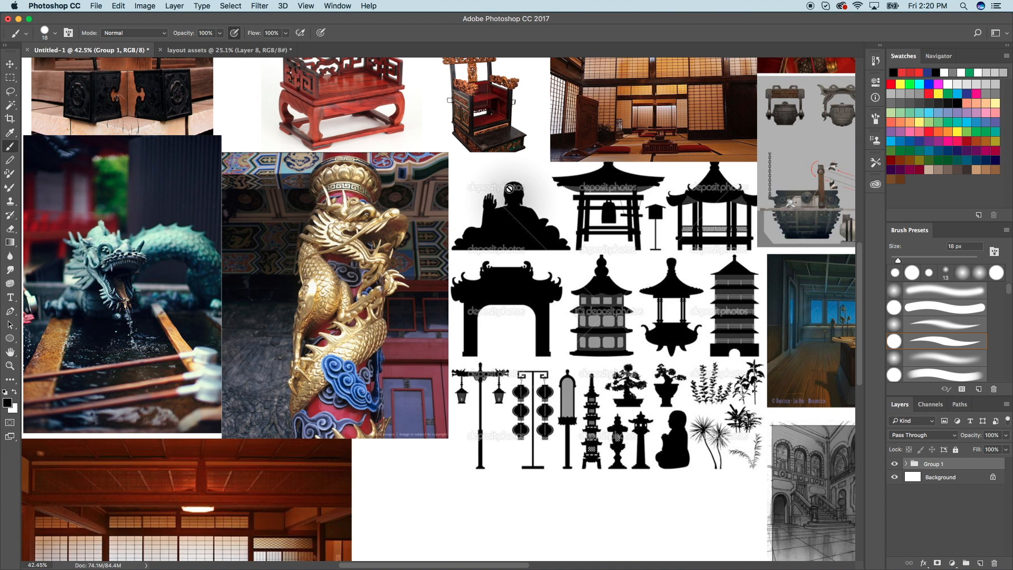
scroll(546, 266, up, 5)
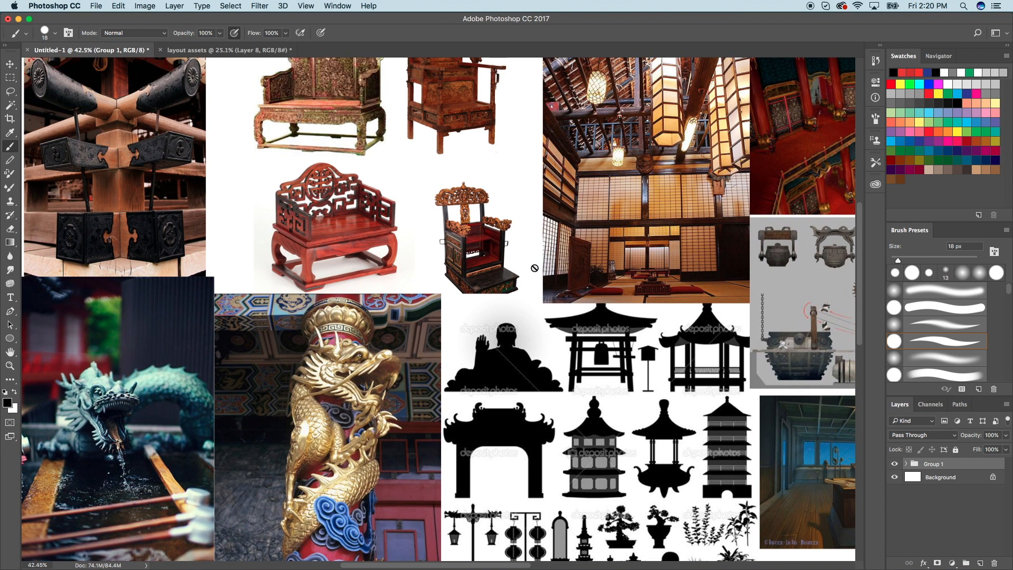
scroll(536, 267, right, 3)
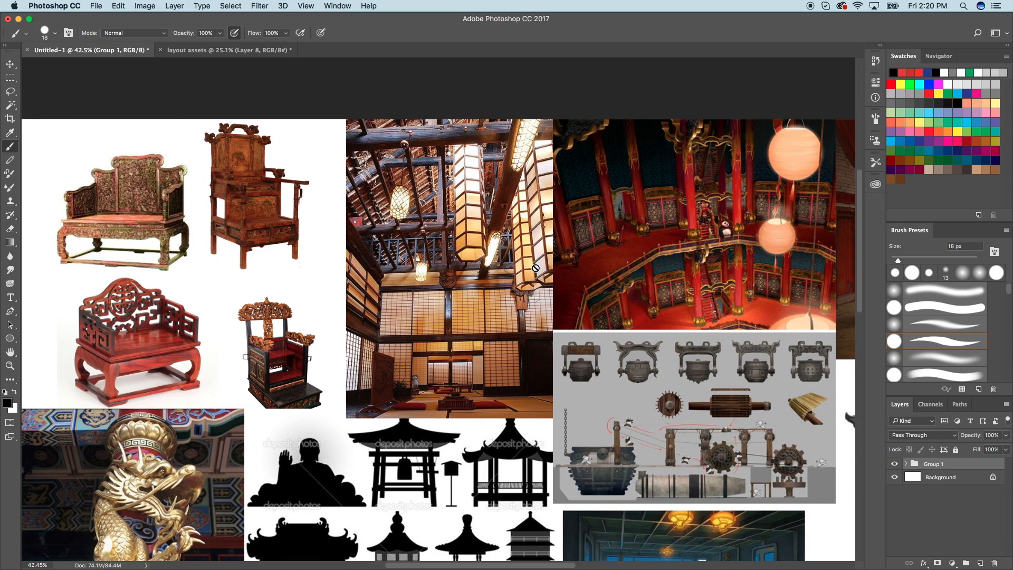
scroll(536, 268, right, 2)
scroll(536, 268, up, 3)
scroll(536, 268, right, 2)
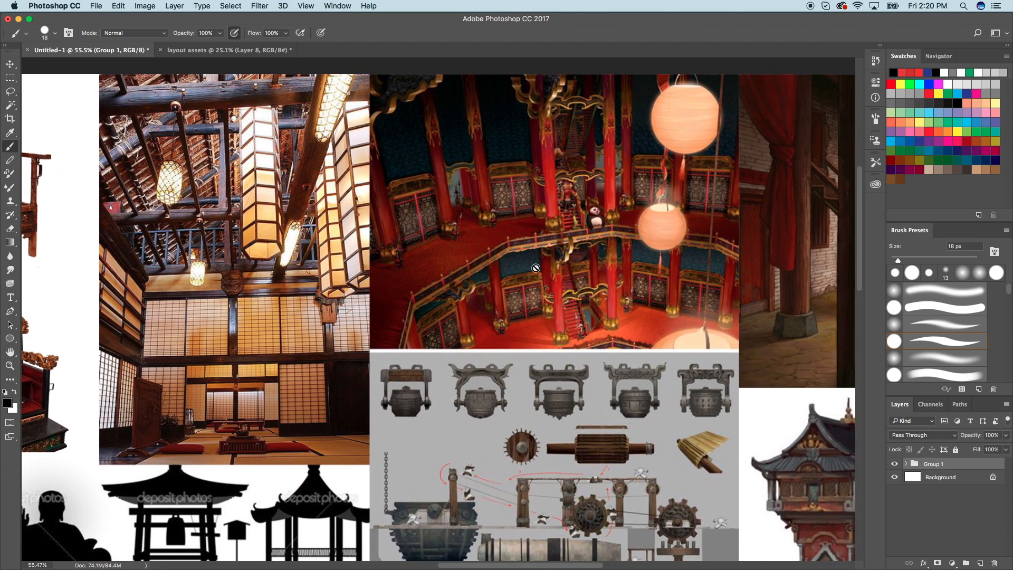
scroll(528, 319, up, 2)
scroll(591, 246, down, 1)
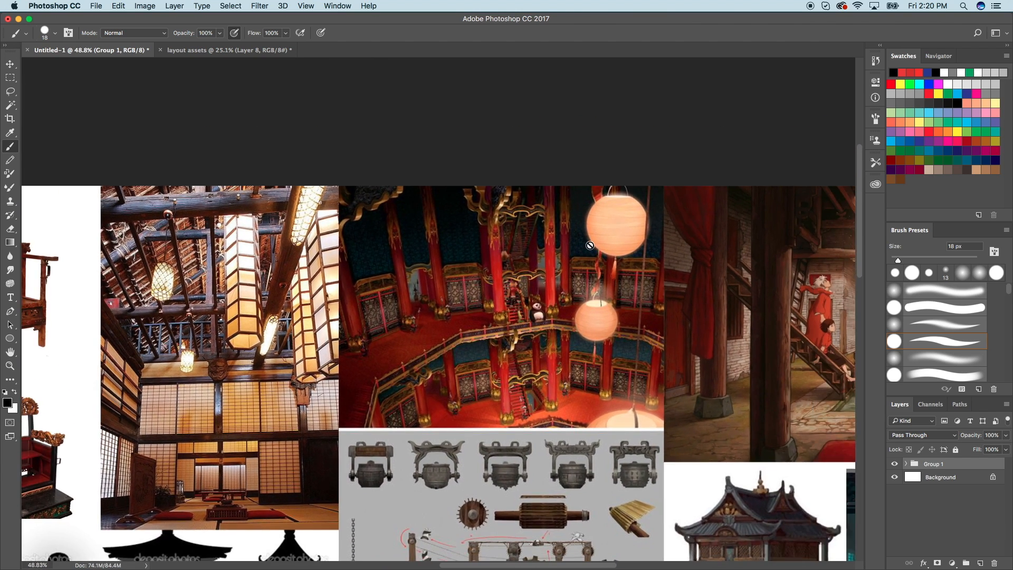
scroll(590, 246, right, 2)
scroll(590, 246, down, 1)
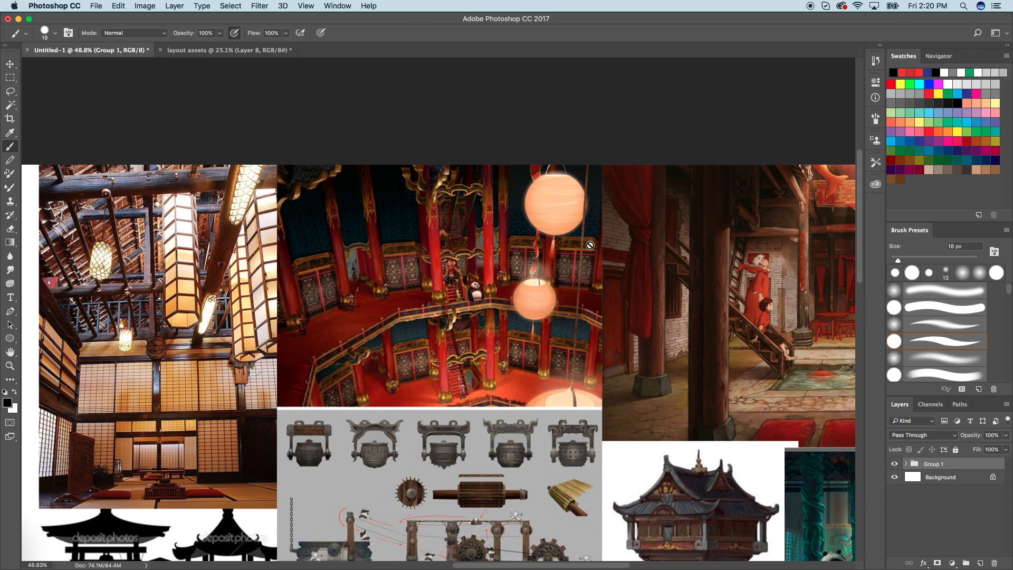
scroll(440, 296, up, 3)
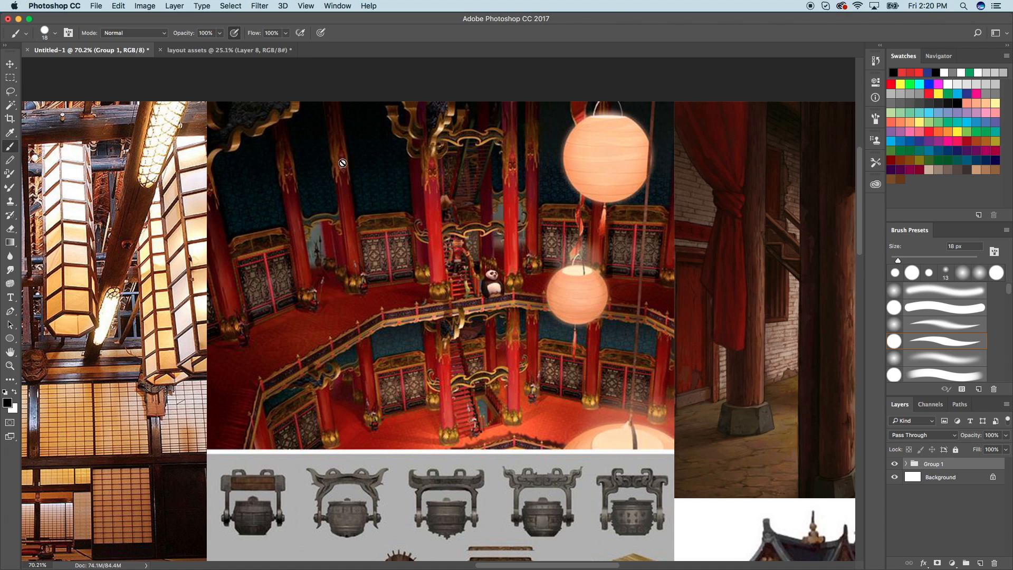
Examine the architectural silhouettes, golden dragon pillar and dragon fountain references, and return to the layout assets document.
scroll(517, 186, down, 1)
scroll(506, 199, down, 1)
scroll(502, 203, down, 10)
scroll(491, 208, left, 5)
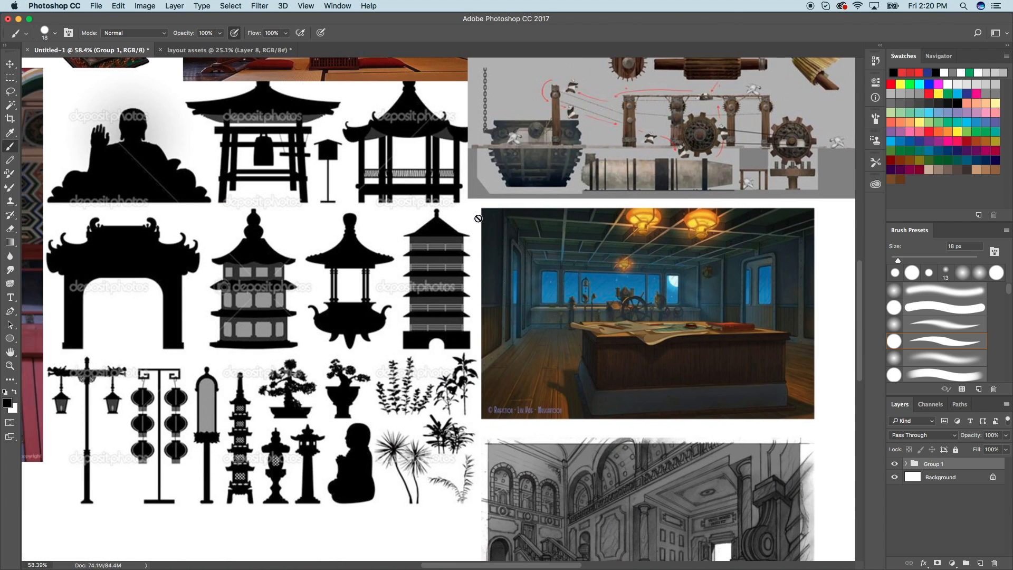
scroll(478, 218, left, 10)
scroll(478, 218, up, 2)
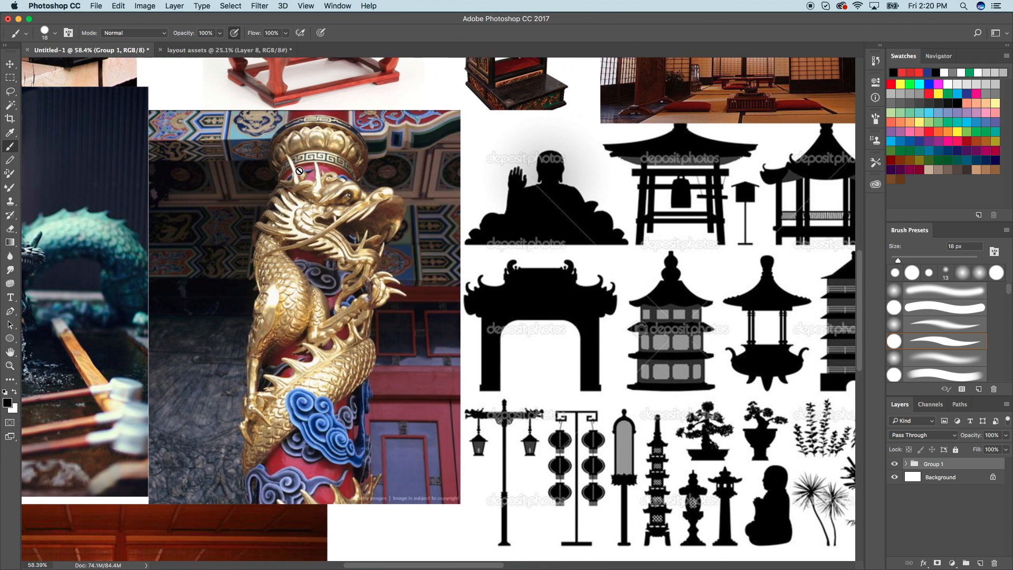
scroll(299, 171, down, 2)
scroll(299, 171, left, 2)
scroll(377, 162, left, 8)
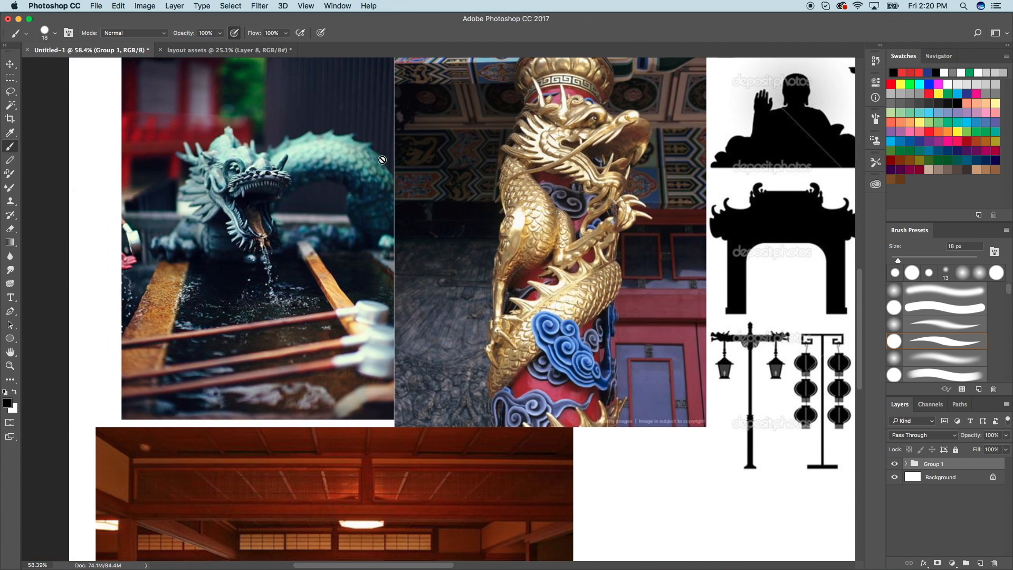
scroll(382, 159, down, 6)
scroll(382, 160, right, 3)
scroll(382, 159, up, 2)
scroll(382, 160, right, 3)
scroll(355, 242, up, 2)
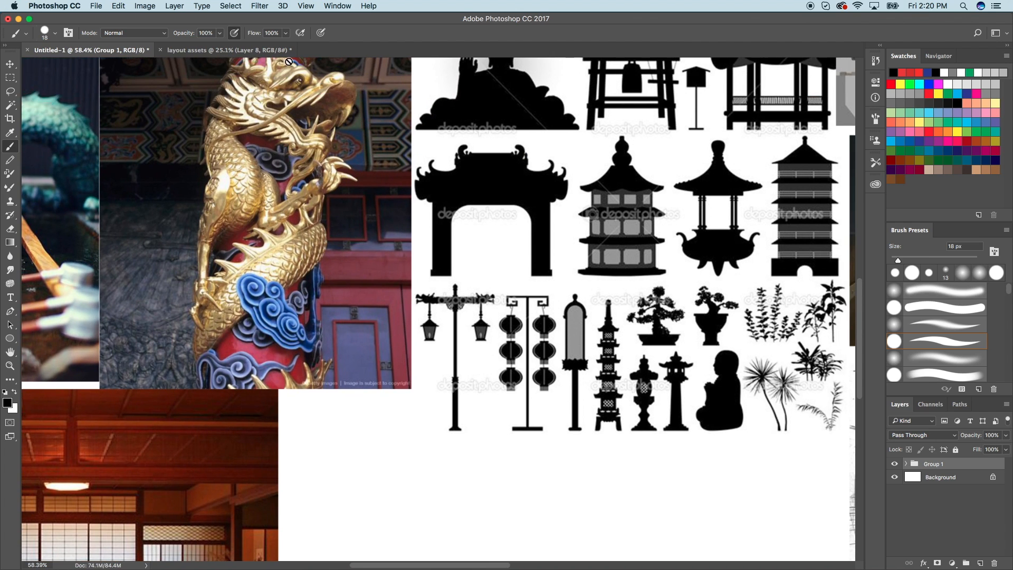
click(263, 52)
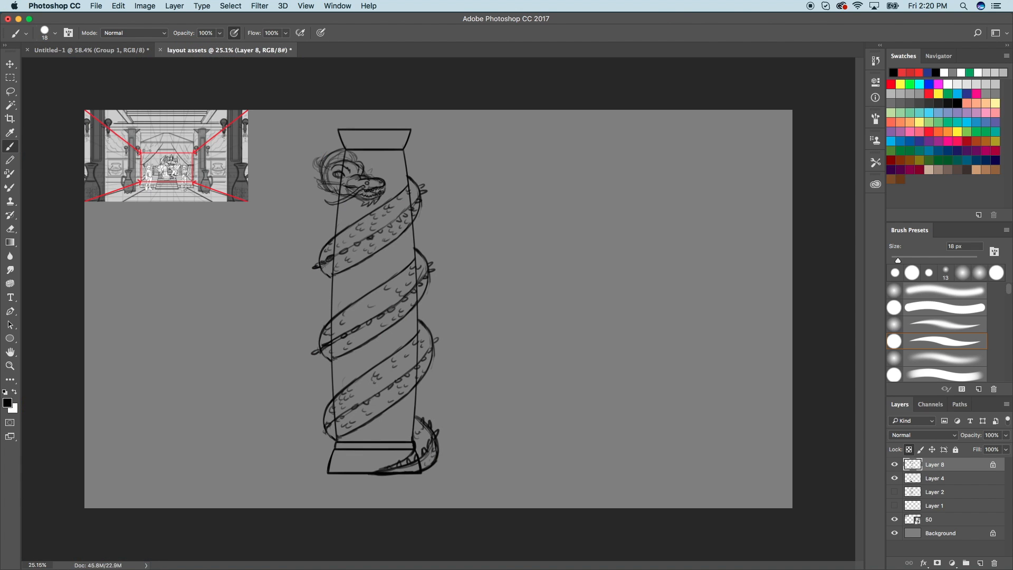
Add a new layer above the dragon line art and set up a red 16 px brush for the column ornament.
click(894, 478)
click(895, 478)
click(931, 479)
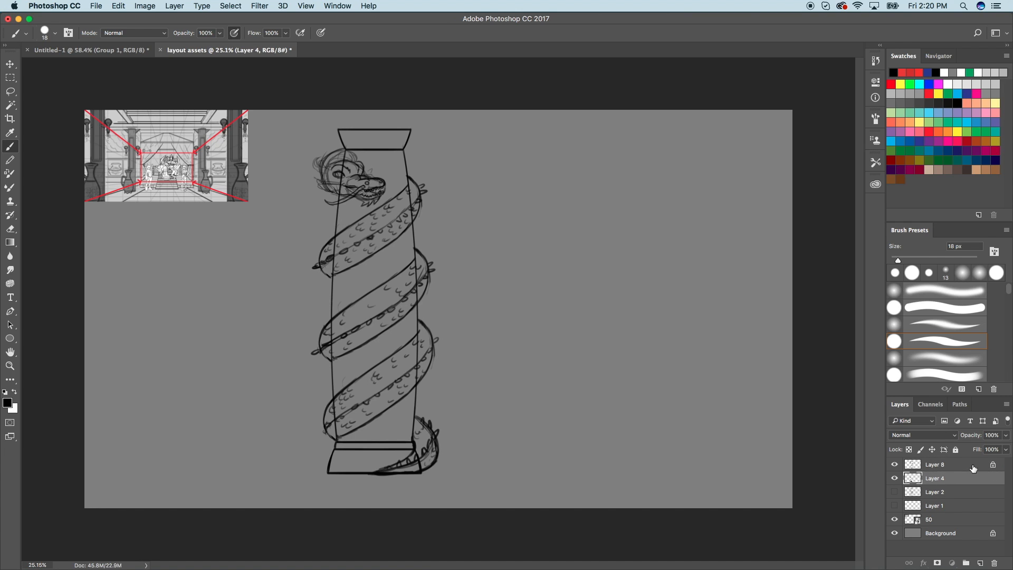
shift+click(977, 470)
click(976, 466)
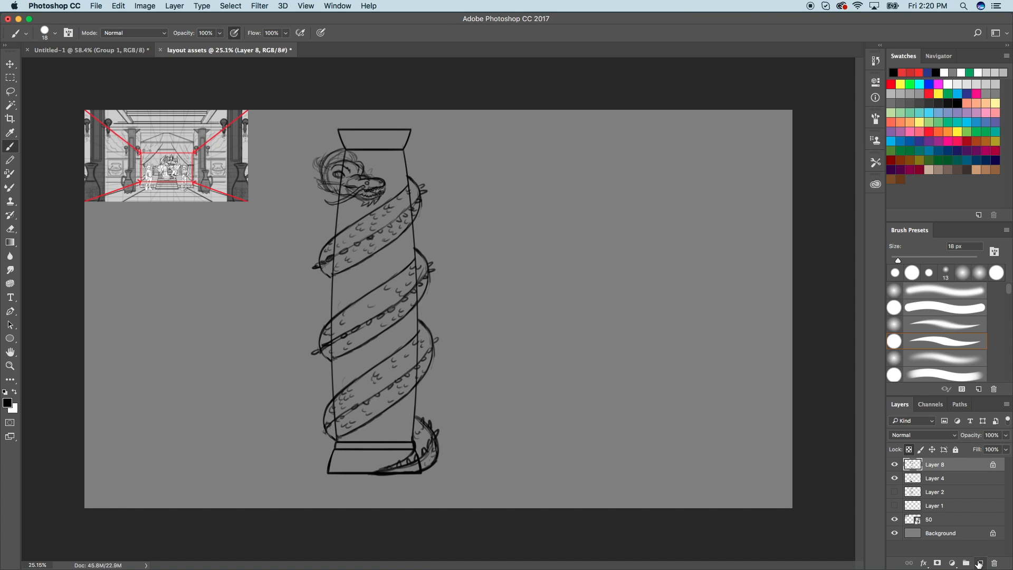
click(980, 562)
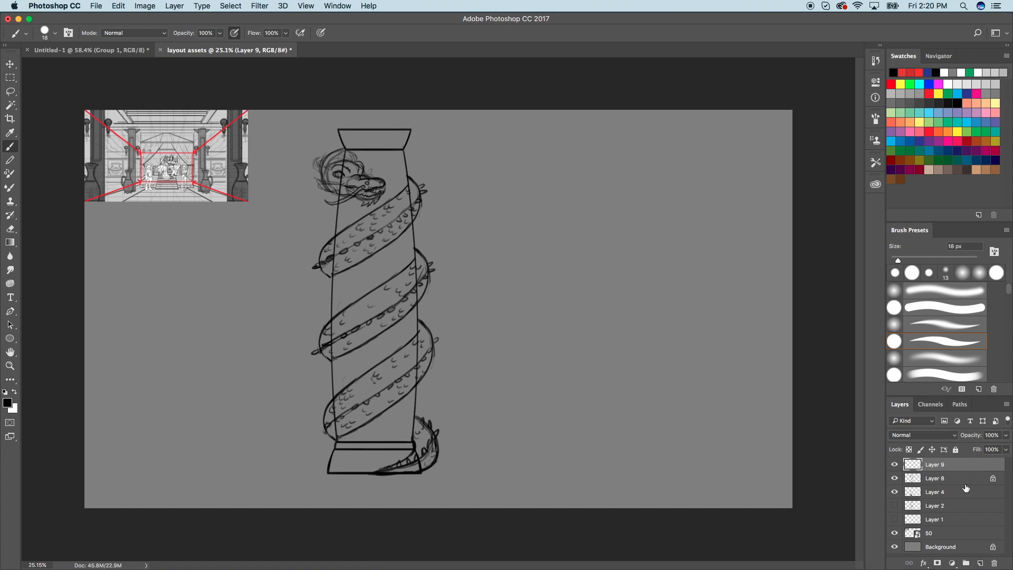
click(903, 72)
scroll(412, 150, up, 5)
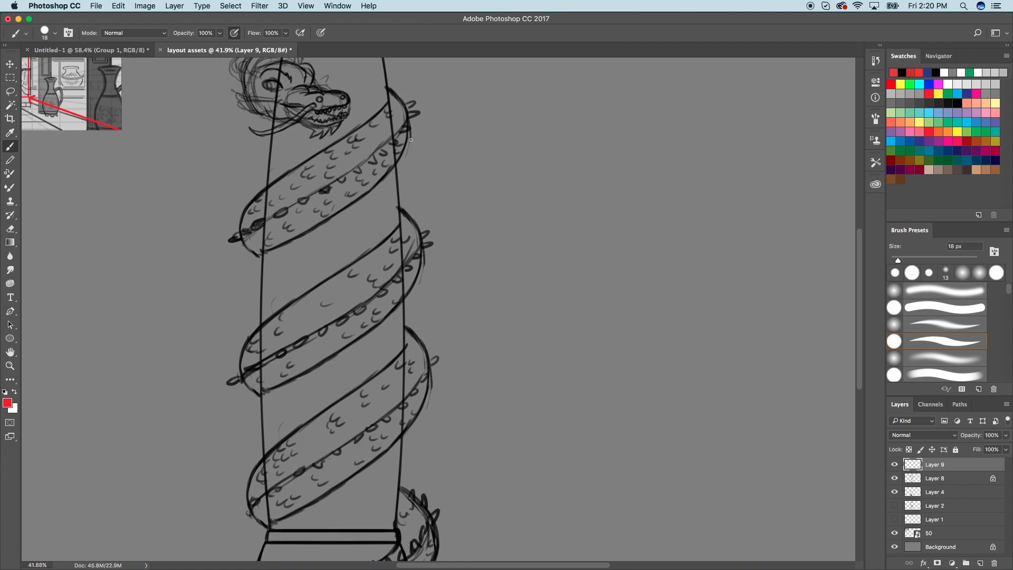
scroll(413, 149, up, 4)
drag(899, 262, 898, 262)
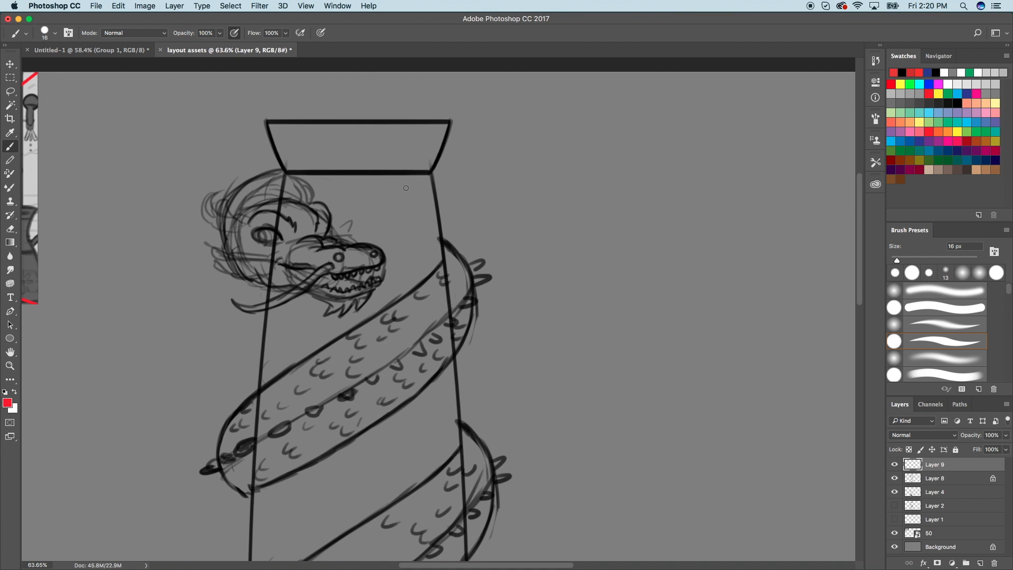
Study the petal capital and patterned band on the golden dragon pillar photo, and return to the column drawing.
click(90, 49)
scroll(289, 170, up, 2)
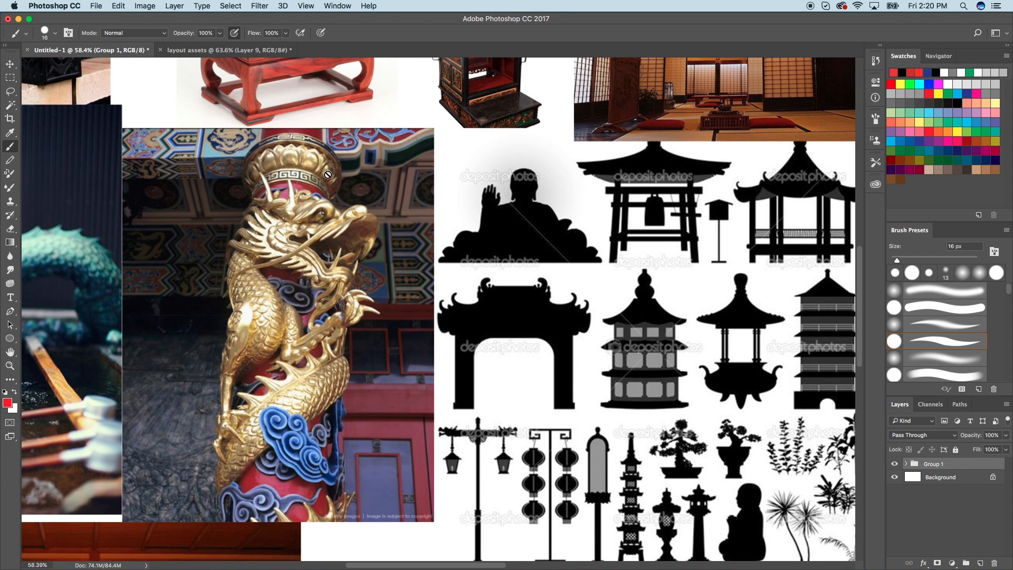
scroll(441, 308, up, 4)
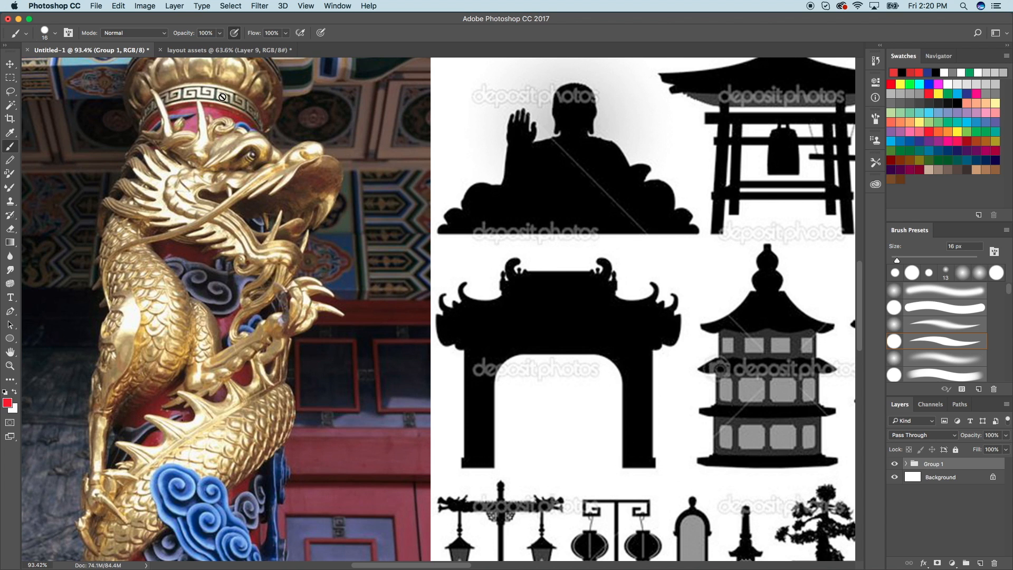
scroll(233, 88, up, 4)
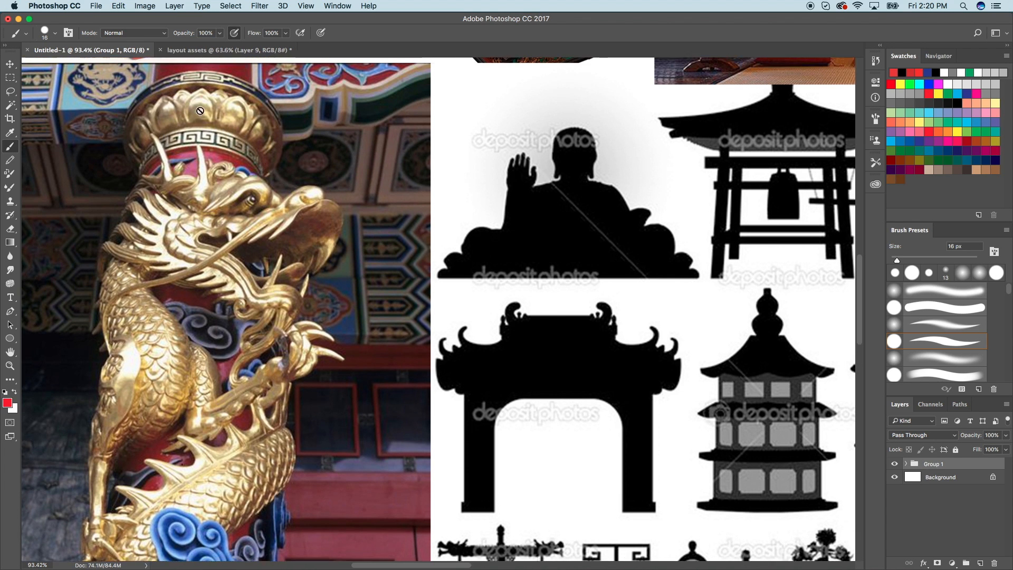
scroll(246, 127, left, 5)
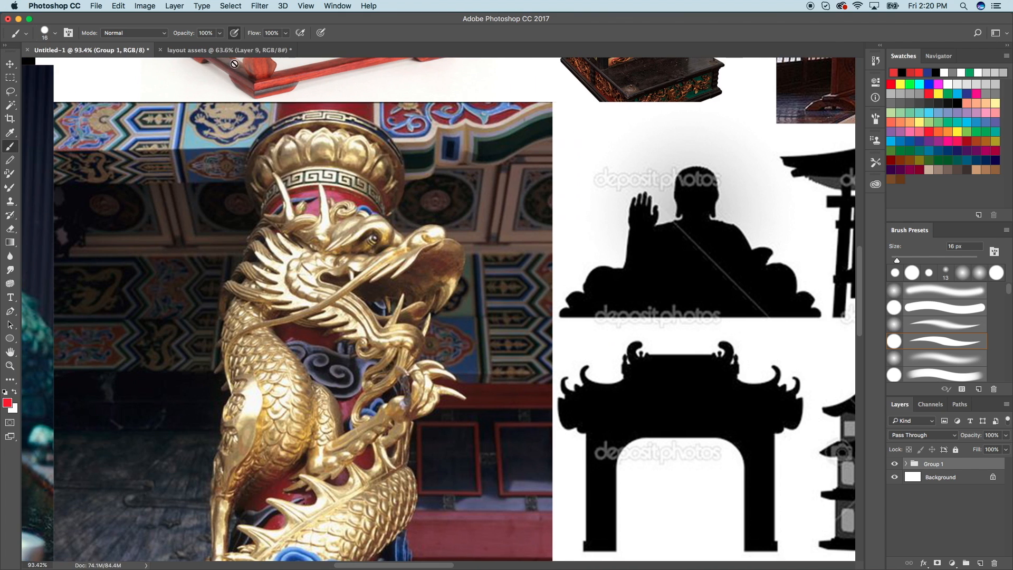
click(240, 50)
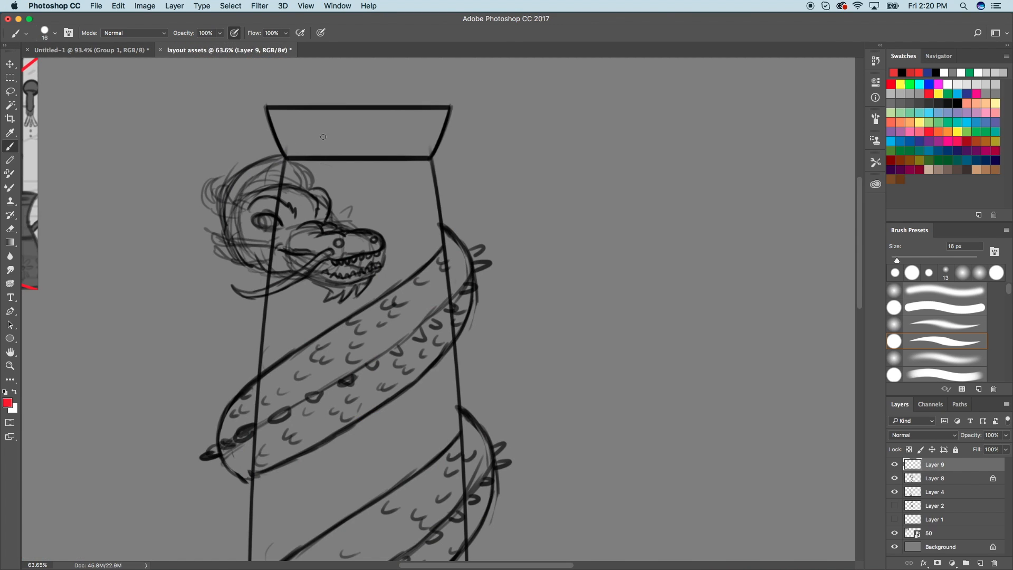
key(ctrl+Tab)
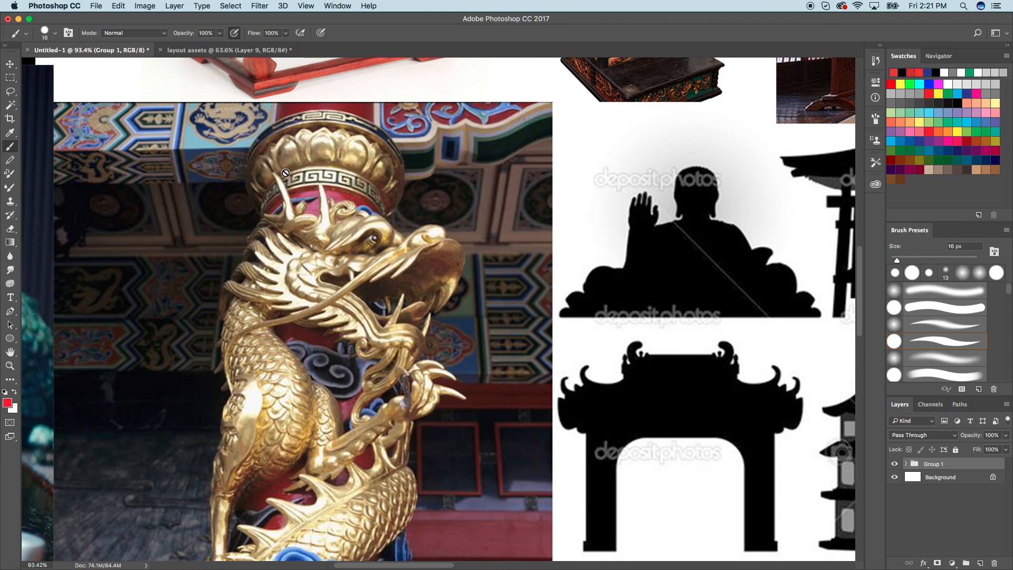
click(283, 50)
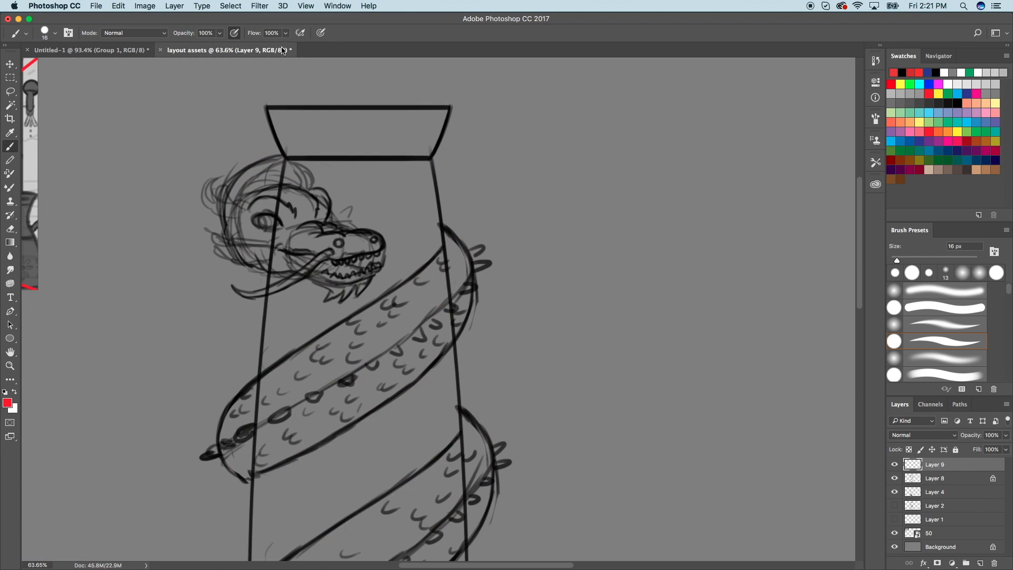
Draw a row of pointed red lotus petals across the column's capital with a line along their base.
mouse_move(270, 115)
mouse_down()
mouse_move(307, 152)
mouse_move(270, 116)
mouse_move(284, 154)
mouse_up()
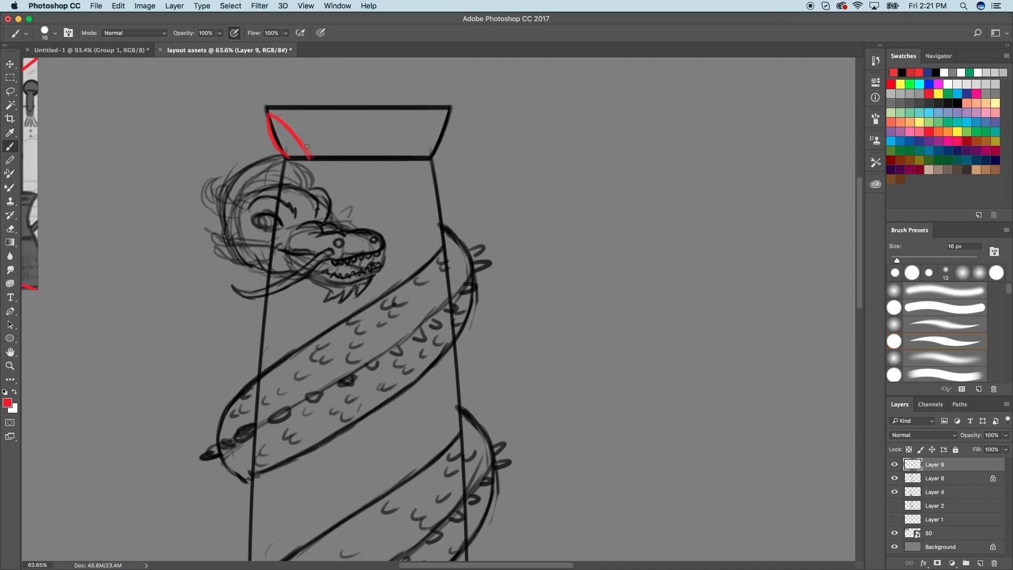
mouse_move(312, 158)
mouse_down()
mouse_move(318, 108)
mouse_move(338, 150)
mouse_up()
mouse_move(320, 108)
mouse_down()
mouse_move(313, 148)
mouse_move(338, 159)
mouse_move(363, 111)
mouse_move(376, 155)
mouse_move(362, 158)
mouse_move(381, 155)
mouse_move(397, 116)
mouse_move(382, 145)
mouse_move(410, 111)
mouse_move(397, 158)
mouse_up()
drag(418, 108, 410, 151)
mouse_move(446, 117)
mouse_down()
mouse_move(425, 152)
mouse_move(304, 156)
mouse_up()
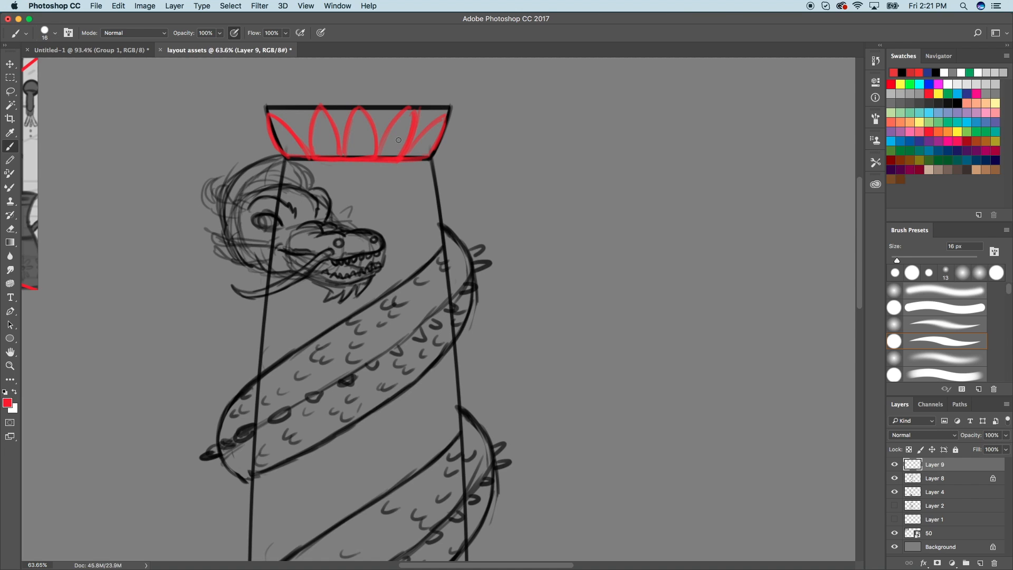
Draw a red band beneath the capital and fill it with a blocky pattern modelled on the reference pillar.
mouse_move(313, 172)
mouse_down()
mouse_move(435, 170)
mouse_move(416, 173)
mouse_up()
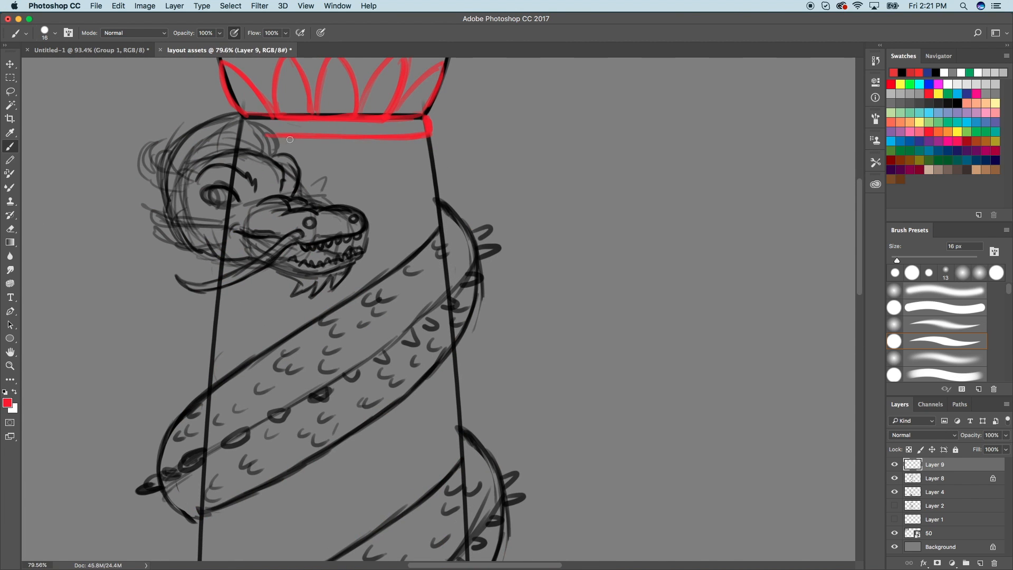
drag(279, 140, 375, 140)
click(144, 50)
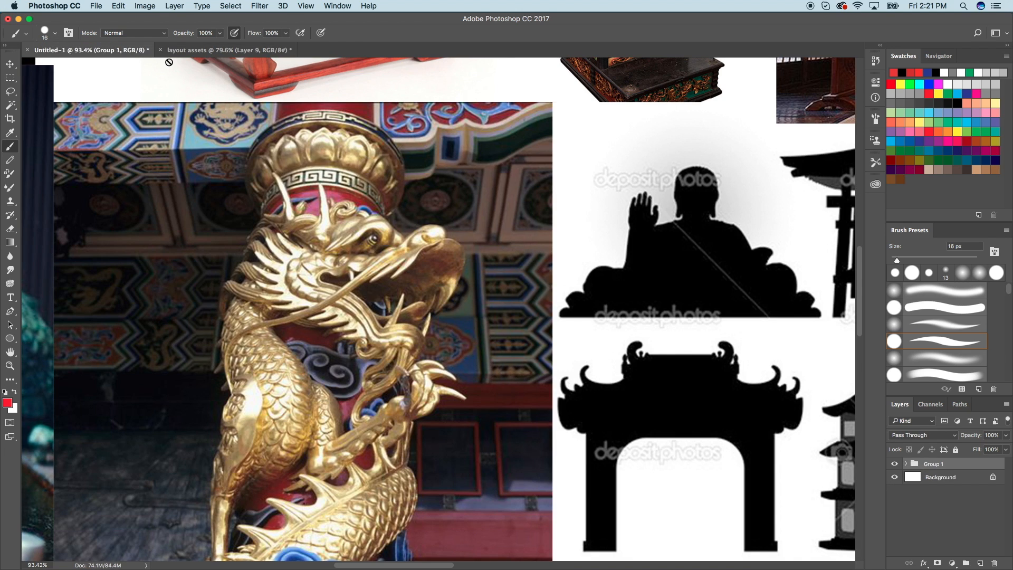
click(239, 51)
scroll(405, 147, up, 1)
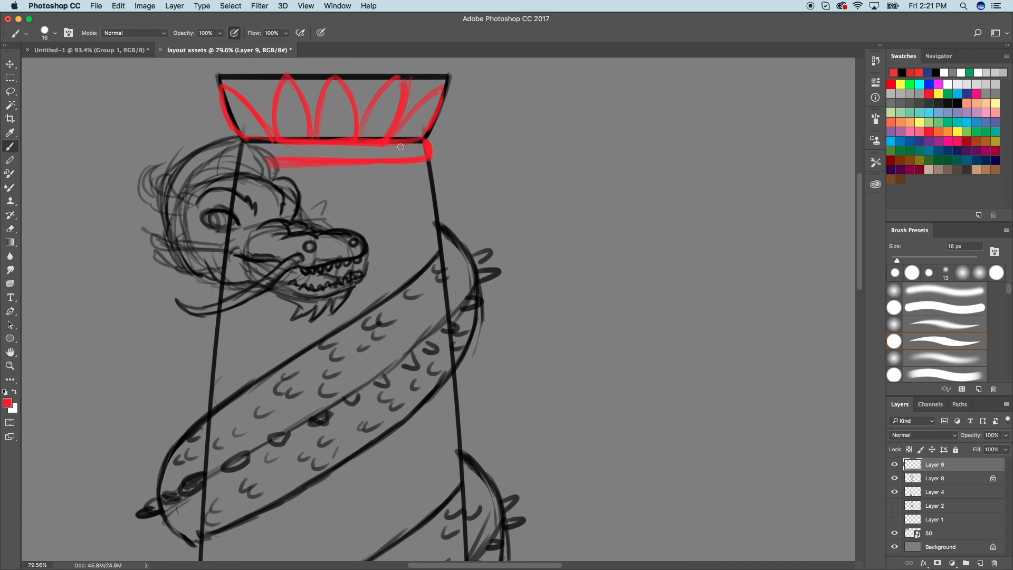
mouse_move(270, 149)
mouse_down()
mouse_move(295, 146)
mouse_move(347, 159)
mouse_move(354, 148)
mouse_move(374, 158)
mouse_move(435, 150)
mouse_up()
mouse_move(281, 163)
mouse_down()
mouse_move(425, 163)
mouse_move(390, 196)
mouse_move(398, 220)
mouse_move(436, 250)
mouse_up()
Sketch red strands hanging from the patterned band down the column shaft beside the dragon's head.
drag(370, 172, 349, 221)
drag(319, 174, 319, 213)
mouse_move(378, 168)
mouse_down()
mouse_move(399, 195)
mouse_move(374, 166)
mouse_move(412, 233)
mouse_up()
drag(400, 197, 432, 254)
drag(372, 167, 349, 219)
drag(362, 173, 332, 229)
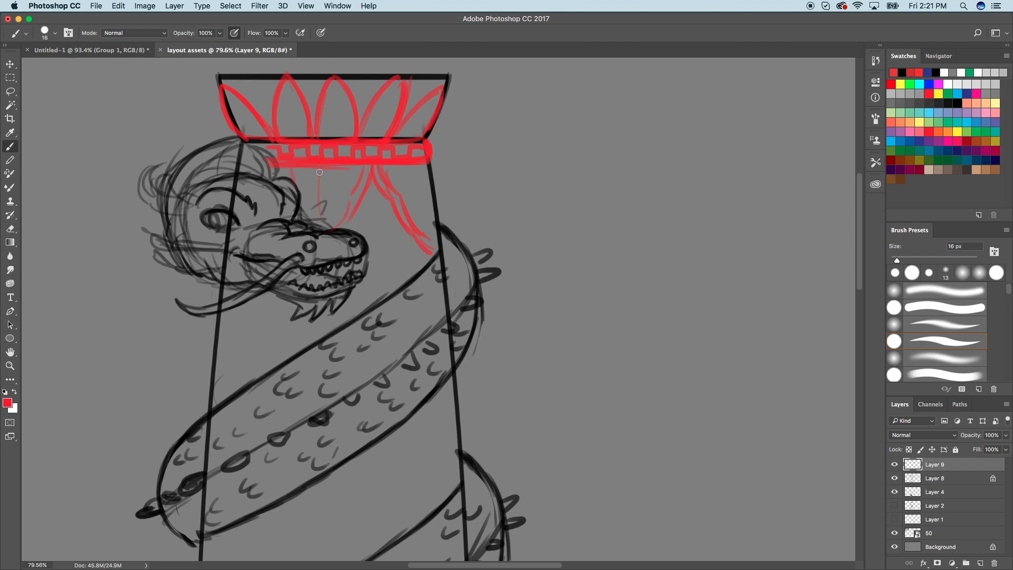
mouse_move(288, 166)
mouse_down()
mouse_move(422, 165)
mouse_move(283, 169)
mouse_up()
mouse_move(368, 175)
mouse_down()
mouse_move(331, 231)
mouse_move(341, 231)
mouse_up()
drag(302, 169, 304, 195)
Draw a red blocky meander pattern along the narrow band above the column's base.
scroll(276, 207, down, 8)
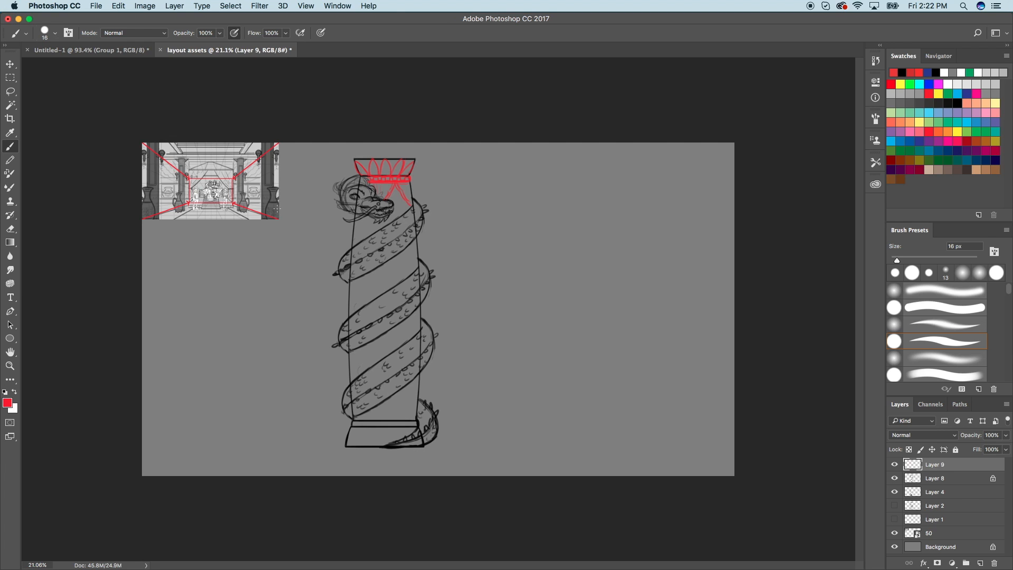
scroll(277, 209, up, 3)
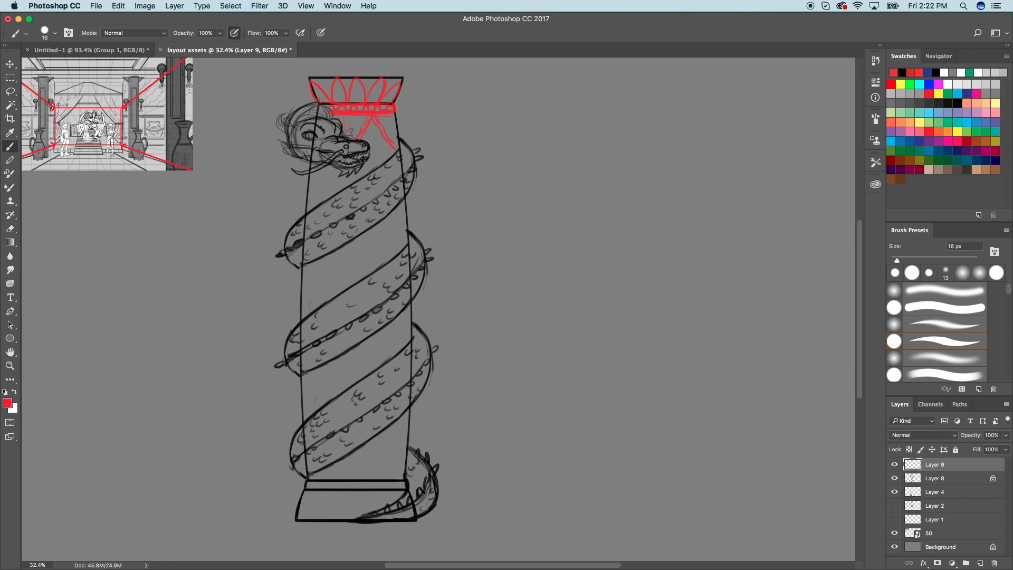
scroll(438, 308, down, 3)
scroll(438, 308, up, 3)
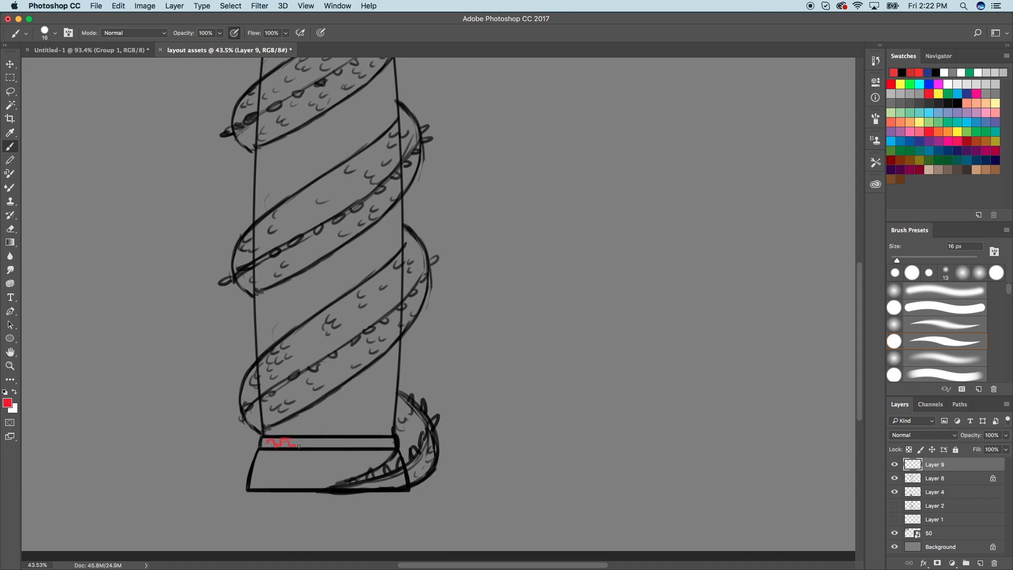
key(alt+super+z)
key(alt+super+z)
scroll(284, 443, up, 3)
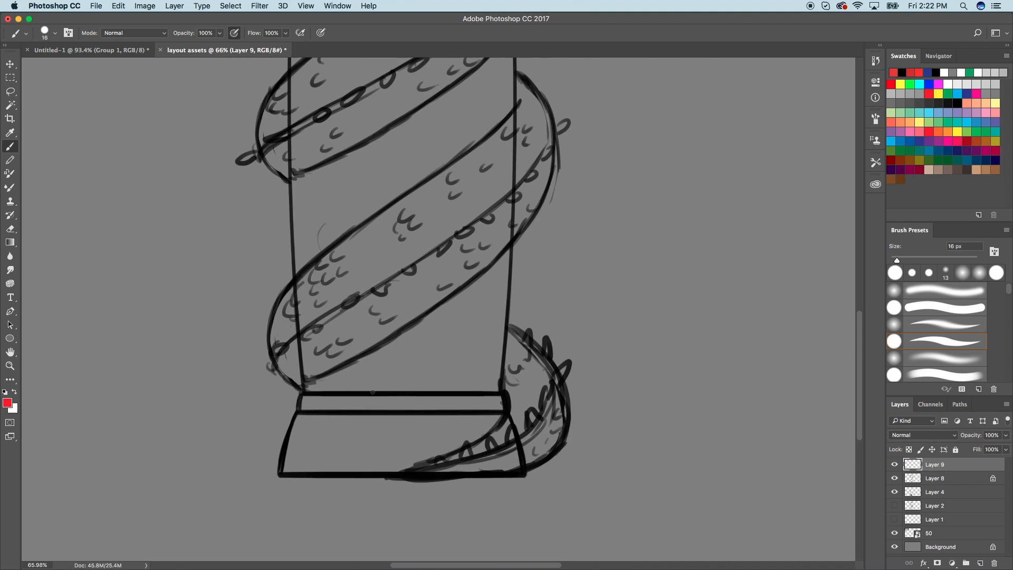
mouse_move(298, 403)
mouse_down()
mouse_move(334, 397)
mouse_move(337, 407)
mouse_move(370, 409)
mouse_move(395, 400)
mouse_move(400, 411)
mouse_move(455, 399)
mouse_move(505, 406)
mouse_up()
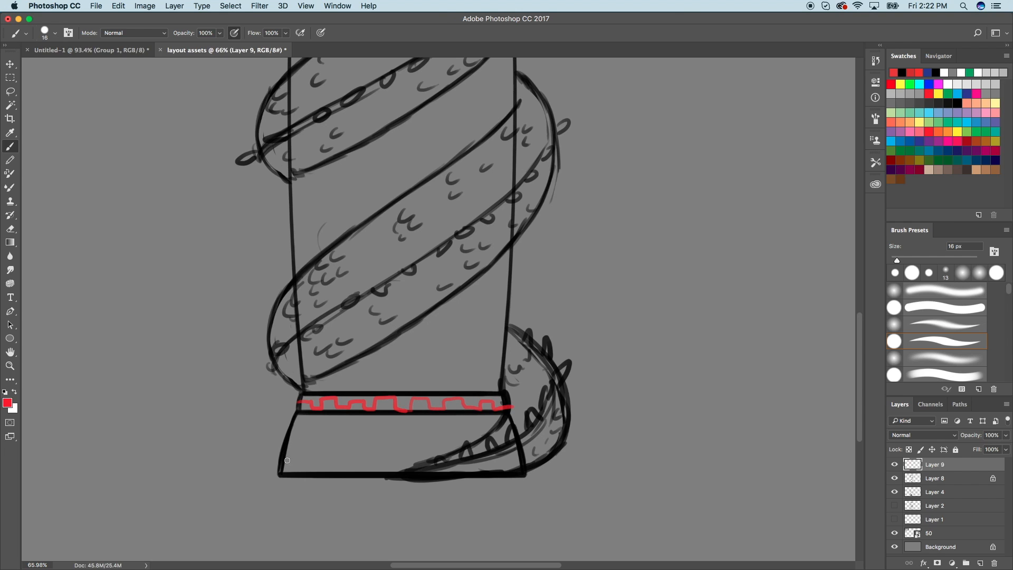
Draw a row of pointed red lotus petals across the column's base, echoing the petals on the capital.
mouse_move(281, 463)
mouse_down()
mouse_move(313, 412)
mouse_move(328, 465)
mouse_up()
drag(354, 410, 331, 460)
key(super+minus)
scroll(379, 415, up, 10)
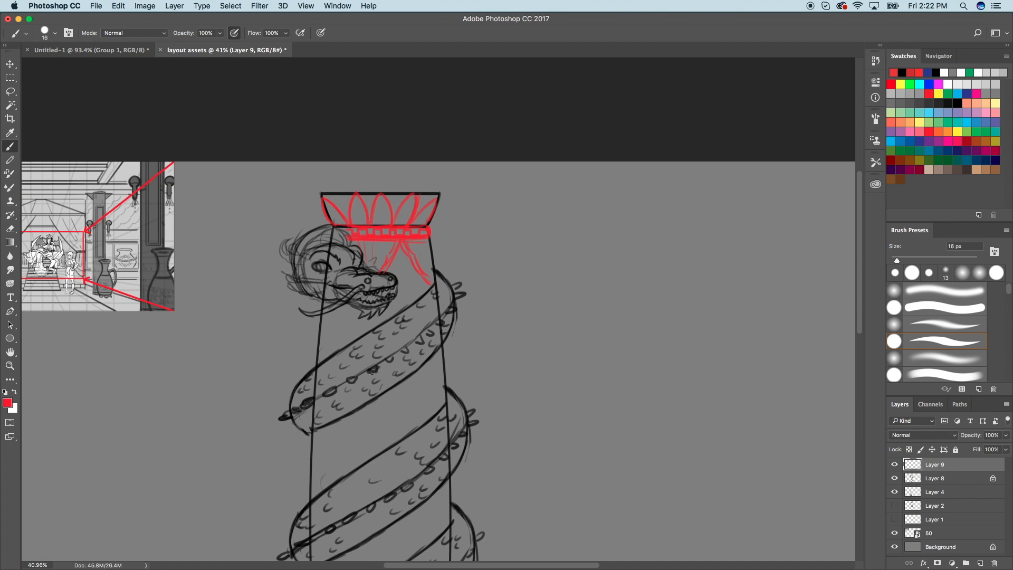
scroll(374, 342, down, 12)
key(super+equal)
scroll(293, 193, up, 5)
mouse_move(294, 226)
mouse_down()
mouse_move(320, 270)
mouse_move(339, 230)
mouse_move(326, 260)
mouse_move(353, 237)
mouse_move(348, 225)
mouse_move(371, 271)
mouse_move(386, 230)
mouse_move(402, 270)
mouse_move(434, 250)
mouse_up()
Sketch red strands rising from both sides of the base band up the lower column shaft.
mouse_move(360, 200)
mouse_down()
mouse_move(451, 88)
mouse_move(379, 207)
mouse_move(382, 168)
mouse_move(430, 100)
mouse_up()
scroll(314, 238, up, 5)
drag(285, 251, 316, 311)
drag(239, 163, 298, 274)
scroll(327, 286, down, 3)
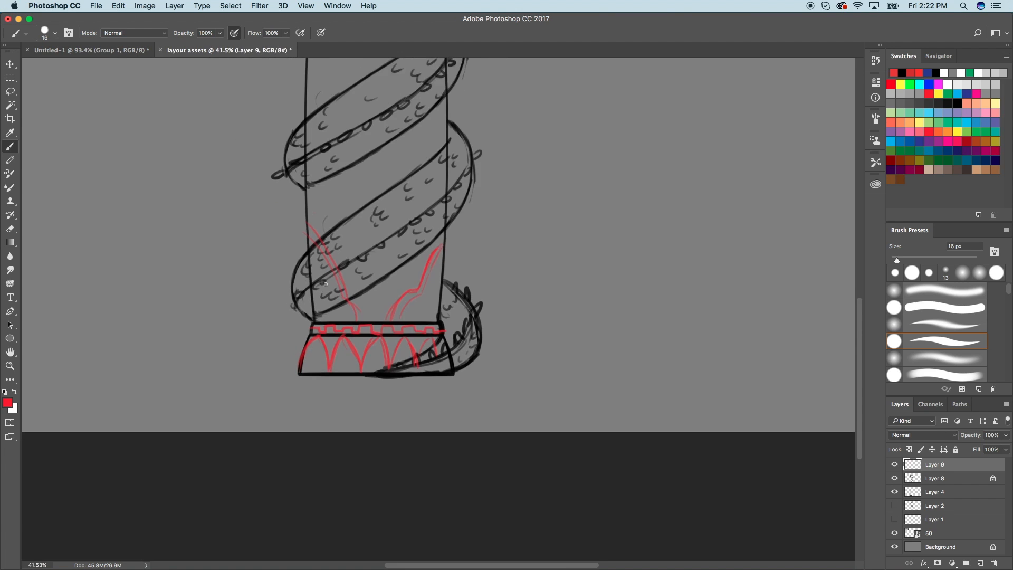
scroll(327, 286, up, 8)
scroll(326, 286, down, 4)
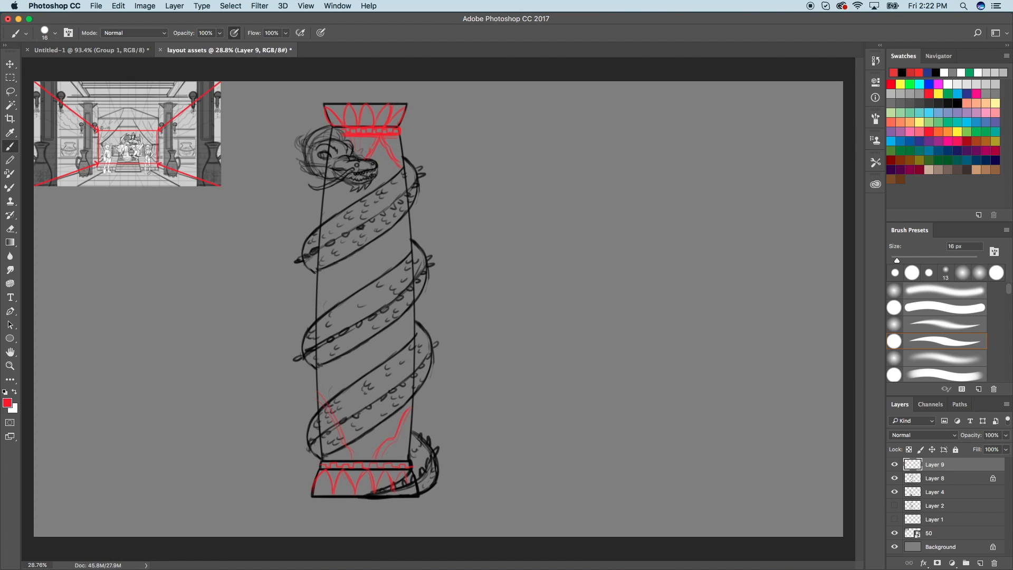
Look over the reference board, from the golden dragon pillar and building silhouettes to the red lantern hall.
click(137, 47)
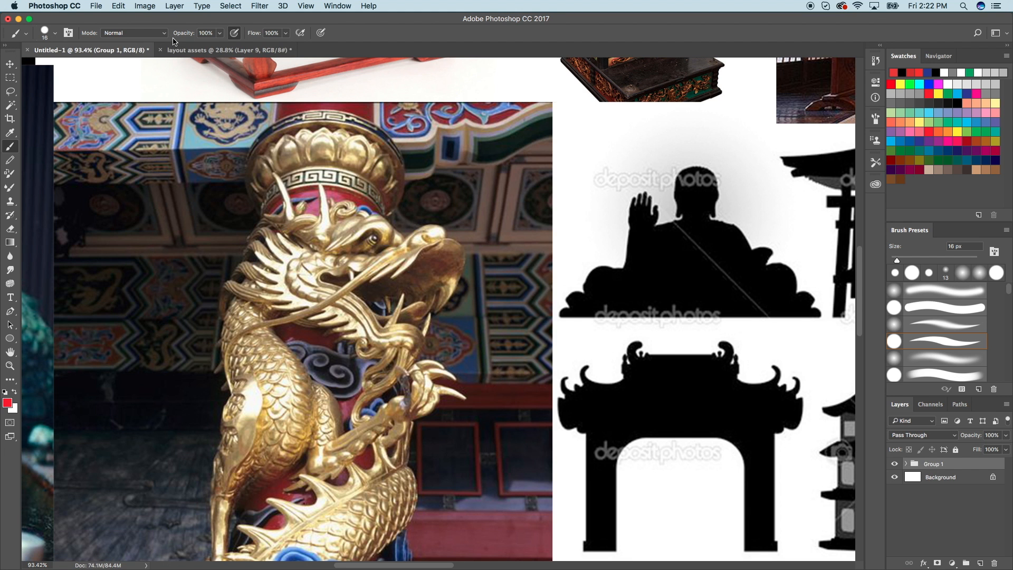
scroll(172, 41, down, 5)
scroll(607, 221, down, 3)
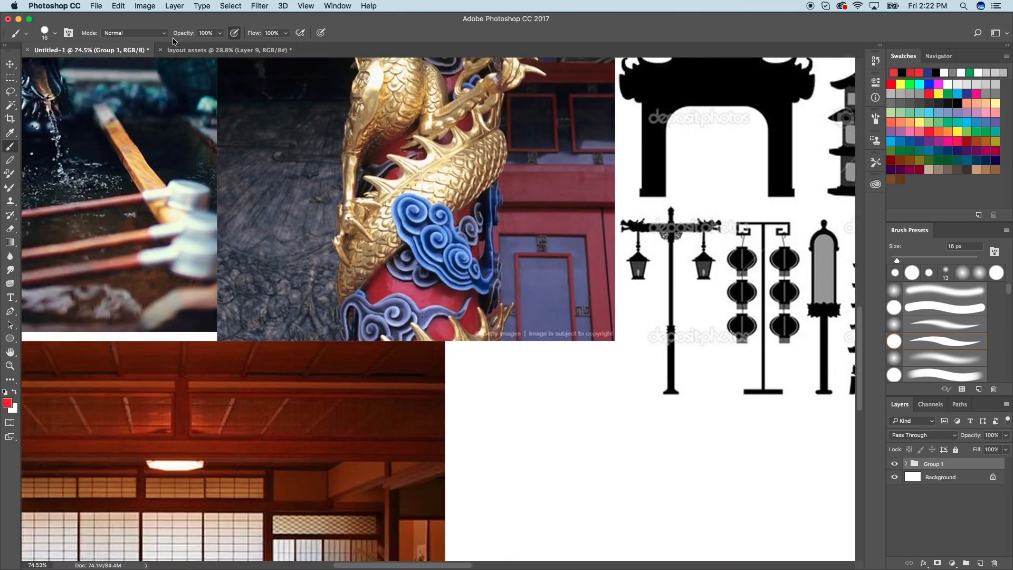
scroll(607, 222, left, 4)
scroll(607, 222, down, 5)
scroll(607, 222, right, 5)
scroll(608, 223, right, 8)
scroll(609, 222, up, 6)
scroll(609, 222, up, 10)
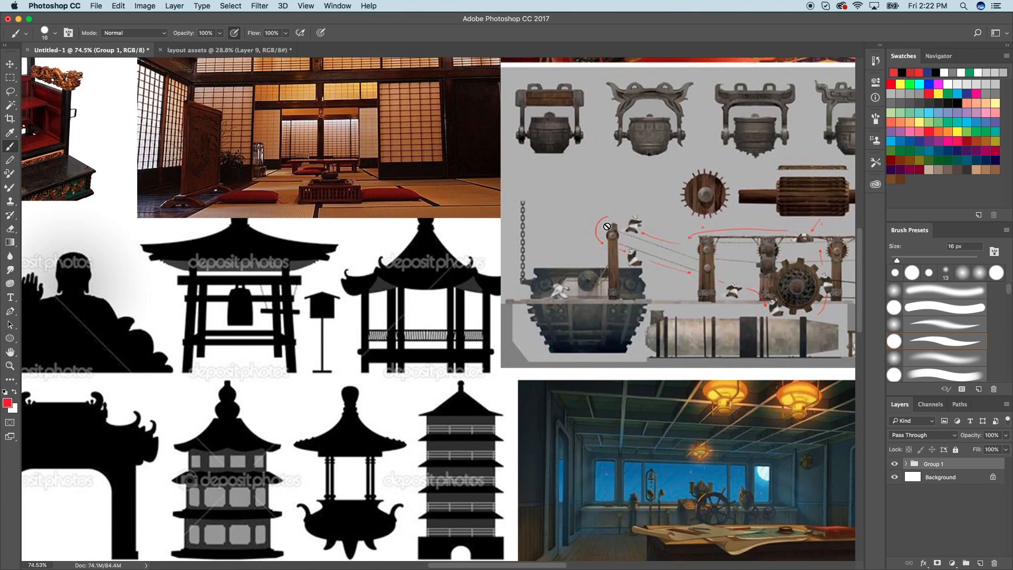
scroll(606, 229, up, 3)
scroll(607, 228, down, 4)
scroll(605, 232, down, 3)
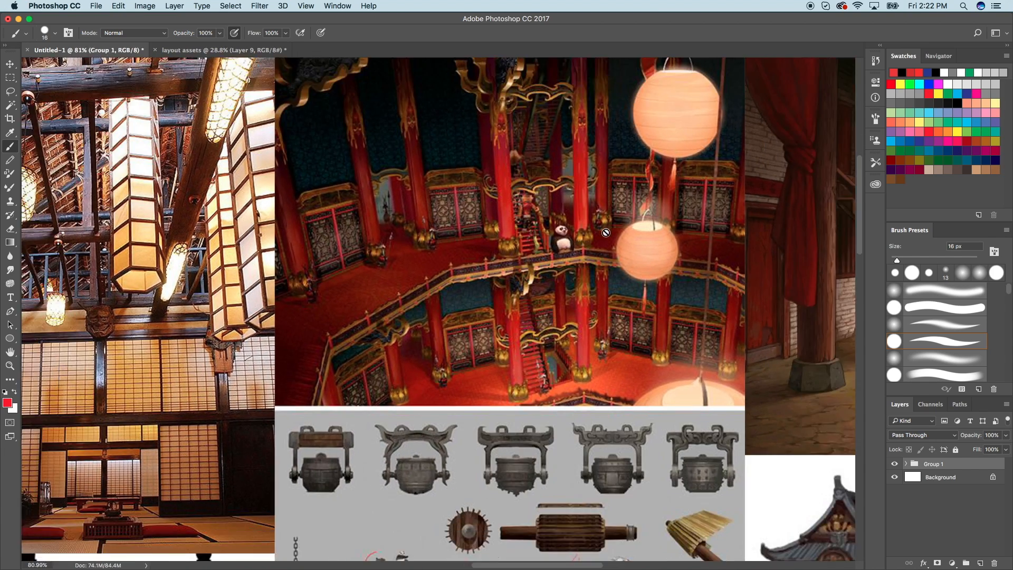
scroll(605, 233, down, 3)
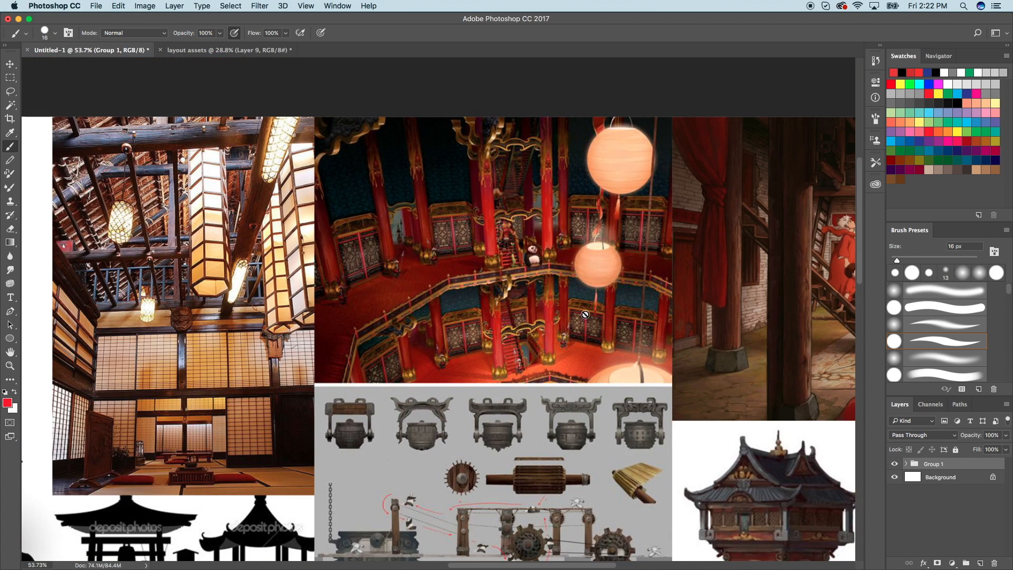
Study the pillars in the red courtyard and teal dragon-column hall references, and return to the column drawing.
scroll(536, 297, right, 5)
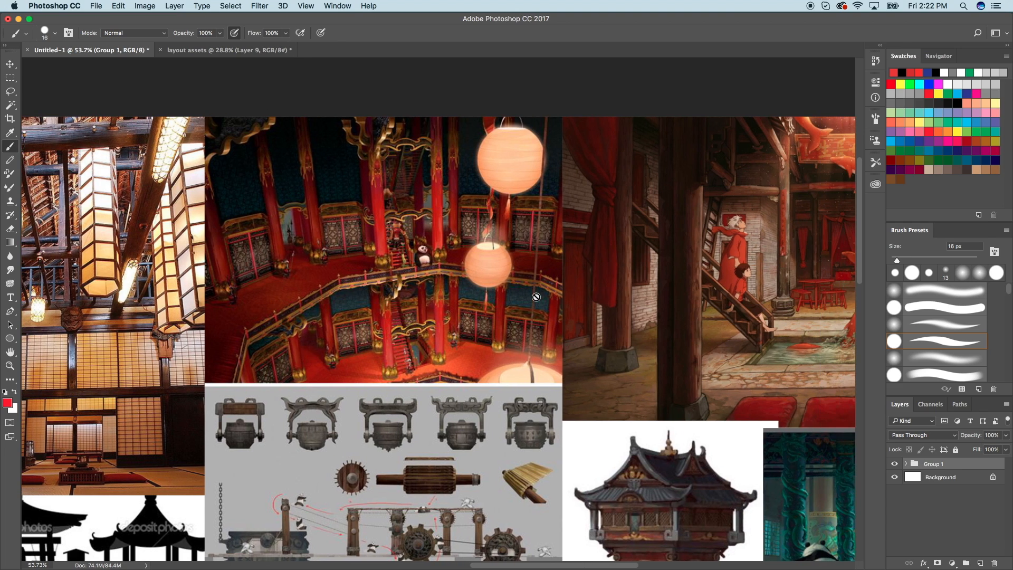
scroll(536, 297, down, 10)
scroll(536, 297, right, 8)
scroll(649, 332, up, 10)
scroll(650, 332, left, 12)
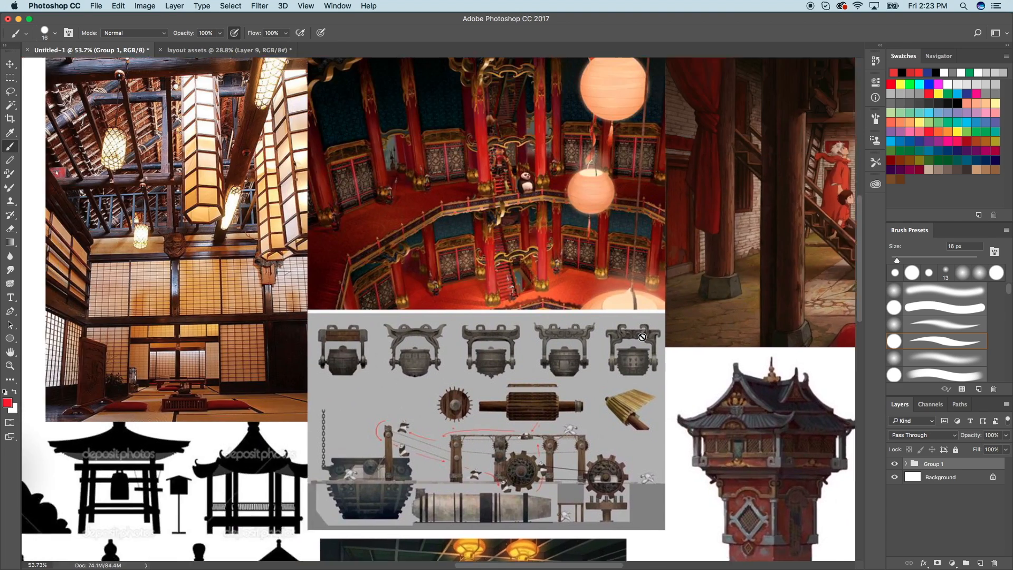
scroll(649, 332, right, 5)
scroll(649, 332, right, 12)
scroll(650, 332, down, 3)
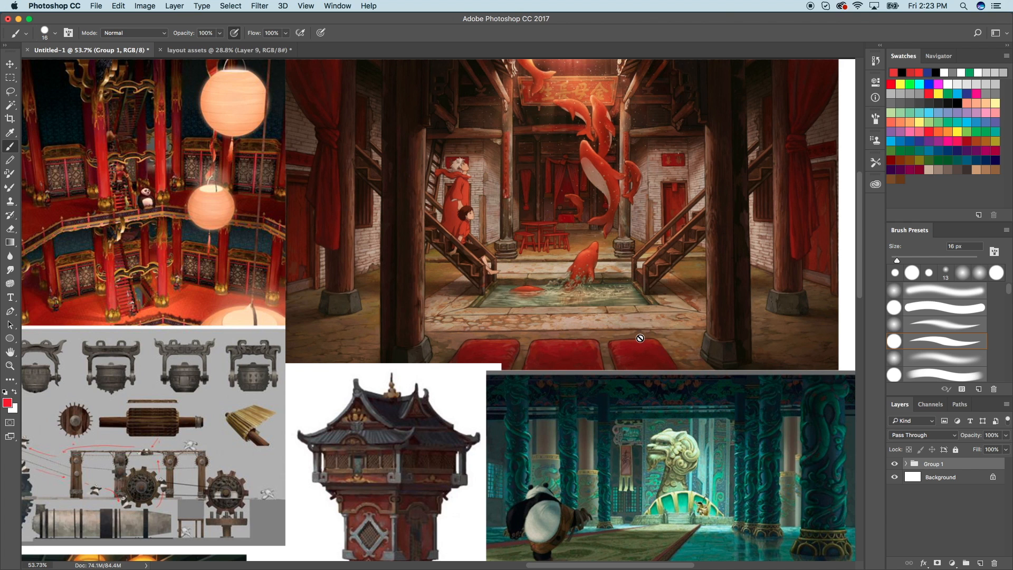
scroll(645, 336, down, 5)
scroll(645, 336, right, 7)
scroll(671, 443, up, 4)
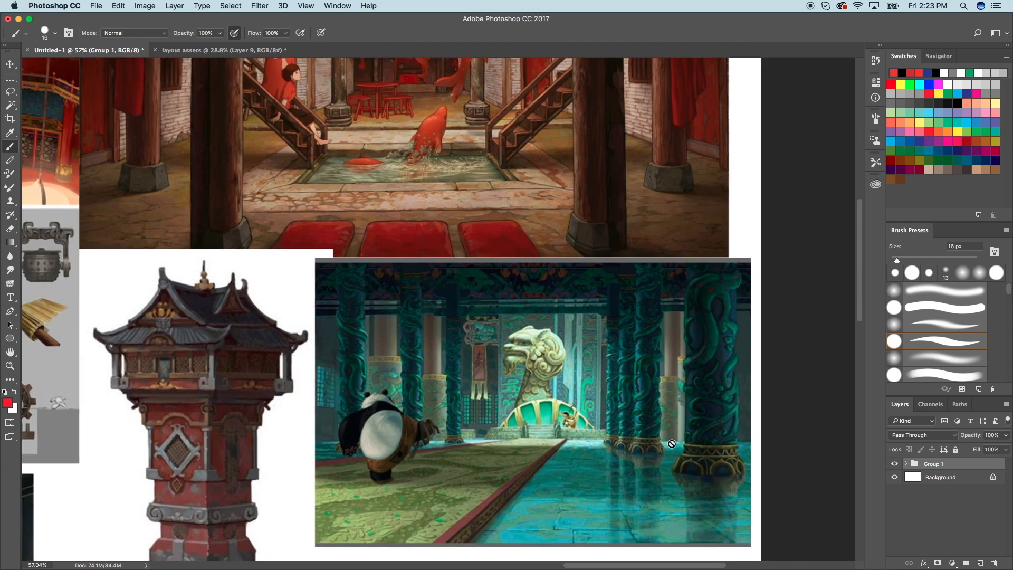
scroll(670, 440, right, 3)
scroll(669, 441, down, 2)
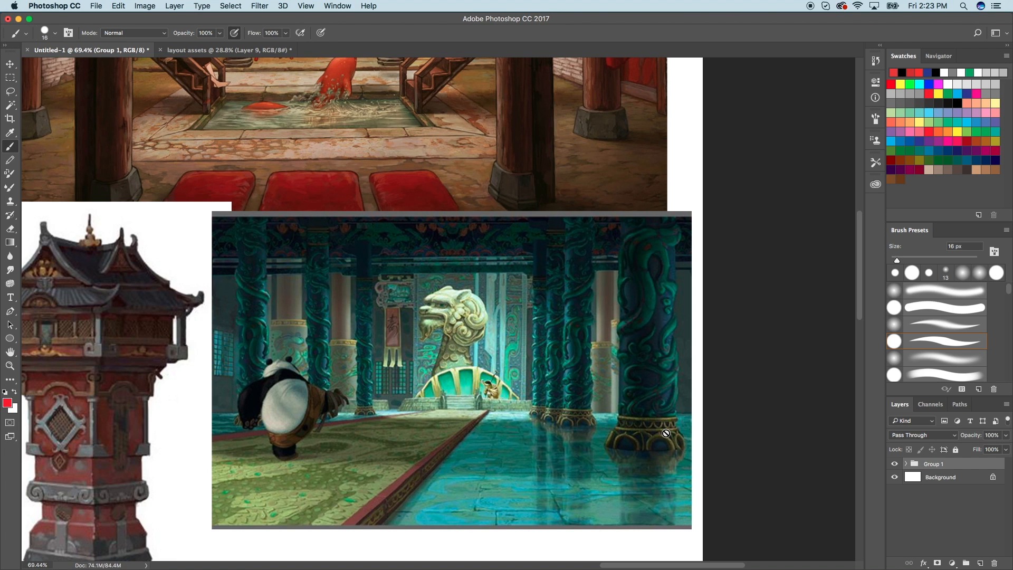
scroll(666, 432, up, 10)
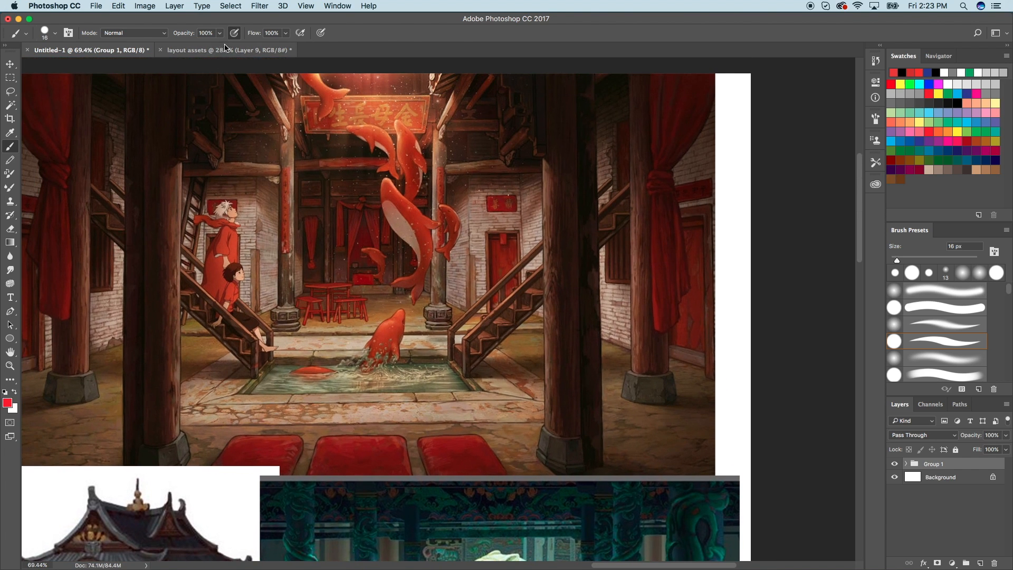
key(ctrl+Tab)
Lock the transparent pixels of Layer 9 and recolour its red ornament lines black.
scroll(439, 309, down, 3)
scroll(438, 309, up, 3)
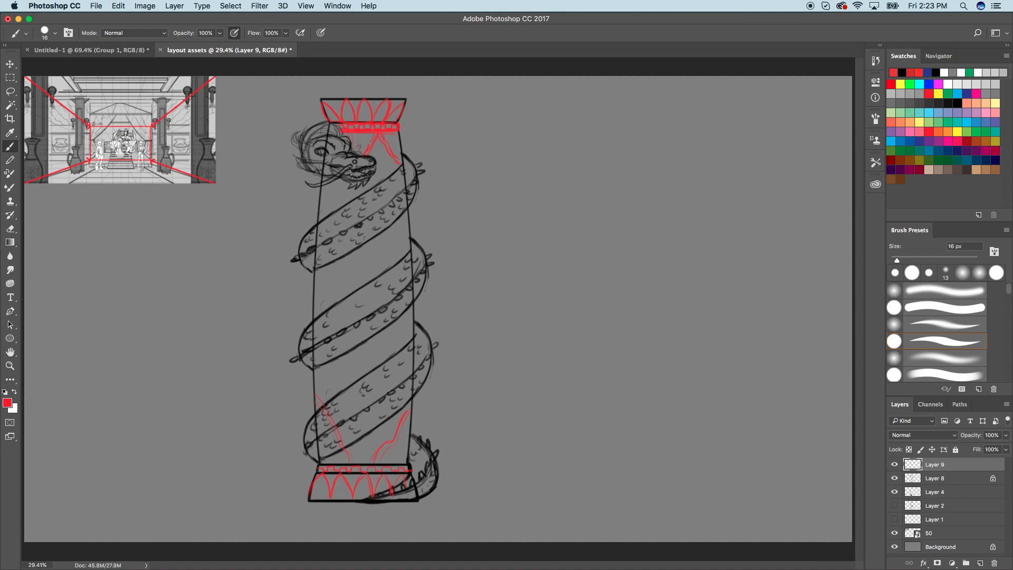
scroll(442, 293, up, 3)
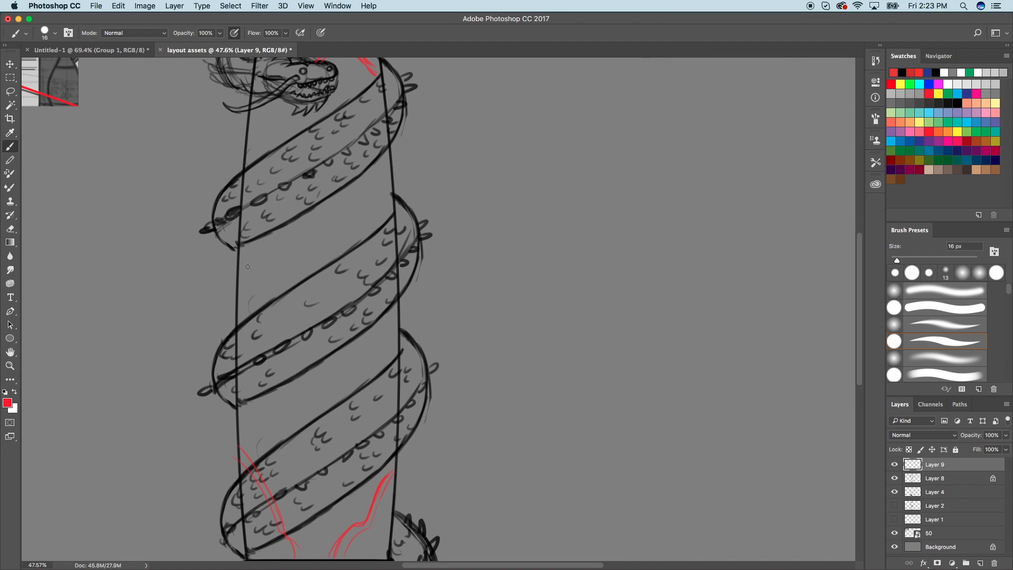
scroll(244, 301, down, 2)
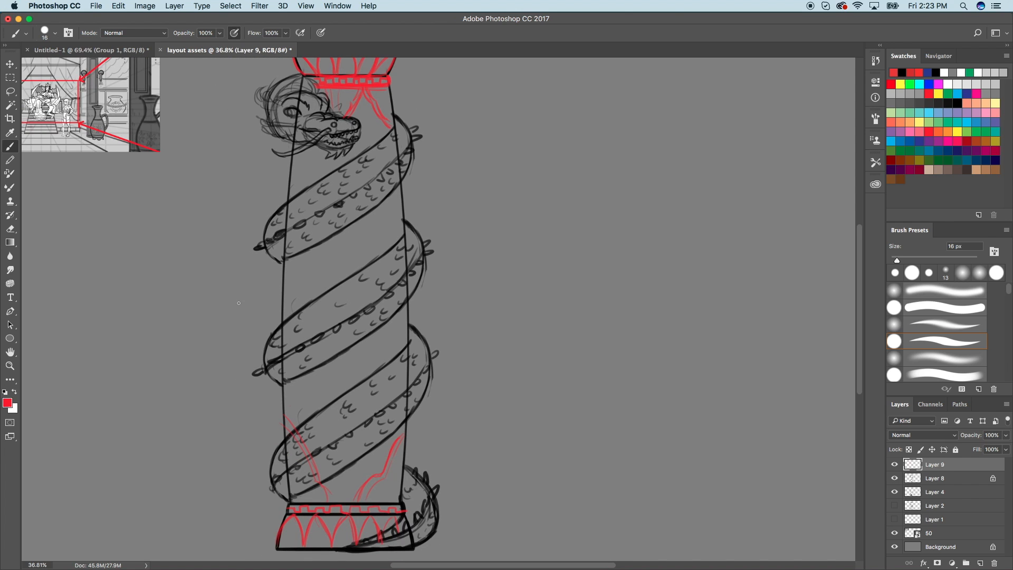
scroll(239, 303, down, 3)
click(909, 449)
click(958, 102)
key(alt+BackSpace)
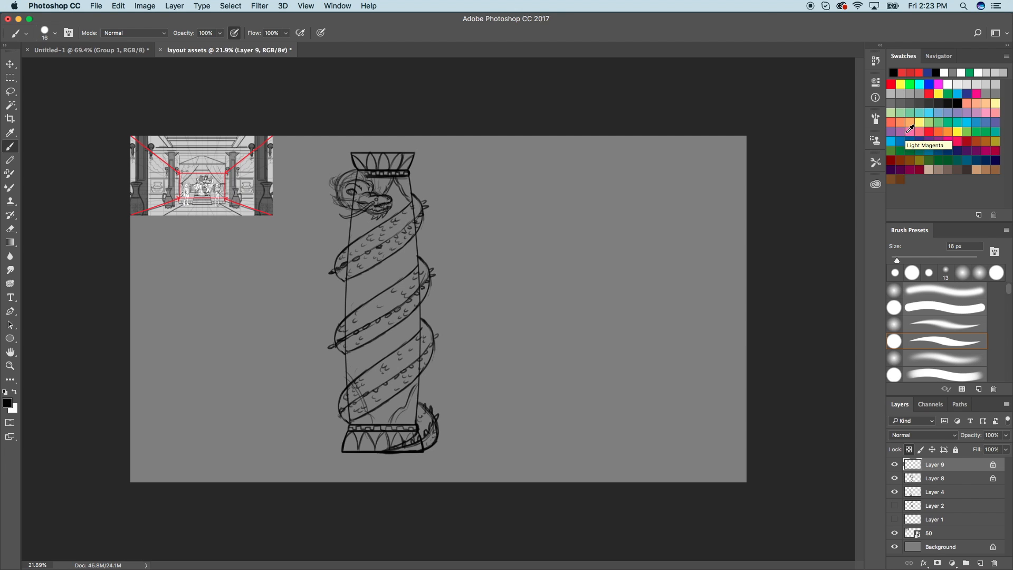
Check the contents of Layer 9 and Layer 4, and merge Layer 9, Layer 8 and Layer 4 into one layer.
click(894, 465)
click(895, 464)
click(895, 492)
click(895, 492)
click(896, 492)
click(897, 492)
click(922, 491)
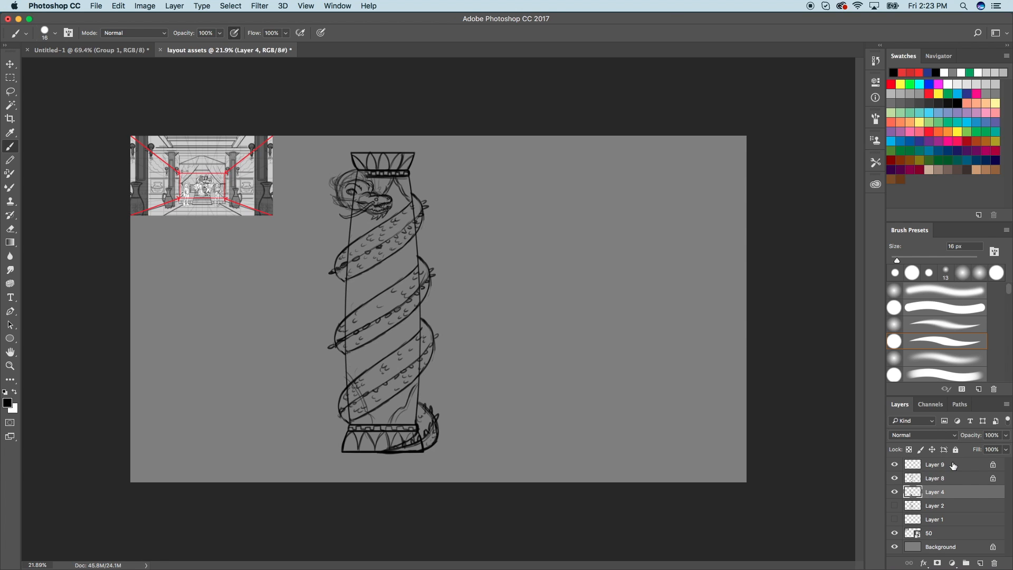
shift+click(952, 465)
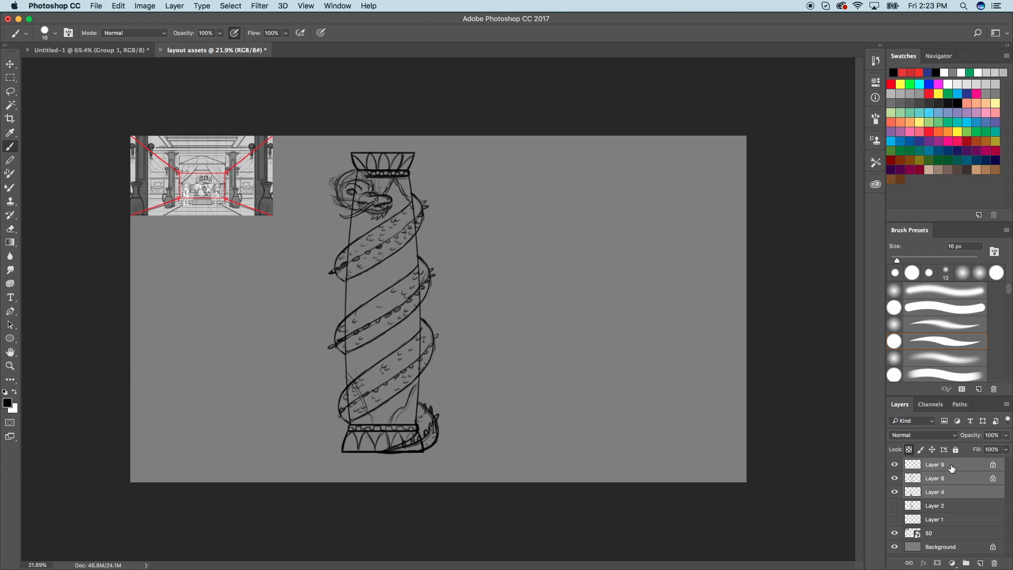
right_click(953, 478)
click(827, 423)
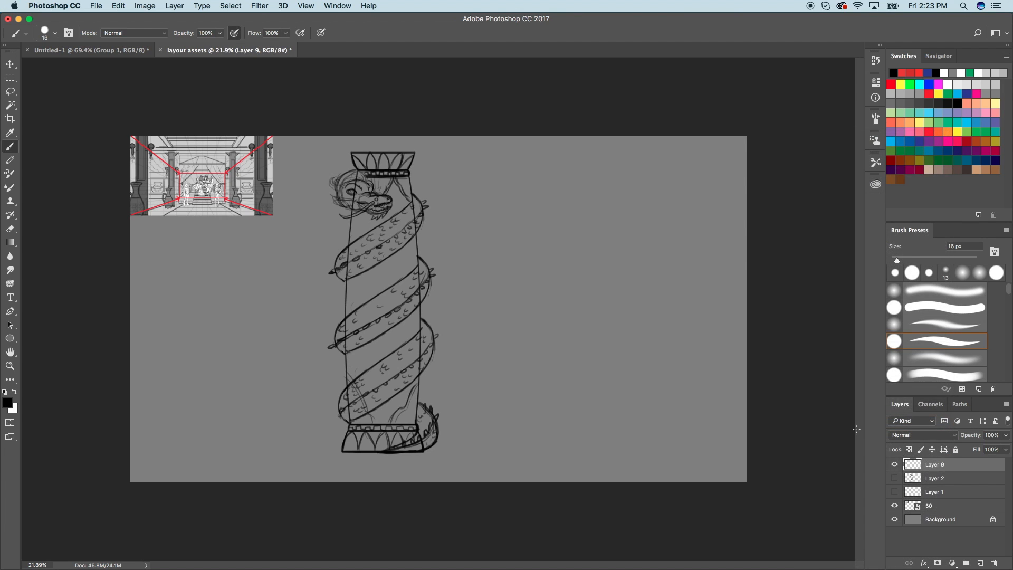
Rename the merged column layer as 1 and toggle its visibility to check its contents.
double_click(937, 465)
text(1)
key(Return)
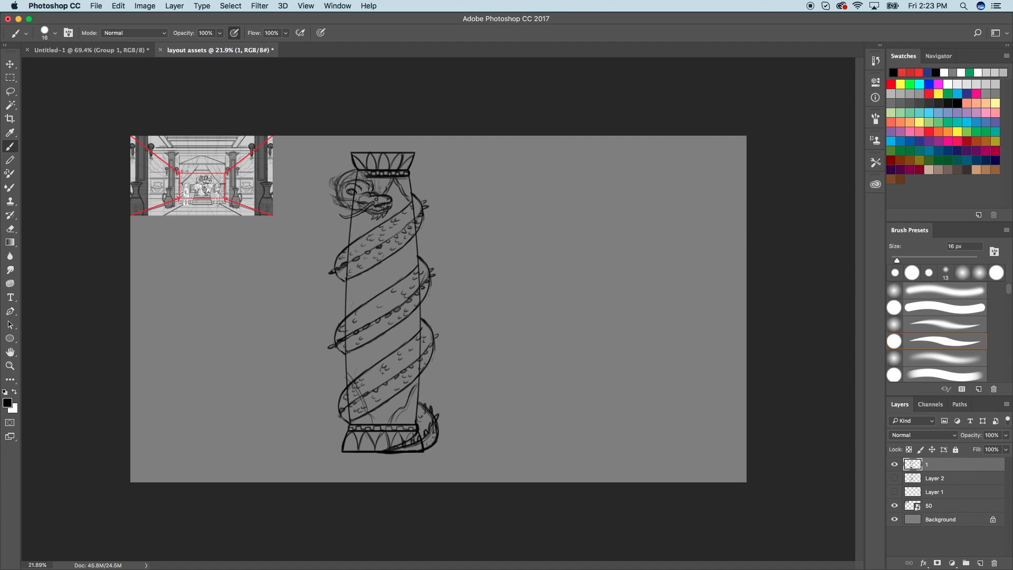
click(935, 478)
click(935, 464)
click(895, 465)
click(895, 465)
click(895, 465)
click(895, 464)
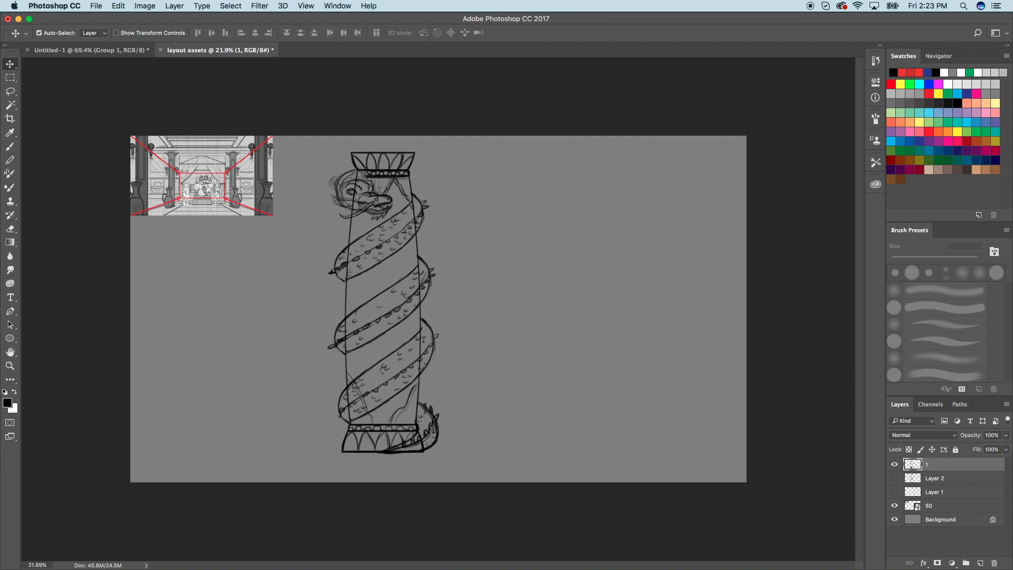
Try to move the merged column across the canvas, and undo back to the separate Layers 9, 8 and 4.
drag(412, 201, 647, 206)
key(super+alt+z)
key(super+alt+z)
key(super+alt+z)
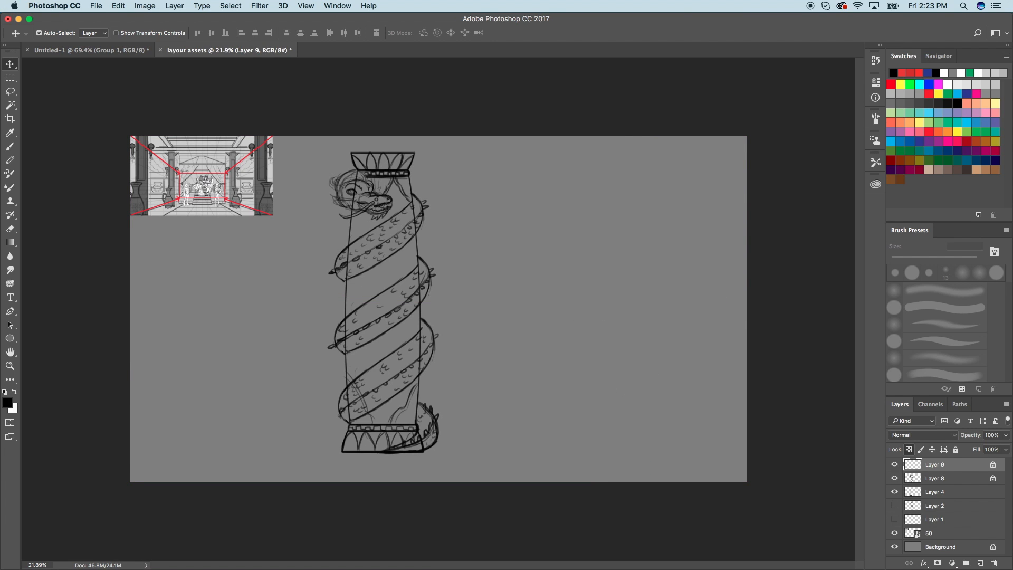
key(super+alt+z)
Copy the column area of Layer 4 and paste it as a visible new layer directly above it.
key(m)
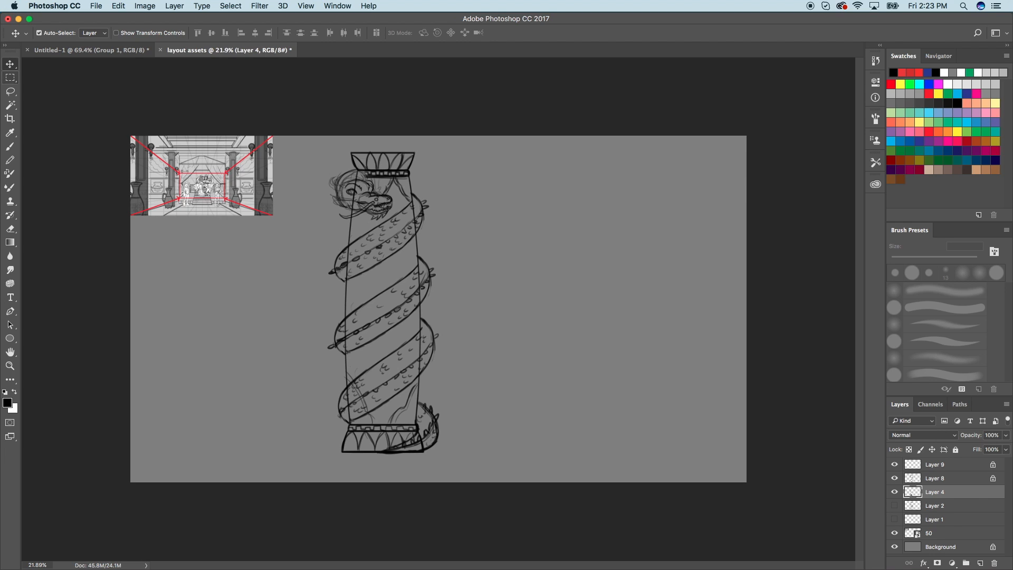
drag(314, 141, 455, 459)
key(super+c)
key(super+v)
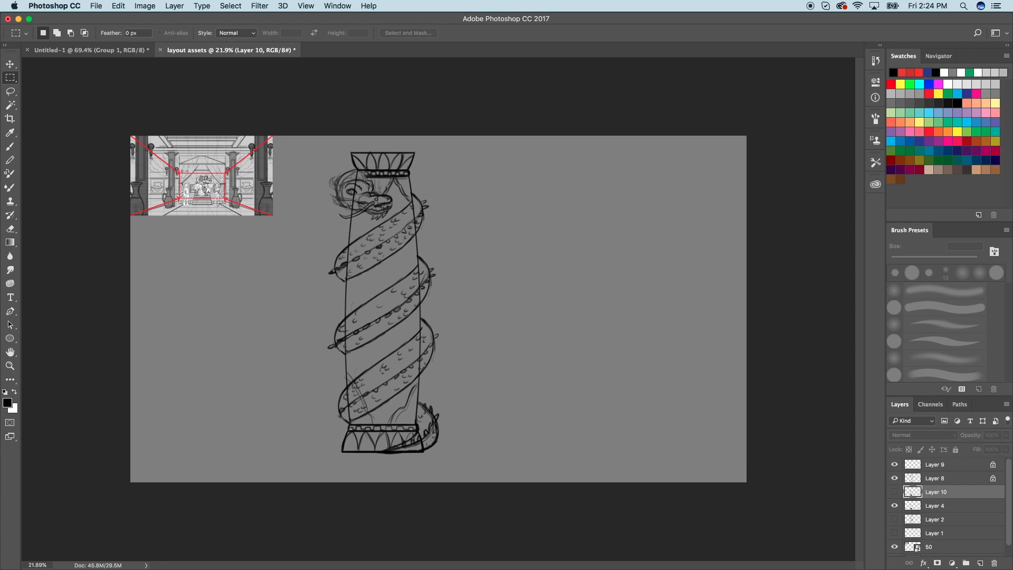
click(894, 506)
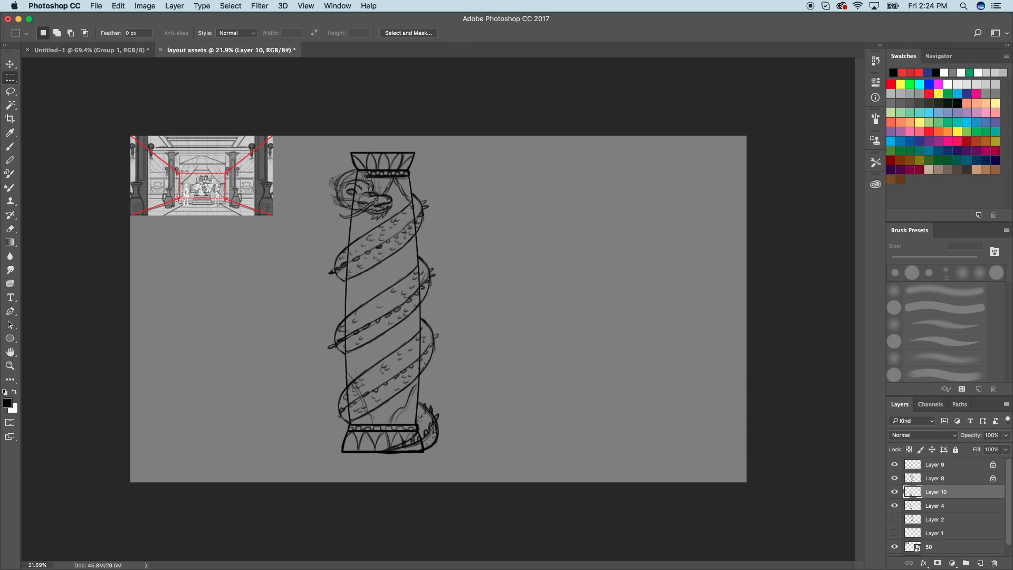
Merge Layer 9, Layer 8 and the pasted Layer 10 into one layer, keeping Layer 4 separate.
shift+click(945, 464)
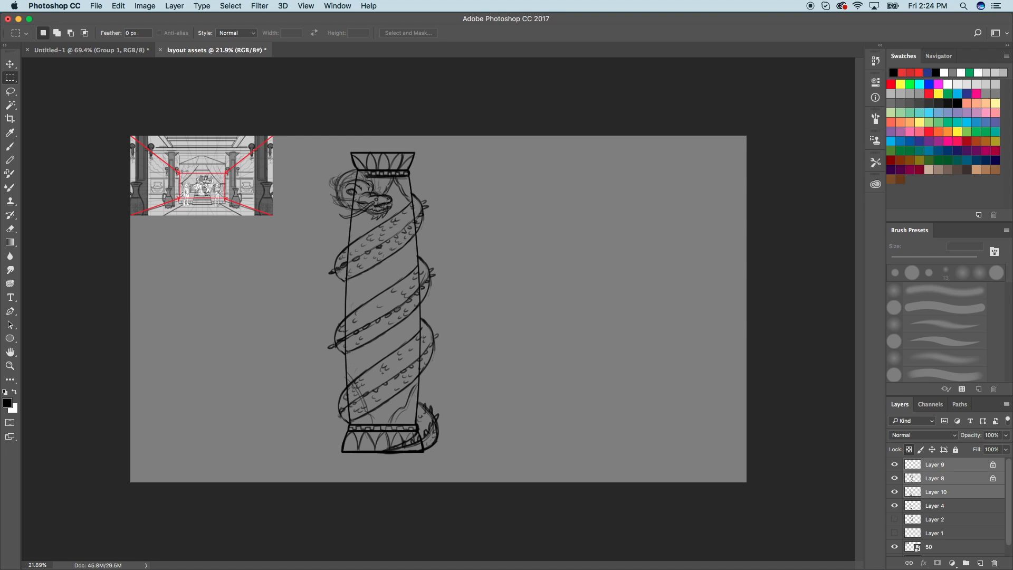
right_click(957, 471)
click(860, 420)
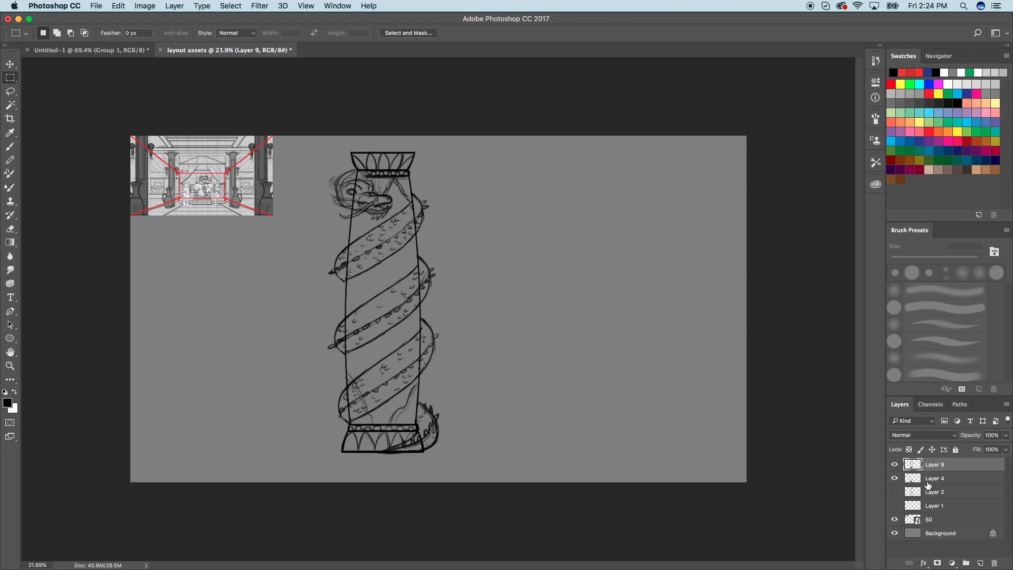
click(895, 478)
click(895, 478)
Move the merged dragon column layer across the canvas so it stands to the right of the plain column.
click(15, 65)
key(shift+Right)
key(shift+Right)
key(shift+Right)
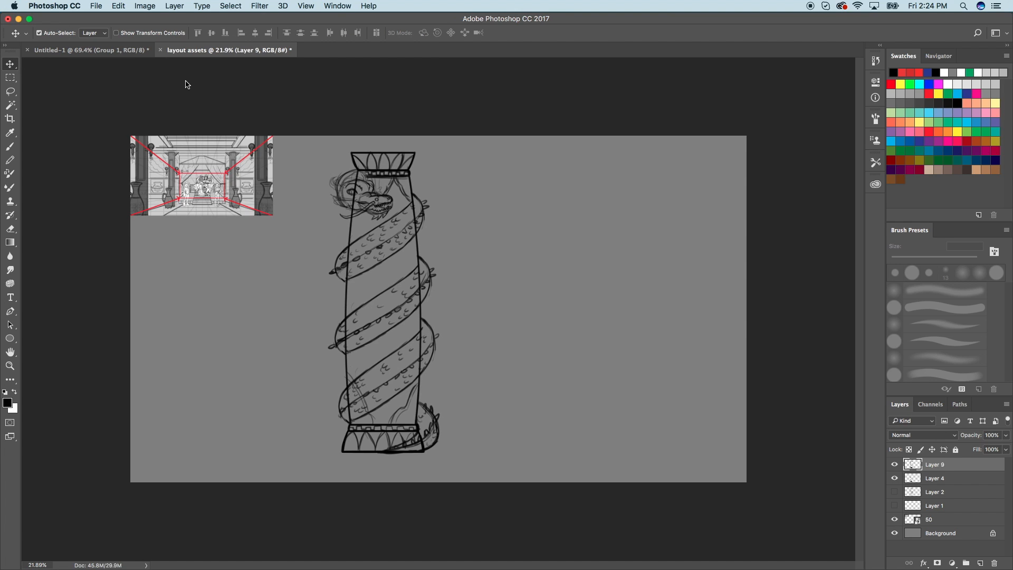
key(shift+Right)
key(shift+Right)
mouse_move(430, 353)
mouse_down()
mouse_move(464, 348)
mouse_move(447, 351)
mouse_up()
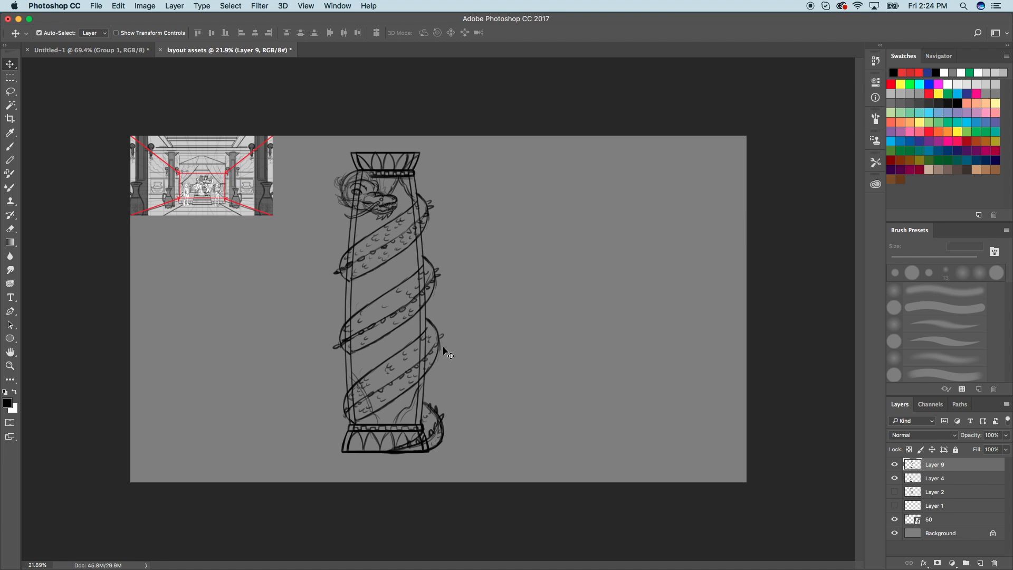
drag(458, 305, 603, 306)
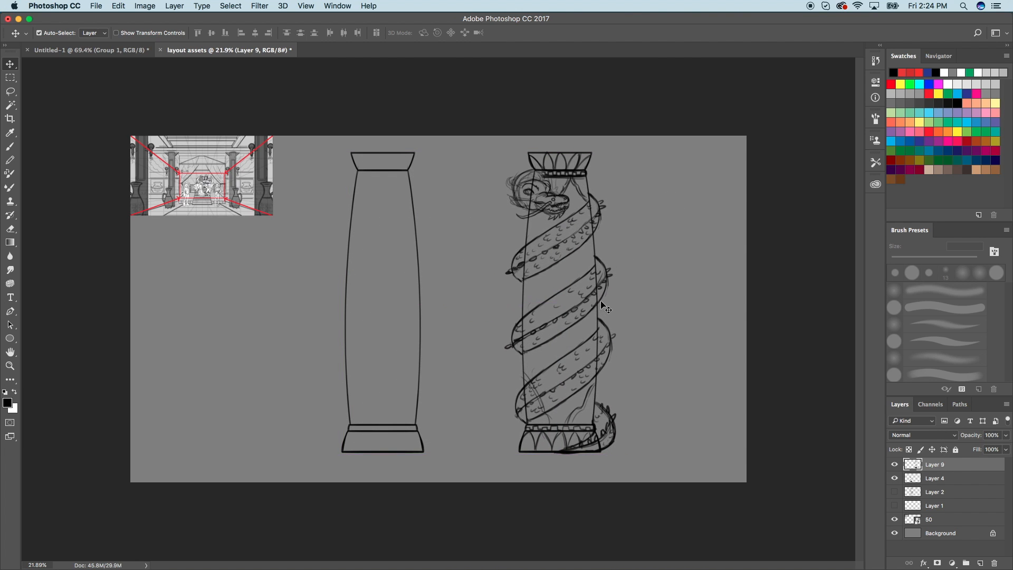
Rename the dragon column layer as 1 and add a new empty layer above Layer 4.
double_click(937, 464)
text(1)
key(Return)
click(945, 479)
click(894, 478)
click(981, 563)
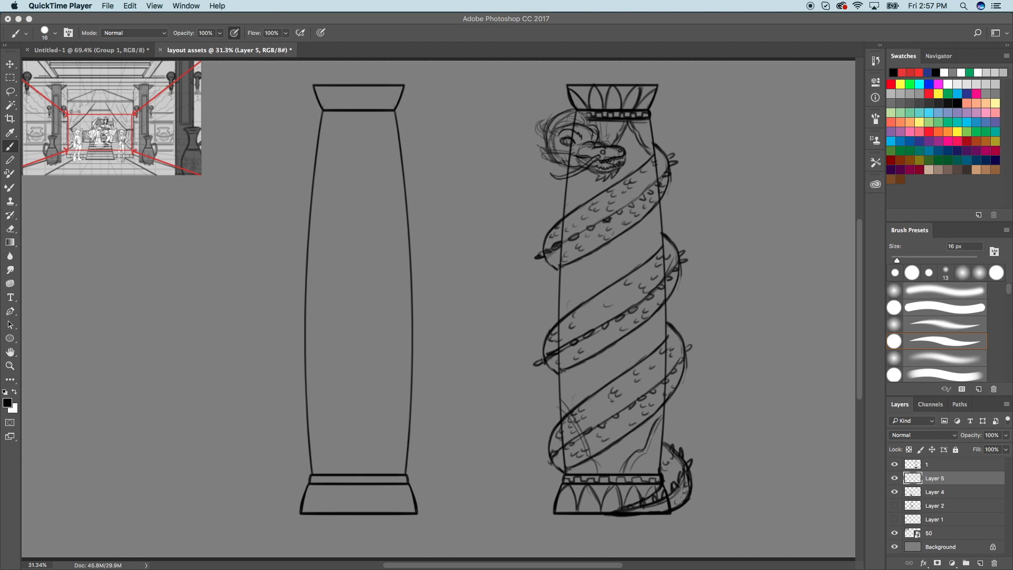
click(496, 36)
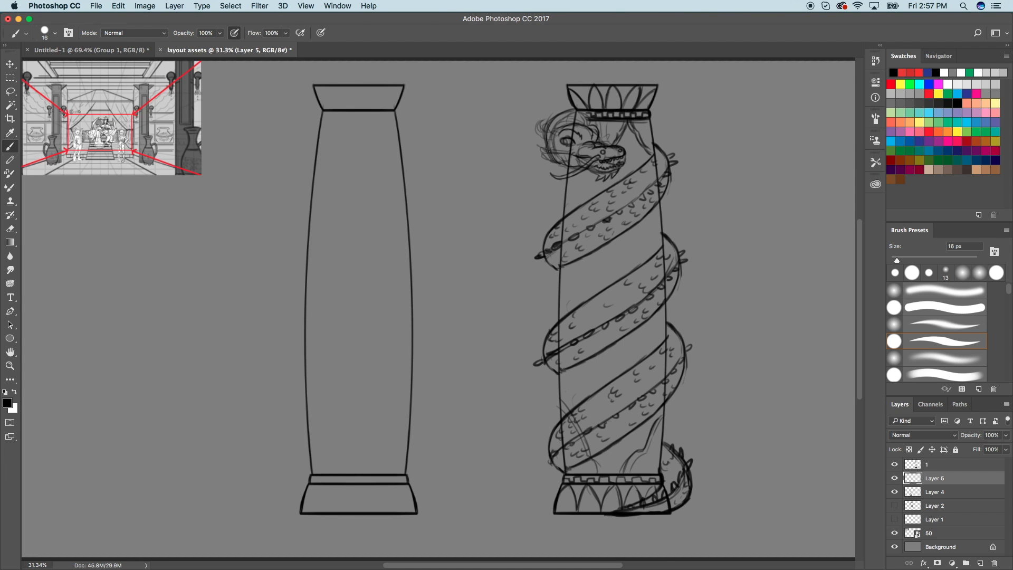
scroll(443, 189, down, 3)
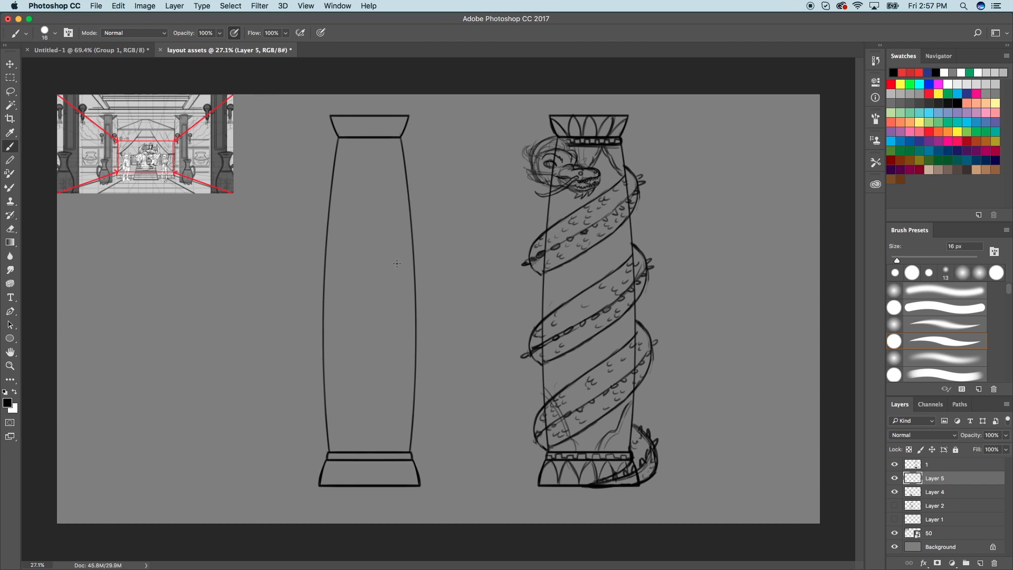
click(895, 491)
click(895, 492)
key(super+equal)
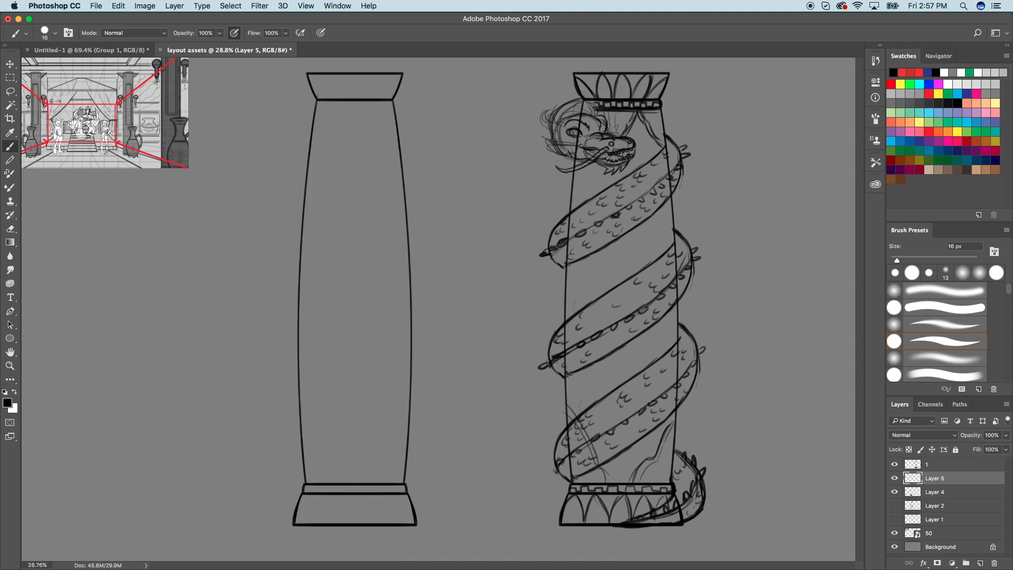
scroll(445, 217, up, 5)
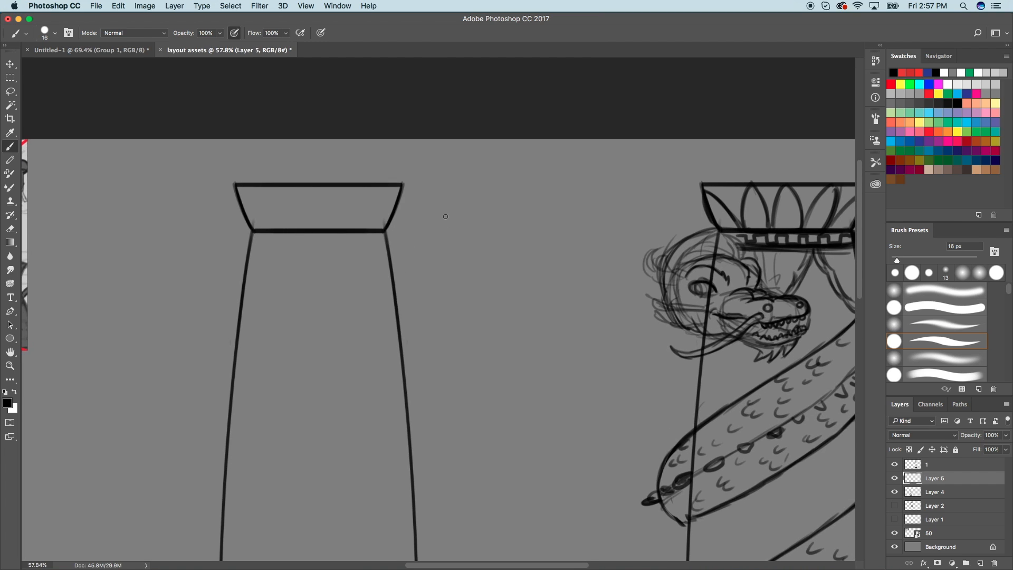
drag(403, 317, 478, 287)
drag(400, 321, 486, 281)
key(super+z)
key(super+alt+z)
key(super+alt+z)
Examine the columns and ceiling beams of the red courtyard interior in the Untitled-1 reference board.
click(126, 53)
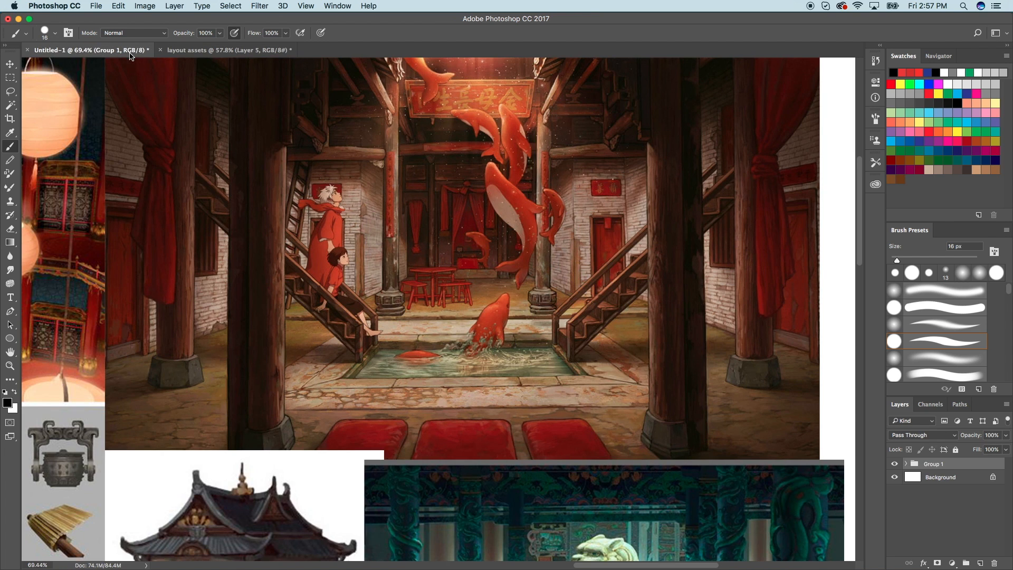
scroll(522, 280, up, 5)
scroll(515, 292, right, 5)
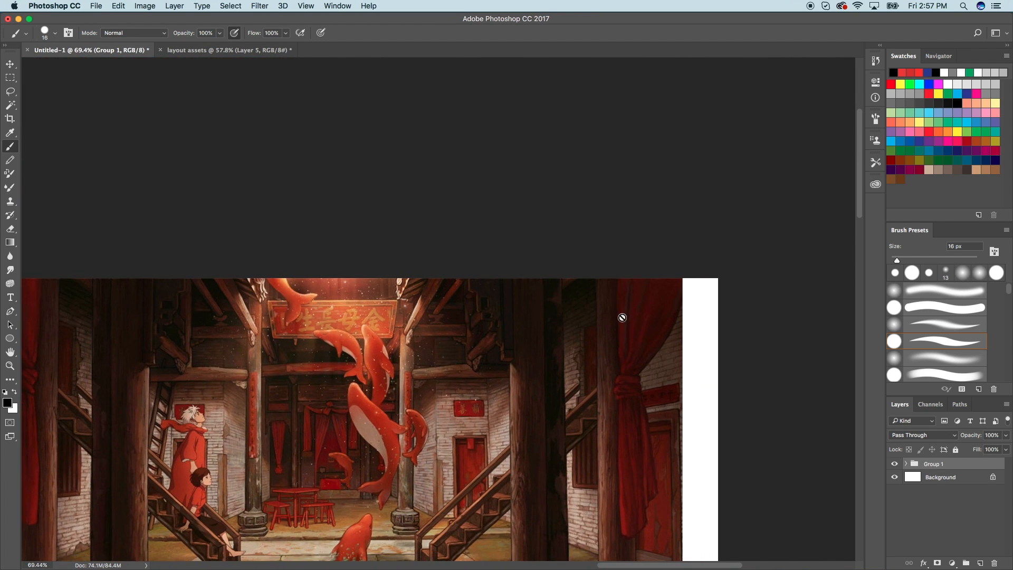
scroll(615, 330, right, 2)
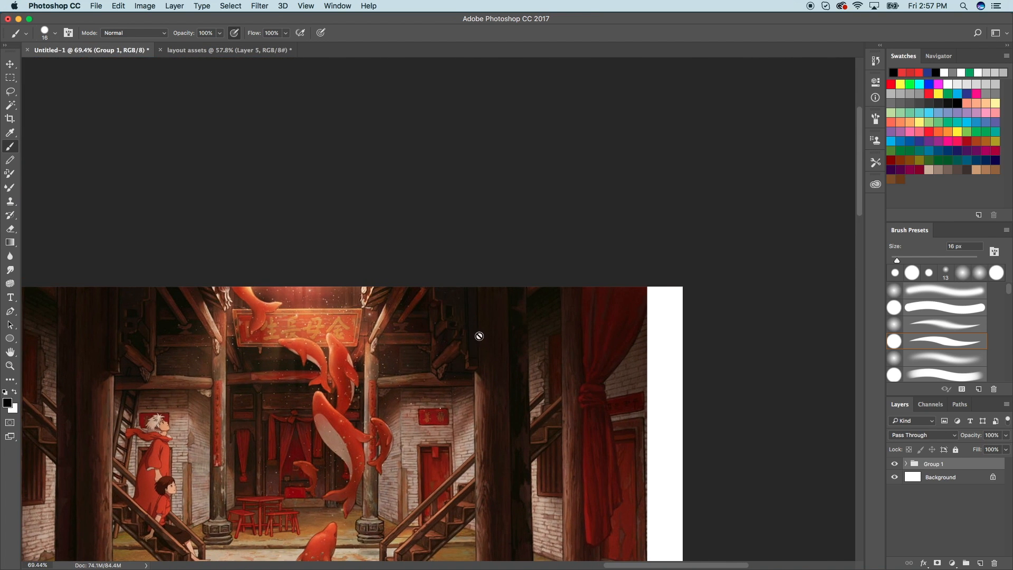
click(255, 53)
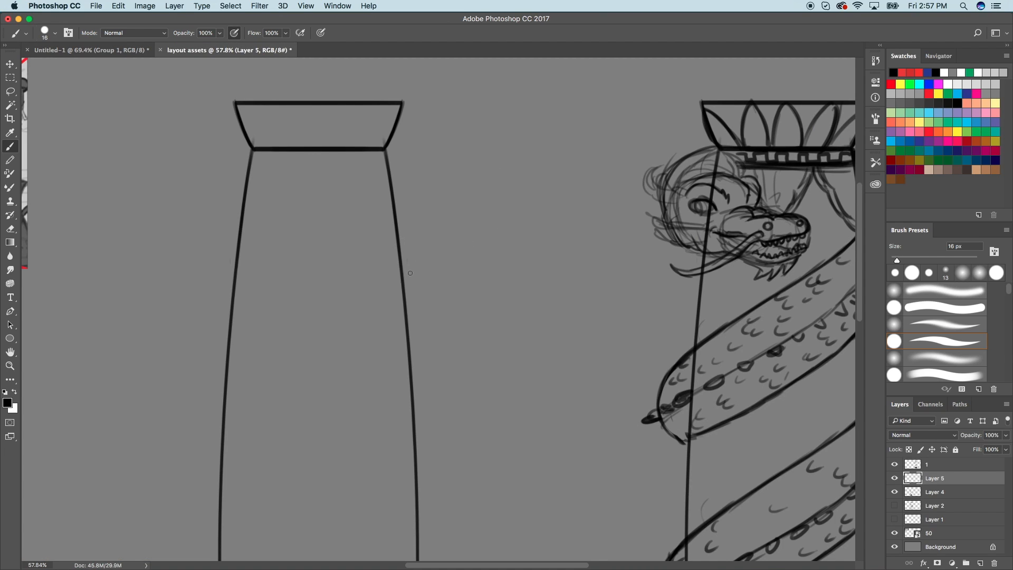
Draw straight lines forming a stepped bracket profile that projects from the right side of the plain column's upper shaft.
mouse_move(406, 307)
mouse_down()
mouse_move(409, 307)
mouse_move(435, 305)
mouse_move(408, 309)
mouse_move(441, 306)
mouse_move(435, 237)
mouse_up()
key(super+z)
drag(435, 307, 438, 247)
key(super+z)
mouse_move(426, 307)
mouse_down()
mouse_move(452, 306)
mouse_move(408, 308)
mouse_up()
mouse_move(498, 224)
mouse_down()
mouse_move(453, 307)
mouse_move(493, 236)
mouse_up()
mouse_move(455, 307)
mouse_down()
mouse_move(538, 223)
mouse_move(559, 222)
mouse_move(560, 118)
mouse_up()
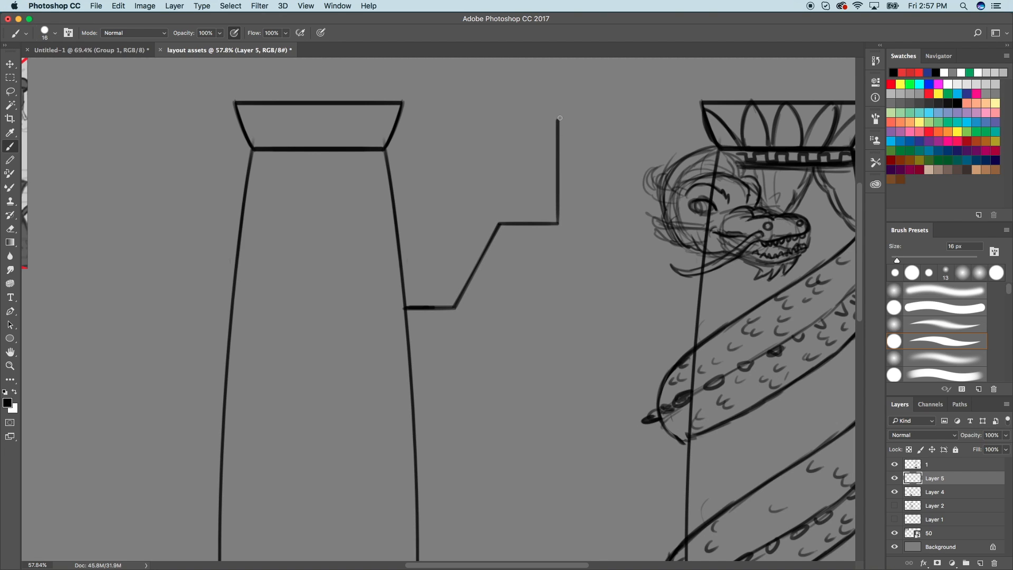
Replace the bracket's vertical outer edge with a line slanting outward toward the capital's height.
key(super+z)
drag(558, 223, 557, 162)
key(super+z)
mouse_move(556, 224)
mouse_down()
mouse_move(580, 224)
mouse_move(579, 150)
mouse_up()
key(super+z)
key(super+z)
shift+click(621, 119)
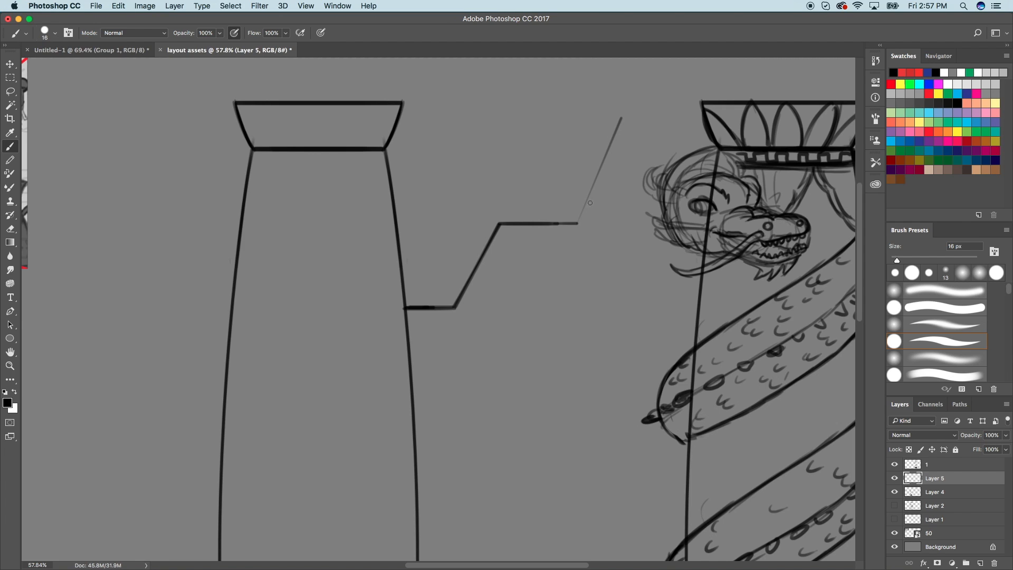
shift+click(624, 116)
Draw the bracket's top edge level with the top of the capital and darken the slanted outer edge.
drag(404, 102, 636, 100)
key(super+z)
drag(390, 103, 627, 104)
drag(605, 157, 627, 105)
drag(594, 181, 612, 139)
mouse_move(586, 199)
mouse_down()
mouse_move(614, 134)
mouse_move(576, 222)
mouse_move(503, 224)
mouse_up()
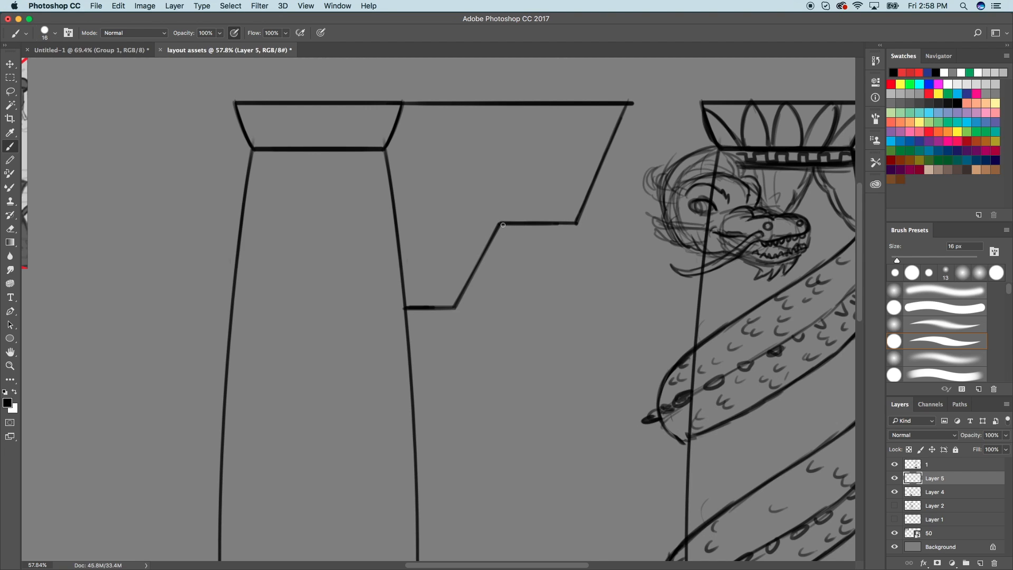
Darken the bracket's lower outline and add thin inner lines parallel to its base and lower diagonal.
drag(454, 307, 471, 283)
drag(575, 225, 509, 222)
drag(456, 310, 481, 262)
drag(404, 287, 441, 285)
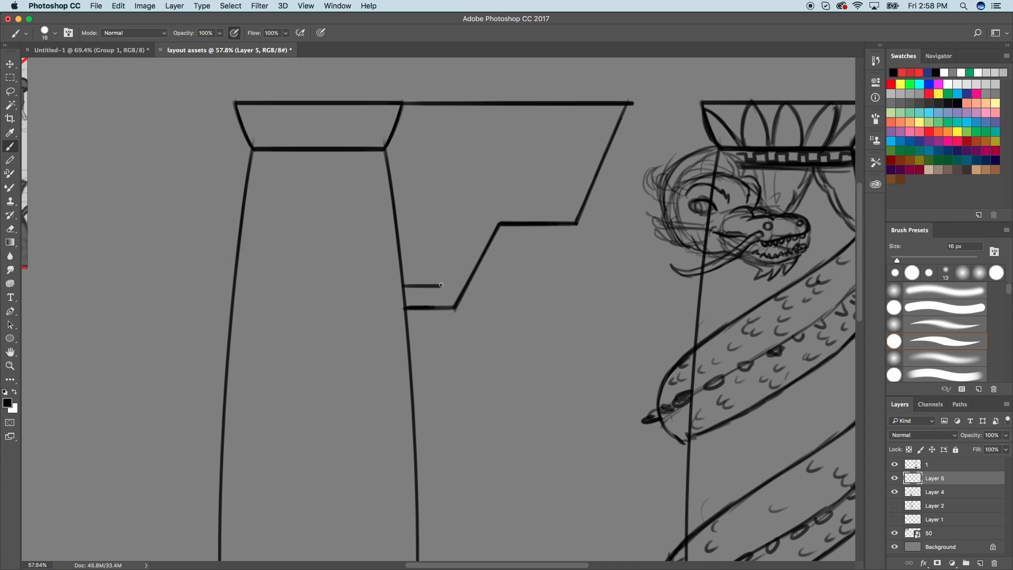
drag(489, 209, 453, 264)
Examine the interiors, tower, bells, silhouettes and gold dragon column on the Untitled-1 reference board for architectural ideas.
click(102, 49)
scroll(444, 300, down, 4)
scroll(556, 273, down, 6)
scroll(556, 273, down, 4)
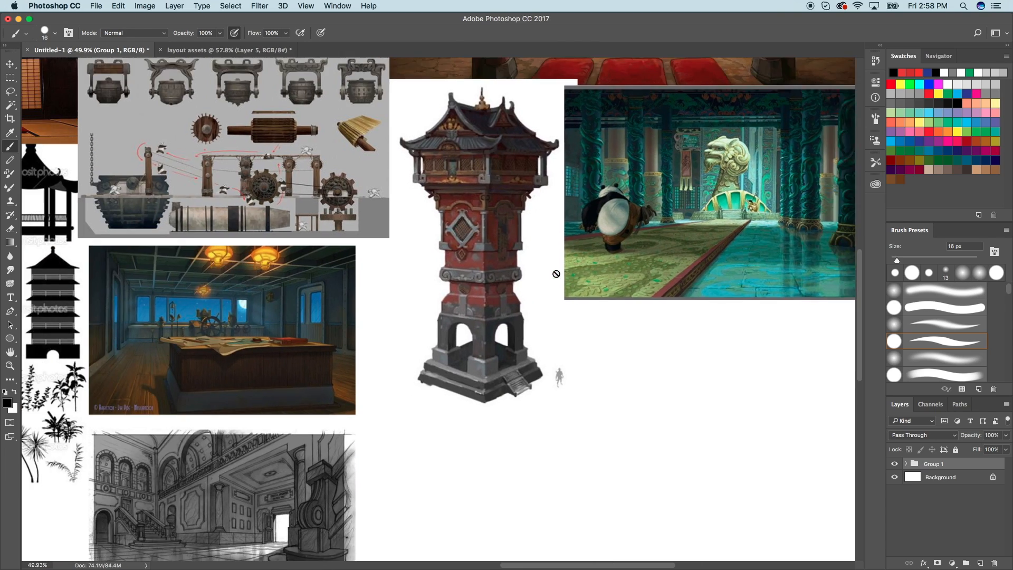
scroll(557, 275, up, 5)
scroll(556, 274, down, 2)
scroll(557, 274, left, 10)
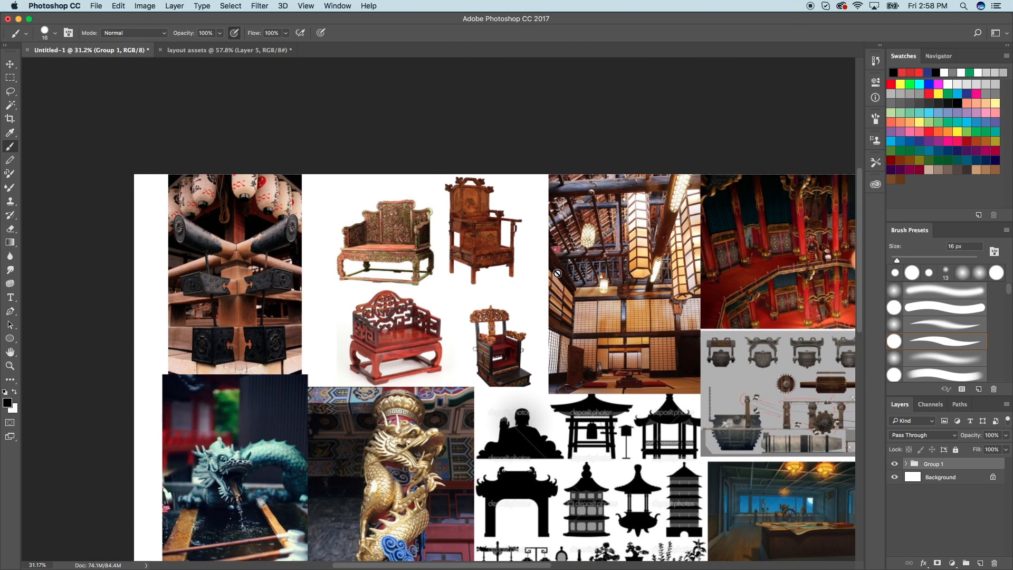
scroll(556, 274, down, 6)
scroll(556, 274, right, 4)
scroll(557, 273, down, 5)
scroll(556, 273, right, 4)
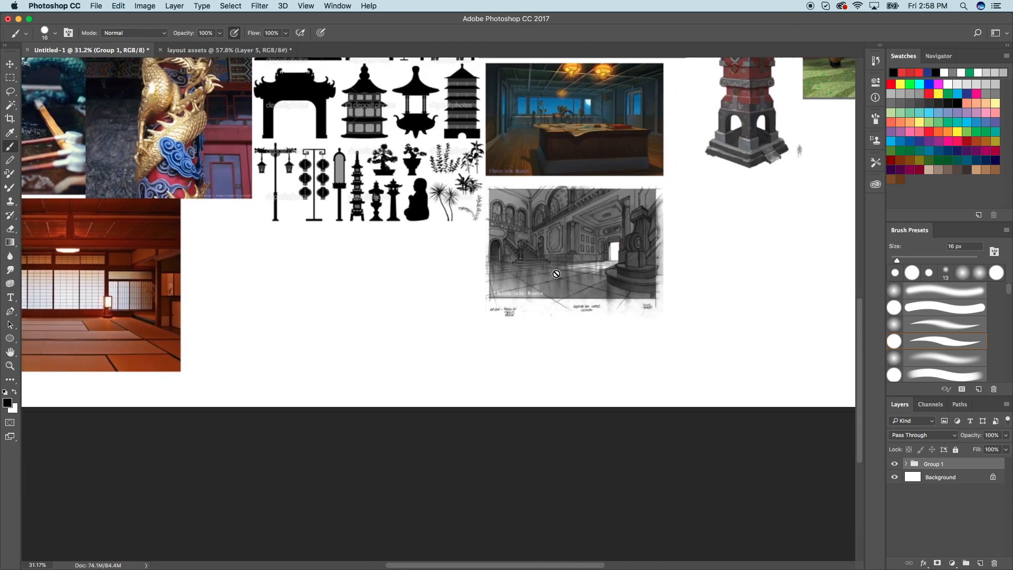
scroll(557, 273, up, 5)
scroll(557, 273, right, 3)
scroll(557, 274, right, 8)
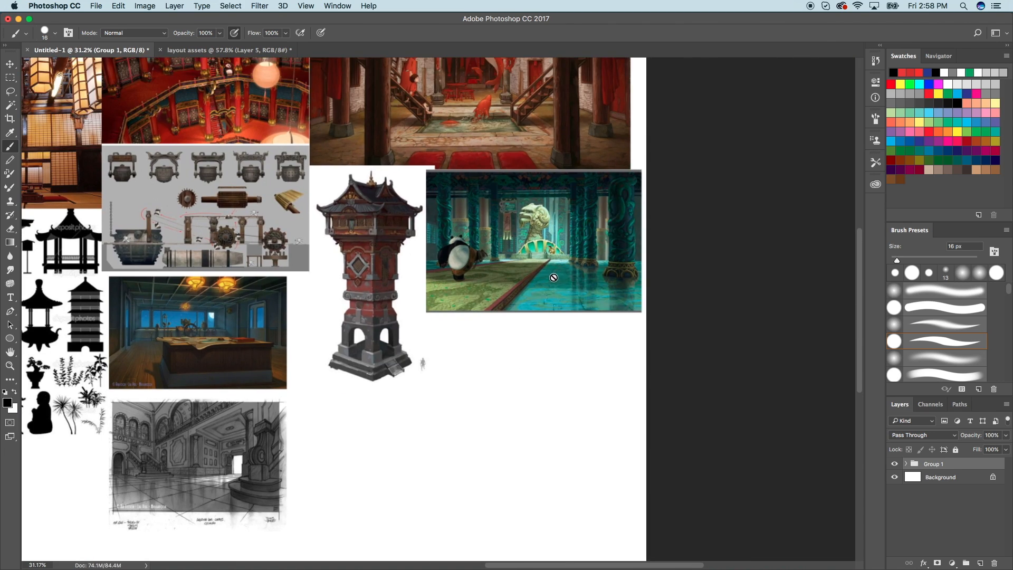
scroll(569, 269, up, 2)
scroll(569, 269, up, 4)
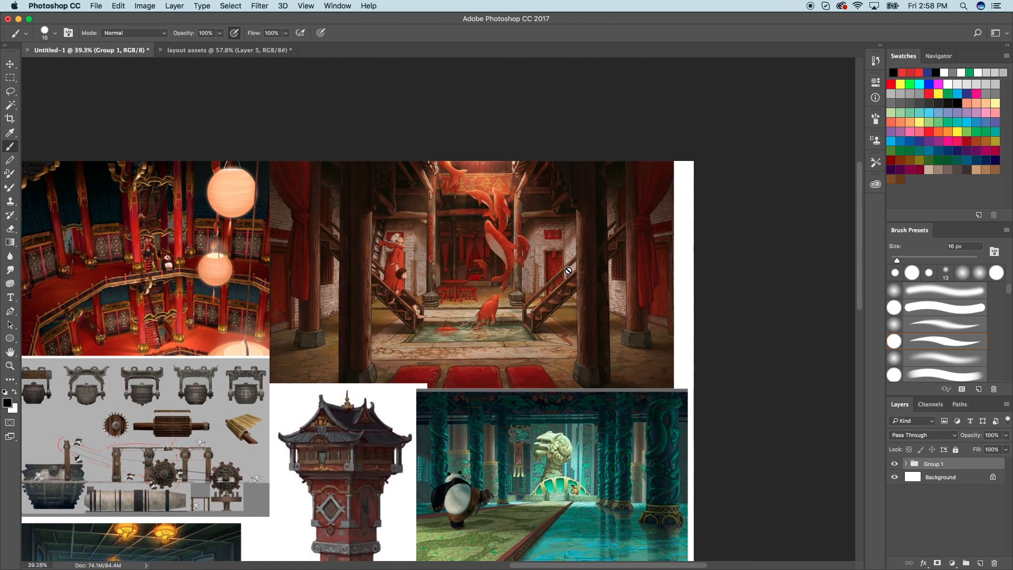
scroll(568, 270, up, 2)
scroll(568, 270, down, 4)
scroll(568, 271, left, 4)
scroll(568, 272, down, 3)
scroll(568, 271, down, 5)
scroll(568, 271, left, 3)
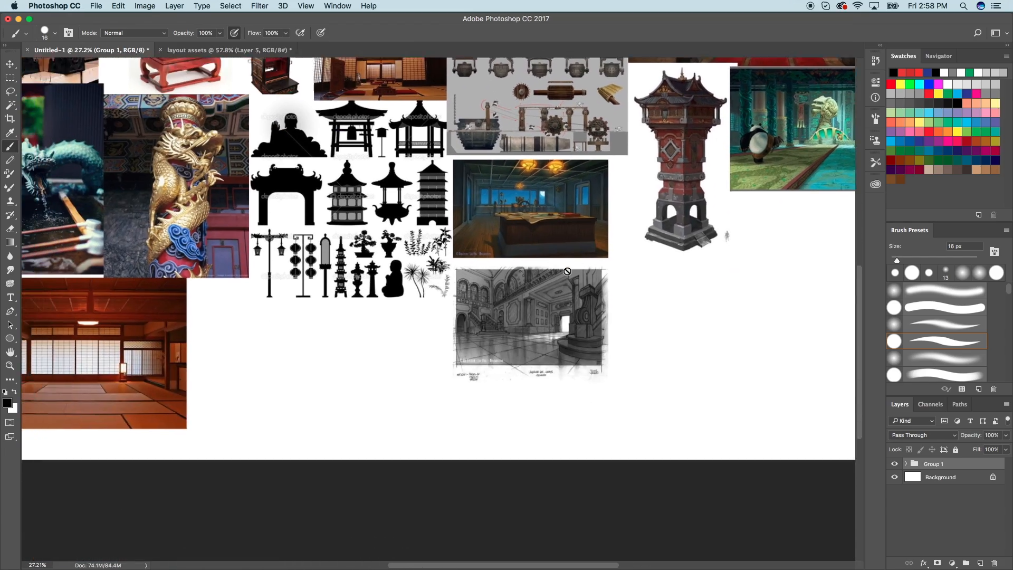
scroll(568, 271, up, 6)
scroll(568, 271, up, 4)
scroll(568, 270, down, 3)
scroll(568, 271, left, 4)
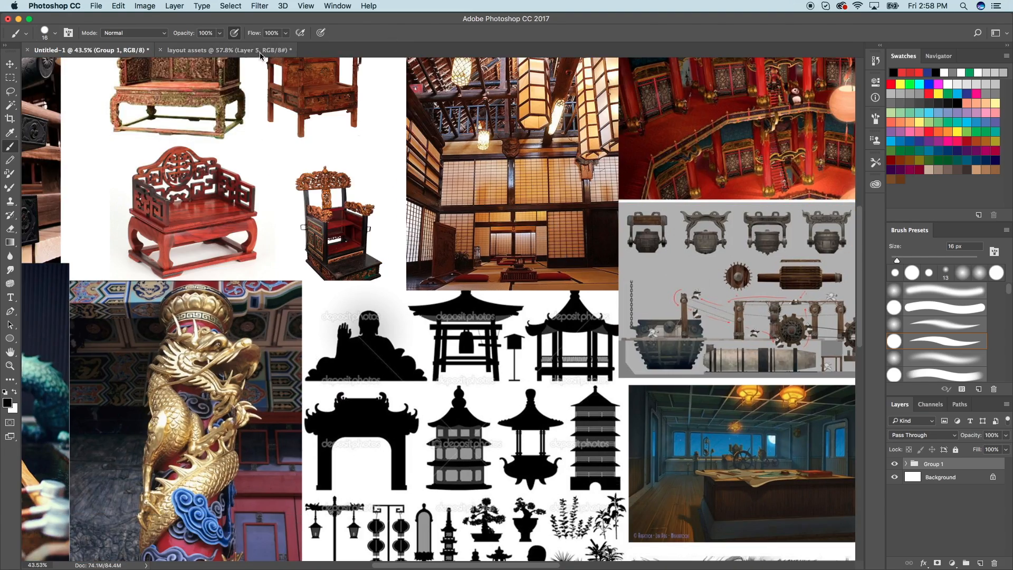
Back in the layout assets document, draw inner border lines parallel to the bracket's top and slanted outer edges.
click(289, 51)
drag(398, 125, 576, 133)
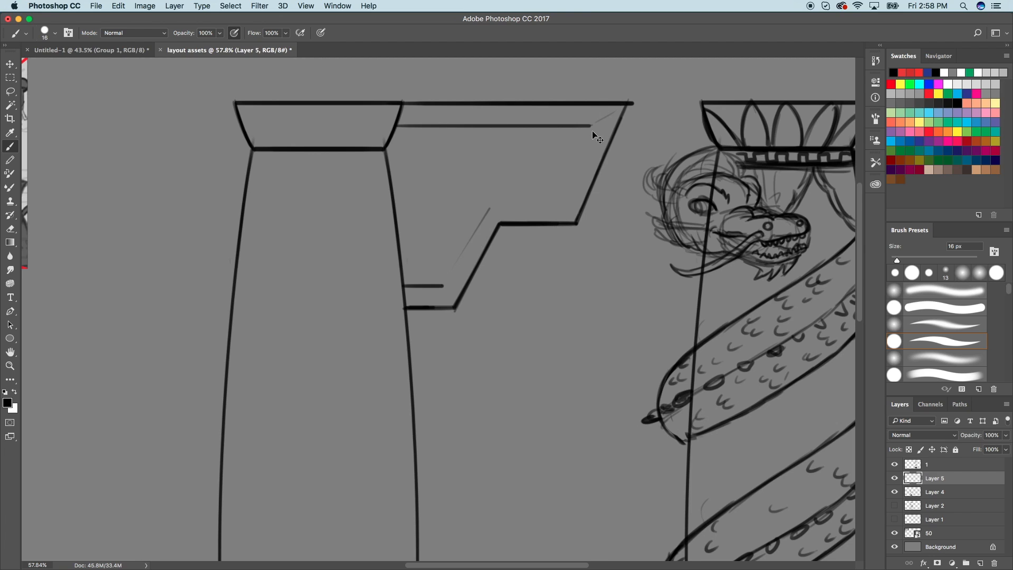
key(super+z)
shift+click(560, 202)
shift+click(603, 107)
Complete the bracket's inner border with a horizontal line above the middle step and a diagonal down to the base line.
drag(580, 208, 509, 208)
key(super+z)
drag(583, 205, 492, 205)
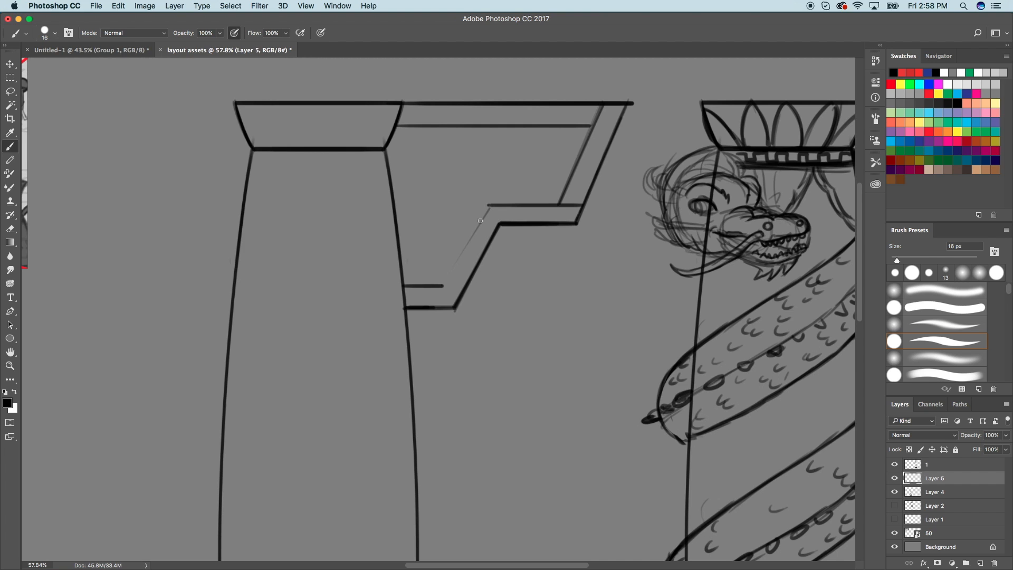
shift+click(488, 206)
key(super+minus)
key(super+minus)
key(super+minus)
key(super+plus)
drag(752, 183, 757, 357)
key(super+plus)
drag(803, 321, 750, 355)
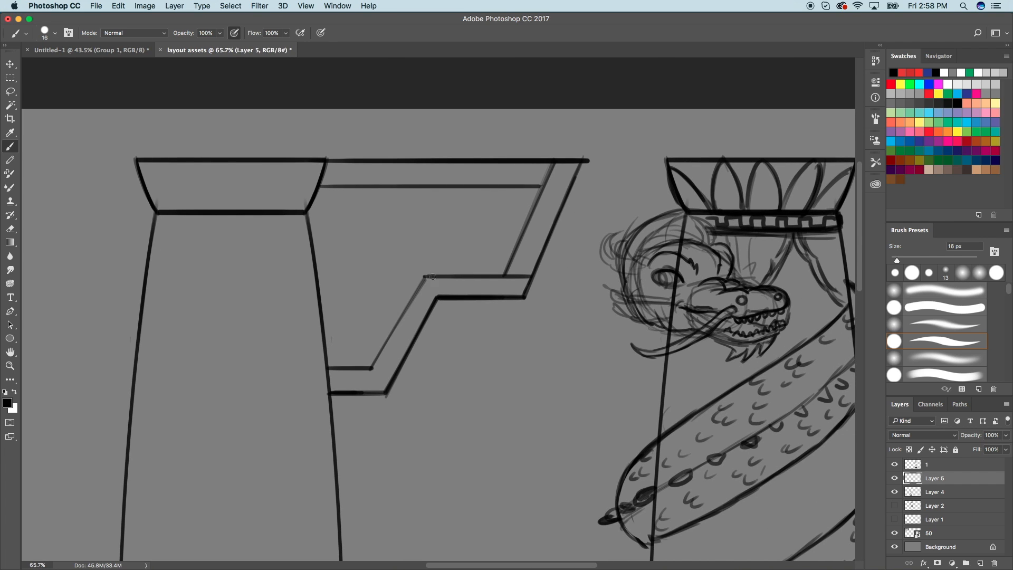
Draw two parallel vertical divider lines inside the bracket's upper section, from the upper inner line to the middle one.
drag(424, 276, 428, 190)
key(super+z)
drag(426, 278, 425, 185)
drag(453, 276, 452, 185)
key(super+z)
drag(447, 277, 446, 185)
Extend the bracket's two middle horizontal lines back to the column's edge and clear the diagonal between them.
drag(430, 275, 320, 276)
drag(448, 297, 321, 298)
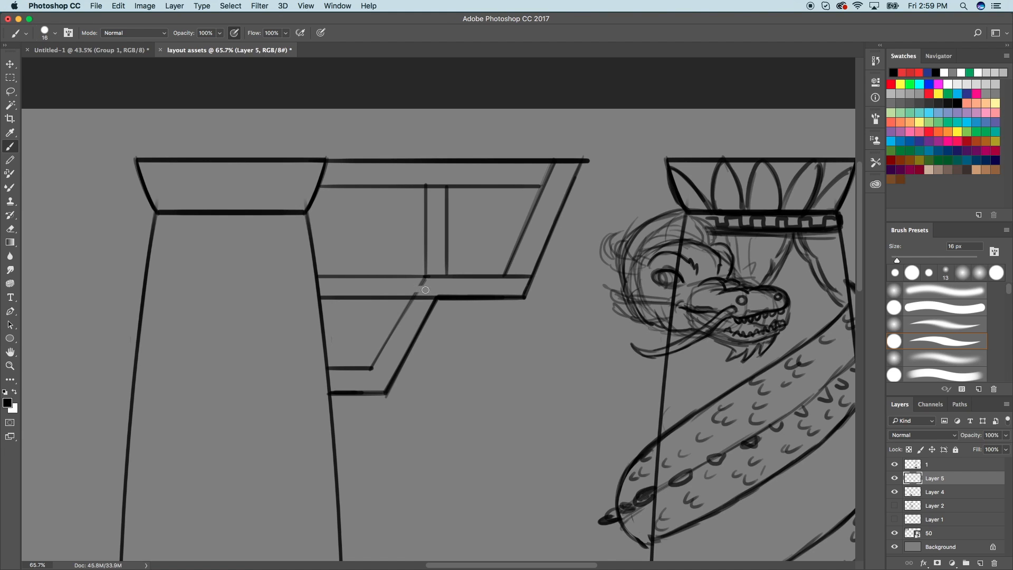
key(super+z)
drag(410, 295, 509, 293)
scroll(455, 274, down, 5)
scroll(455, 274, up, 4)
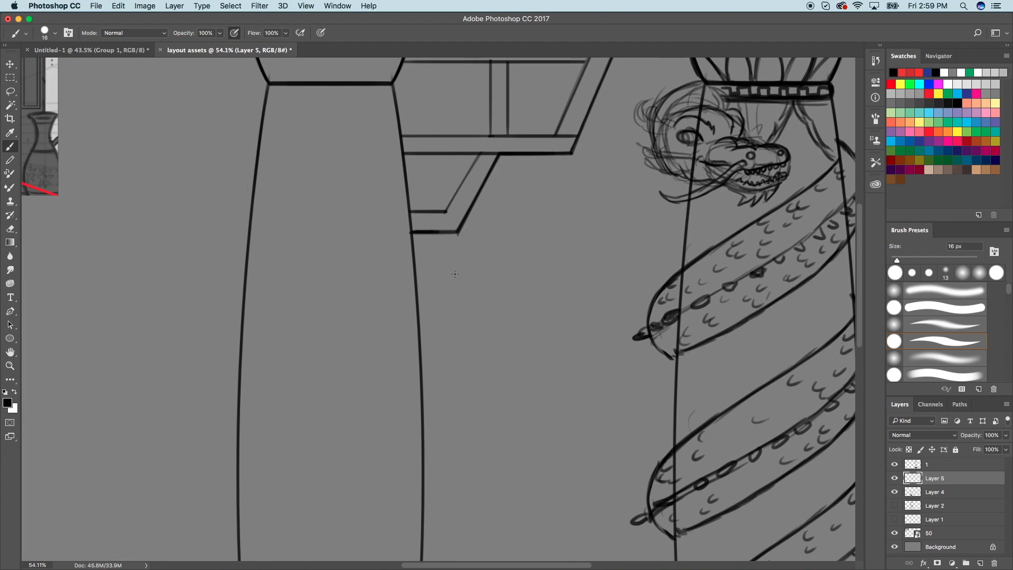
scroll(461, 229, up, 2)
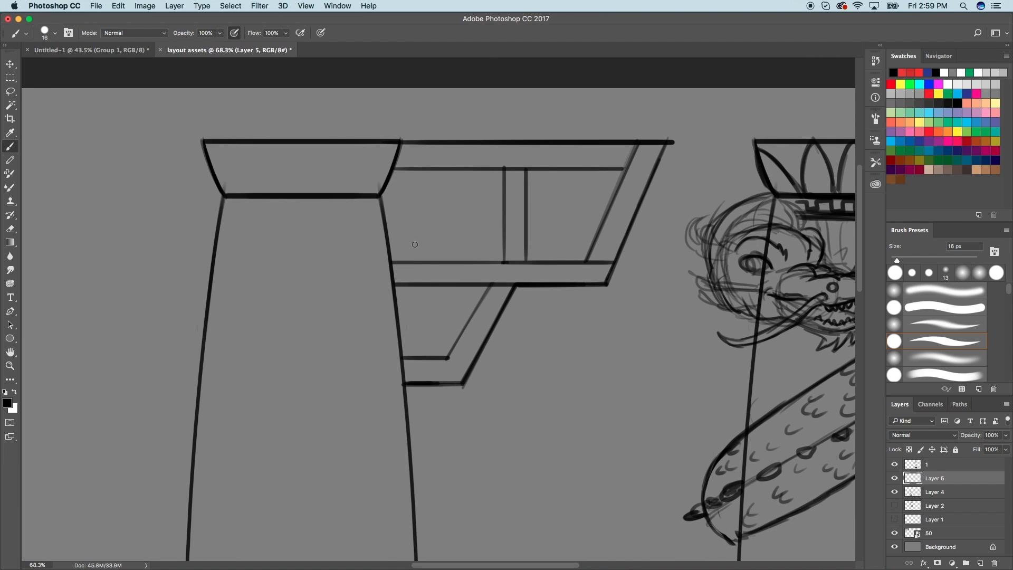
Add a new layer and draw a filled black circle between the column and the bracket's vertical divider.
click(980, 563)
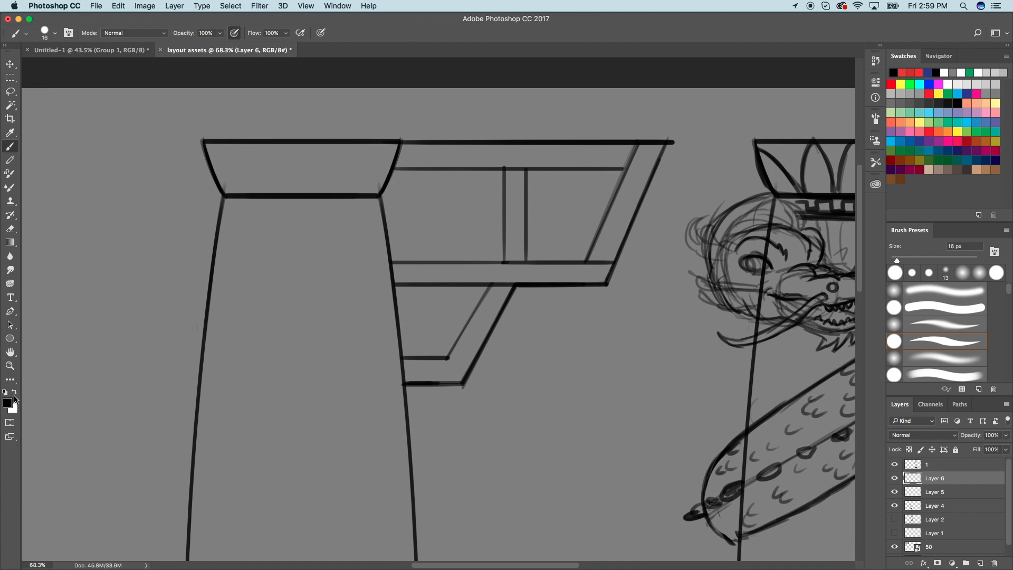
key(u)
drag(389, 170, 483, 285)
scroll(502, 283, up, 3)
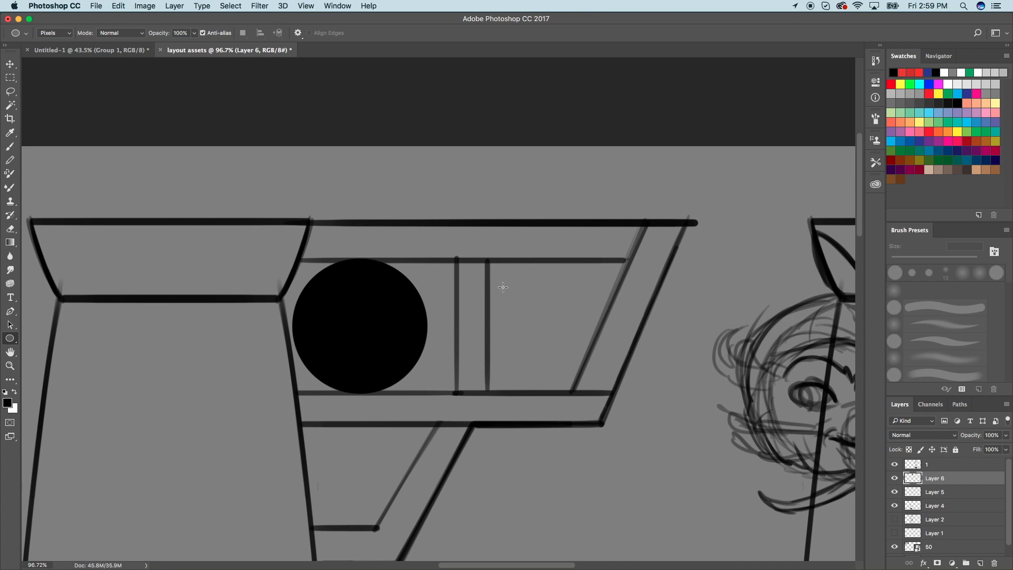
Select a slightly smaller ellipse inside the black circle and delete its fill to leave a ring.
click(12, 64)
click(118, 6)
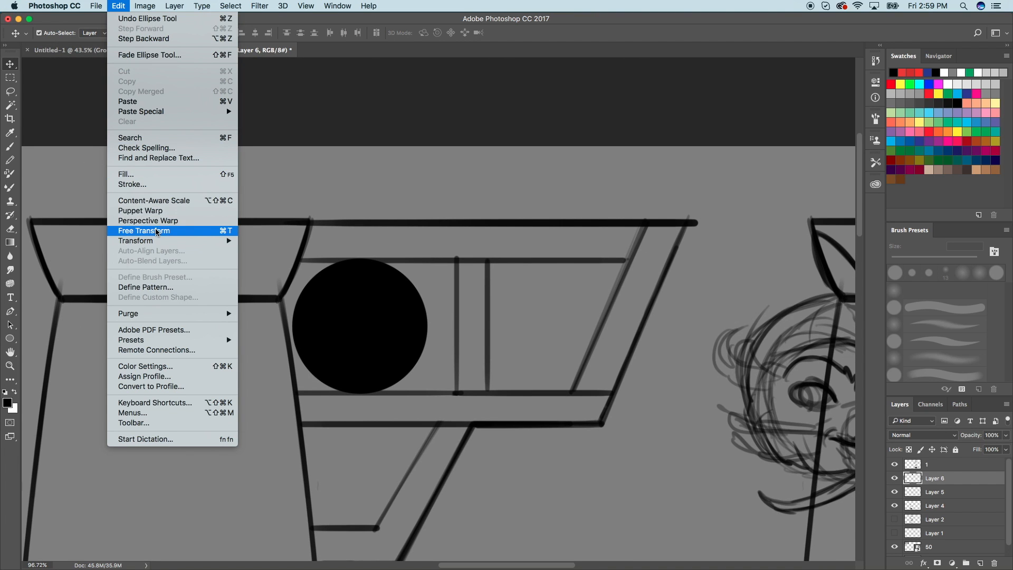
click(12, 77)
click(12, 77)
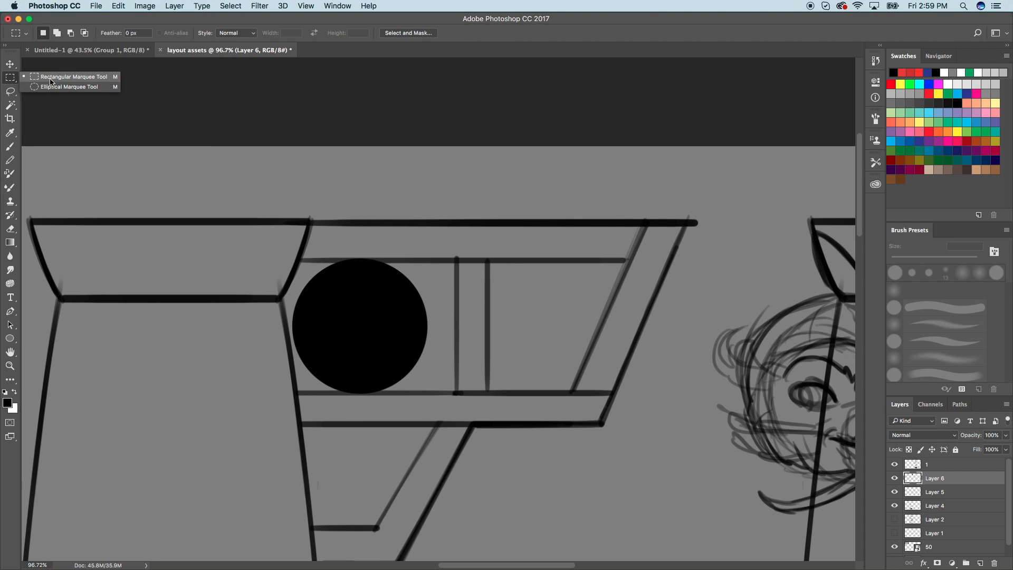
click(58, 86)
drag(270, 263, 393, 416)
drag(357, 323, 385, 323)
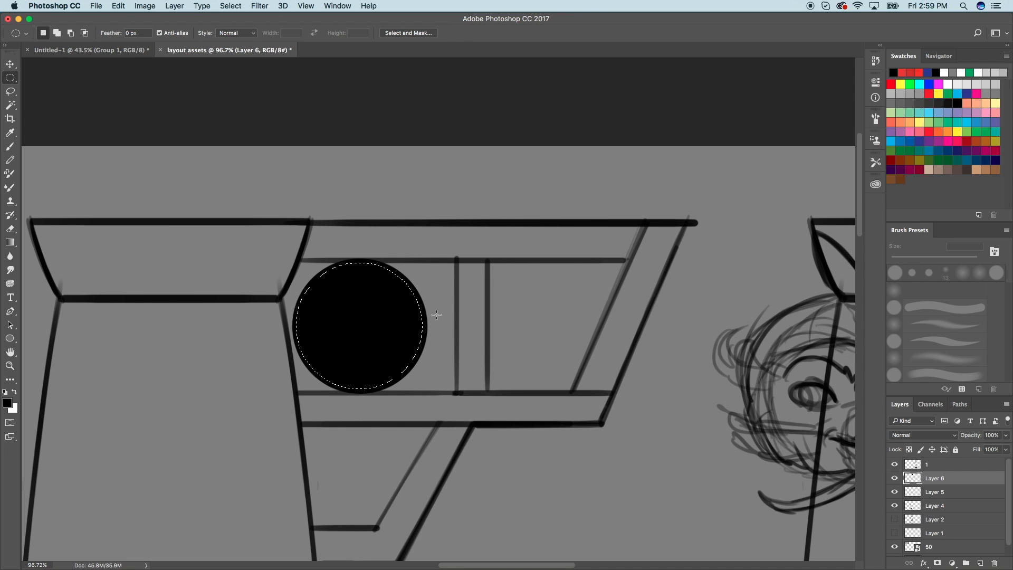
key(Delete)
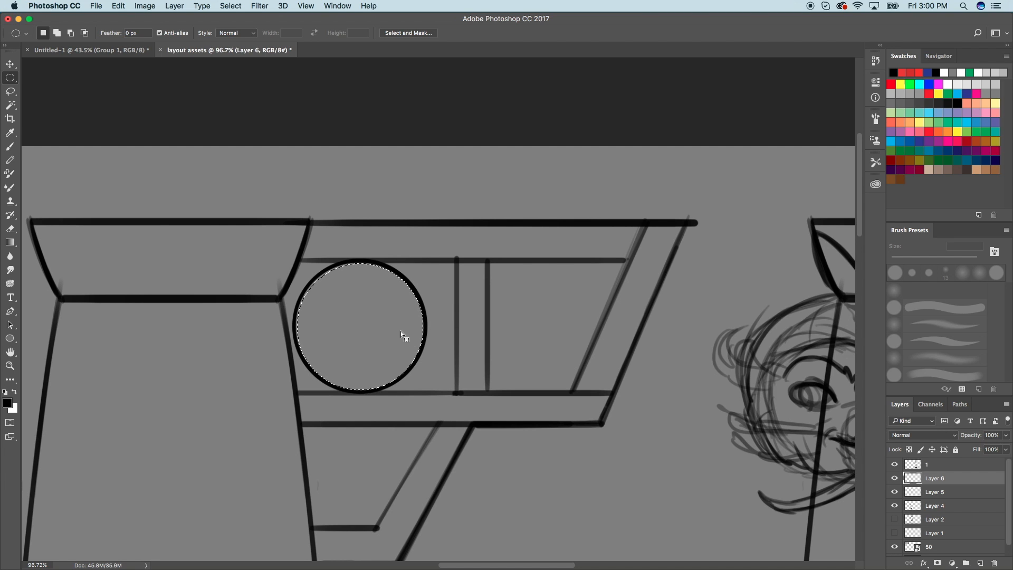
Deselect the ring's interior, marquee the area around the ring and copy the ring onto its own layer.
right_click(395, 325)
click(414, 331)
drag(10, 80, 48, 78)
drag(235, 218, 496, 417)
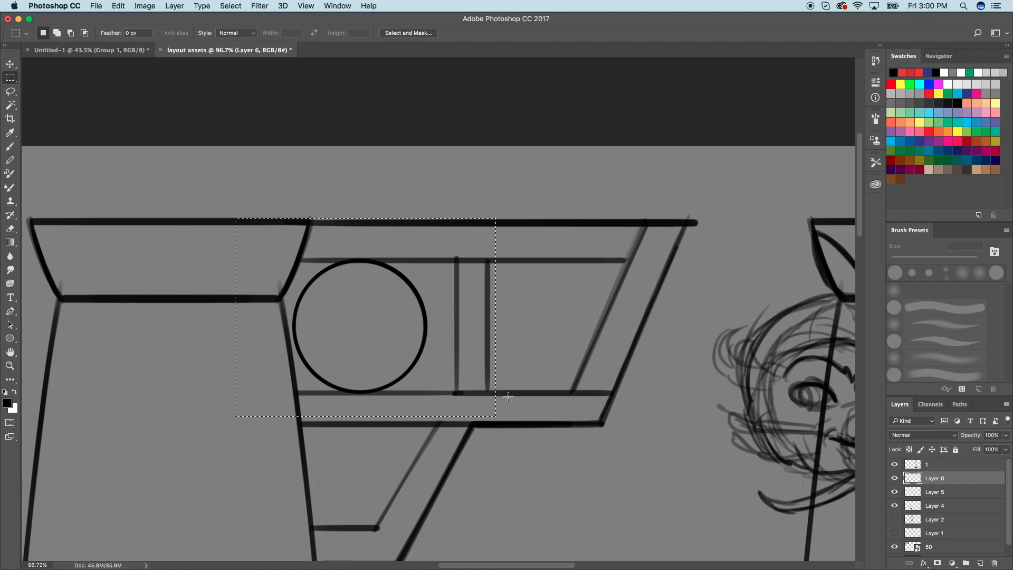
key(super+j)
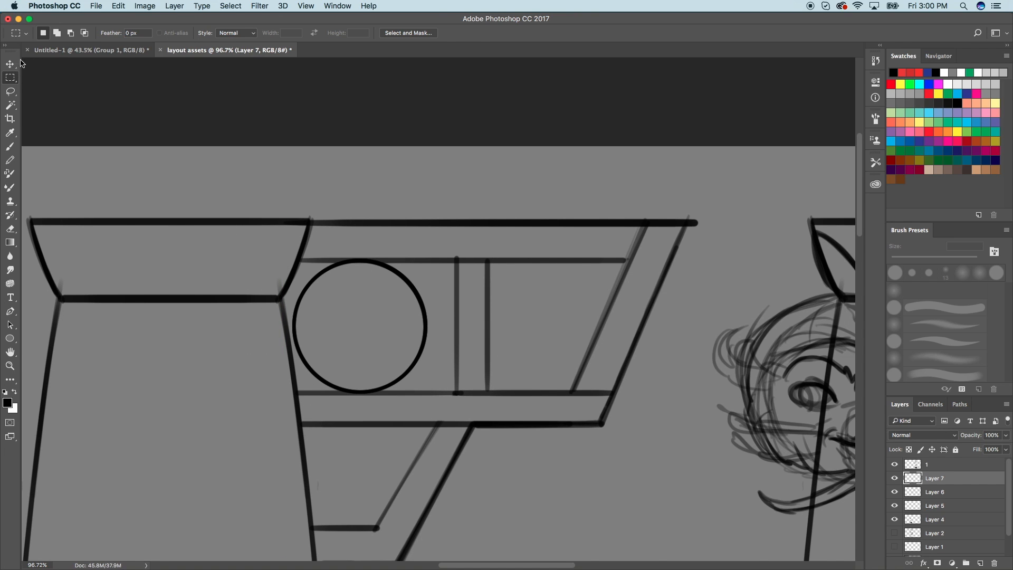
Scale the copied ring down to about 74% and centre it inside the original ring.
click(118, 6)
click(135, 238)
drag(427, 259, 416, 269)
drag(294, 394, 307, 378)
drag(414, 271, 411, 274)
drag(310, 374, 312, 372)
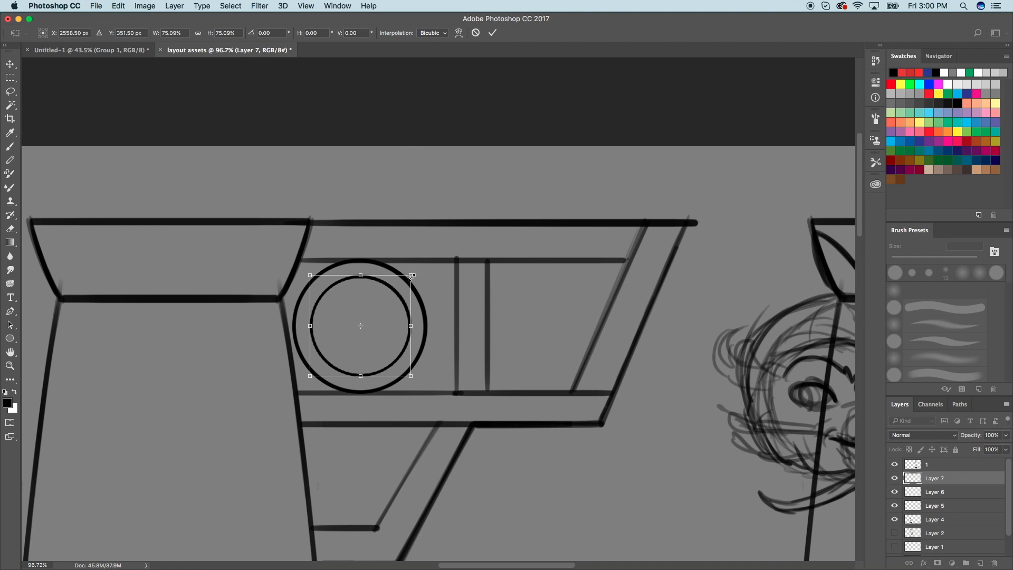
drag(410, 275, 409, 276)
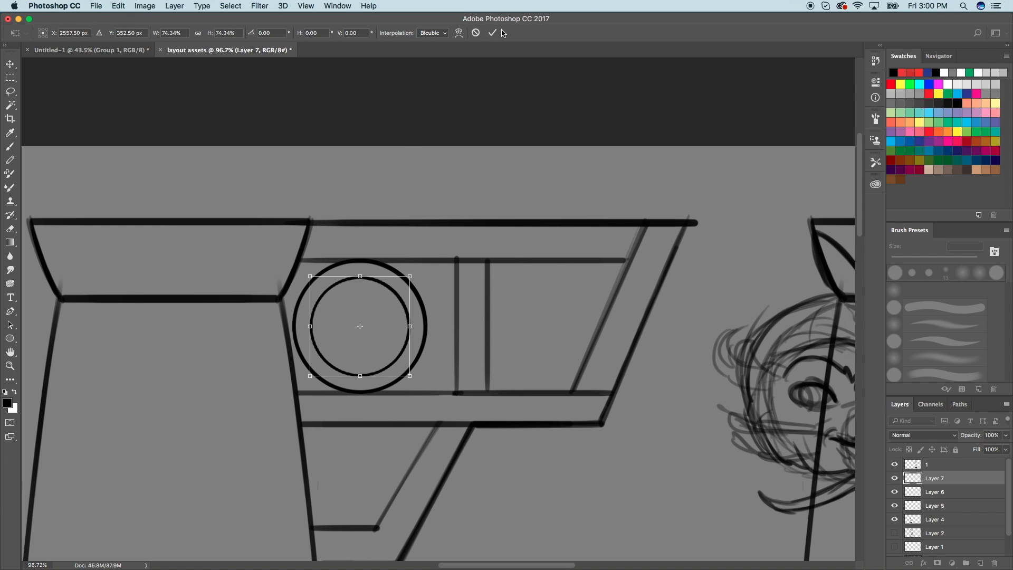
click(492, 32)
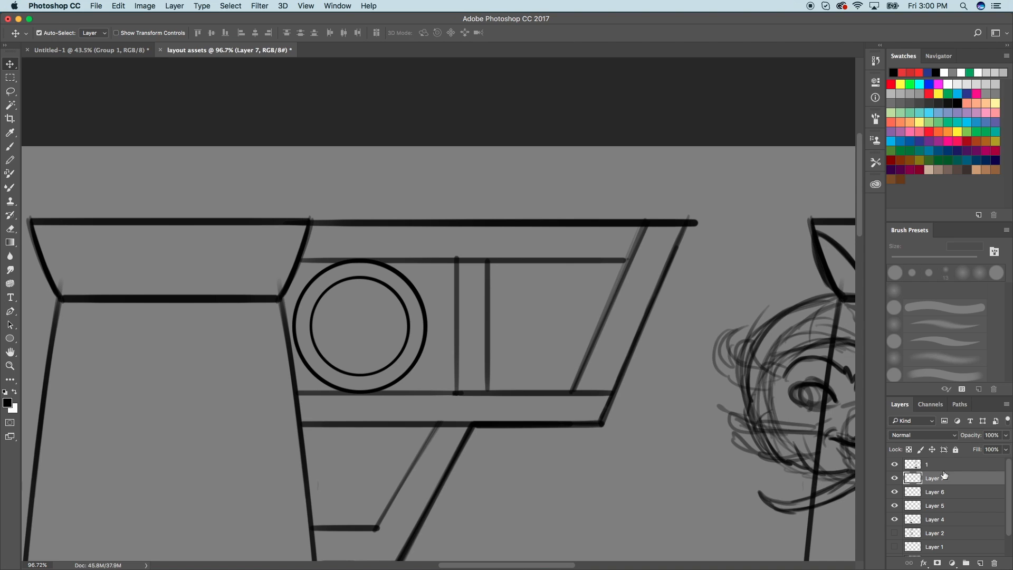
Identify the two ring layers by toggling their visibility, and merge them into a single layer.
click(894, 491)
click(894, 492)
click(894, 465)
click(895, 465)
click(895, 492)
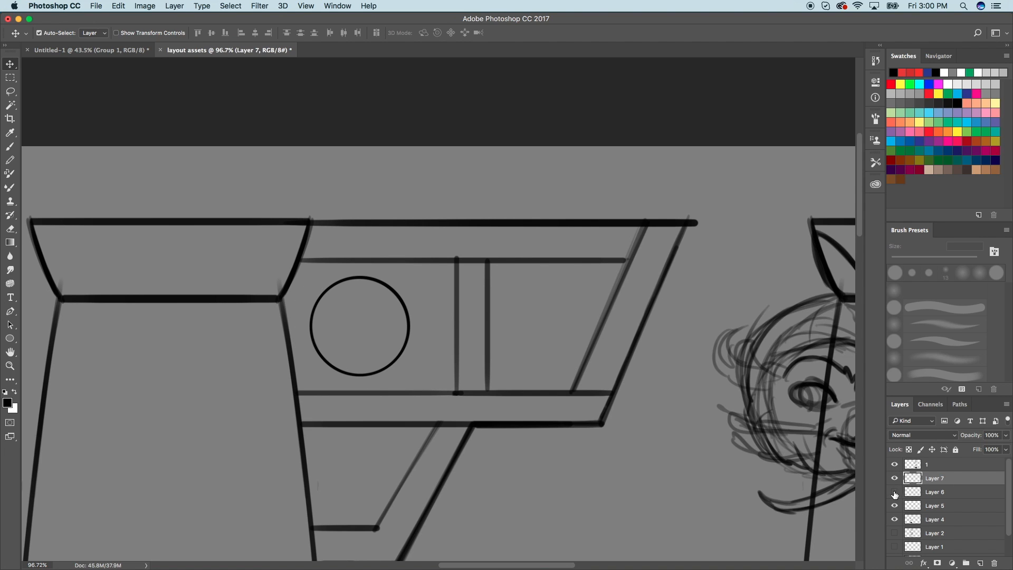
click(895, 491)
click(895, 479)
click(894, 478)
shift+click(923, 492)
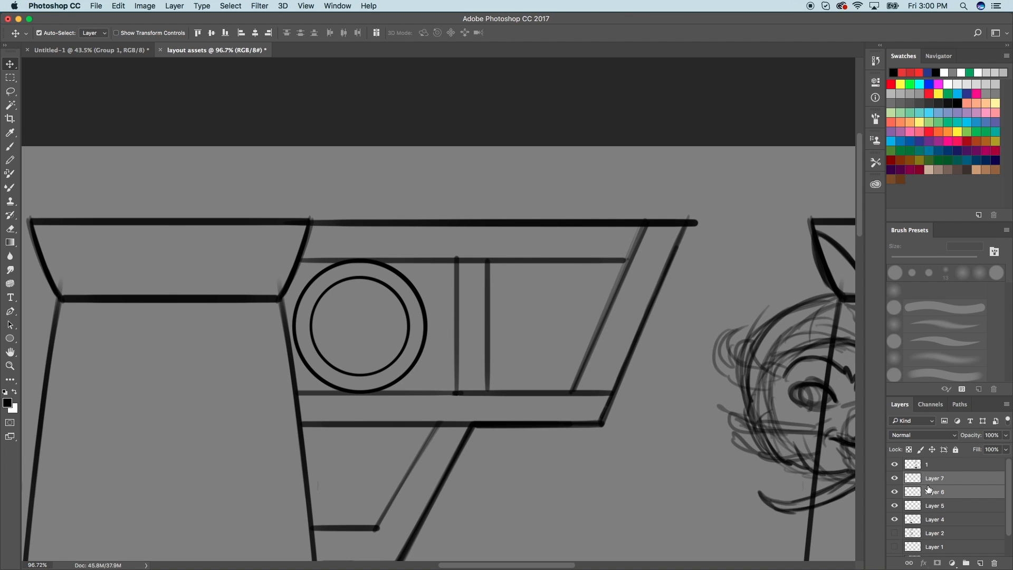
right_click(926, 492)
click(816, 422)
Stretch the merged double ring horizontally so it spans from the column's edge to the bracket's first vertical divider.
scroll(525, 426, down, 5)
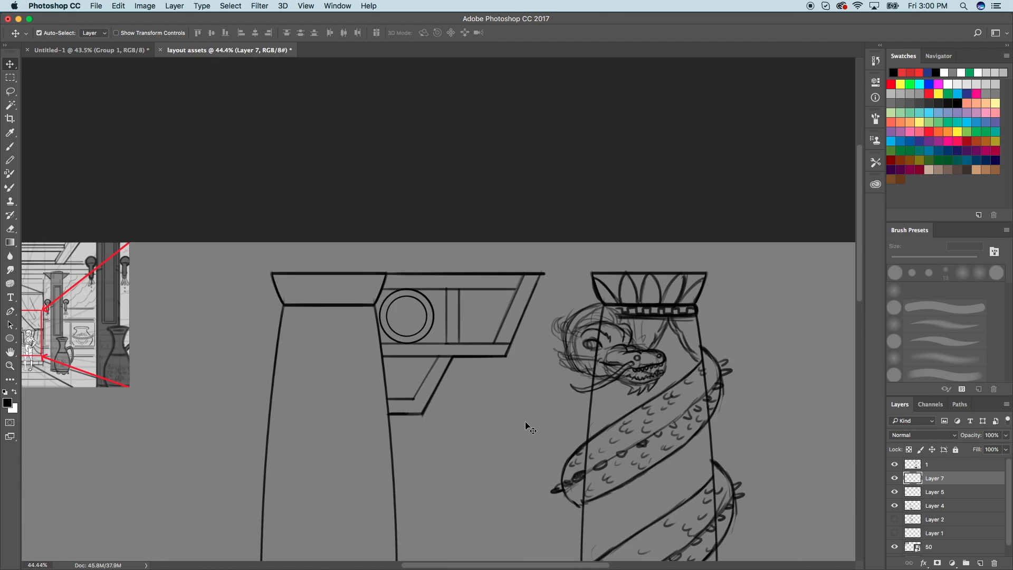
scroll(533, 430, up, 5)
click(118, 6)
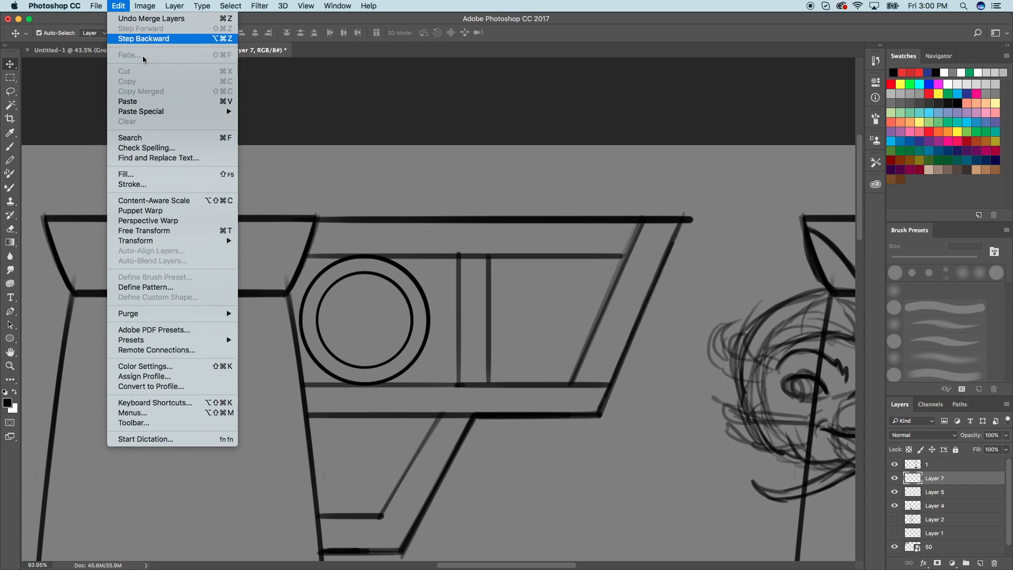
click(148, 230)
drag(432, 320, 458, 316)
drag(299, 320, 293, 320)
click(494, 33)
scroll(70, 72, down, 8)
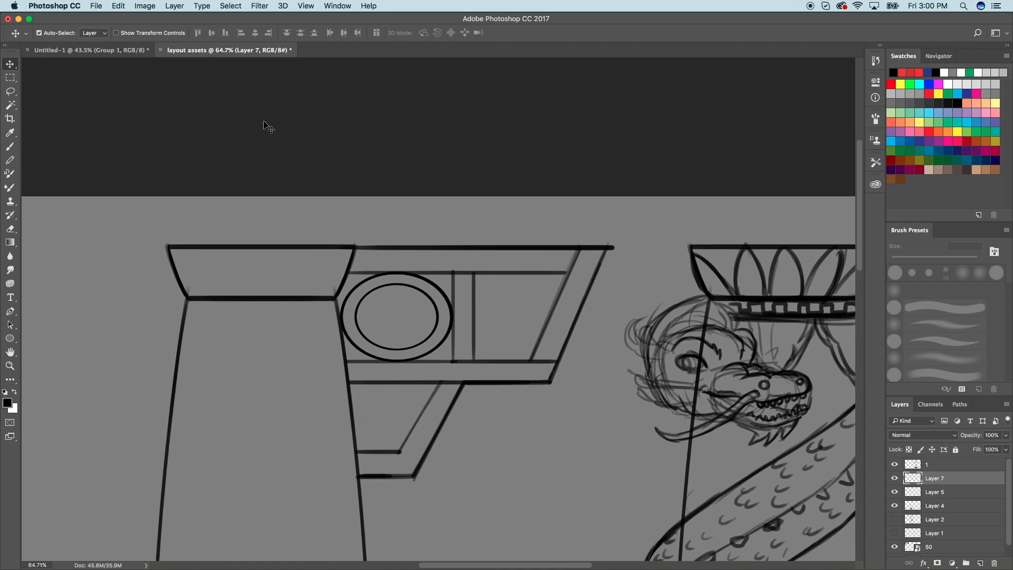
Check which layers hold the column and bracket, and merge the double ring layer with the bracket layer.
scroll(683, 395, down, 3)
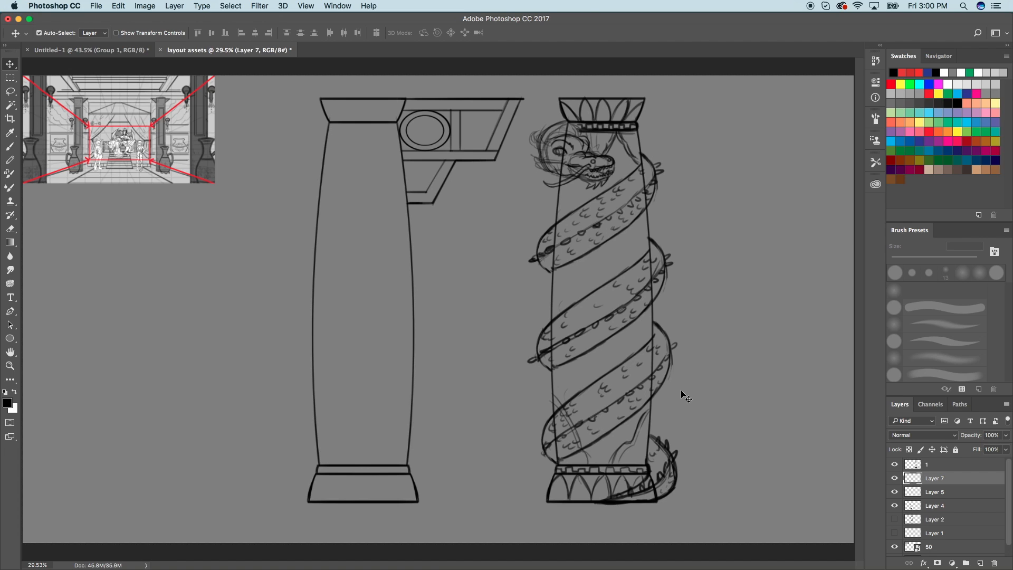
click(895, 519)
click(896, 506)
click(898, 505)
click(896, 493)
click(897, 493)
click(921, 492)
shift+click(925, 479)
right_click(931, 481)
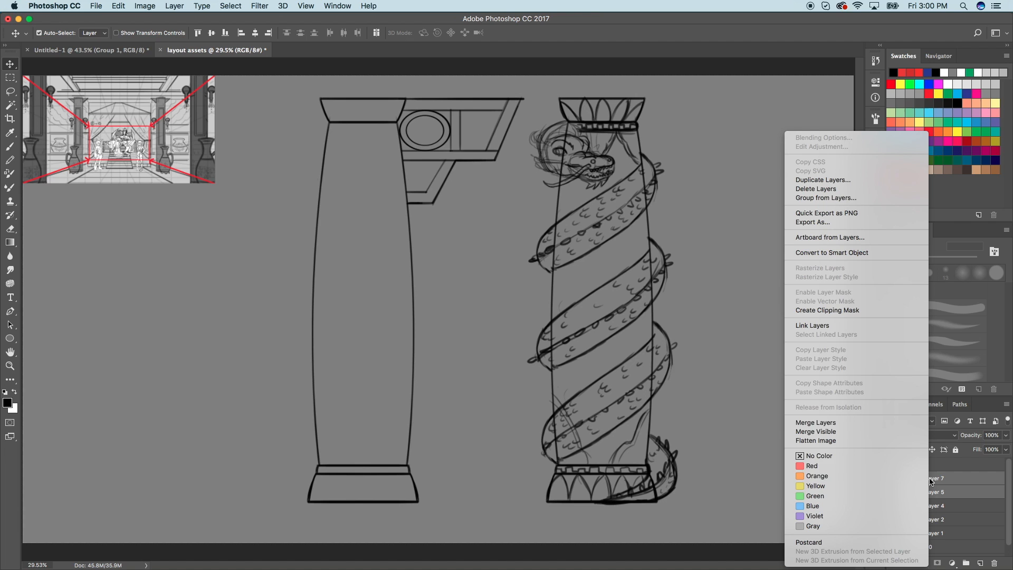
click(843, 419)
Duplicate the bracket onto a new layer, flip it horizontally and place it against the column's left side.
scroll(486, 256, up, 3)
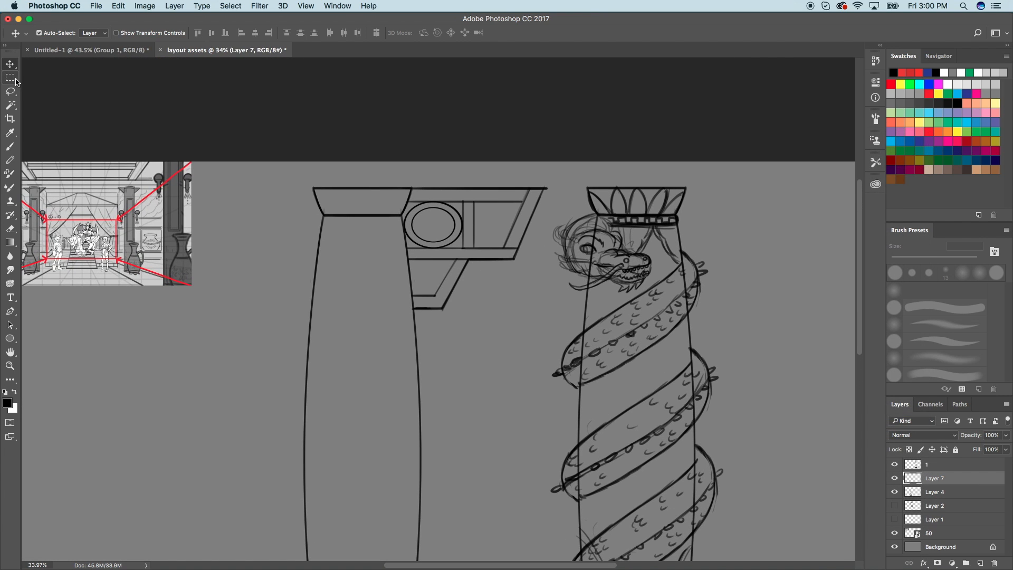
click(11, 78)
drag(220, 163, 555, 330)
key(ctrl+j)
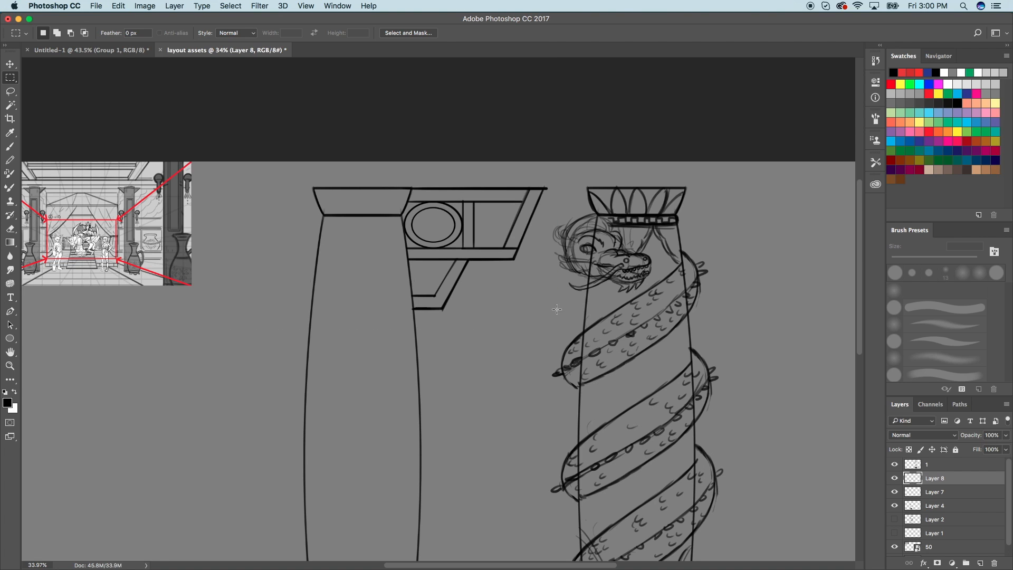
click(10, 64)
click(119, 6)
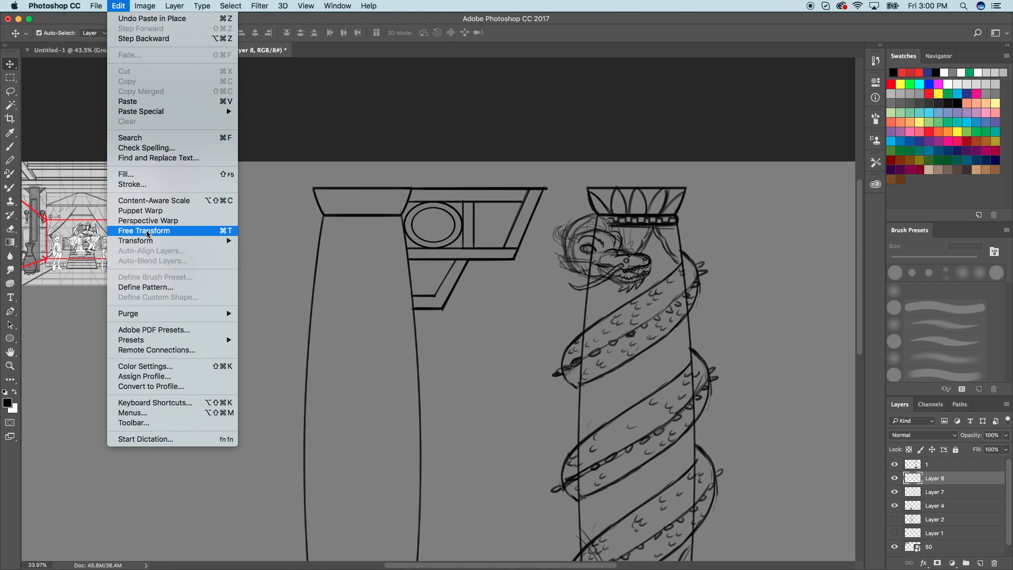
mouse_move(151, 243)
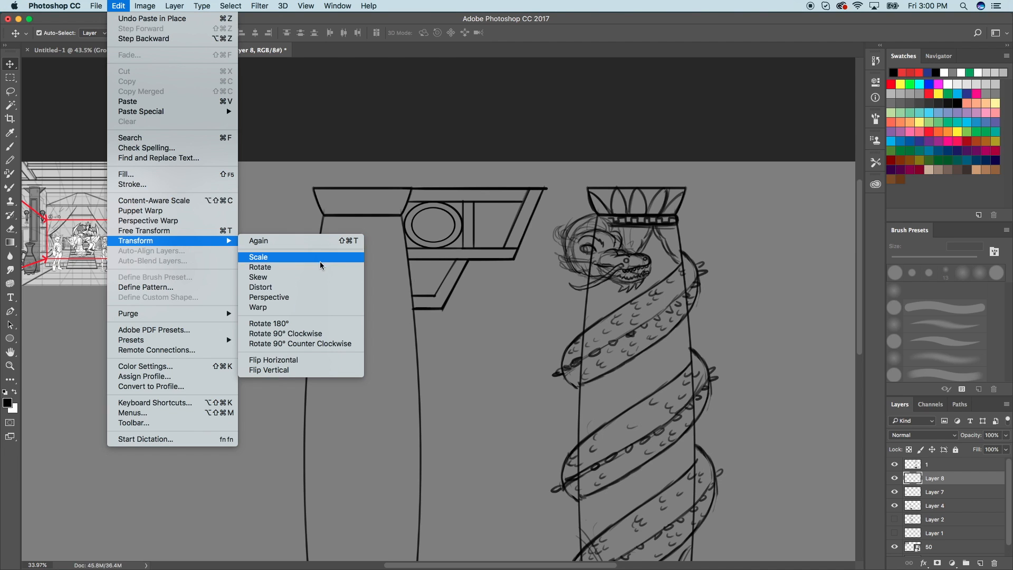
click(295, 360)
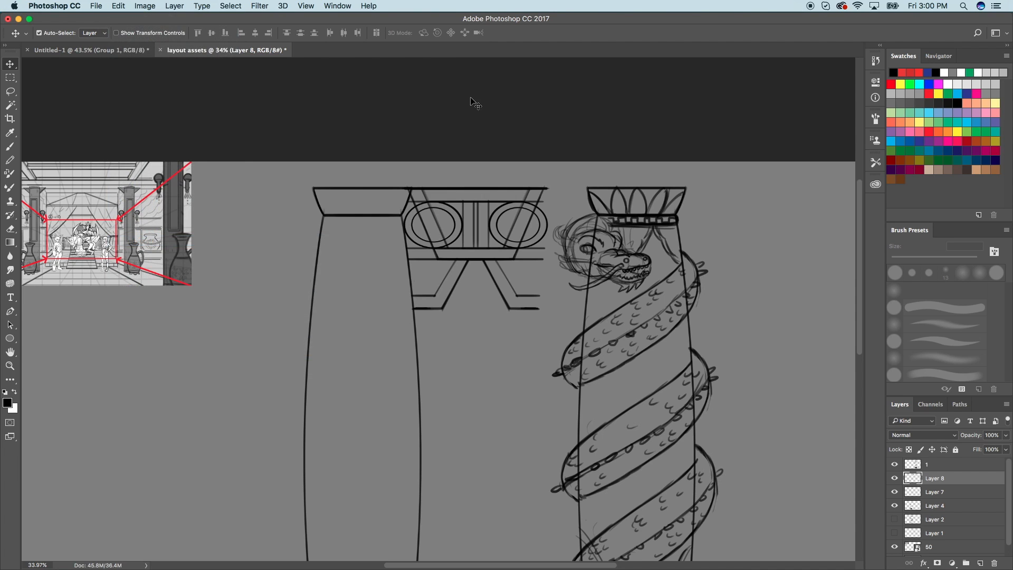
drag(529, 262, 305, 261)
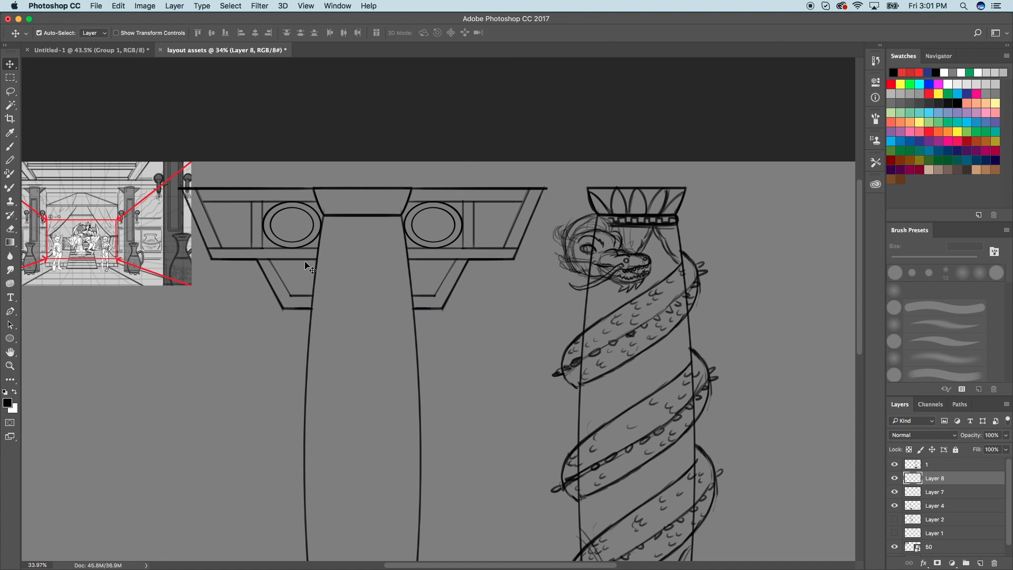
Merge the left and right bracket layers into one layer.
scroll(341, 294, down, 3)
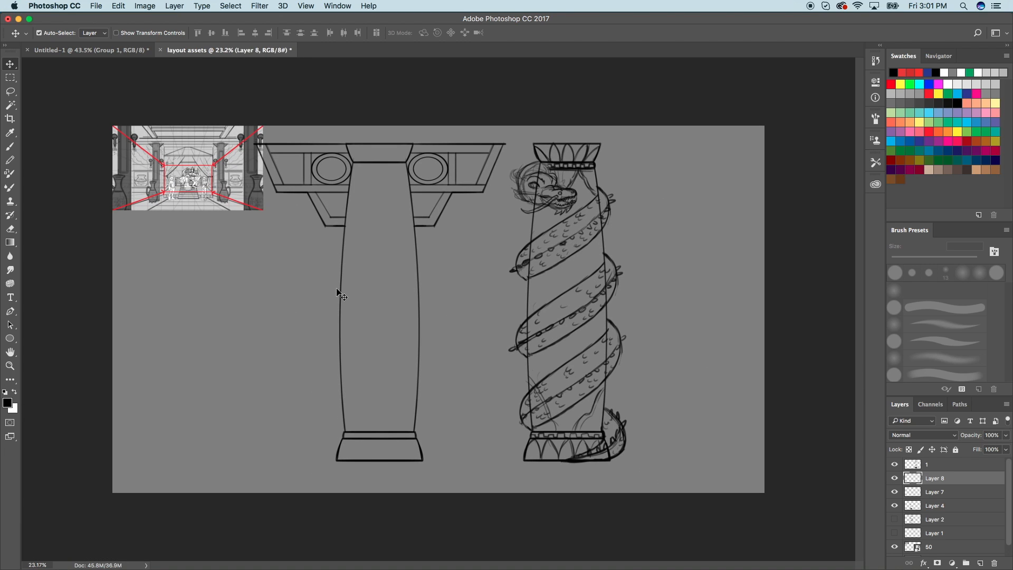
shift+click(925, 493)
right_click(928, 491)
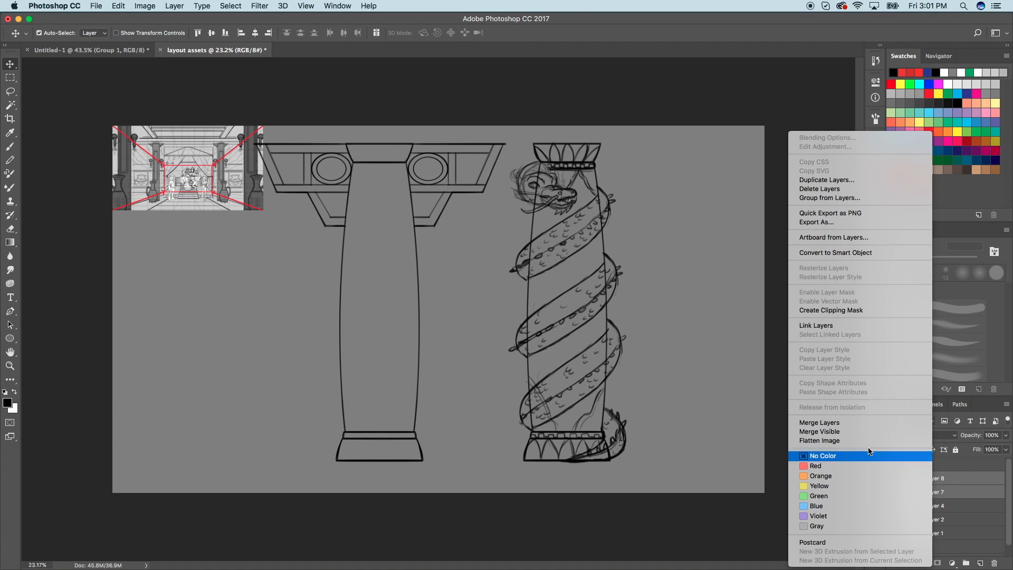
click(827, 424)
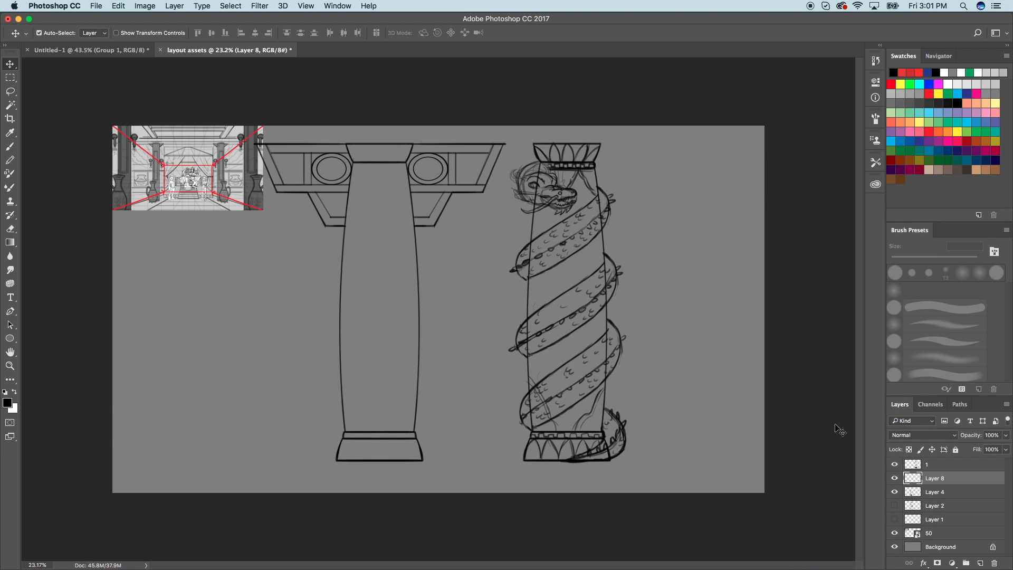
Check the bracket and column layers' visibility and add a new layer directly above the plain column's layer.
scroll(473, 195, up, 3)
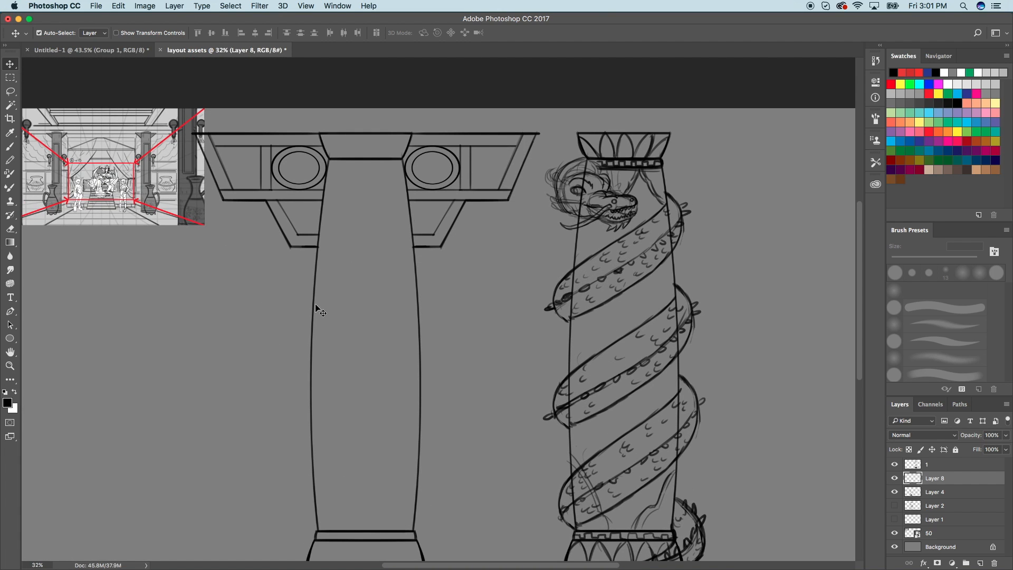
click(895, 479)
click(896, 479)
click(895, 480)
click(896, 480)
click(896, 480)
click(896, 479)
click(895, 492)
click(896, 492)
click(933, 495)
click(981, 562)
With the 16 px brush, draw a horizontal line across the column just beneath its capital.
click(16, 148)
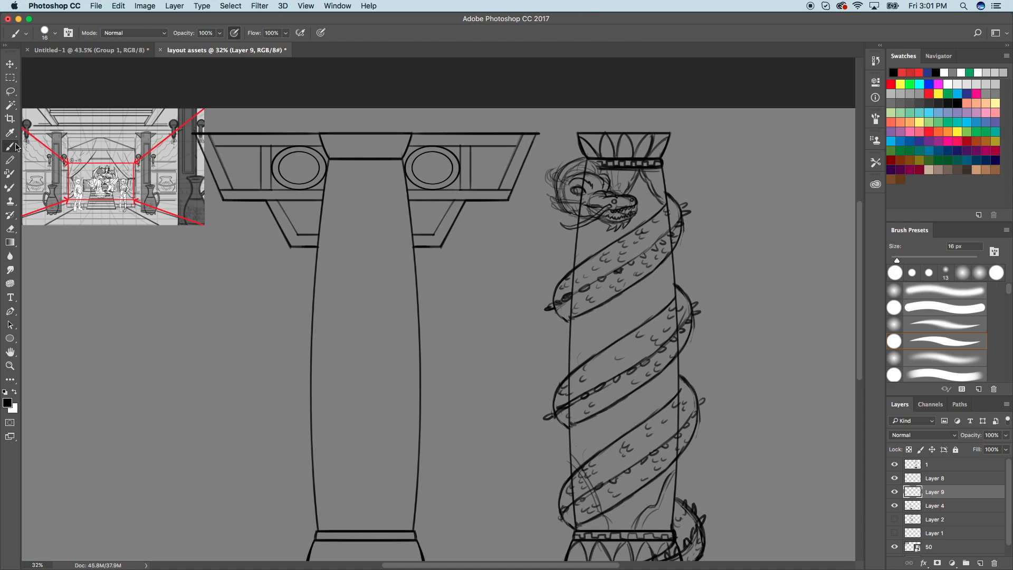
scroll(424, 295, up, 3)
scroll(553, 217, up, 4)
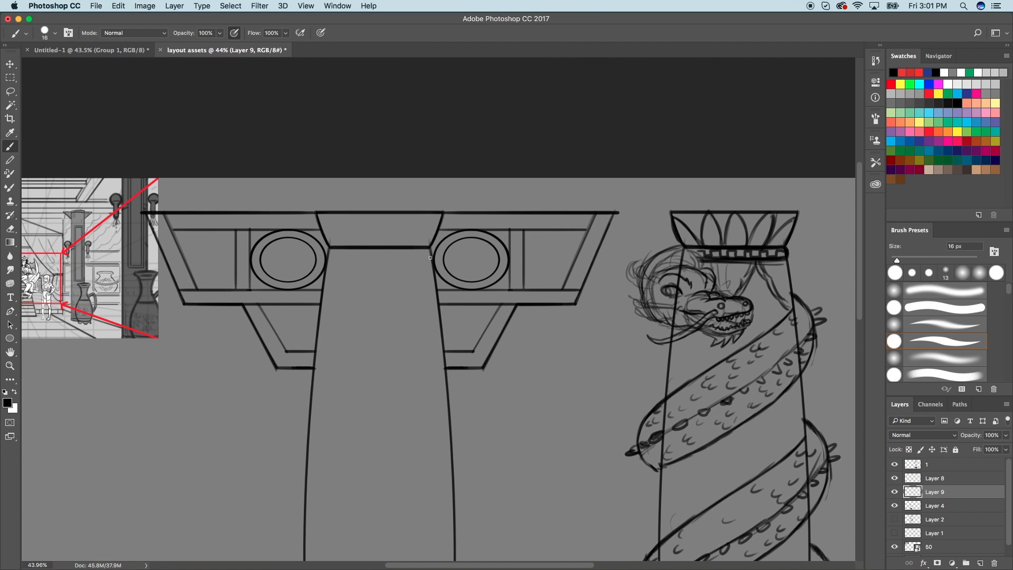
drag(431, 256, 331, 252)
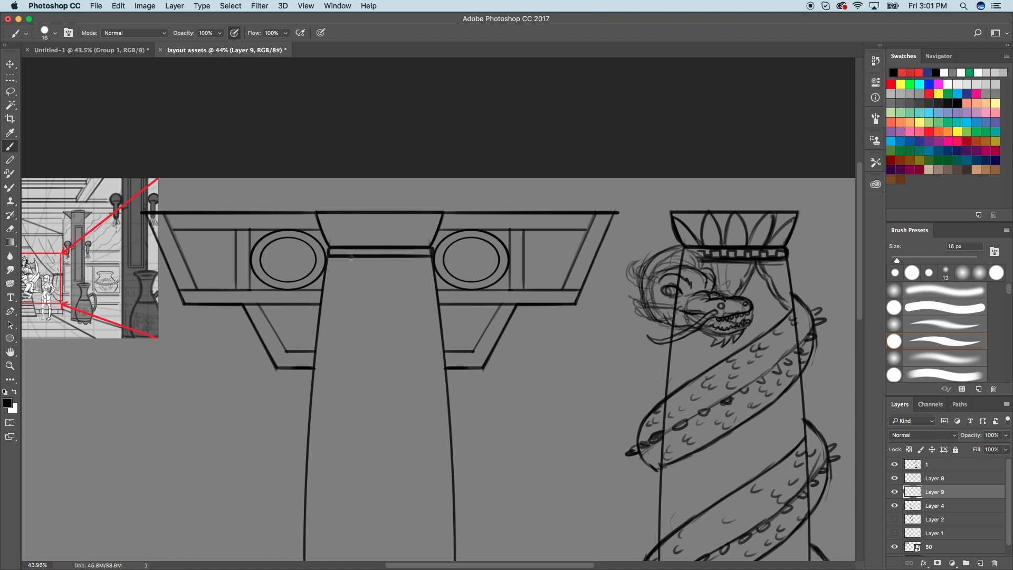
Undo the stray stroke on the shaft and draw a thin vertical centre line down the full height of the column.
drag(357, 259, 381, 328)
key(super+z)
scroll(382, 208, down, 3)
scroll(382, 209, down, 3)
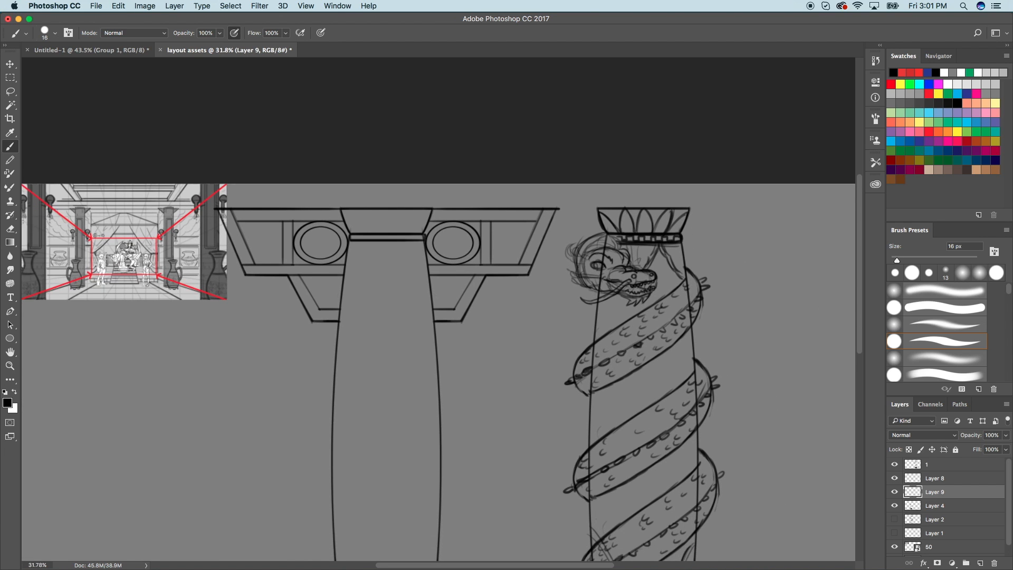
key(super+0)
drag(365, 101, 366, 494)
scroll(345, 469, up, 3)
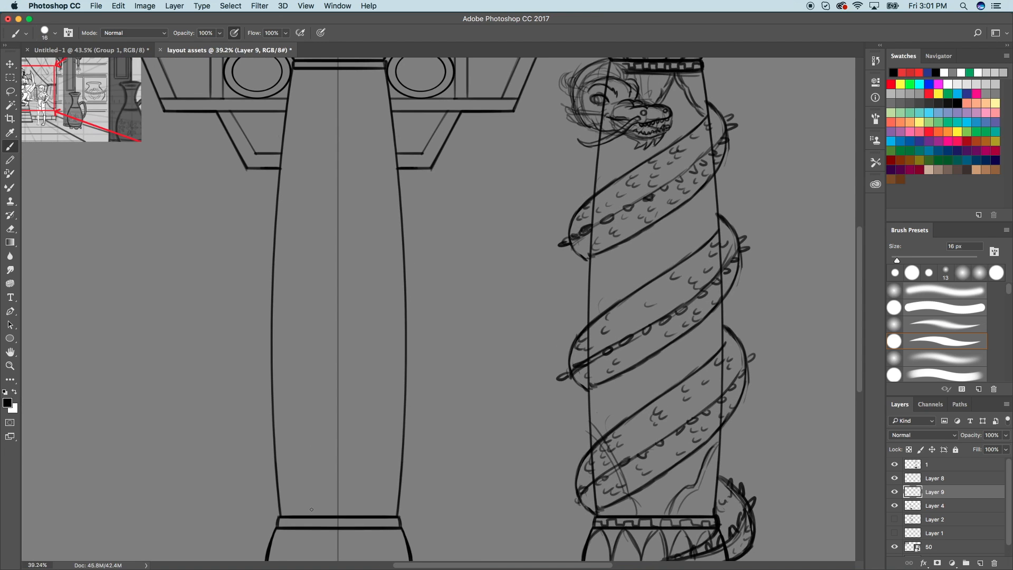
drag(305, 515, 343, 450)
key(super+z)
mouse_move(306, 512)
mouse_down()
mouse_move(342, 436)
mouse_move(309, 513)
mouse_move(319, 470)
mouse_up()
key(super+z)
key(super+z)
key(super+z)
Draw pointed leaf blades rising from the base band on the left half of the column's shaft.
drag(310, 510, 331, 448)
mouse_move(277, 472)
mouse_down()
mouse_move(308, 511)
mouse_move(294, 495)
mouse_up()
mouse_move(281, 481)
mouse_down()
mouse_move(305, 515)
mouse_move(324, 480)
mouse_move(315, 513)
mouse_move(332, 455)
mouse_up()
drag(317, 501, 336, 452)
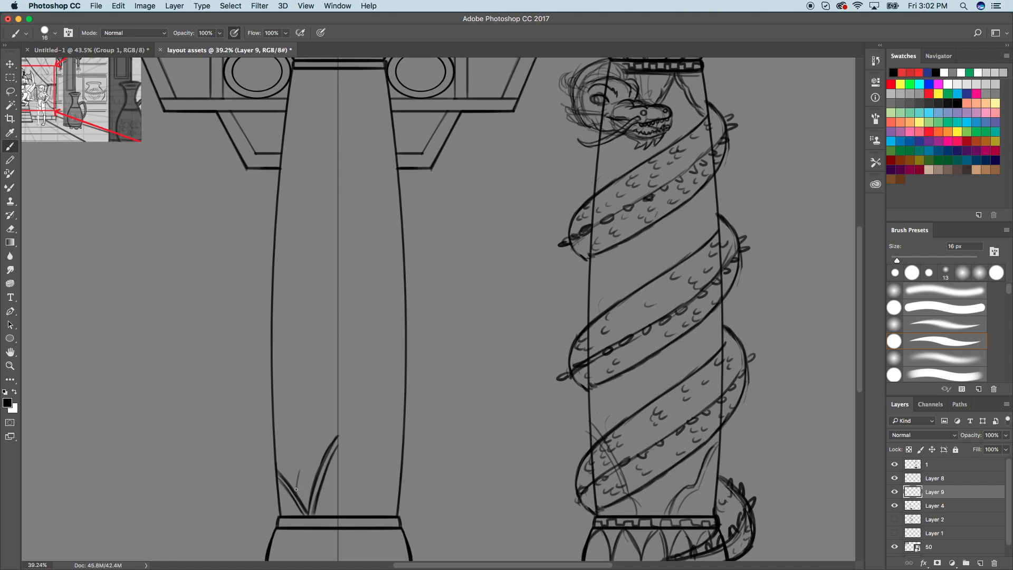
mouse_move(296, 489)
mouse_down()
mouse_move(302, 461)
mouse_move(311, 482)
mouse_move(301, 463)
mouse_move(297, 478)
mouse_move(302, 461)
mouse_move(310, 482)
mouse_up()
scroll(337, 470, down, 5)
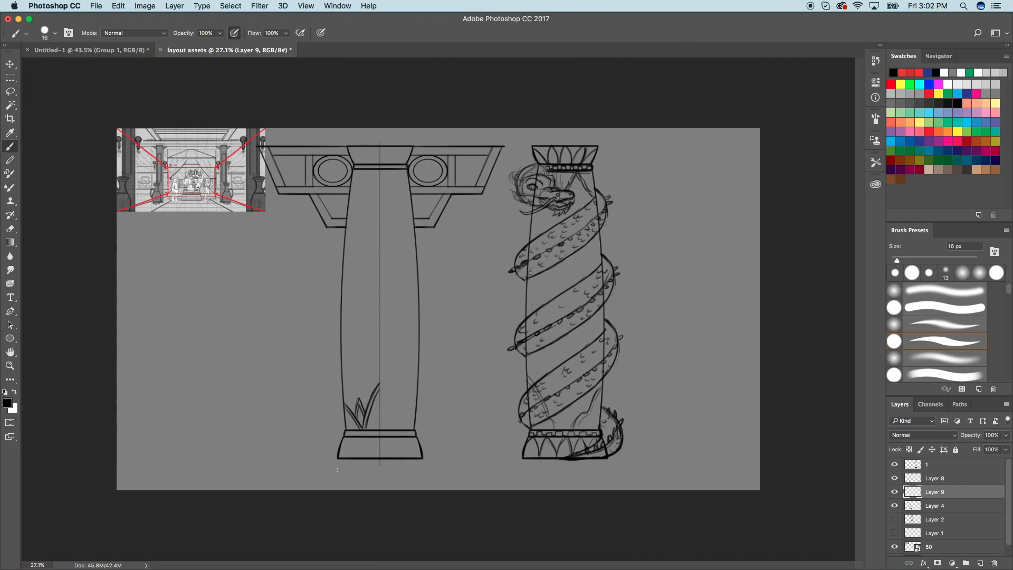
Draw a crenellated block pattern along the left half of the column's lower band, undoing faulty strokes.
scroll(337, 469, up, 6)
scroll(291, 446, up, 1)
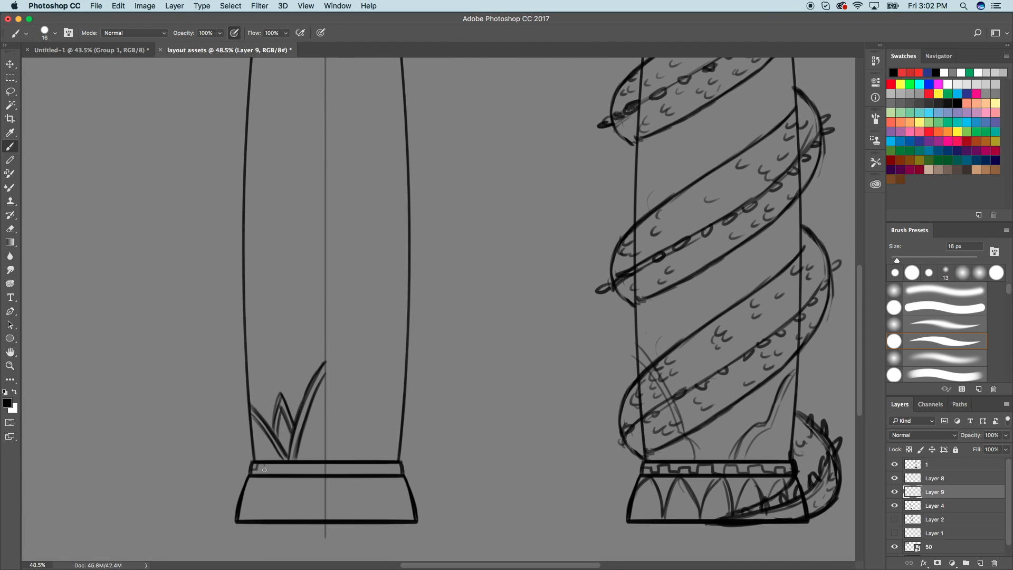
key(super+z)
drag(265, 469, 265, 469)
key(super+z)
scroll(270, 462, down, 3)
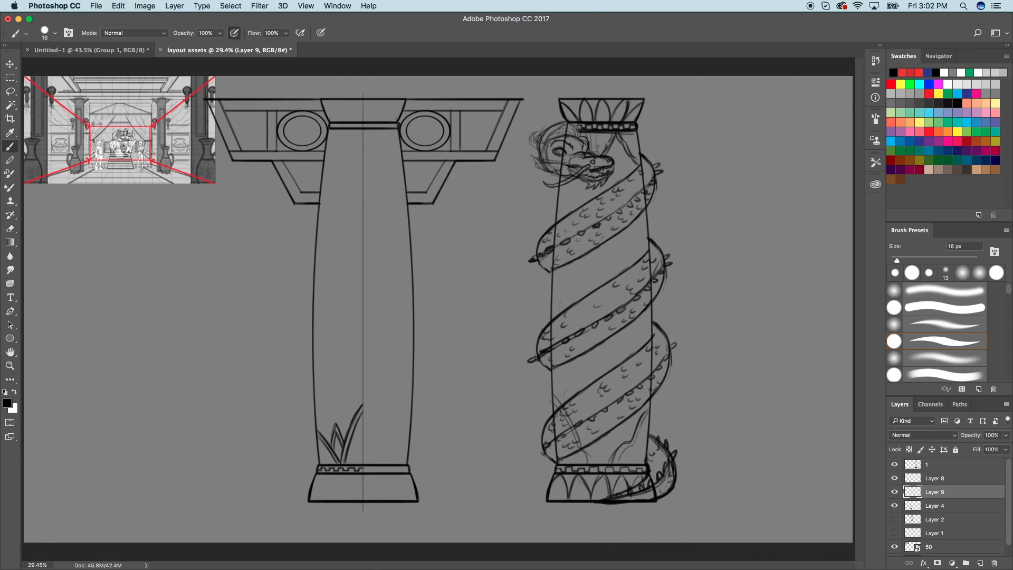
Sketch a scaly, spiked dragon coil curving across the left half of the column's base, up to the centre line.
scroll(346, 499, up, 2)
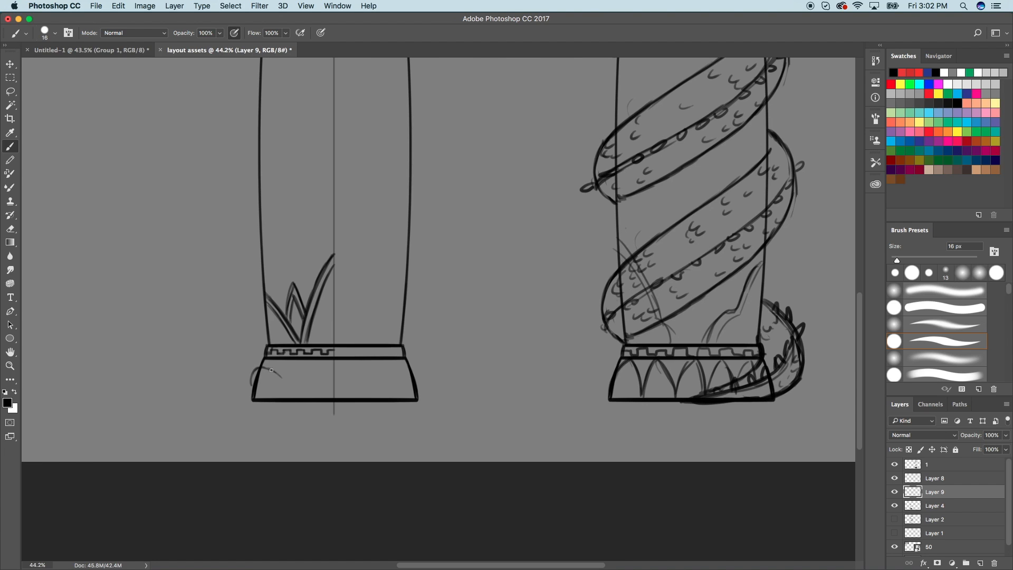
mouse_move(263, 383)
mouse_down()
mouse_move(288, 398)
mouse_move(302, 384)
mouse_move(269, 362)
mouse_up()
mouse_move(268, 368)
mouse_down()
mouse_move(283, 378)
mouse_move(247, 376)
mouse_up()
mouse_move(256, 380)
mouse_down()
mouse_move(295, 400)
mouse_move(289, 384)
mouse_move(332, 359)
mouse_up()
drag(314, 396, 330, 385)
drag(259, 366, 258, 371)
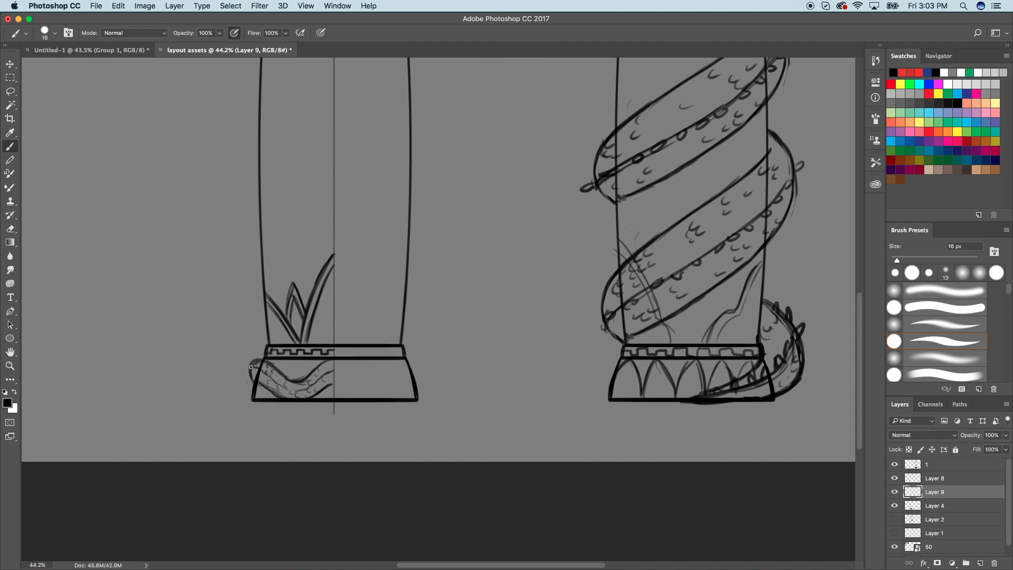
drag(265, 373, 272, 375)
drag(332, 364, 309, 370)
Marquee the ornament on the left half of the column's base and band, and copy it onto a new layer.
key(m)
drag(217, 333, 340, 421)
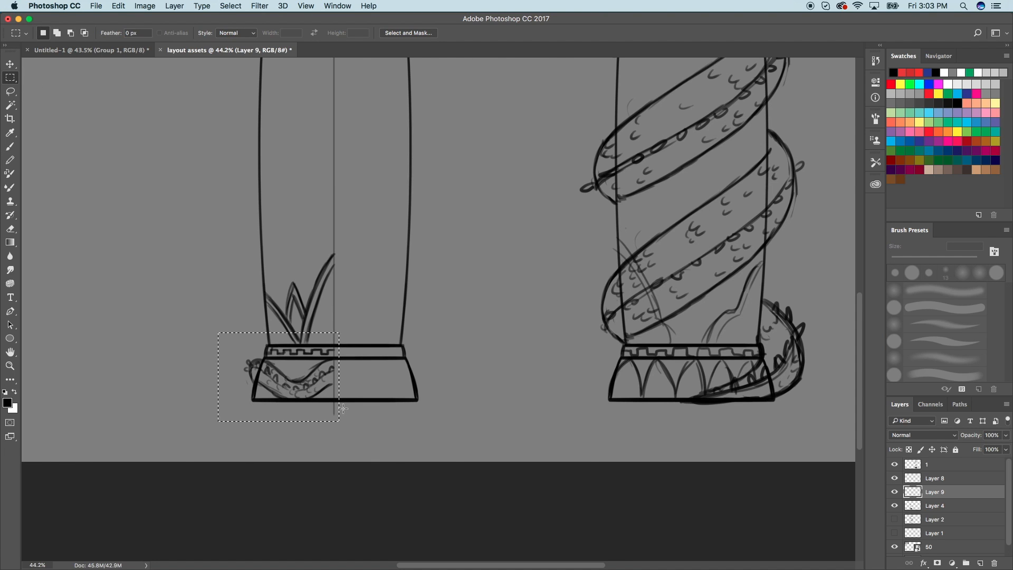
key(ctrl+j)
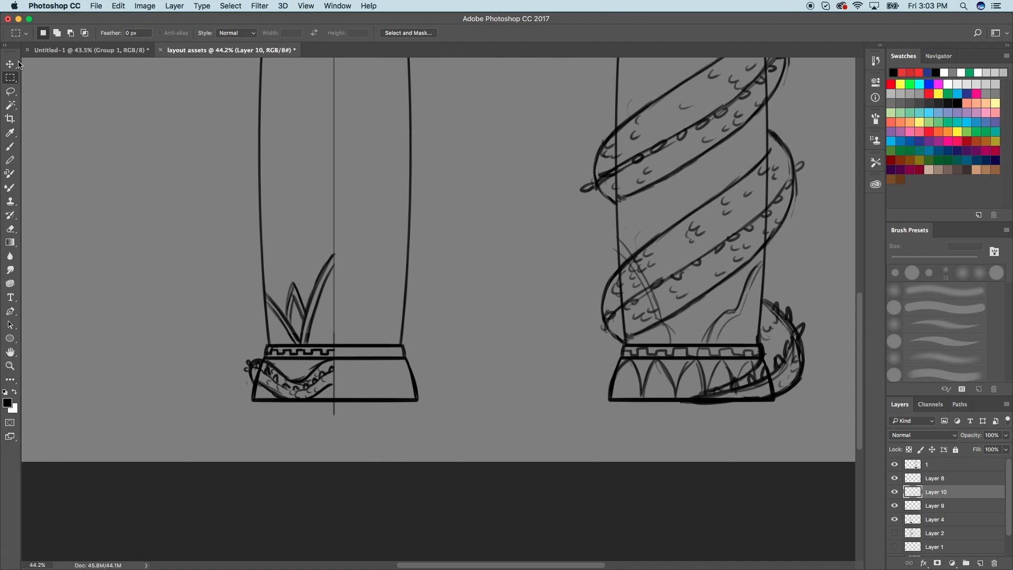
Undo the copy of the base ornament onto a new layer and clear the selection around it.
key(ctrl+z)
right_click(324, 378)
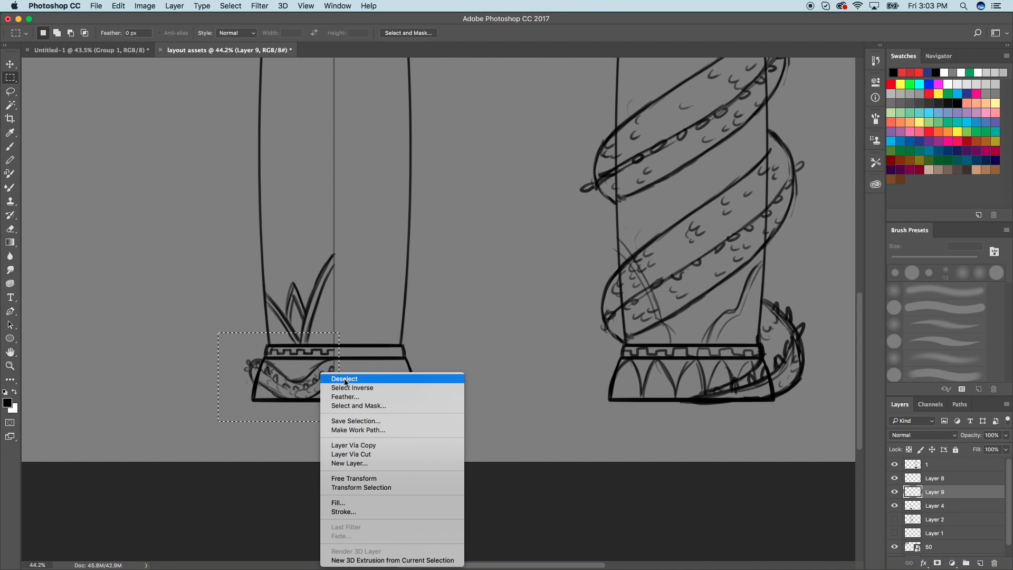
click(344, 378)
scroll(390, 338, down, 5)
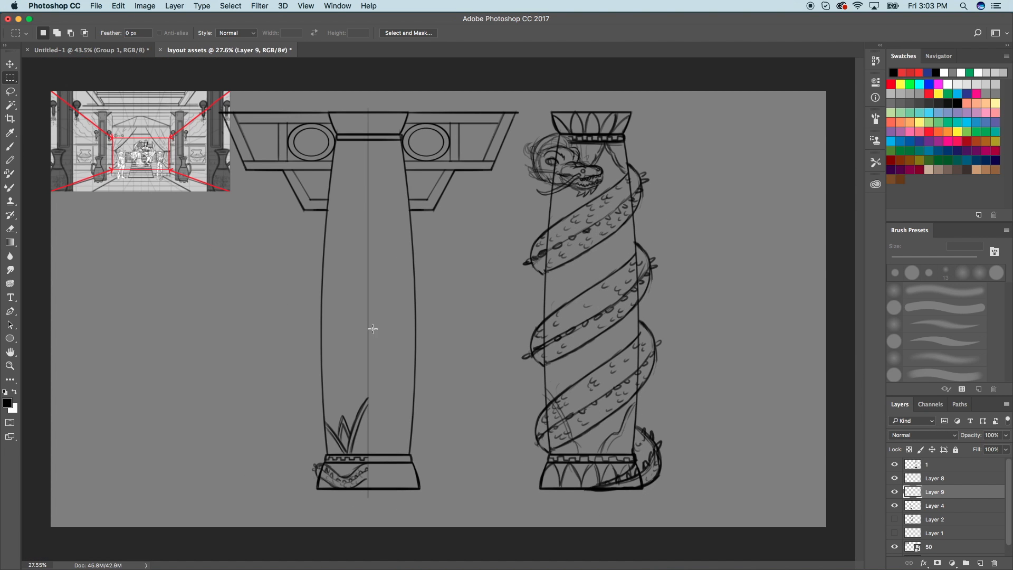
scroll(378, 324, up, 3)
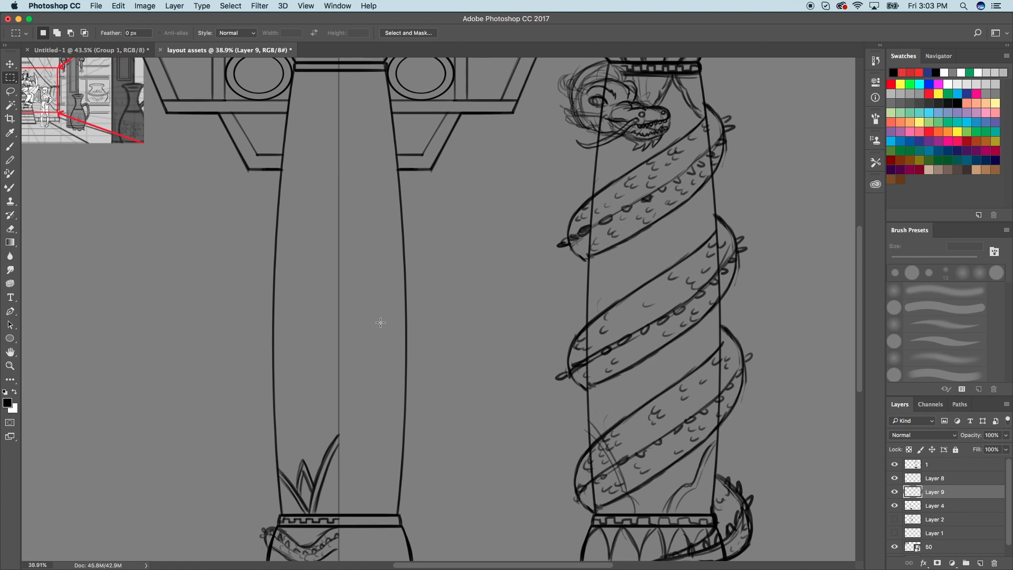
Draw layered scalloped curves hanging beneath the neck band on the left half of the plain column, with the 16 px brush.
click(11, 148)
scroll(477, 258, up, 3)
scroll(478, 259, down, 5)
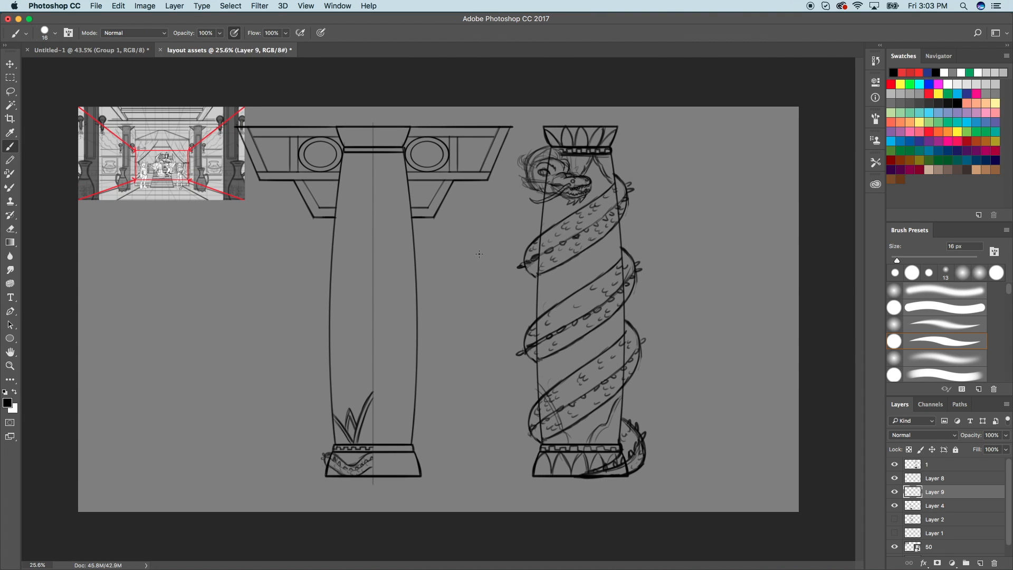
scroll(479, 254, up, 4)
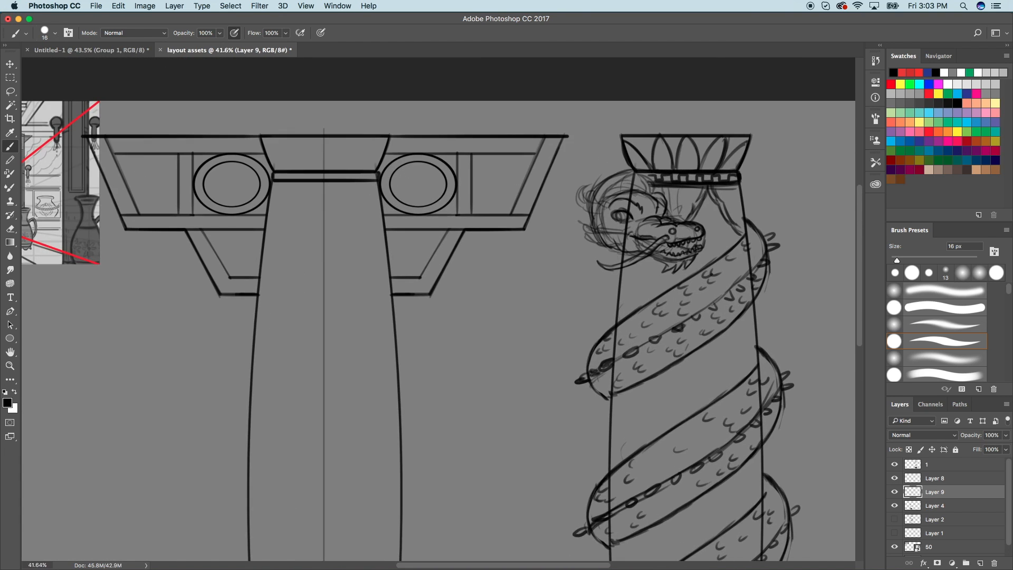
scroll(495, 242, up, 3)
drag(255, 233, 273, 259)
drag(254, 229, 286, 265)
drag(264, 254, 287, 264)
drag(254, 229, 287, 263)
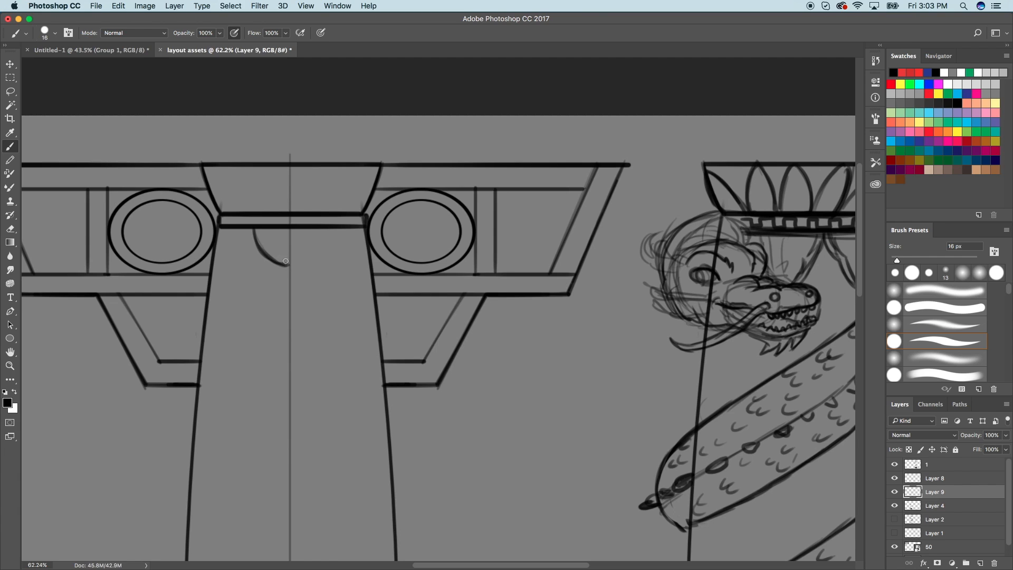
drag(259, 229, 288, 261)
mouse_move(255, 229)
mouse_down()
mouse_move(215, 254)
mouse_move(252, 227)
mouse_move(239, 247)
mouse_move(264, 255)
mouse_move(238, 246)
mouse_up()
key(super+minus)
key(super+minus)
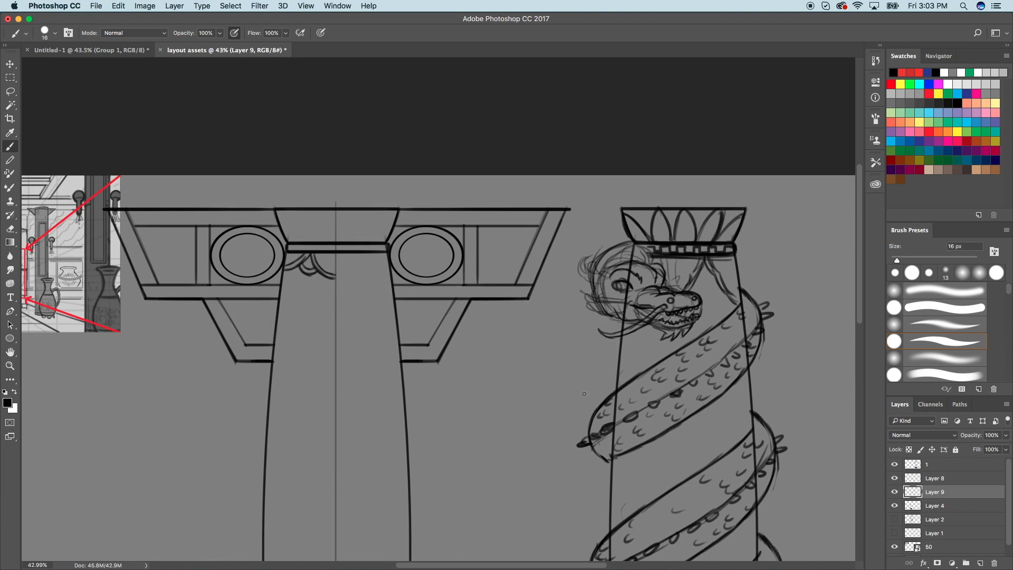
key(super+plus)
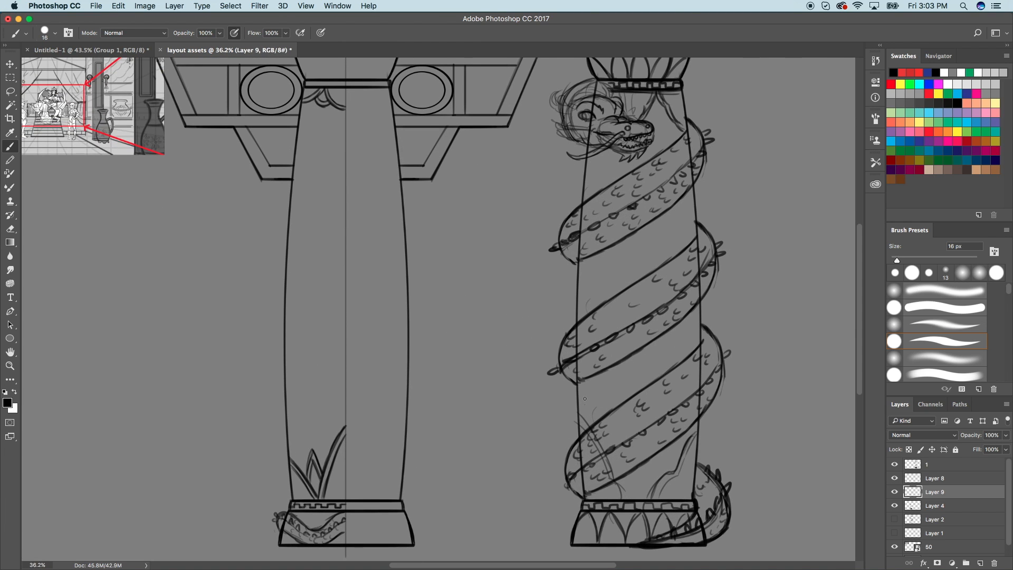
scroll(585, 398, up, 3)
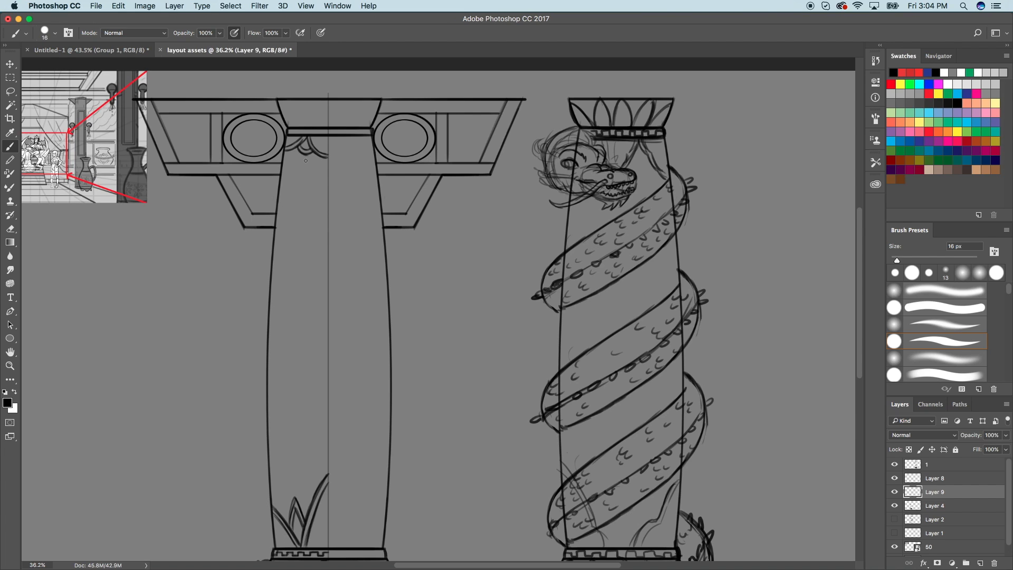
Draw a small curl and a wavy double-lined drape hanging down the left side of the left column's upper shaft.
mouse_move(305, 154)
mouse_down()
mouse_move(290, 205)
mouse_move(307, 157)
mouse_up()
drag(306, 175, 308, 156)
key(super+z)
drag(286, 201, 302, 155)
drag(278, 224, 304, 180)
scroll(612, 408, down, 2)
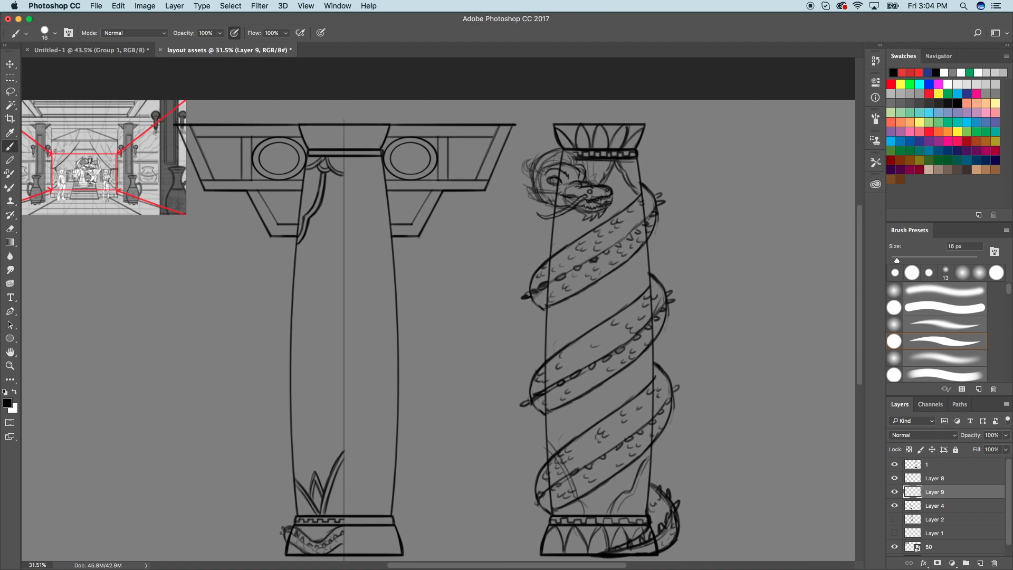
Select the dragon-body ornament on the left half of the left column's base and copy it to a new layer.
scroll(569, 316, down, 1)
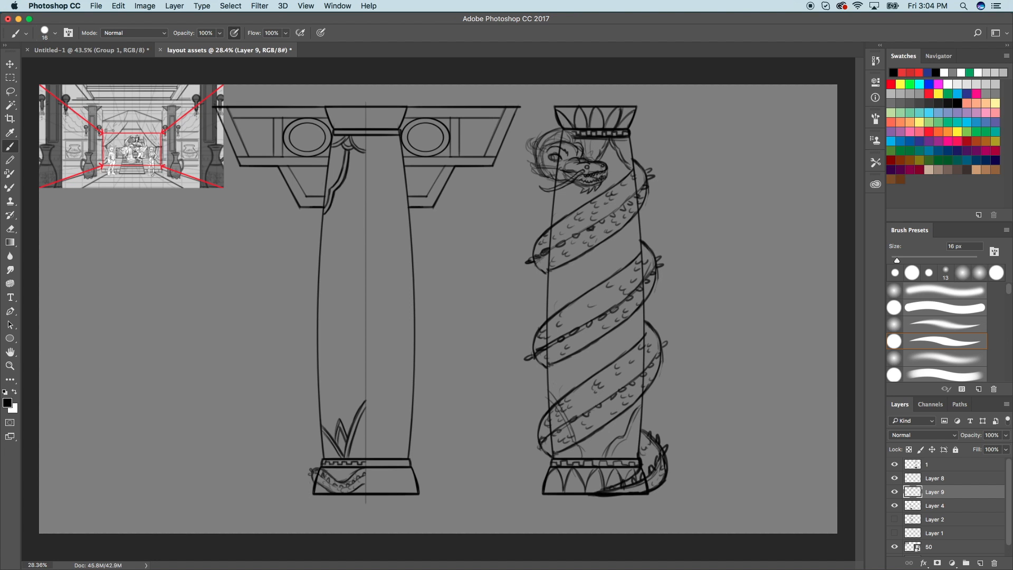
scroll(459, 142, up, 3)
scroll(375, 140, up, 3)
key(super+0)
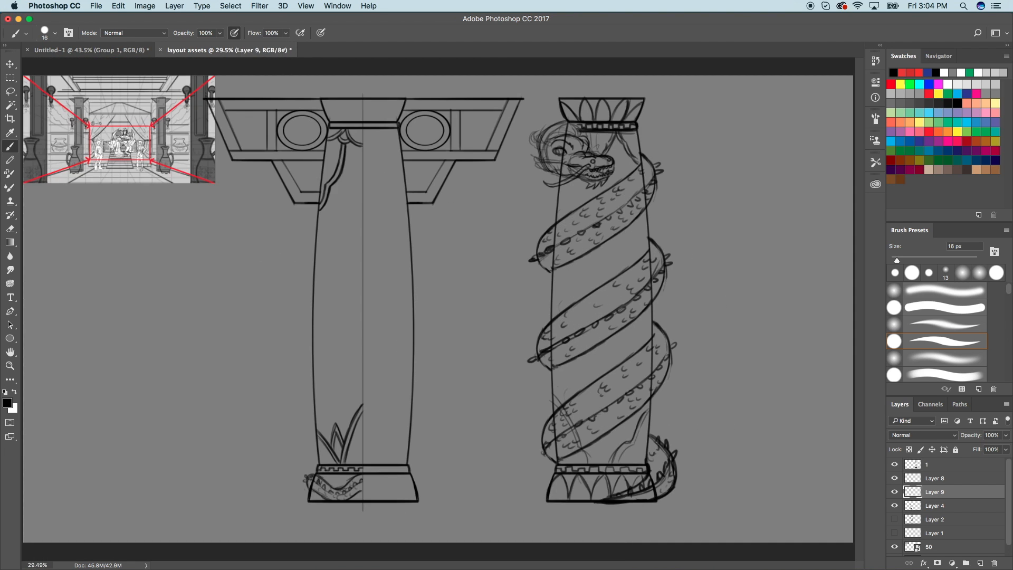
scroll(402, 193, up, 2)
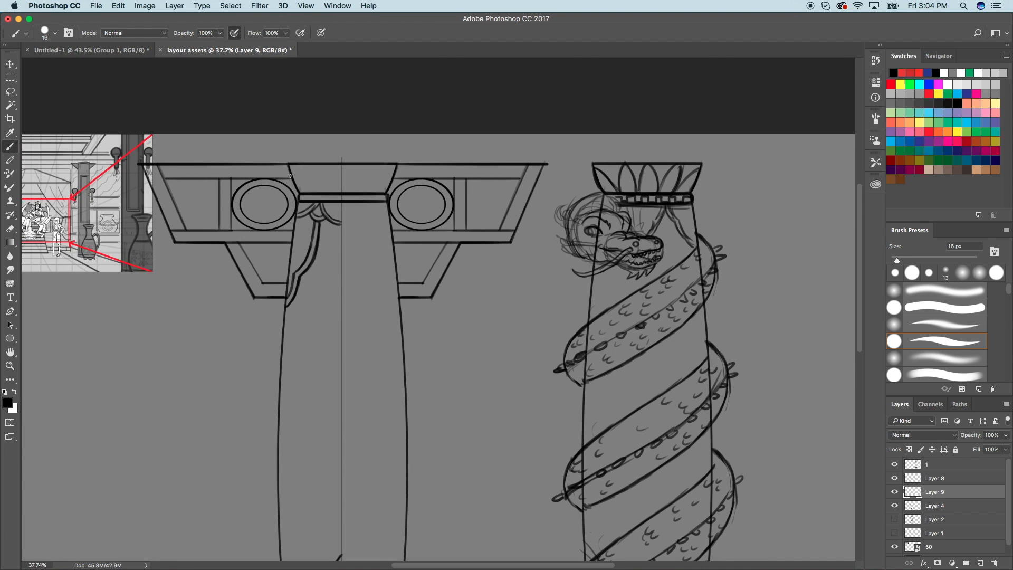
scroll(291, 174, down, 5)
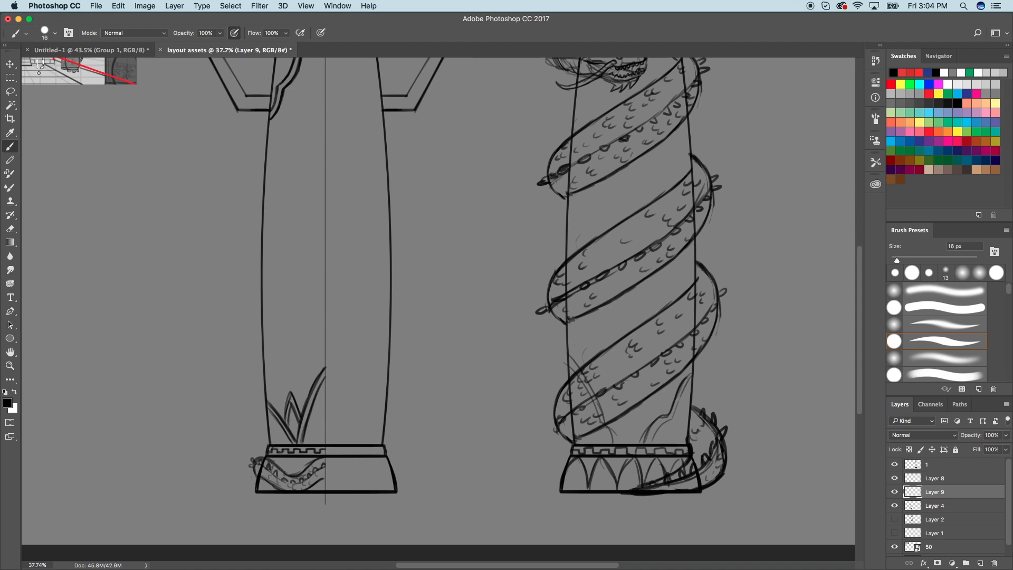
key(m)
drag(235, 443, 335, 504)
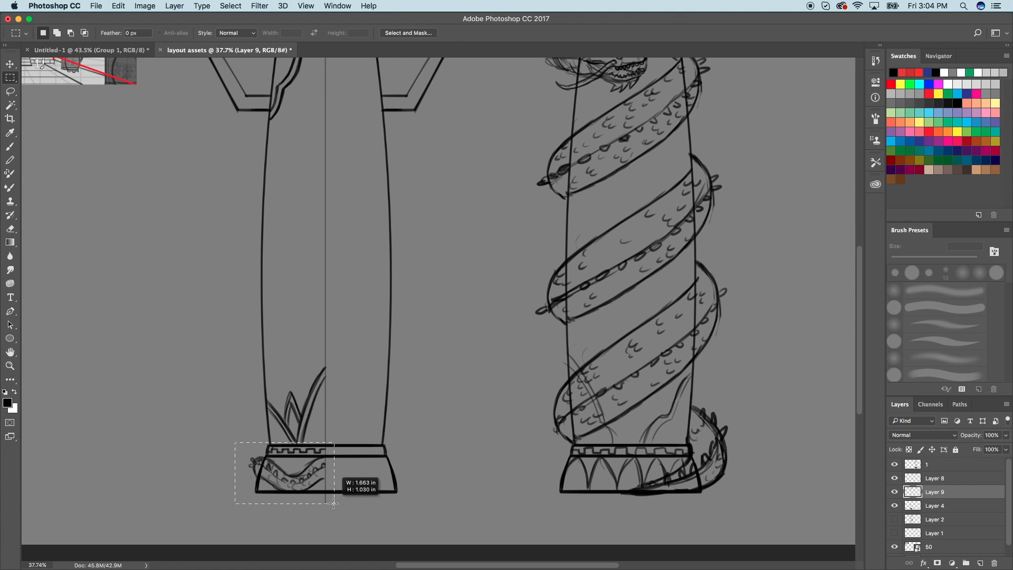
drag(245, 455, 335, 505)
key(ctrl+j)
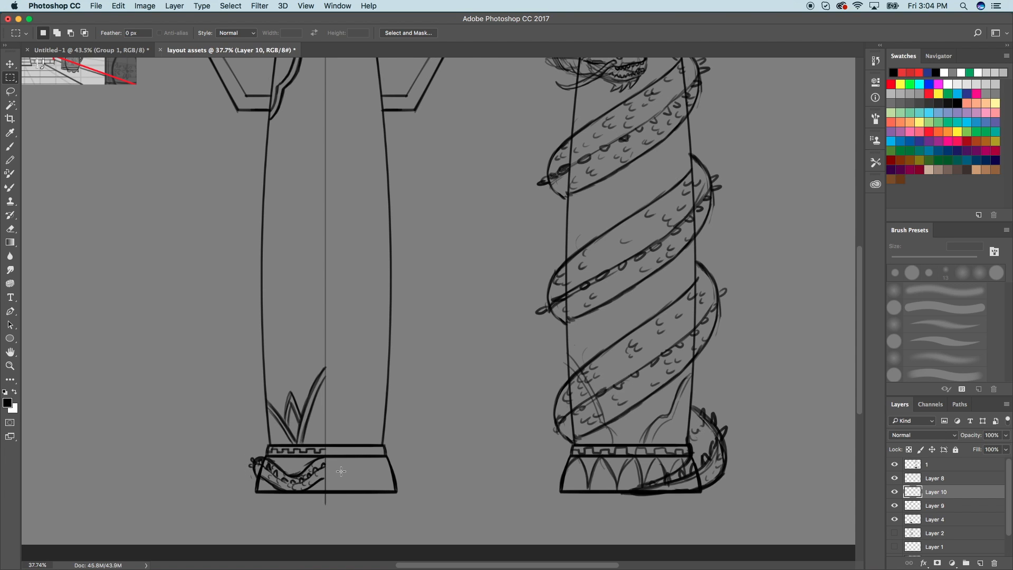
Flip the copied dragon-body ornament vertically.
click(10, 64)
click(118, 6)
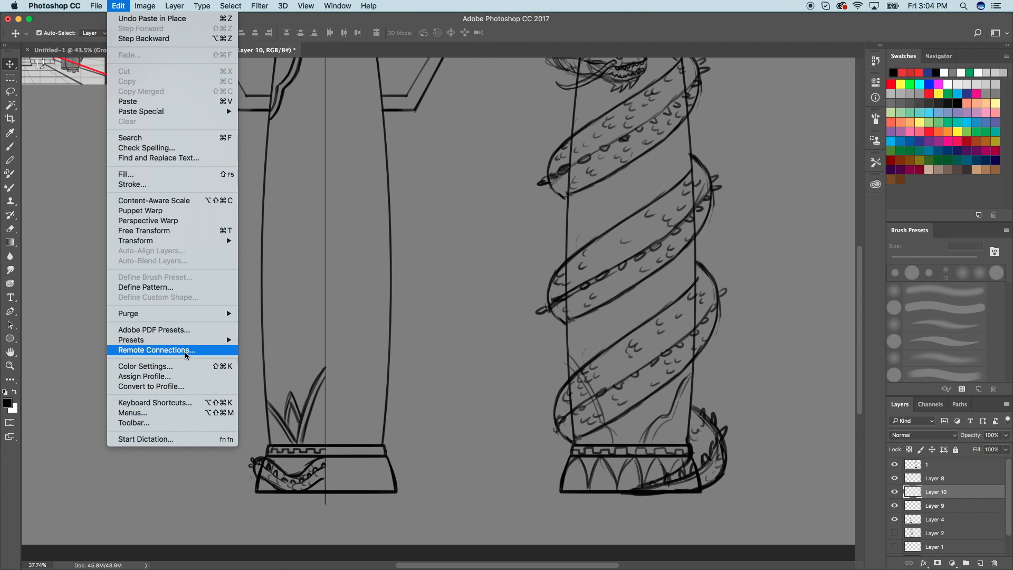
mouse_move(212, 241)
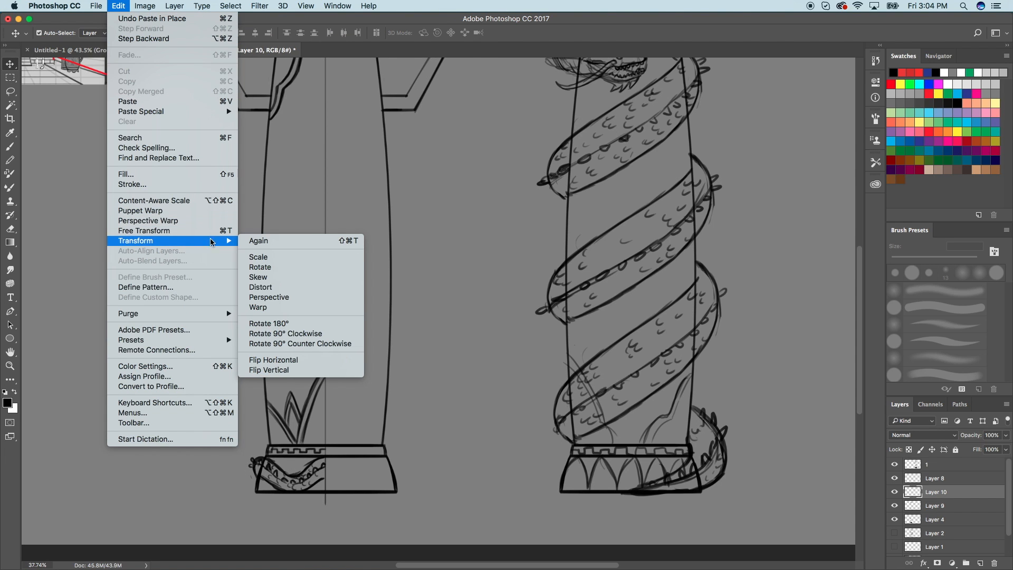
click(300, 370)
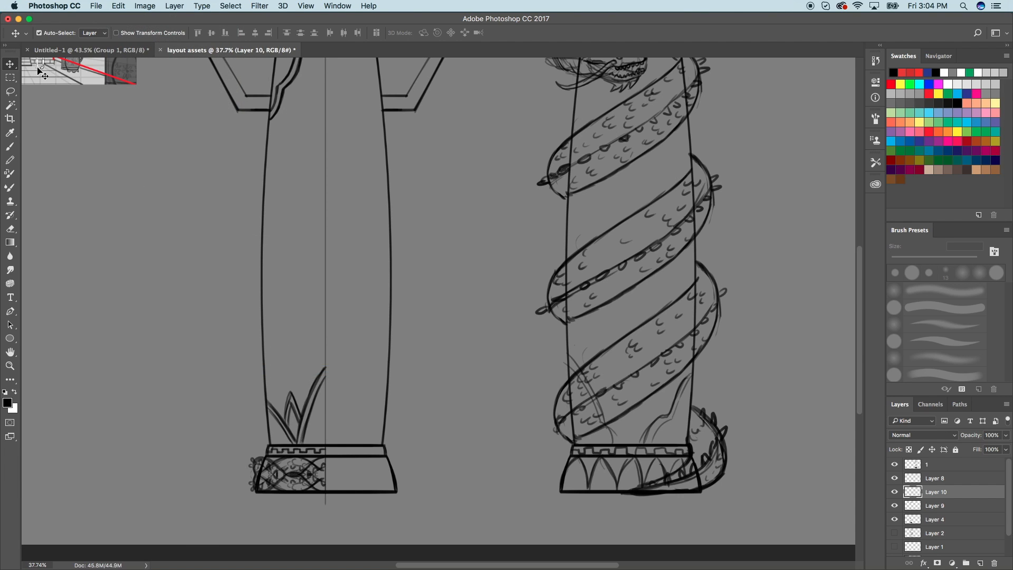
Move the flipped dragon-body ornament up from the base onto the left column's capital.
key(Up)
key(shift+Up)
key(shift+Up)
key(shift+Up)
key(shift+Up)
key(shift+Up)
key(shift+Up)
key(shift+Up)
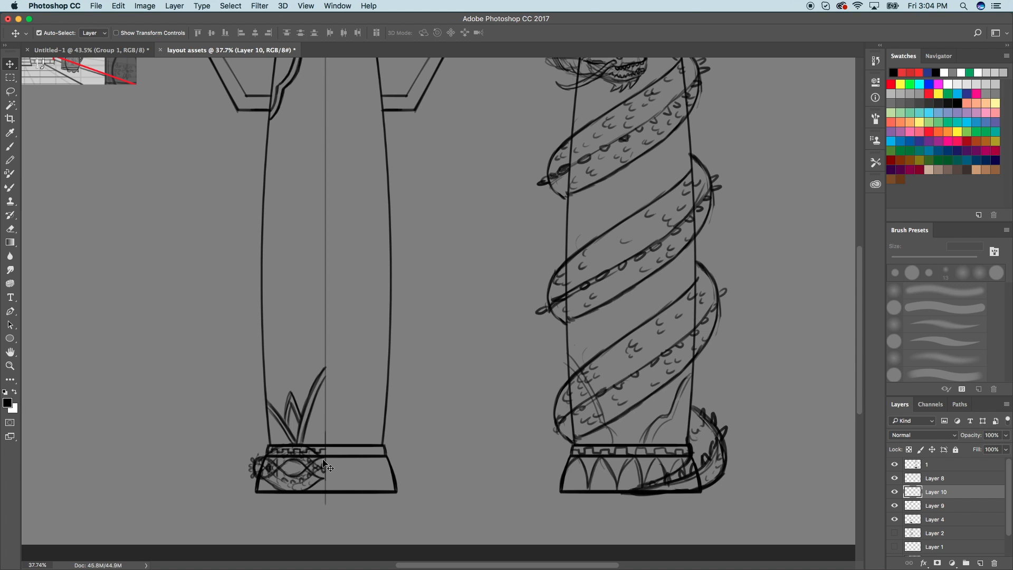
drag(302, 465, 351, 174)
key(Down)
key(Down)
key(Down)
key(Down)
key(Down)
key(Down)
key(Down)
key(Down)
key(Down)
key(Down)
key(Down)
key(Down)
key(Down)
key(Down)
key(Down)
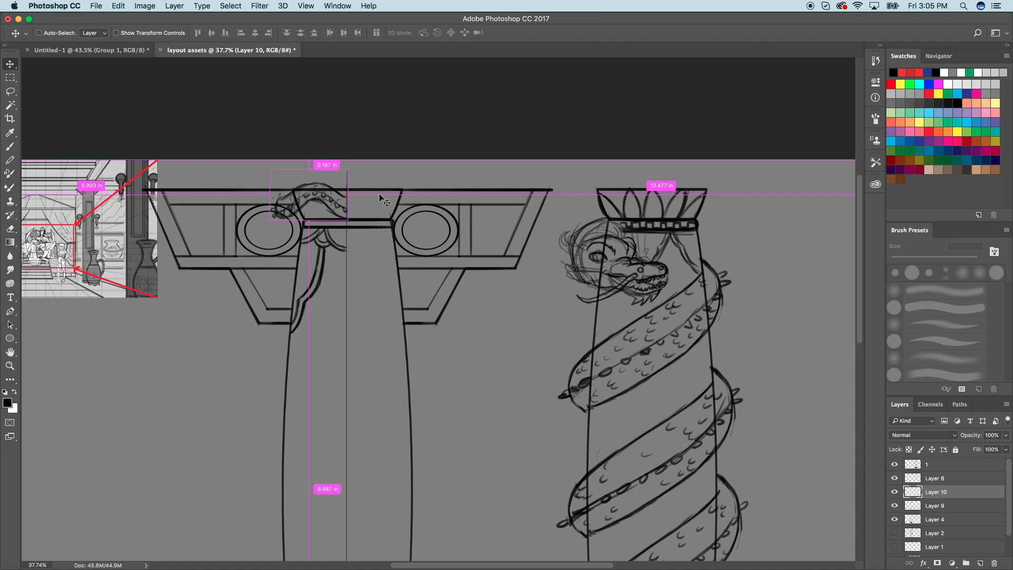
key(super+z)
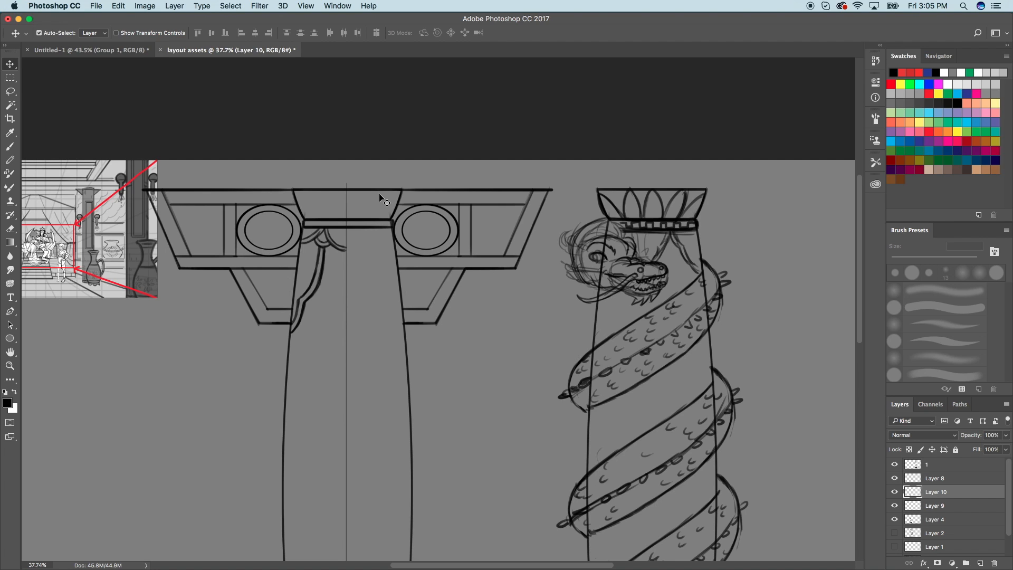
key(super+z)
Nudge the dragon-body ornament horizontally until its cut edge lines up with the column's vertical centre line.
key(Right)
key(Right)
key(Right)
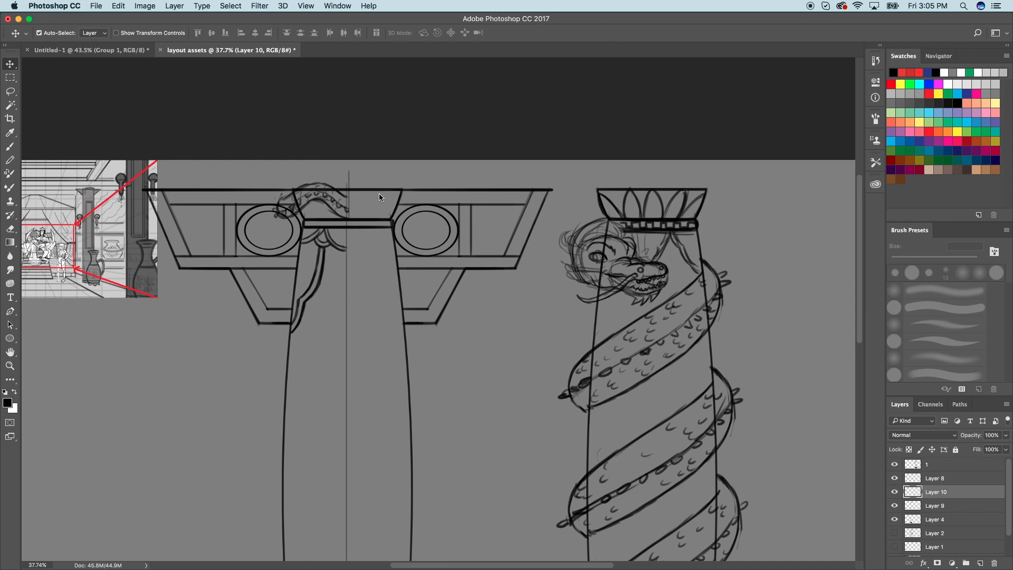
key(Left)
key(Left)
key(Left)
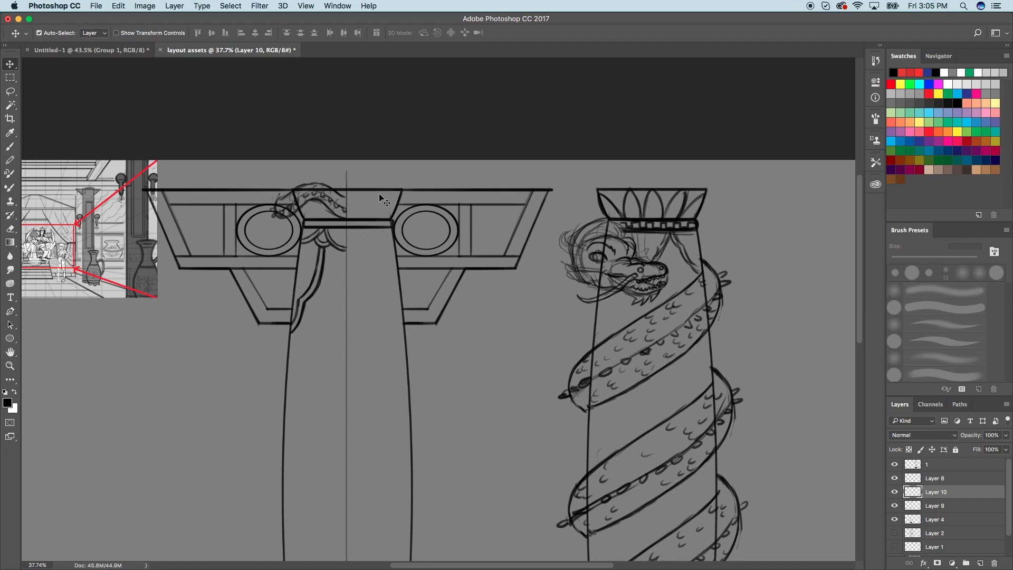
Scale the dragon-body ornament to about 85% height and narrow it to fit the left half of the capital.
click(96, 6)
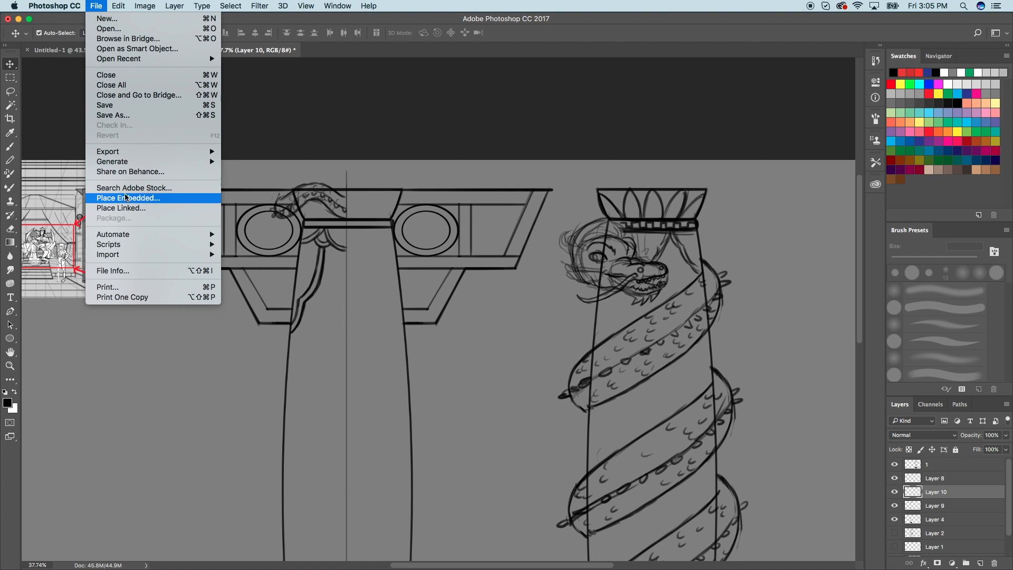
mouse_move(118, 6)
click(168, 230)
drag(269, 195, 285, 195)
scroll(430, 209, up, 8)
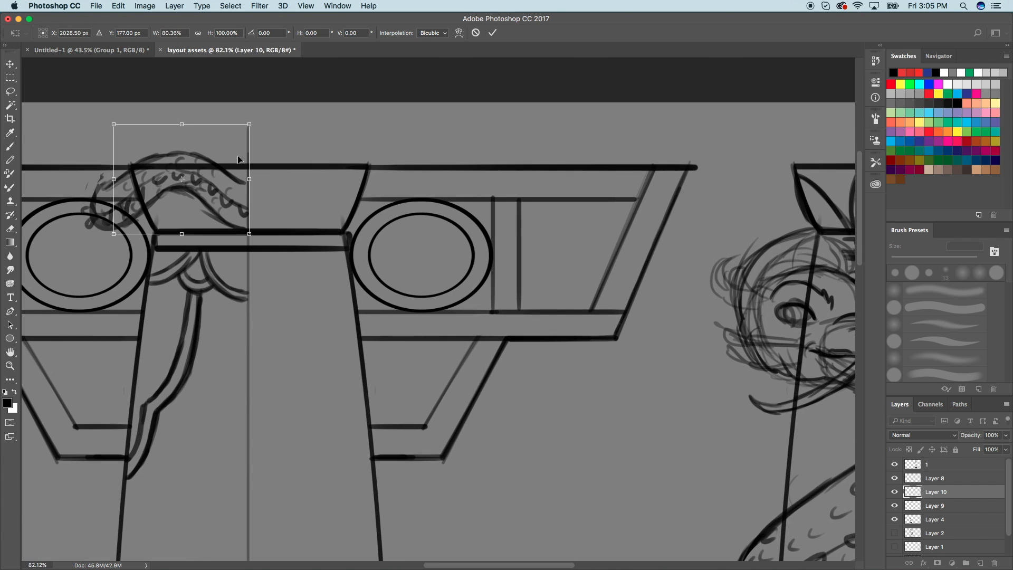
drag(182, 123, 185, 141)
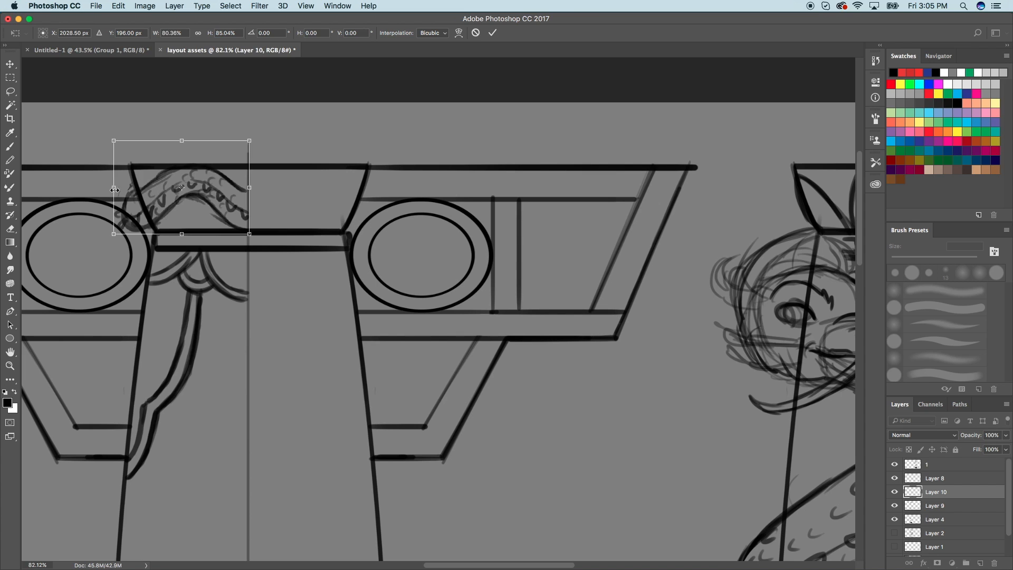
drag(113, 187, 118, 188)
click(492, 32)
scroll(350, 131, down, 8)
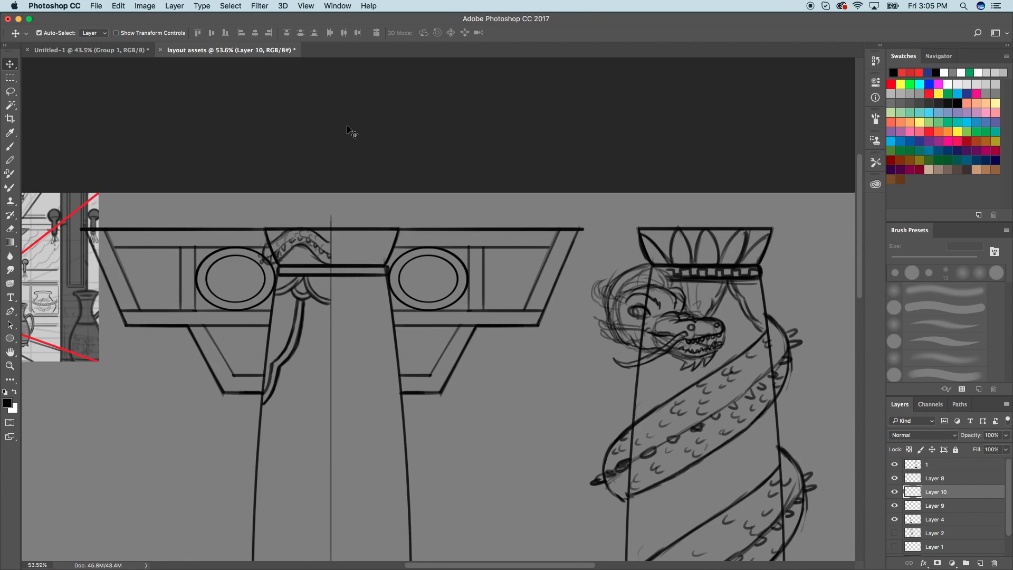
Check what the ornament layers contain by toggling their visibility, and merge Layer 9 with Layer 10.
scroll(513, 300, down, 2)
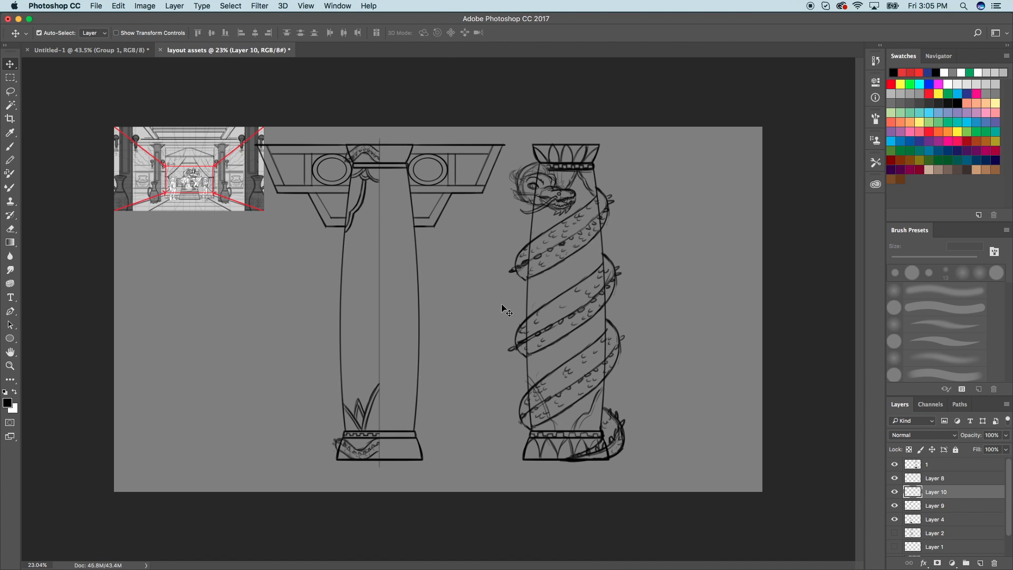
click(895, 479)
click(896, 480)
click(895, 505)
click(895, 506)
click(916, 506)
shift+click(919, 493)
right_click(921, 494)
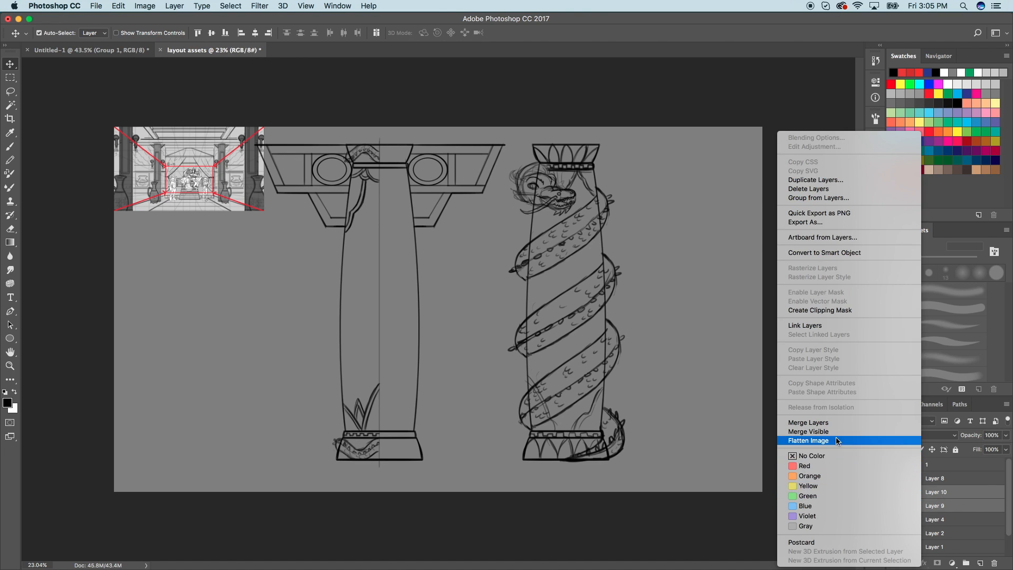
click(813, 426)
Draw a stepped meander pattern along the left half of the band below the left column's capital.
scroll(496, 311, up, 5)
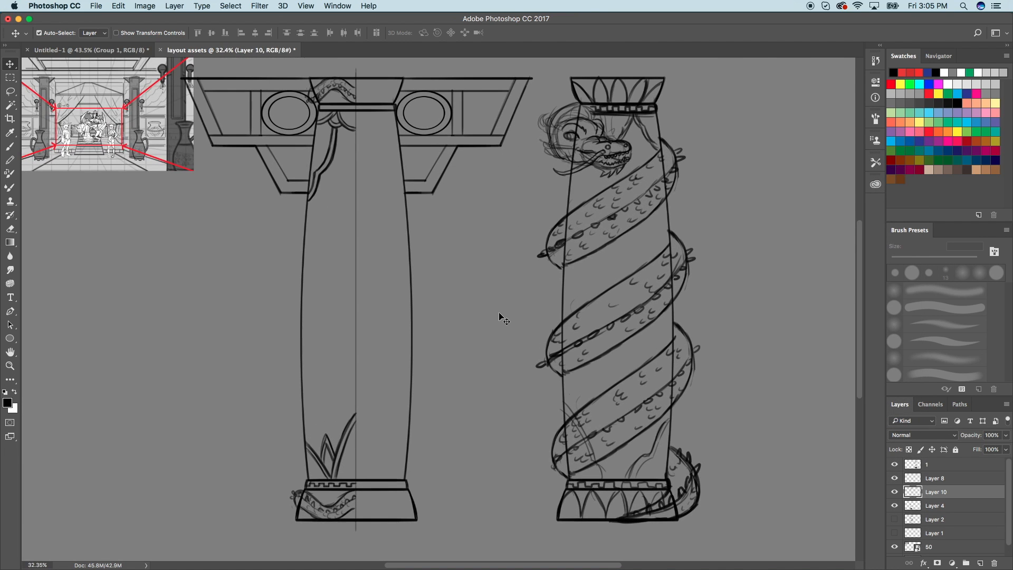
scroll(497, 323, up, 5)
scroll(475, 277, up, 2)
key(b)
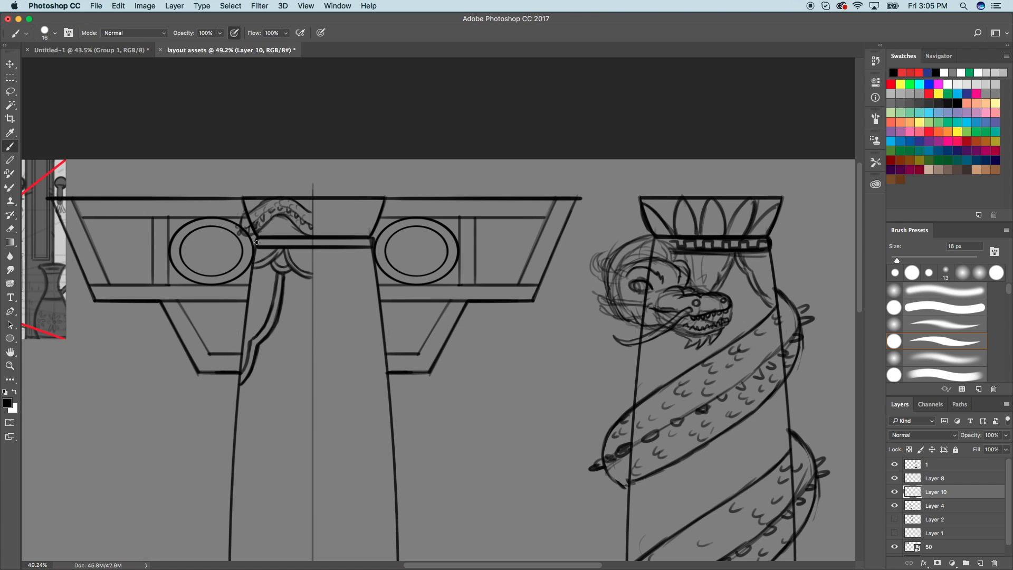
scroll(265, 242, up, 3)
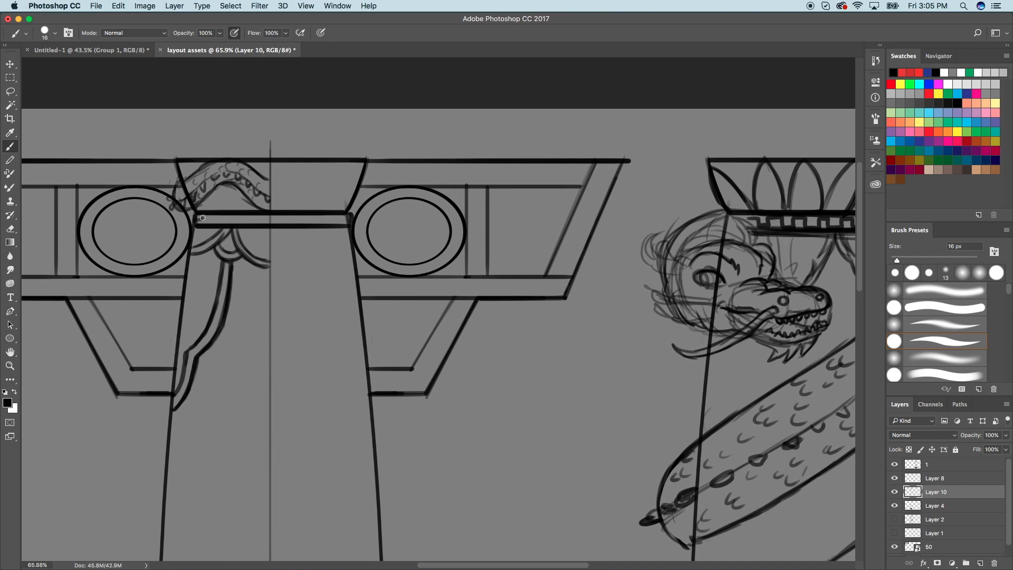
drag(209, 221, 293, 220)
scroll(552, 322, down, 2)
scroll(552, 322, down, 4)
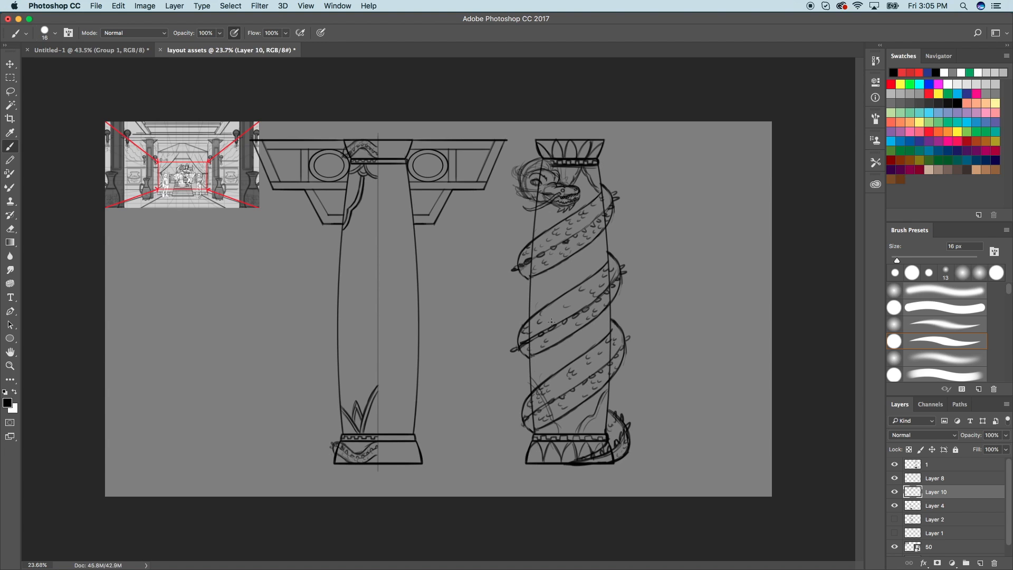
Copy the ornaments on the left half of the left column to a new layer and flip the copy horizontally.
click(10, 78)
mouse_move(269, 122)
mouse_down()
mouse_move(272, 237)
mouse_move(393, 478)
mouse_up()
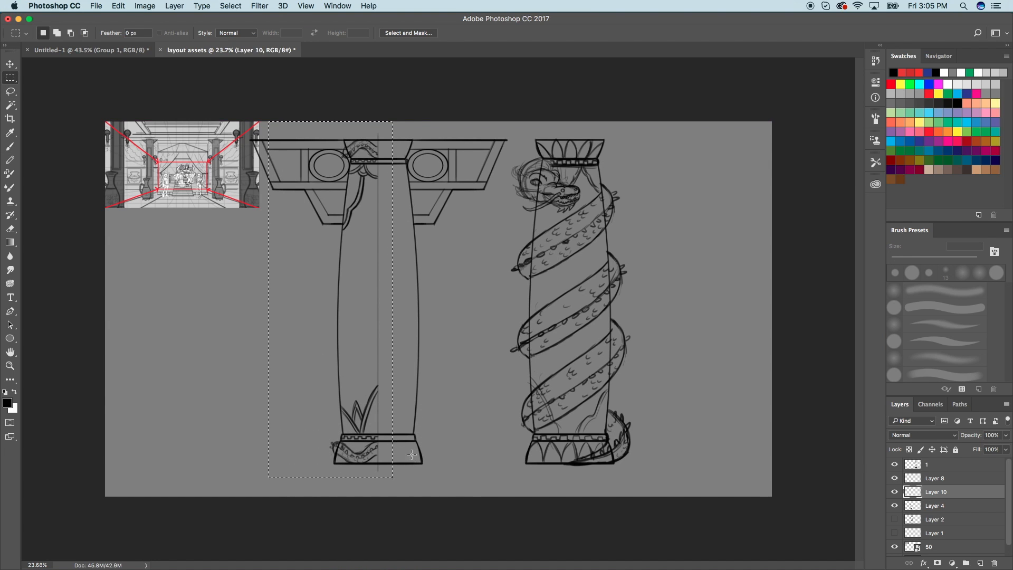
key(ctrl+j)
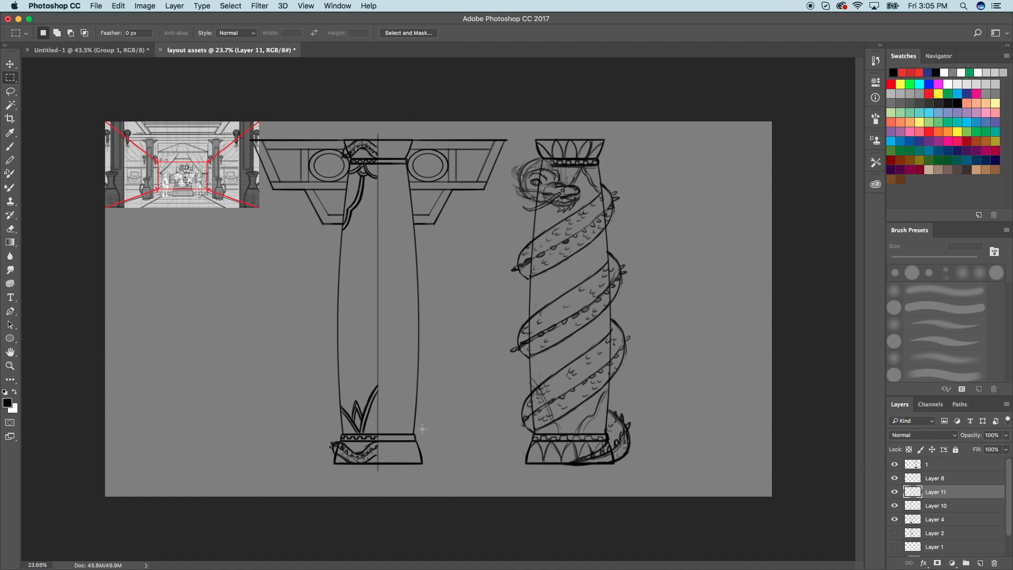
click(10, 64)
click(118, 6)
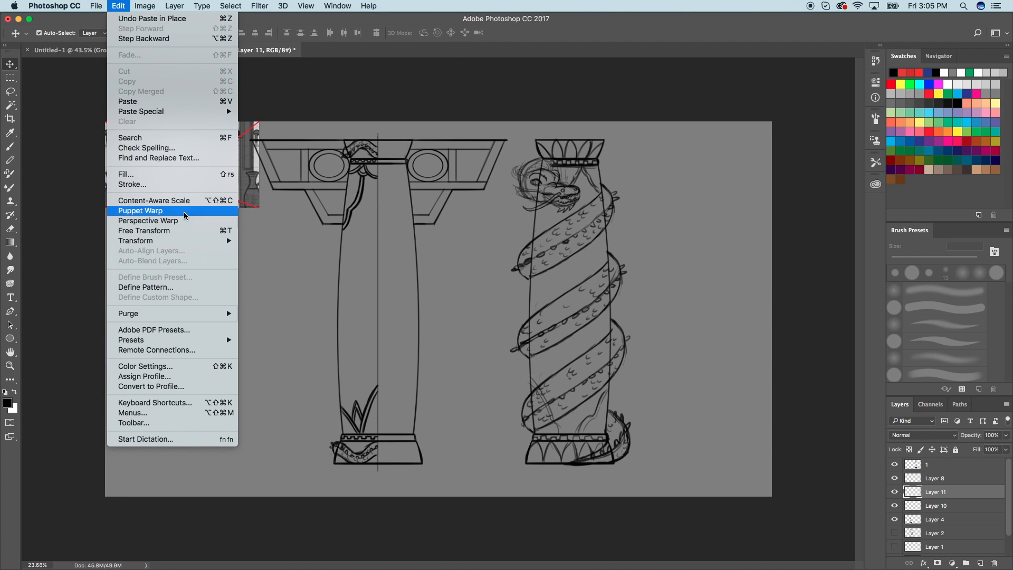
mouse_move(186, 240)
click(301, 356)
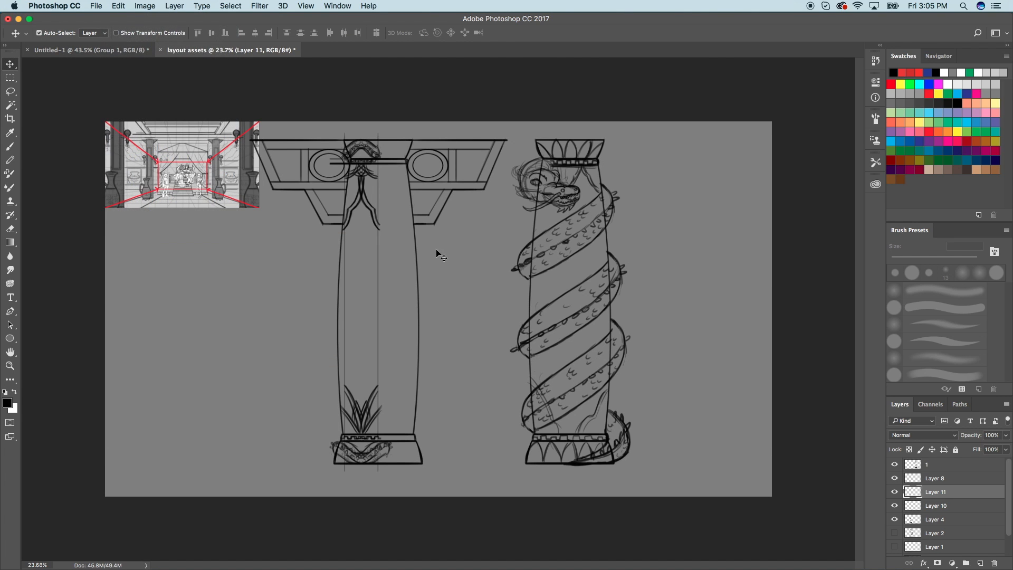
Move the flipped ornaments onto the column's right half so they mirror the left half about the centre line.
key(shift+Right)
key(shift+Right)
key(shift+Right)
key(shift+Right)
drag(350, 287, 376, 284)
key(Right)
key(Right)
key(Right)
key(Right)
key(Right)
key(Right)
key(Right)
key(Right)
key(Right)
key(Right)
key(Right)
key(Right)
key(Right)
key(Right)
key(Right)
key(Right)
key(Right)
key(Right)
key(Right)
key(Right)
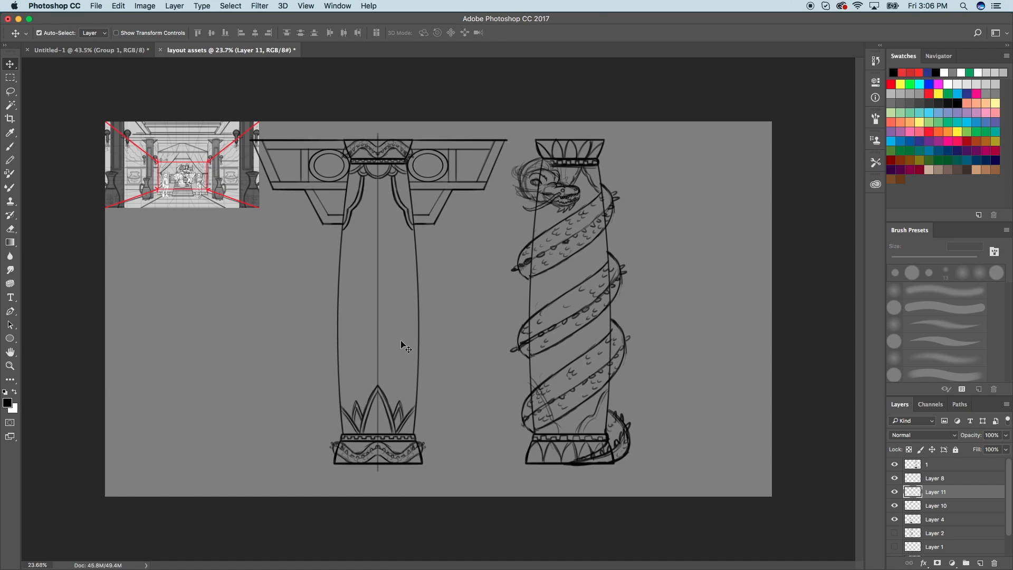
key(Right)
key(Right)
Merge the mirrored ornaments on Layer 11 with the original ornaments on Layer 10, checking visibility before and after.
click(894, 492)
click(895, 492)
click(895, 505)
click(895, 505)
shift+click(922, 507)
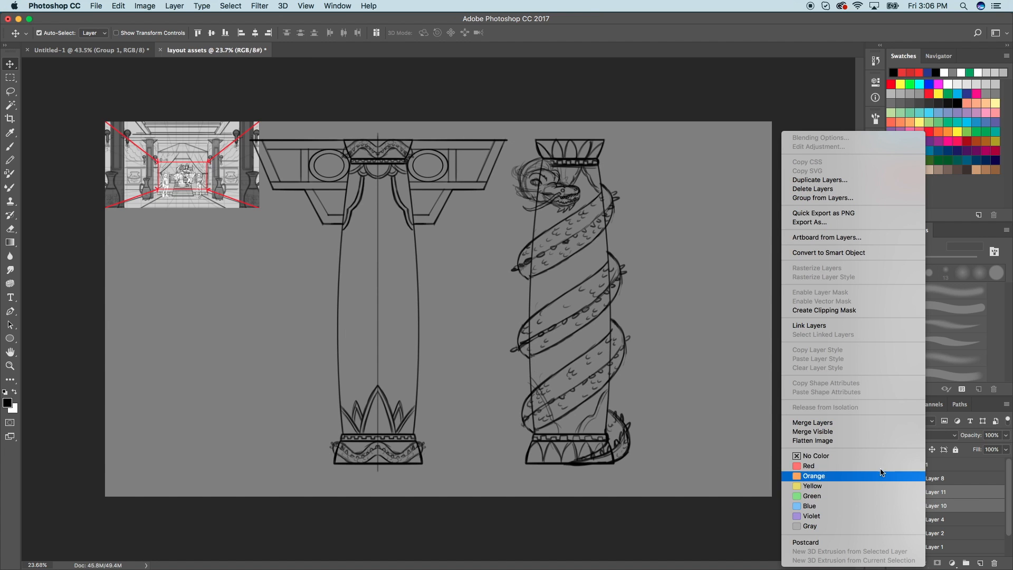
click(823, 423)
click(895, 492)
click(894, 493)
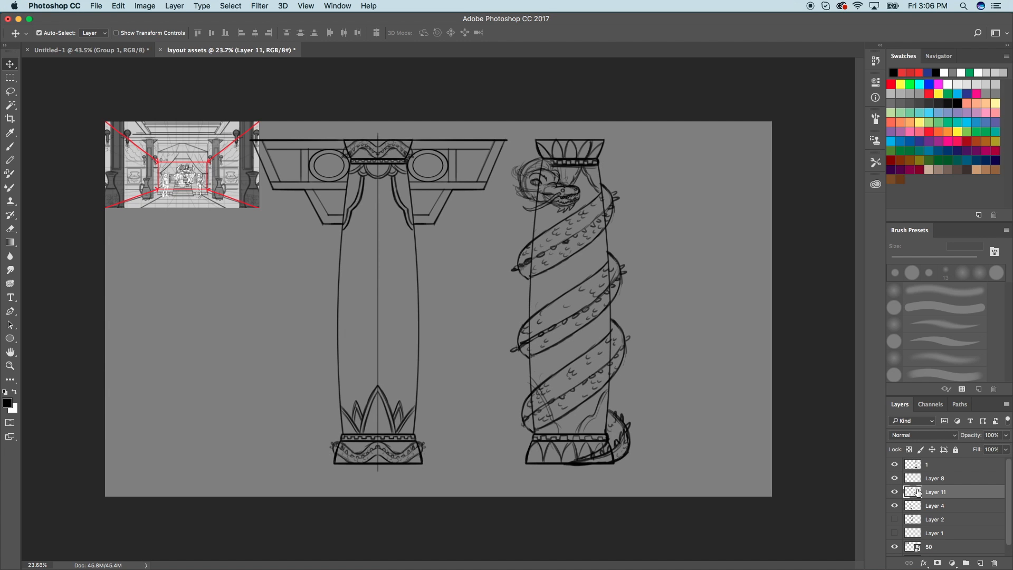
Erase the vertical centre guide line from the left column's base, shaft and capital on Layer 11 with a 22 px eraser.
key(super+equal)
click(12, 230)
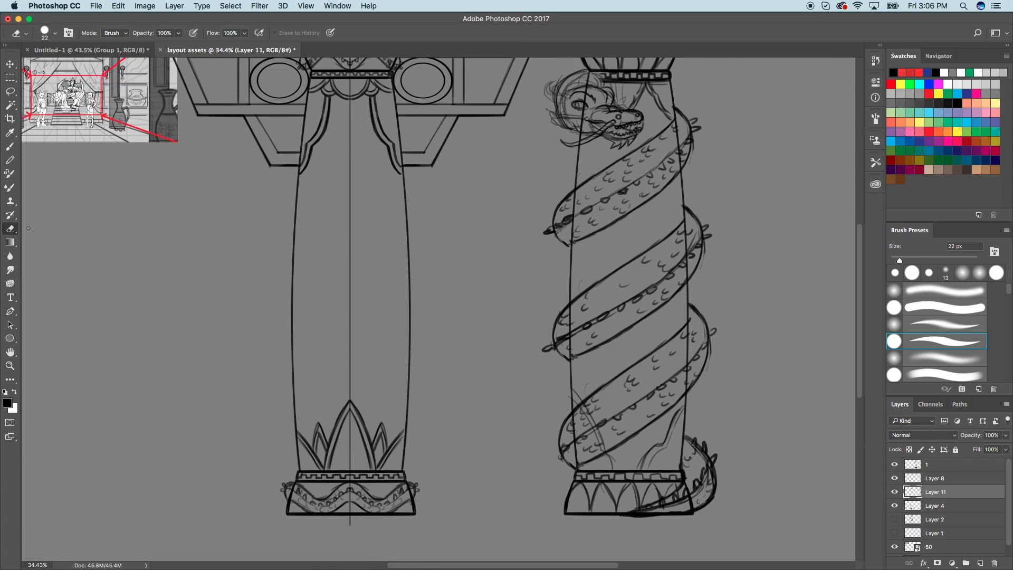
drag(464, 404, 459, 285)
scroll(460, 286, up, 3)
drag(299, 395, 301, 327)
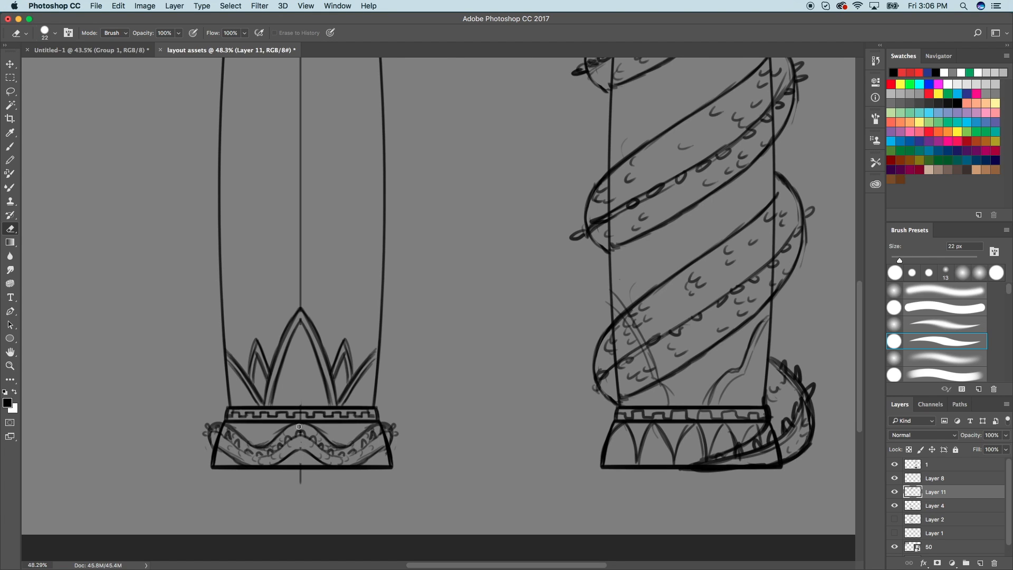
drag(299, 475, 299, 450)
scroll(301, 417, up, 3)
drag(309, 383, 308, 75)
scroll(337, 101, up, 8)
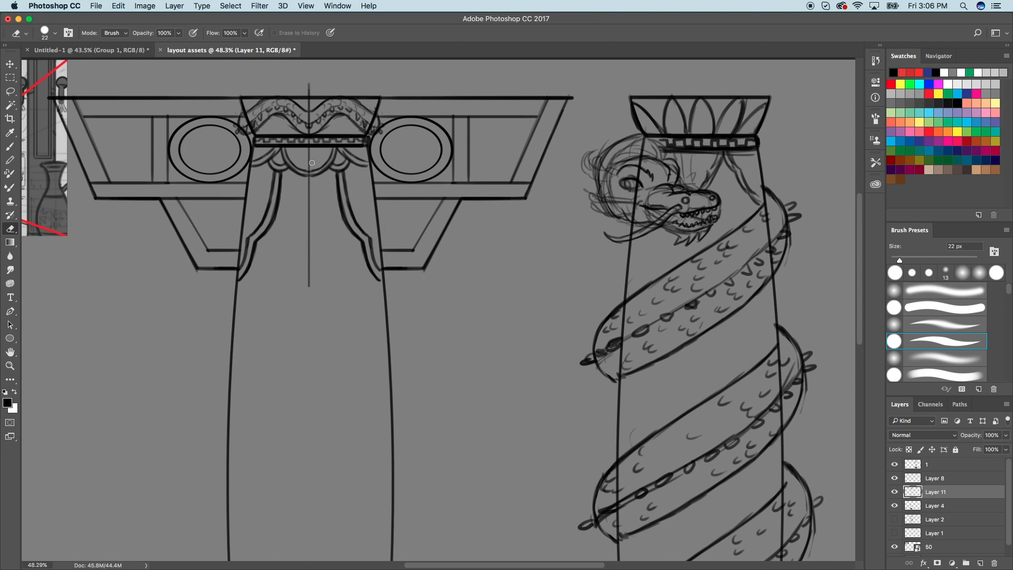
scroll(322, 104, up, 2)
drag(320, 147, 317, 139)
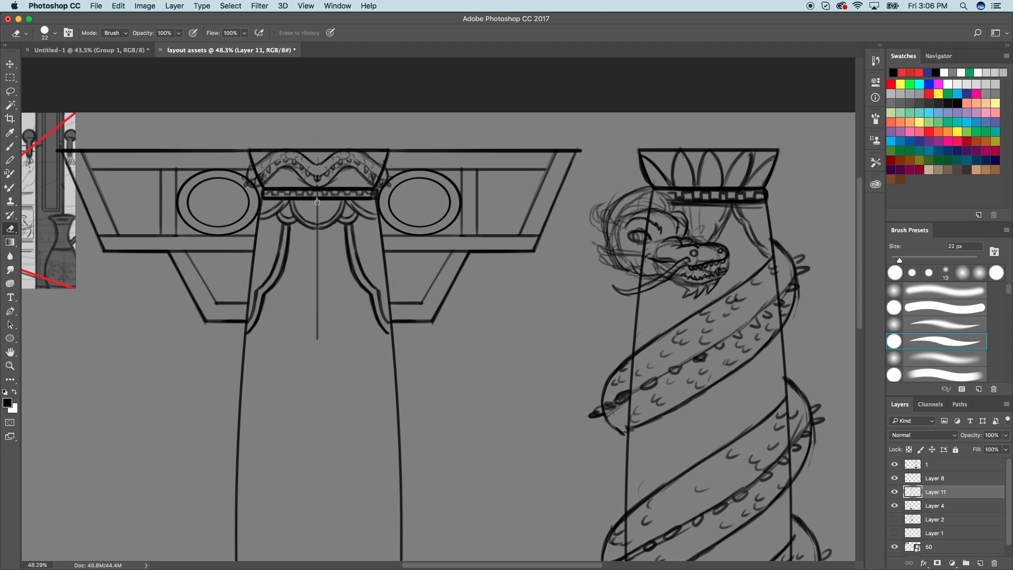
drag(321, 202, 319, 331)
Redraw the gap in the rounded ornament below the left column's capital band with a 16 px brush.
click(11, 146)
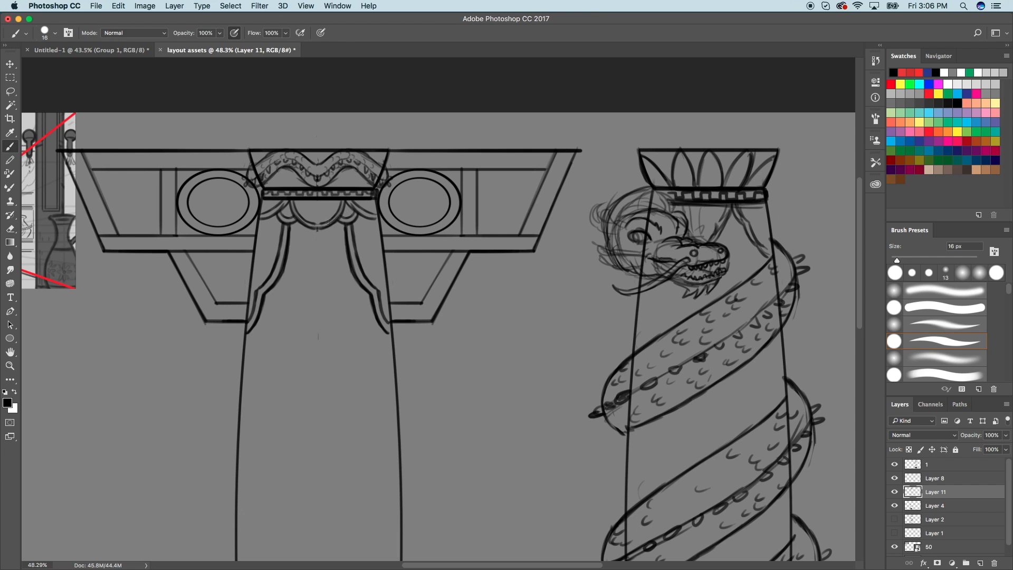
drag(314, 229, 323, 229)
key(super+minus)
key(super+minus)
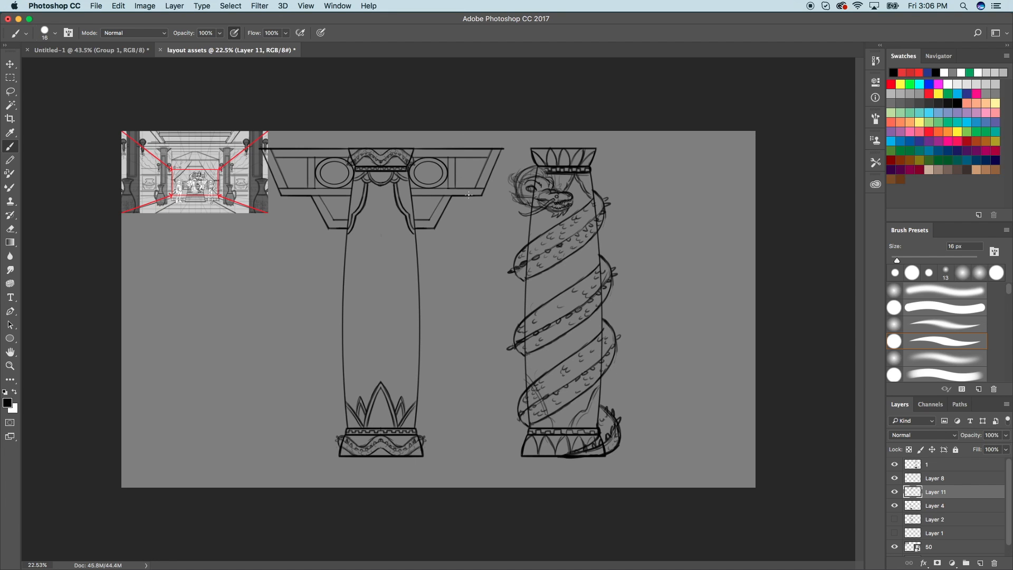
Identify the beam bracket on Layer 8 by toggling its visibility, and narrow it to 82.42% width with Free Transform.
click(894, 478)
click(895, 478)
click(895, 478)
click(895, 478)
click(927, 479)
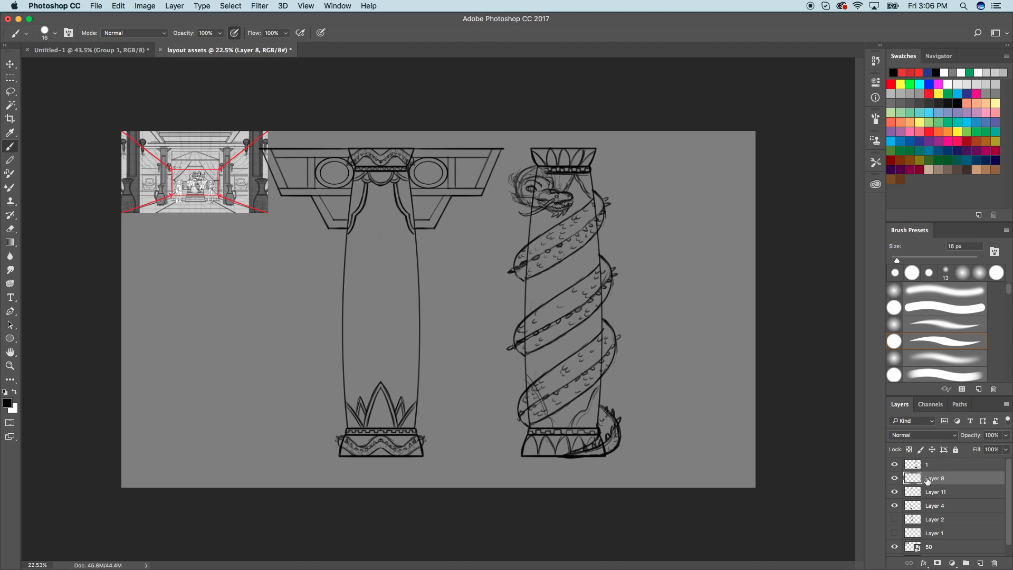
key(super+plus)
key(v)
click(96, 6)
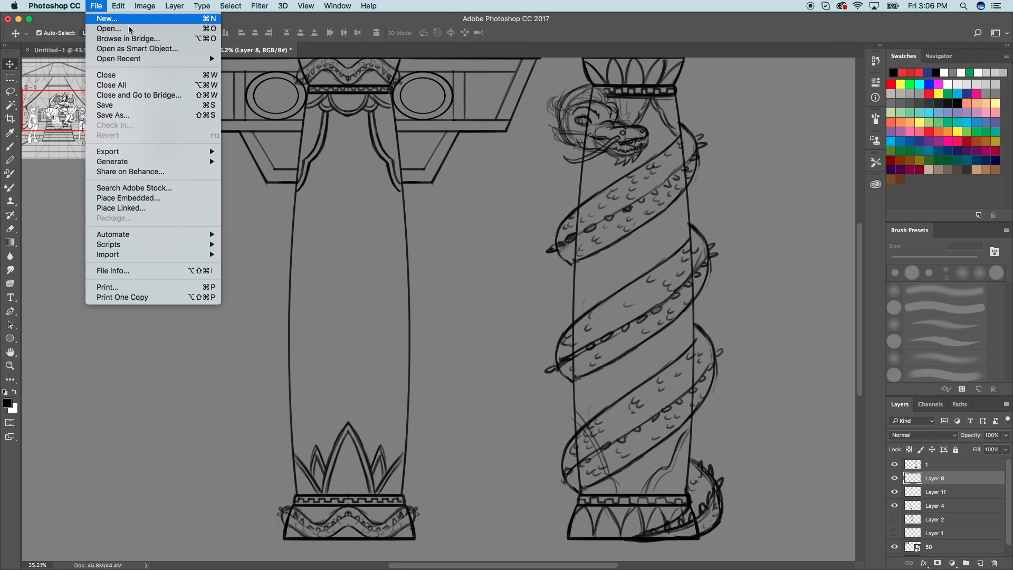
mouse_move(118, 6)
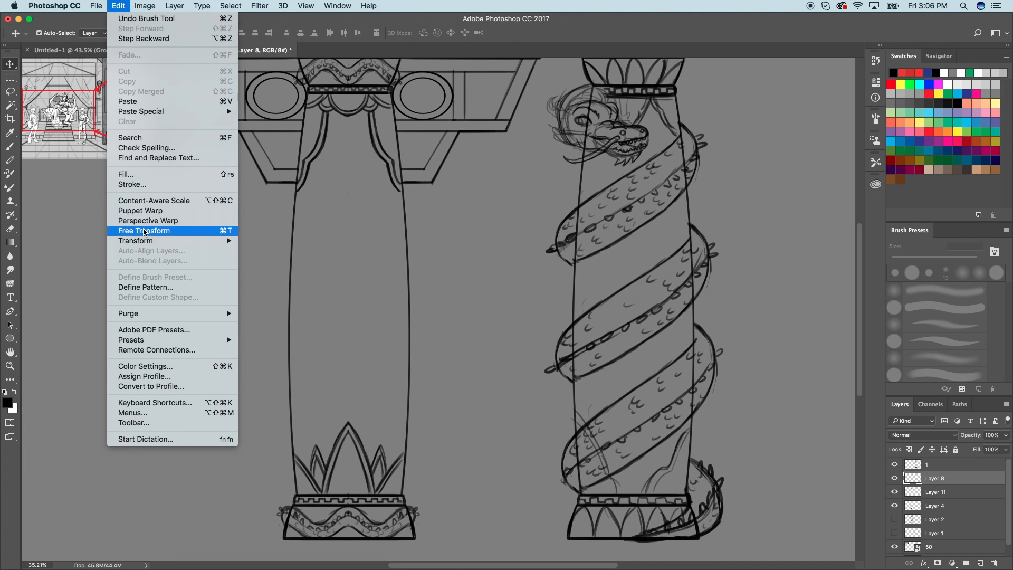
click(144, 231)
scroll(332, 217, up, 5)
drag(166, 261, 204, 261)
drag(550, 261, 524, 261)
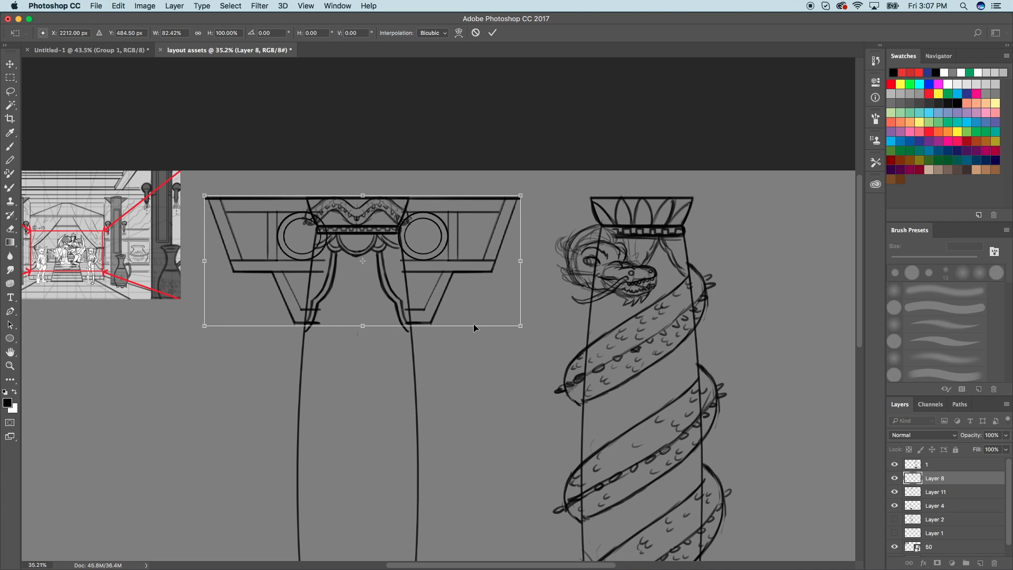
Nudge the narrowed bracket left to an X position of 2195 px, centring it on the column, and apply the transform.
key(Left)
key(Left)
key(Left)
key(Left)
key(Left)
key(Left)
key(Left)
key(Left)
key(Left)
key(Left)
key(Left)
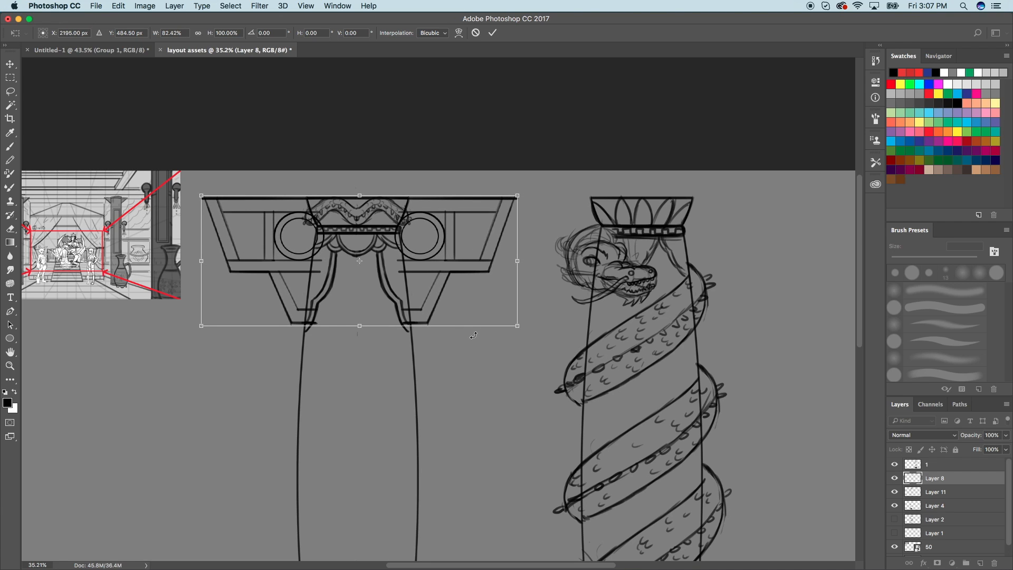
click(493, 32)
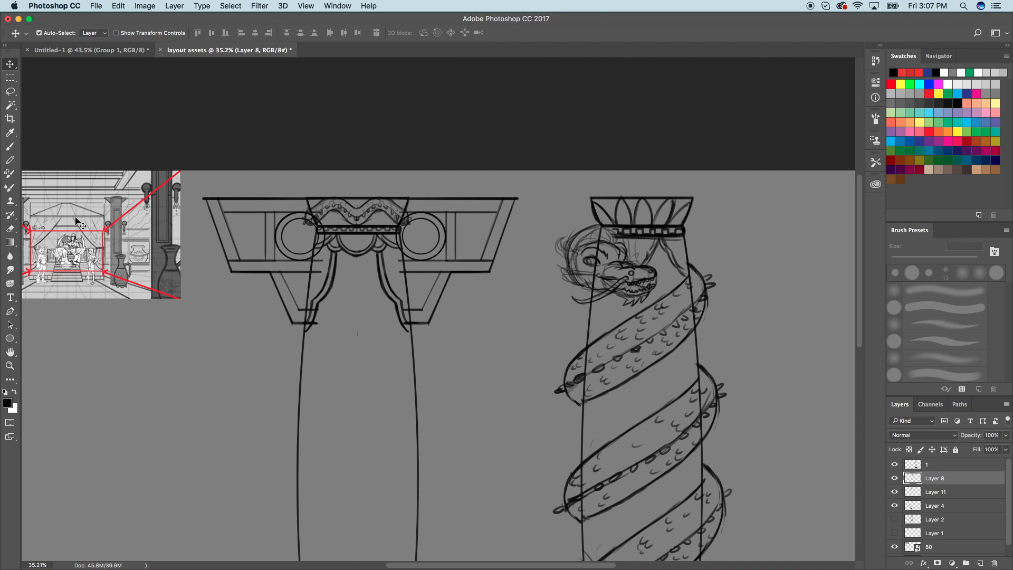
Erase the Layer 8 bracket lines that overlap the inside of the left column with a 94 px eraser.
click(10, 228)
drag(900, 261, 932, 260)
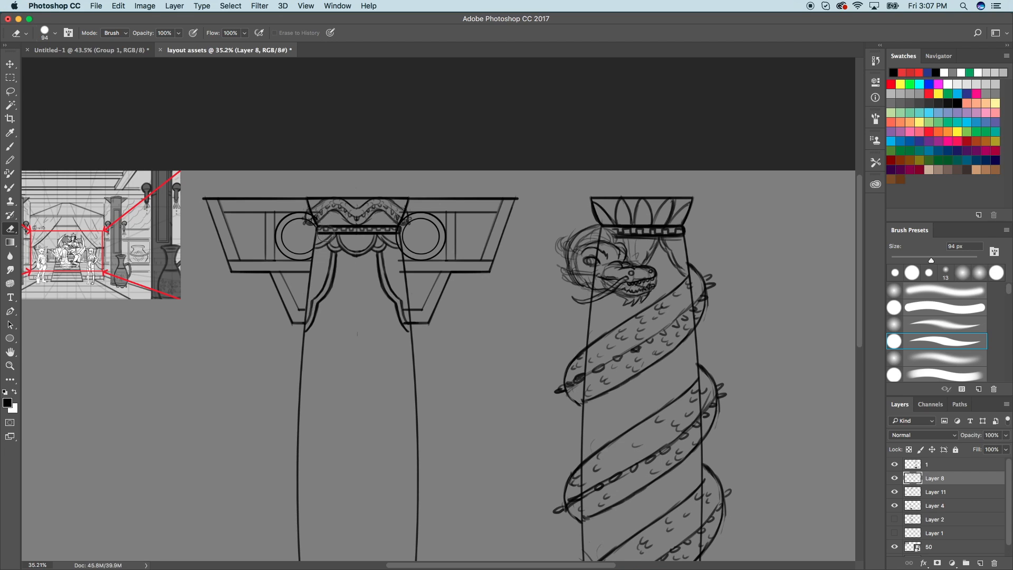
drag(406, 238, 390, 218)
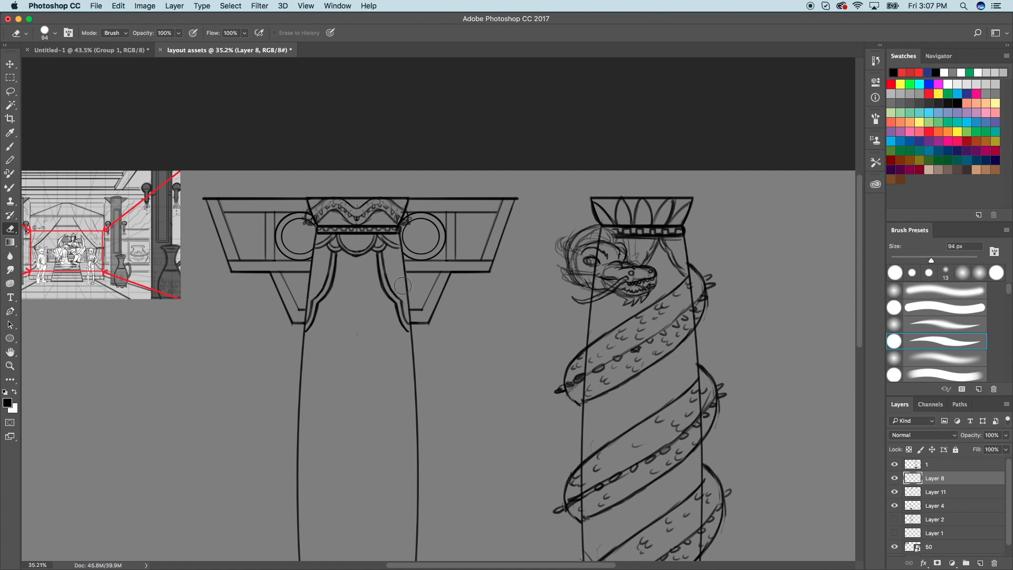
Check the contents of Layers 11, 8 and 4 by toggling visibility, and select the layers from 1 through Layer 4.
click(923, 491)
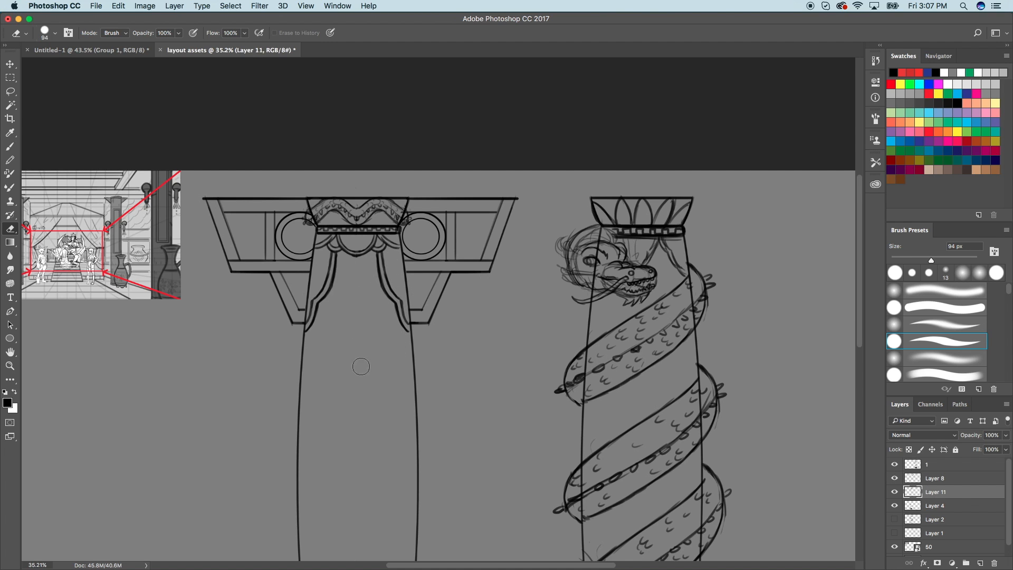
scroll(359, 348, down, 3)
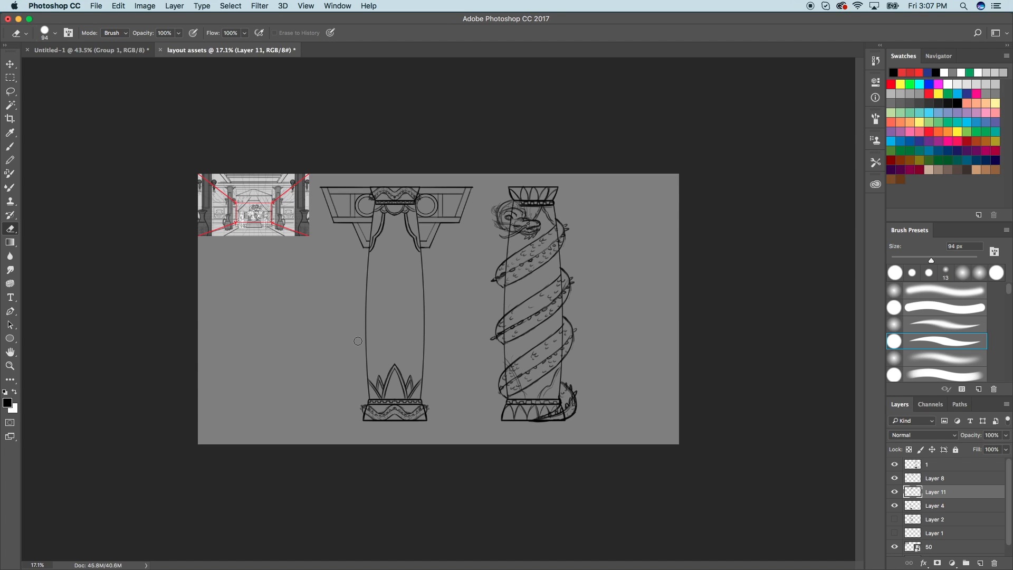
click(895, 494)
click(895, 494)
click(895, 495)
click(895, 494)
click(895, 478)
click(895, 479)
shift+click(935, 466)
click(895, 505)
click(895, 506)
shift+click(922, 507)
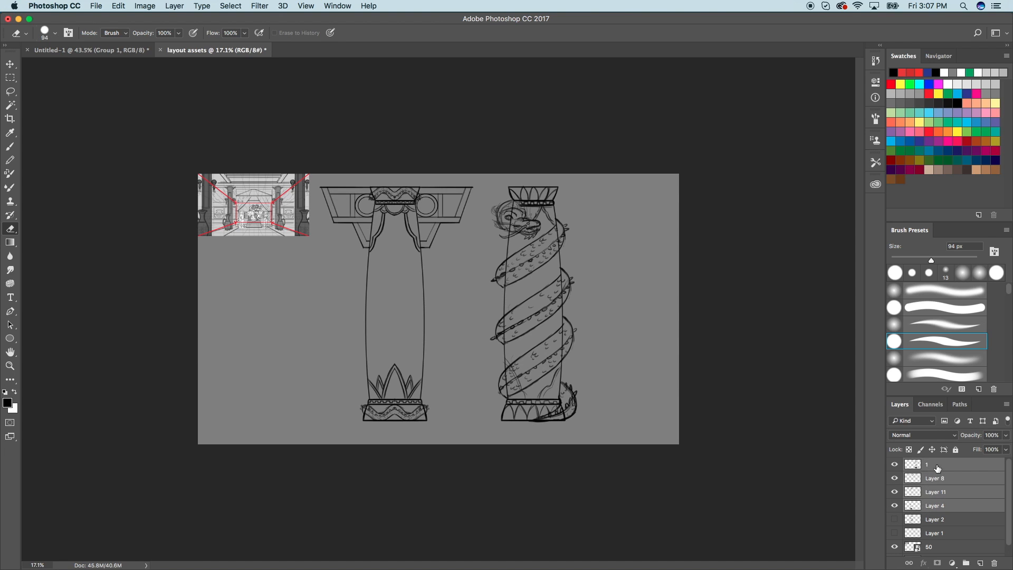
Move both columns right together until the dragon column sits near the canvas's right edge.
click(10, 64)
key(shift+Right)
key(shift+Right)
key(shift+Right)
key(shift+Right)
key(shift+Right)
key(shift+Right)
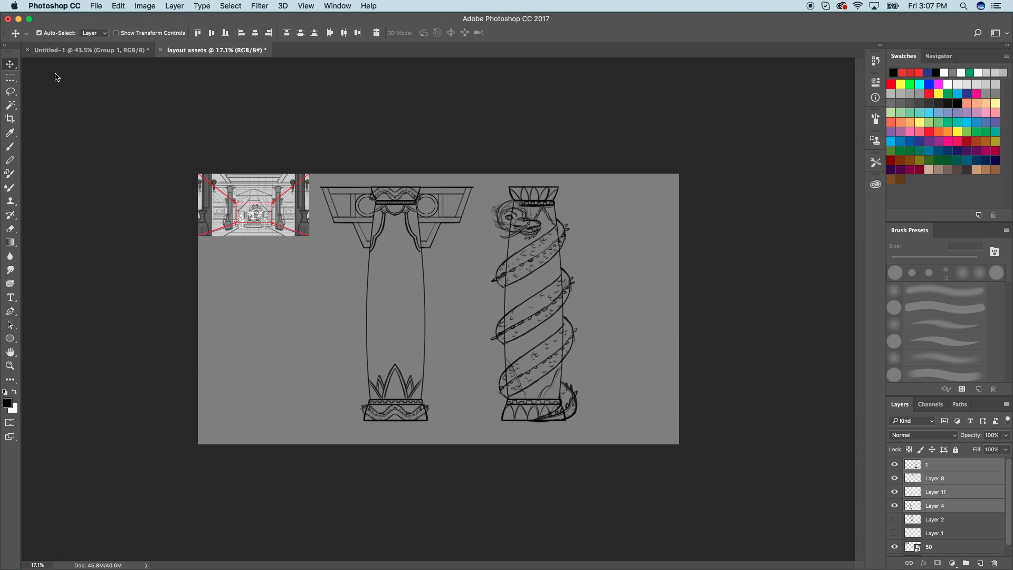
key(shift+Right)
key(shift+Right)
key(shift+Right)
key(shift+Right)
key(shift+Right)
key(shift+Right)
key(shift+Right)
key(shift+Right)
key(shift+Right)
key(shift+Right)
key(shift+Right)
key(shift+Right)
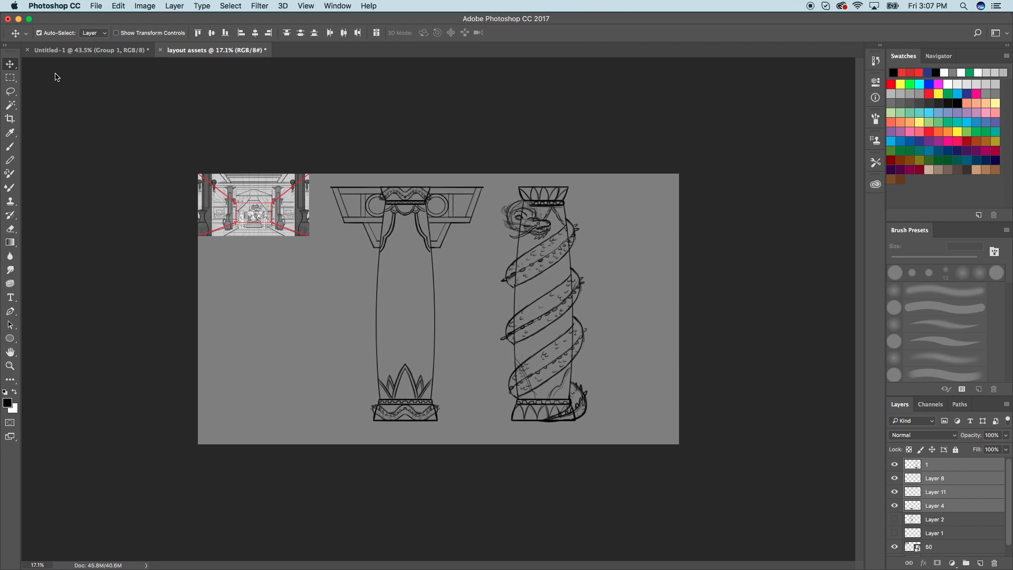
key(shift+Right)
key(shift+Right)
key(shift+Right)
key(shift+Right)
key(shift+Right)
key(shift+Right)
key(shift+Right)
key(shift+Right)
key(shift+Right)
key(shift+Right)
key(shift+Right)
key(shift+Right)
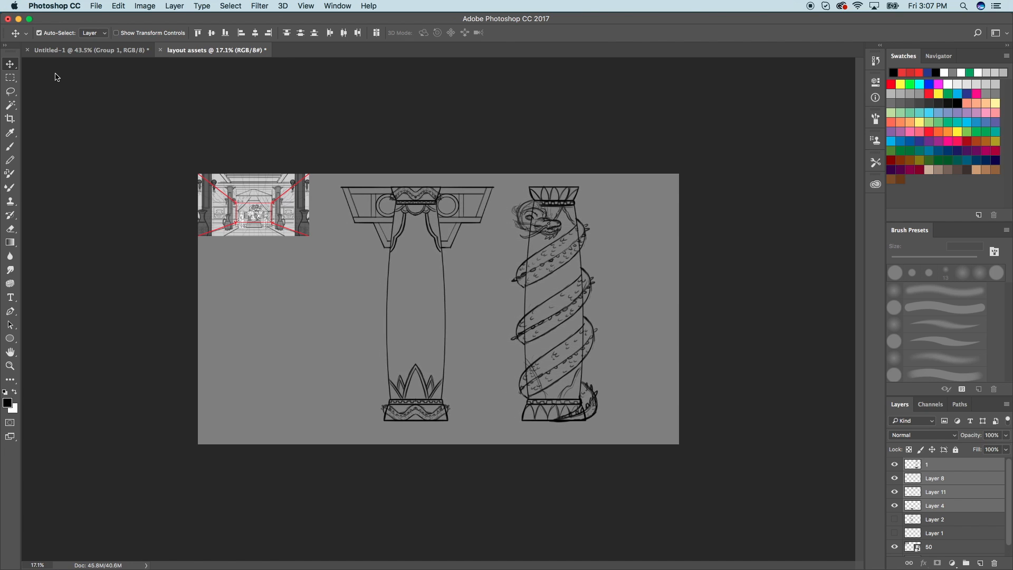
key(shift+Right)
key(shift+Right)
key(shift+Right)
key(shift+Right)
key(shift+Right)
key(shift+Right)
key(shift+Right)
key(shift+Right)
key(shift+Right)
key(shift+Right)
key(shift+Right)
key(shift+Right)
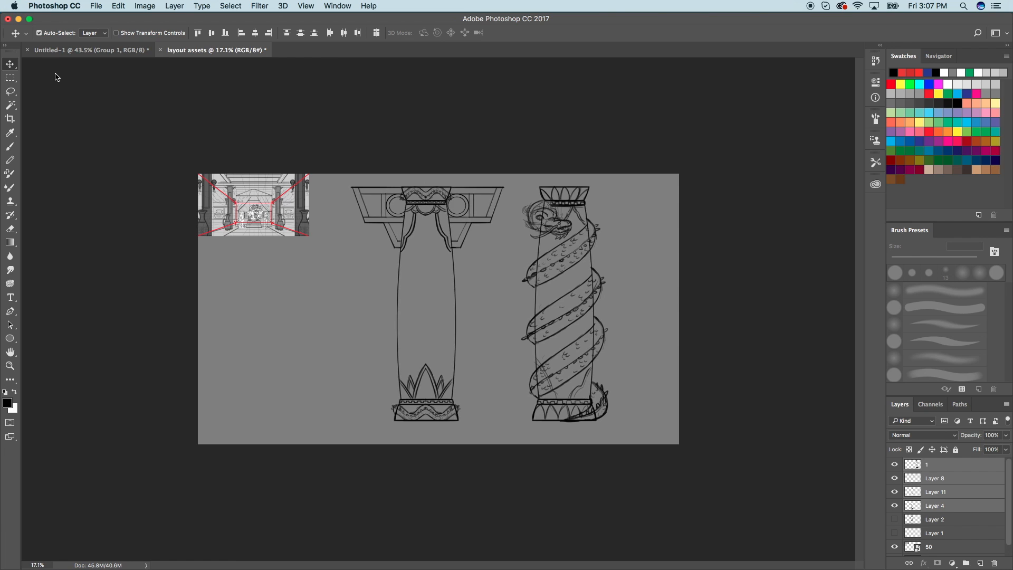
key(shift+Right)
key(shift+Right)
key(shift+Right)
key(shift+Right)
key(shift+Right)
key(shift+Right)
key(shift+Right)
key(shift+Right)
key(shift+Right)
key(shift+Right)
key(shift+Right)
key(shift+Right)
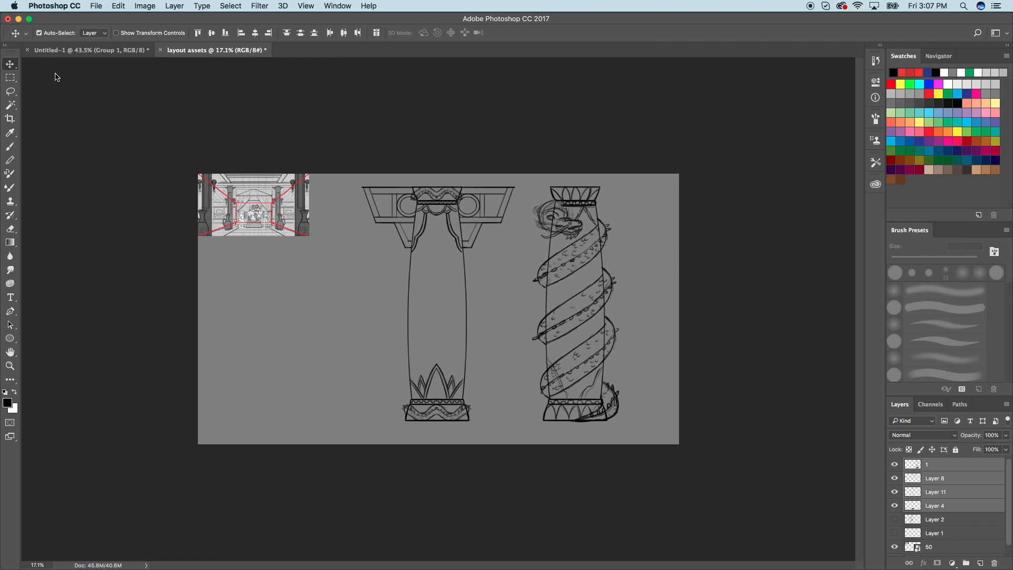
key(shift+Right)
key(shift+Right)
key(shift+Right)
key(shift+Right)
key(shift+Right)
key(shift+Right)
key(shift+Right)
key(shift+Right)
key(shift+Right)
key(shift+Right)
key(shift+Right)
key(shift+Right)
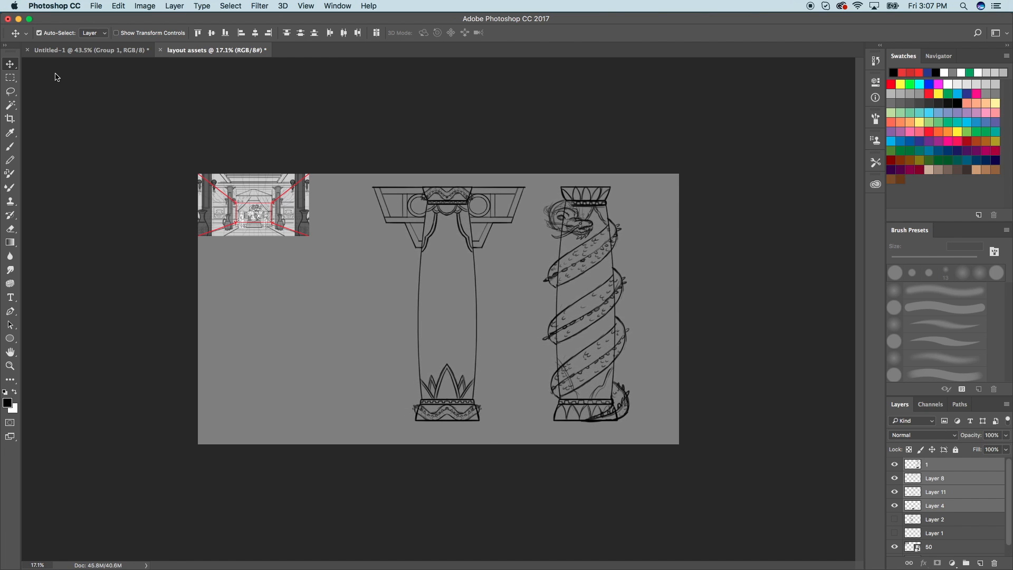
key(shift+Right)
key(shift+Right)
key(shift+Right)
key(shift+Right)
key(shift+Right)
key(shift+Right)
key(shift+Right)
key(shift+Right)
key(shift+Right)
key(shift+Right)
key(shift+Right)
key(shift+Right)
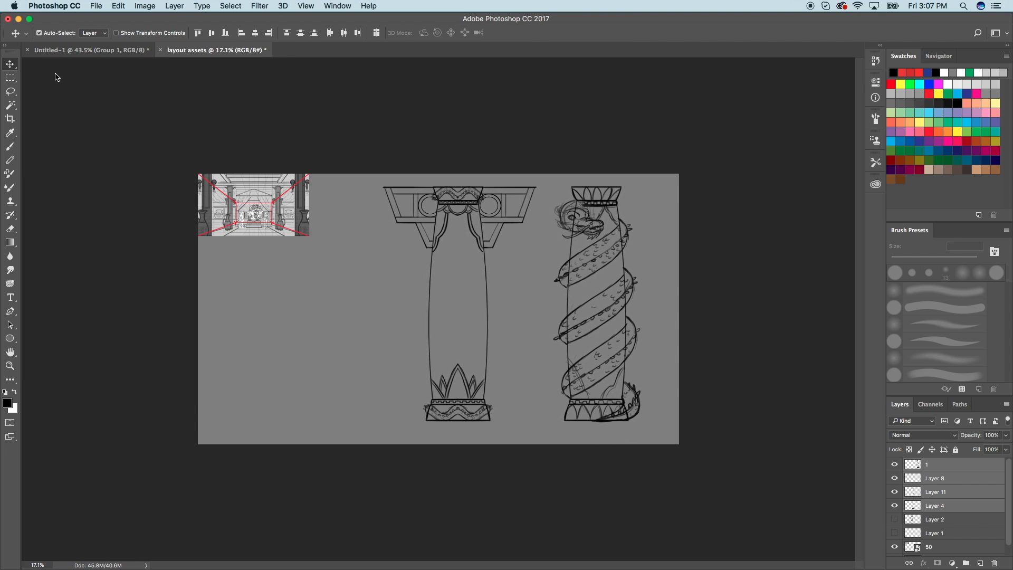
key(shift+Right)
key(shift+Right)
key(shift+Right)
key(shift+Right)
key(shift+Right)
key(shift+Right)
key(shift+Right)
key(shift+Right)
key(shift+Right)
key(shift+Right)
key(shift+Right)
key(shift+Right)
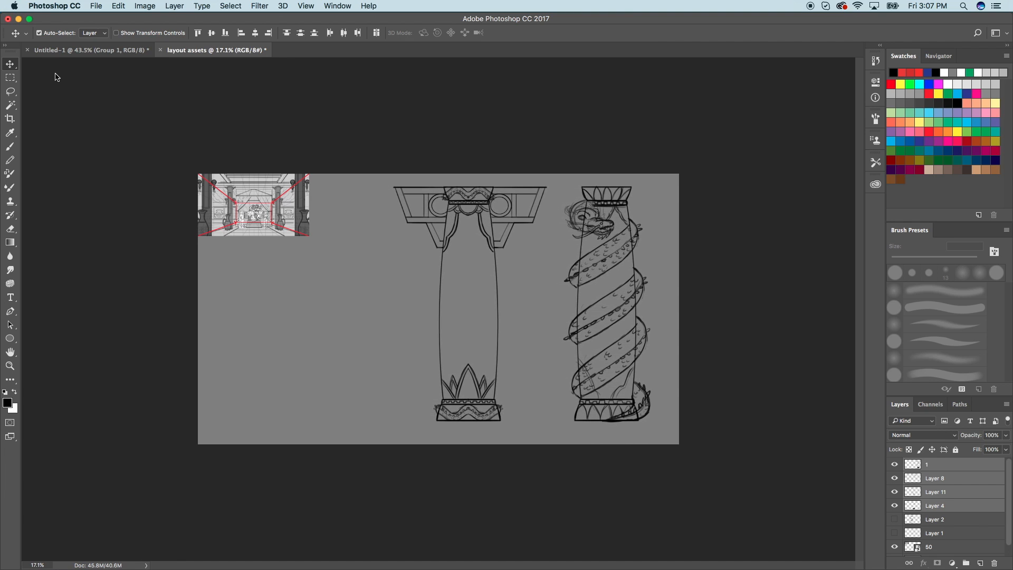
key(shift+Right)
key(shift+Right)
key(shift+Right)
key(shift+Right)
key(shift+Right)
key(shift+Right)
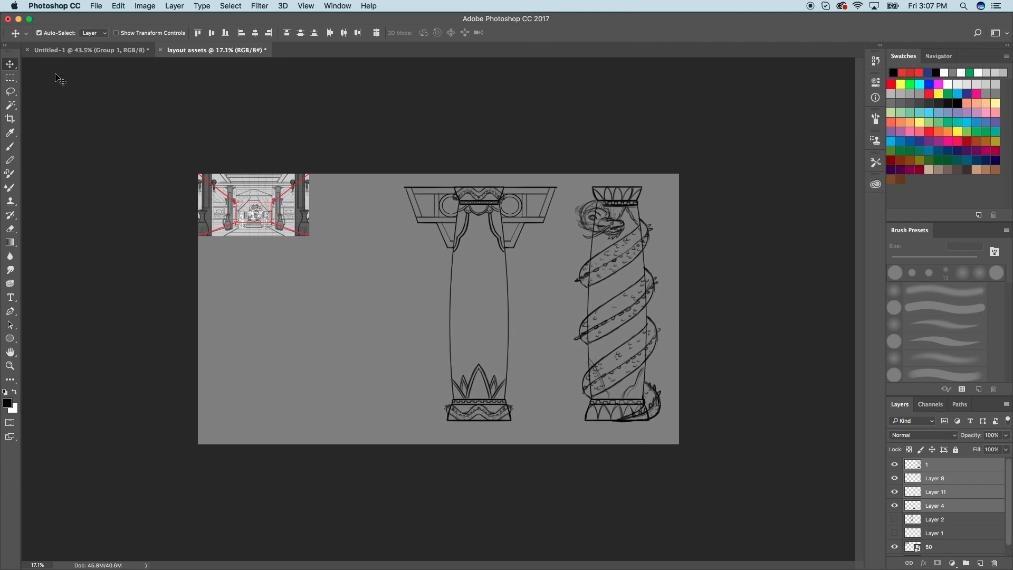
Nudge both selected columns slightly down to leave more space below the canvas's upper edge.
key(shift+Down)
key(shift+Down)
key(shift+Down)
key(shift+Down)
key(shift+Down)
key(shift+Down)
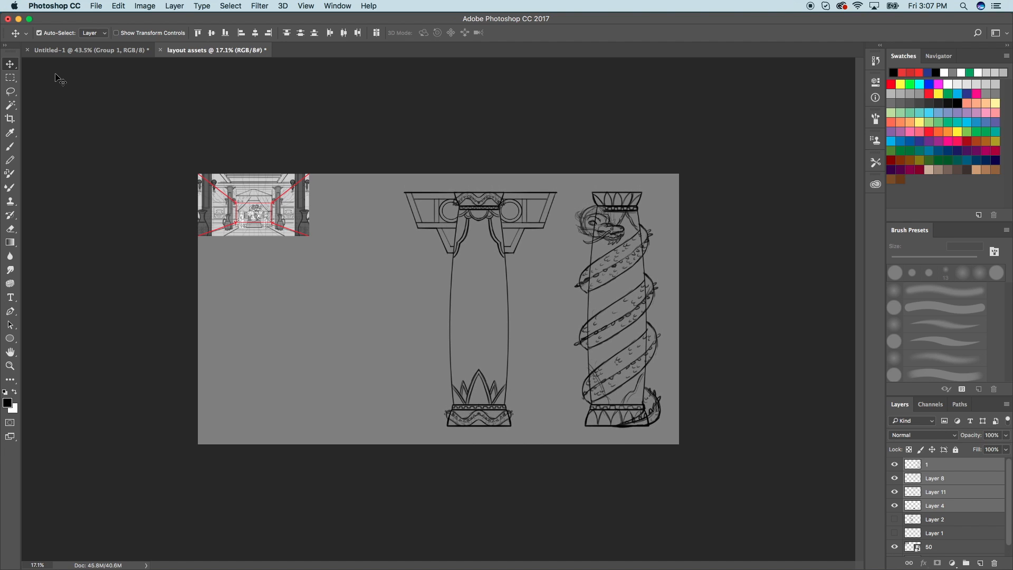
Nudge both selected columns slightly right.
key(shift+Right)
key(shift+Right)
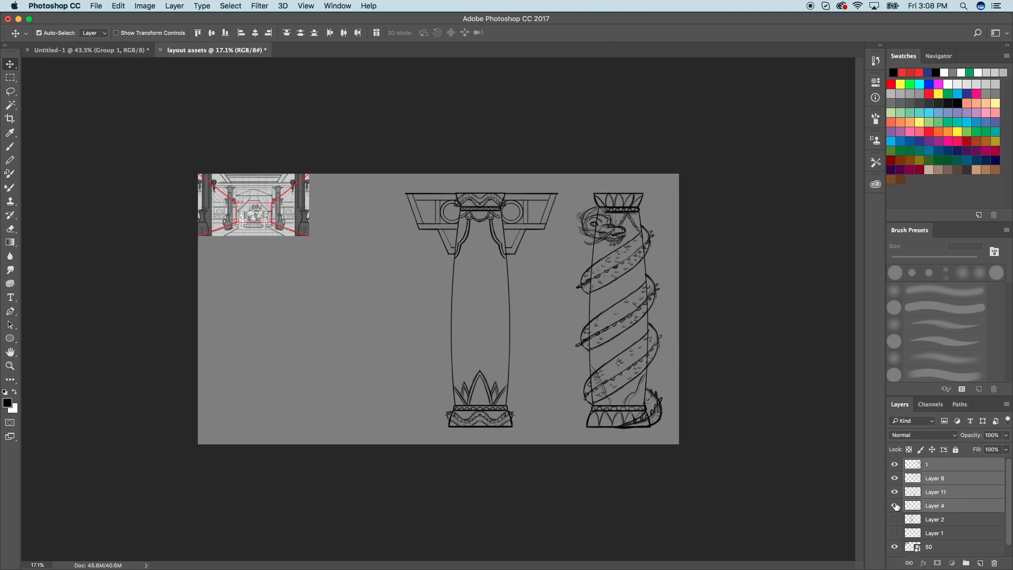
Copy the middle column's plain shape from Layer 4 with a rectangular marquee and paste it as a new layer.
click(956, 519)
click(956, 510)
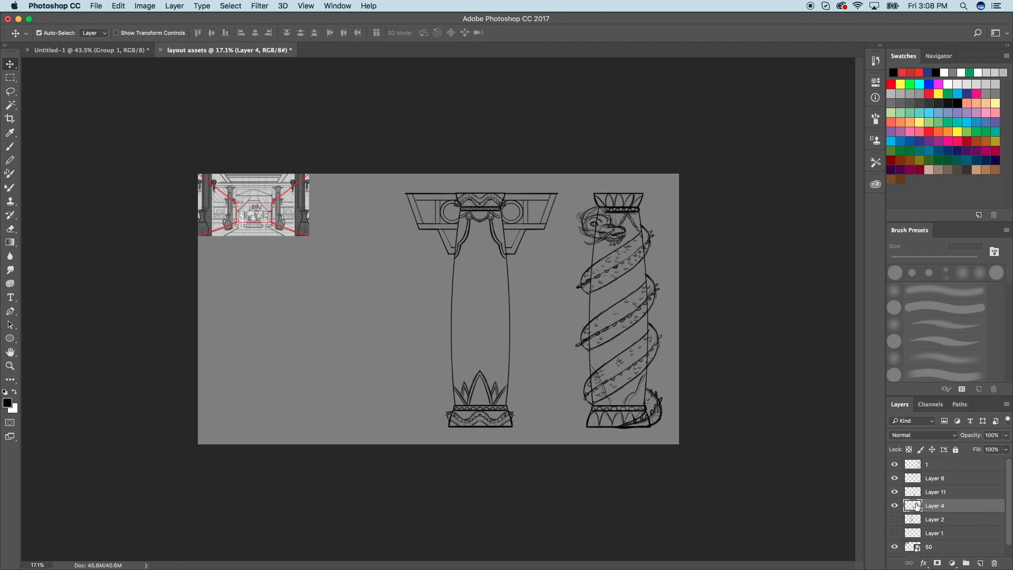
click(10, 78)
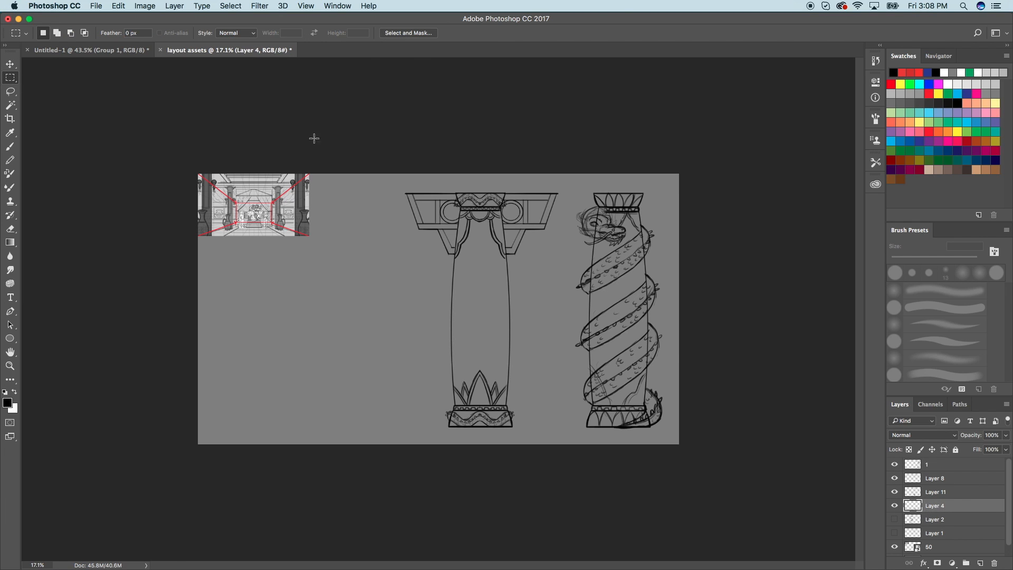
drag(396, 174, 544, 444)
key(super+c)
key(super+v)
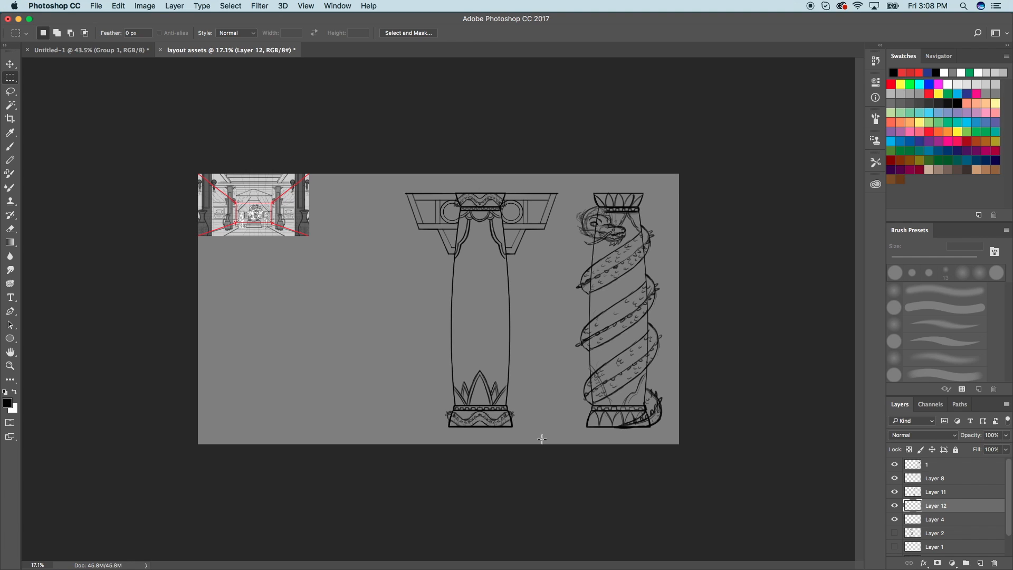
Move the pasted plain column left into the empty space between the layout reference and the bracket column.
click(894, 506)
click(895, 507)
click(895, 506)
click(10, 64)
key(shift+Left)
key(shift+Left)
key(shift+Left)
key(shift+Left)
key(shift+Left)
key(shift+Left)
key(shift+Left)
key(shift+Left)
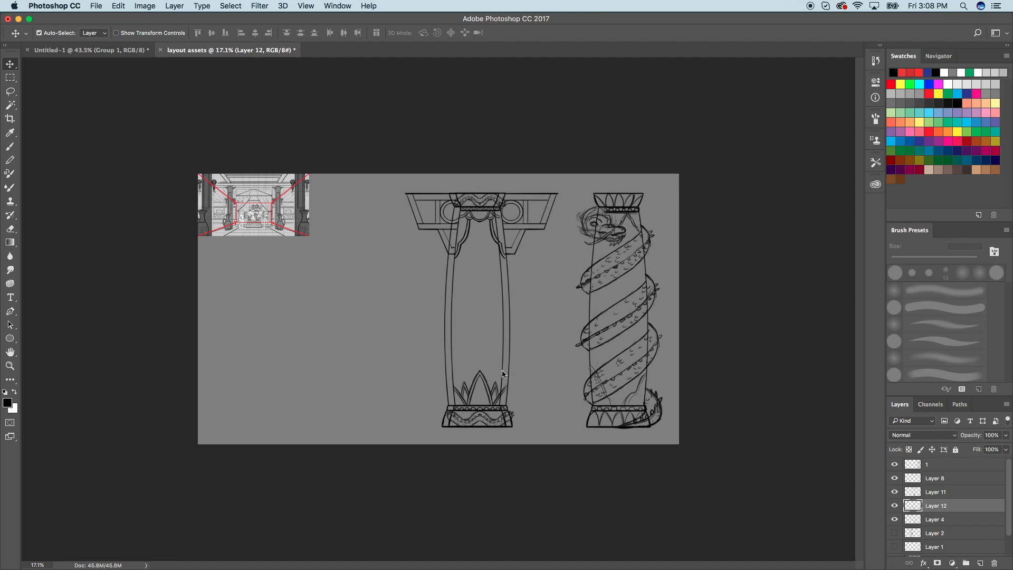
drag(444, 353, 328, 349)
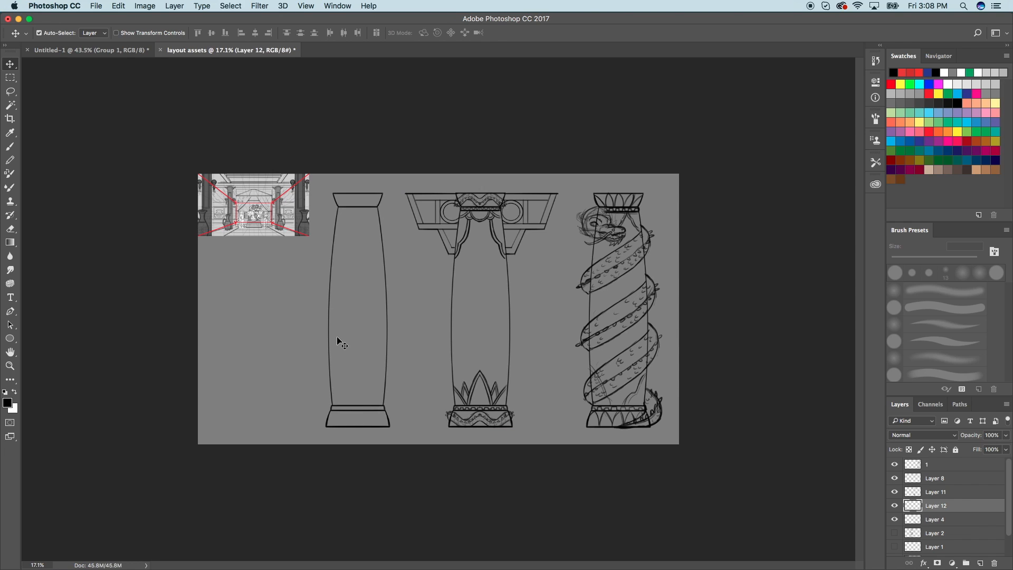
Reorder Layer 12 below Layer 4 and merge Layers 8, 11 and 4 into one bracket column layer.
click(895, 506)
click(895, 506)
drag(927, 507, 930, 522)
double_click(930, 506)
shift+click(955, 482)
right_click(956, 484)
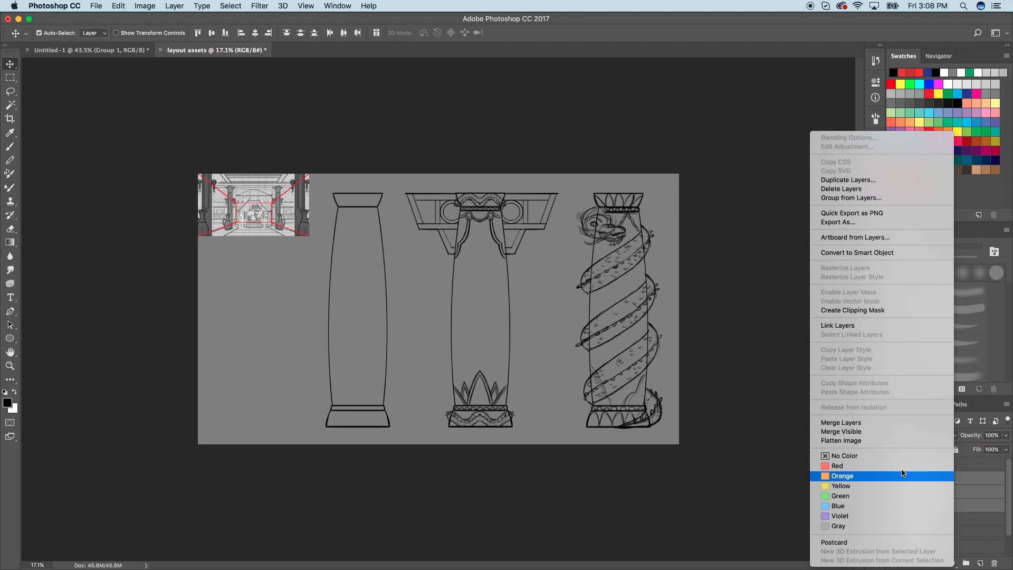
click(897, 423)
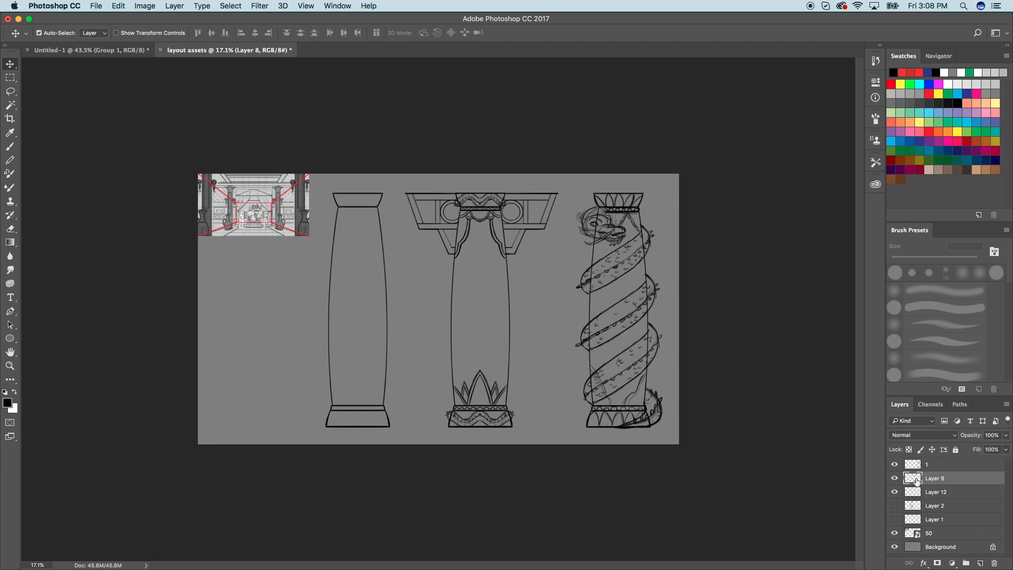
Rename the merged bracket column layer as 2.
double_click(938, 479)
text(2)
key(Return)
Add a new layer directly above Layer 12 for drawing on the plain column.
click(936, 492)
key(Delete)
key(super+v)
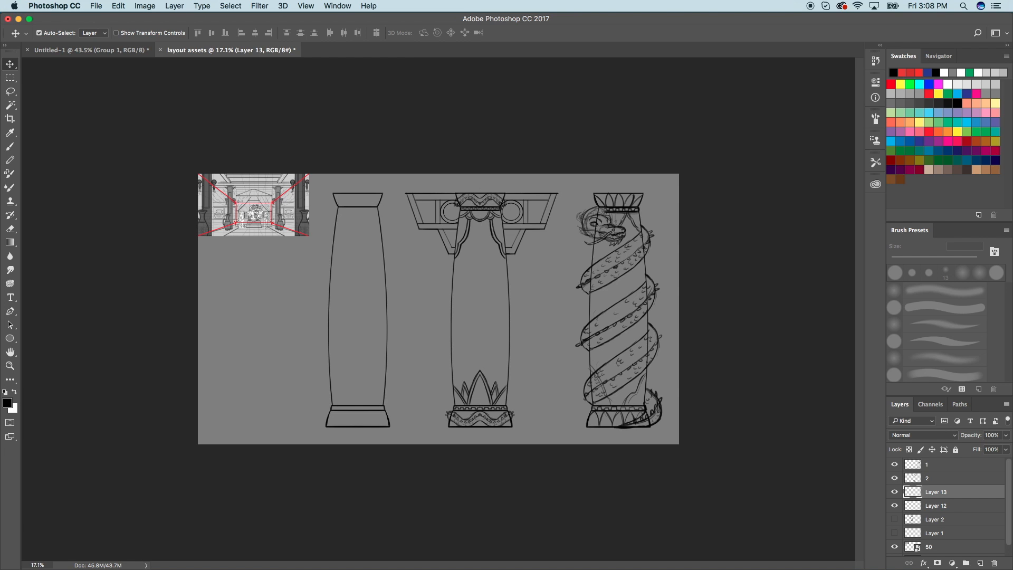
Examine the furniture, temple, dragon and interior reference images in the Untitled-1 document, and return to the layout assets document.
click(91, 50)
click(9, 146)
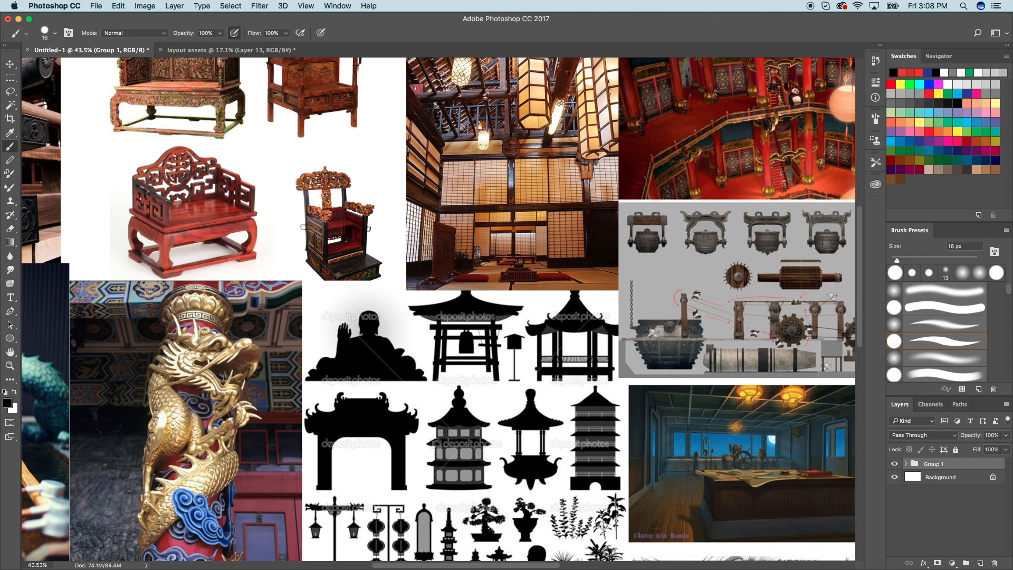
scroll(435, 306, up, 4)
scroll(435, 306, down, 3)
scroll(434, 307, up, 2)
scroll(438, 311, up, 5)
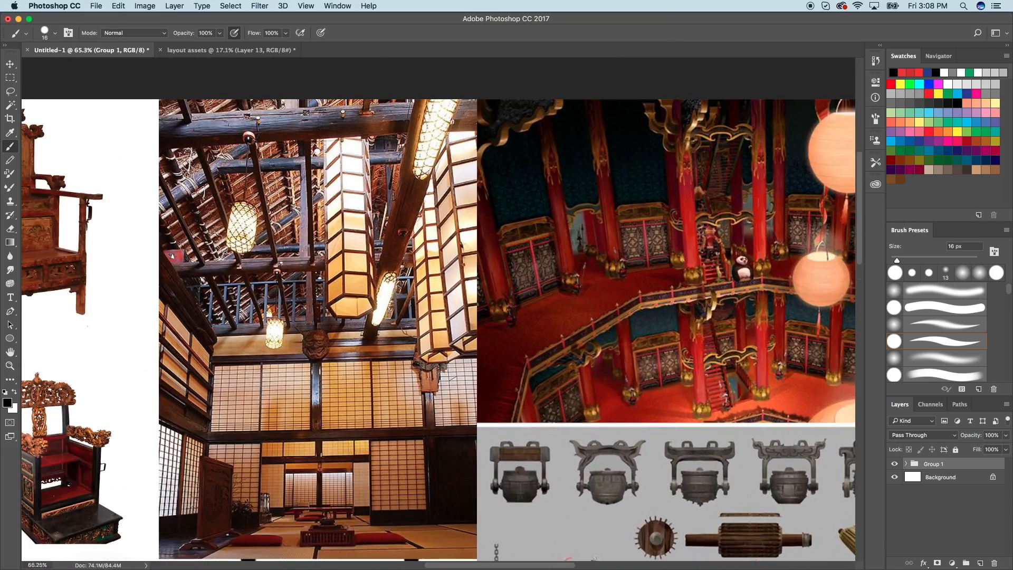
scroll(438, 311, down, 5)
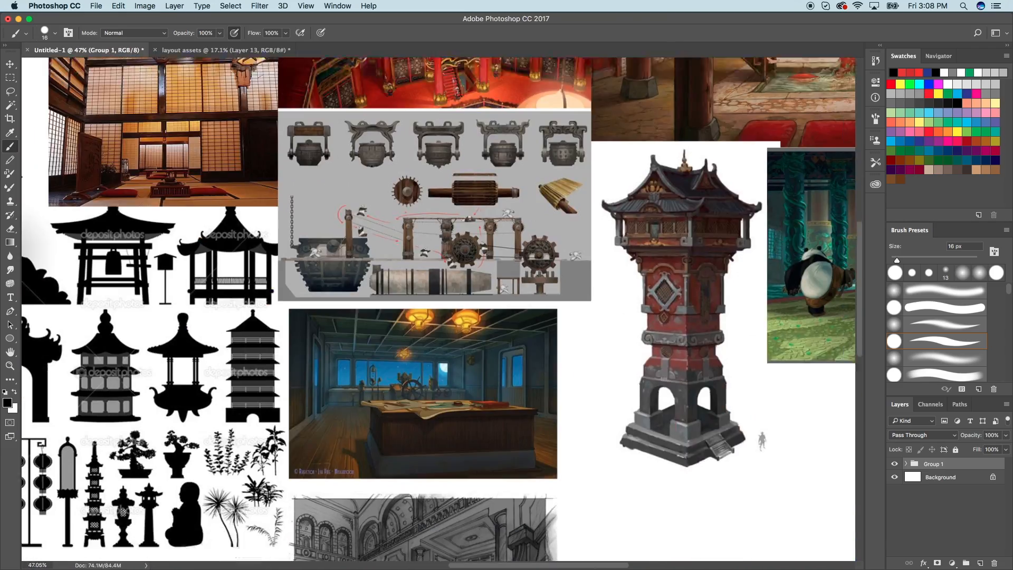
scroll(438, 311, left, 10)
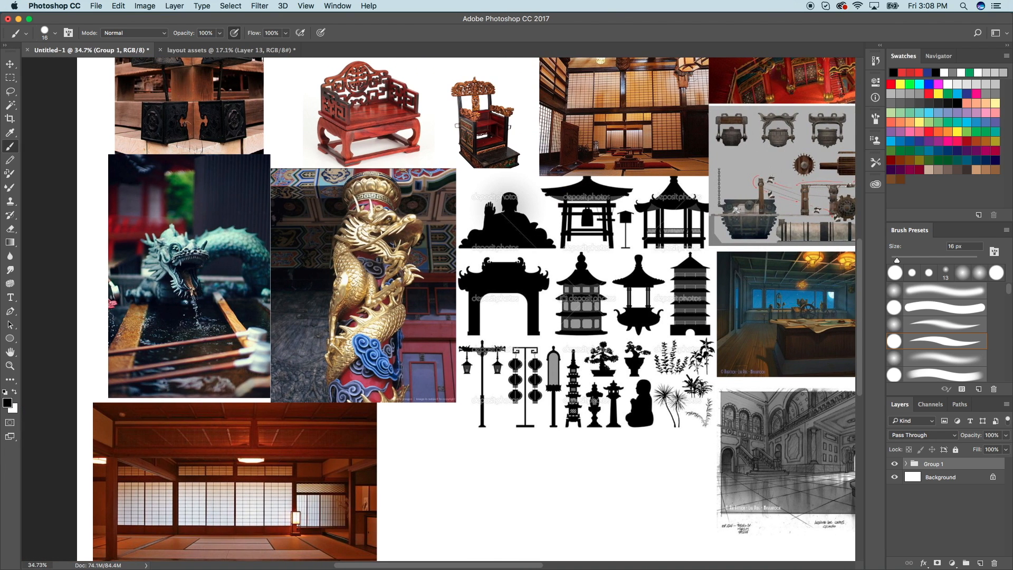
scroll(438, 311, down, 2)
scroll(438, 311, up, 3)
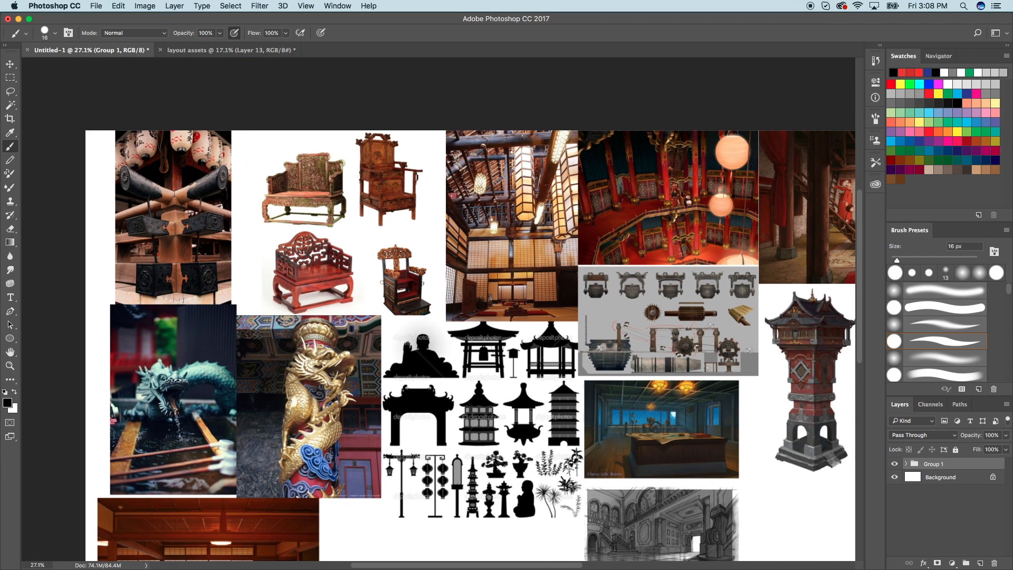
click(231, 50)
Try an upward brush stroke from the outer edge of the plain column's base with a 33 px brush.
scroll(439, 310, up, 2)
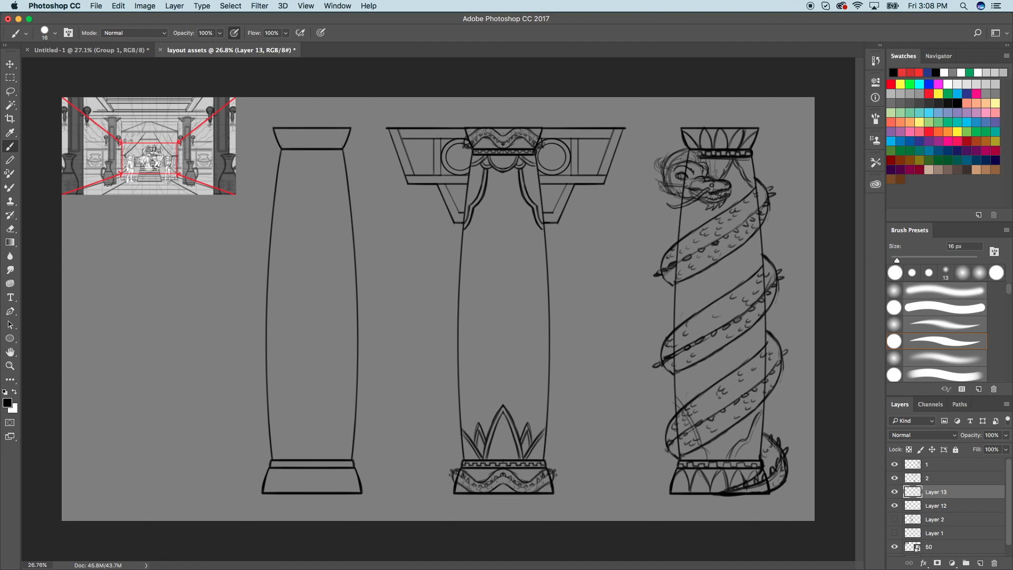
key(])
drag(262, 491, 262, 418)
key(ctrl+z)
drag(262, 492, 262, 429)
key(ctrl+z)
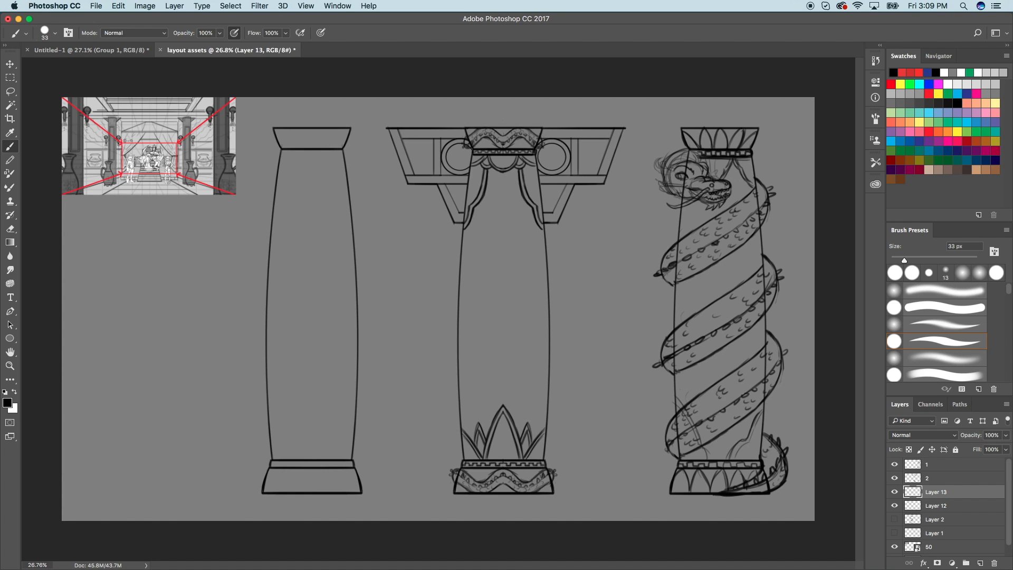
Hide the layout reference on layer 50 and check Layers 13 and 12 by toggling their visibility.
click(895, 547)
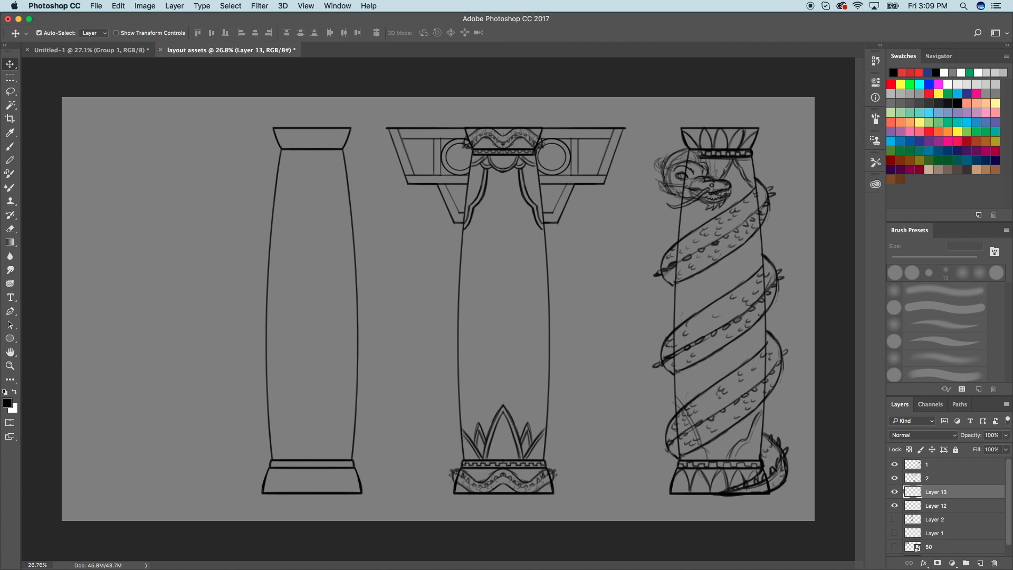
click(895, 491)
click(895, 491)
click(895, 505)
click(895, 505)
Move the plain column on Layer 12 left to widen the gap between it and the bracket column.
click(936, 506)
key(Left)
key(Left)
key(Left)
key(Left)
key(Left)
key(Left)
key(Left)
key(Left)
key(Left)
key(Left)
key(Left)
key(Left)
key(Left)
key(Left)
key(Left)
key(Left)
key(Left)
key(Left)
key(Left)
key(Left)
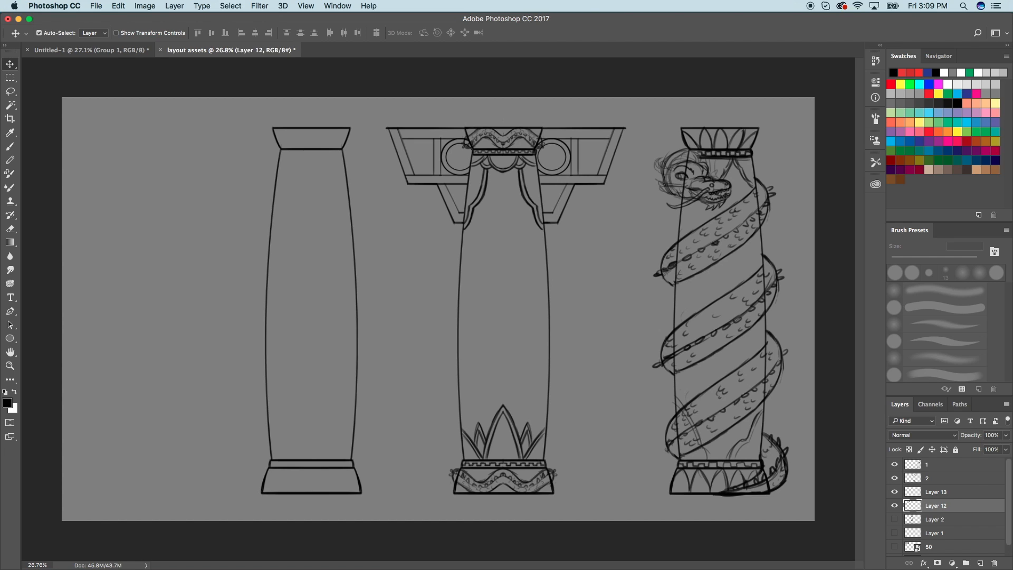
key(Left)
key(Left)
key(Left)
key(Left)
key(Left)
key(Left)
key(Left)
key(Left)
key(Left)
key(Left)
key(Left)
key(Left)
key(Left)
key(Left)
key(Left)
key(Left)
key(Left)
key(Left)
key(Left)
key(Left)
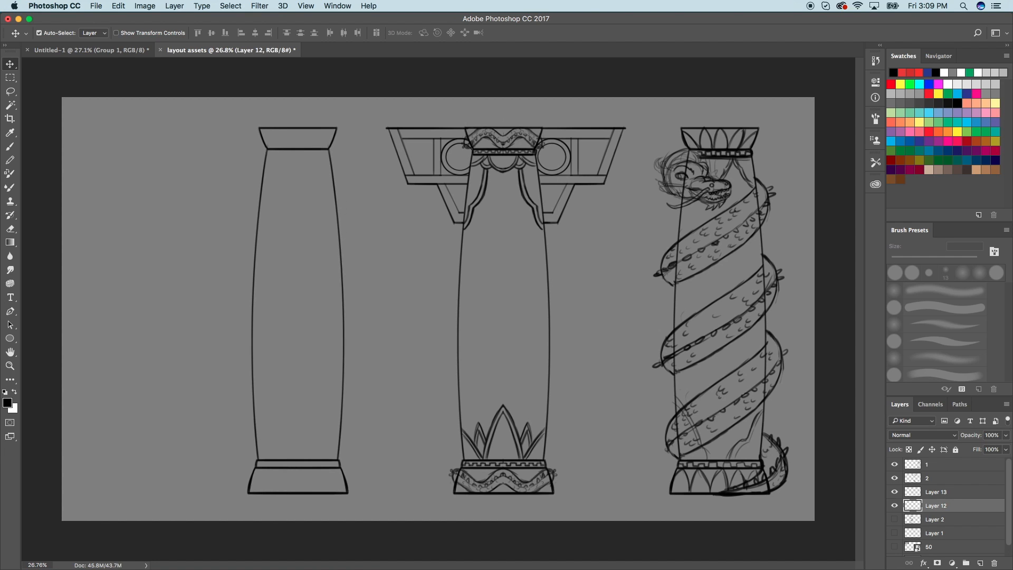
key(Left)
key(Left)
key(Left)
key(Left)
key(Left)
key(Left)
key(Left)
key(Left)
key(Left)
key(Left)
key(Left)
key(Left)
key(Left)
key(Left)
key(Left)
key(Left)
key(Left)
key(Left)
key(Left)
key(Left)
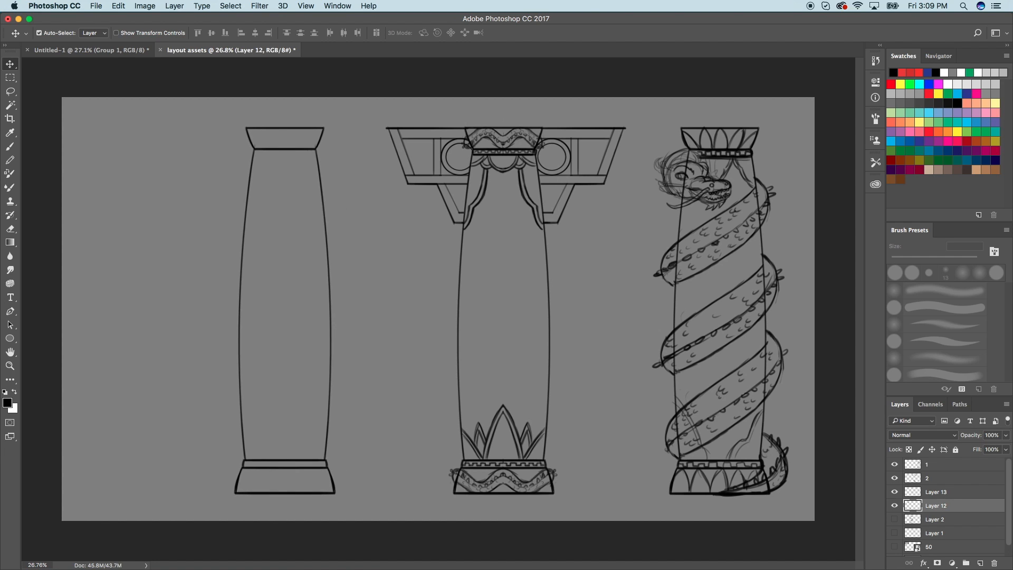
key(Left)
key(Left)
key(Left)
key(Left)
key(Left)
key(Left)
key(Left)
key(Left)
key(Left)
key(Left)
key(Left)
key(Left)
key(Left)
key(Left)
key(Left)
key(Left)
key(Left)
key(Left)
key(Left)
key(Left)
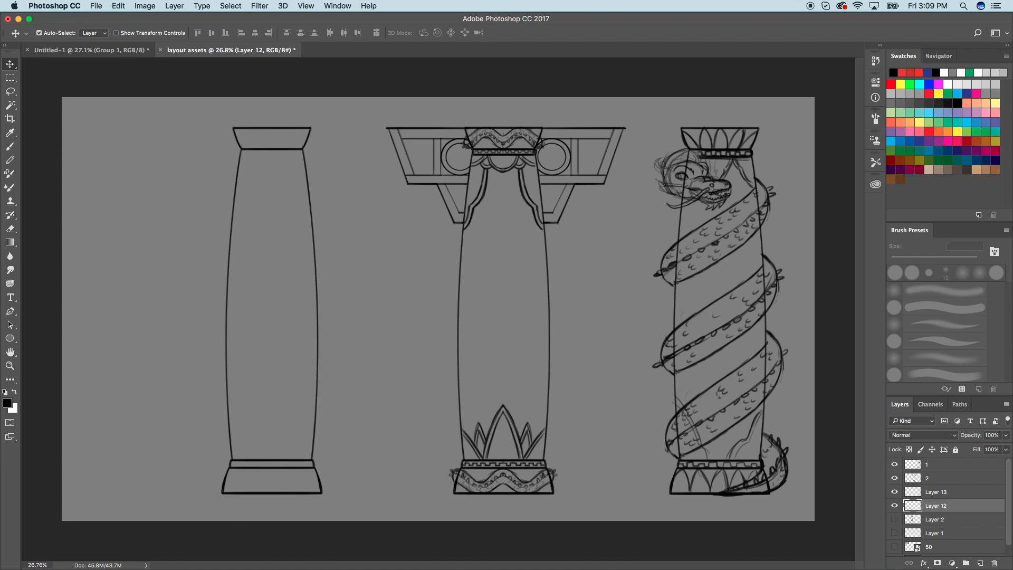
key(Left)
key(Left)
key(Left)
key(Left)
key(Left)
key(Left)
key(Left)
key(Left)
key(Left)
key(Left)
key(Left)
key(Left)
key(Left)
key(Left)
key(Left)
key(Left)
key(Left)
key(Left)
key(Left)
key(Left)
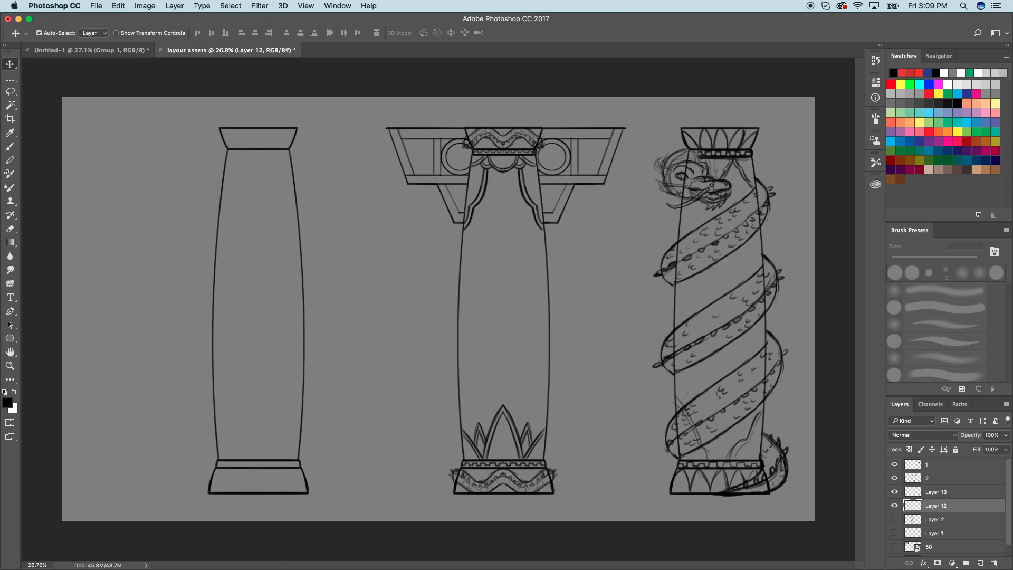
Nudge the plain column on Layer 12 further left, away from the bracket column.
key(Left)
key(Left)
key(Left)
key(Left)
key(Left)
key(Left)
key(Left)
key(Left)
key(Left)
key(Left)
key(Left)
key(Left)
key(Left)
key(Left)
key(Left)
key(Left)
key(Left)
key(Left)
key(Left)
key(Left)
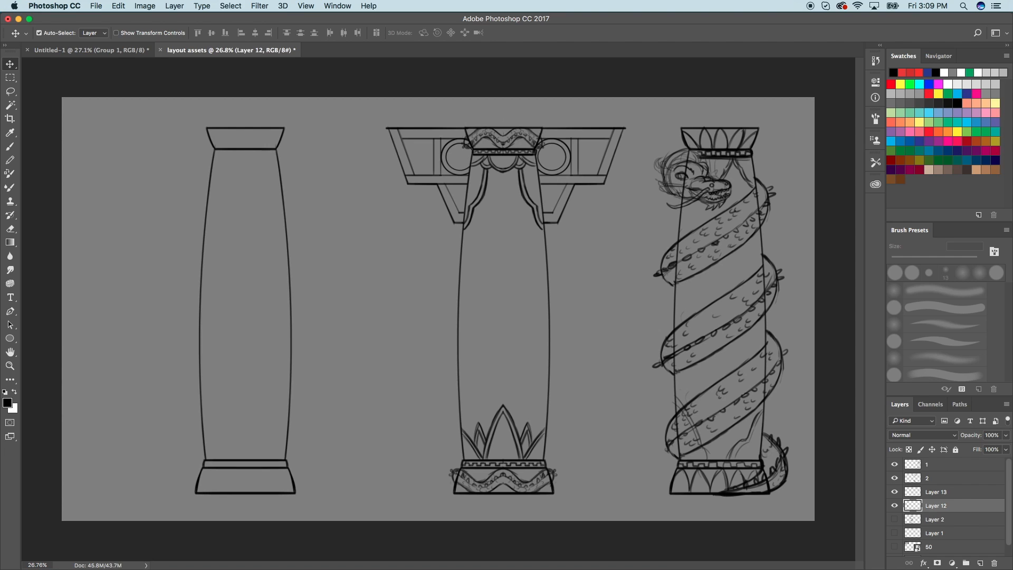
Select the ornamented base and leaf motif of the bracket column on layer 2 and duplicate it onto a new layer.
click(895, 478)
click(895, 478)
click(940, 478)
click(895, 478)
click(894, 478)
key(m)
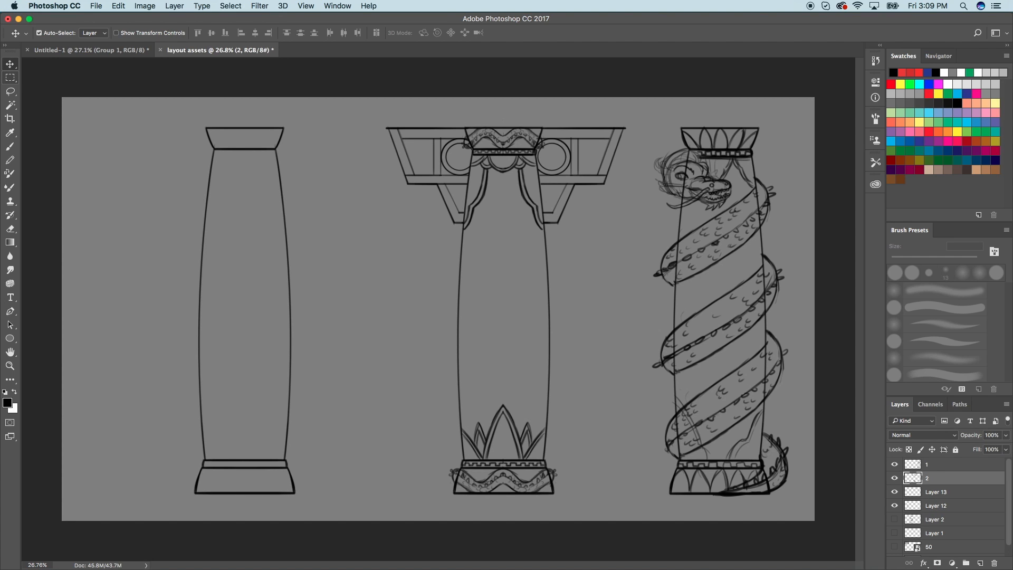
drag(425, 401, 569, 496)
key(ctrl+j)
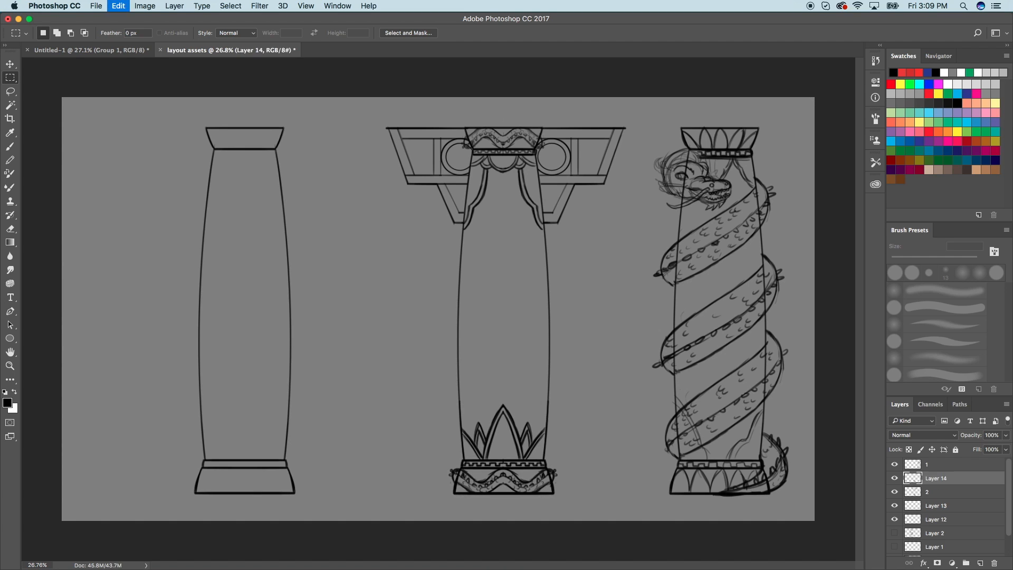
Move the copied leaf-ornamented base left until it lines up with the plain column's base.
key(v)
key(shift+Left)
key(shift+Left)
key(shift+Left)
key(shift+Left)
key(shift+Left)
key(shift+Left)
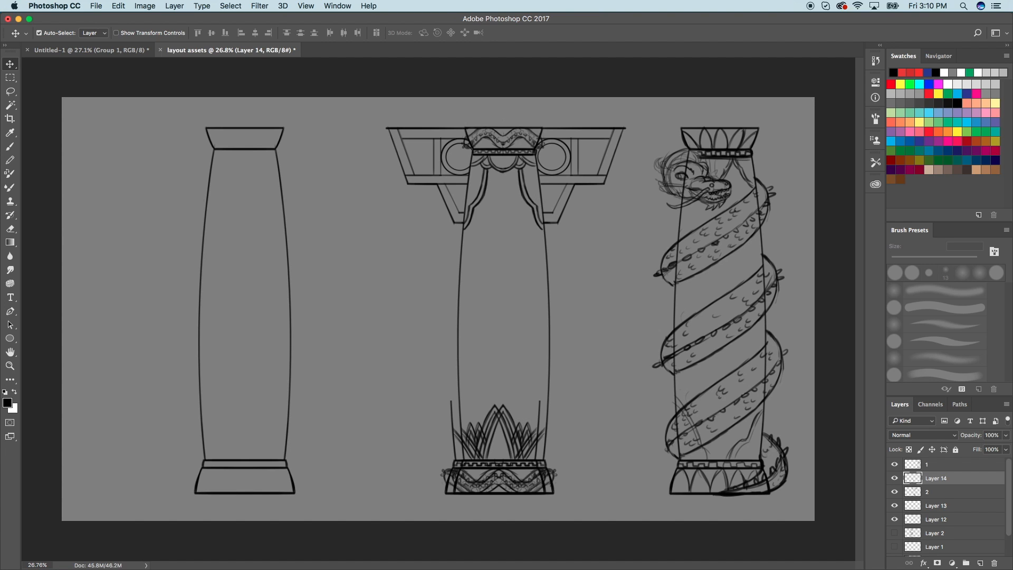
drag(471, 453, 219, 452)
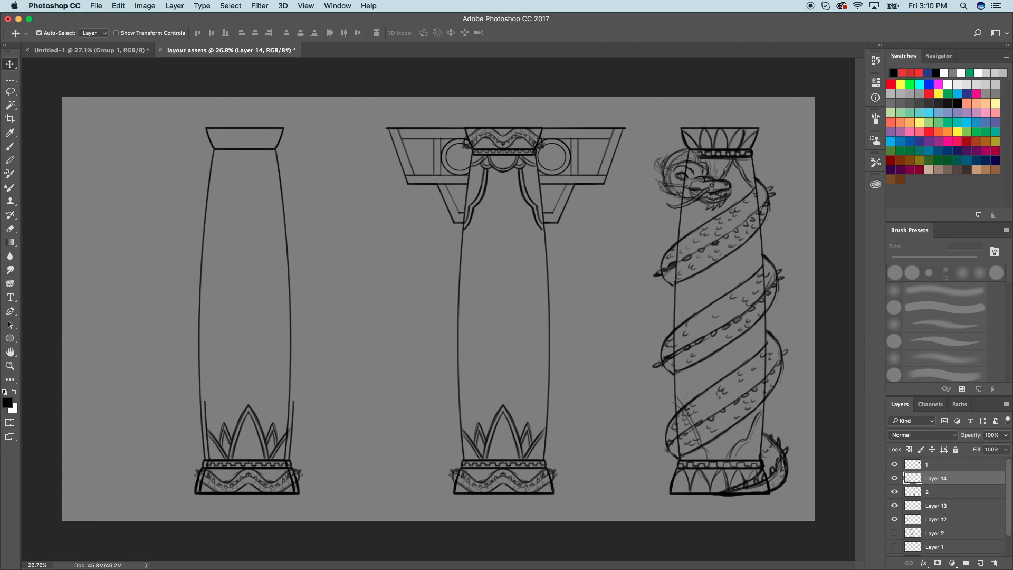
key(shift+Left)
key(shift+Left)
key(shift+Left)
key(shift+Left)
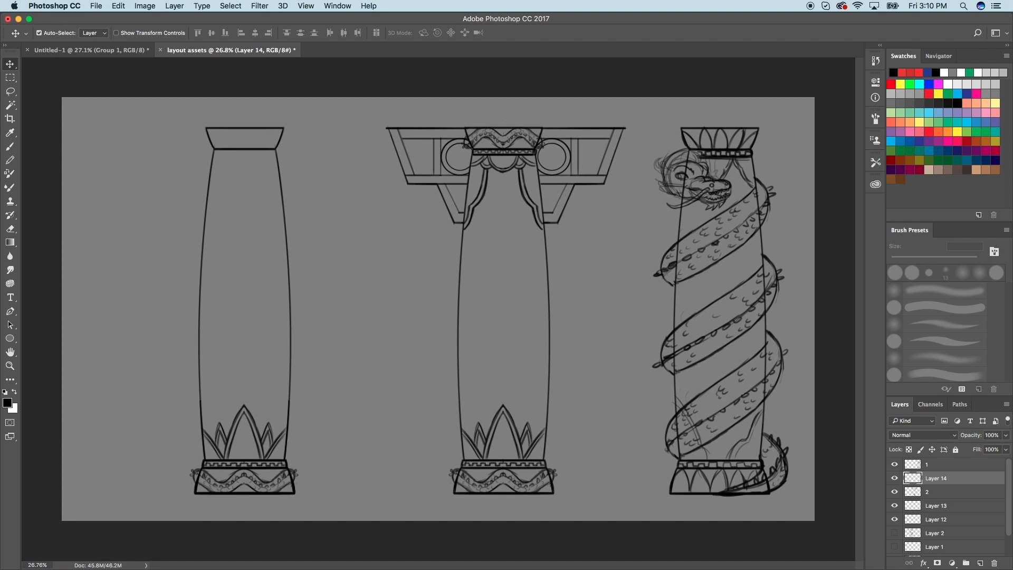
Lasso both side brackets of the middle column on layer 2 and paste a copy of them as a new layer.
key(l)
mouse_move(369, 104)
mouse_down()
mouse_move(443, 255)
mouse_move(457, 238)
mouse_up()
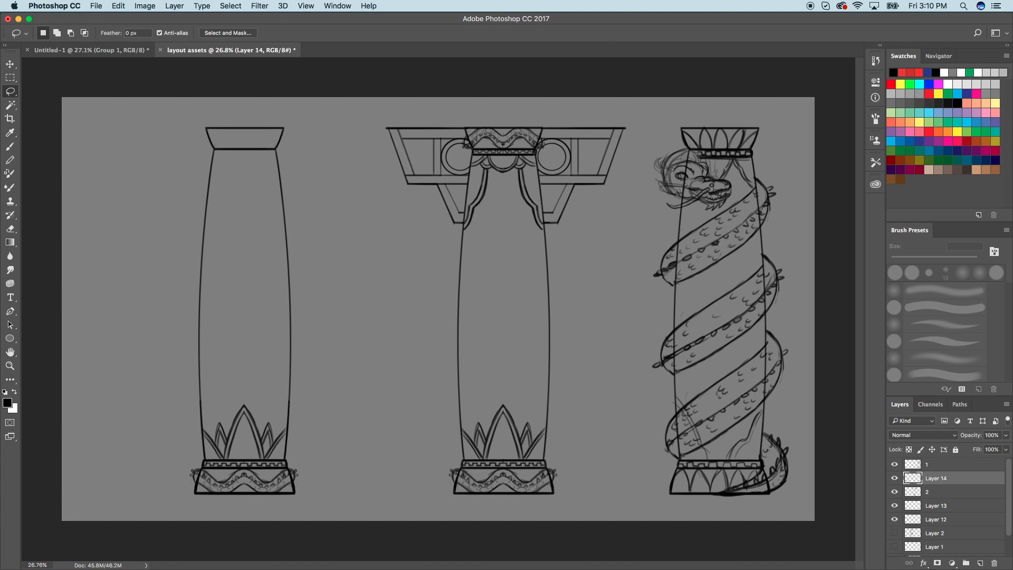
click(950, 492)
key(super+d)
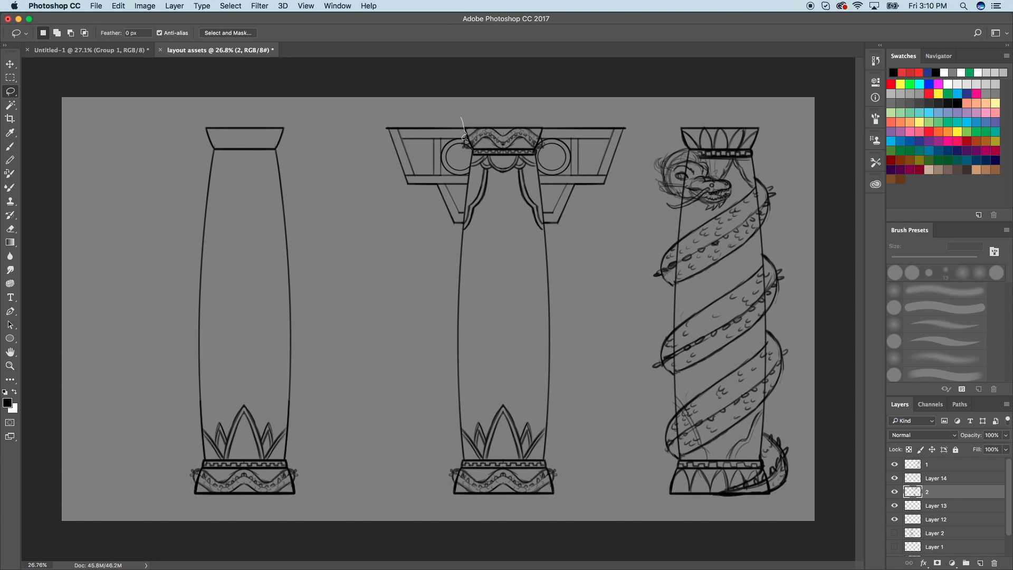
mouse_move(466, 206)
mouse_down()
mouse_move(464, 227)
mouse_move(418, 97)
mouse_move(462, 118)
mouse_up()
drag(545, 123, 541, 136)
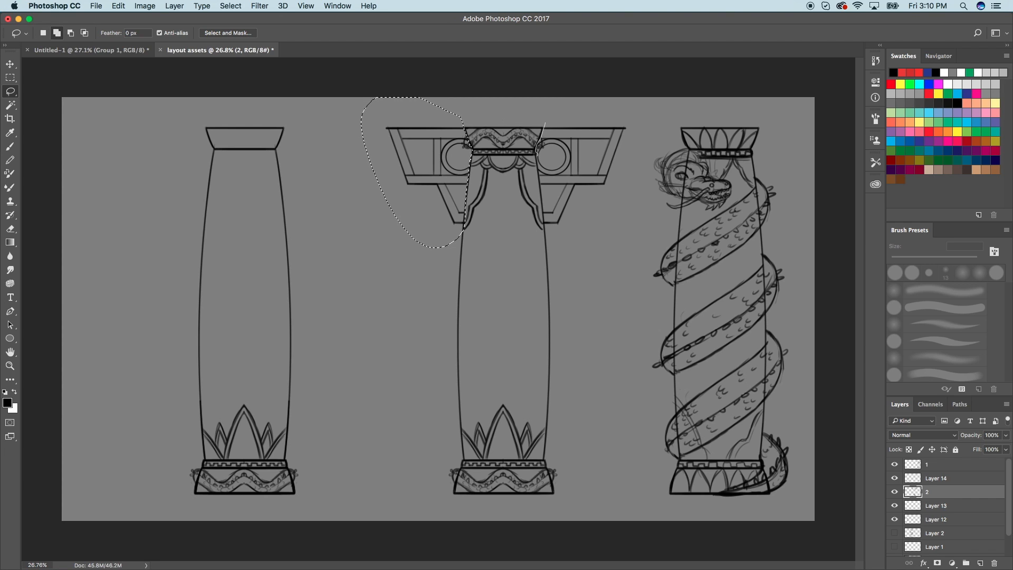
mouse_move(538, 174)
mouse_down()
mouse_move(542, 207)
mouse_move(624, 203)
mouse_move(545, 123)
mouse_up()
key(super+c)
key(super+v)
Move the pasted brackets onto the plain column so they meet both sides of its capital.
key(v)
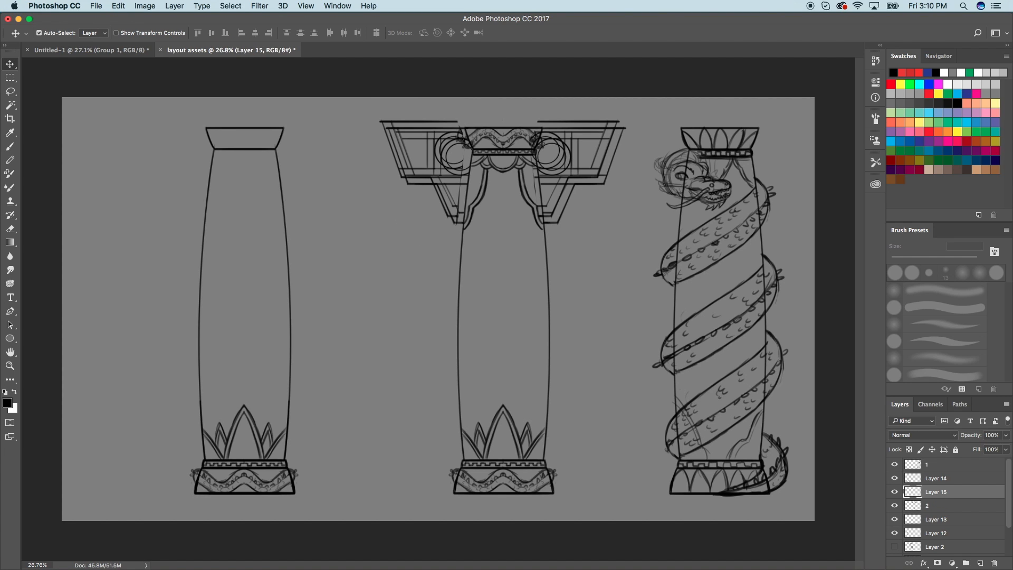
drag(422, 126, 181, 126)
click(351, 128)
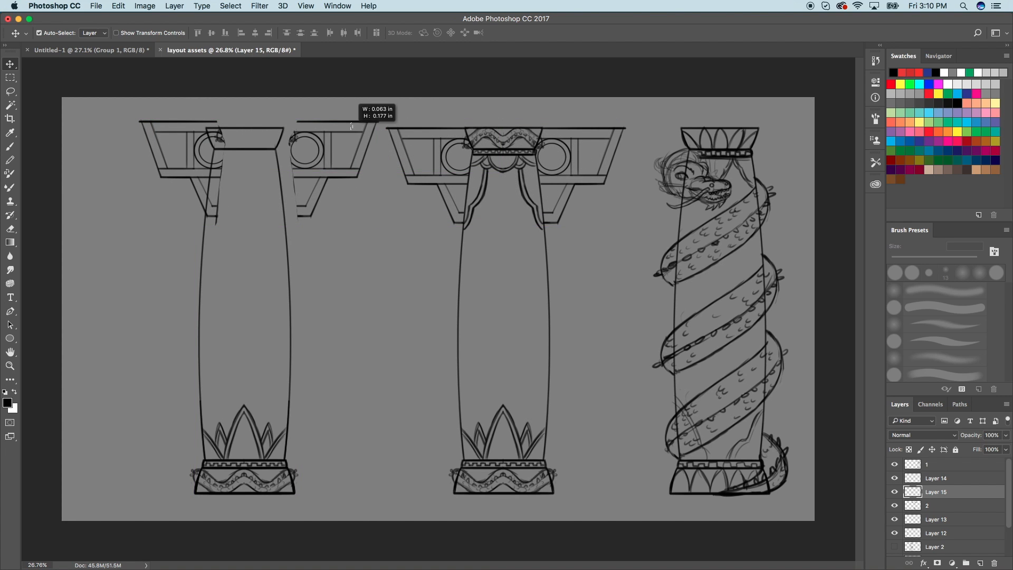
drag(349, 120, 328, 159)
key(Right)
key(Right)
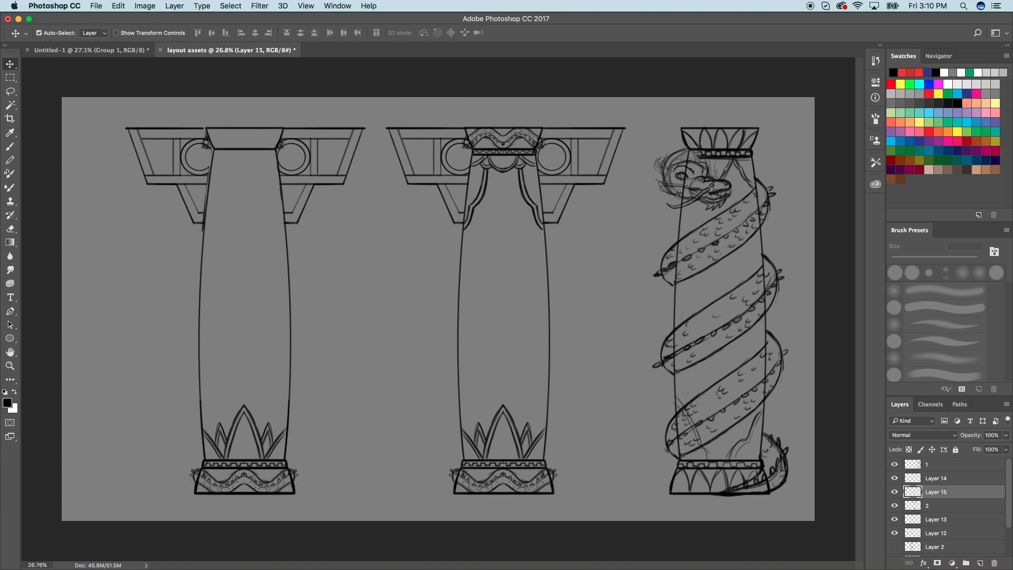
key(Right)
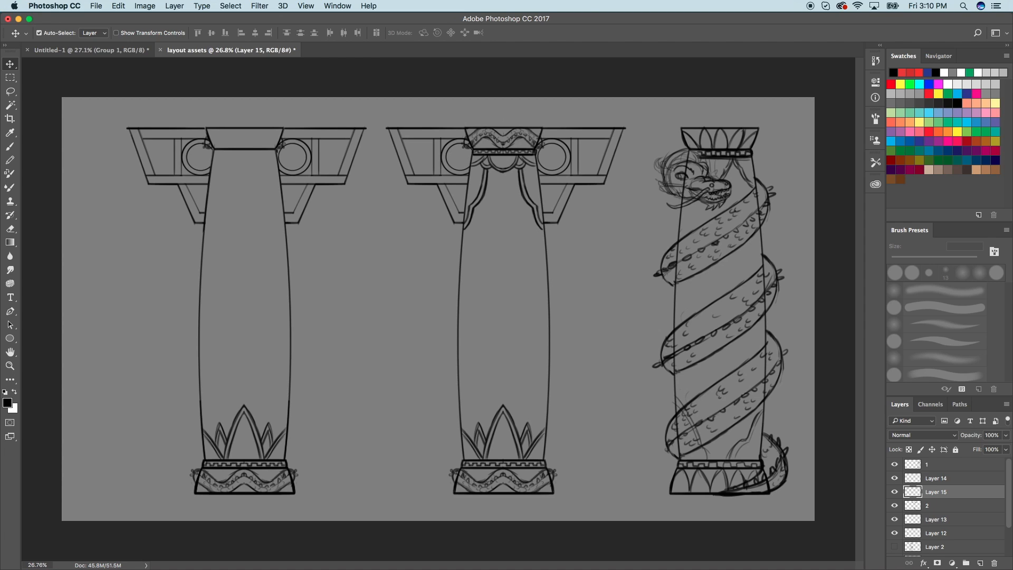
Lasso the dragon's head, coils and tail on layer 1 and paste a copy of them as a new layer.
click(895, 465)
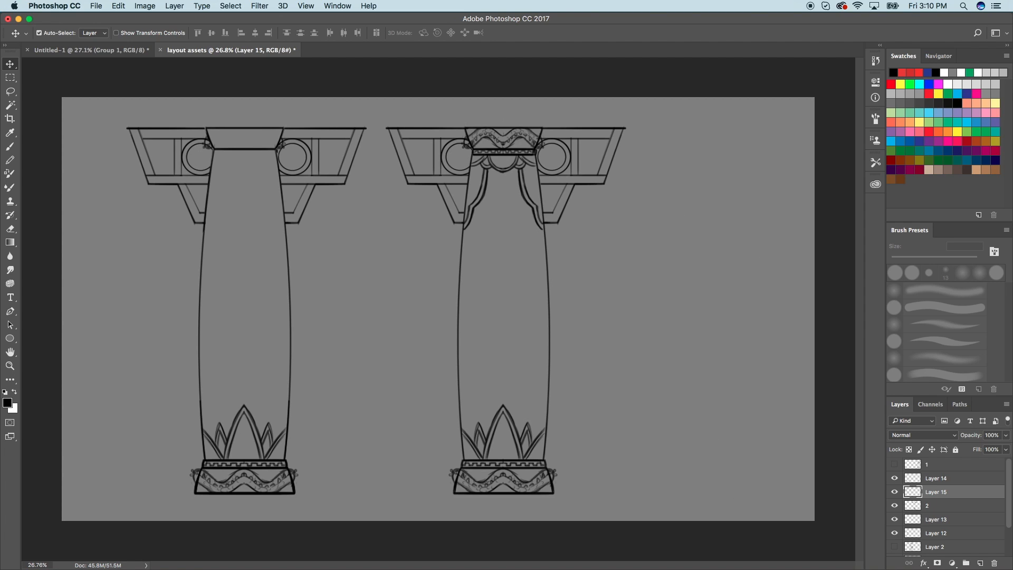
click(894, 465)
click(937, 464)
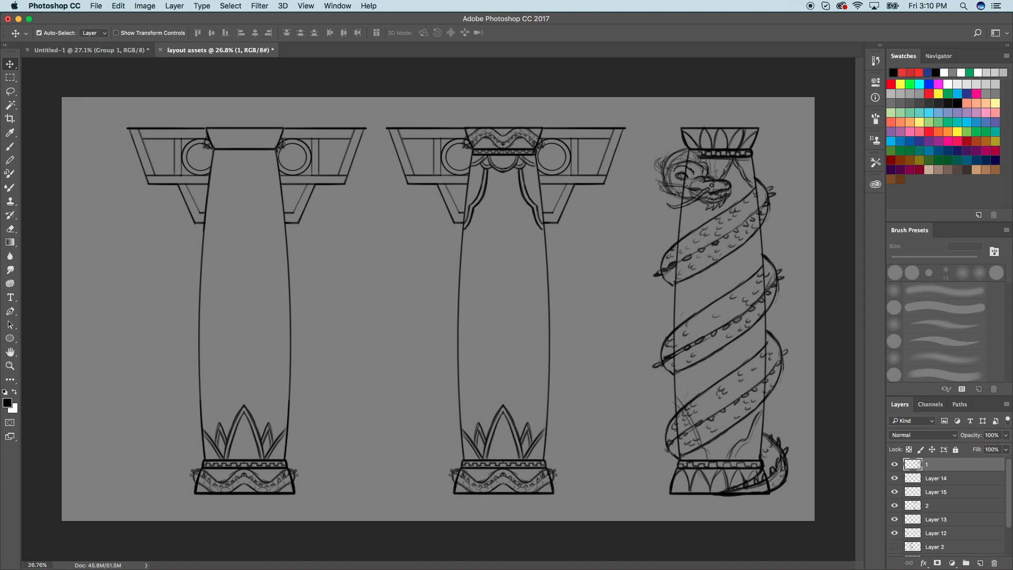
key(l)
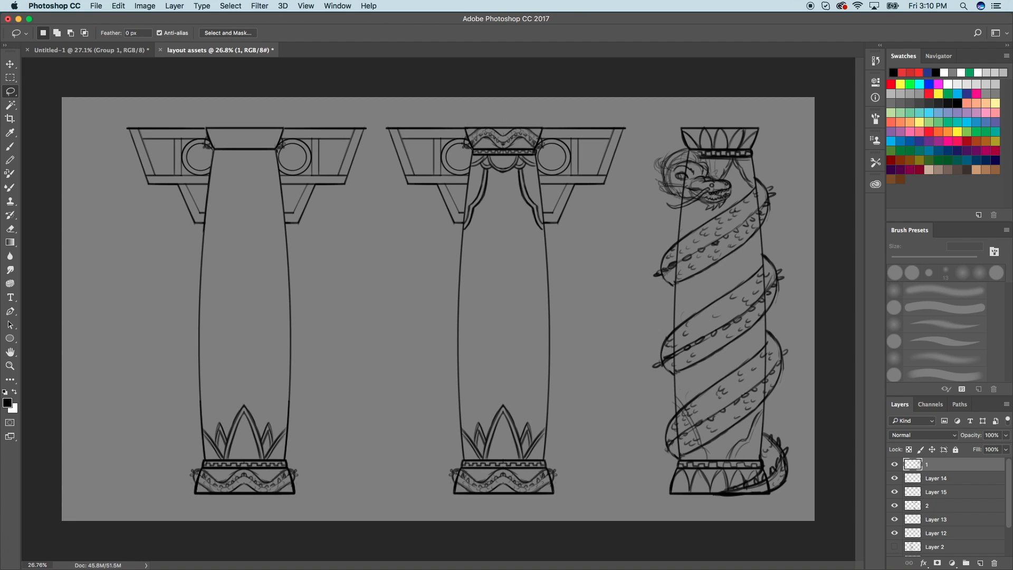
mouse_move(705, 158)
mouse_down()
mouse_move(656, 154)
mouse_move(645, 177)
mouse_move(669, 215)
mouse_up()
drag(734, 183, 729, 169)
shift+drag(717, 212, 697, 226)
drag(657, 257, 661, 288)
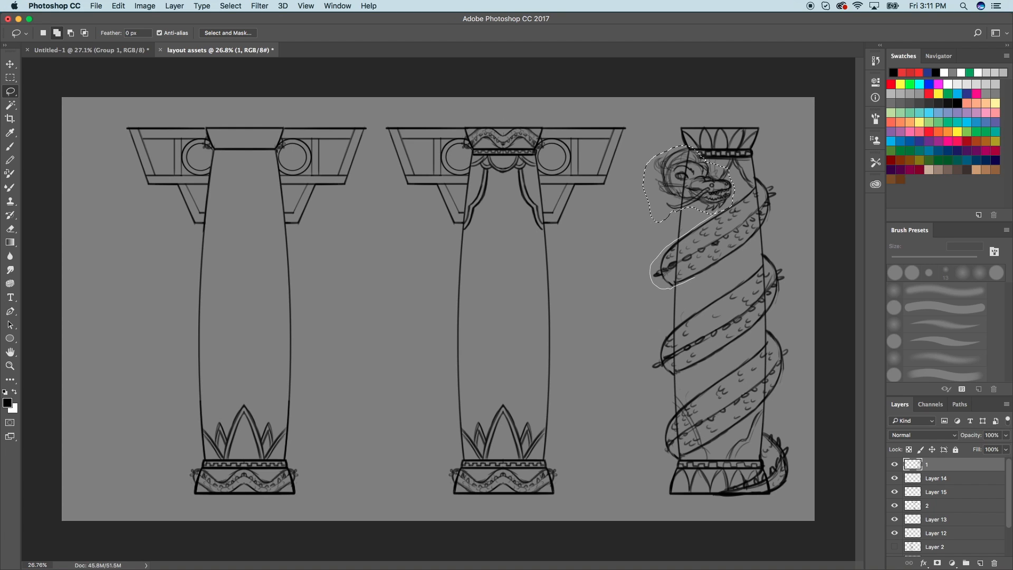
drag(762, 231, 775, 200)
drag(760, 177, 777, 188)
mouse_move(669, 331)
mouse_down()
mouse_move(651, 372)
mouse_move(671, 378)
mouse_move(741, 340)
mouse_up()
mouse_move(775, 309)
mouse_down()
mouse_move(784, 263)
mouse_move(766, 252)
mouse_move(696, 308)
mouse_up()
mouse_move(768, 341)
mouse_down()
mouse_move(682, 402)
mouse_move(657, 442)
mouse_move(663, 456)
mouse_move(690, 452)
mouse_move(780, 397)
mouse_move(791, 369)
mouse_move(776, 326)
mouse_up()
mouse_move(761, 460)
mouse_down()
mouse_move(728, 488)
mouse_move(789, 488)
mouse_move(766, 430)
mouse_up()
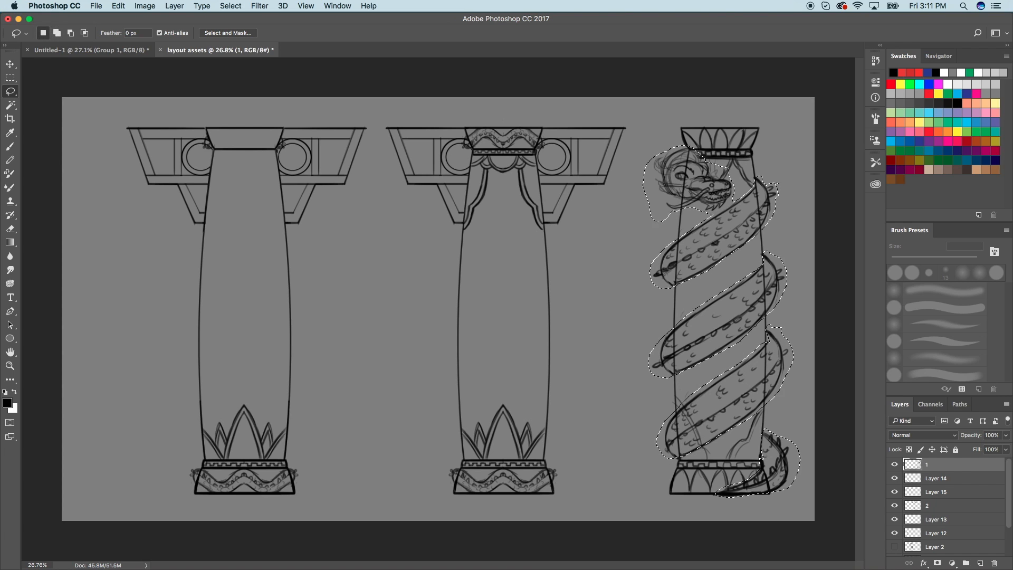
key(super+c)
key(super+v)
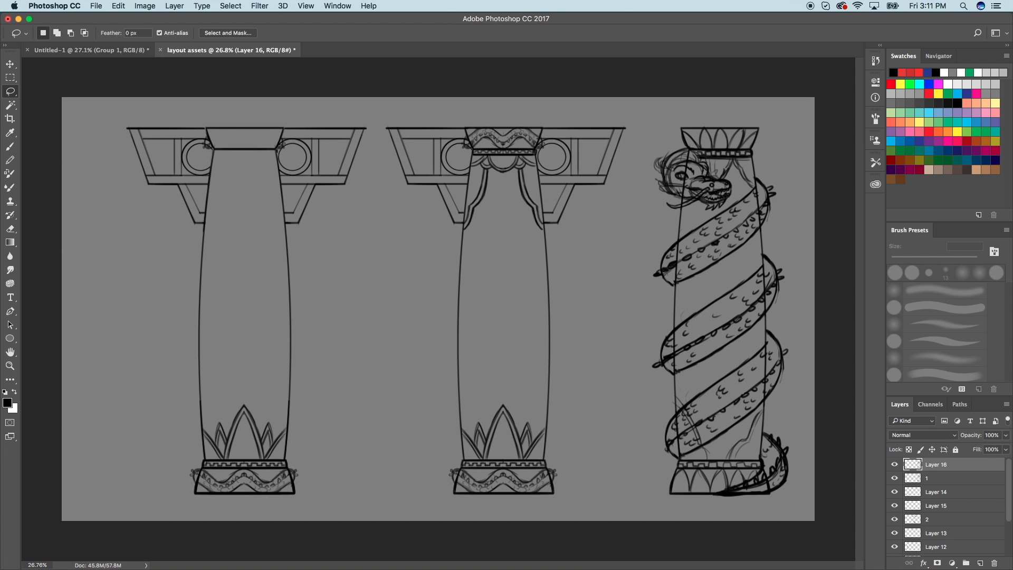
Move the copied dragon left onto the new bracket column so its coils wrap around the shaft.
key(v)
key(Left)
key(Left)
key(Left)
key(Left)
key(Left)
key(Left)
key(Left)
key(Left)
key(Left)
key(Left)
key(Left)
key(Left)
key(Left)
key(Left)
key(Left)
key(Left)
key(Left)
key(Left)
drag(650, 235, 187, 262)
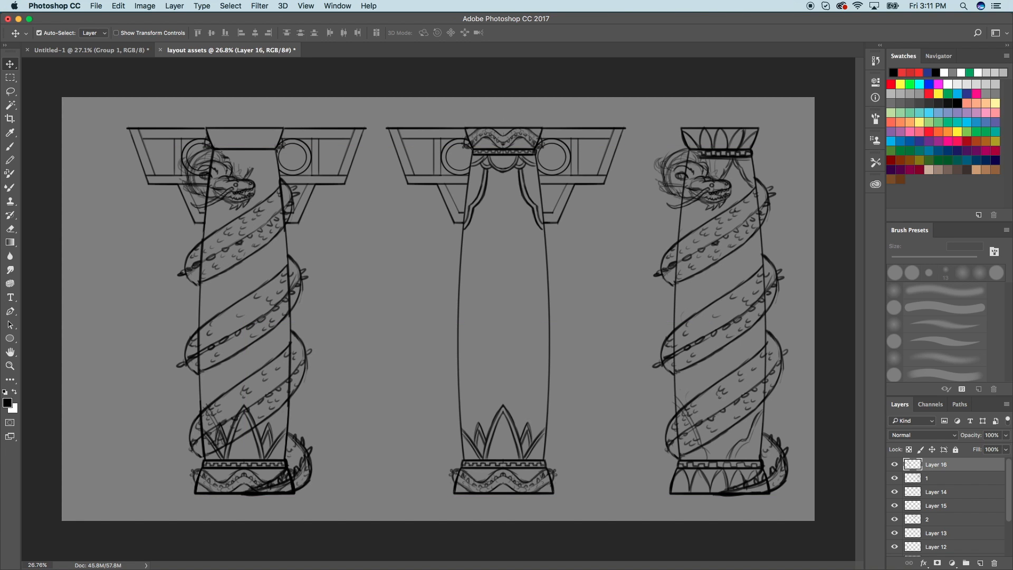
Reorder the dragon copy on Layer 16 to sit below layer 1 in the layer stack.
scroll(438, 309, down, 4)
scroll(438, 310, up, 5)
scroll(438, 310, up, 1)
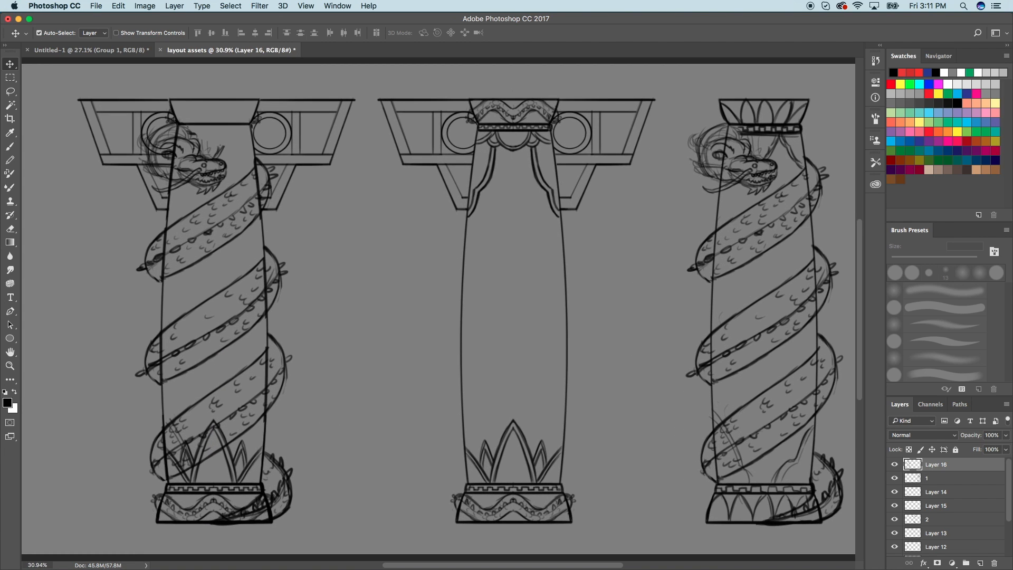
scroll(438, 310, up, 3)
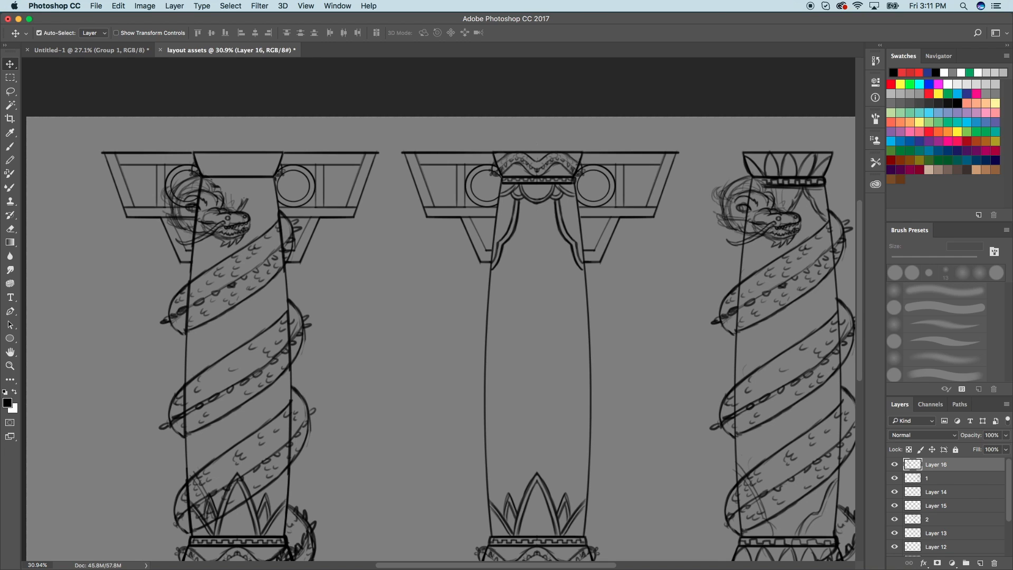
scroll(438, 310, down, 1)
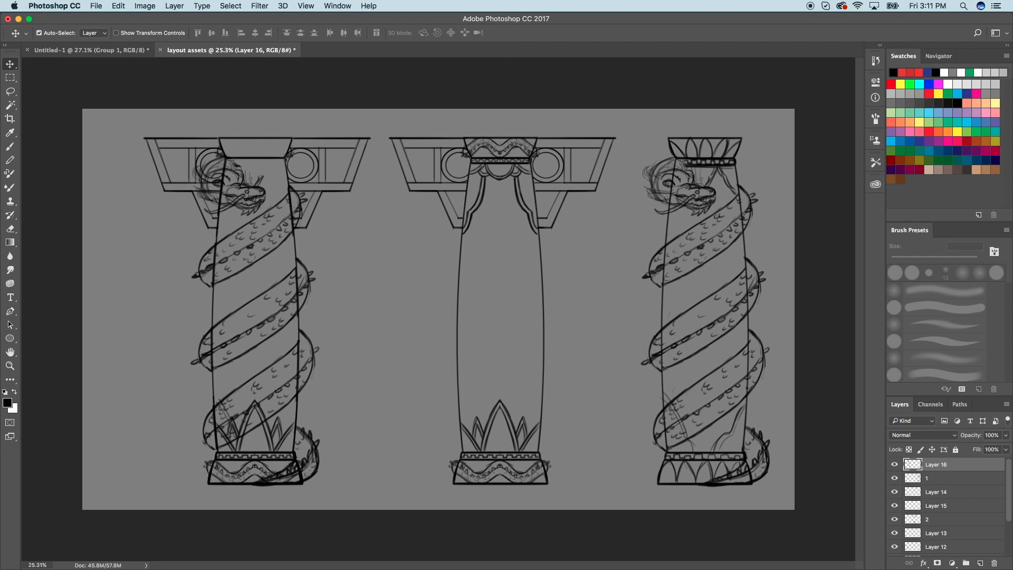
drag(929, 464, 935, 488)
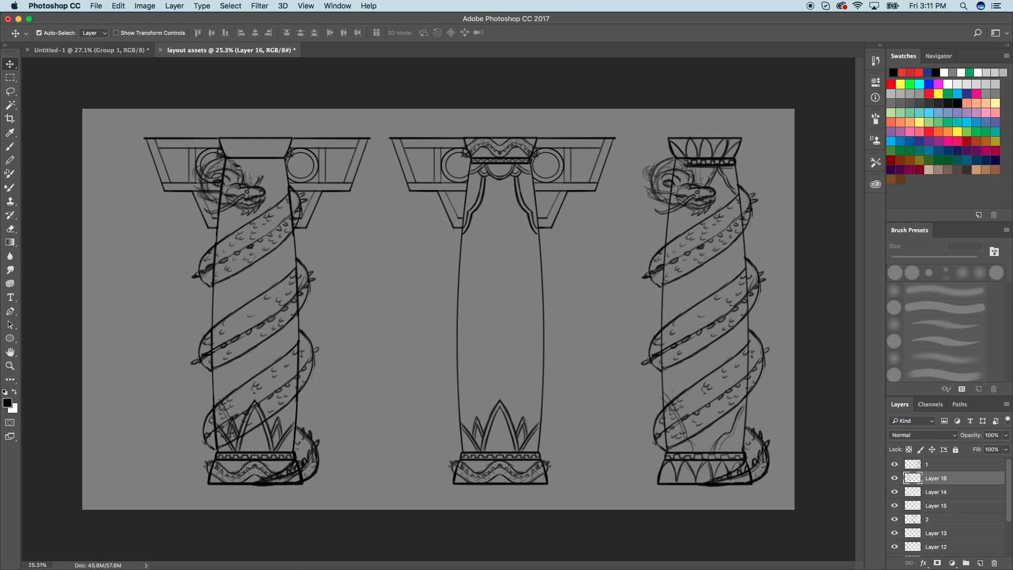
Erase the parts of the leaf ornament on Layer 14 that overlap the dragon's lowest coil, using a 94 px eraser.
click(895, 492)
click(895, 492)
click(936, 492)
key(super+plus)
key(super+plus)
click(10, 242)
click(10, 229)
scroll(185, 316, down, 4)
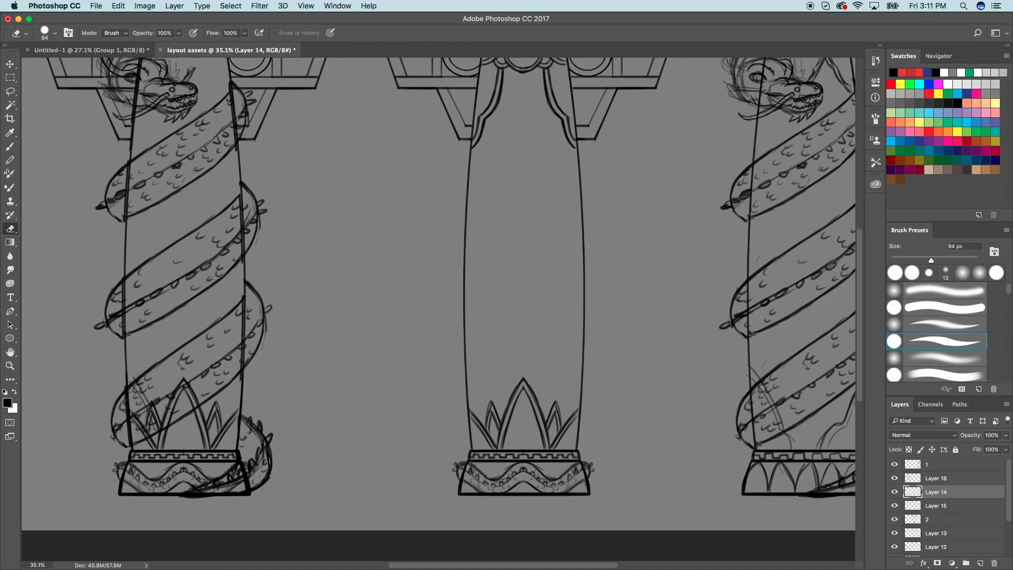
mouse_move(187, 348)
mouse_down()
mouse_move(133, 373)
mouse_move(146, 393)
mouse_up()
click(193, 360)
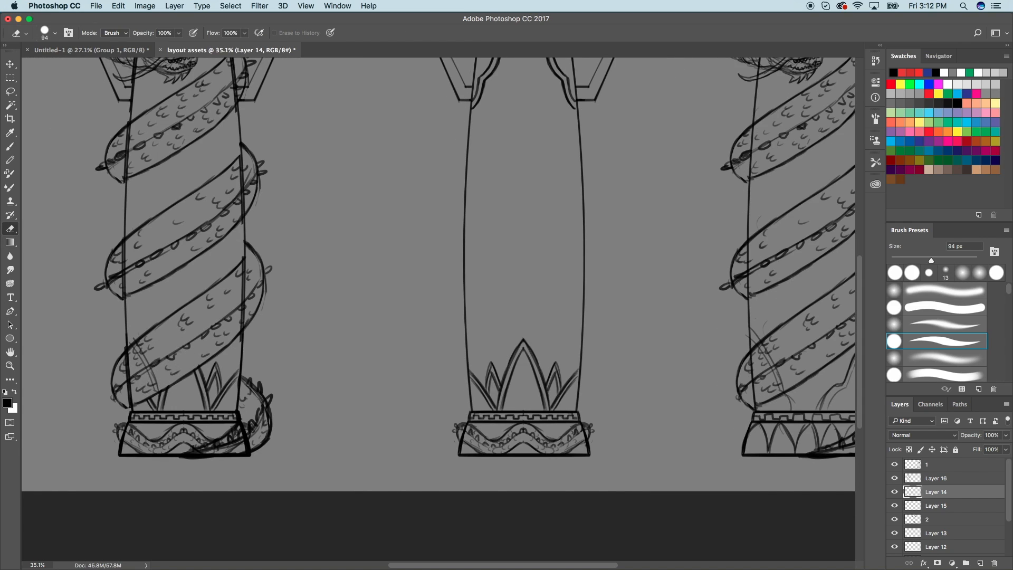
Make Layer 16 active and examine how the dragon copy sits on the column, up close and beside the other columns.
key(alt+bracketright)
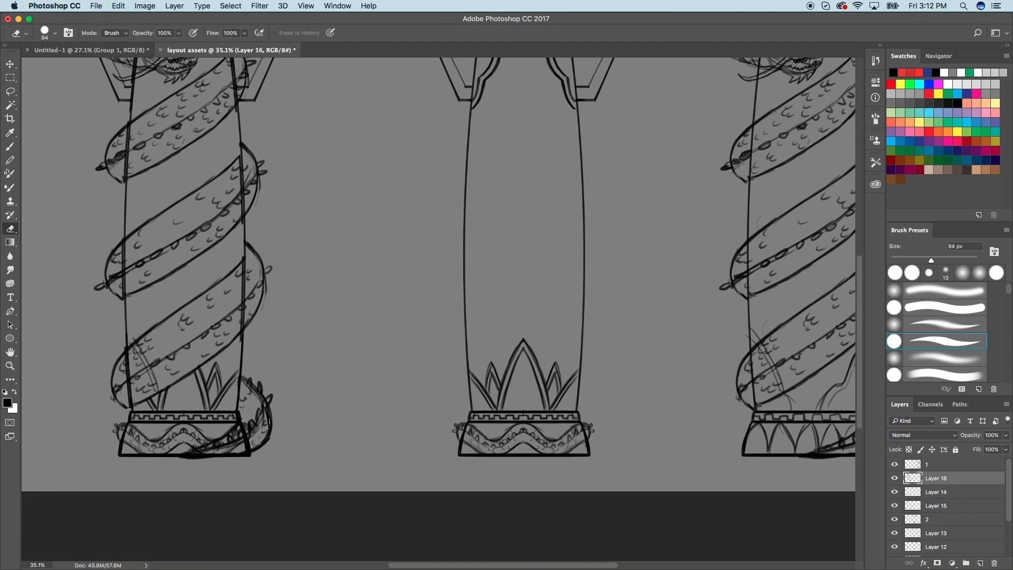
scroll(428, 305, up, 2)
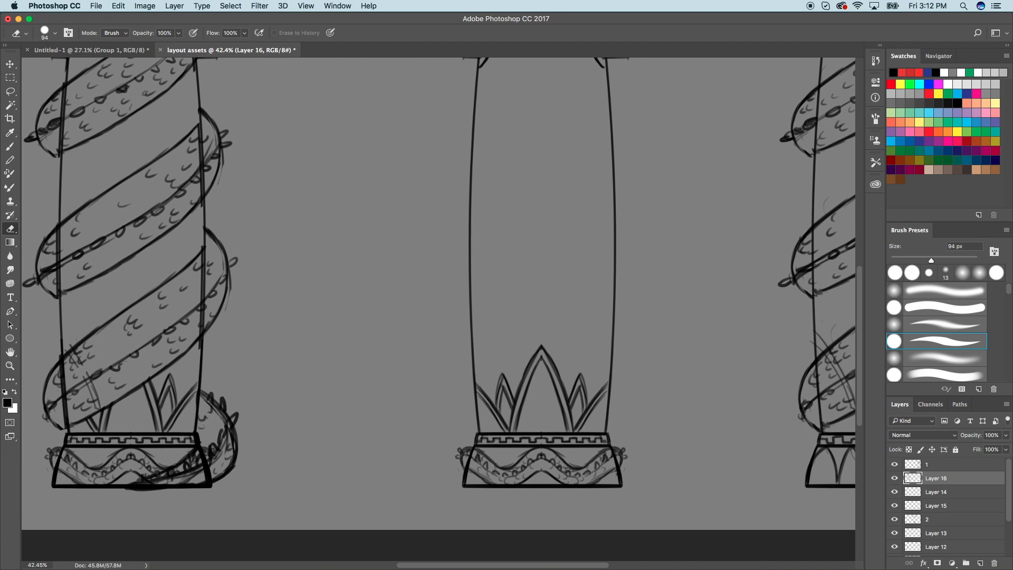
drag(438, 309, 499, 423)
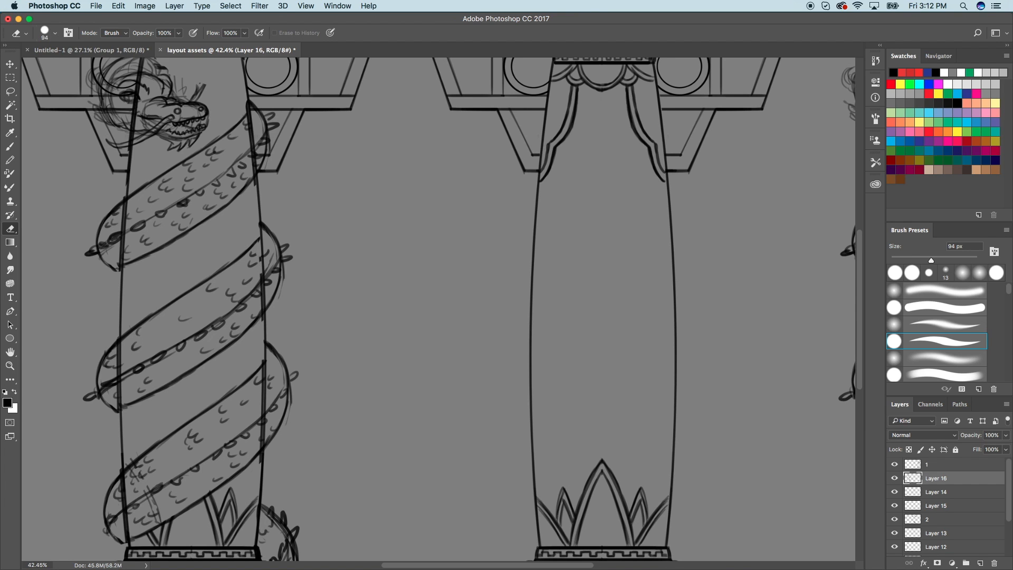
scroll(341, 310, down, 5)
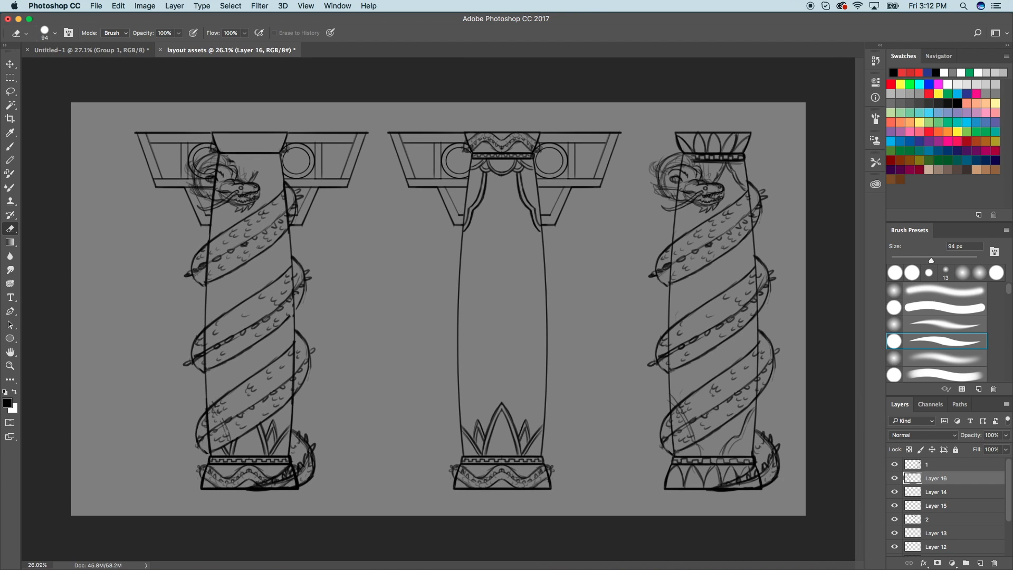
scroll(132, 159, up, 2)
scroll(132, 158, down, 2)
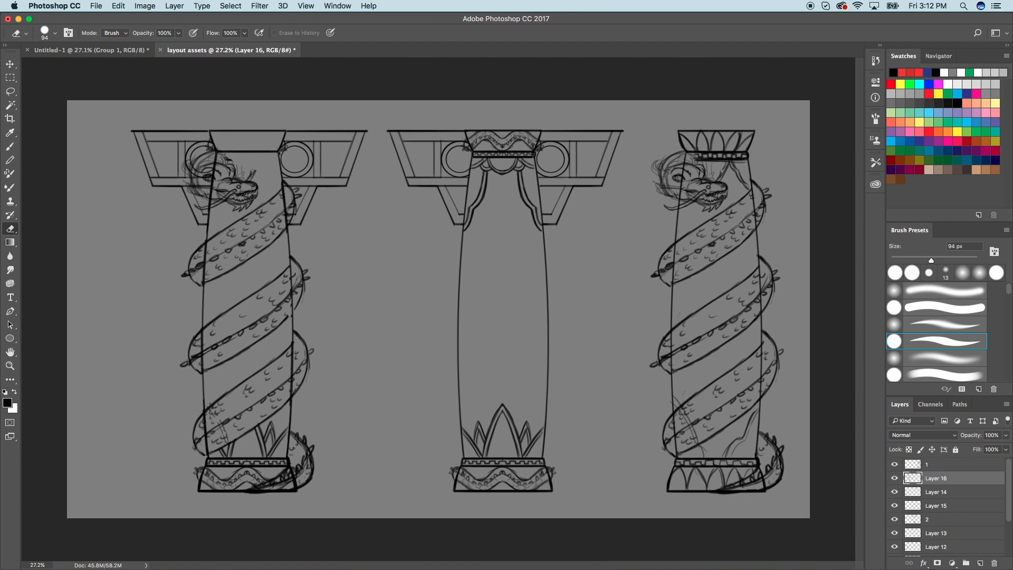
scroll(439, 312, down, 2)
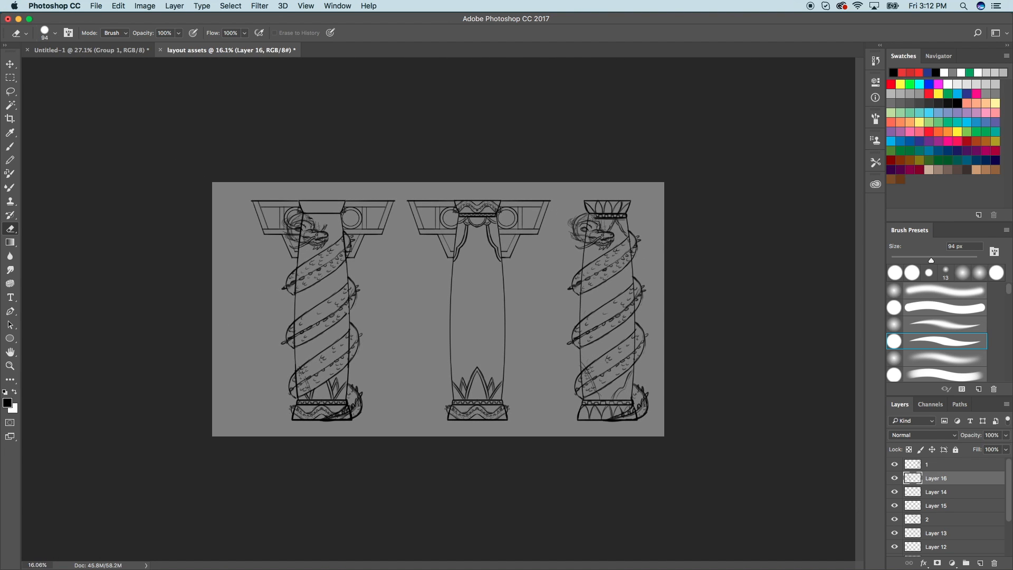
scroll(438, 309, up, 2)
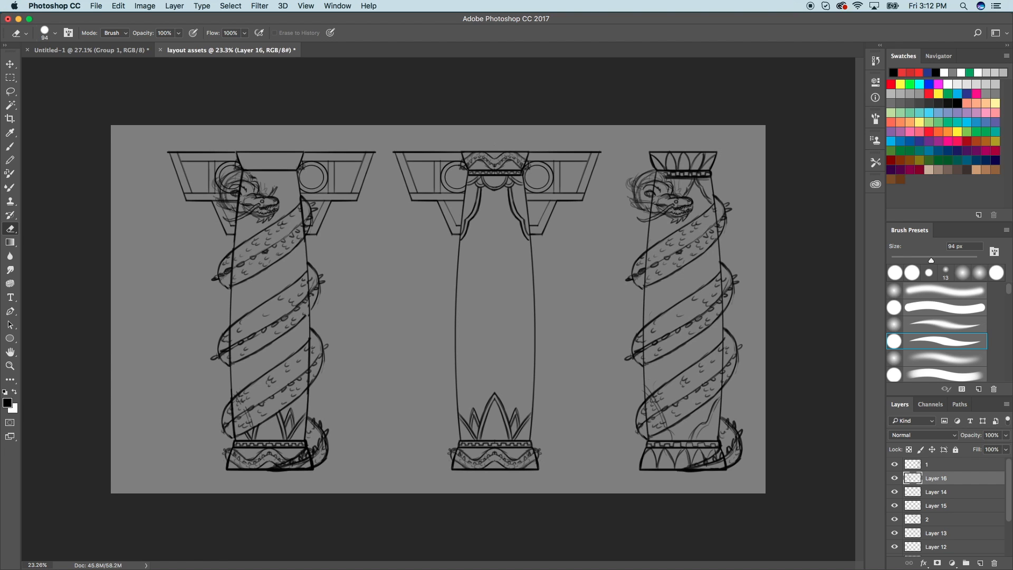
Make Layer 15 active and erase the left bracket's lines where they cross the dragon's head on the dragon column with a bracket.
click(894, 506)
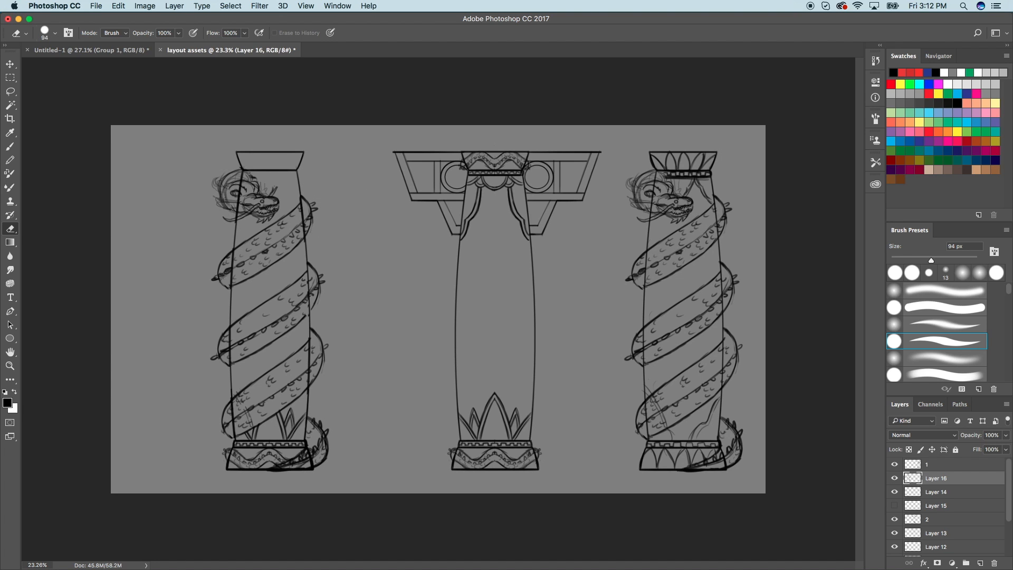
click(895, 505)
click(937, 505)
scroll(438, 309, up, 4)
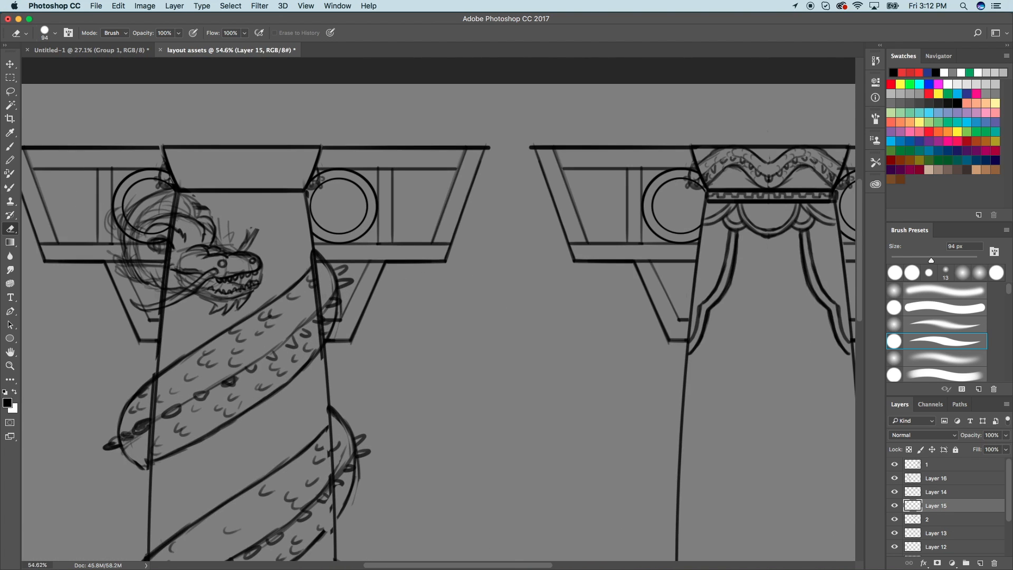
mouse_move(187, 274)
mouse_down()
mouse_move(198, 278)
mouse_move(179, 282)
mouse_move(214, 287)
mouse_move(214, 306)
mouse_up()
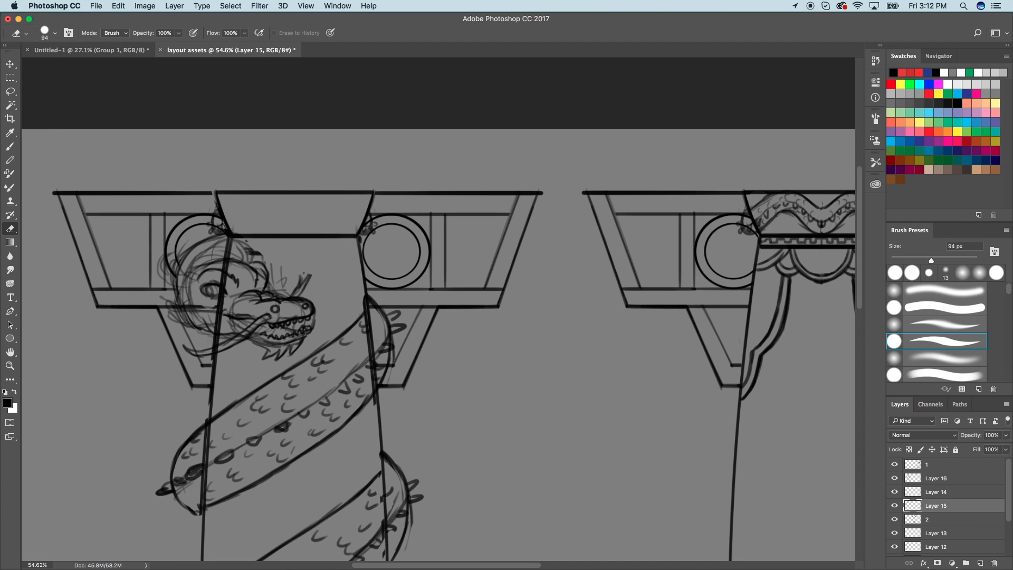
click(214, 221)
click(215, 231)
click(191, 306)
click(196, 307)
click(183, 306)
scroll(434, 303, down, 3)
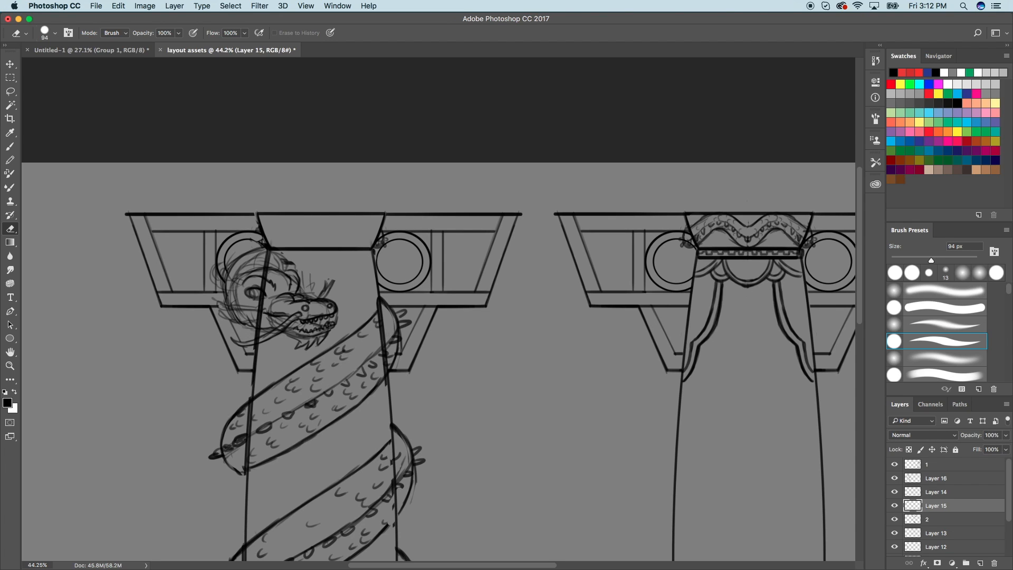
Toggle the visibility of Layers 14, 15 and 16 to check what each contributes to the column, leaving Layer 16 active.
key(alt+bracketright)
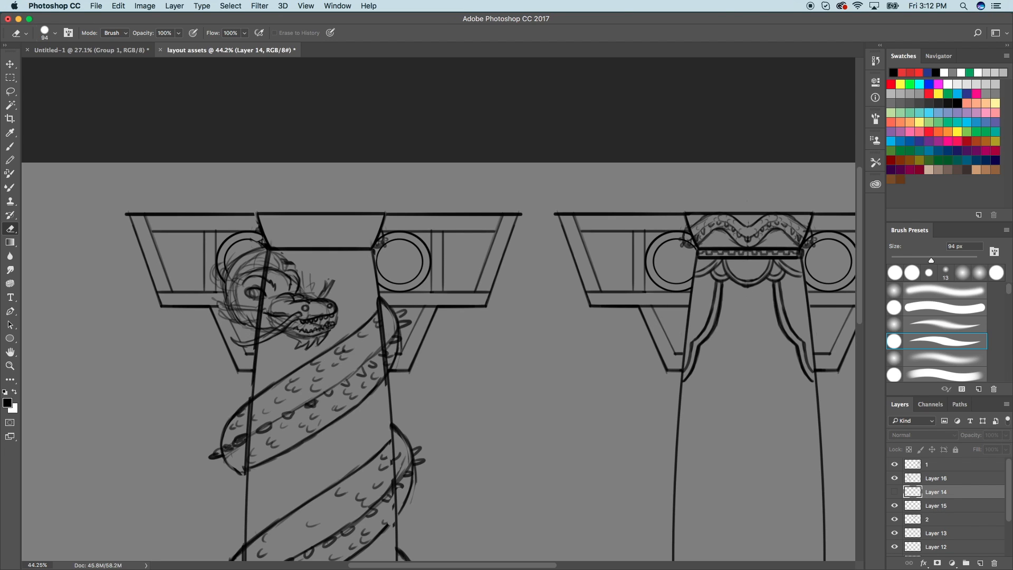
click(895, 478)
click(895, 478)
click(895, 505)
click(895, 506)
click(895, 479)
click(895, 479)
click(935, 479)
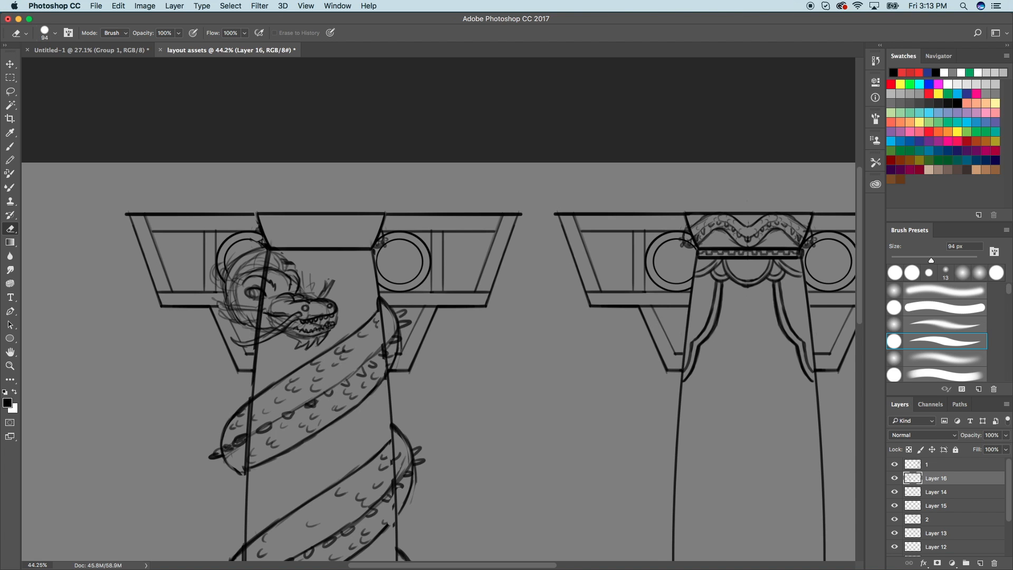
key(super+0)
scroll(438, 309, down, 3)
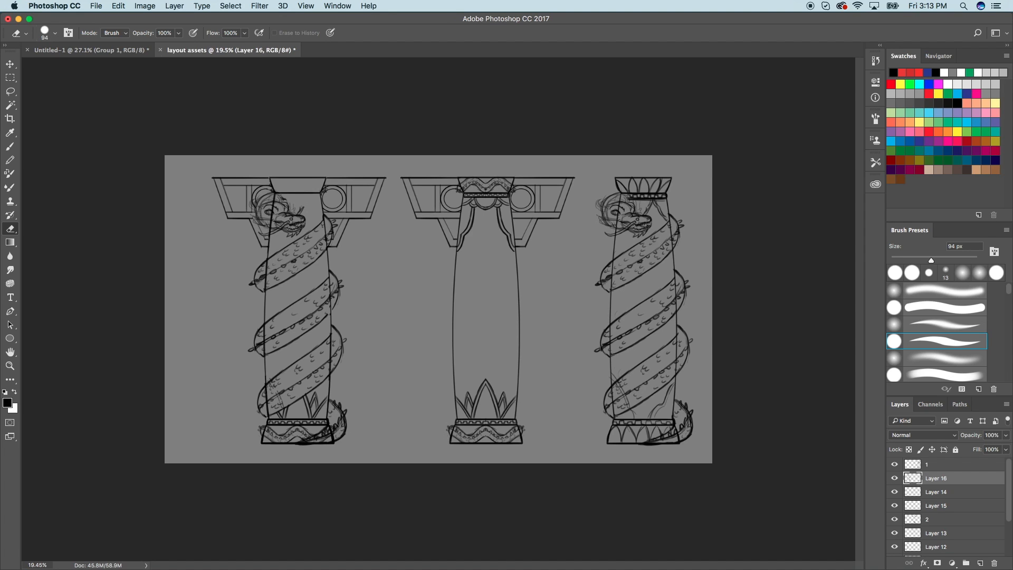
Erase the angled lower braces beneath both brackets of the bracketed dragon column on Layer 15.
click(894, 491)
click(895, 492)
click(894, 478)
click(895, 478)
click(936, 505)
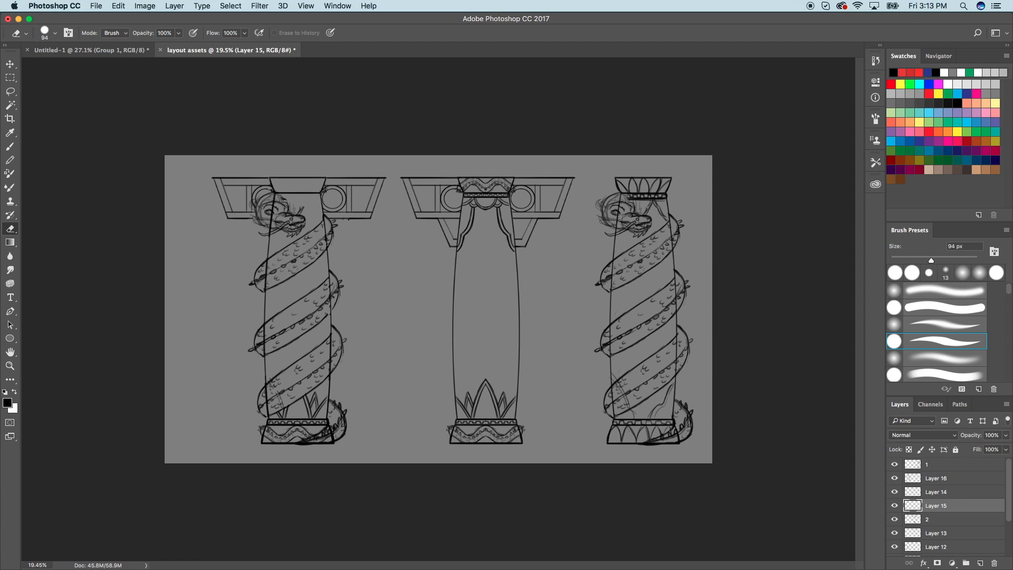
scroll(438, 309, down, 3)
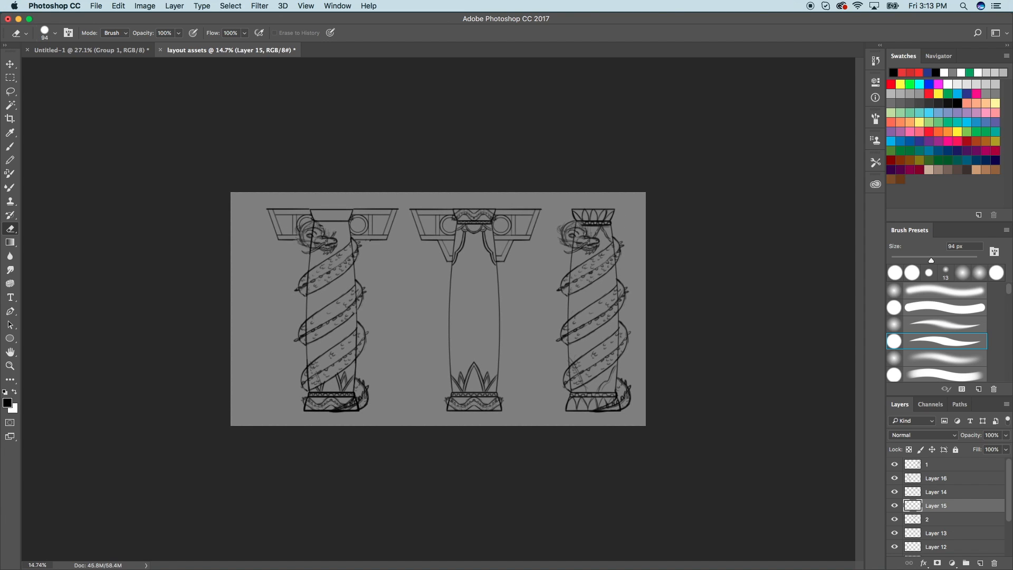
scroll(438, 309, up, 3)
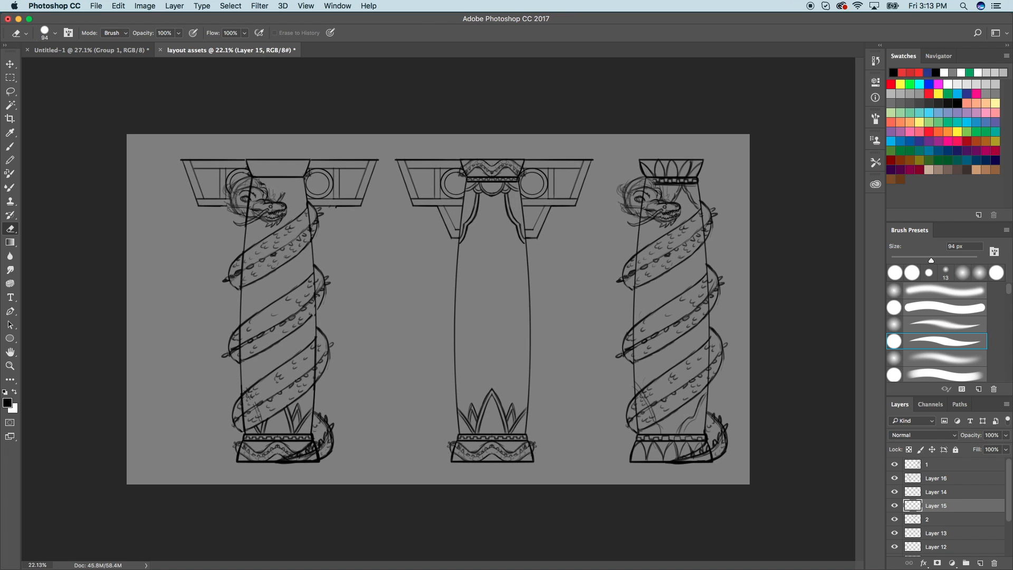
Move layer 2 directly below layer 1 in the layer stack and select both layers.
drag(914, 519, 905, 473)
shift+click(937, 464)
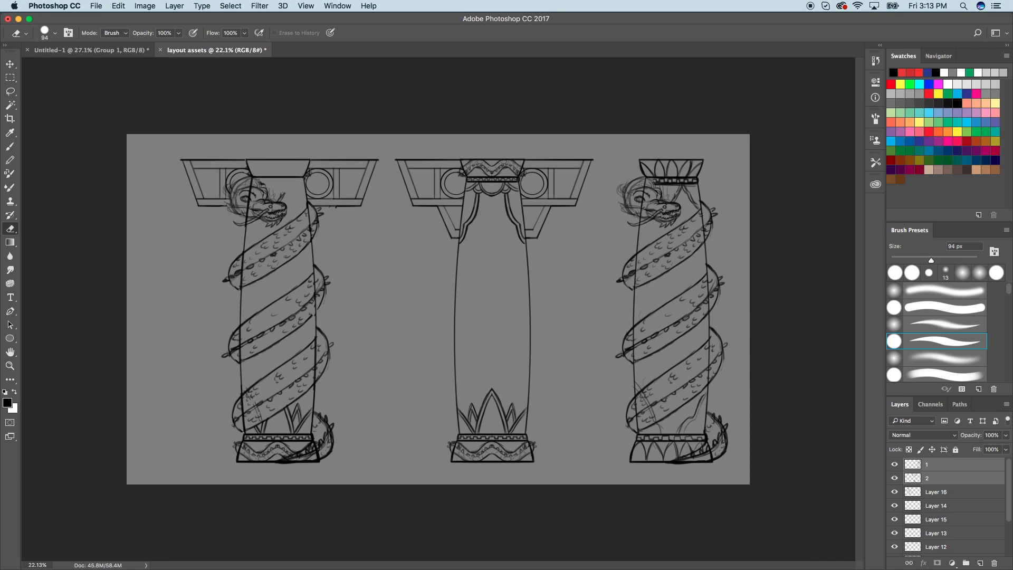
right_click(953, 472)
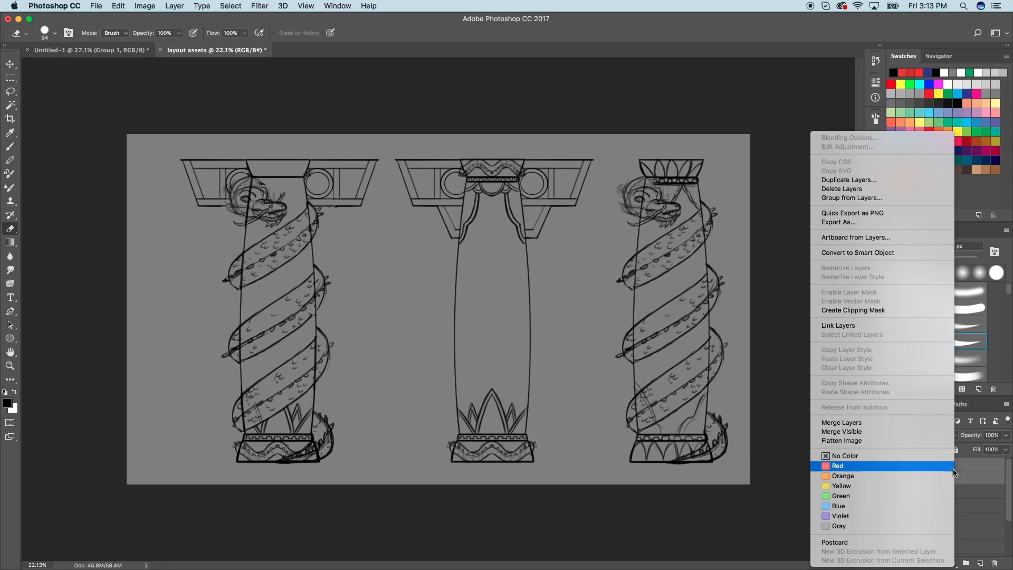
click(868, 422)
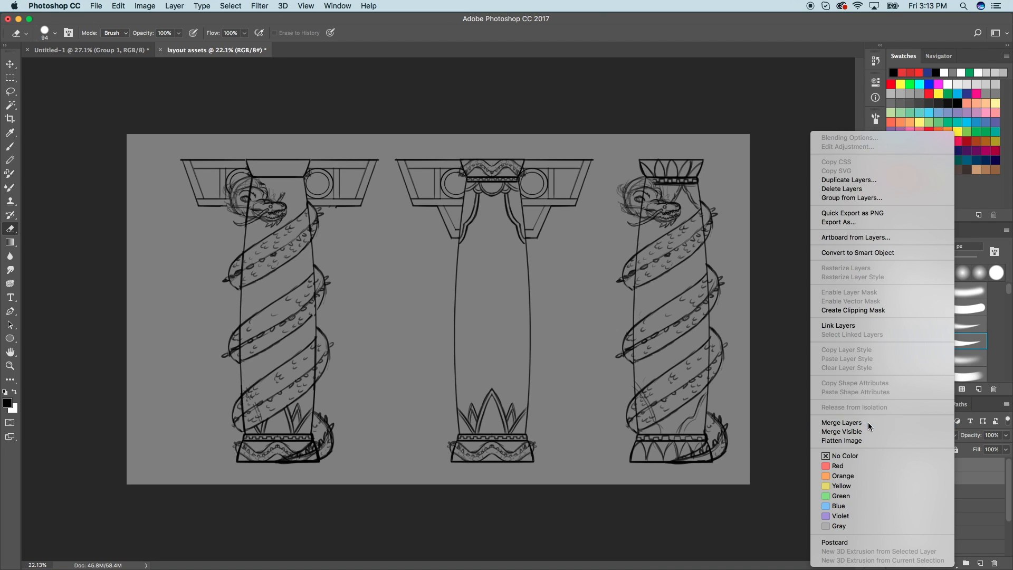
key(super+z)
Group layers 1 and 2, then hide the group so only the bracketed dragon column shows.
drag(950, 464, 967, 564)
click(894, 464)
click(894, 477)
click(894, 476)
click(894, 476)
click(894, 476)
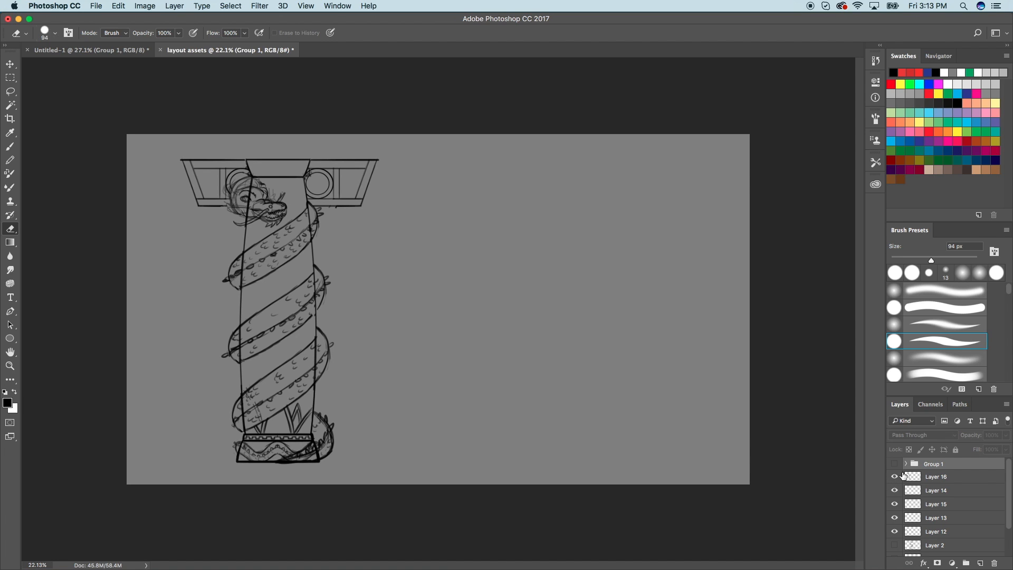
Merge Layers 12, 13, 14, 15 and 16, which make up the bracketed dragon column, into a single layer.
click(932, 478)
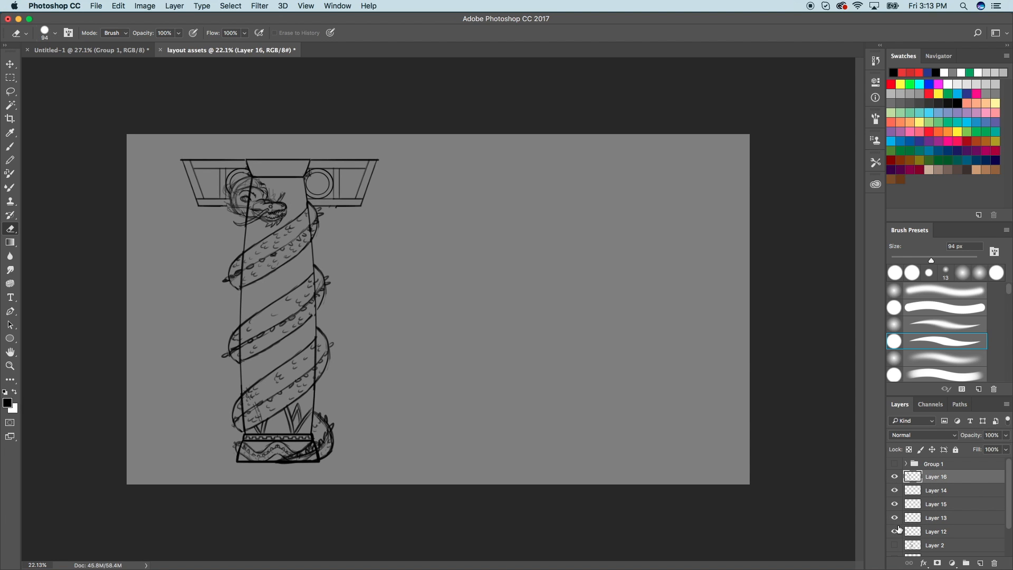
click(914, 505)
click(895, 533)
click(894, 533)
click(928, 532)
shift+click(933, 478)
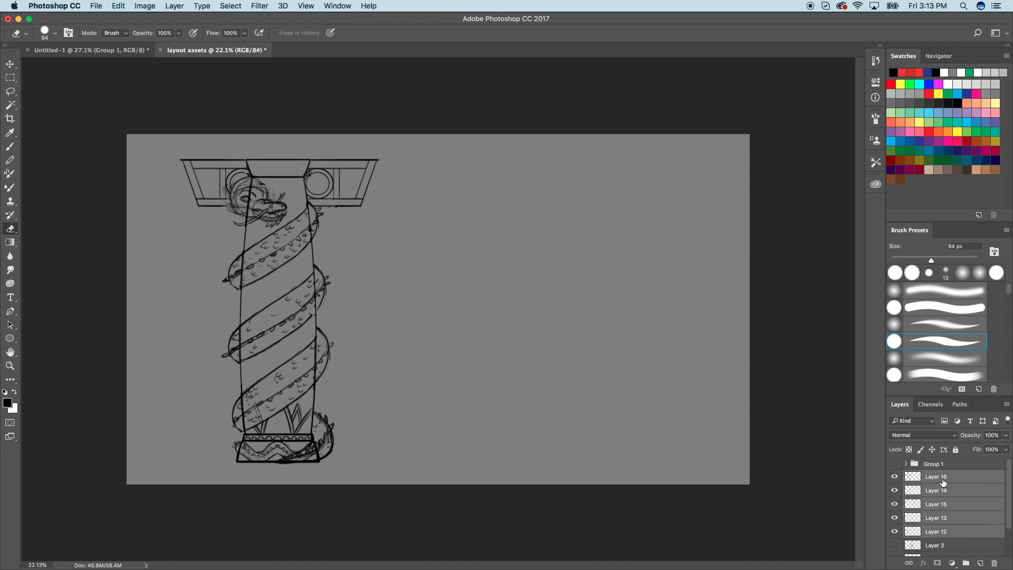
right_click(935, 478)
click(844, 421)
click(1006, 435)
mouse_move(1006, 447)
mouse_down()
mouse_move(975, 450)
mouse_move(1008, 448)
mouse_up()
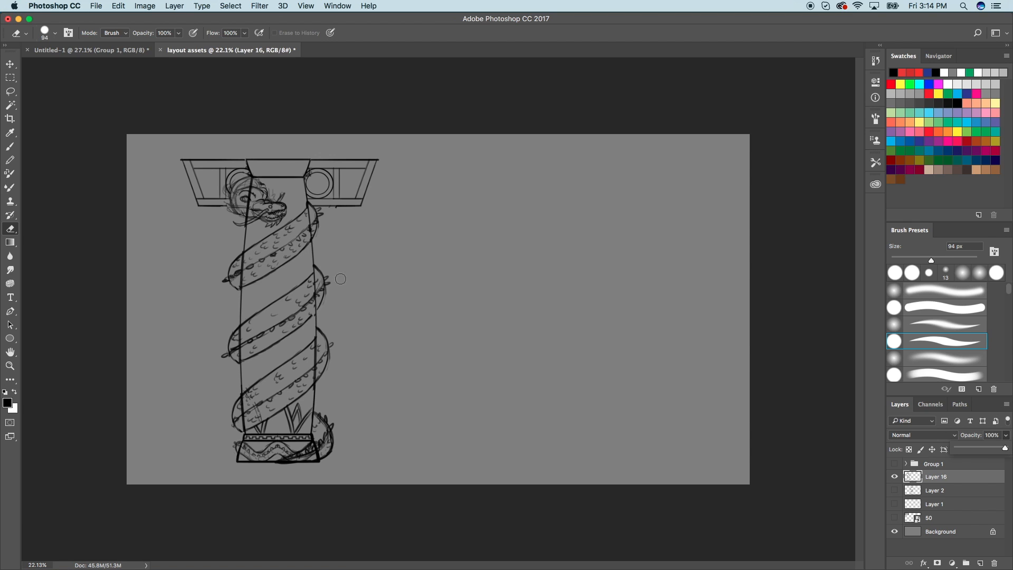
scroll(354, 281, down, 3)
scroll(373, 296, up, 6)
scroll(369, 303, down, 3)
scroll(365, 306, down, 1)
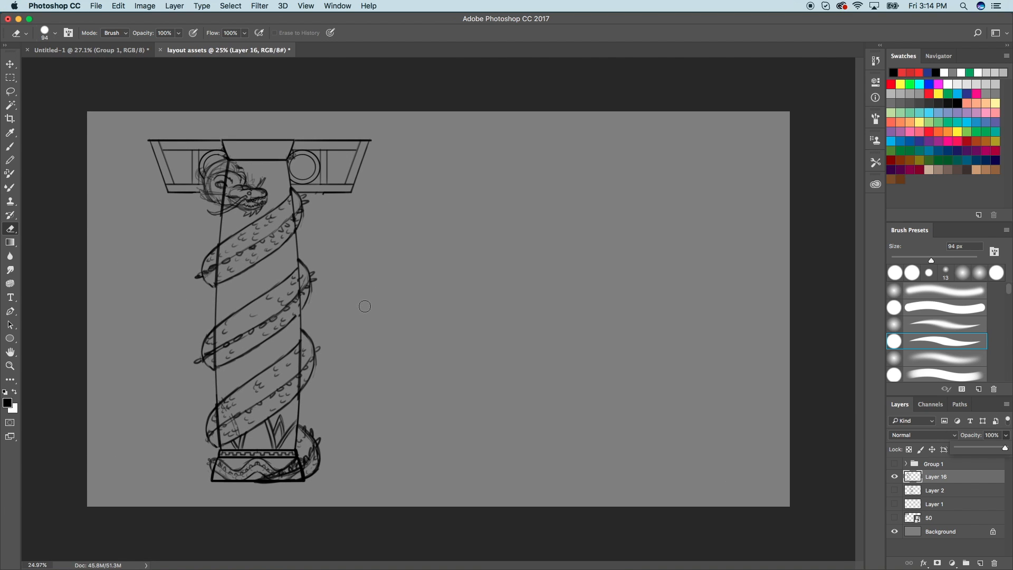
Examine the red palace hall and carp courtyard interiors on the Untitled-1 reference board for column and bracket ideas.
click(126, 51)
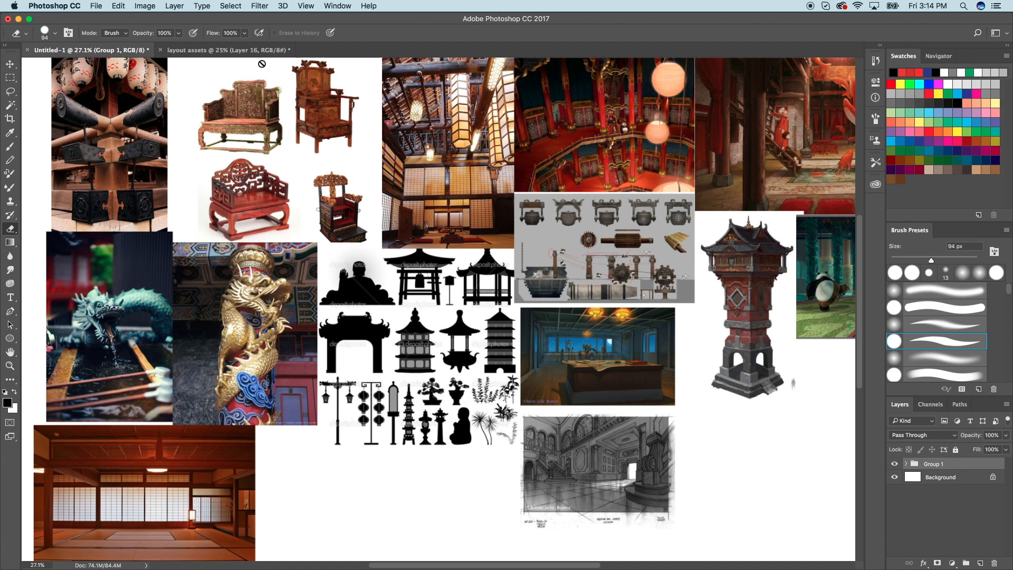
scroll(262, 63, down, 1)
scroll(262, 64, right, 5)
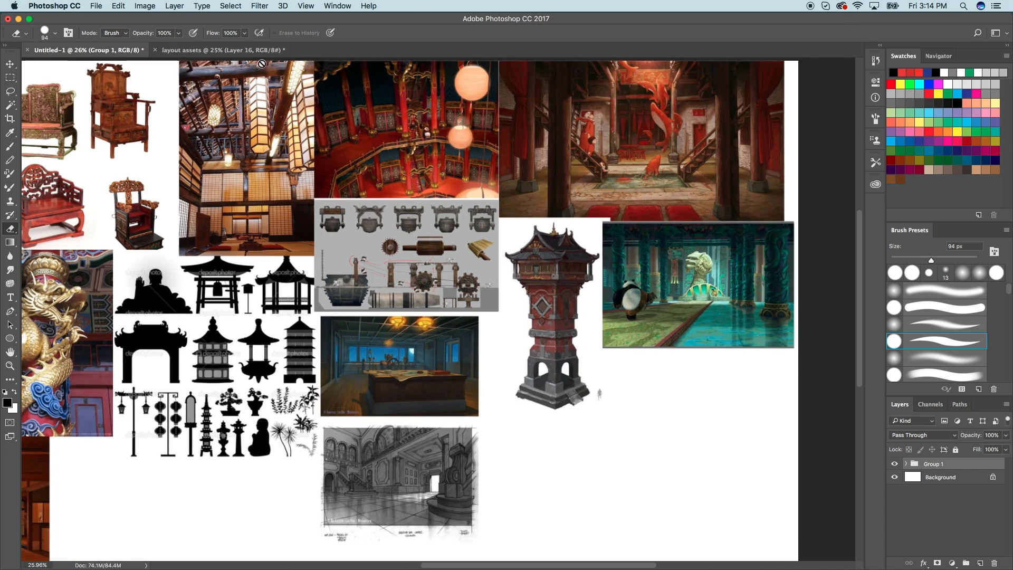
scroll(262, 63, up, 3)
scroll(261, 63, up, 2)
scroll(261, 63, right, 3)
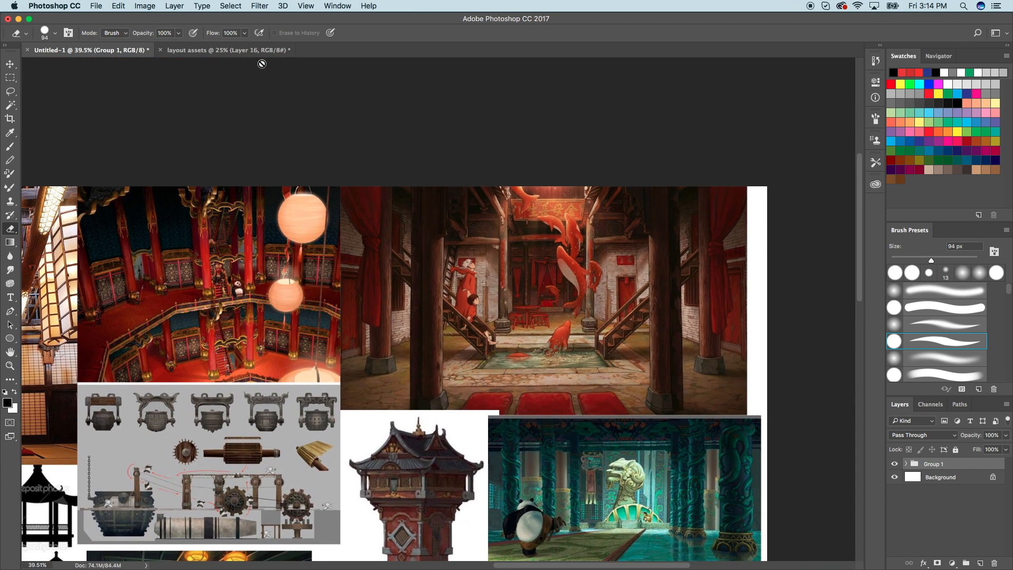
scroll(262, 63, left, 3)
scroll(262, 63, up, 3)
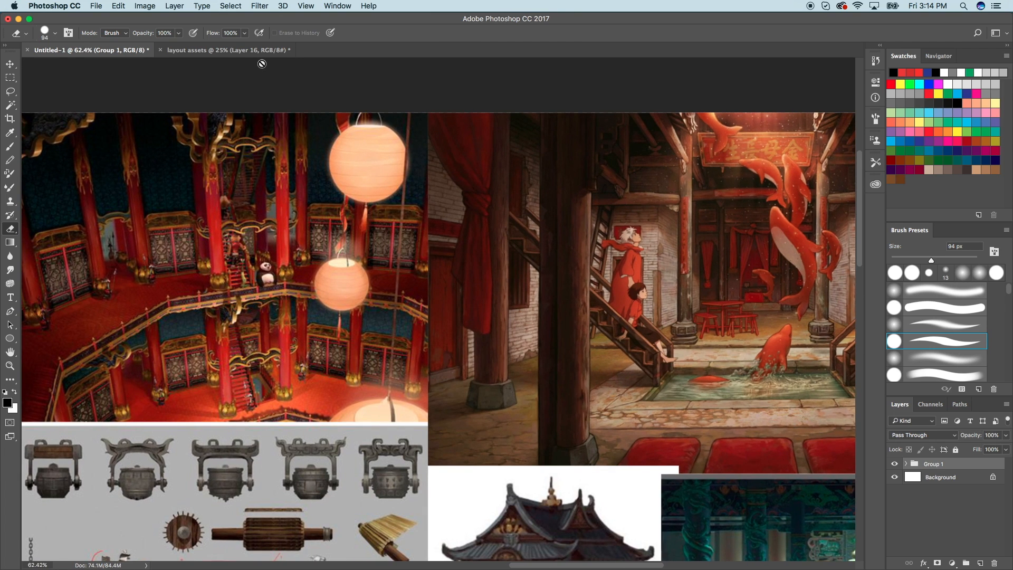
scroll(262, 63, up, 4)
scroll(262, 63, left, 6)
Return to the layout assets document, add a new layer above Layer 16 and set the Brush tool's size to 18 px.
click(224, 50)
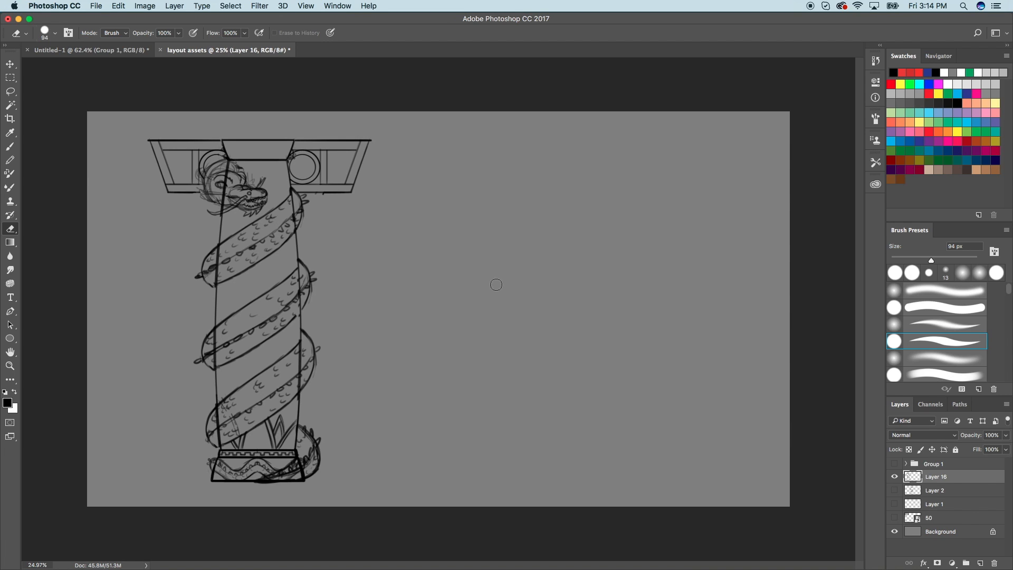
click(16, 151)
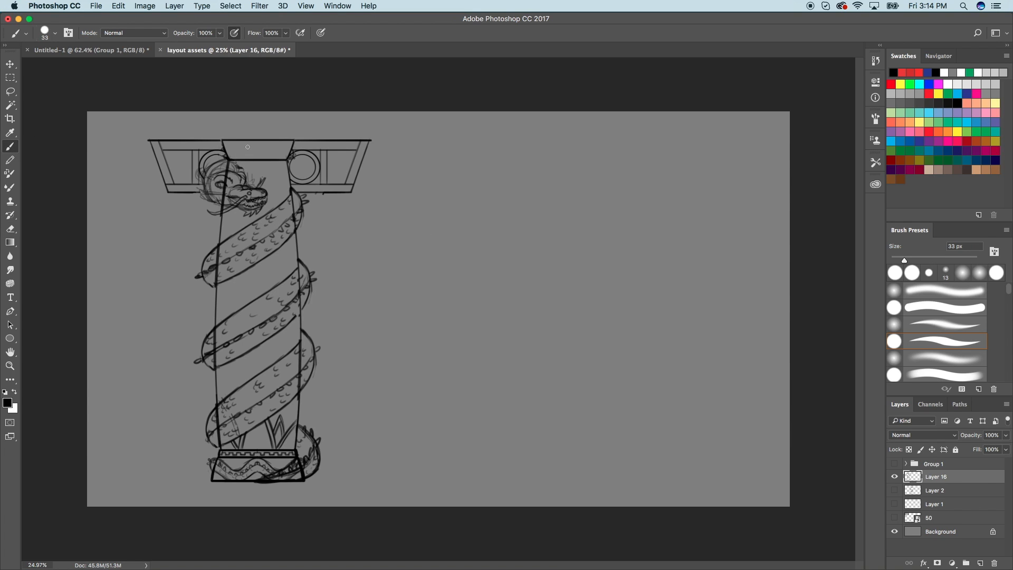
click(895, 476)
click(895, 477)
scroll(306, 463, up, 2)
scroll(303, 464, up, 3)
scroll(303, 464, left, 2)
scroll(299, 466, up, 2)
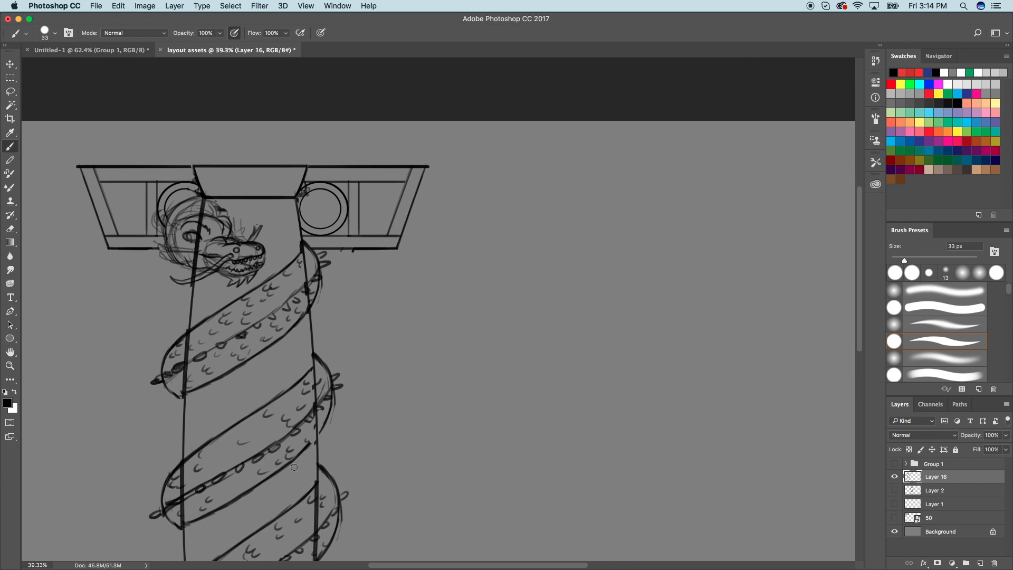
scroll(289, 458, up, 3)
scroll(414, 275, up, 2)
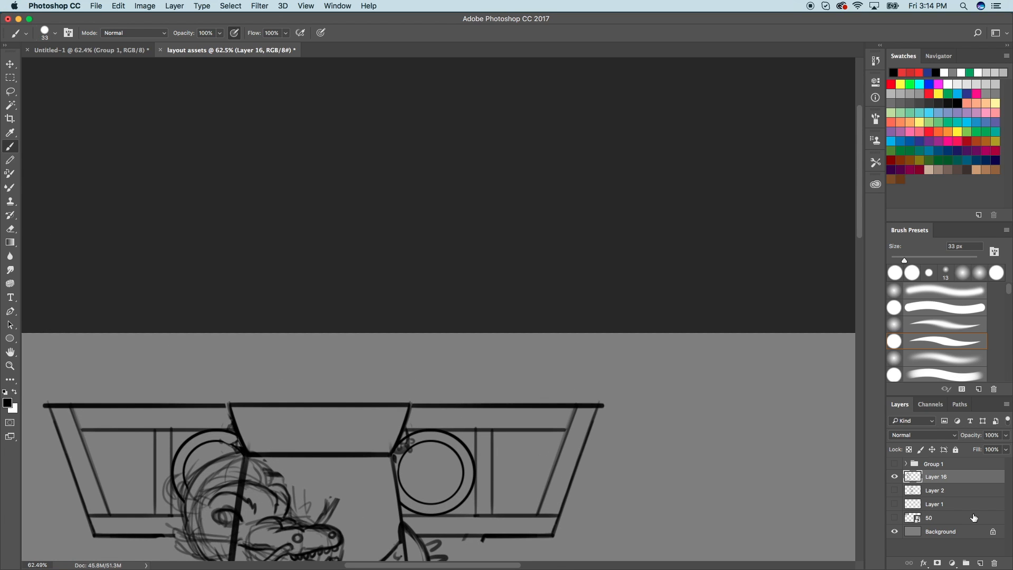
click(980, 561)
scroll(325, 422, down, 3)
scroll(325, 422, right, 1)
drag(905, 260, 899, 264)
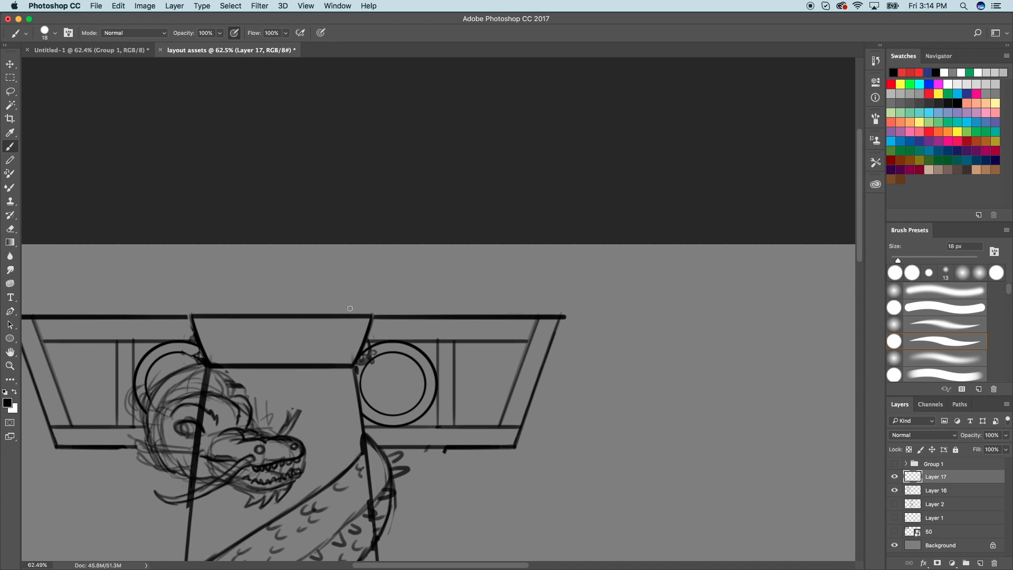
Examine the Untitled-1 reference board, covering the corner brackets, gold dragon column, silhouettes, red tower and jade palace hall, for column ornament ideas.
click(92, 49)
scroll(502, 289, up, 3)
scroll(501, 289, right, 1)
scroll(493, 292, down, 7)
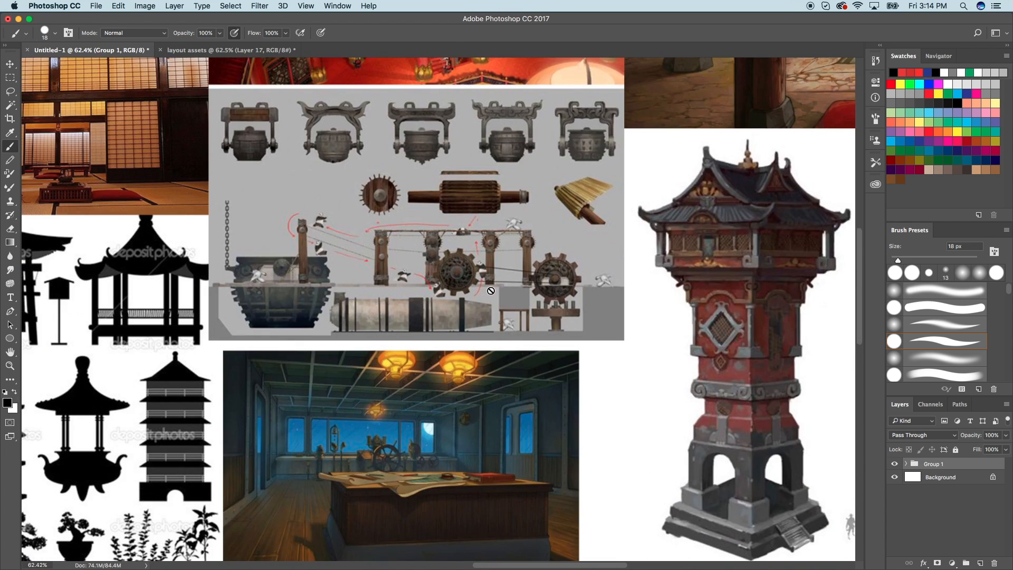
scroll(490, 292, down, 3)
scroll(489, 292, left, 8)
scroll(489, 293, left, 3)
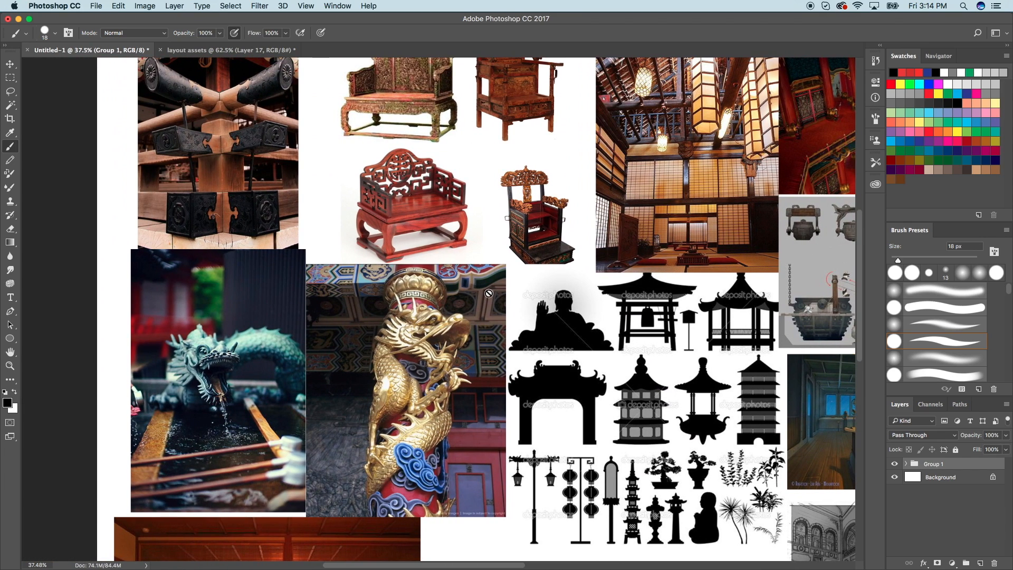
scroll(413, 300, up, 2)
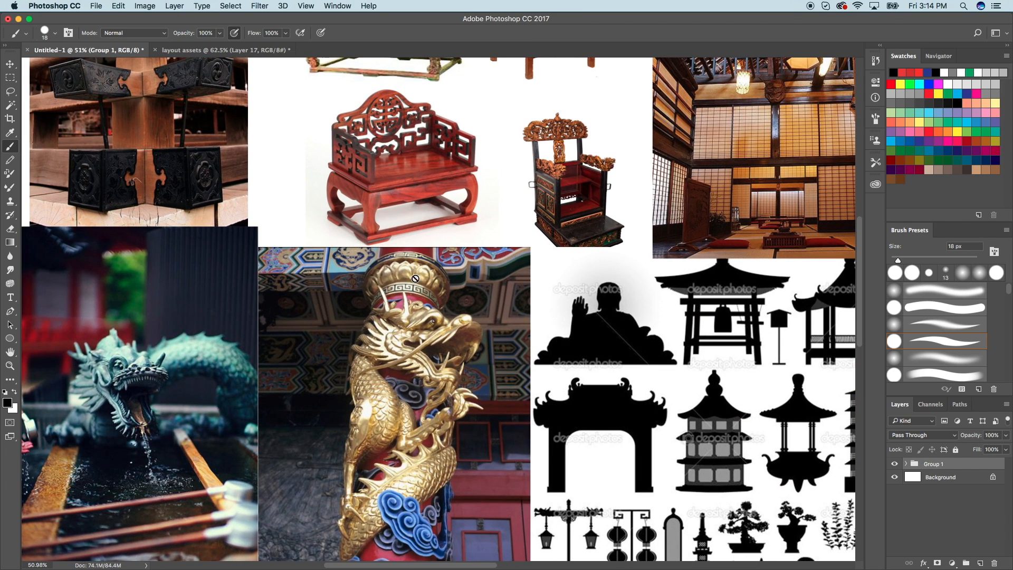
scroll(419, 273, up, 3)
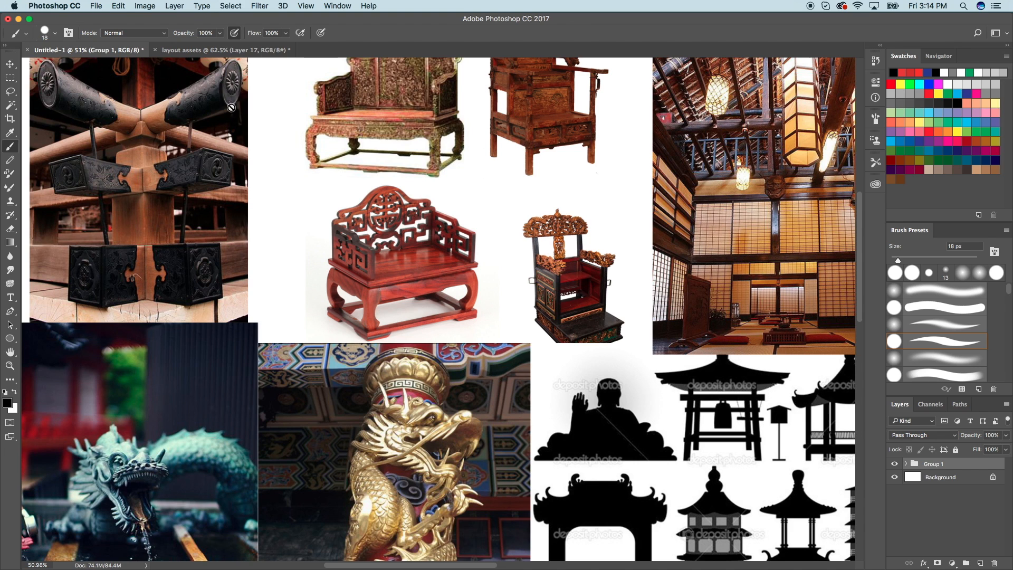
scroll(231, 96, up, 3)
scroll(233, 139, left, 2)
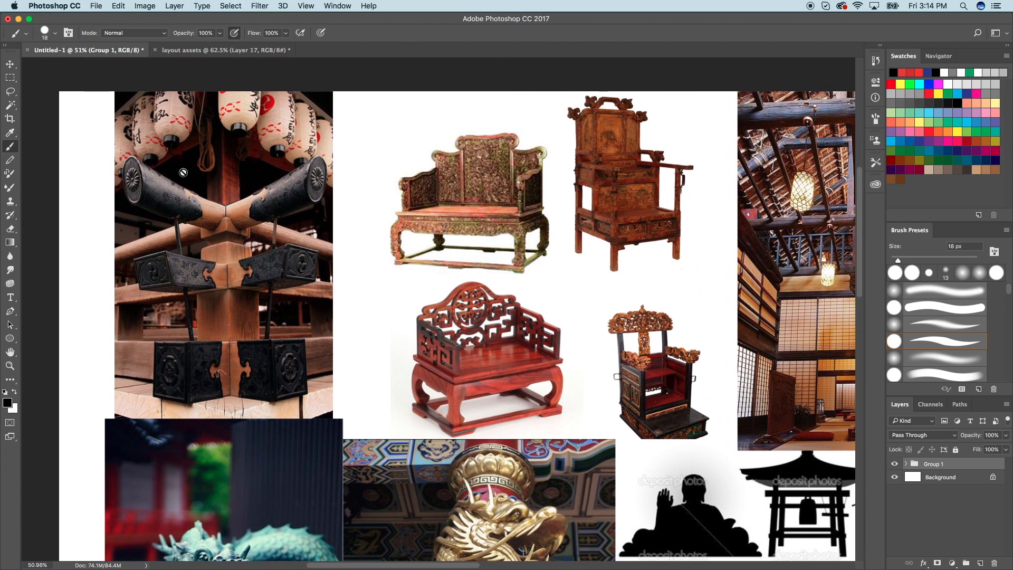
scroll(221, 195, down, 10)
scroll(208, 249, right, 4)
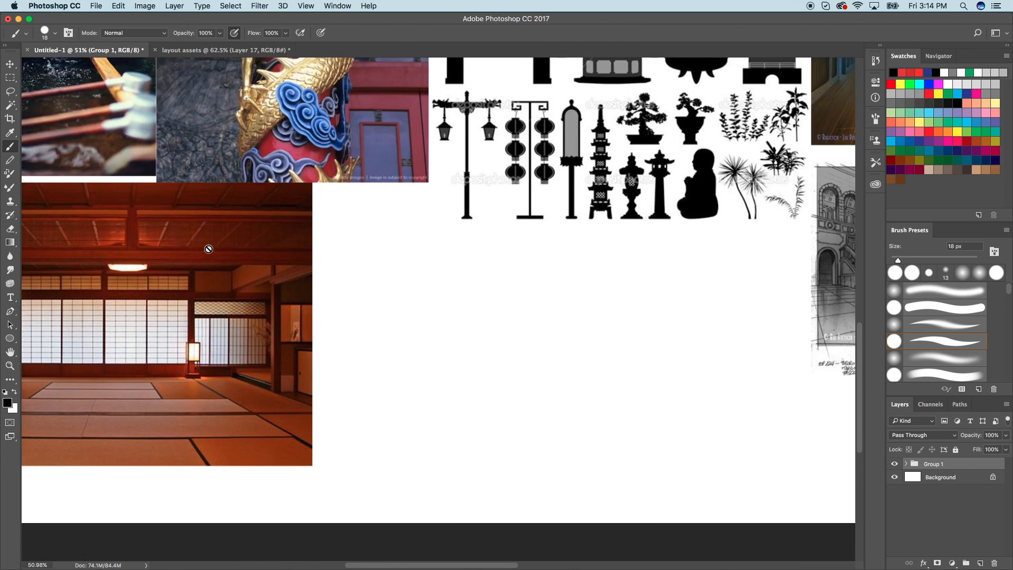
scroll(209, 249, down, 3)
scroll(209, 250, right, 6)
scroll(209, 249, up, 3)
scroll(209, 250, right, 2)
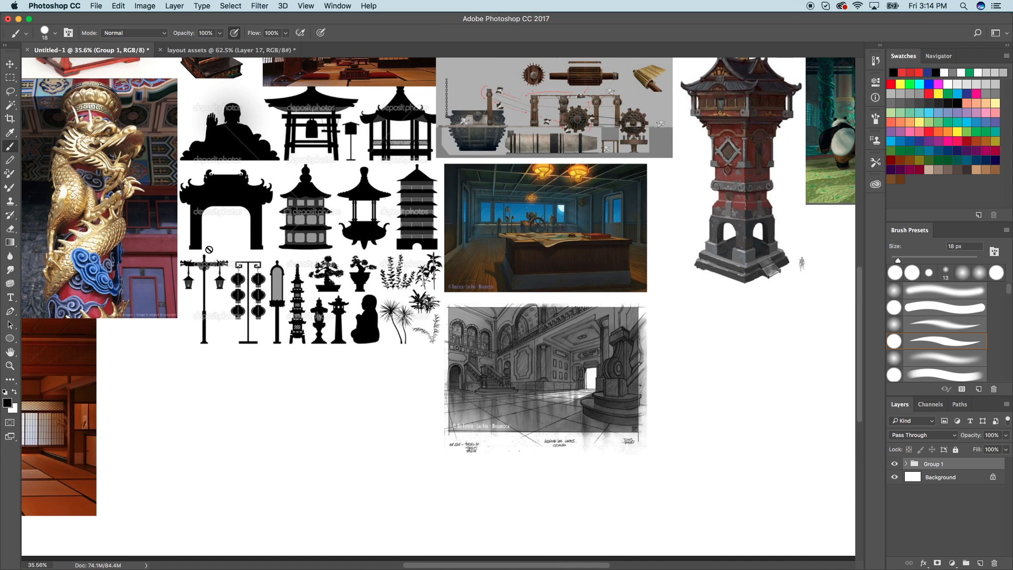
scroll(209, 250, right, 5)
scroll(209, 250, up, 2)
scroll(467, 255, up, 2)
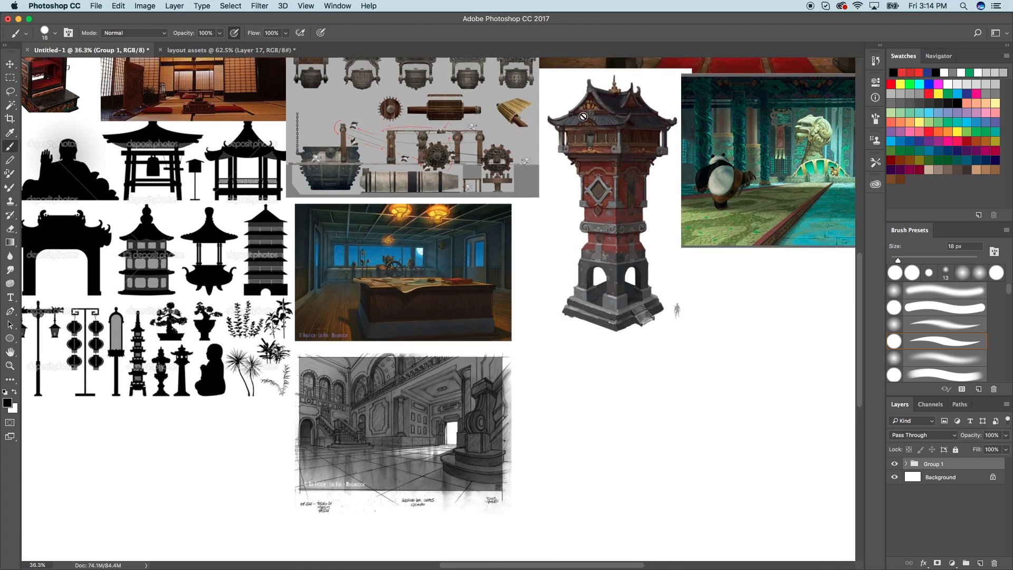
scroll(468, 255, right, 7)
scroll(467, 255, up, 4)
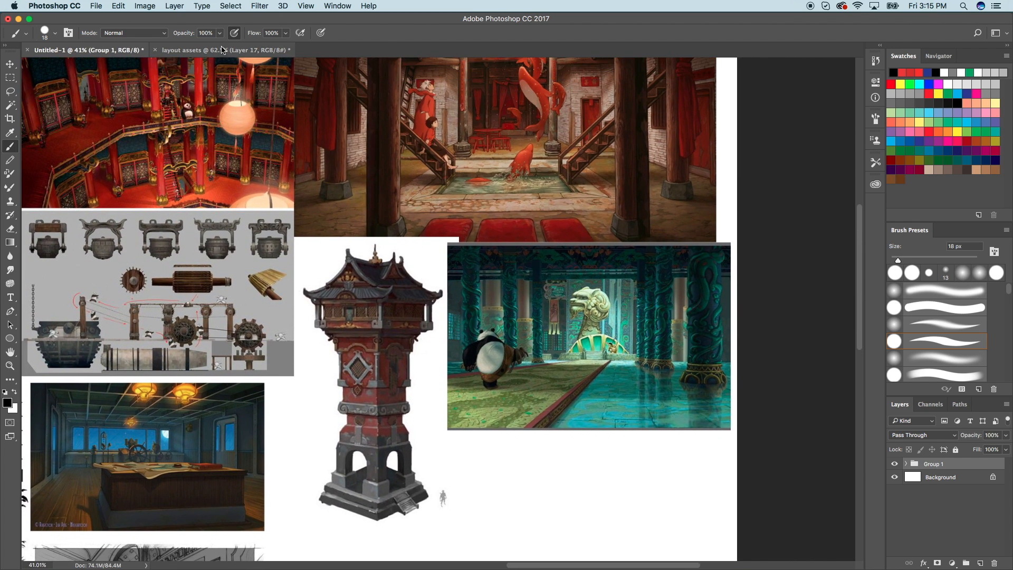
Return to the layout assets document and paint two red horizontal lines across the column's capital on Layer 17.
click(224, 51)
scroll(307, 174, up, 2)
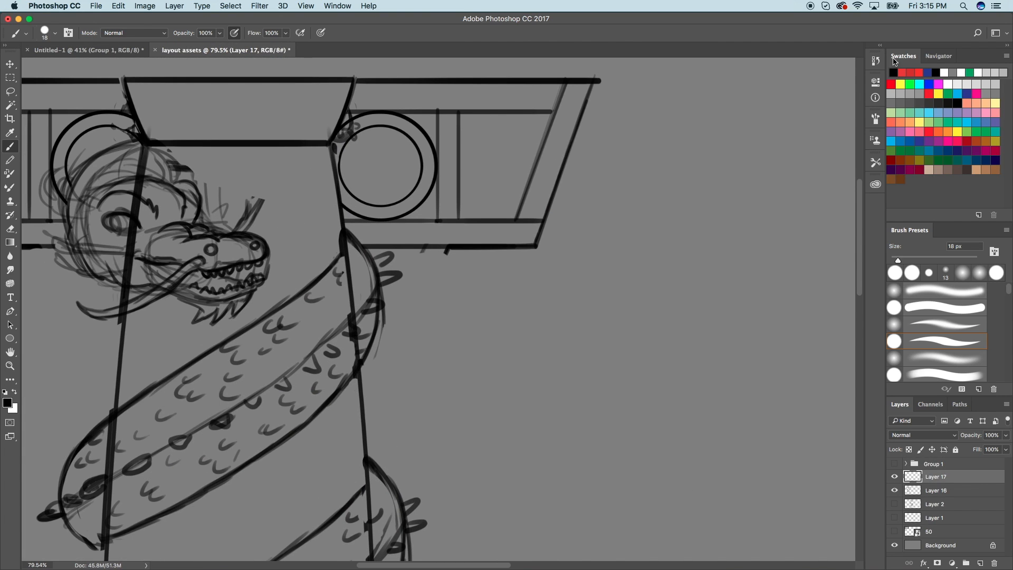
click(903, 73)
scroll(365, 176, up, 3)
scroll(364, 177, left, 3)
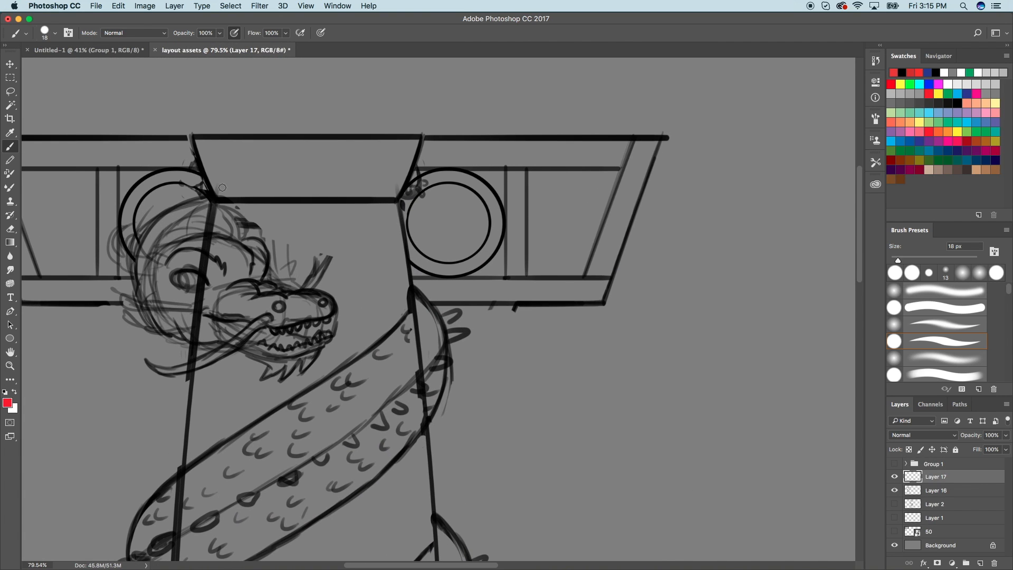
mouse_move(405, 186)
mouse_down()
mouse_move(207, 193)
mouse_move(400, 182)
mouse_move(411, 151)
mouse_move(202, 152)
mouse_up()
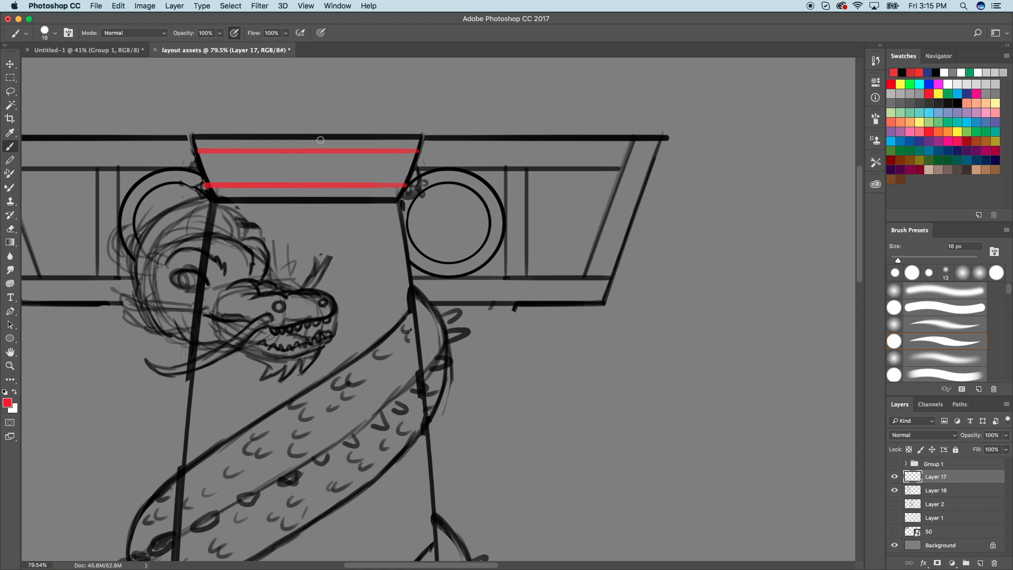
Check the Untitled-1 reference board for capital ornament patterns, then return to the layout assets document.
click(84, 50)
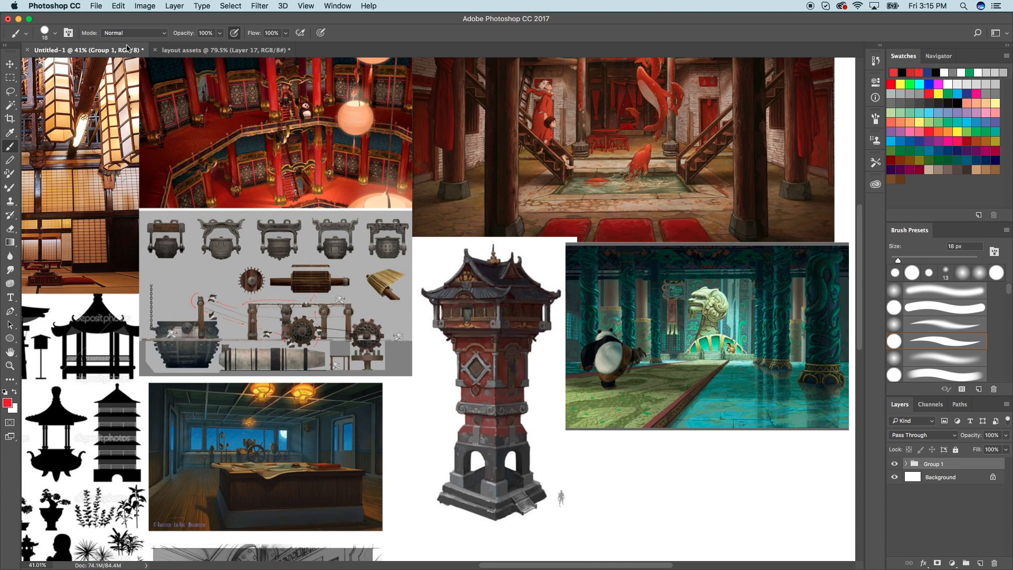
scroll(273, 148, down, 2)
scroll(272, 148, up, 3)
scroll(267, 152, down, 4)
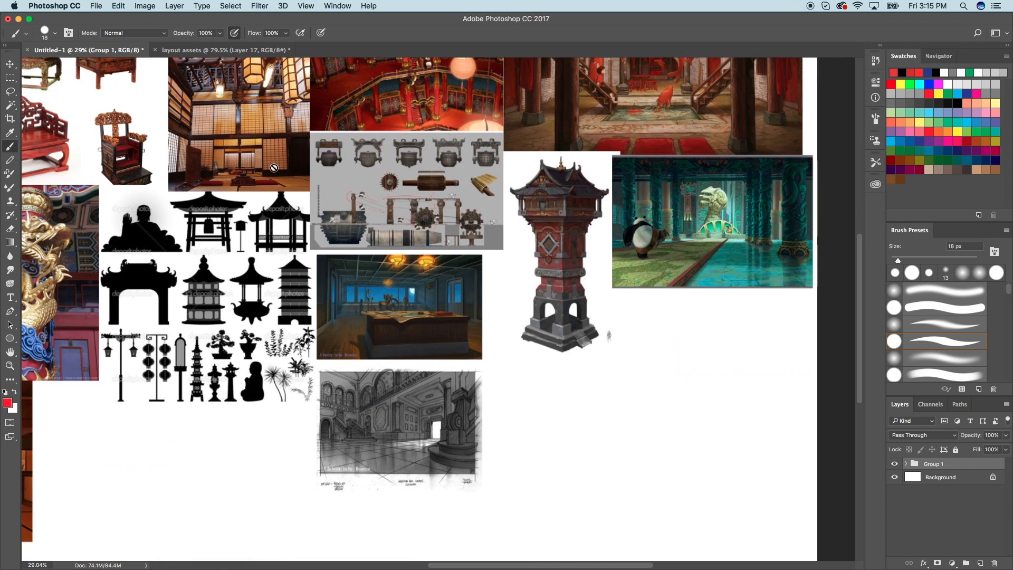
scroll(271, 165, left, 5)
right_click(234, 393)
click(385, 102)
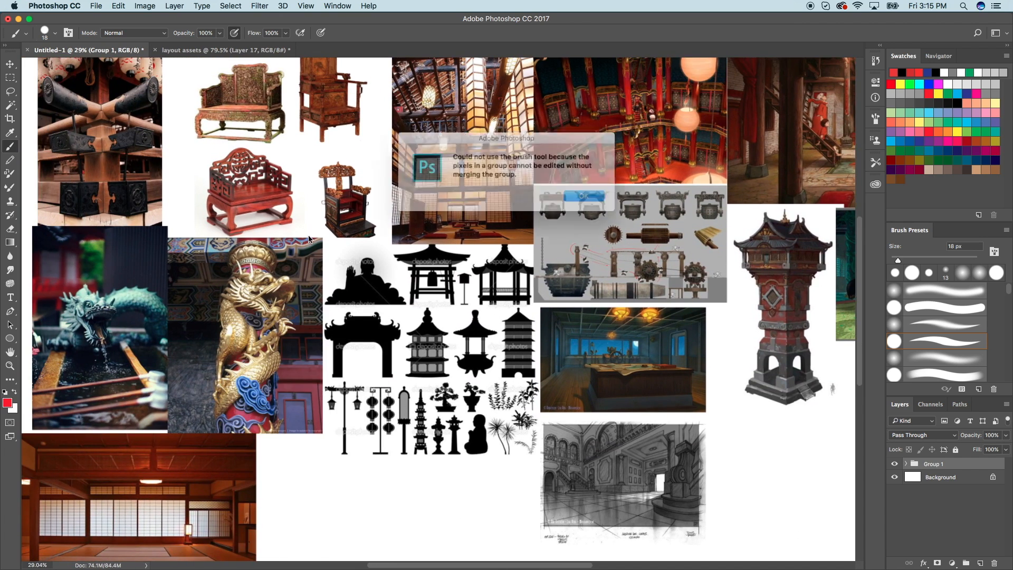
click(582, 197)
click(275, 55)
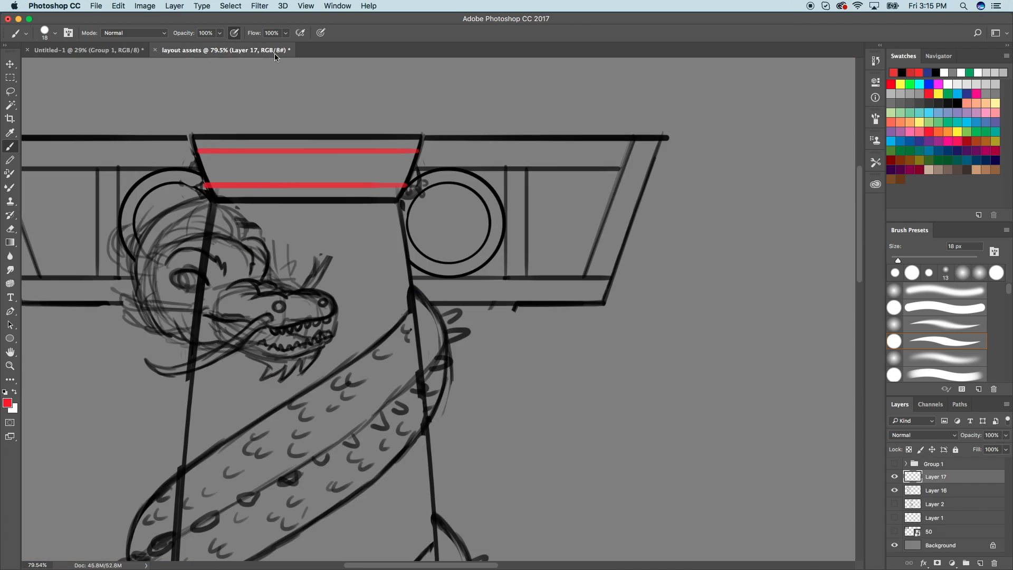
Paint a row of red spiral scrolls between the two red lines across the capital.
mouse_move(204, 168)
mouse_down()
mouse_move(238, 181)
mouse_move(252, 165)
mouse_move(248, 179)
mouse_move(251, 151)
mouse_move(231, 158)
mouse_move(247, 167)
mouse_move(235, 169)
mouse_move(235, 154)
mouse_move(258, 160)
mouse_move(246, 182)
mouse_move(205, 165)
mouse_up()
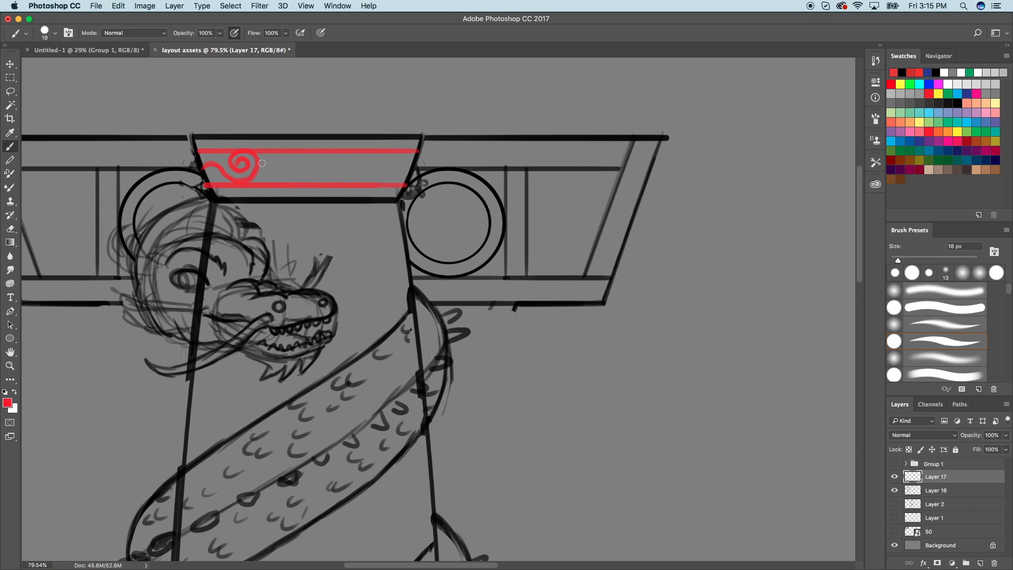
key(super+z)
mouse_move(274, 152)
mouse_down()
mouse_move(260, 173)
mouse_move(265, 160)
mouse_move(282, 159)
mouse_move(258, 172)
mouse_move(286, 186)
mouse_up()
key(super+z)
mouse_move(272, 183)
mouse_down()
mouse_move(333, 154)
mouse_move(315, 182)
mouse_move(307, 169)
mouse_move(319, 166)
mouse_move(309, 177)
mouse_move(325, 180)
mouse_move(333, 165)
mouse_move(320, 155)
mouse_move(284, 182)
mouse_move(266, 178)
mouse_move(262, 157)
mouse_move(286, 159)
mouse_move(277, 172)
mouse_move(278, 158)
mouse_move(344, 183)
mouse_move(335, 158)
mouse_move(349, 157)
mouse_move(342, 183)
mouse_move(352, 153)
mouse_move(374, 168)
mouse_move(337, 179)
mouse_move(373, 166)
mouse_move(397, 168)
mouse_up()
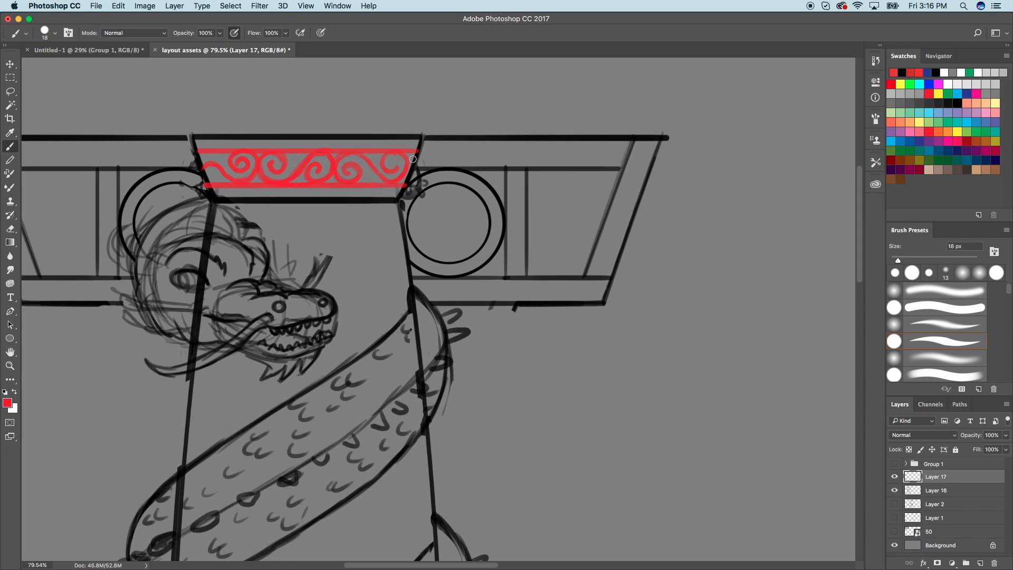
mouse_move(400, 154)
mouse_down()
mouse_move(394, 182)
mouse_move(398, 161)
mouse_up()
Paint the left and middle red scallops hanging beneath the column's capital.
scroll(399, 146, down, 5)
scroll(399, 146, up, 4)
scroll(430, 254, up, 2)
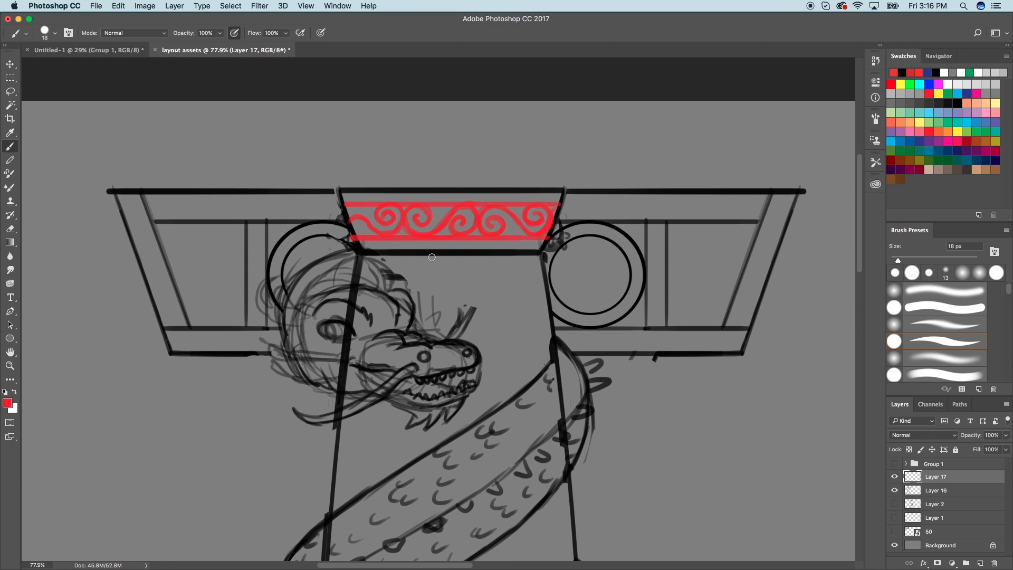
mouse_move(402, 272)
mouse_down()
mouse_move(418, 255)
mouse_move(380, 292)
mouse_move(442, 318)
mouse_up()
key(super+z)
mouse_move(416, 257)
mouse_down()
mouse_move(438, 290)
mouse_move(421, 259)
mouse_move(467, 285)
mouse_move(429, 280)
mouse_move(455, 293)
mouse_move(441, 289)
mouse_move(465, 290)
mouse_move(484, 256)
mouse_move(463, 290)
mouse_up()
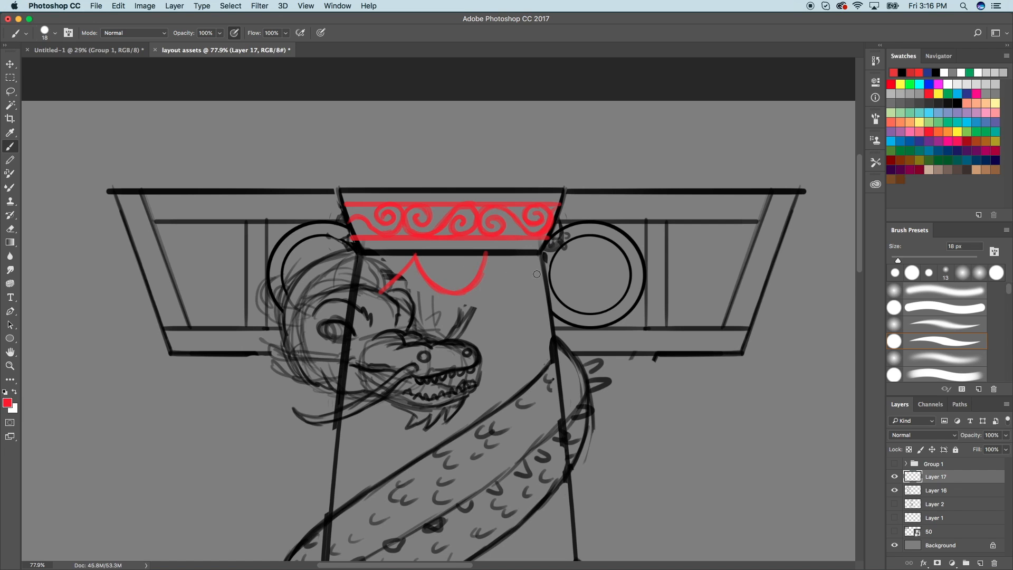
Add the right scallop beneath the capital, reworking its curve, and double the scallop outlines with inner red lines.
mouse_move(485, 256)
mouse_down()
mouse_move(499, 277)
mouse_move(491, 260)
mouse_move(549, 278)
mouse_up()
key(alt+super+z)
key(alt+super+z)
drag(486, 268, 544, 309)
drag(499, 276, 544, 307)
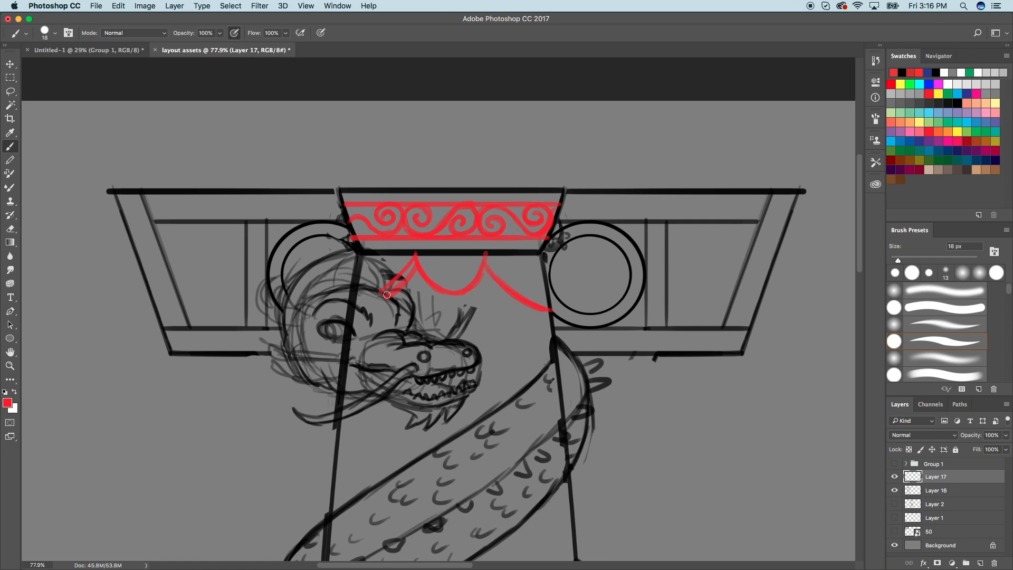
drag(488, 253, 553, 309)
mouse_move(425, 256)
mouse_down()
mouse_move(439, 273)
mouse_move(464, 276)
mouse_move(455, 284)
mouse_up()
Lock Layer 17's transparent pixels and fill its red ornament lines with black.
scroll(532, 258, down, 6)
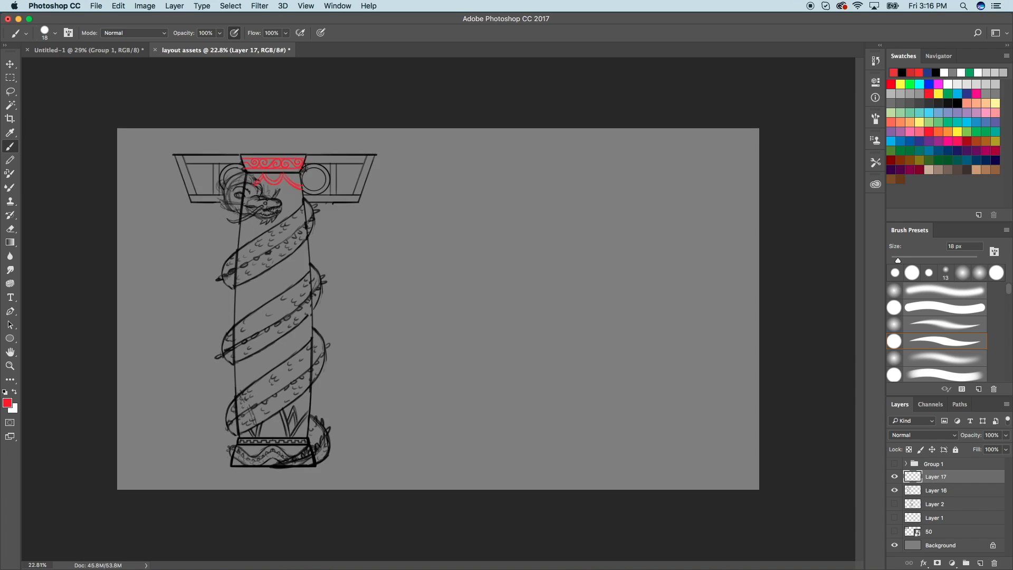
click(909, 450)
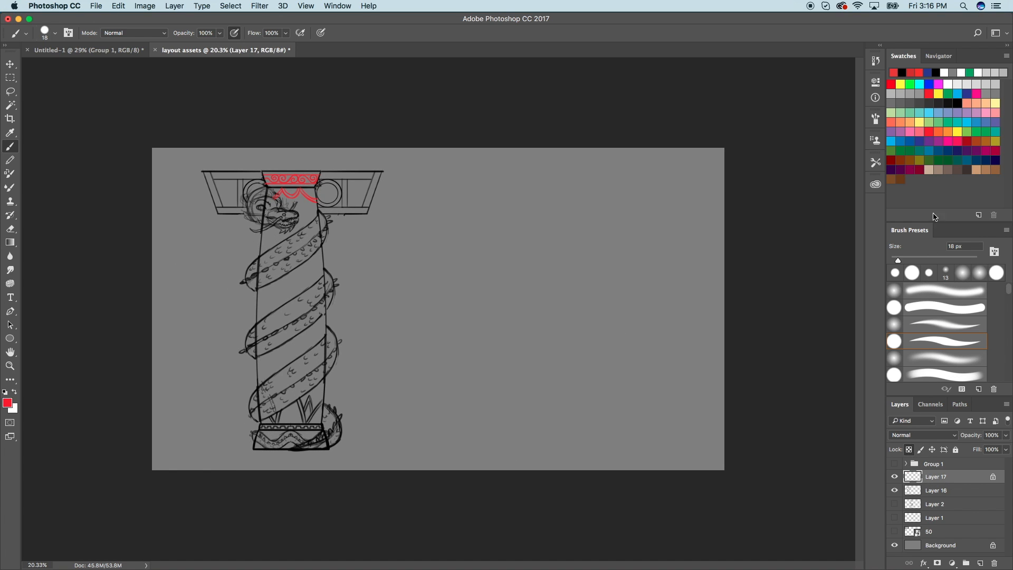
click(957, 103)
key(alt+BackSpace)
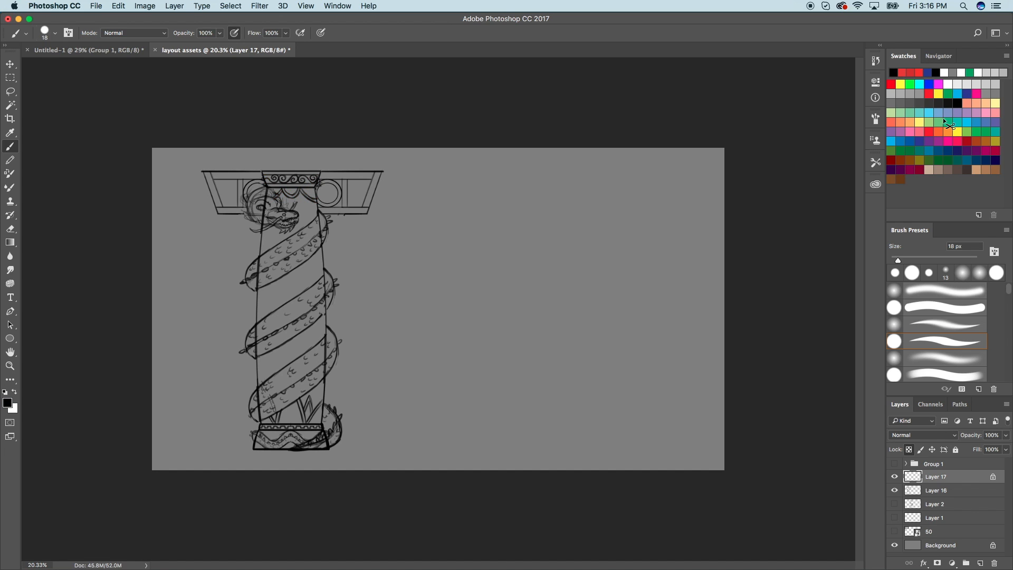
Merge the ornament on Layer 17 with the dragon column on Layer 16, and check the result by toggling its visibility.
scroll(549, 357, down, 3)
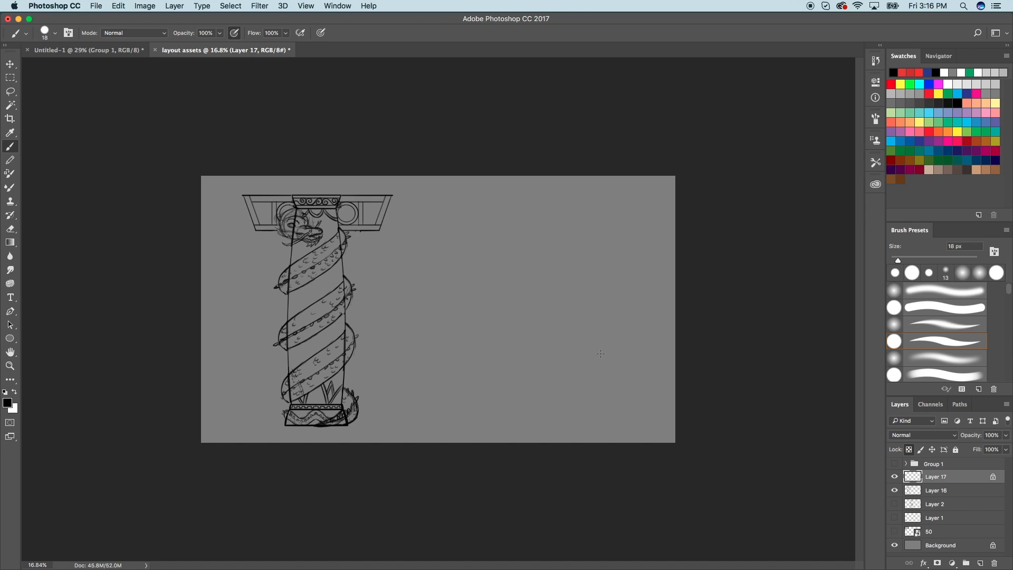
click(895, 491)
click(895, 491)
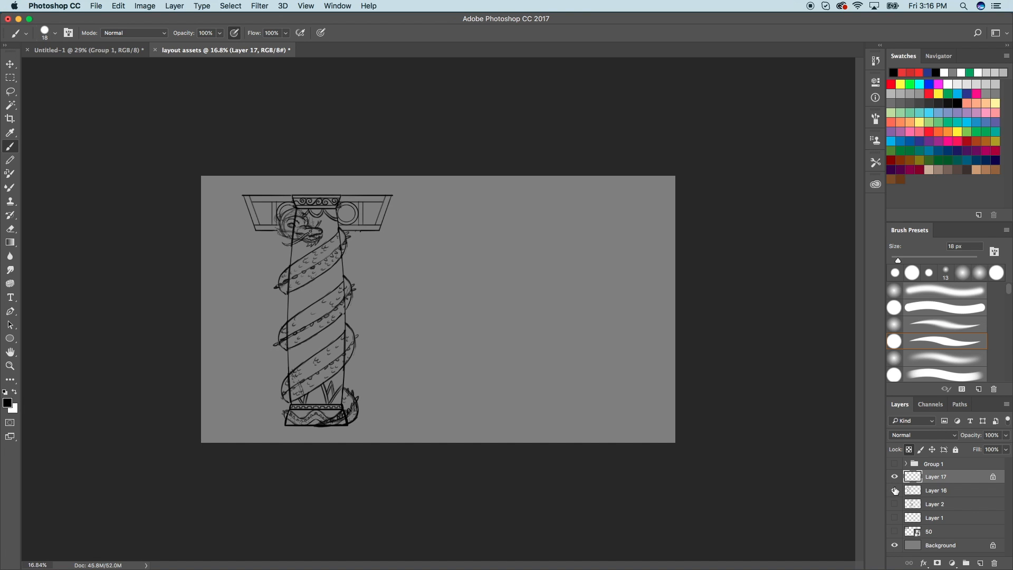
shift+click(935, 491)
right_click(935, 491)
click(845, 423)
click(896, 477)
click(896, 478)
click(895, 477)
click(895, 477)
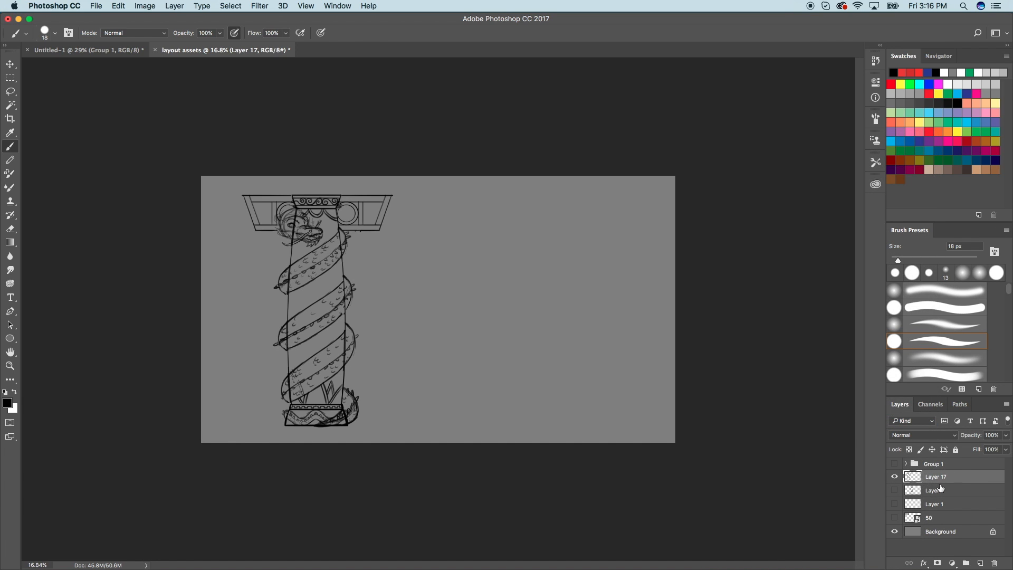
Add a new layer directly beneath the merged column line art and choose green as the foreground colour.
click(939, 489)
click(981, 563)
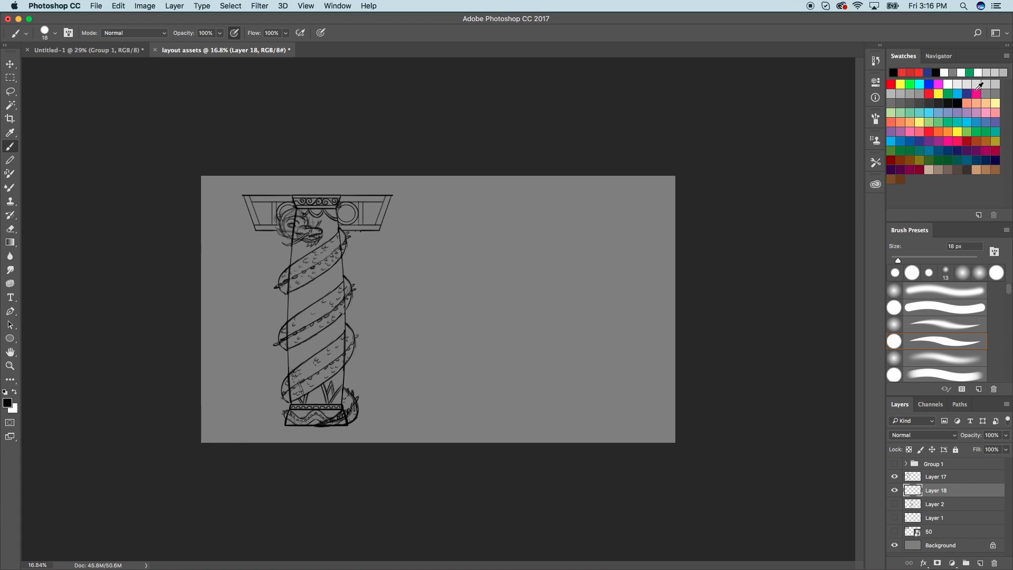
click(971, 73)
key(super+plus)
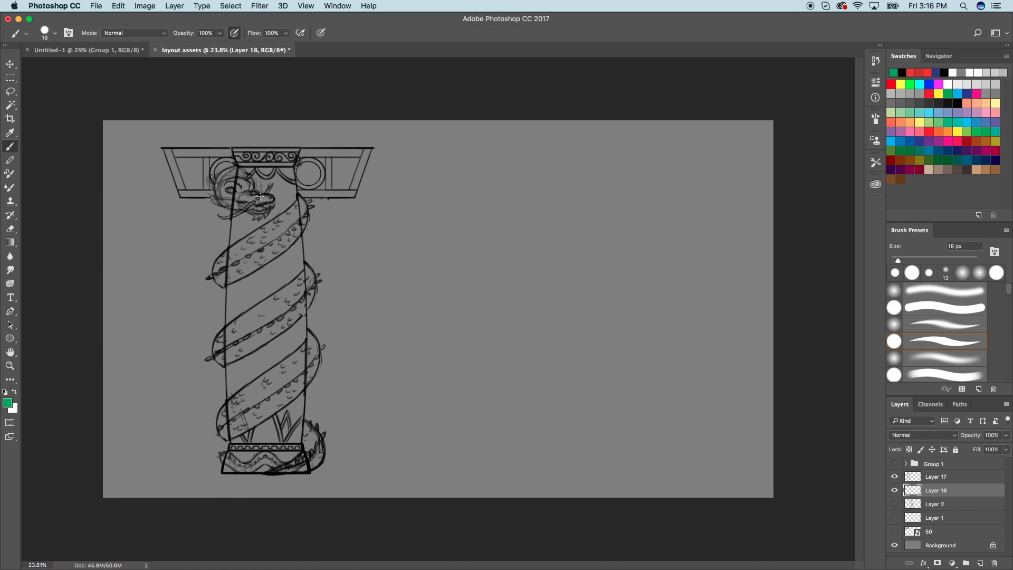
Sample the teal of the dragon fountain on the Untitled-1 reference board and return to the layout assets document.
click(122, 49)
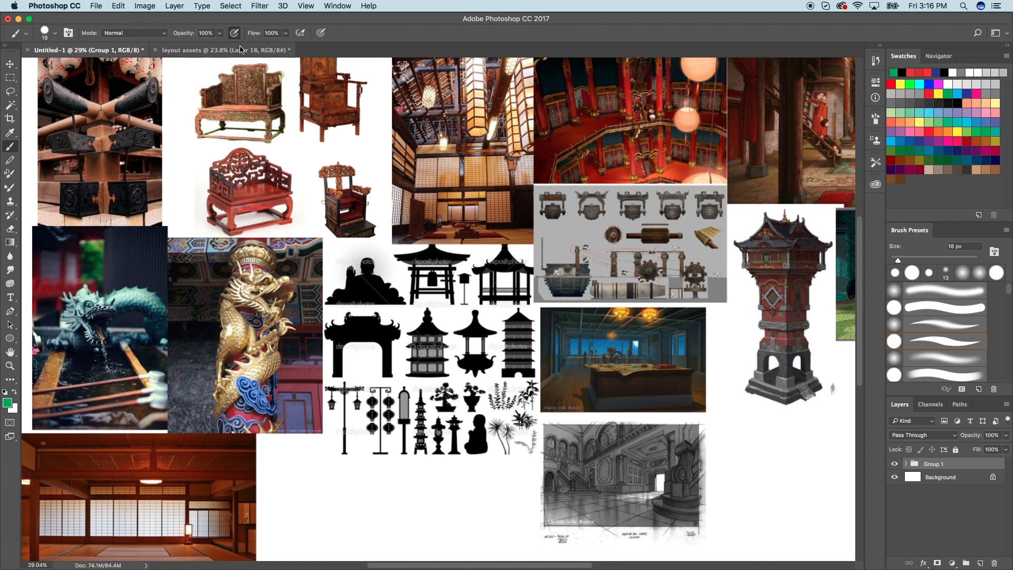
click(261, 46)
click(106, 50)
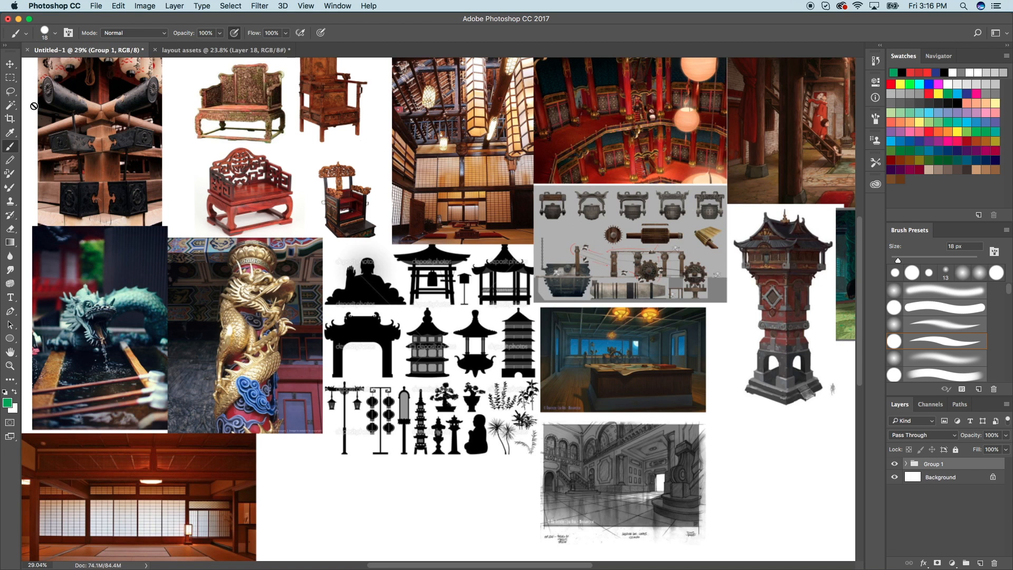
key(i)
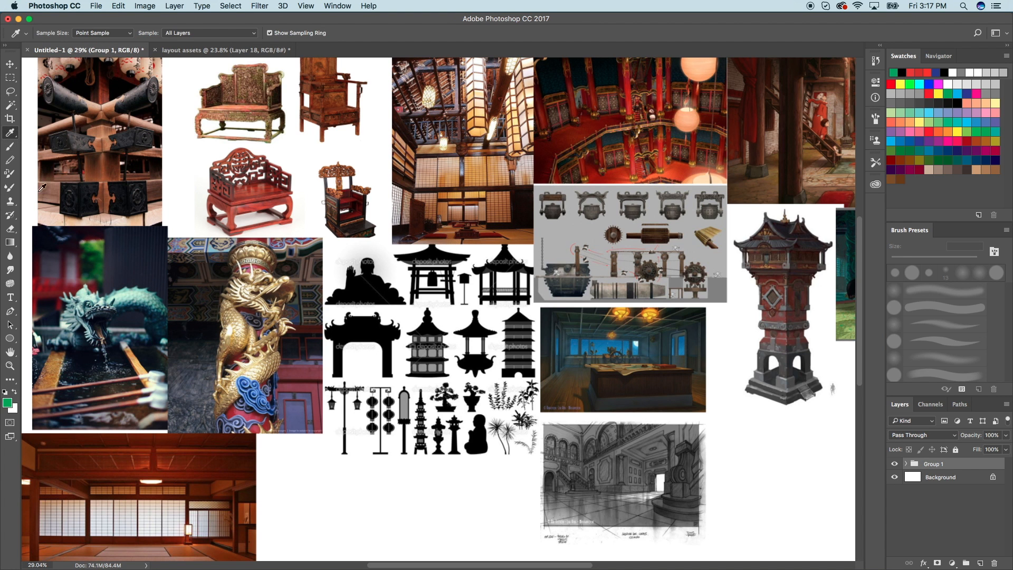
scroll(618, 264, left, 5)
scroll(618, 265, down, 3)
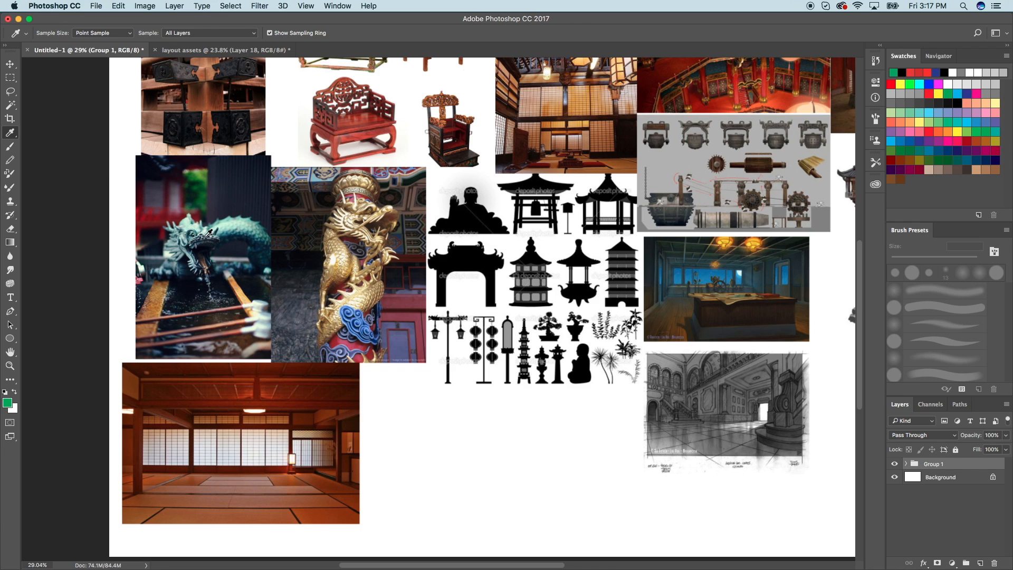
drag(233, 228, 246, 226)
click(257, 52)
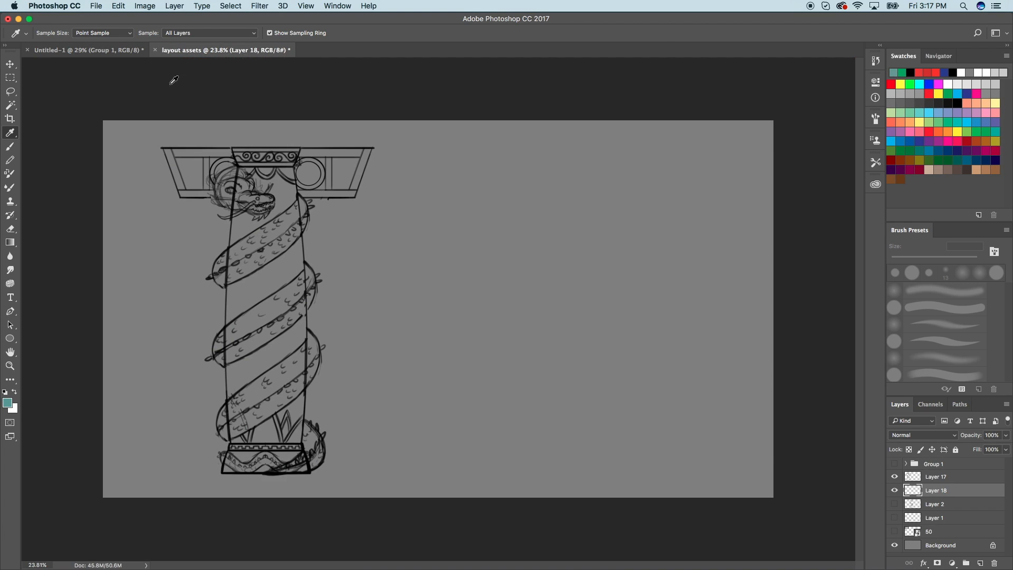
Switch back to the Brush tool and set its size to 96 px for painting on Layer 18.
key(b)
scroll(175, 229, up, 2)
drag(900, 262, 932, 261)
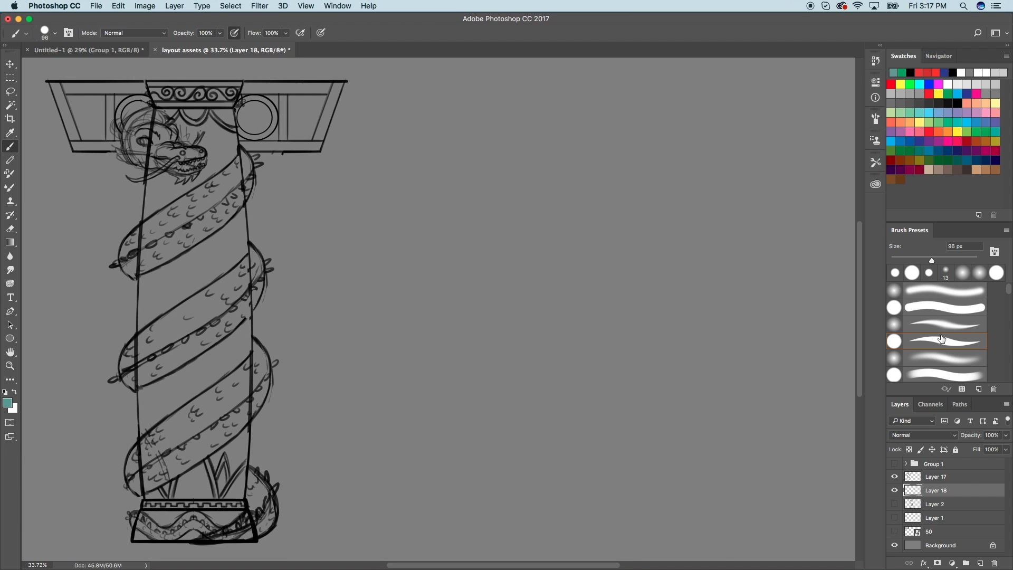
Choose a different round brush preset and paint the dragon's three body coils on Layer 18, changing the colour from teal to green.
click(945, 373)
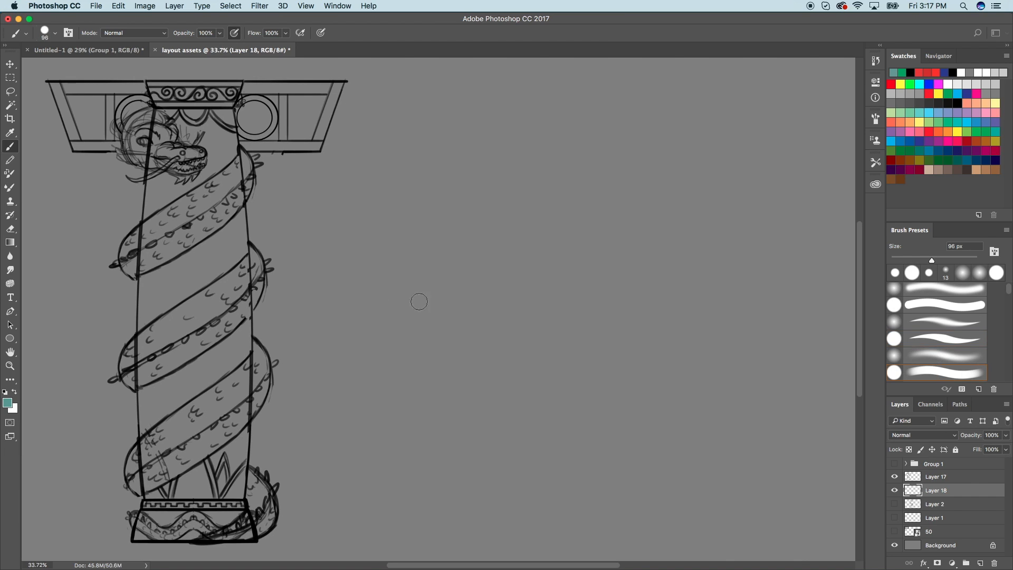
mouse_move(198, 320)
mouse_down()
mouse_move(149, 346)
mouse_move(133, 373)
mouse_move(170, 325)
mouse_up()
key(i)
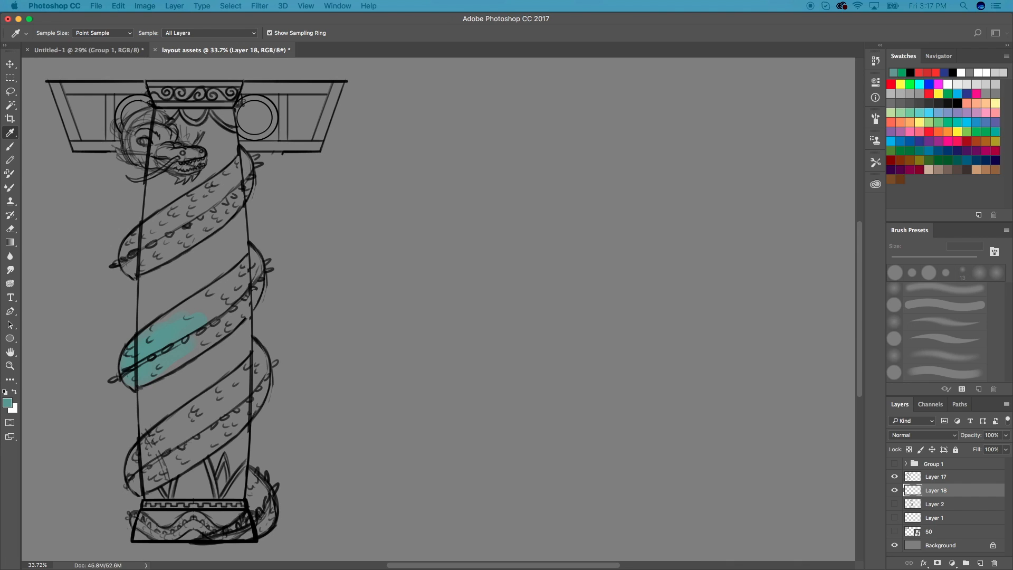
key(Return)
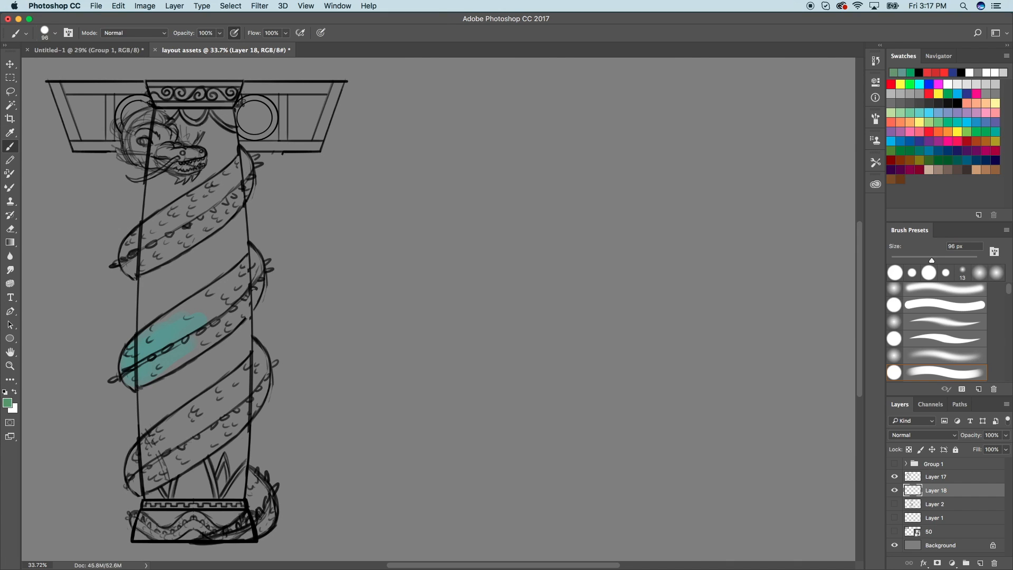
mouse_move(179, 363)
mouse_down()
mouse_move(155, 358)
mouse_move(196, 344)
mouse_move(144, 345)
mouse_move(142, 359)
mouse_move(148, 339)
mouse_move(182, 315)
mouse_move(233, 316)
mouse_move(199, 346)
mouse_move(180, 355)
mouse_move(251, 281)
mouse_move(225, 285)
mouse_move(257, 261)
mouse_move(239, 296)
mouse_move(214, 296)
mouse_up()
mouse_move(147, 238)
mouse_down()
mouse_move(127, 256)
mouse_move(151, 258)
mouse_move(218, 187)
mouse_move(201, 192)
mouse_move(243, 166)
mouse_move(235, 198)
mouse_move(209, 209)
mouse_up()
mouse_move(209, 414)
mouse_down()
mouse_move(194, 406)
mouse_move(140, 456)
mouse_move(144, 485)
mouse_move(157, 474)
mouse_move(157, 437)
mouse_move(257, 364)
mouse_move(212, 427)
mouse_up()
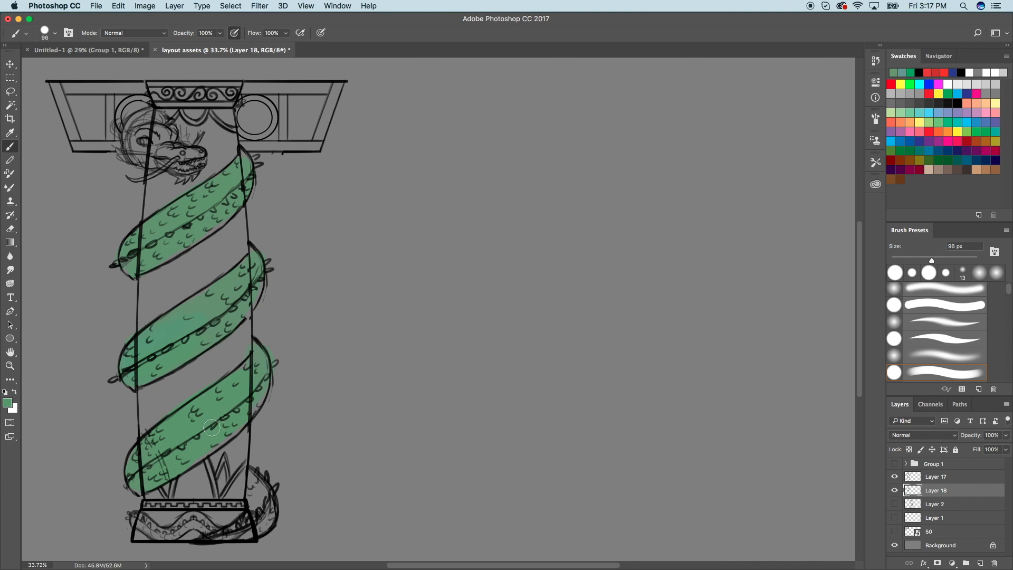
Reduce the brush to 66 px and paint the dragon's tail at the column base and its head at the capital green.
scroll(199, 449, down, 3)
key(bracketleft)
key(bracketleft)
key(bracketleft)
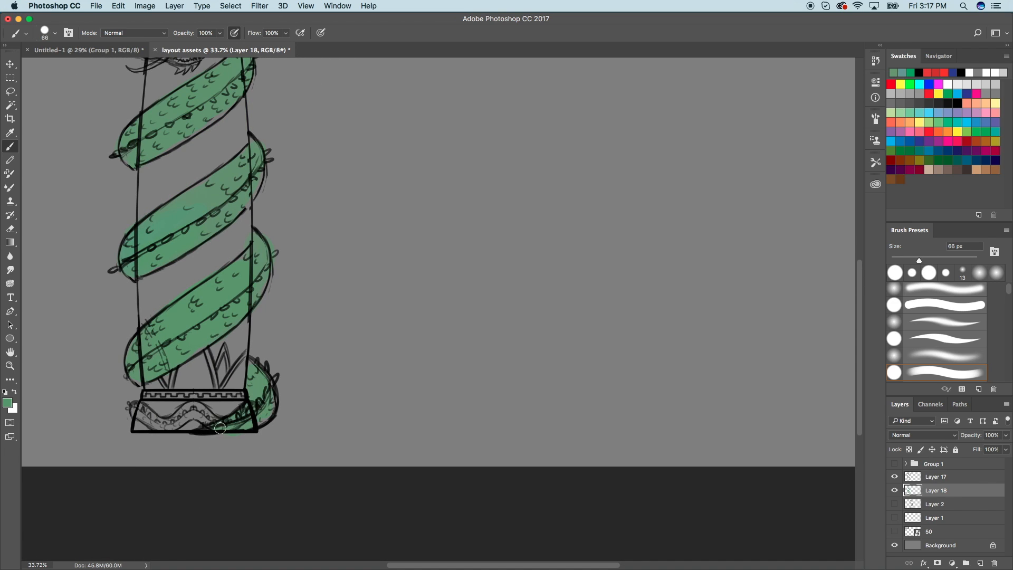
scroll(254, 412, up, 10)
scroll(288, 397, left, 3)
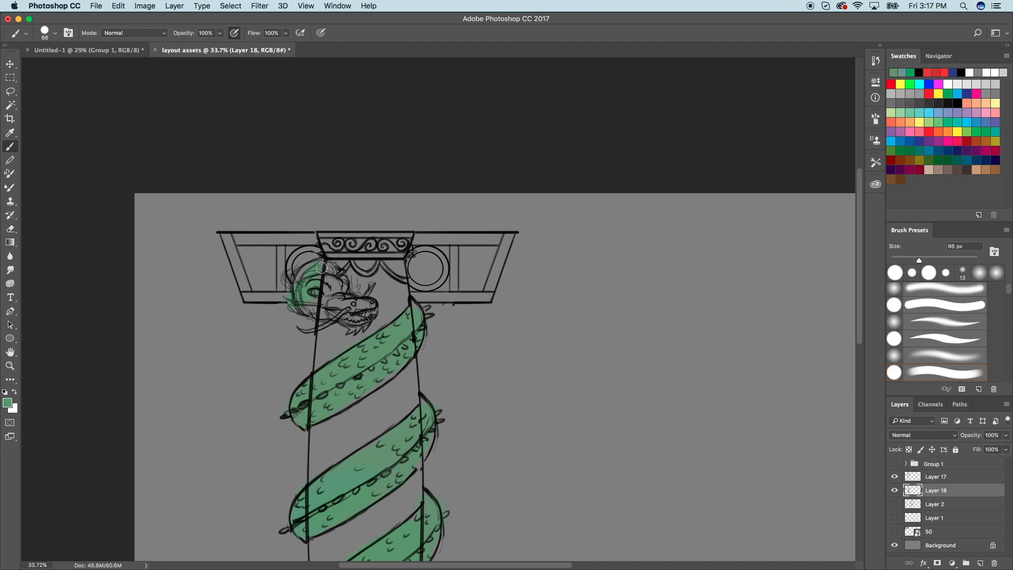
mouse_move(336, 305)
mouse_down()
mouse_move(359, 313)
mouse_move(337, 318)
mouse_up()
scroll(343, 362, down, 2)
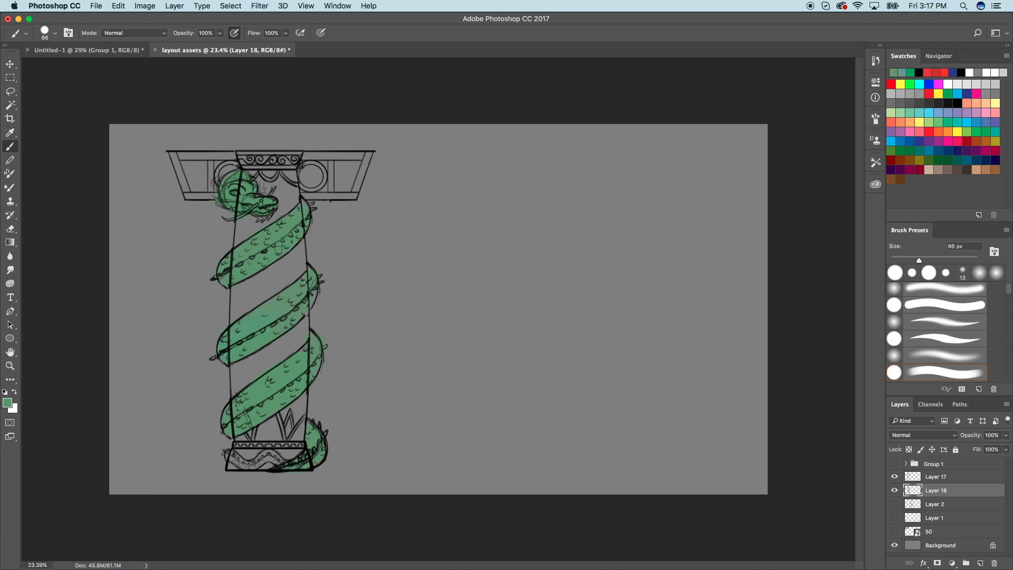
Sample a dark red from the red theatre interior on the Untitled-1 reference board and return to layout assets with the Brush tool.
click(138, 50)
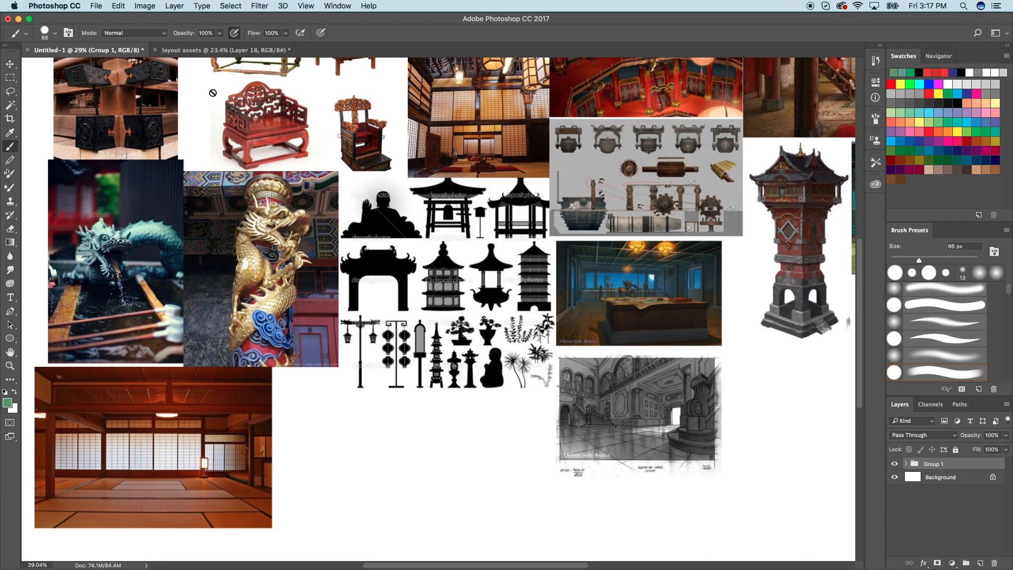
scroll(213, 93, up, 3)
key(i)
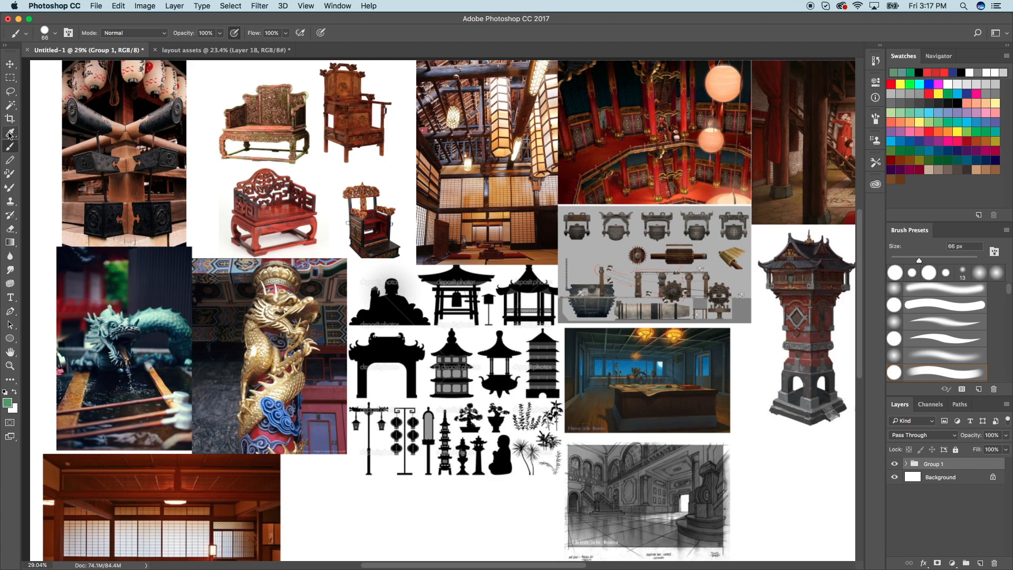
scroll(449, 332, right, 5)
scroll(440, 331, up, 2)
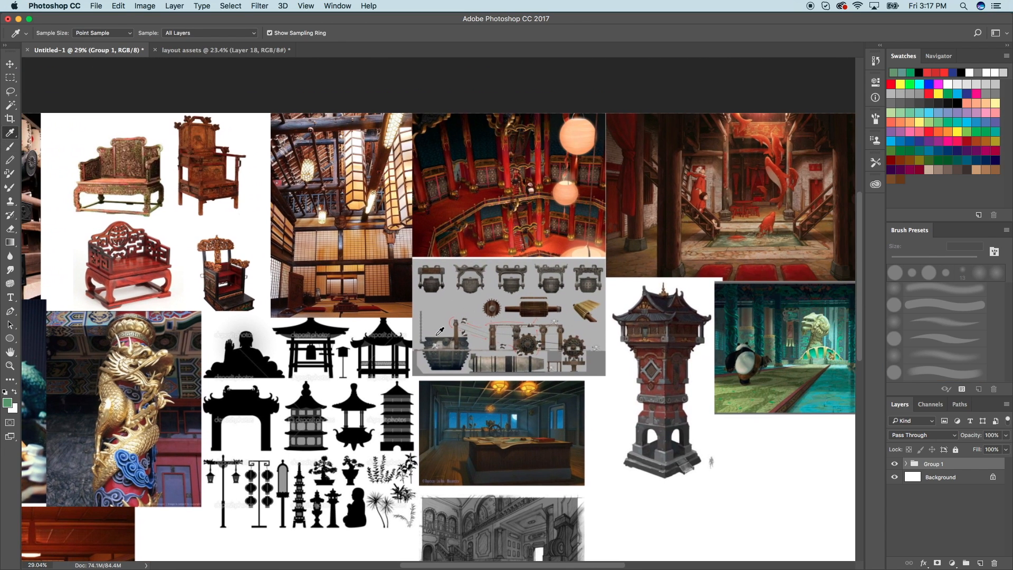
click(462, 200)
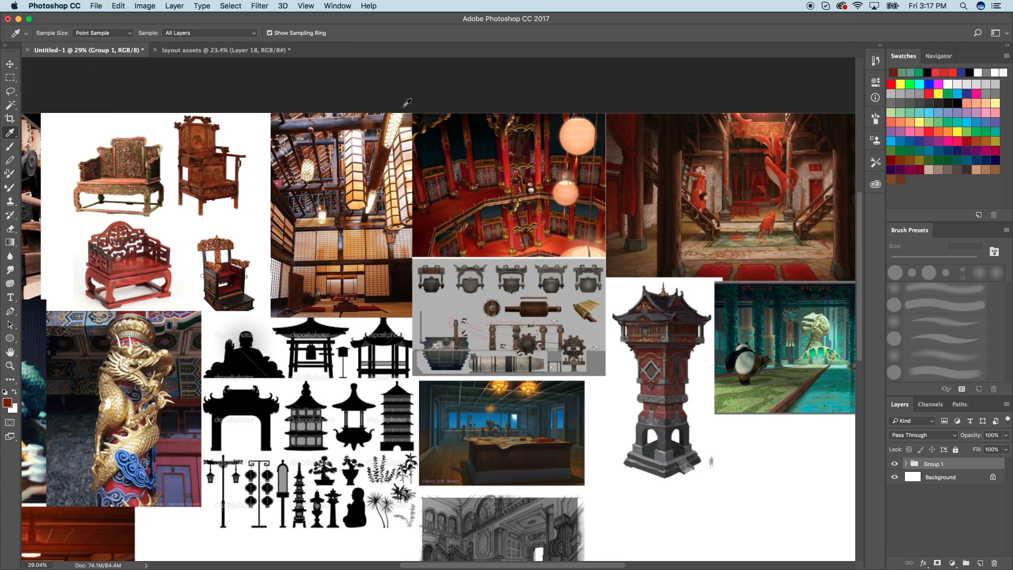
click(225, 50)
key(b)
Add a new layer directly above Layer 2 and begin painting the column shaft dark red with a 138 px brush.
click(944, 505)
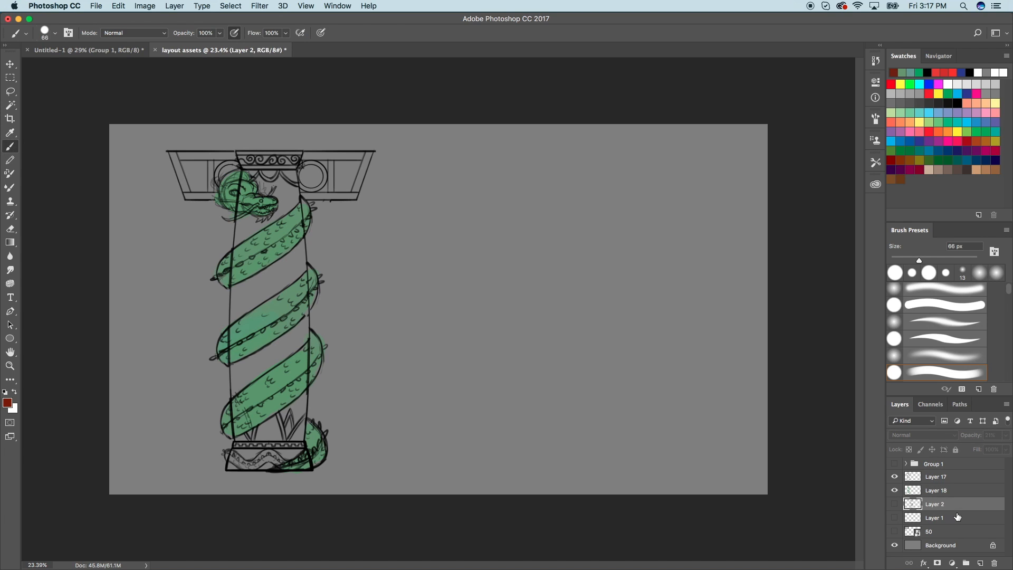
click(980, 563)
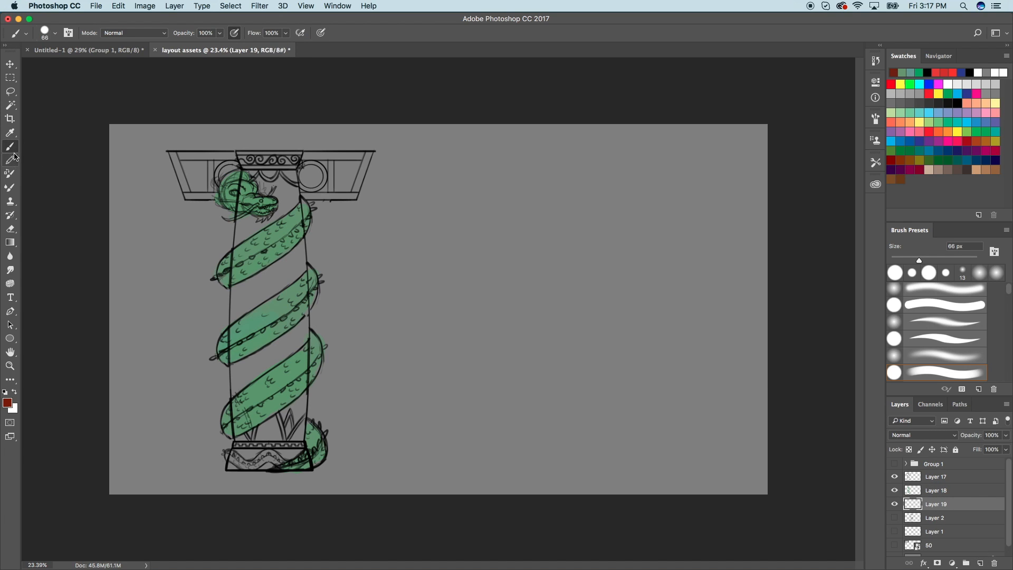
drag(915, 258, 942, 259)
mouse_move(272, 291)
mouse_down()
mouse_move(258, 372)
mouse_move(250, 279)
mouse_move(242, 295)
mouse_up()
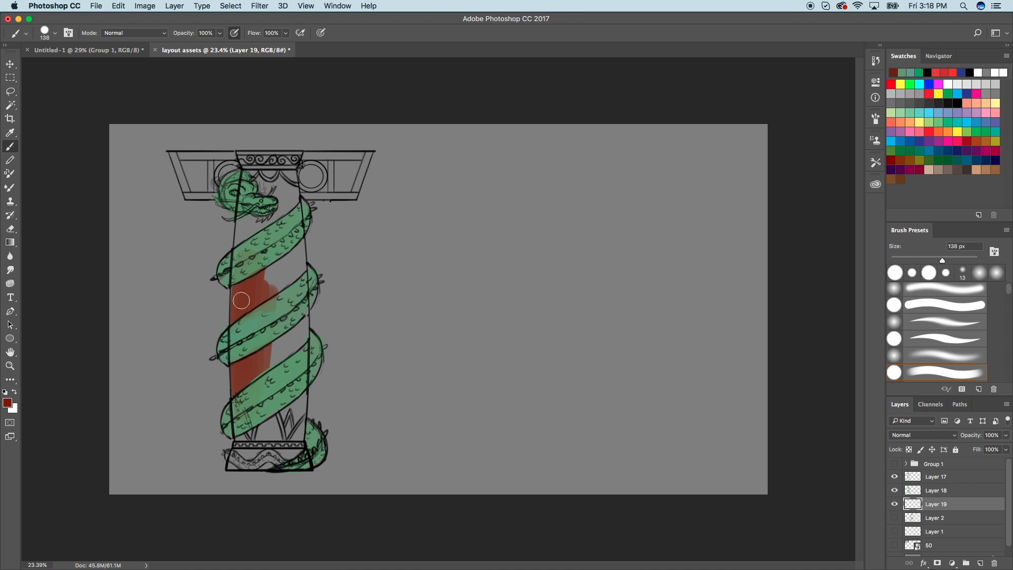
Sample a deeper red from the carpet in the red hall image on the Untitled-1 reference board.
click(126, 53)
click(10, 133)
scroll(486, 174, right, 3)
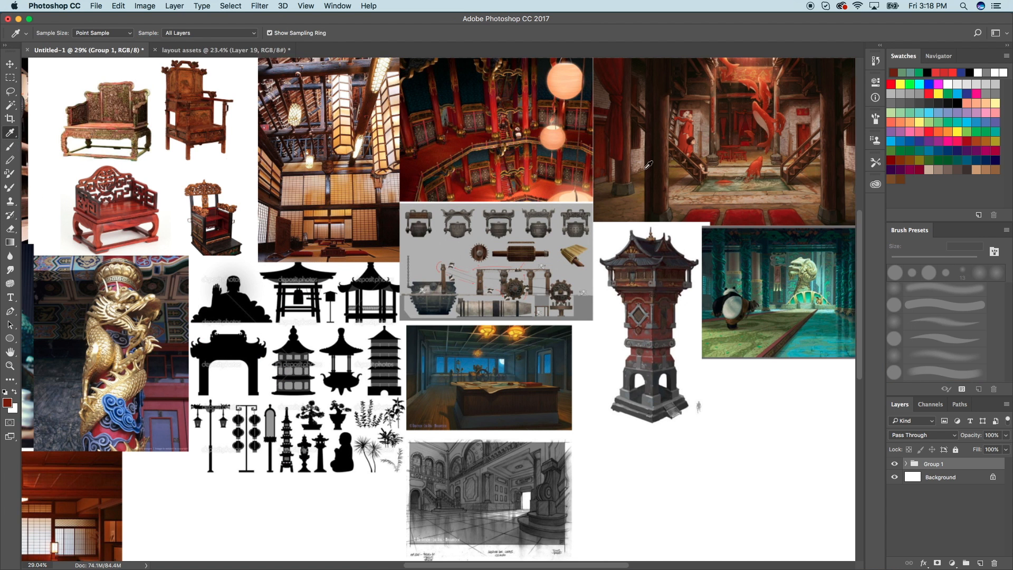
scroll(676, 159, up, 2)
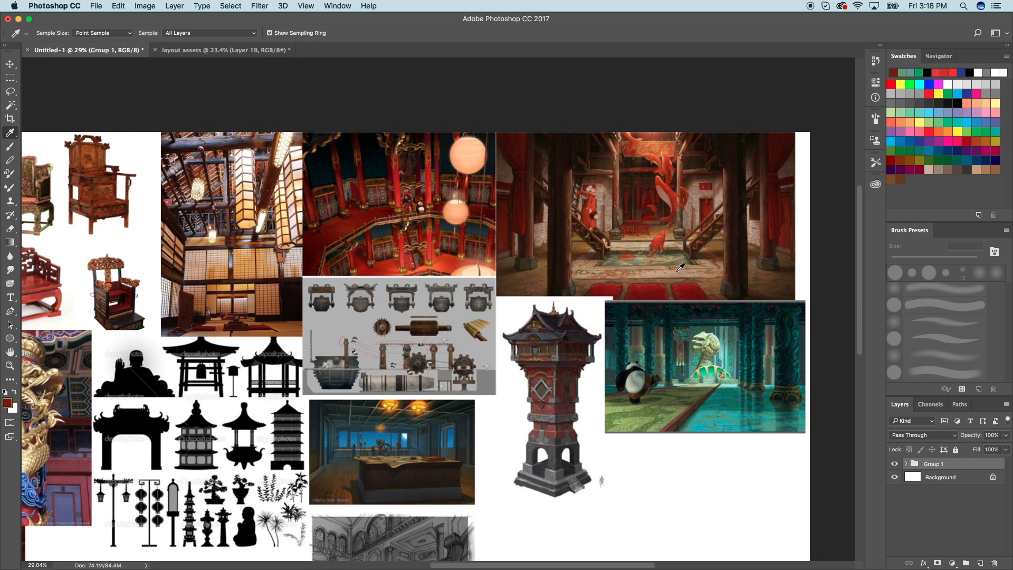
click(656, 283)
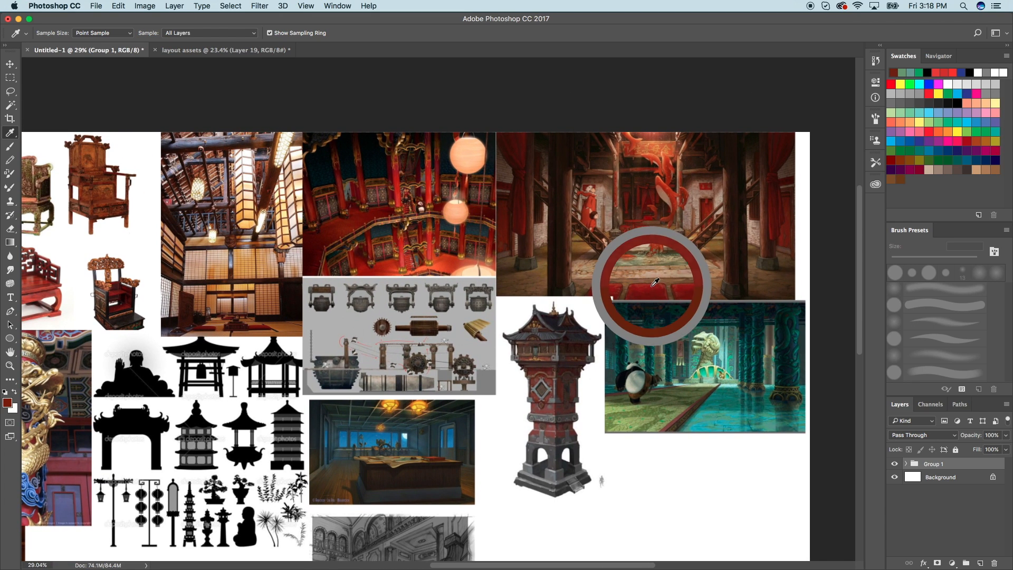
click(659, 280)
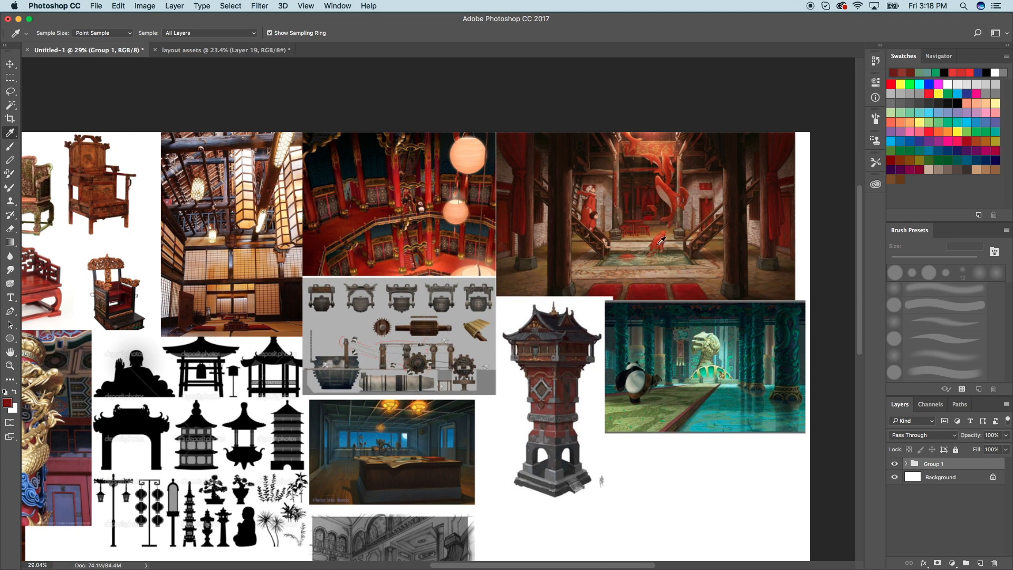
Return to the layout assets document and paint the whole column shaft between the dragon coils deep red on Layer 19.
click(222, 50)
click(10, 147)
mouse_move(285, 285)
mouse_down()
mouse_move(277, 322)
mouse_move(241, 377)
mouse_move(239, 438)
mouse_move(256, 222)
mouse_move(249, 293)
mouse_move(237, 217)
mouse_move(264, 174)
mouse_move(280, 285)
mouse_move(278, 207)
mouse_move(299, 327)
mouse_move(311, 316)
mouse_move(296, 417)
mouse_move(258, 438)
mouse_move(298, 430)
mouse_move(296, 388)
mouse_up()
mouse_move(246, 284)
mouse_down()
mouse_move(241, 230)
mouse_move(247, 300)
mouse_up()
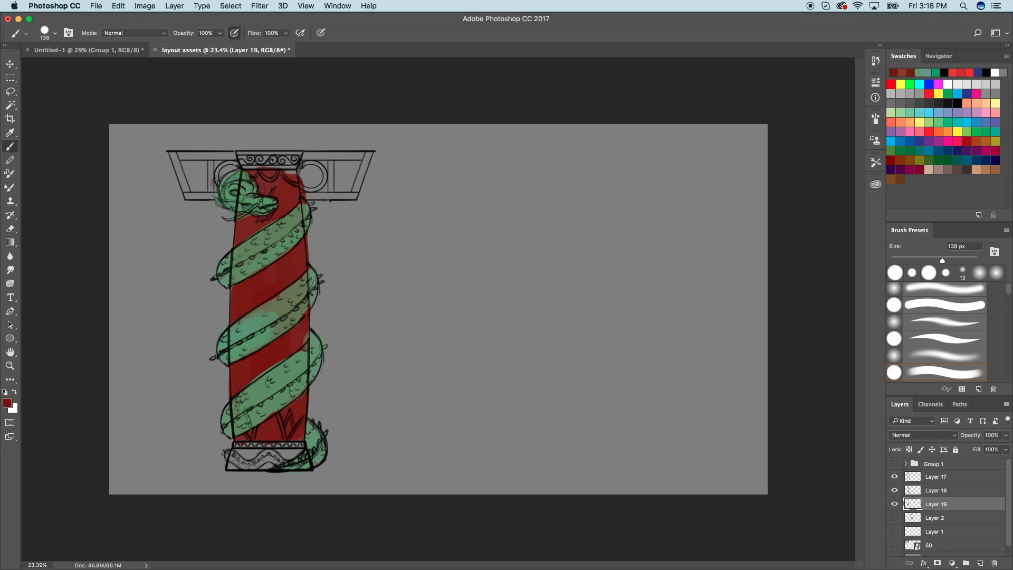
drag(281, 353, 275, 339)
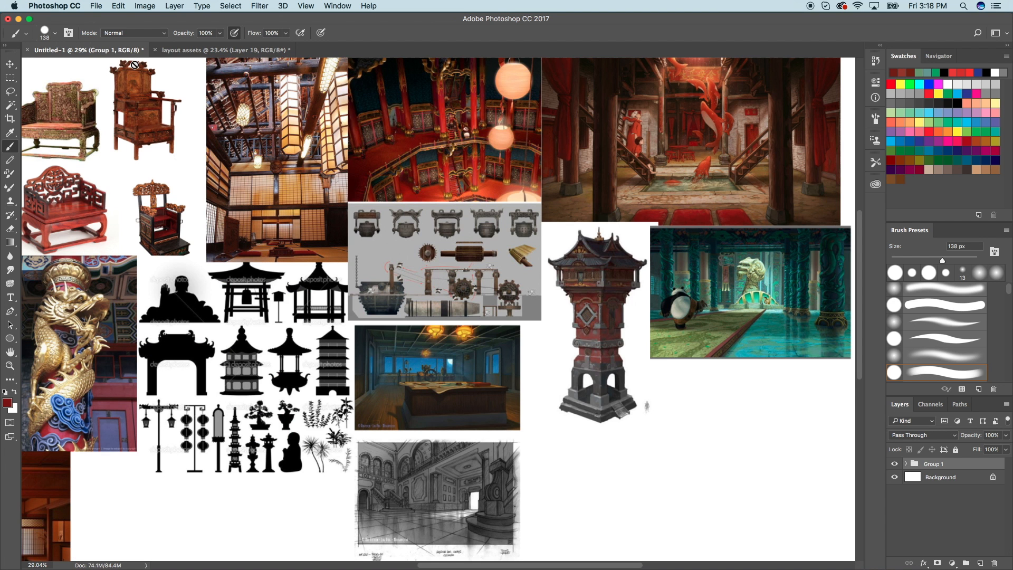
Sample the gold of the golden dragon column on the Untitled-1 reference board and return to the layout assets document.
click(89, 50)
key(i)
click(47, 350)
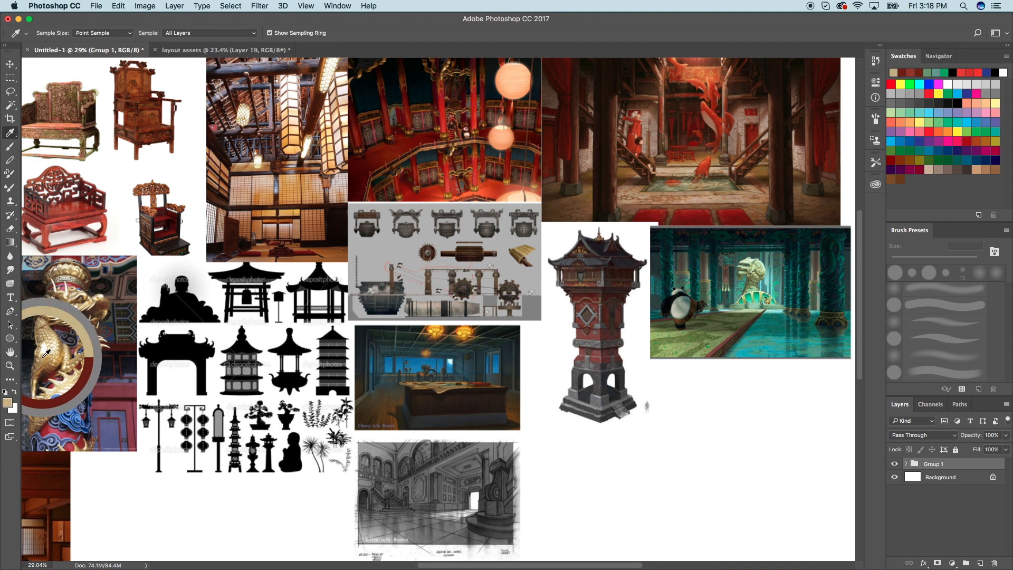
click(240, 51)
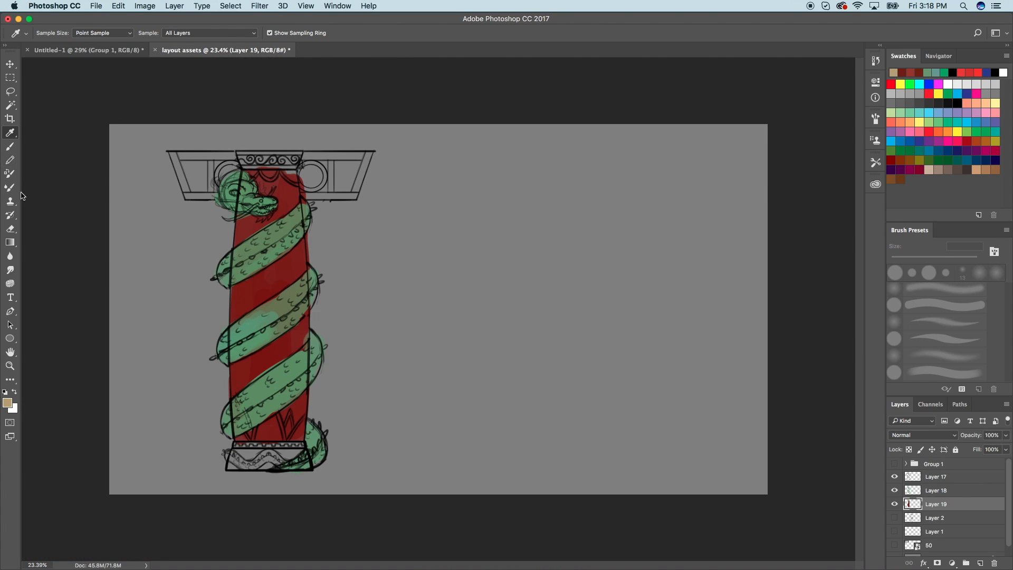
Paint the column base gold with a 92 px brush, then its pointed leaf ornaments with a 46 px brush.
click(10, 146)
drag(944, 258, 930, 258)
scroll(317, 380, up, 3)
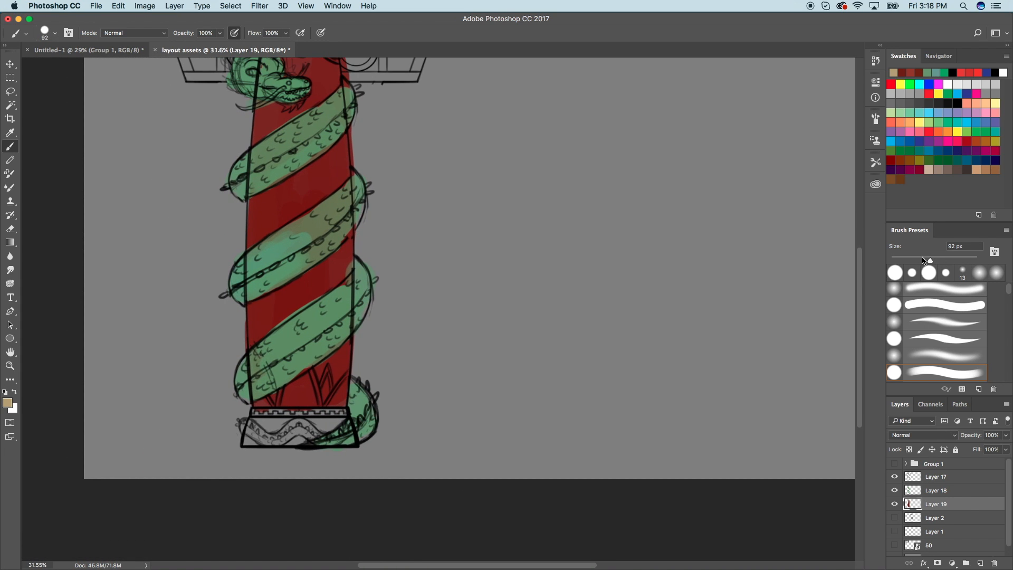
mouse_move(285, 408)
mouse_down()
mouse_move(311, 385)
mouse_move(292, 406)
mouse_move(302, 411)
mouse_move(284, 420)
mouse_move(262, 404)
mouse_move(271, 411)
mouse_move(246, 424)
mouse_move(248, 439)
mouse_move(331, 428)
mouse_move(326, 383)
mouse_move(316, 417)
mouse_move(342, 385)
mouse_move(344, 400)
mouse_move(316, 418)
mouse_move(300, 384)
mouse_move(284, 421)
mouse_move(306, 386)
mouse_up()
drag(923, 261, 910, 261)
mouse_move(314, 385)
mouse_down()
mouse_move(309, 376)
mouse_move(328, 394)
mouse_up()
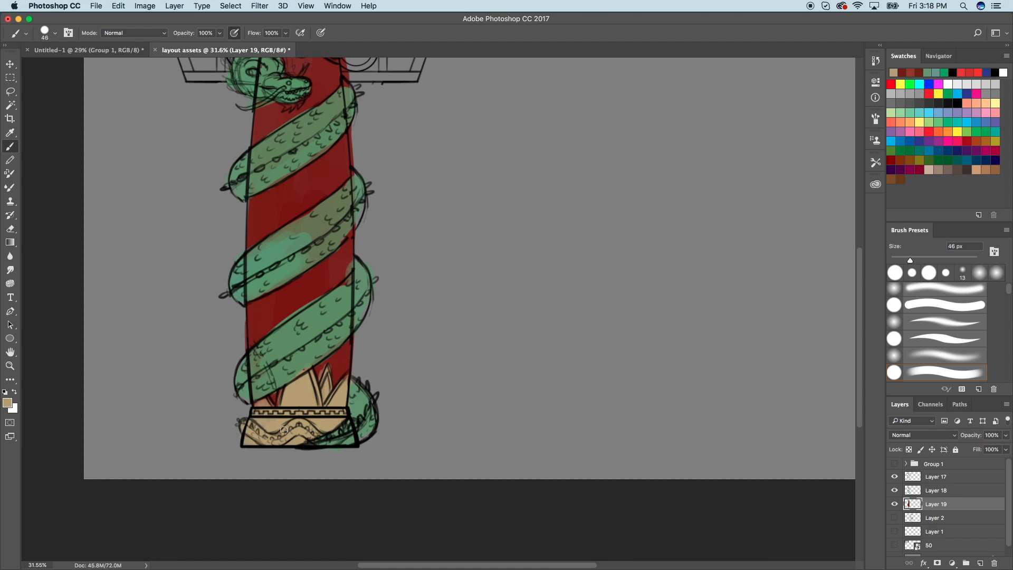
Paint the capital's scroll band and the scalloped trim beneath it gold with the 46 px brush.
scroll(263, 431, up, 10)
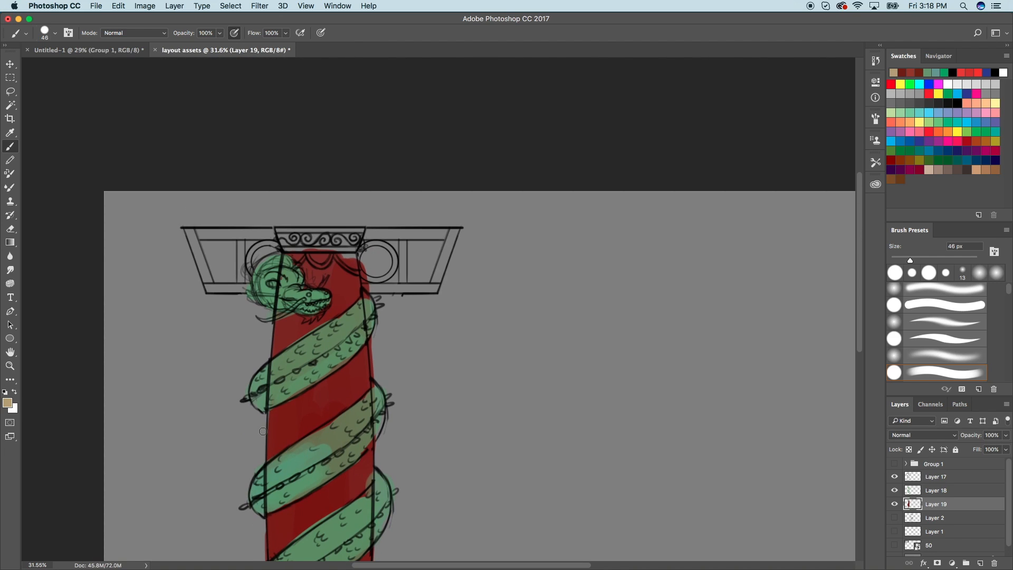
mouse_move(317, 248)
mouse_down()
mouse_move(291, 261)
mouse_move(286, 239)
mouse_move(302, 232)
mouse_move(282, 233)
mouse_move(347, 235)
mouse_move(296, 244)
mouse_move(340, 231)
mouse_up()
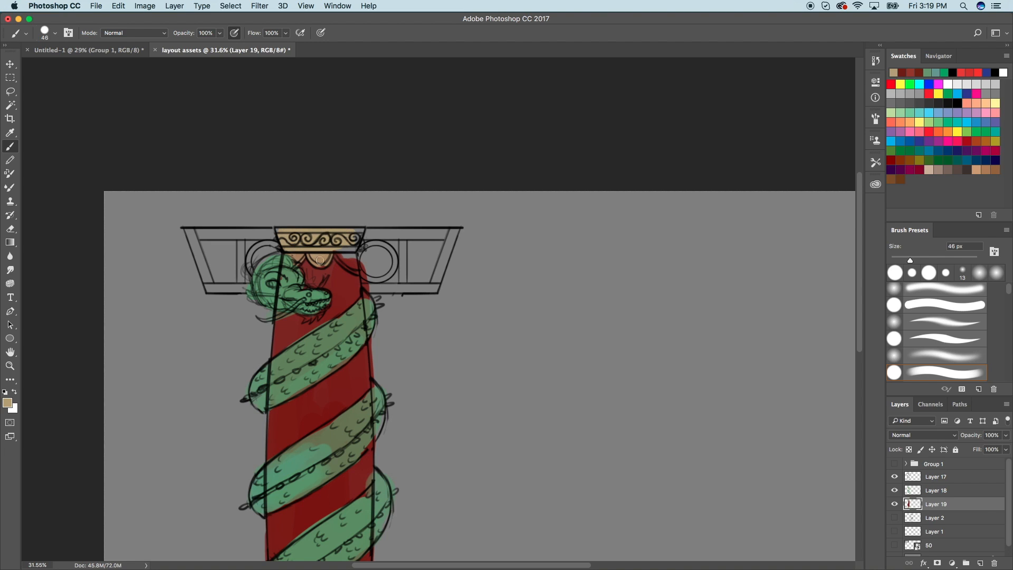
mouse_move(341, 251)
mouse_down()
mouse_move(349, 258)
mouse_move(352, 248)
mouse_up()
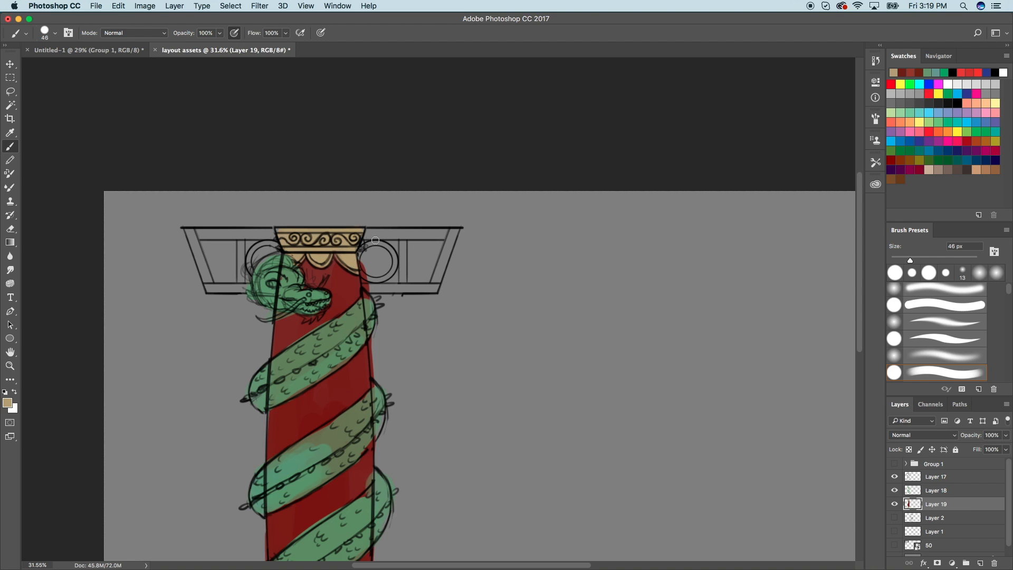
scroll(375, 241, down, 6)
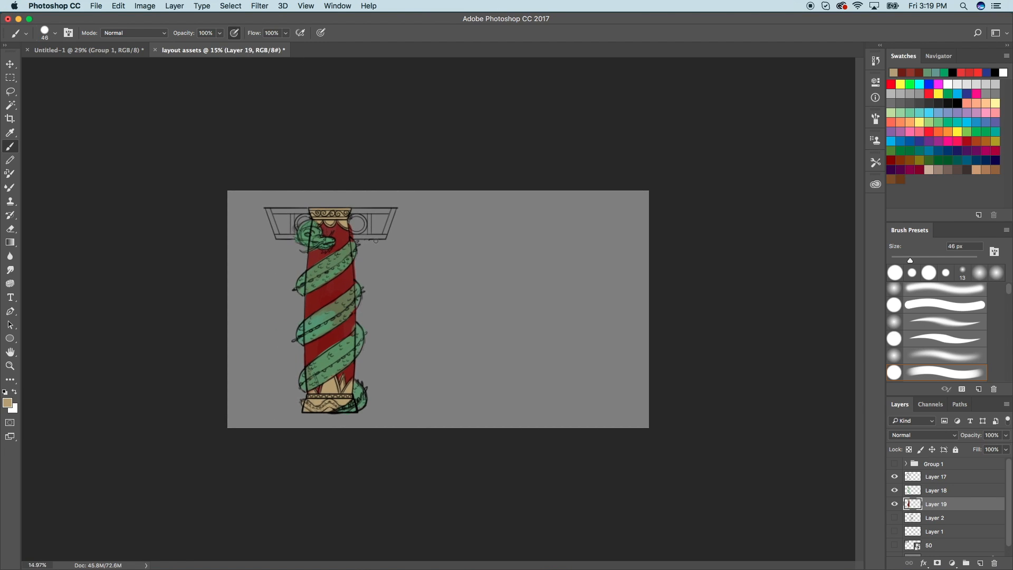
Repaint the dragon's three coils an even green on Layer 18 with a 100 px brush, using the recent green swatch.
scroll(524, 225, up, 5)
click(939, 492)
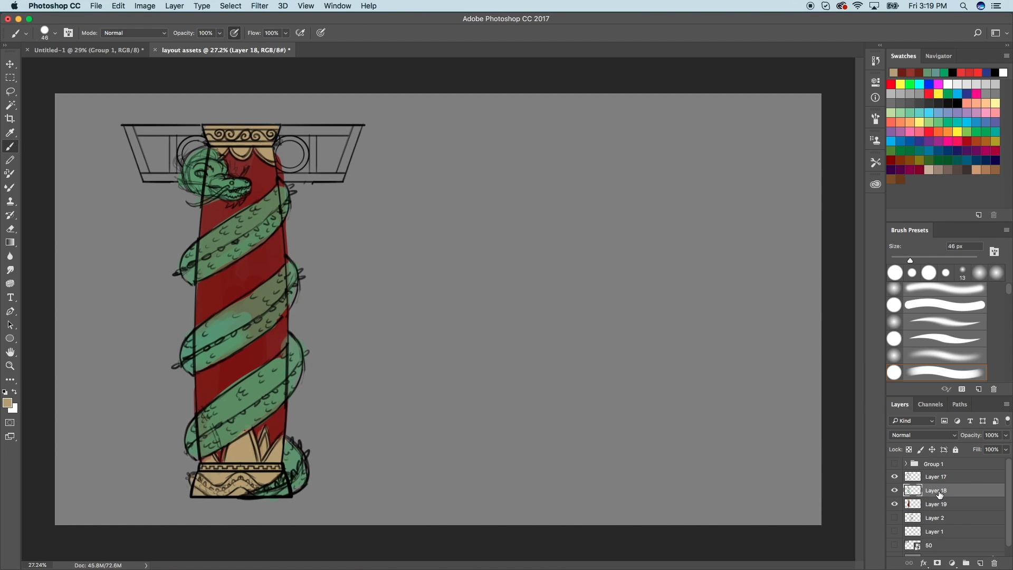
click(932, 70)
drag(911, 260, 935, 260)
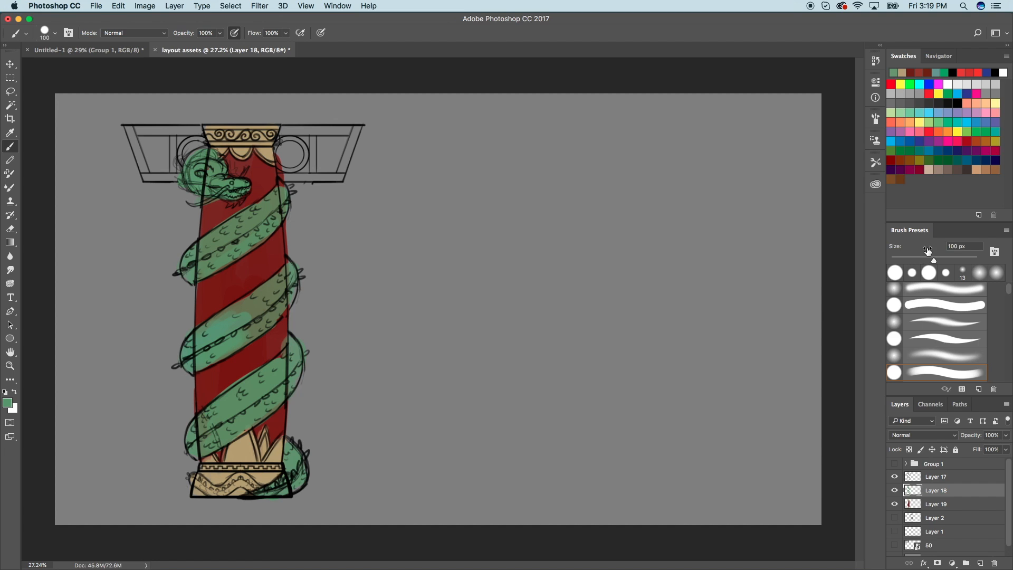
mouse_move(226, 324)
mouse_down()
mouse_move(274, 286)
mouse_move(213, 332)
mouse_move(290, 273)
mouse_move(275, 311)
mouse_up()
mouse_move(273, 384)
mouse_down()
mouse_move(271, 398)
mouse_move(196, 430)
mouse_move(212, 441)
mouse_move(272, 397)
mouse_move(224, 409)
mouse_up()
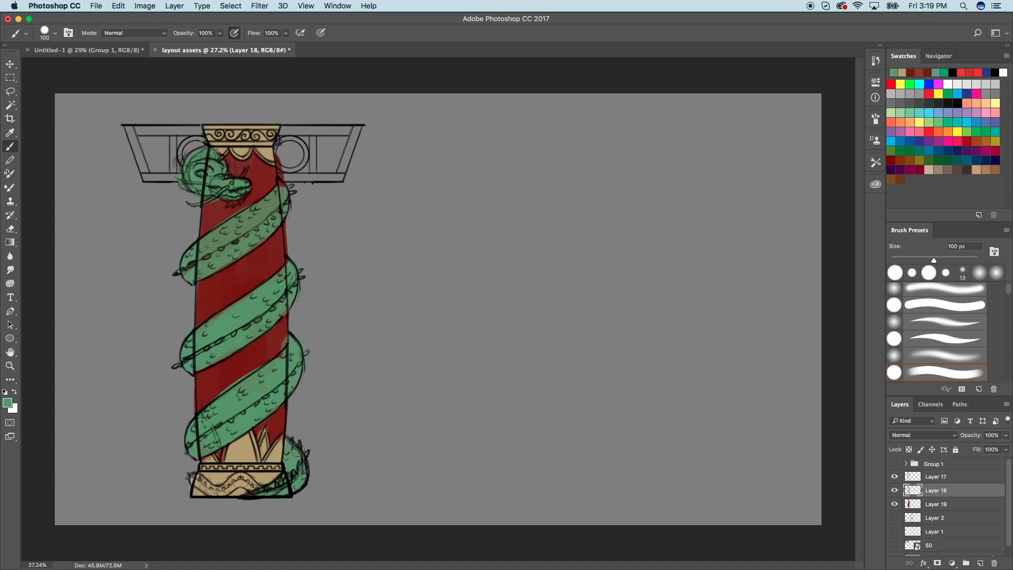
mouse_move(209, 260)
mouse_down()
mouse_move(235, 233)
mouse_move(204, 266)
mouse_move(285, 190)
mouse_move(233, 232)
mouse_up()
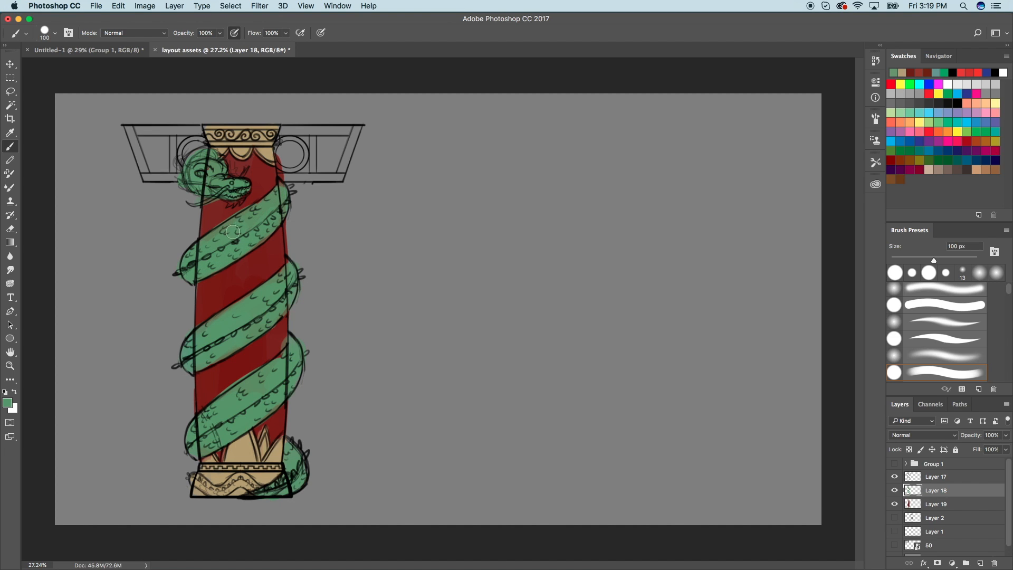
Erase the red paint spilling past the column shaft's right outline on Layer 19 with a 69 px eraser.
drag(933, 260, 910, 260)
key(super+equal)
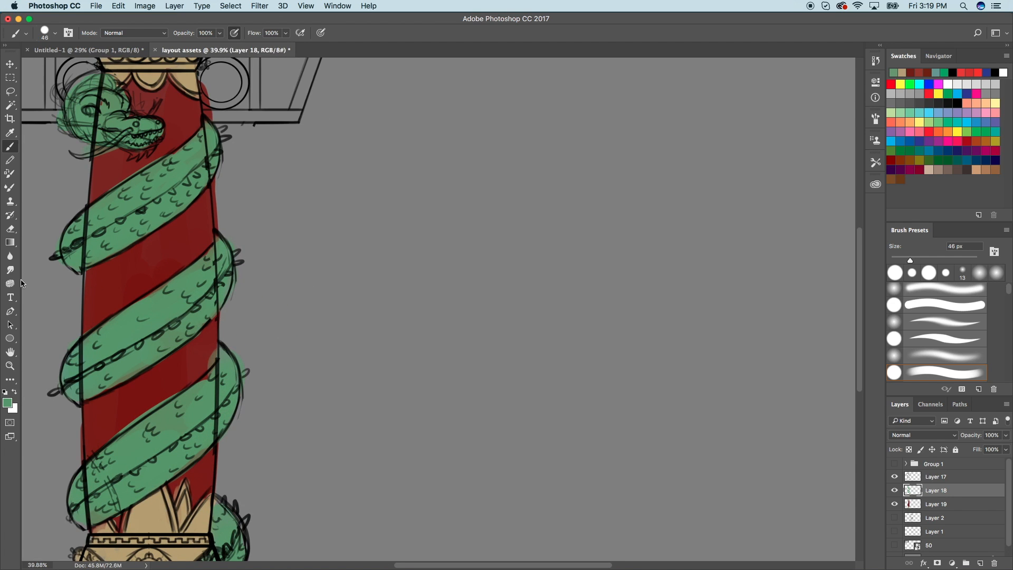
click(10, 228)
scroll(290, 362, left, 5)
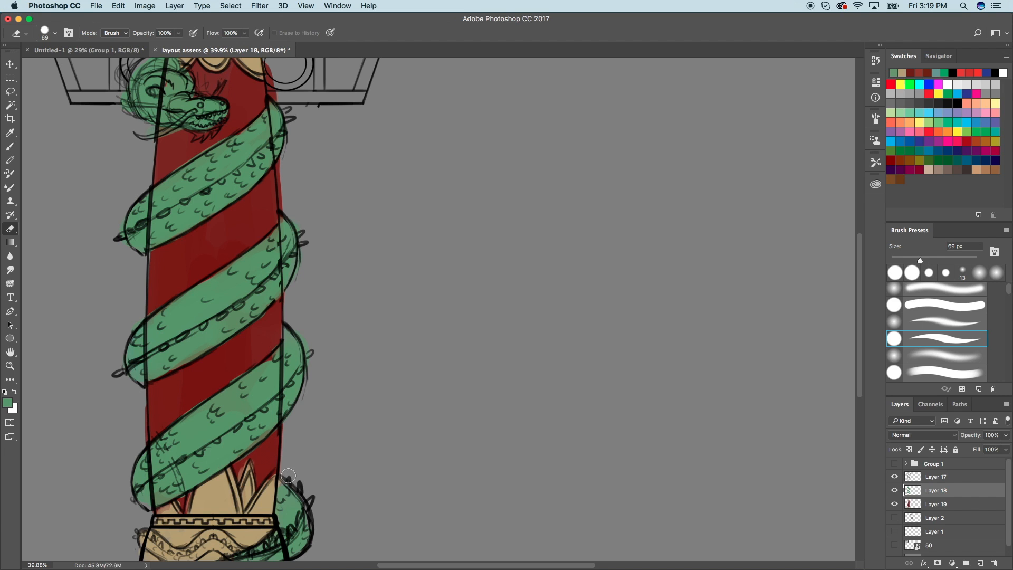
scroll(288, 476, up, 5)
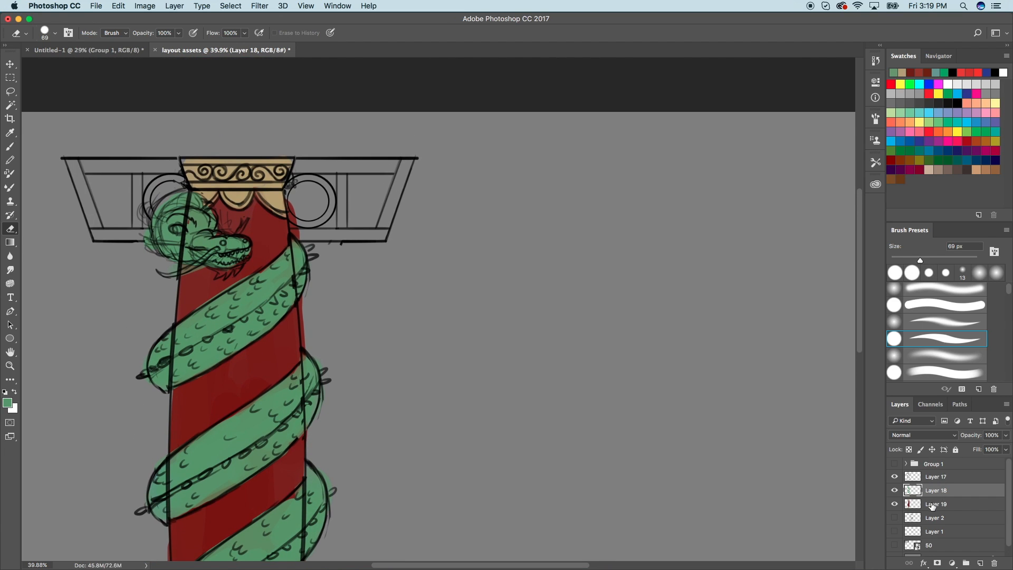
click(932, 506)
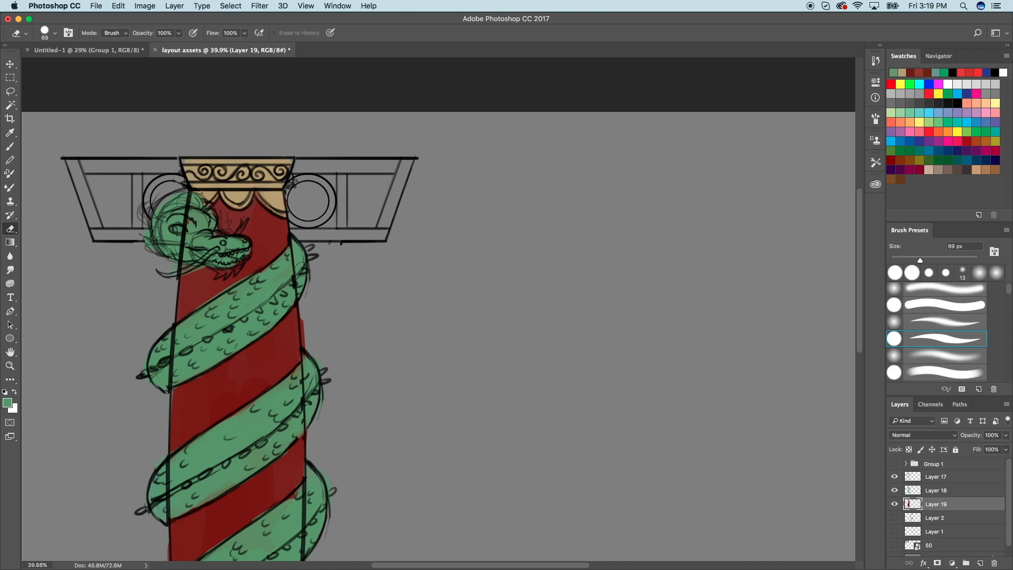
scroll(309, 406, down, 3)
scroll(309, 411, down, 5)
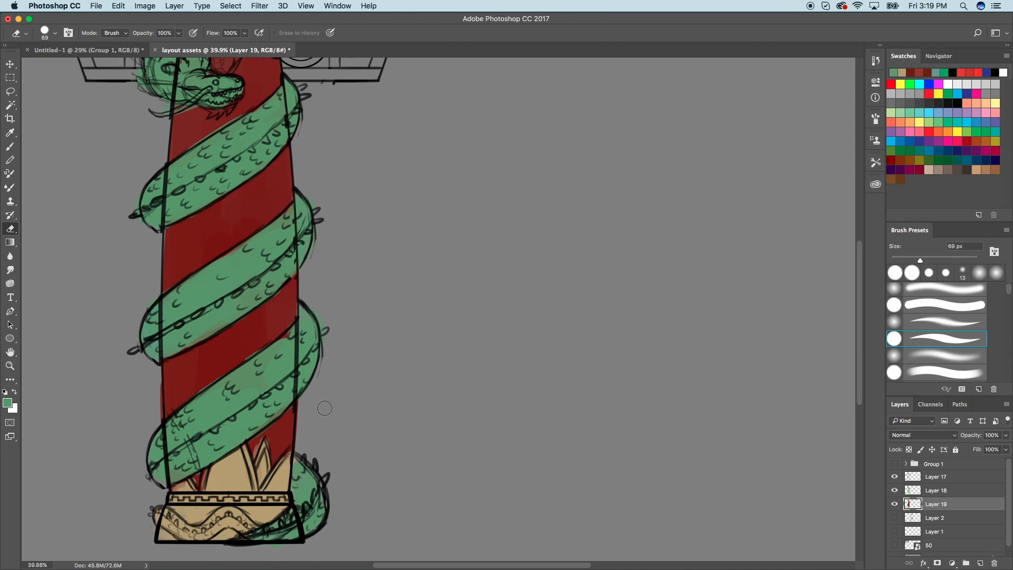
scroll(317, 407, down, 3)
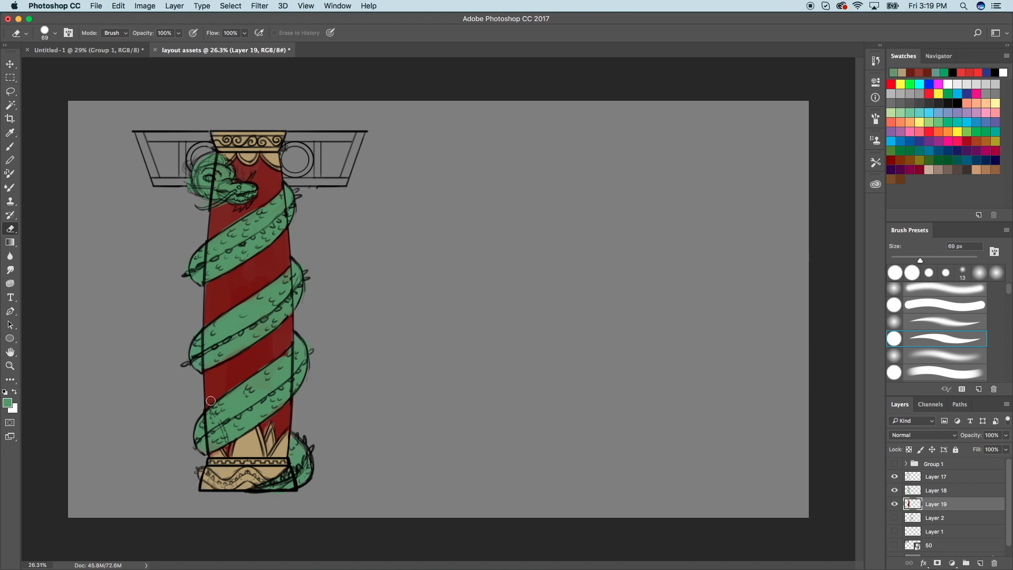
scroll(751, 455, down, 2)
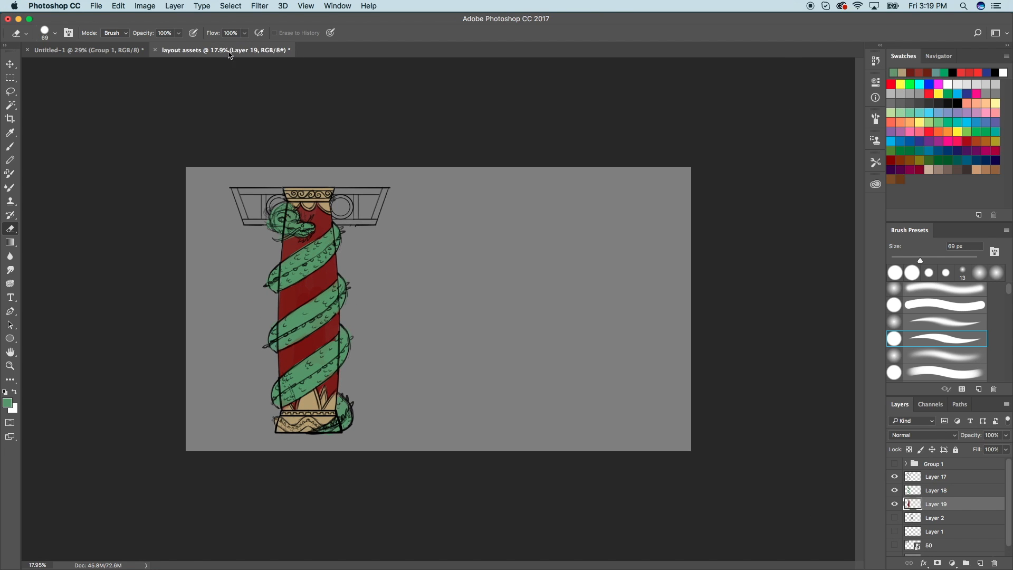
Sample a brighter gold from the golden dragon column on the Untitled-1 reference board and return to the layout assets document.
click(90, 50)
key(i)
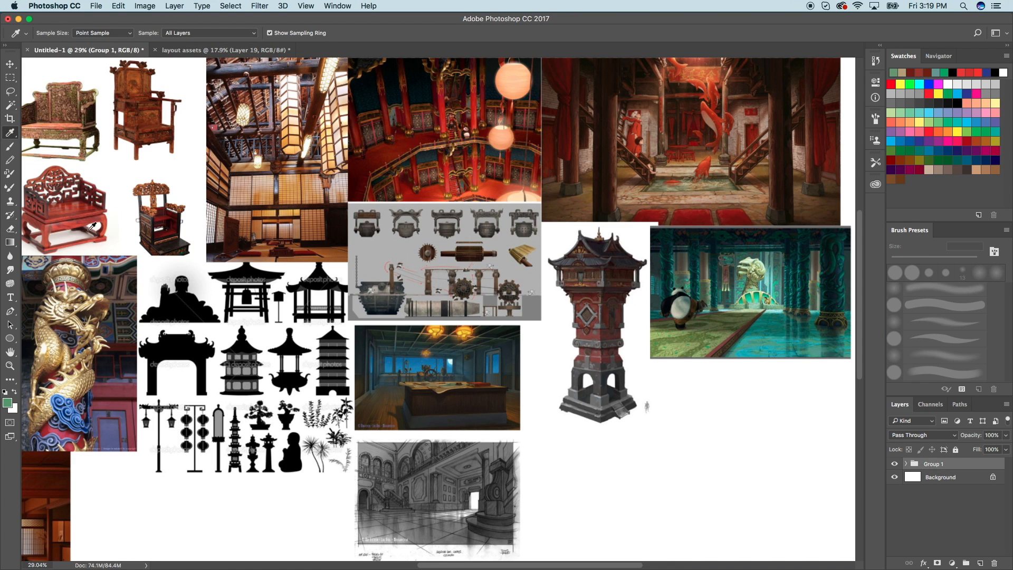
click(51, 350)
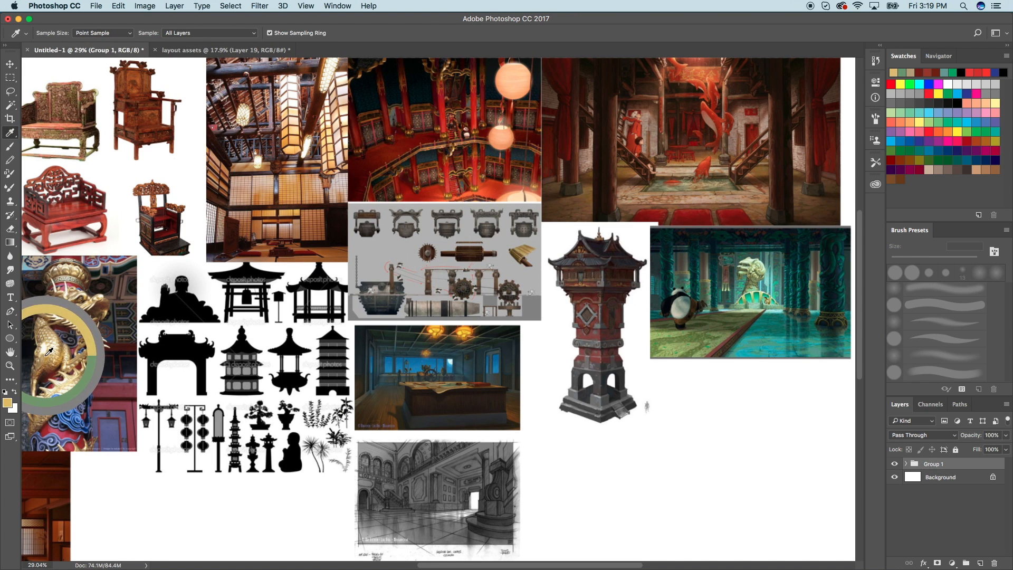
click(186, 50)
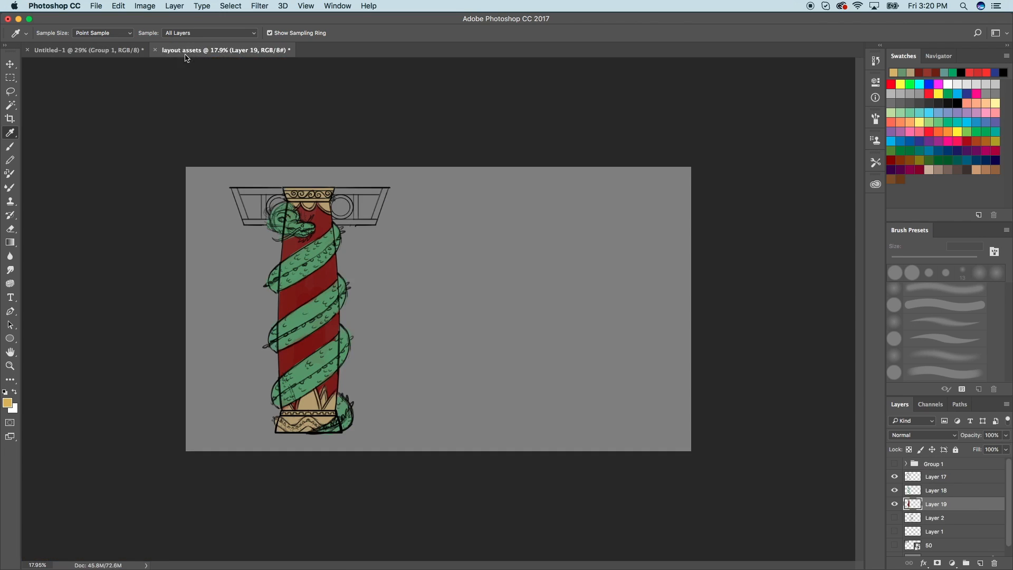
Repaint the column's base, leaf ornaments and capital in the brighter gold on Layer 19 with a 46 px brush.
click(13, 145)
scroll(284, 417, up, 4)
mouse_move(252, 440)
mouse_down()
mouse_move(238, 461)
mouse_move(248, 437)
mouse_move(265, 462)
mouse_move(257, 468)
mouse_move(249, 449)
mouse_up()
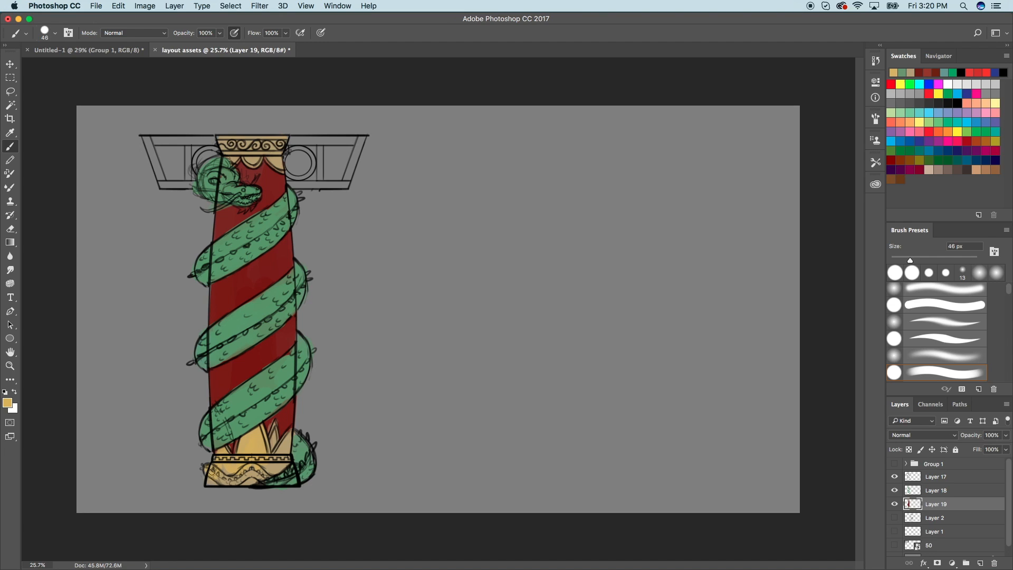
mouse_move(244, 480)
mouse_down()
mouse_move(238, 471)
mouse_move(223, 480)
mouse_up()
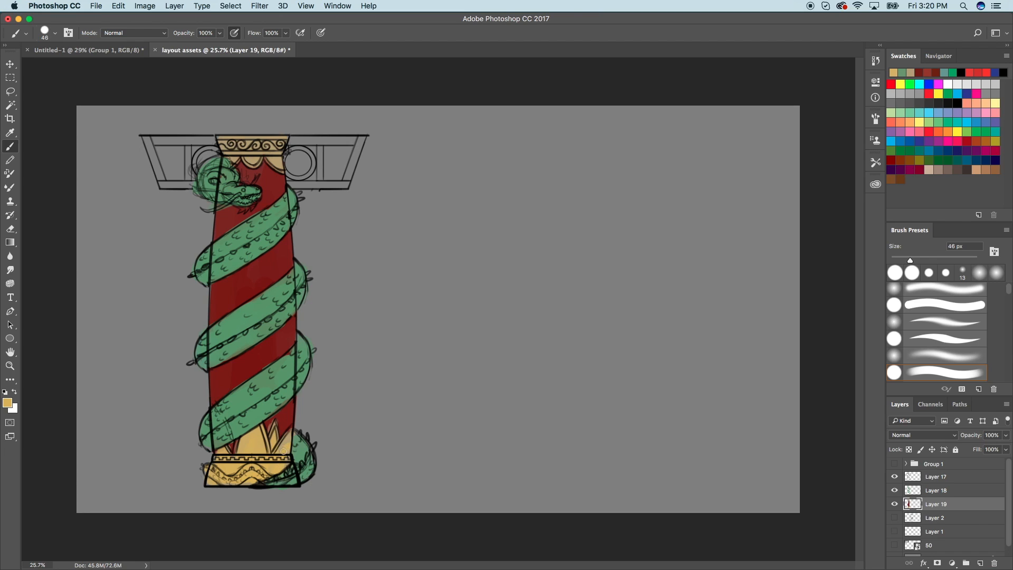
mouse_move(259, 158)
mouse_down()
mouse_move(225, 142)
mouse_move(232, 150)
mouse_move(266, 140)
mouse_move(249, 151)
mouse_move(219, 139)
mouse_move(256, 139)
mouse_move(270, 159)
mouse_up()
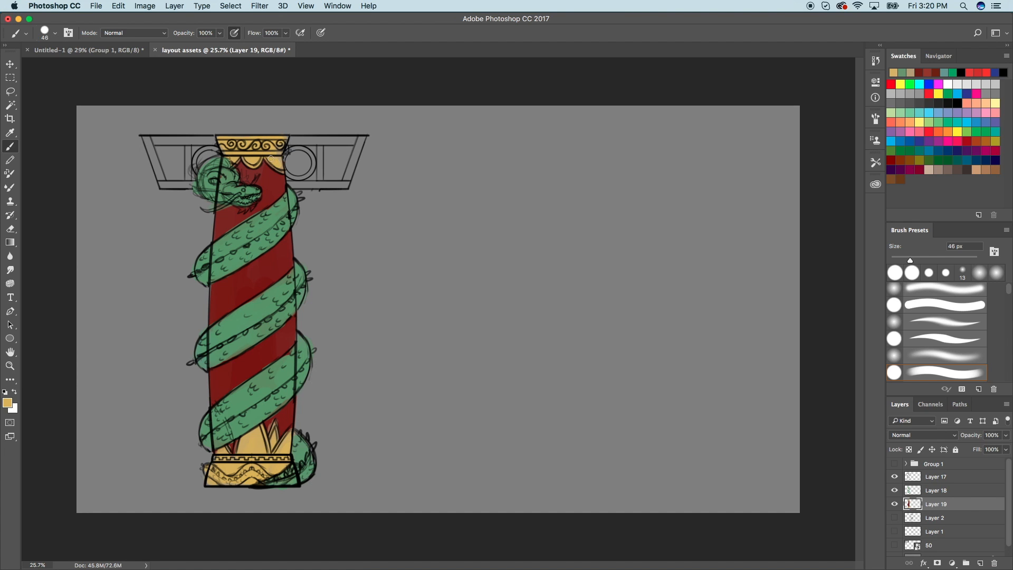
Compare the coloured column with the images on the Untitled-1 reference board.
scroll(553, 229, down, 5)
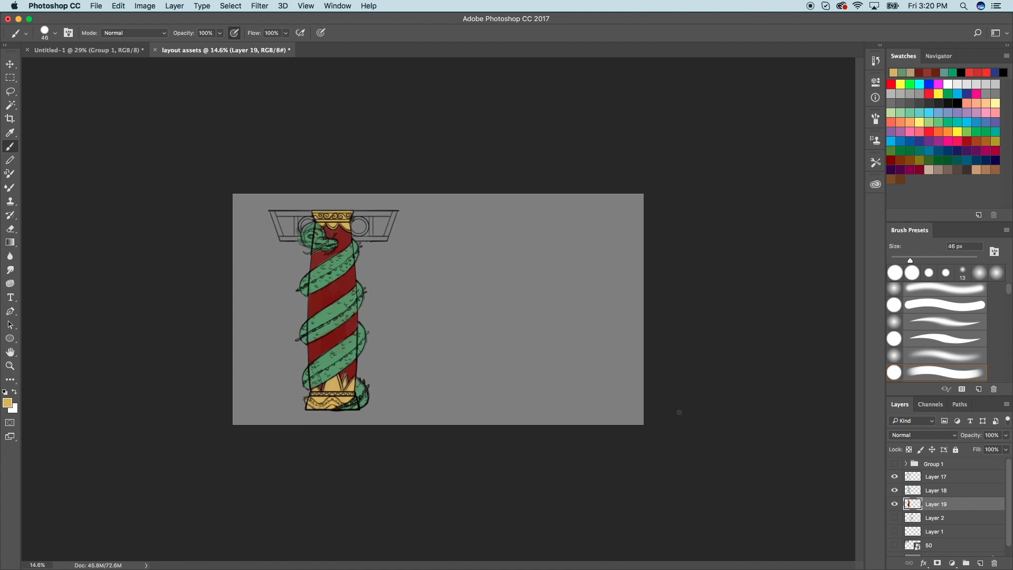
key(super+0)
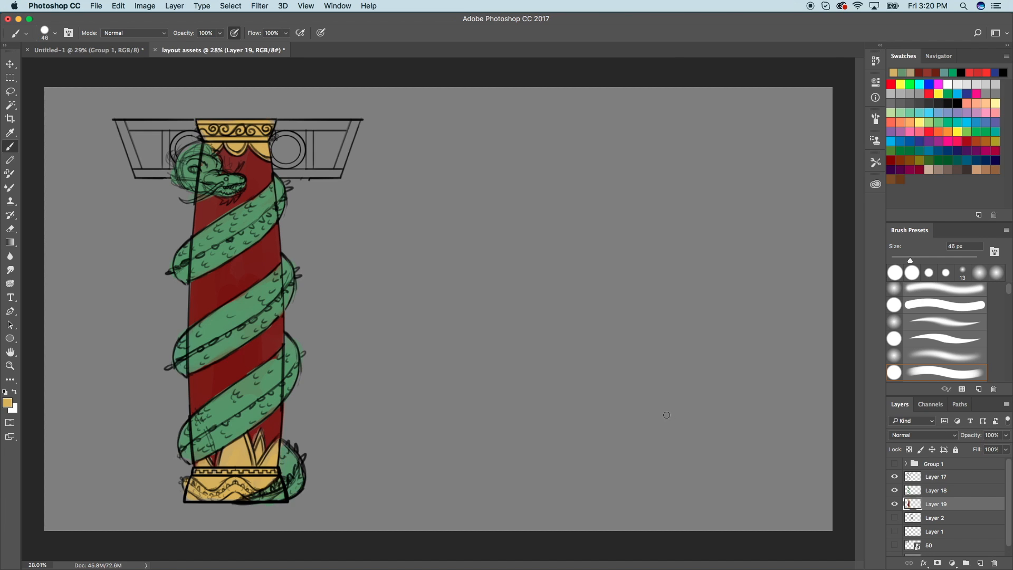
scroll(666, 415, up, 3)
key(ctrl+Tab)
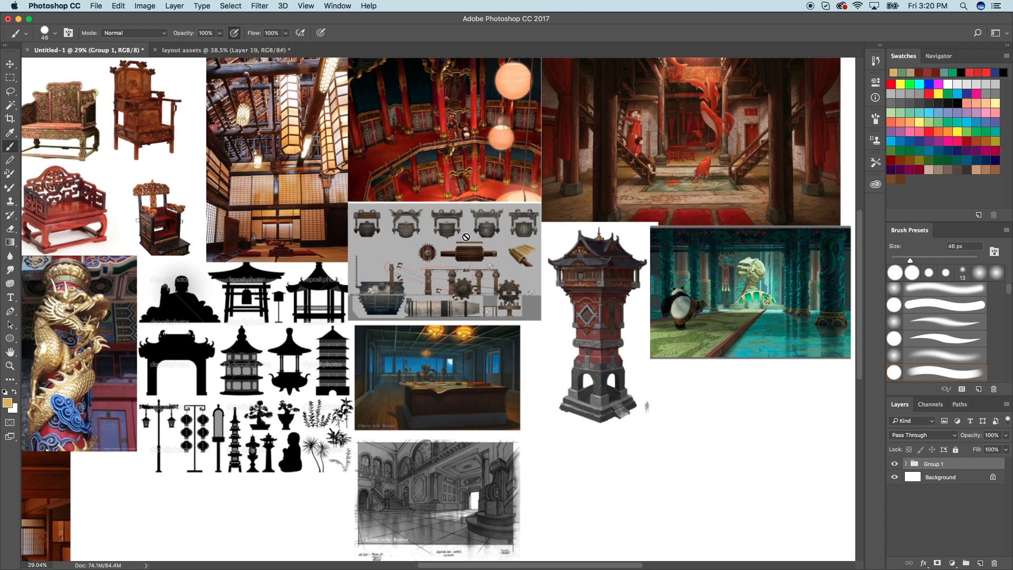
click(195, 50)
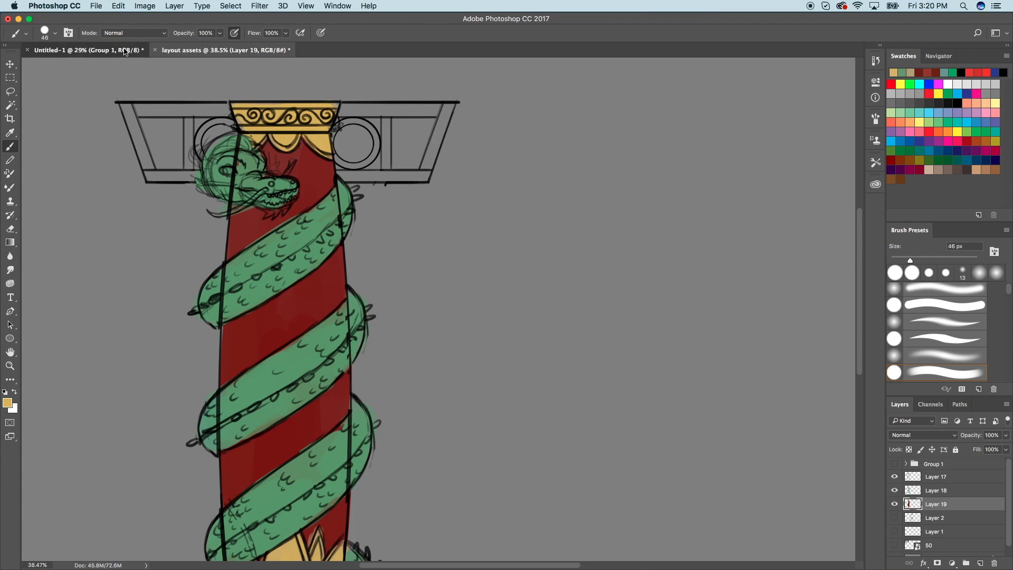
click(125, 51)
key(ctrl+Tab)
Paint the right bracket's lower rail, slanted end and upper rail gold with the 46 px brush.
scroll(396, 200, up, 2)
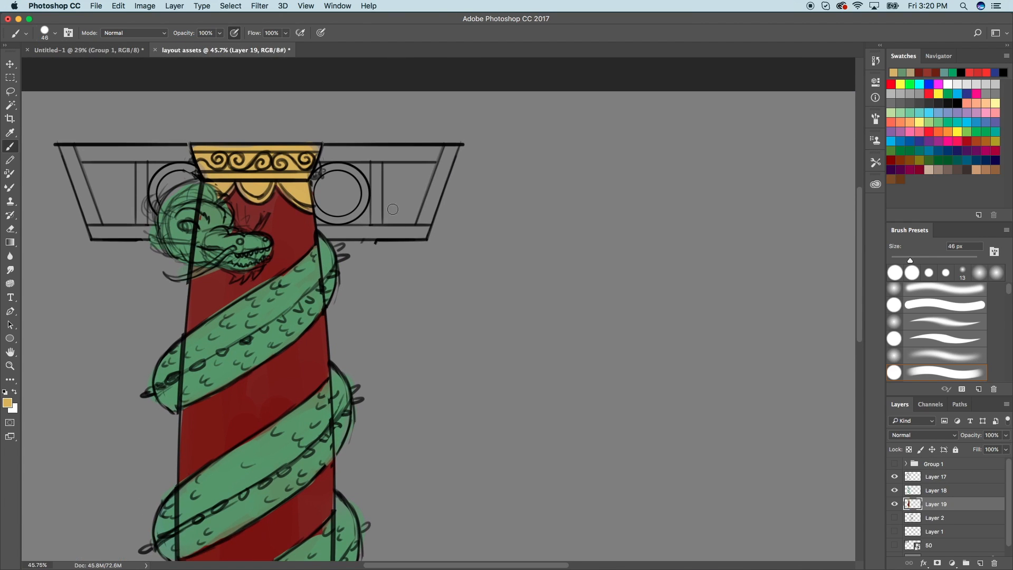
scroll(393, 205, up, 3)
mouse_move(287, 203)
mouse_down()
mouse_move(415, 204)
mouse_move(406, 204)
mouse_up()
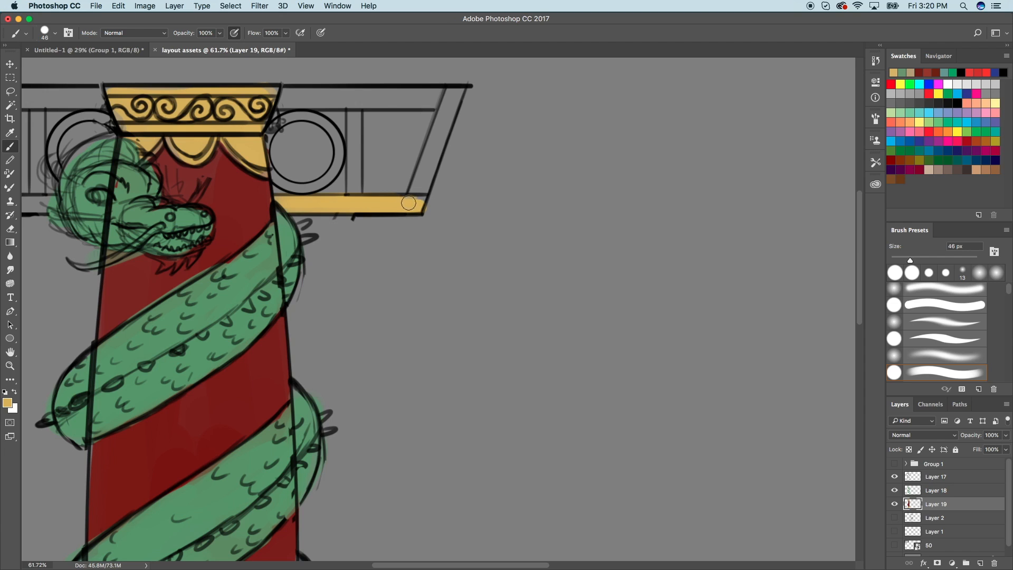
drag(431, 159, 456, 96)
mouse_move(416, 193)
mouse_down()
mouse_move(457, 90)
mouse_move(417, 199)
mouse_move(451, 95)
mouse_move(449, 104)
mouse_move(266, 99)
mouse_move(453, 93)
mouse_move(255, 105)
mouse_up()
drag(446, 103, 285, 103)
Paint the left bracket's upper rail, slanted end and lower rail gold to match the right bracket.
scroll(391, 101, down, 5)
scroll(391, 102, left, 3)
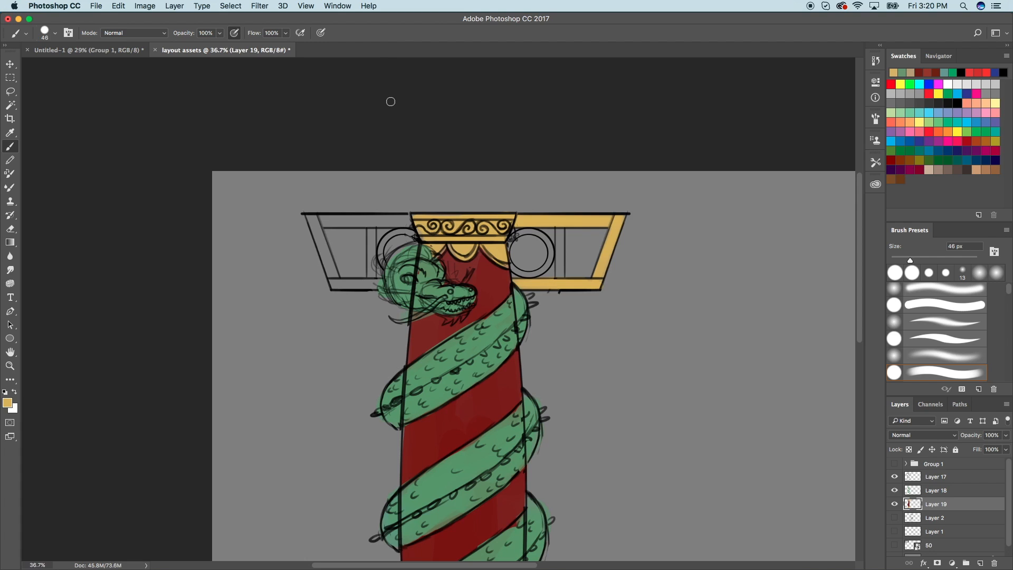
scroll(391, 101, up, 3)
drag(408, 185, 274, 181)
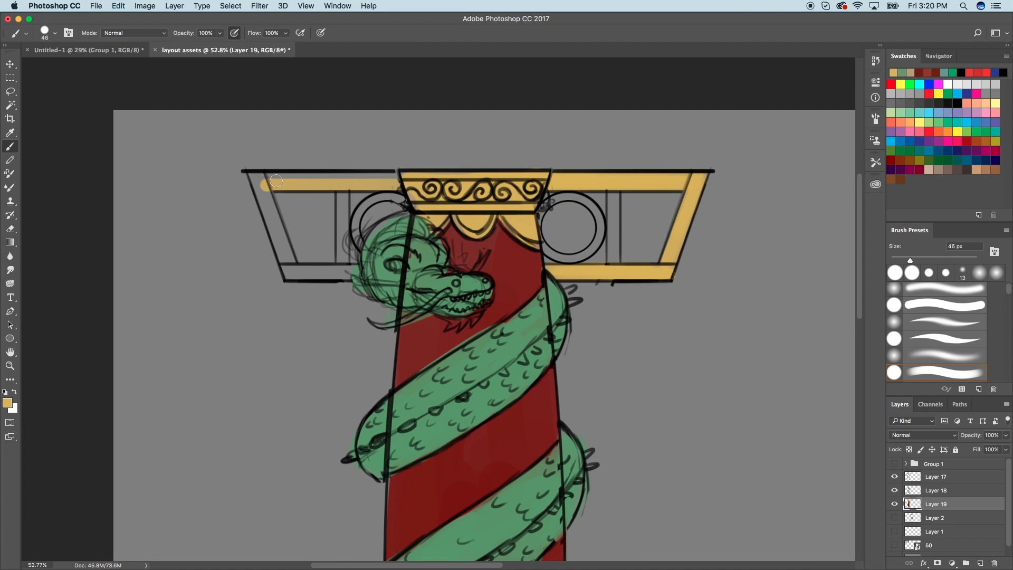
mouse_move(410, 180)
mouse_down()
mouse_move(272, 183)
mouse_move(260, 178)
mouse_move(416, 185)
mouse_move(246, 168)
mouse_move(263, 185)
mouse_move(287, 261)
mouse_move(257, 179)
mouse_move(283, 245)
mouse_move(268, 208)
mouse_up()
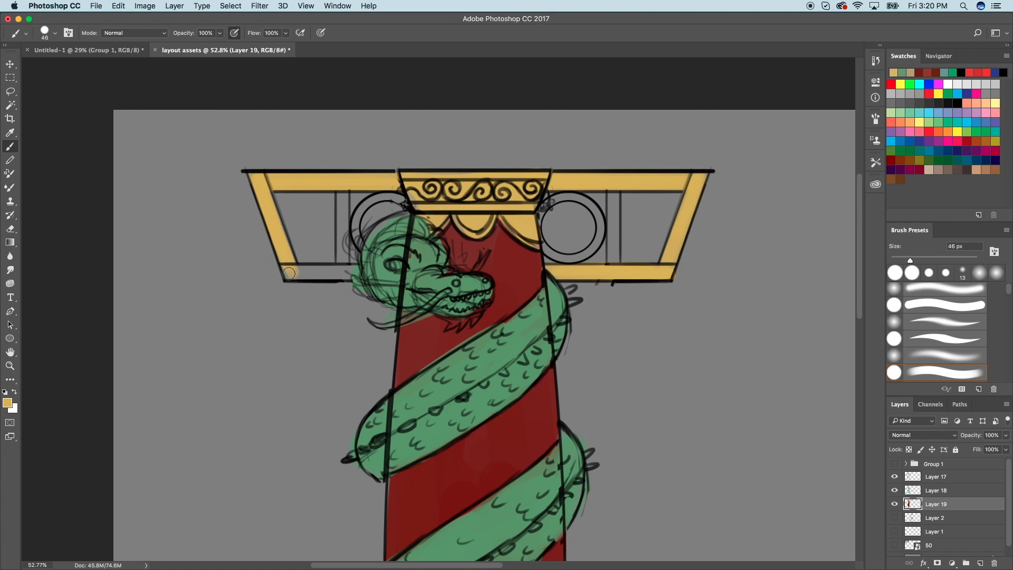
drag(288, 272, 355, 270)
Paint the vertical bars and circular rings inside both brackets gold, keeping the ring centres clear.
mouse_move(346, 194)
mouse_down()
mouse_move(343, 281)
mouse_move(339, 256)
mouse_up()
key(super+z)
mouse_move(345, 192)
mouse_down()
mouse_move(345, 257)
mouse_move(362, 247)
mouse_move(379, 201)
mouse_move(406, 205)
mouse_move(359, 230)
mouse_up()
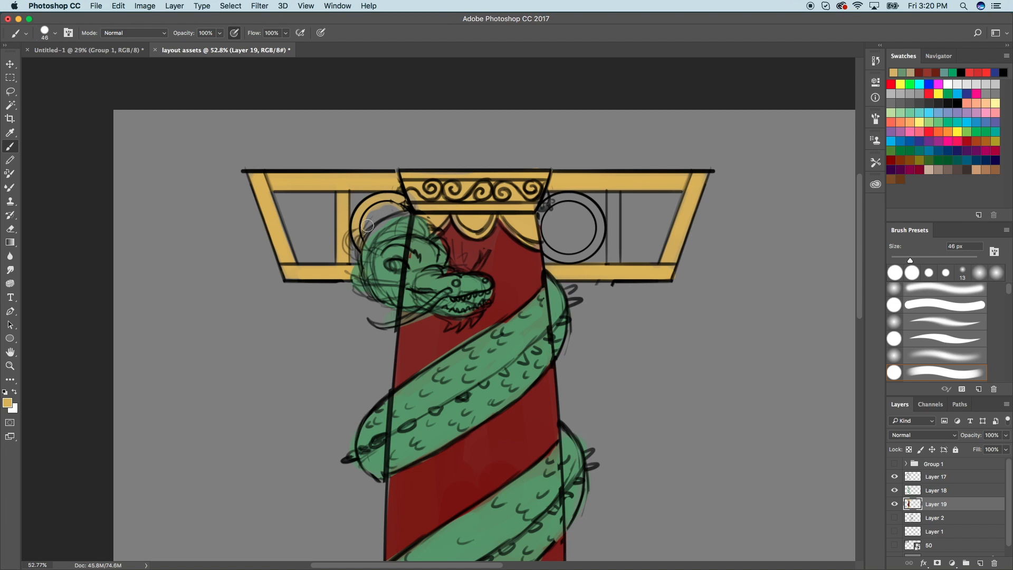
mouse_move(540, 241)
mouse_down()
mouse_move(561, 200)
mouse_move(593, 201)
mouse_move(589, 249)
mouse_move(556, 253)
mouse_move(542, 224)
mouse_move(566, 258)
mouse_move(581, 254)
mouse_move(602, 226)
mouse_move(596, 209)
mouse_move(562, 196)
mouse_move(632, 212)
mouse_move(617, 206)
mouse_move(614, 188)
mouse_move(613, 257)
mouse_up()
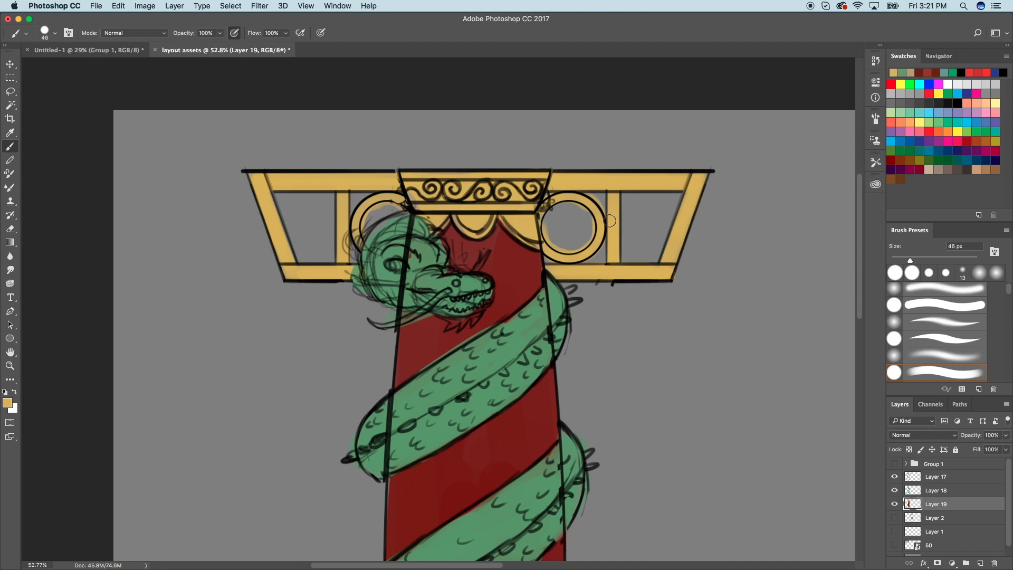
drag(552, 223, 551, 235)
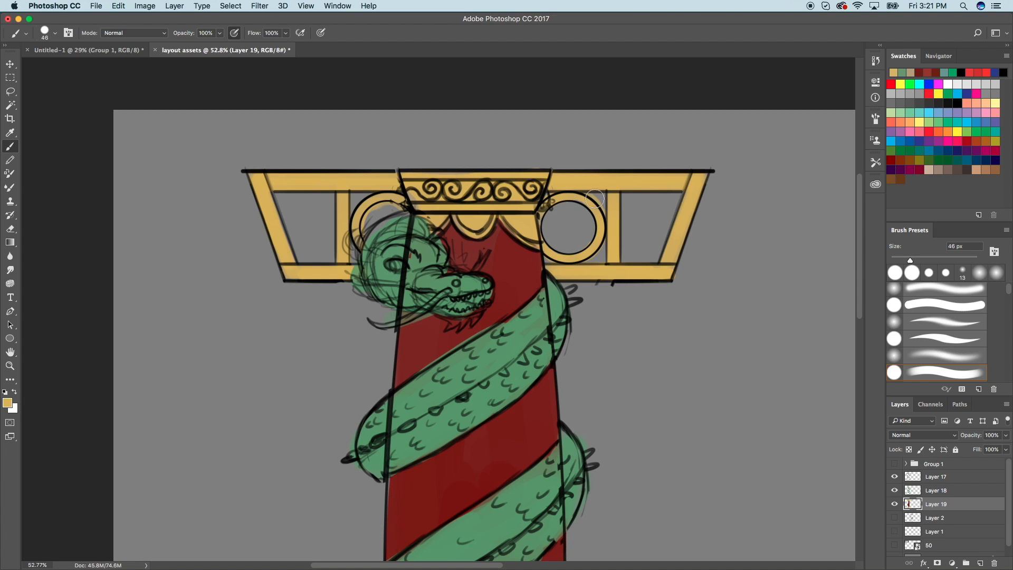
Sample the blue at the foot of the golden dragon column on the Untitled-1 board and return to layout assets.
scroll(604, 203, down, 5)
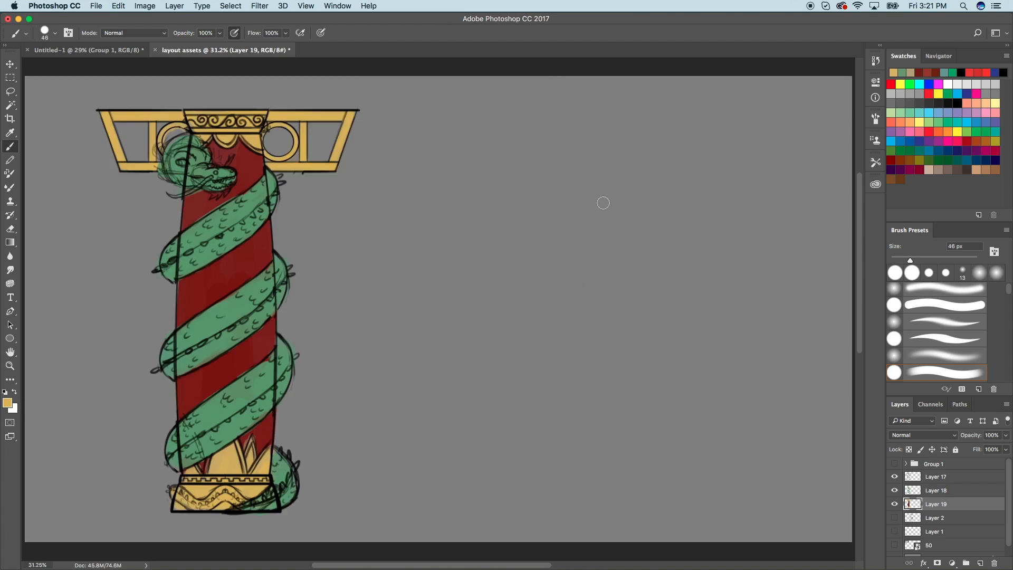
scroll(603, 203, up, 2)
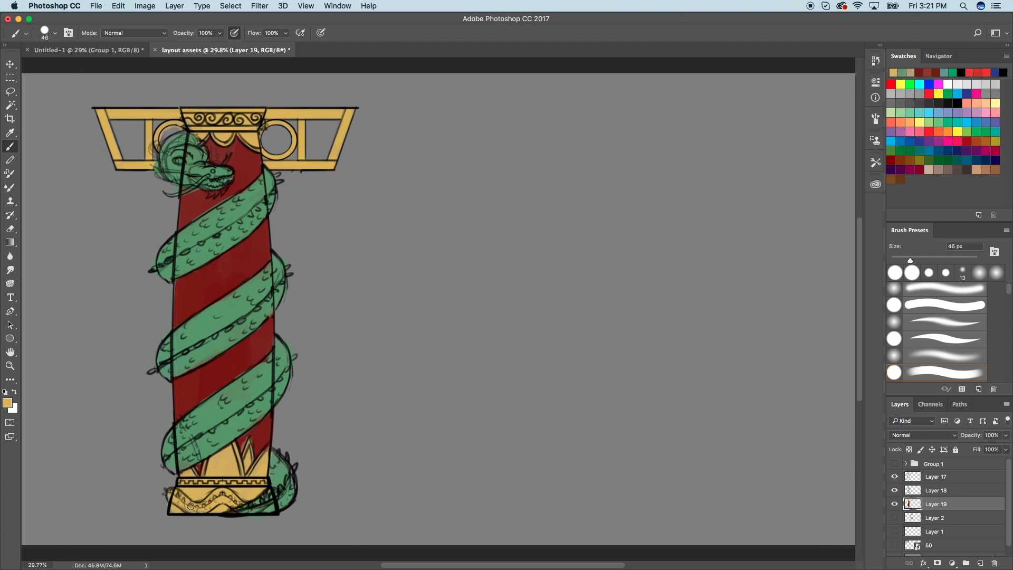
click(121, 50)
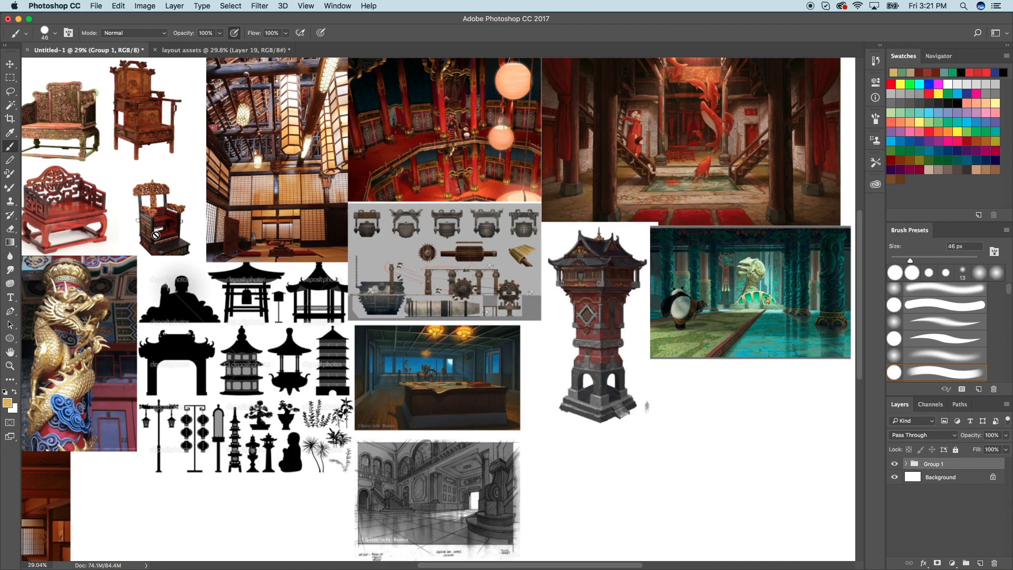
scroll(416, 291, left, 2)
key(i)
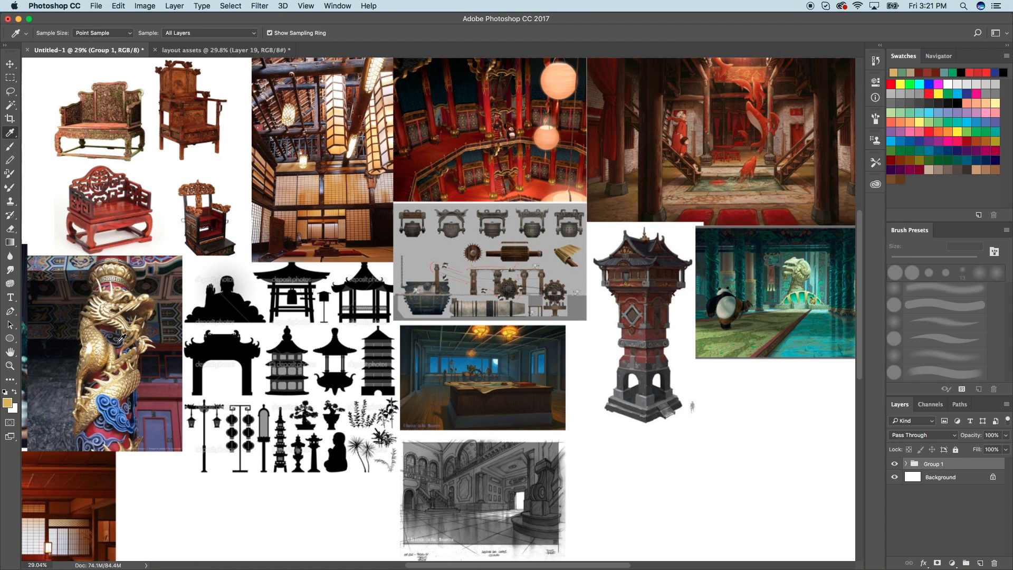
click(114, 407)
click(242, 51)
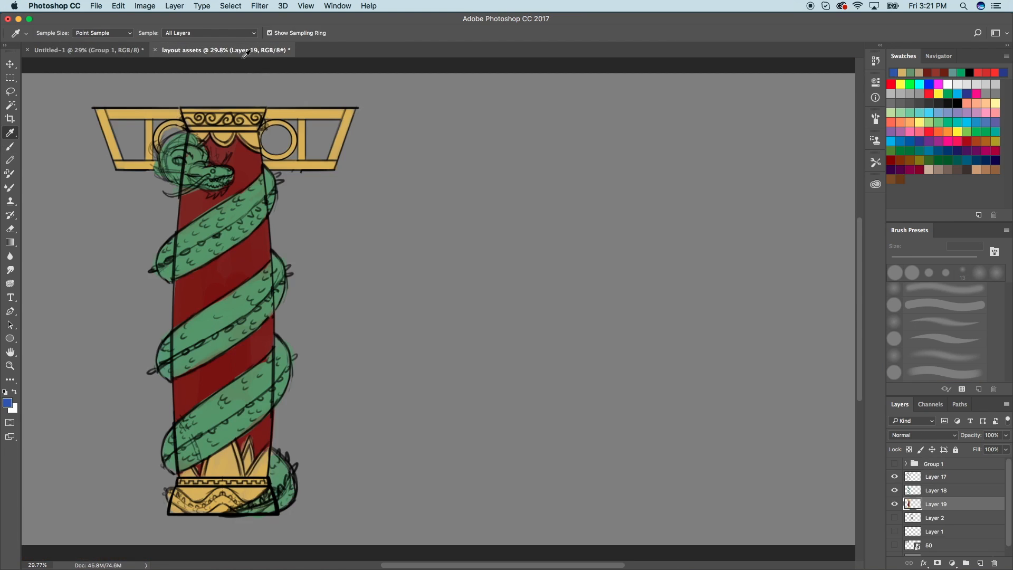
Paint the background of the capital's scroll band blue, starting with a 19 px brush and filling with a 47 px brush.
click(11, 147)
scroll(425, 285, up, 4)
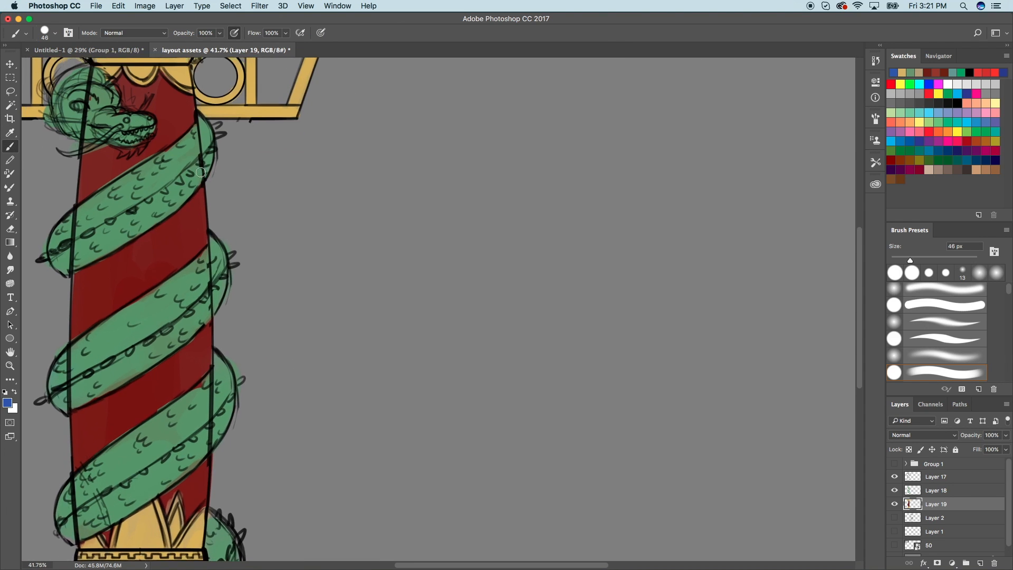
scroll(238, 255, up, 5)
scroll(238, 255, left, 5)
drag(910, 260, 899, 260)
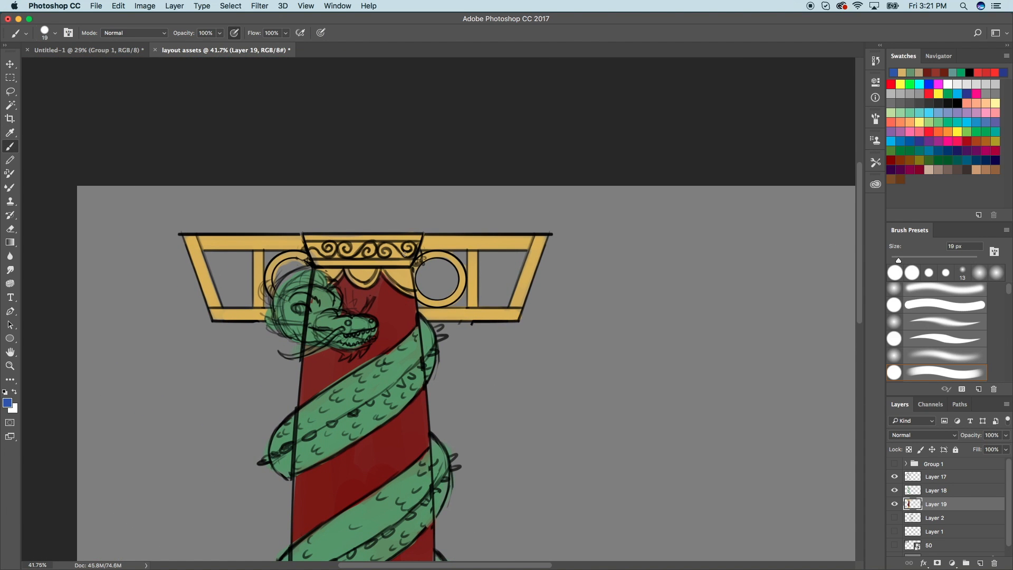
scroll(405, 254, up, 5)
drag(404, 249, 269, 251)
drag(916, 257, 911, 260)
mouse_move(429, 236)
mouse_down()
mouse_move(261, 232)
mouse_move(270, 240)
mouse_up()
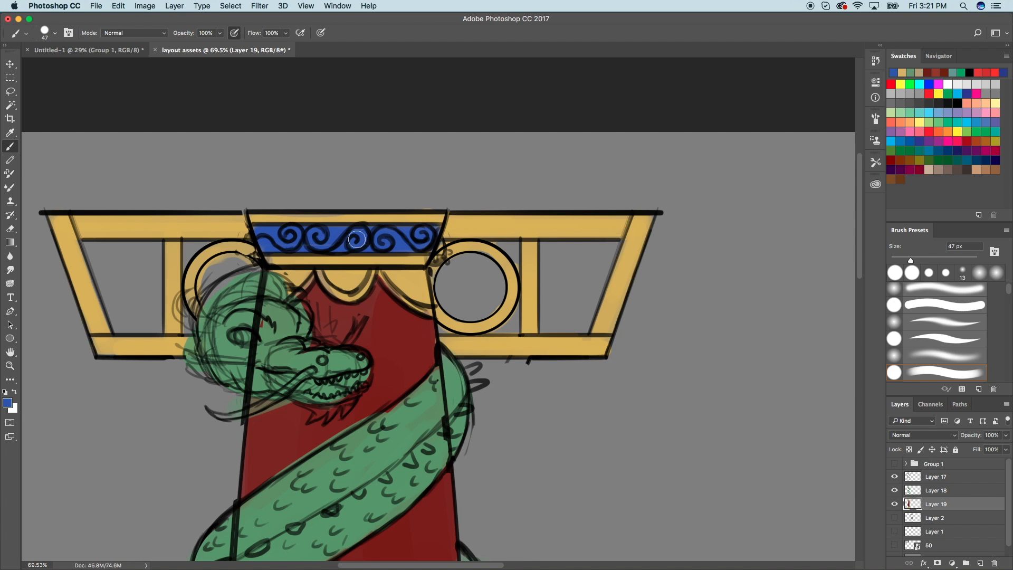
scroll(387, 241, down, 8)
scroll(648, 355, up, 2)
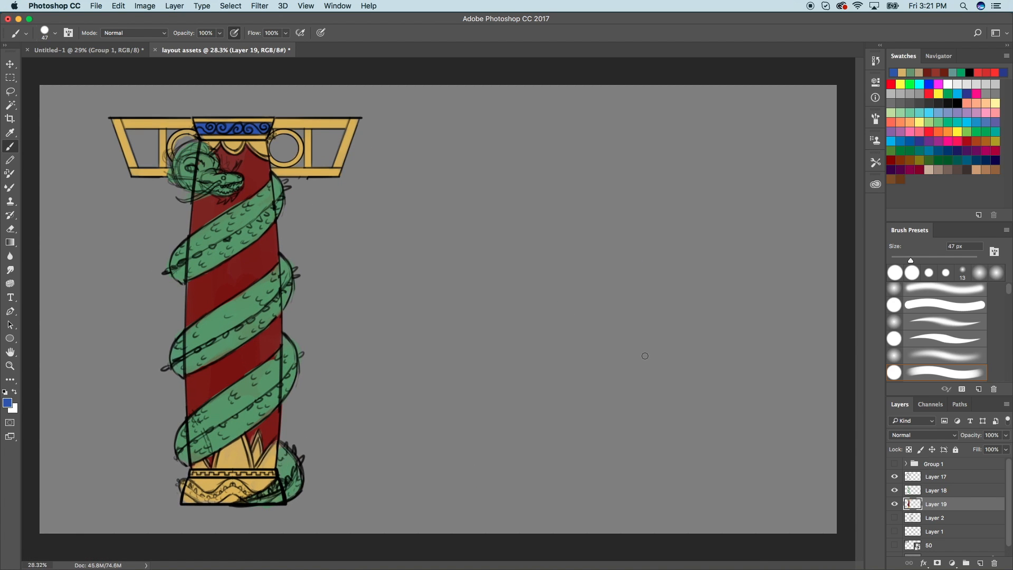
scroll(612, 376, up, 6)
scroll(614, 375, down, 4)
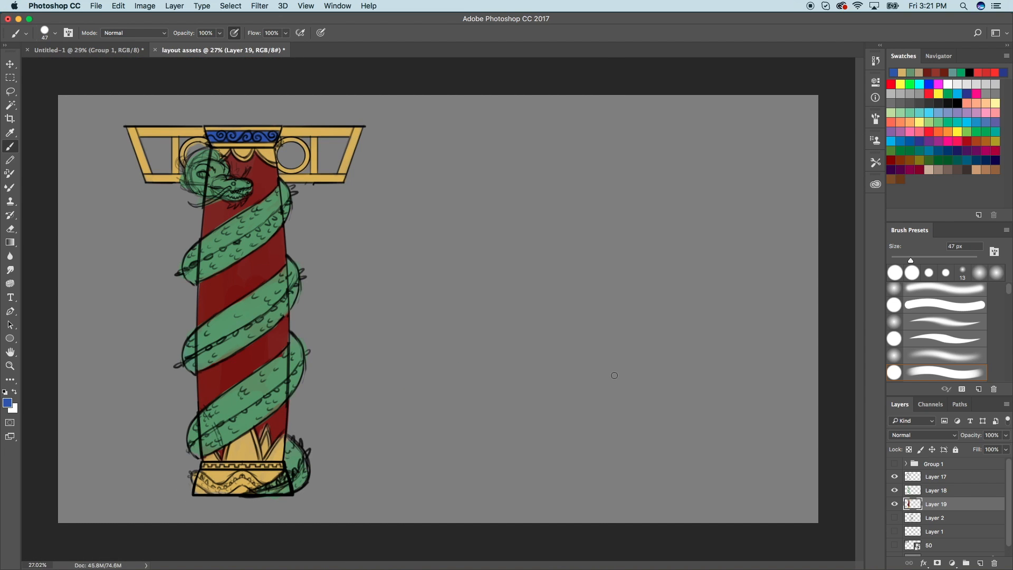
Look over the Untitled-1 reference board for a colour to use on the column's base, and return to layout assets.
scroll(272, 447, up, 5)
scroll(276, 444, down, 3)
scroll(272, 445, up, 3)
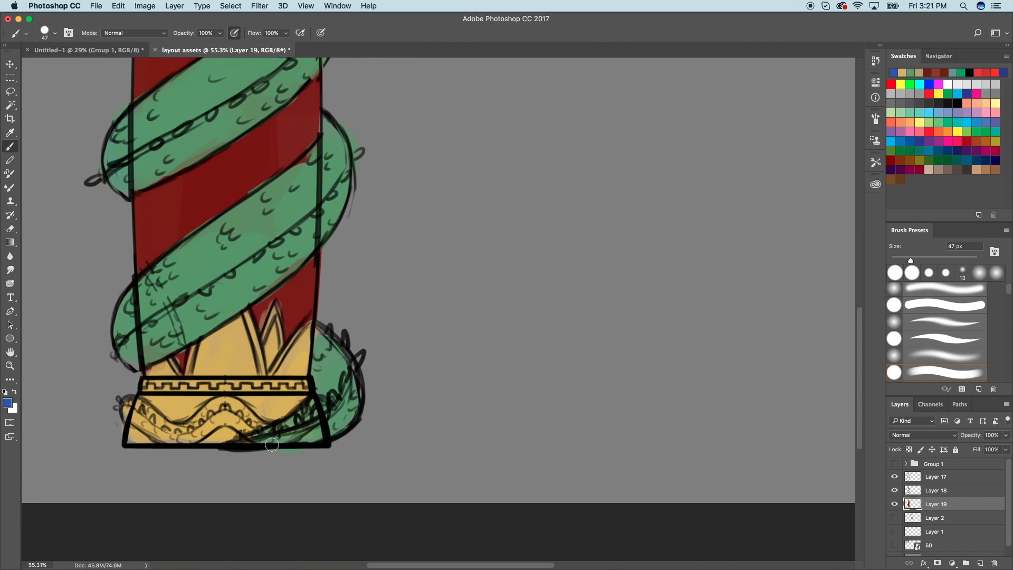
click(115, 51)
click(10, 133)
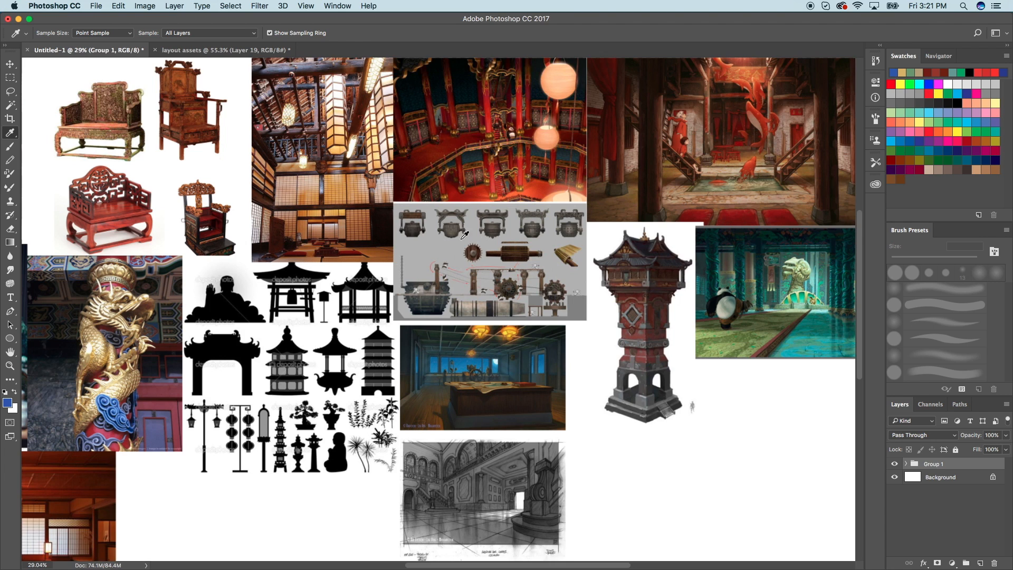
scroll(451, 268, down, 3)
scroll(451, 268, left, 5)
scroll(454, 269, right, 8)
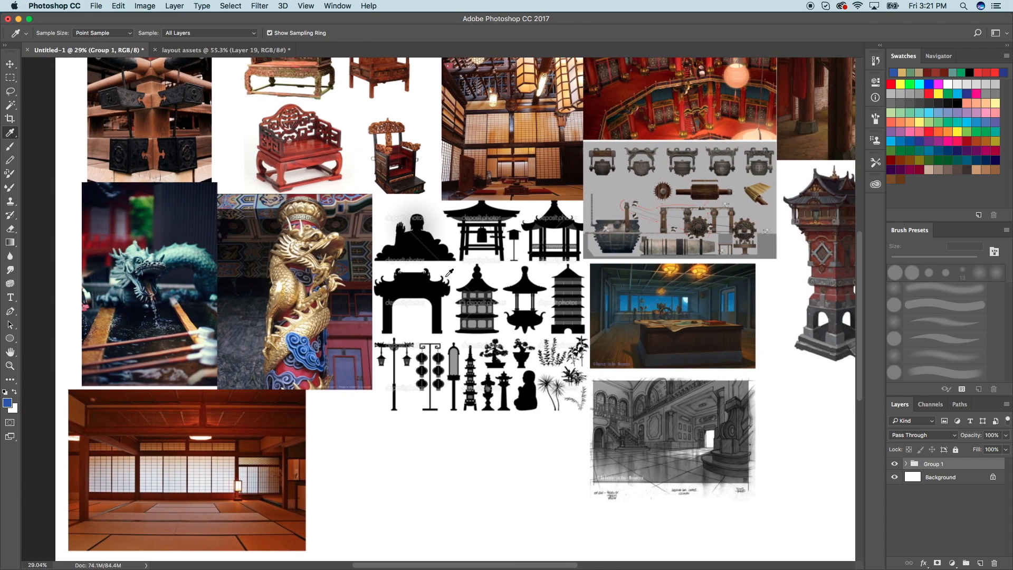
scroll(459, 271, left, 10)
scroll(467, 280, right, 6)
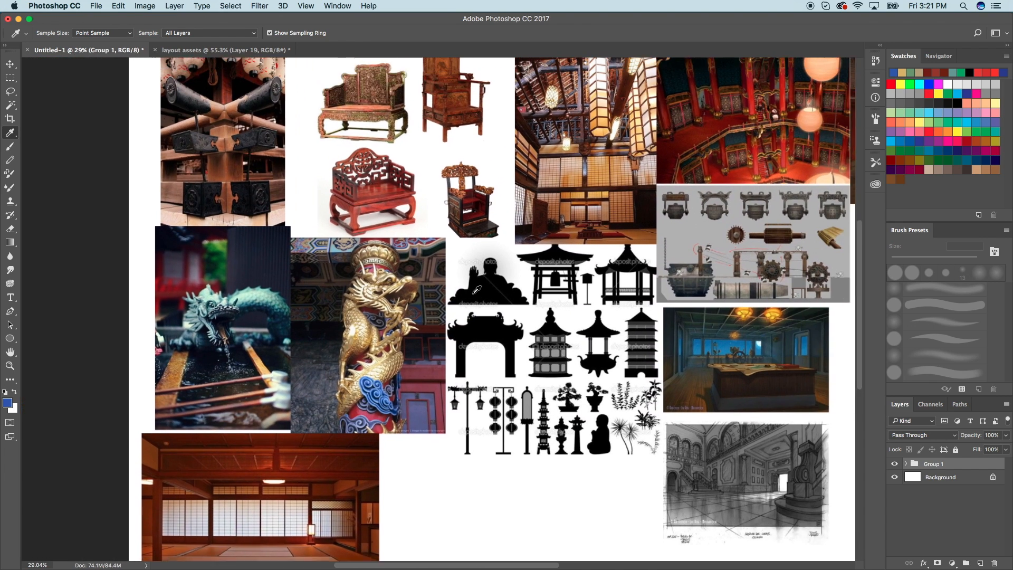
scroll(475, 290, up, 2)
scroll(476, 290, right, 10)
scroll(478, 288, up, 2)
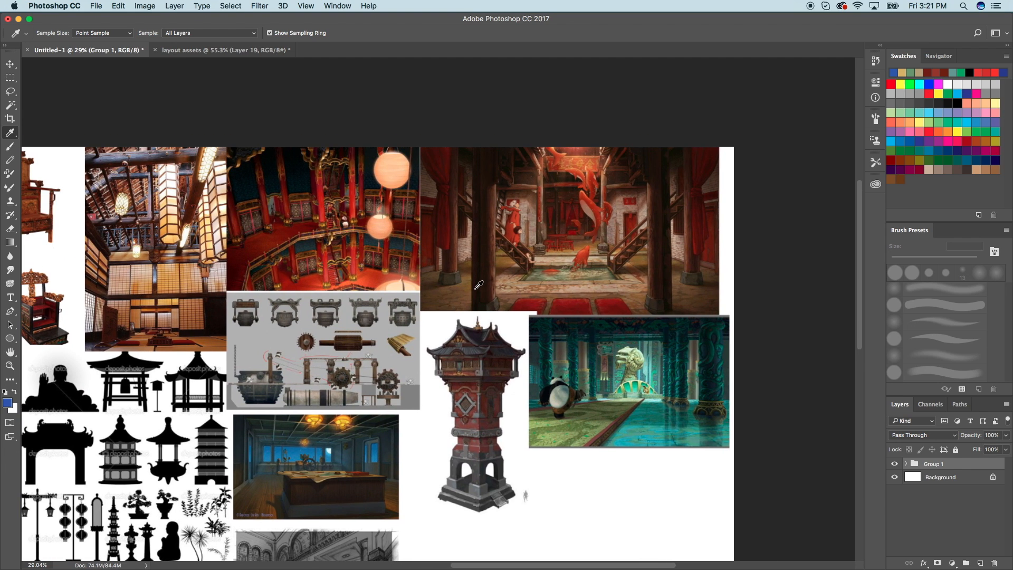
click(228, 50)
scroll(442, 174, down, 5)
scroll(416, 280, up, 5)
scroll(413, 302, up, 2)
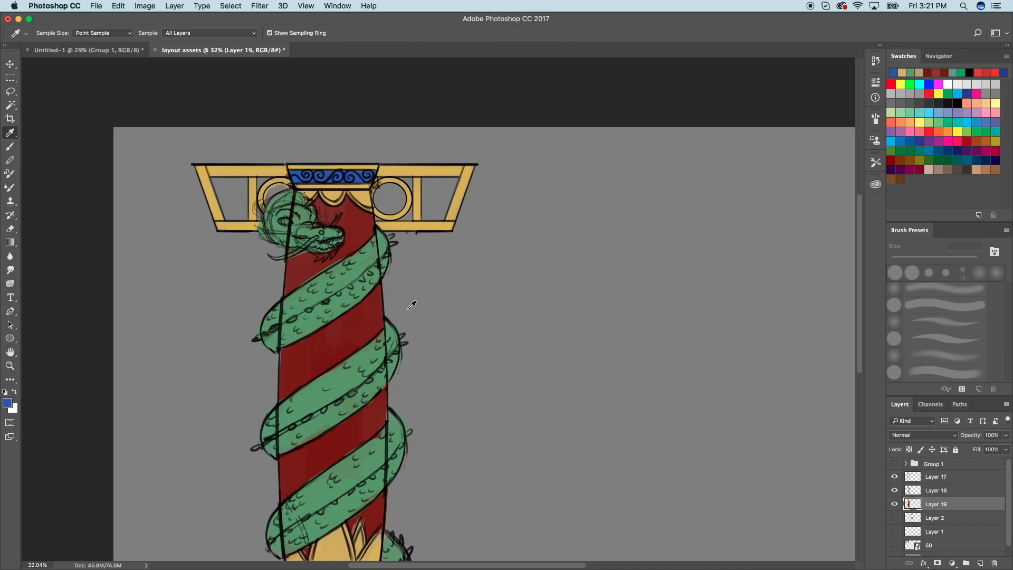
scroll(412, 301, down, 3)
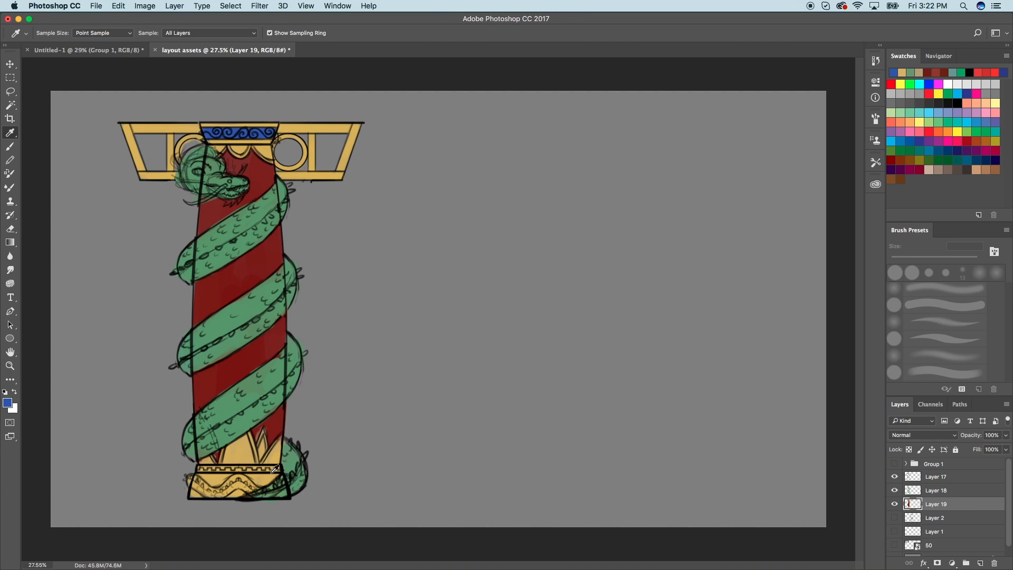
Paint the key-pattern band above the column's base blue with the 47 px brush.
click(10, 146)
scroll(423, 309, up, 2)
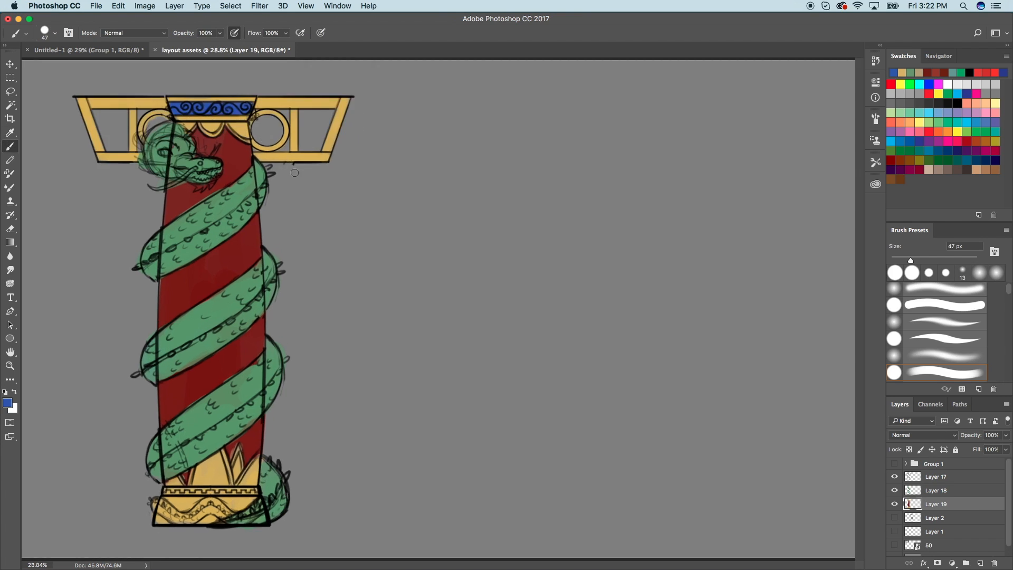
scroll(281, 423, down, 4)
scroll(281, 423, up, 3)
mouse_move(302, 414)
mouse_down()
mouse_move(146, 412)
mouse_move(304, 412)
mouse_up()
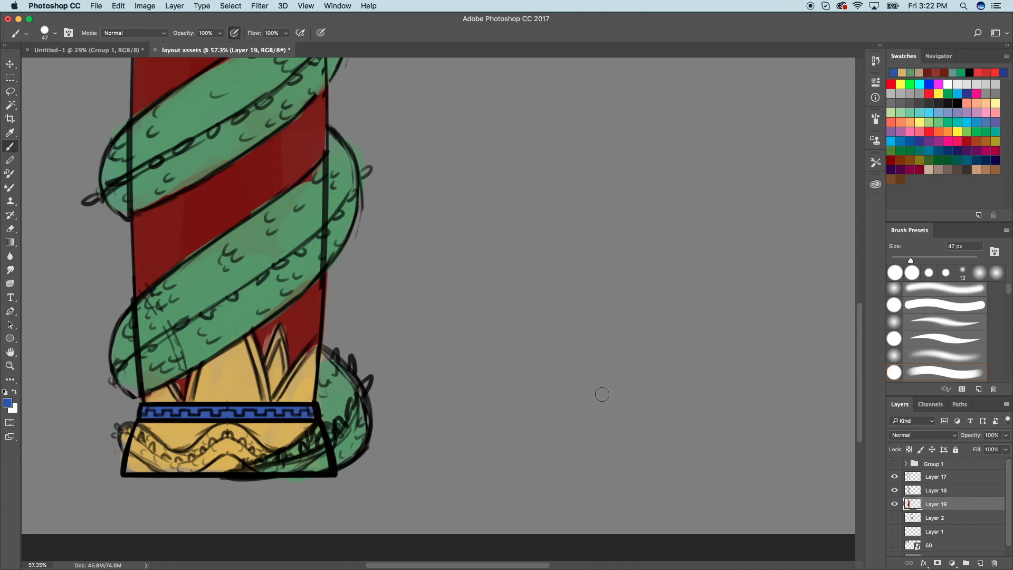
scroll(607, 409, down, 5)
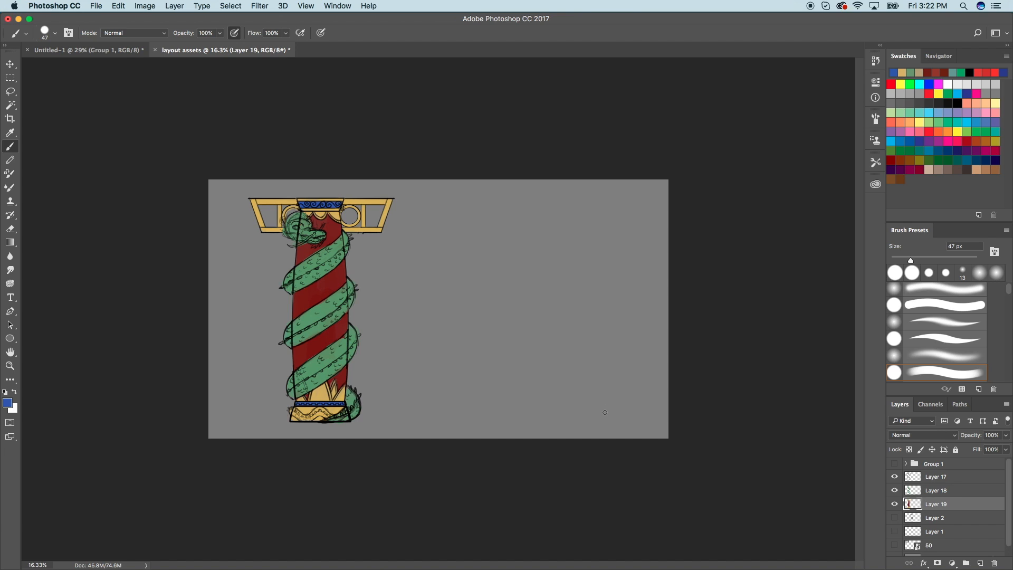
Toggle the visibility of Layer 19 and Layer 18 to check their contents, and add a new layer above Layer 18.
click(895, 505)
click(895, 505)
click(895, 490)
click(895, 490)
click(945, 490)
click(980, 563)
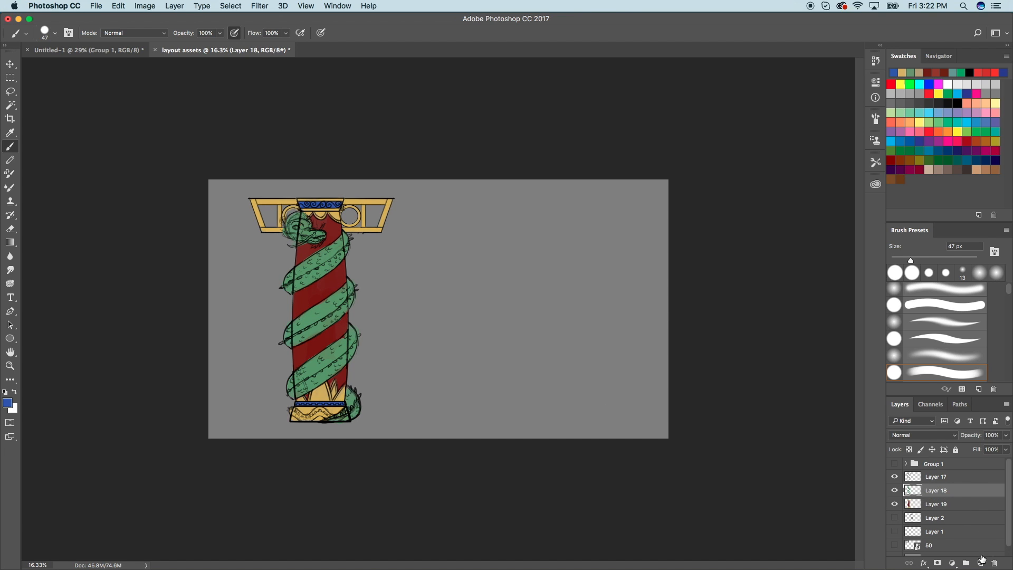
scroll(350, 160, up, 3)
Sample the near-white highlight on the golden dragon column of the Untitled-1 board and return to layout assets with the Brush tool.
click(125, 51)
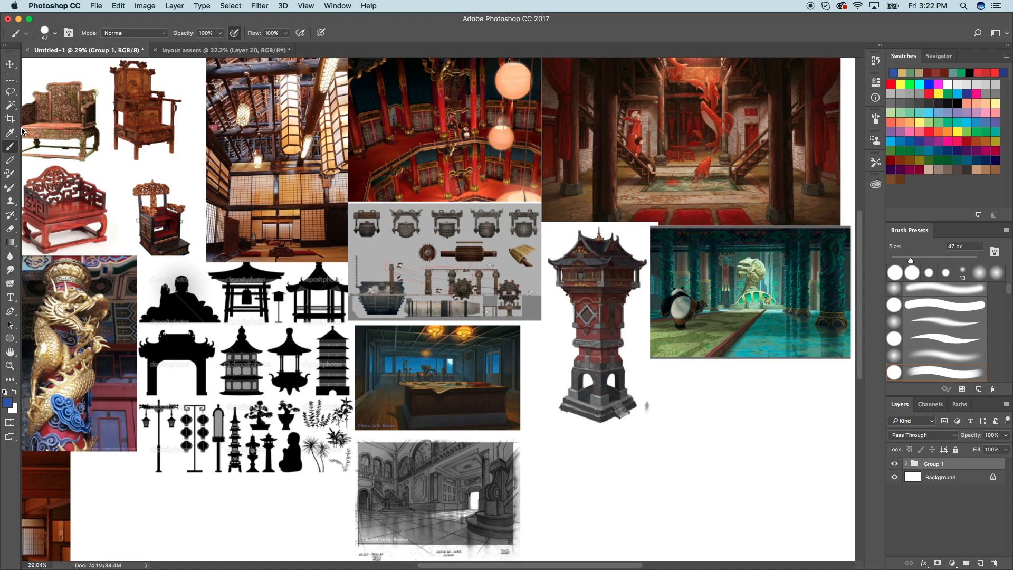
key(i)
scroll(151, 379, left, 5)
scroll(154, 374, up, 3)
click(40, 381)
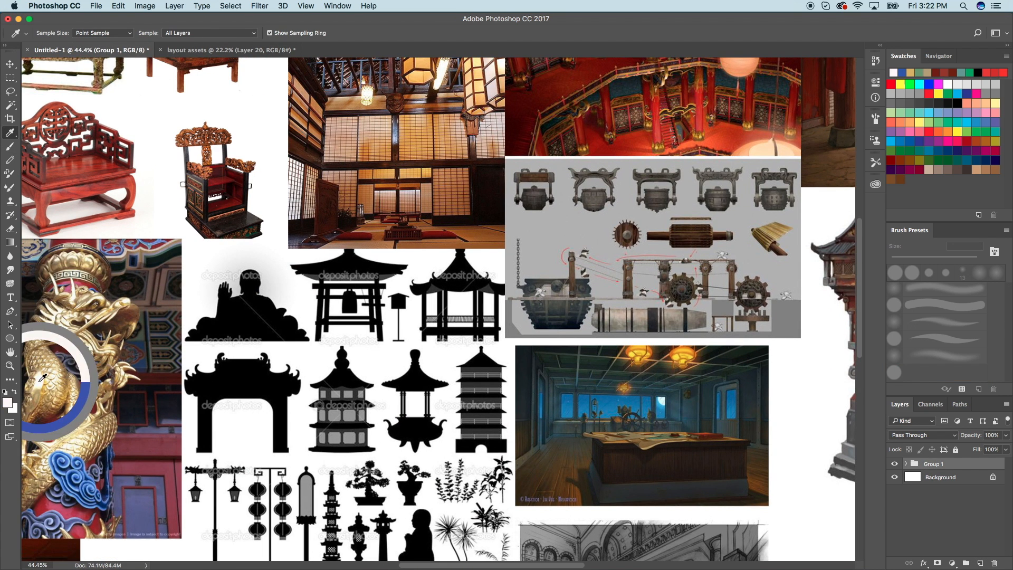
click(216, 50)
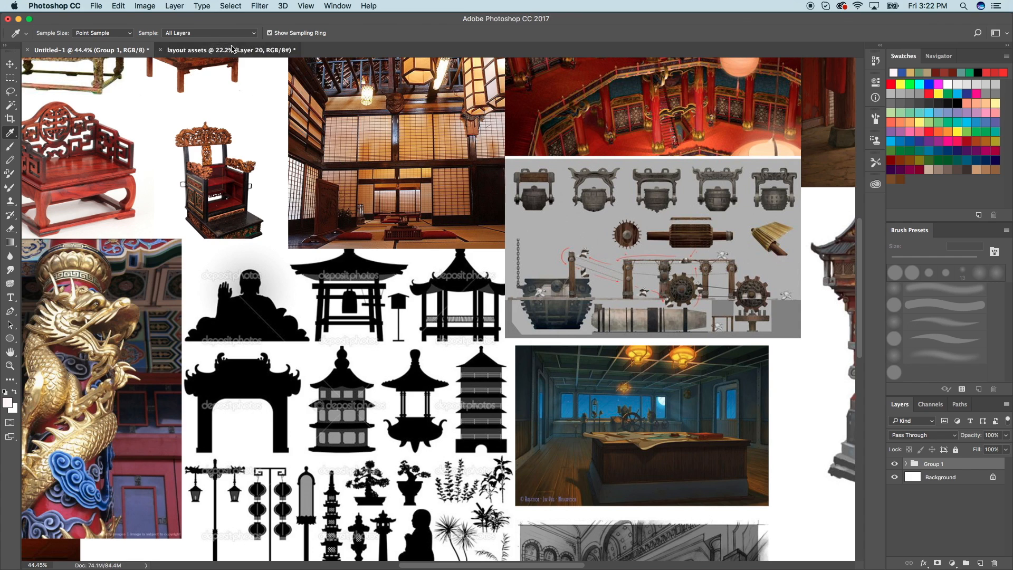
click(10, 146)
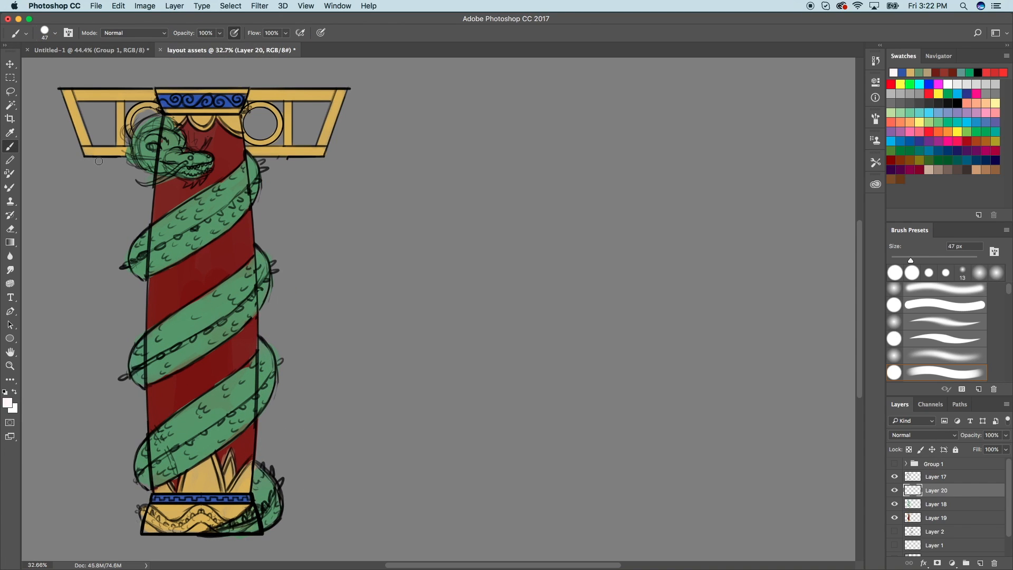
Paint near-white highlights on the gold base, its petals and the brackets with a 29 px brush.
drag(905, 259, 903, 259)
scroll(228, 454, up, 1)
key(super+z)
drag(205, 474, 207, 511)
key(super+z)
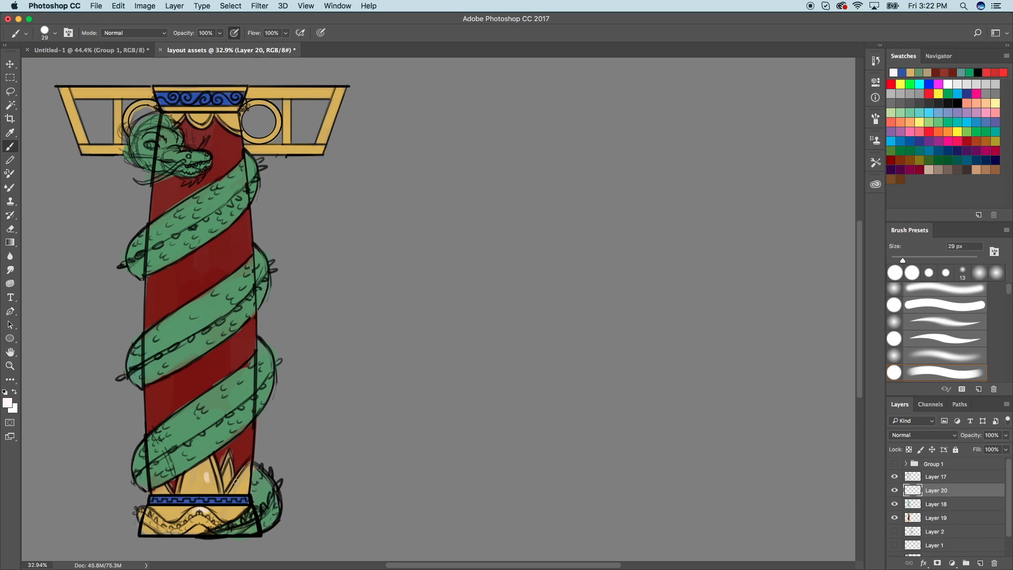
drag(286, 119, 287, 129)
drag(344, 91, 325, 151)
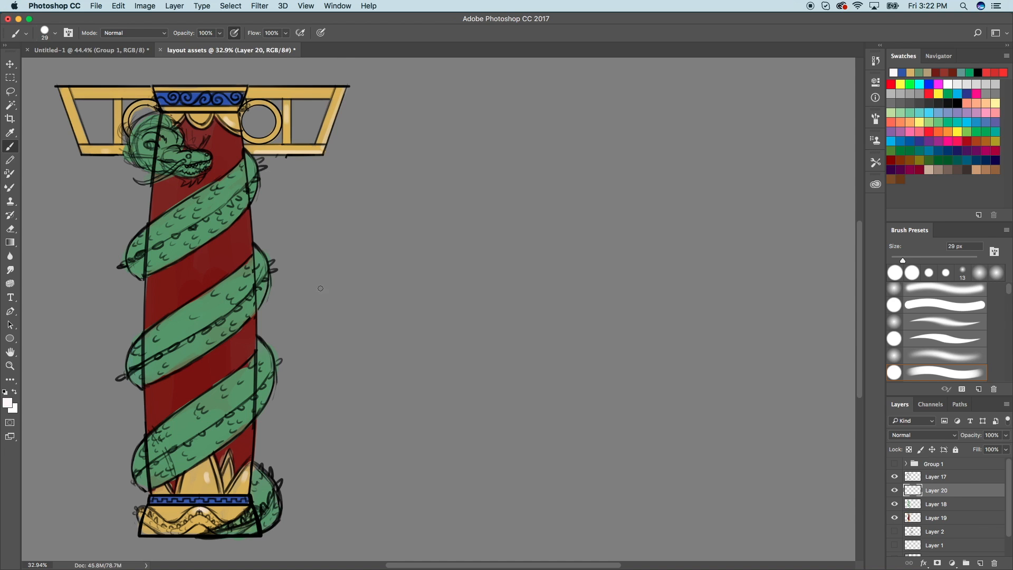
Sample a light red from the carved red chair on the Untitled-1 board and return to layout assets.
click(10, 132)
click(87, 50)
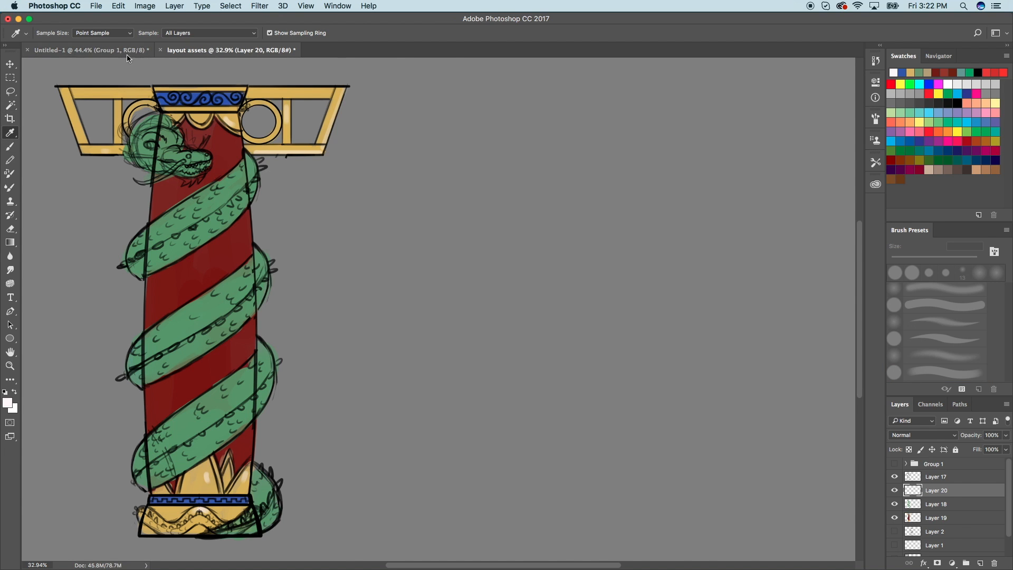
click(83, 173)
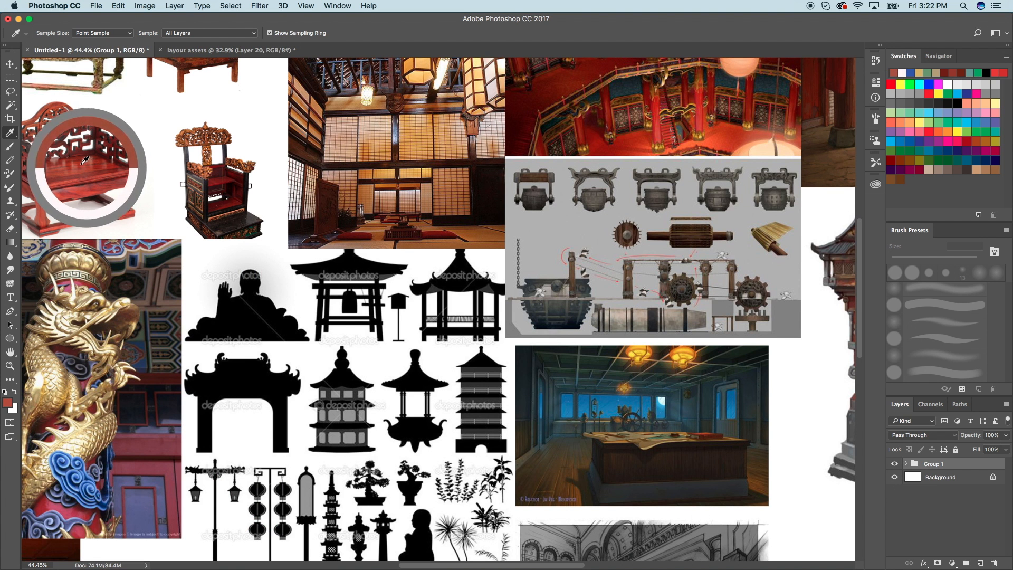
scroll(81, 160, up, 5)
scroll(81, 160, right, 4)
scroll(80, 160, left, 8)
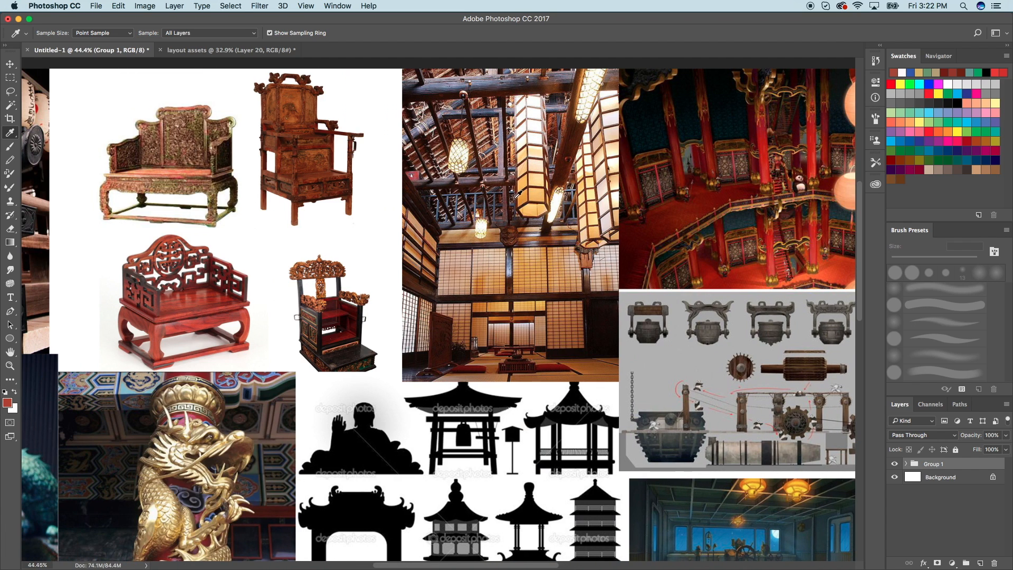
drag(169, 323, 170, 328)
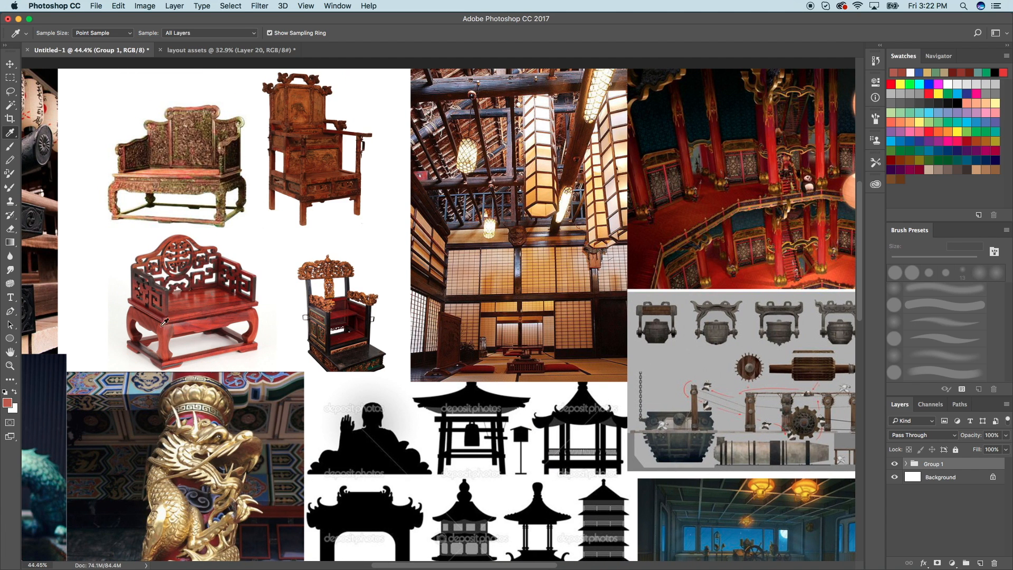
click(228, 50)
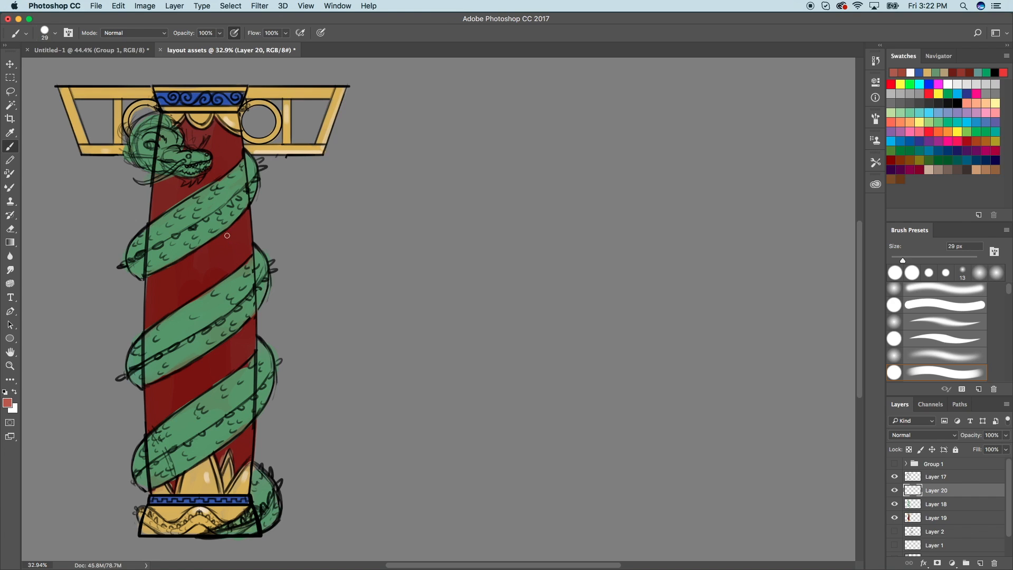
Paint vertical light red highlights on the shaft between the dragon's coils, enlarging the brush to 49 px.
drag(227, 235, 225, 257)
drag(228, 338, 228, 362)
key(alt+super+z)
key(alt+super+z)
mouse_move(228, 237)
mouse_down()
mouse_move(229, 263)
mouse_move(242, 258)
mouse_move(225, 266)
mouse_up()
key(alt+super+z)
key(alt+super+z)
drag(226, 346, 228, 362)
drag(220, 136, 222, 159)
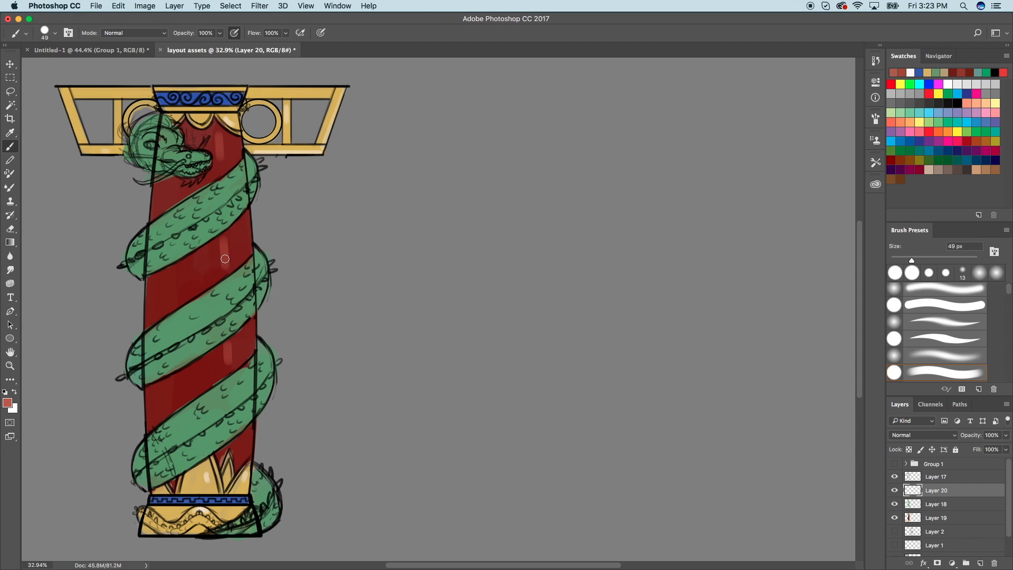
drag(225, 242, 227, 271)
scroll(556, 470, down, 3)
scroll(548, 457, down, 2)
scroll(547, 459, up, 4)
Sample a turquoise from the panda's teal hall picture on the Untitled-1 board and return to layout assets.
click(135, 49)
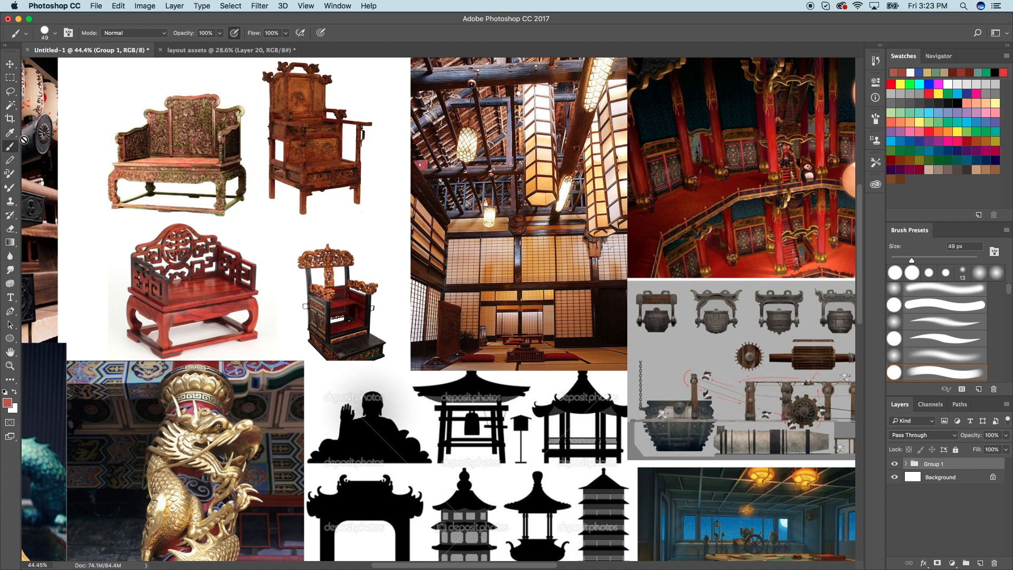
key(i)
scroll(640, 273, right, 8)
scroll(607, 291, down, 2)
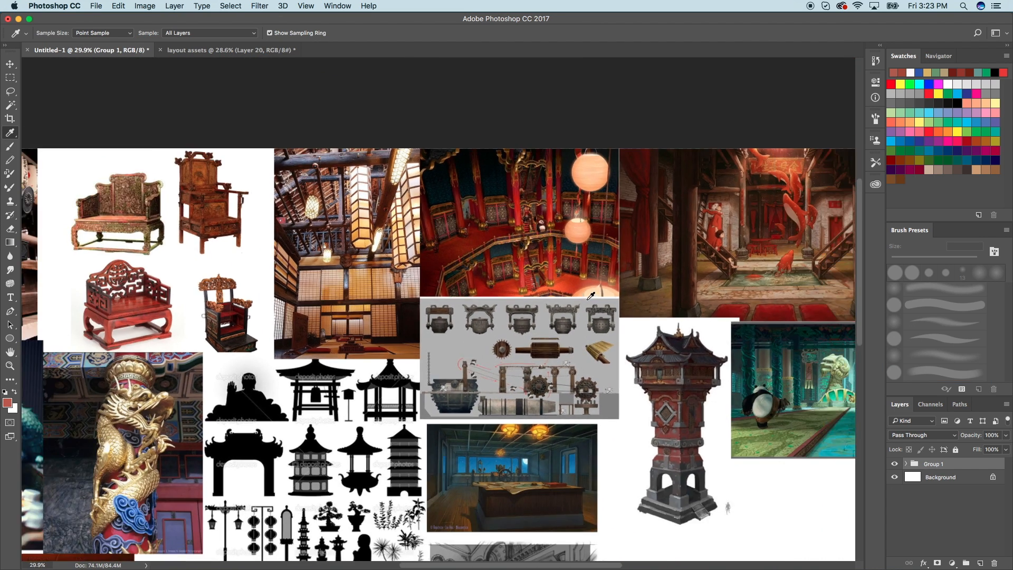
scroll(590, 296, right, 5)
drag(670, 437, 668, 376)
click(231, 49)
key(b)
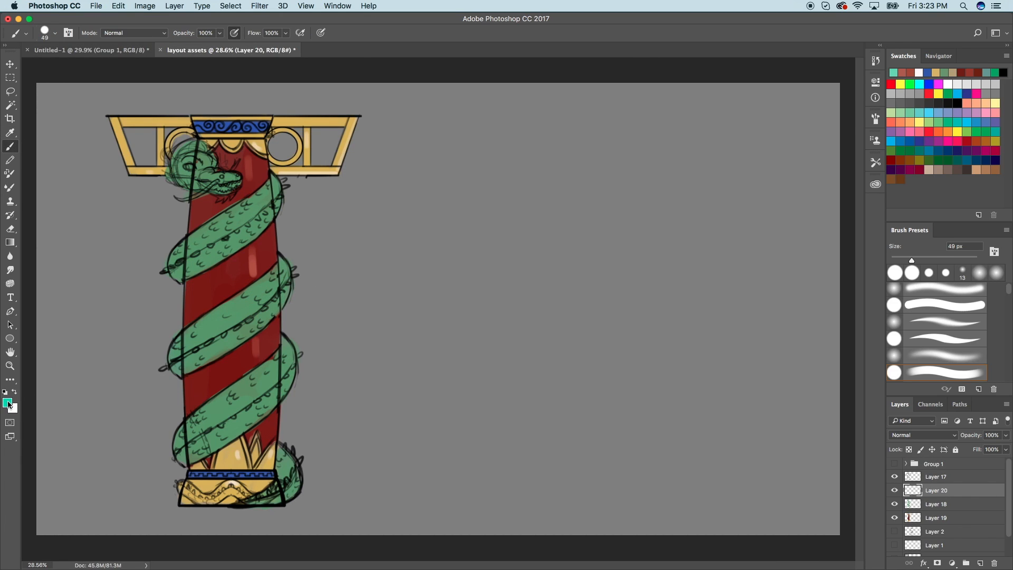
Choose a light green and paint highlights along the dragon's coils with the 49 px brush.
key(i)
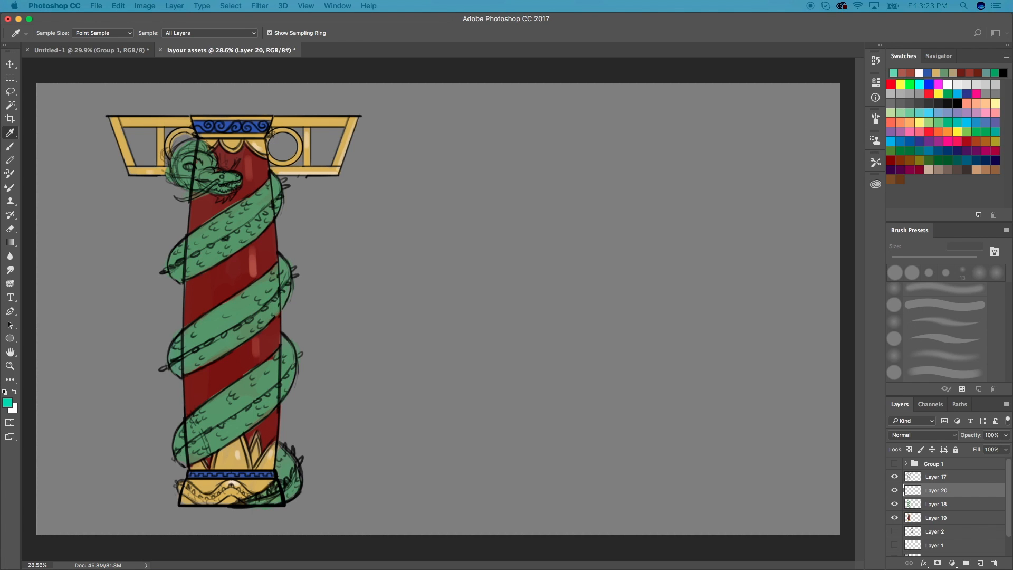
key(Return)
mouse_move(256, 304)
mouse_down()
mouse_move(256, 315)
mouse_move(261, 297)
mouse_up()
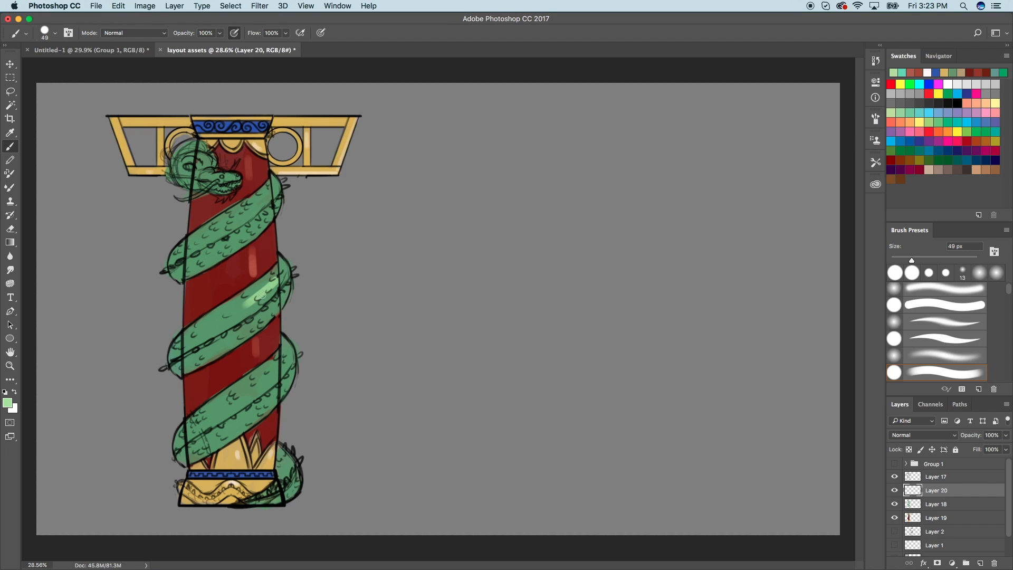
drag(281, 364, 240, 419)
key(super+z)
drag(290, 466, 287, 496)
drag(259, 205, 181, 254)
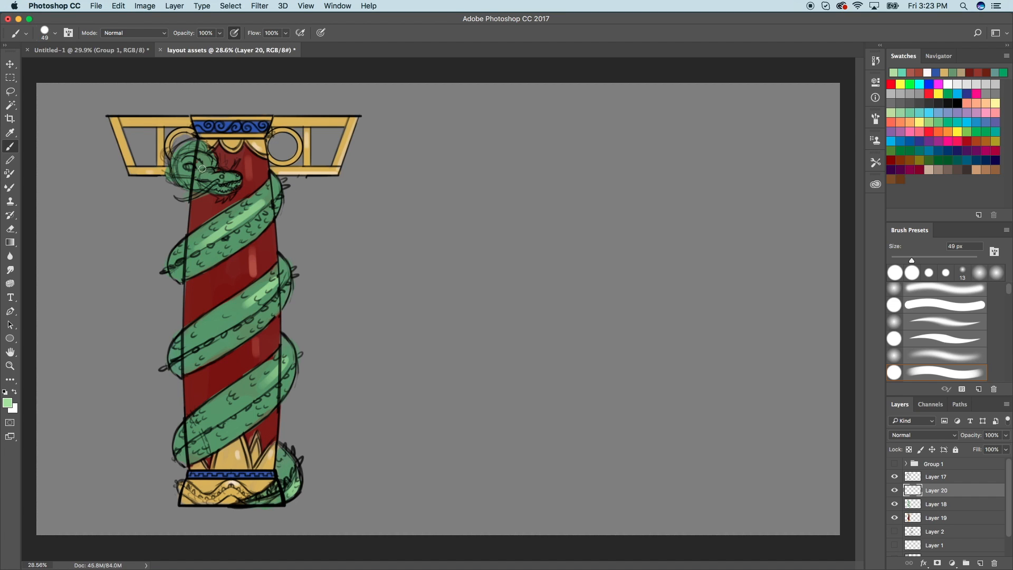
mouse_move(203, 164)
mouse_down()
mouse_move(192, 160)
mouse_move(224, 178)
mouse_move(200, 165)
mouse_up()
key(super+z)
scroll(265, 184, down, 5)
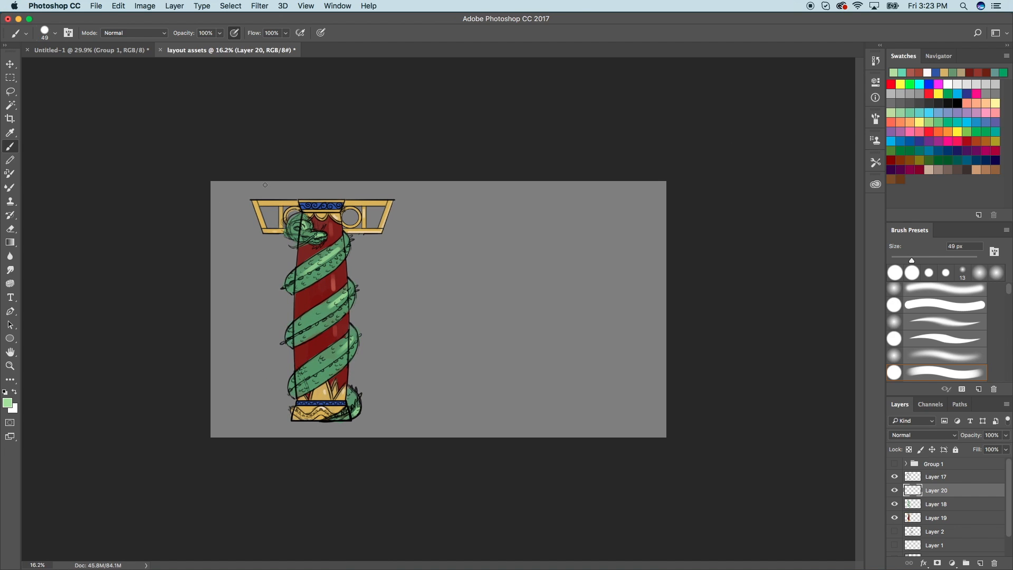
Switch back to the recent light red and touch up the red shaft just above the base petals.
scroll(532, 487, up, 3)
click(910, 73)
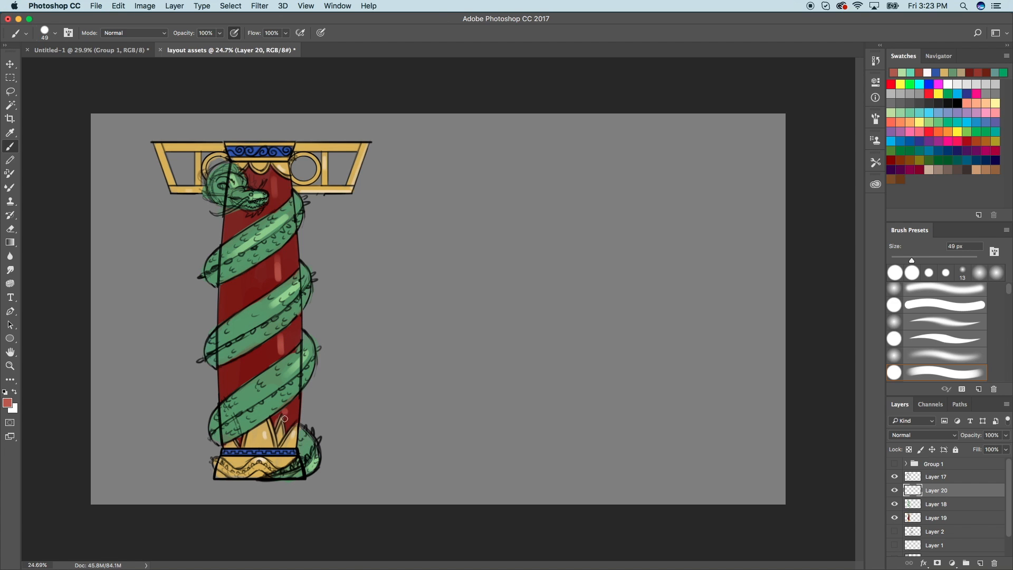
scroll(328, 202, down, 2)
scroll(328, 202, down, 2)
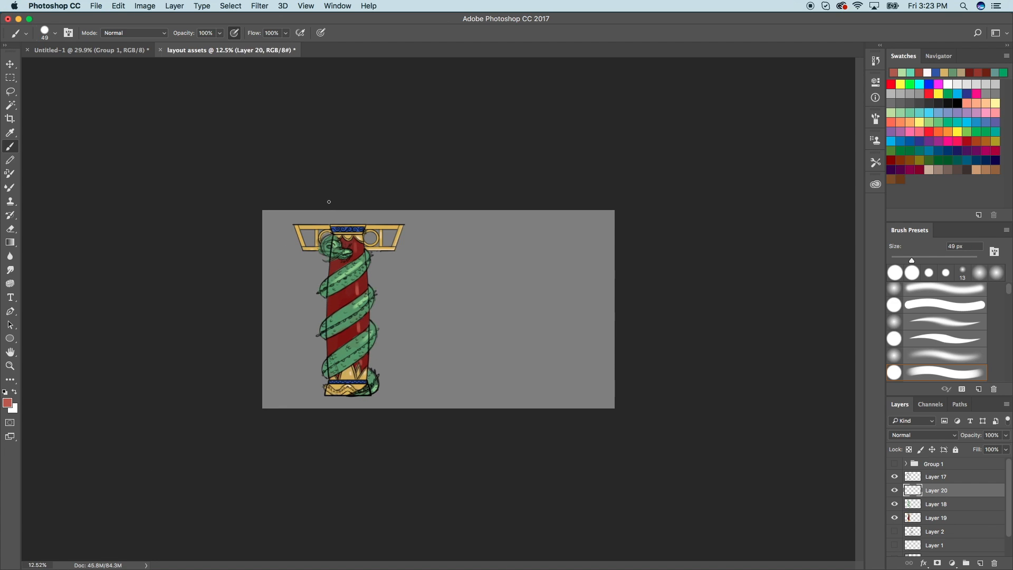
scroll(448, 305, down, 2)
scroll(448, 306, up, 2)
Add a new layer above the highlights layer, and check the Untitled-1 board before returning to layout assets.
click(978, 563)
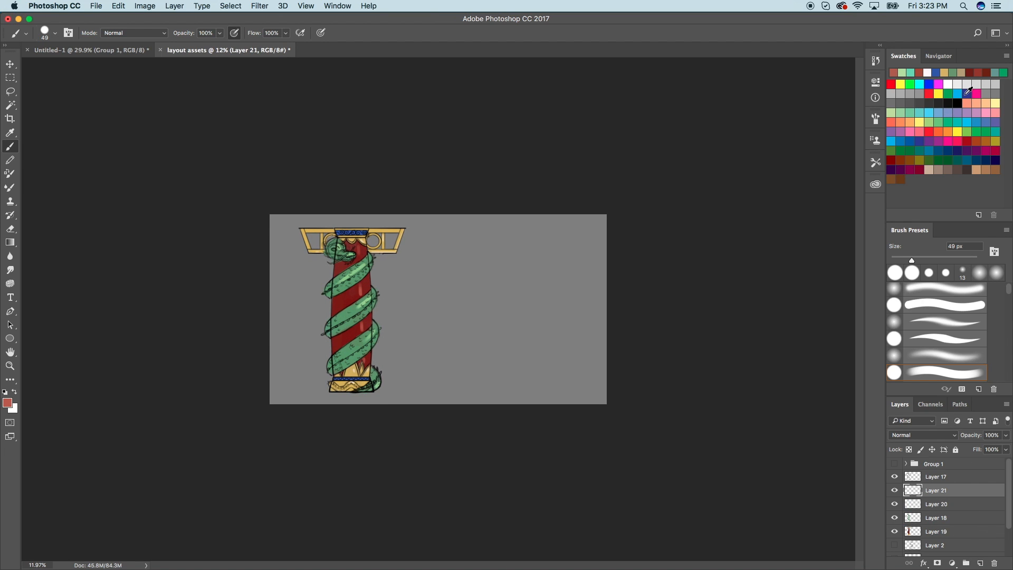
scroll(438, 309, up, 2)
click(117, 51)
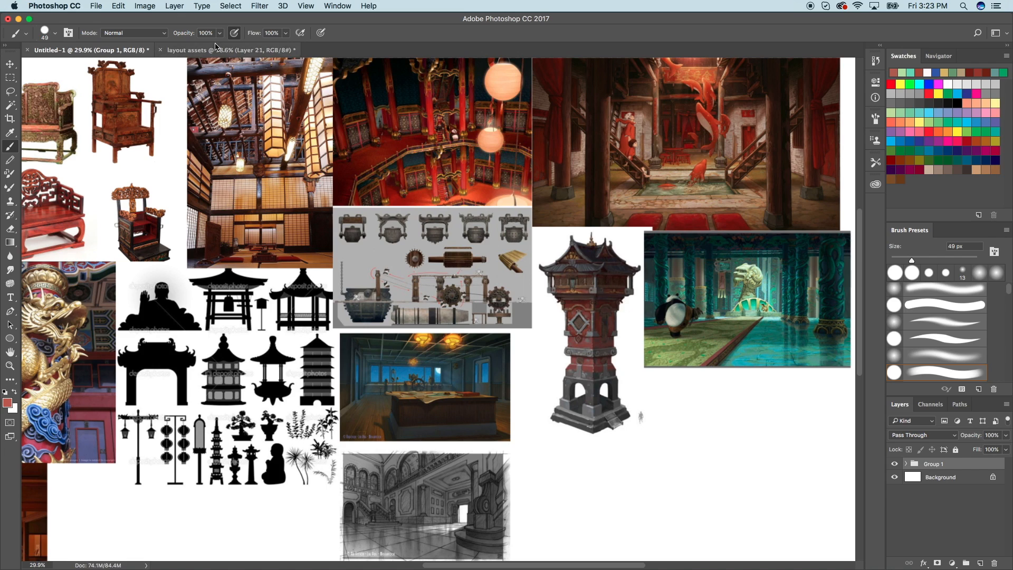
click(230, 49)
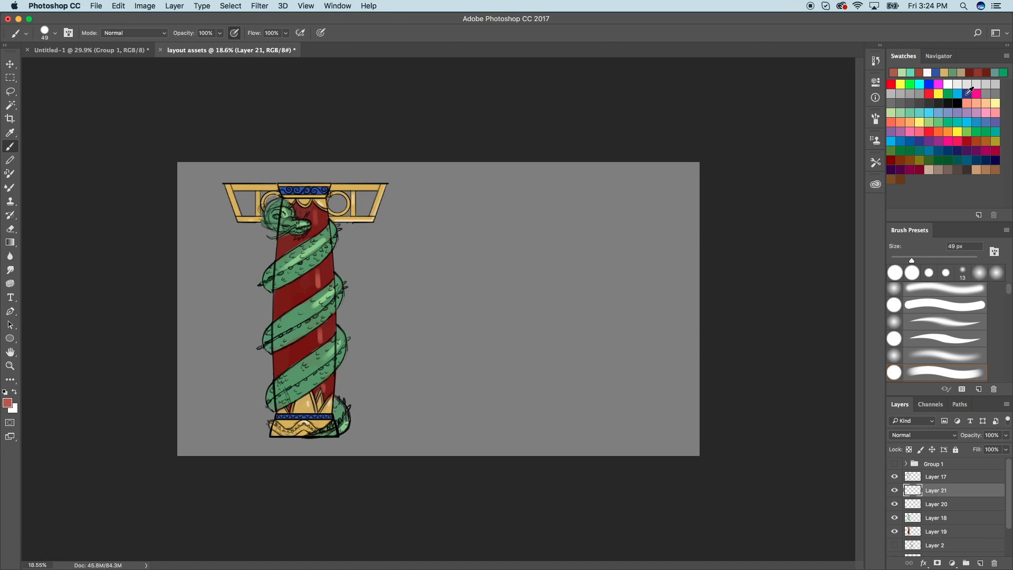
Choose a light purple and paint shadow bands along the undersides of the dragon's upper and middle coils with the 49 px brush.
click(957, 113)
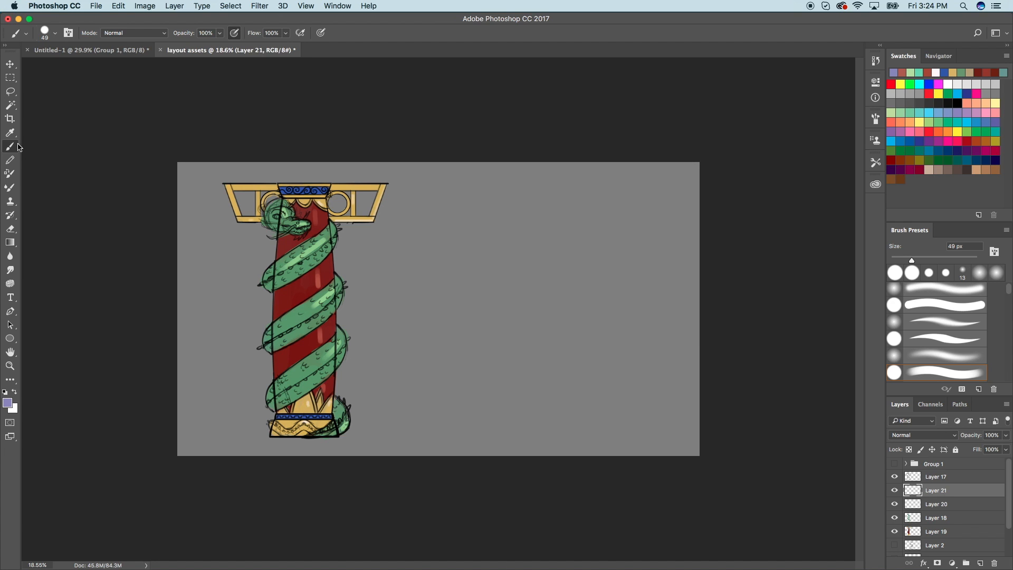
scroll(178, 238, up, 4)
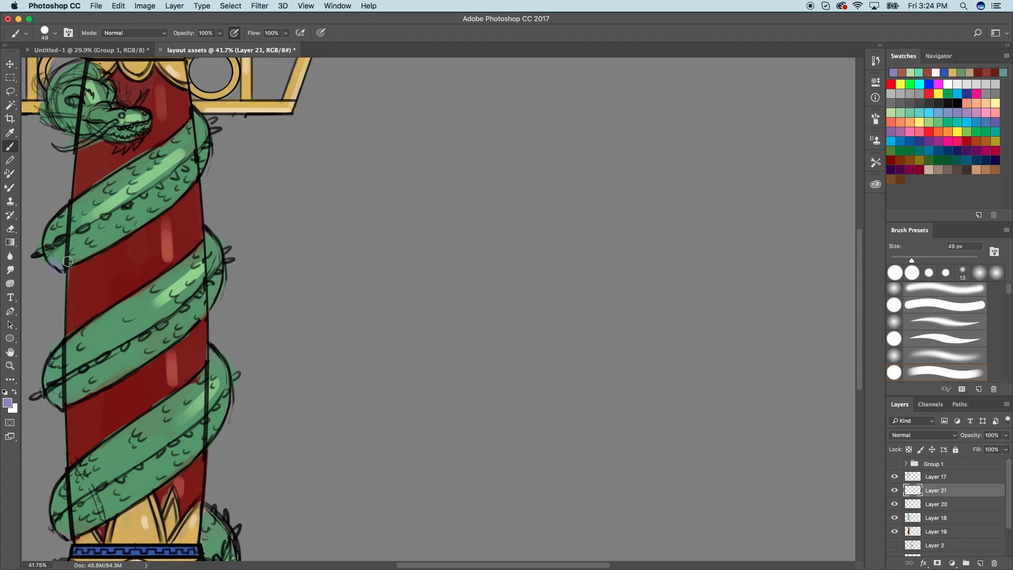
mouse_move(66, 263)
mouse_down()
mouse_move(143, 220)
mouse_move(81, 255)
mouse_move(195, 173)
mouse_move(137, 235)
mouse_move(175, 202)
mouse_up()
key(super+z)
mouse_move(68, 250)
mouse_down()
mouse_move(93, 250)
mouse_move(69, 272)
mouse_move(186, 196)
mouse_move(151, 210)
mouse_up()
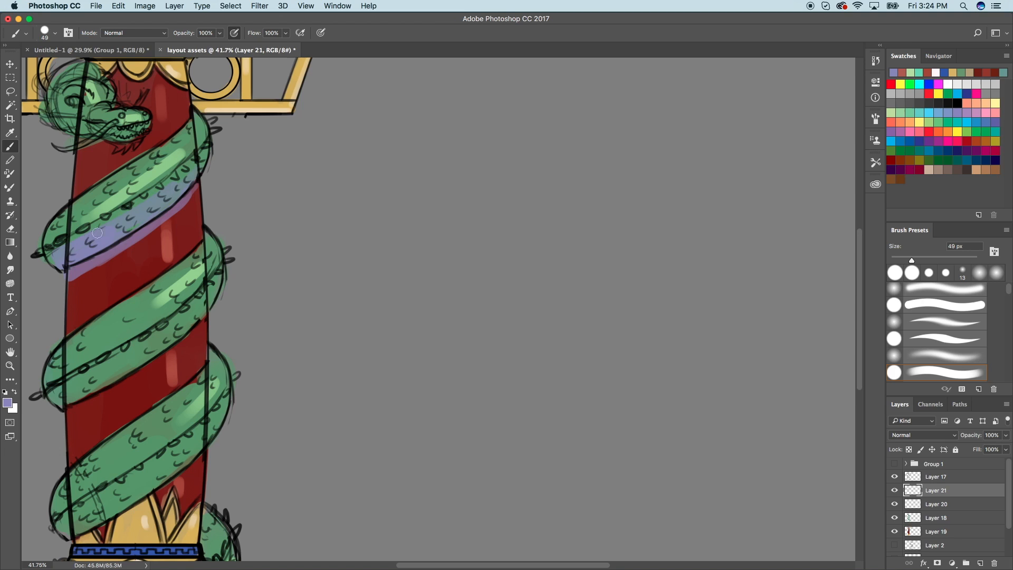
mouse_move(196, 162)
mouse_down()
mouse_move(63, 263)
mouse_move(78, 278)
mouse_move(181, 206)
mouse_move(155, 223)
mouse_move(198, 186)
mouse_move(76, 272)
mouse_up()
drag(214, 296, 153, 340)
mouse_move(95, 369)
mouse_down()
mouse_move(52, 395)
mouse_move(139, 355)
mouse_move(113, 375)
mouse_move(207, 307)
mouse_move(134, 372)
mouse_move(66, 412)
mouse_move(129, 385)
mouse_move(195, 332)
mouse_move(181, 340)
mouse_up()
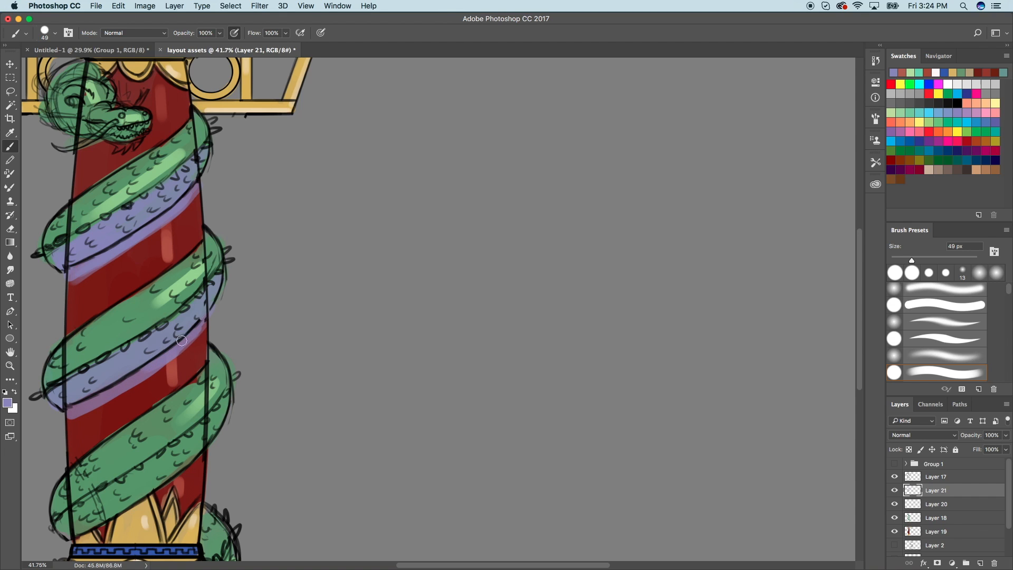
Continue the purple shadows along the underside of the dragon's lowest coil and onto its tail beside the base.
scroll(141, 363, down, 4)
mouse_move(126, 392)
mouse_down()
mouse_move(134, 414)
mouse_move(110, 429)
mouse_move(148, 404)
mouse_move(100, 420)
mouse_move(117, 398)
mouse_up()
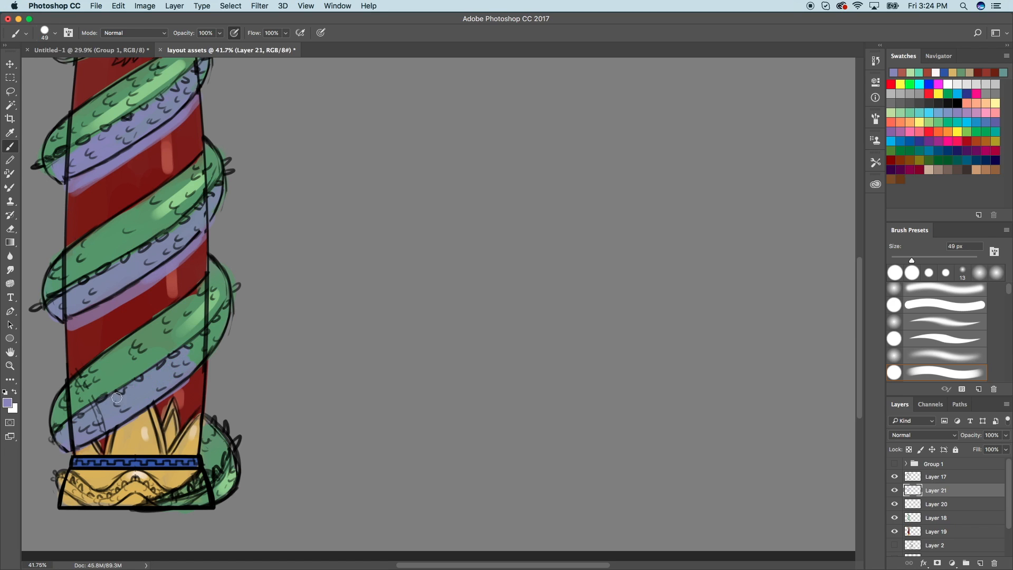
mouse_move(185, 370)
mouse_down()
mouse_move(203, 367)
mouse_move(95, 443)
mouse_move(176, 393)
mouse_up()
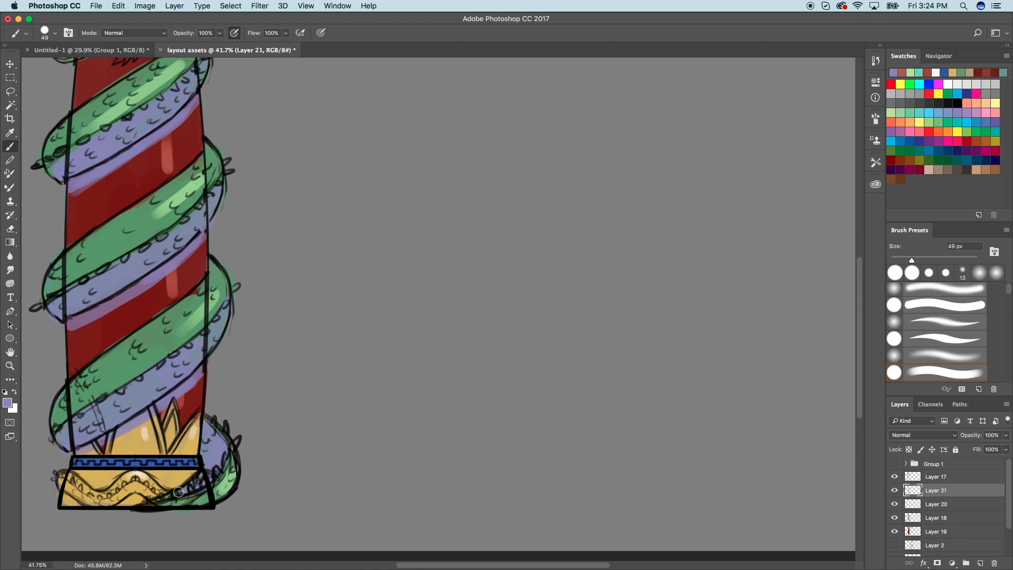
Paint purple shadows on the shaft beneath the dragon's head and under the capital's gold scallops, undoing the last stroke.
scroll(211, 454, up, 10)
scroll(211, 454, left, 3)
drag(158, 231, 189, 235)
mouse_move(233, 156)
mouse_down()
mouse_move(253, 173)
mouse_move(184, 165)
mouse_up()
drag(275, 130, 372, 127)
key(super+z)
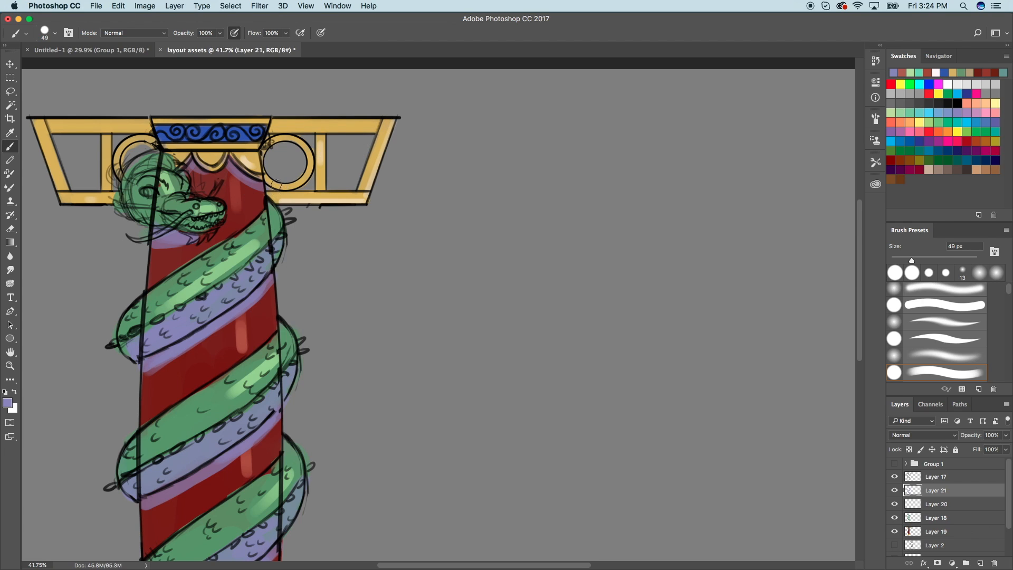
Dab purple shadows onto the gold beams of both brackets and next to the dragon's head.
drag(111, 196, 110, 202)
drag(146, 124, 147, 134)
drag(85, 125, 91, 126)
drag(327, 130, 330, 125)
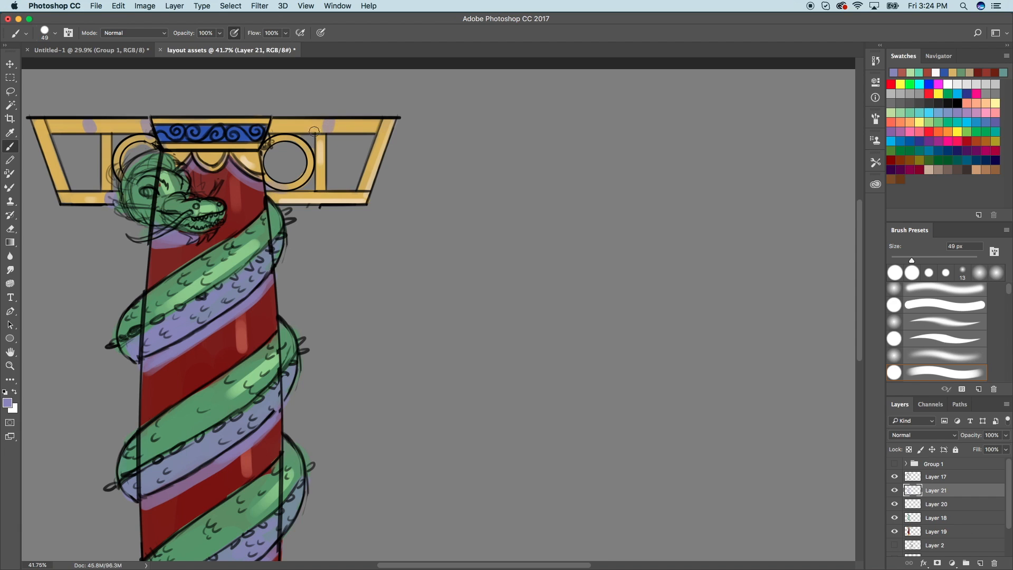
drag(46, 128, 54, 174)
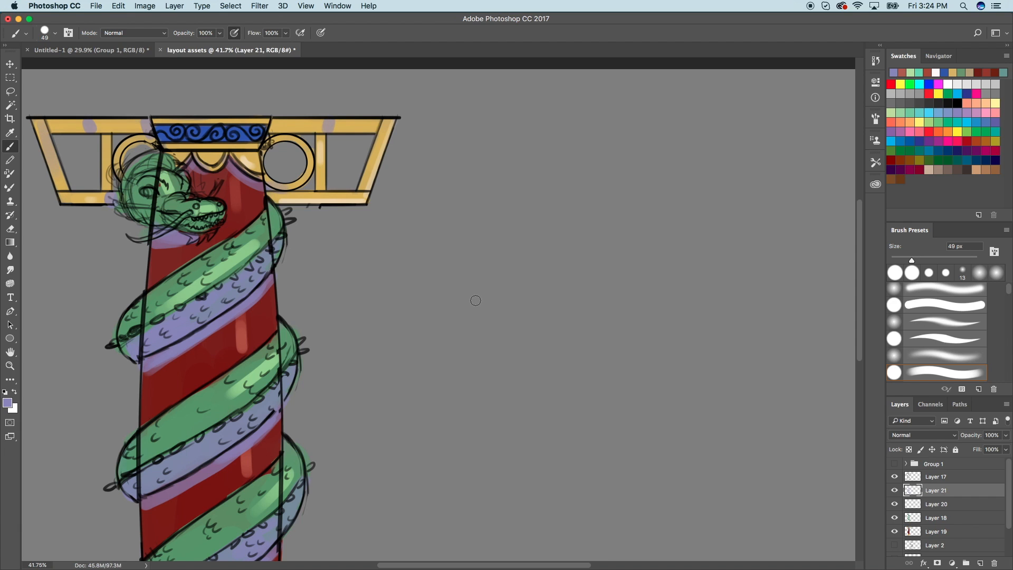
Set the blending mode of the shadow layer, Layer 21, to Multiply.
scroll(474, 301, down, 3)
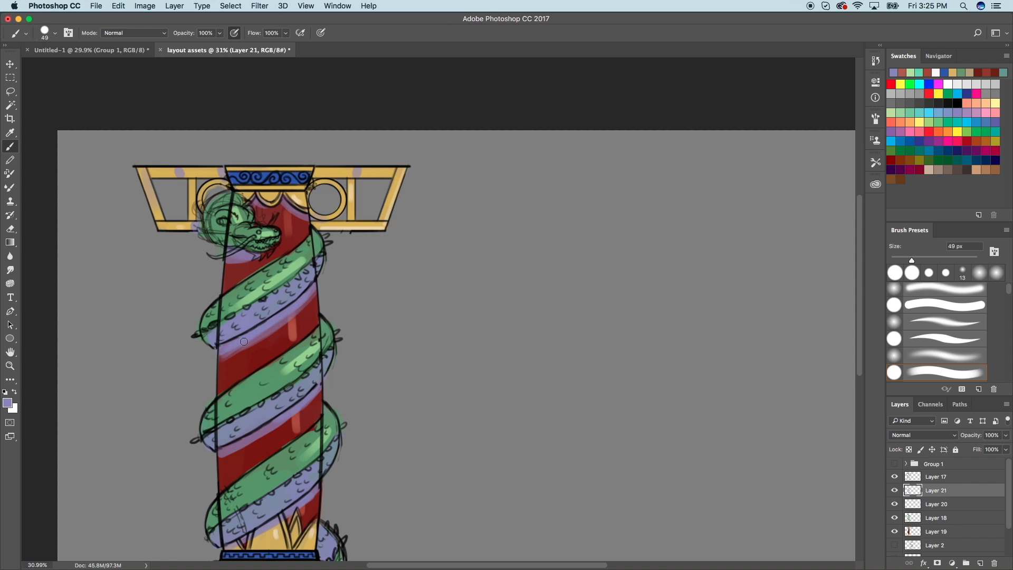
scroll(272, 329, down, 2)
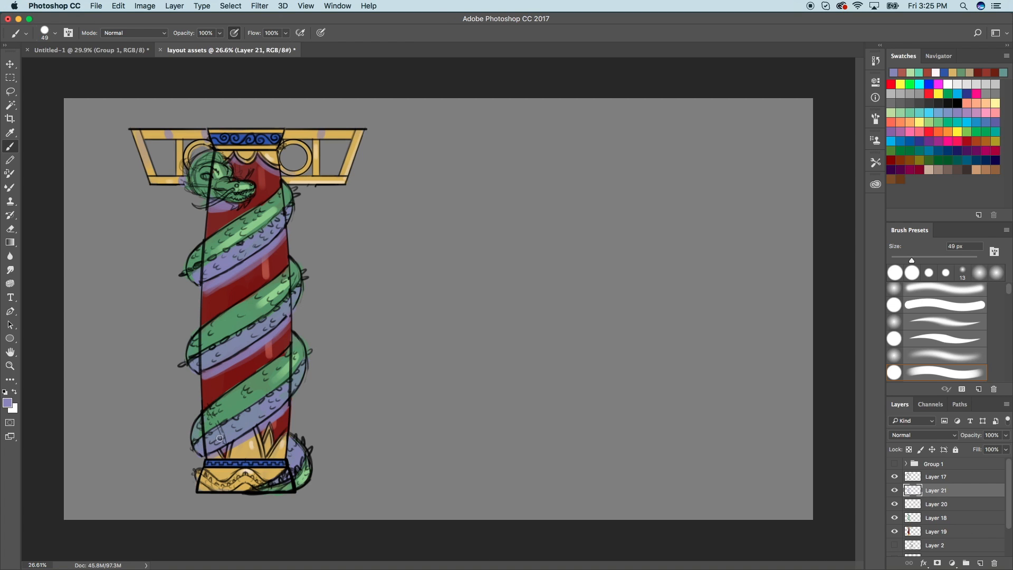
click(933, 436)
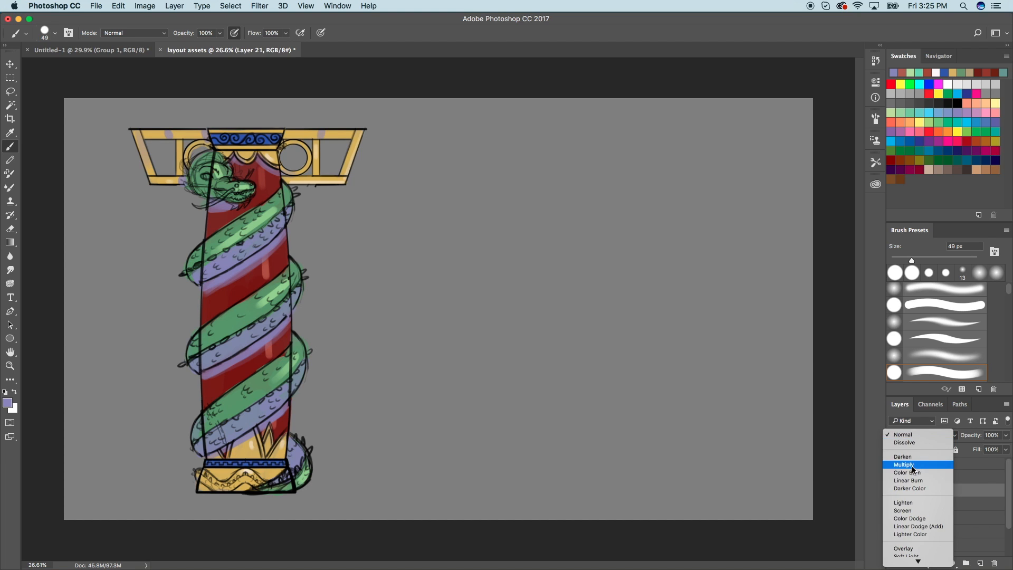
click(914, 469)
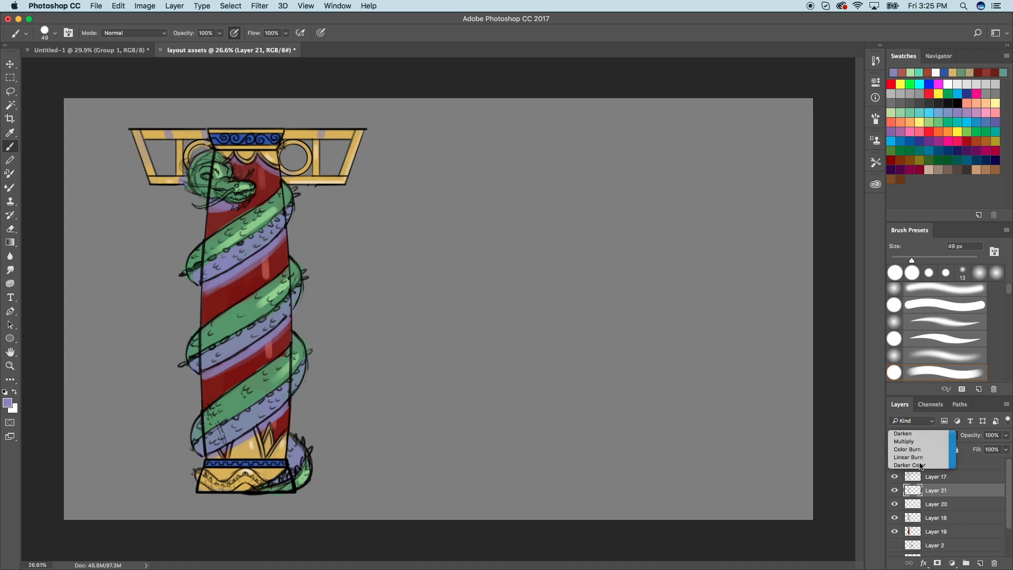
scroll(287, 475, down, 3)
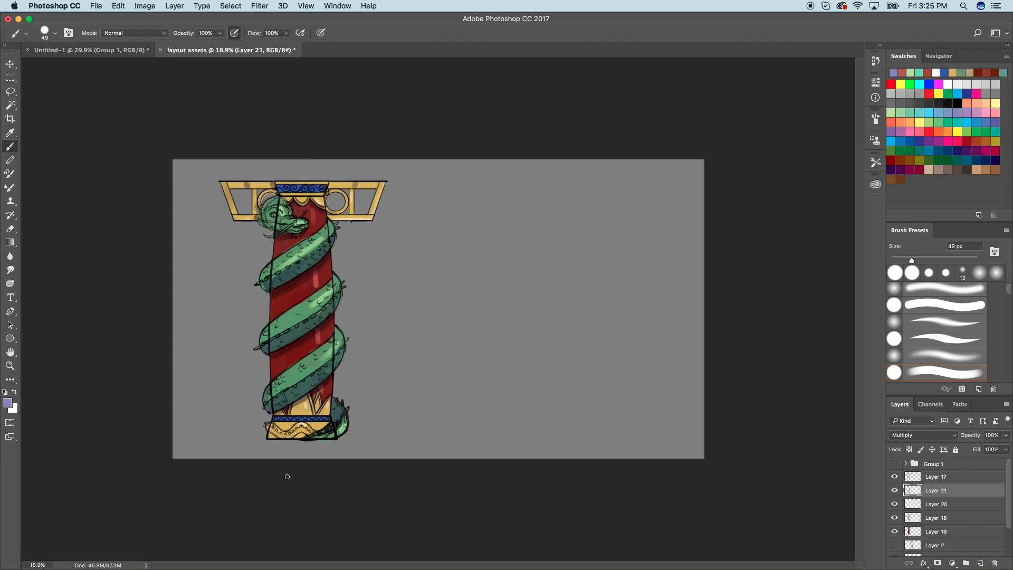
scroll(227, 463, up, 4)
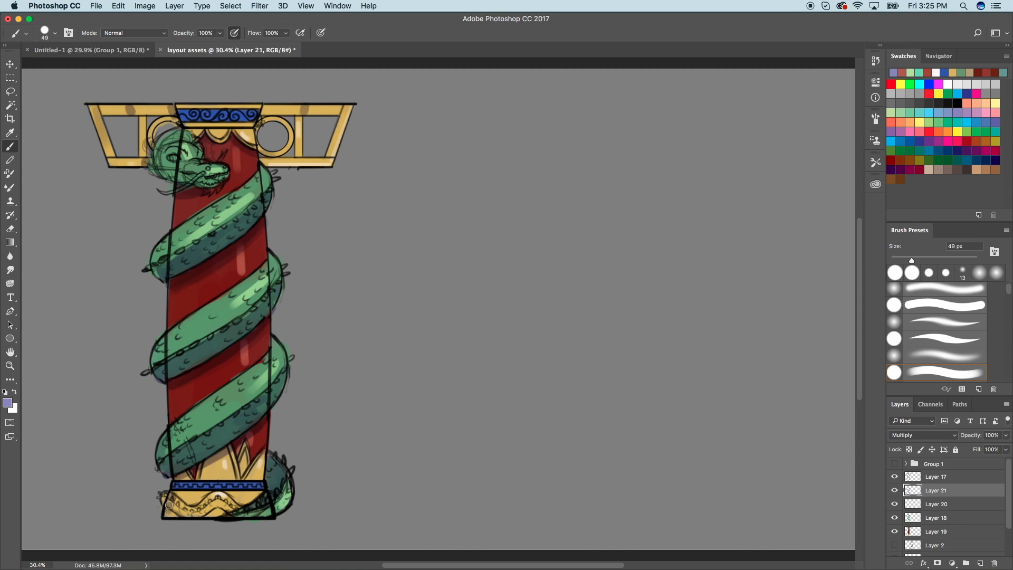
Shade the gold base, enlarge the brush to 79 px and darken the shaded side of the red shaft.
key(super+z)
key(super+z)
drag(165, 498, 224, 508)
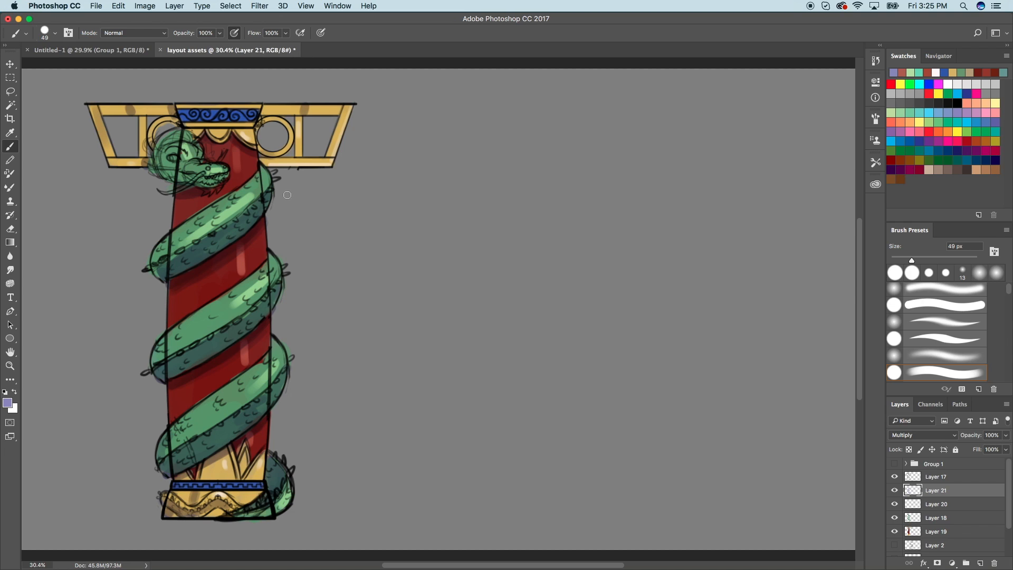
key(super+z)
key(bracketright)
key(bracketright)
key(bracketright)
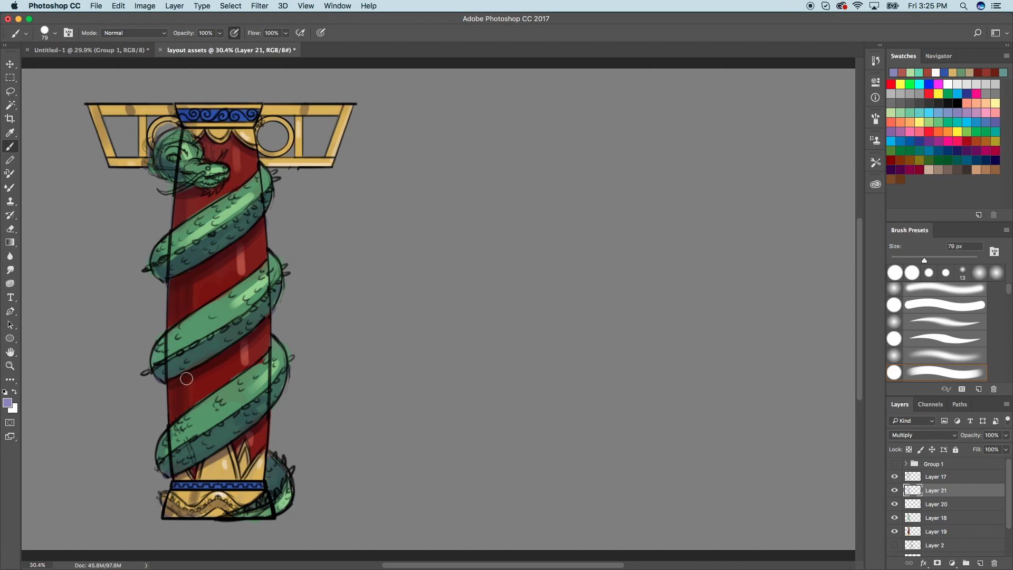
scroll(464, 429, down, 3)
scroll(480, 430, up, 1)
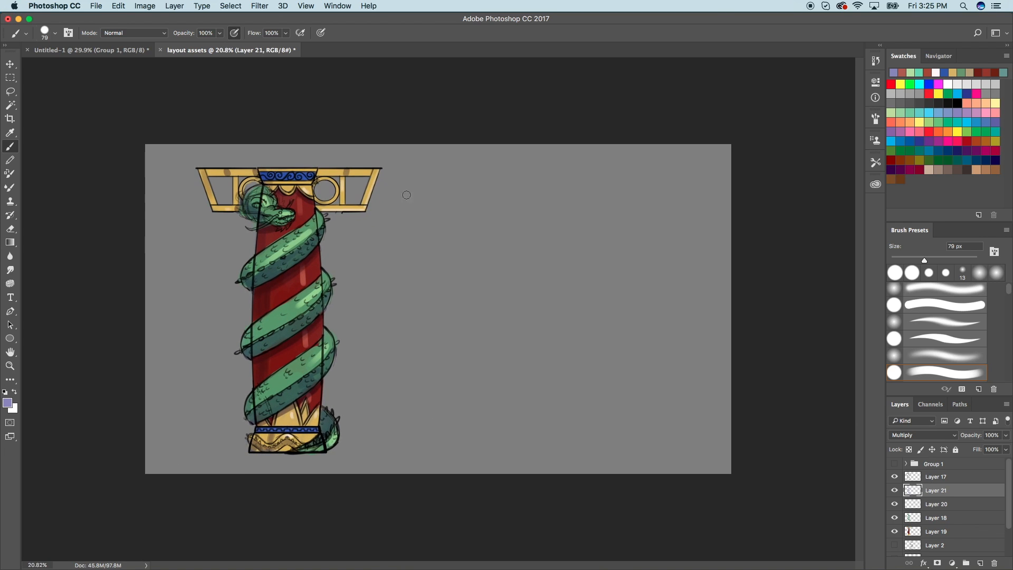
scroll(580, 238, down, 2)
scroll(580, 238, up, 3)
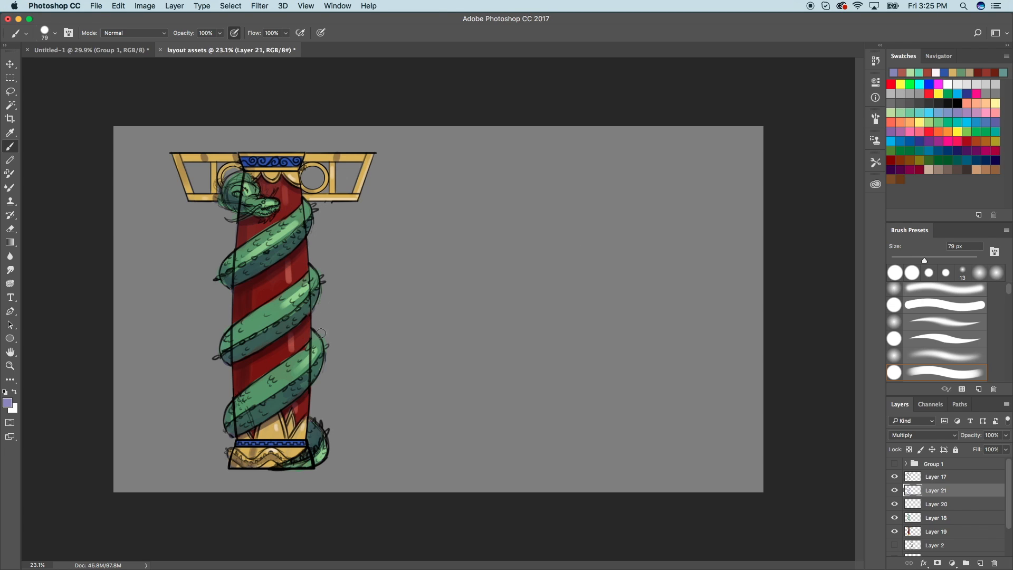
Add a new layer above the shadow layer, choose black and reduce the brush to 29 px.
drag(916, 264, 904, 263)
click(980, 563)
click(958, 103)
key(super+equal)
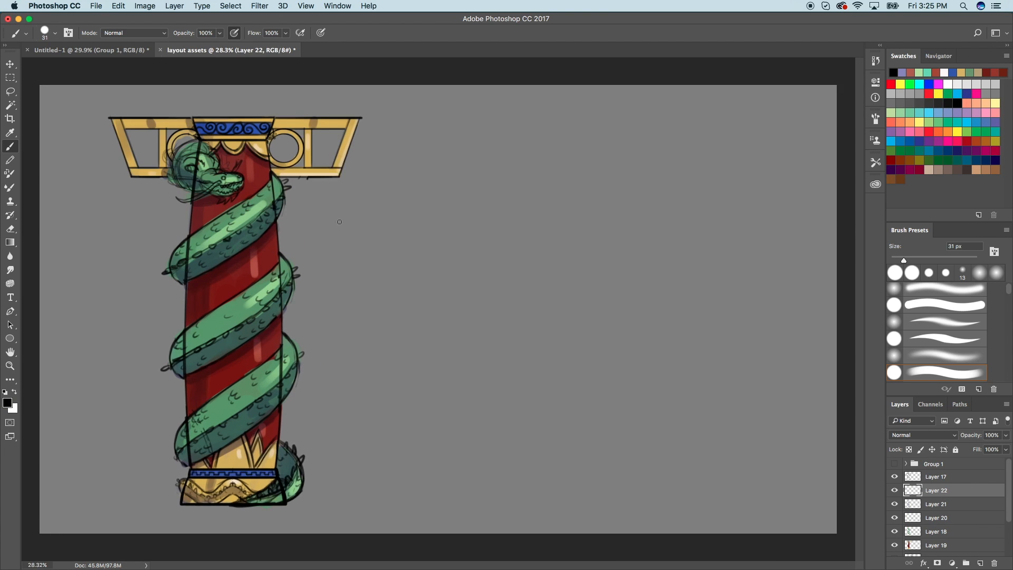
drag(906, 260, 903, 261)
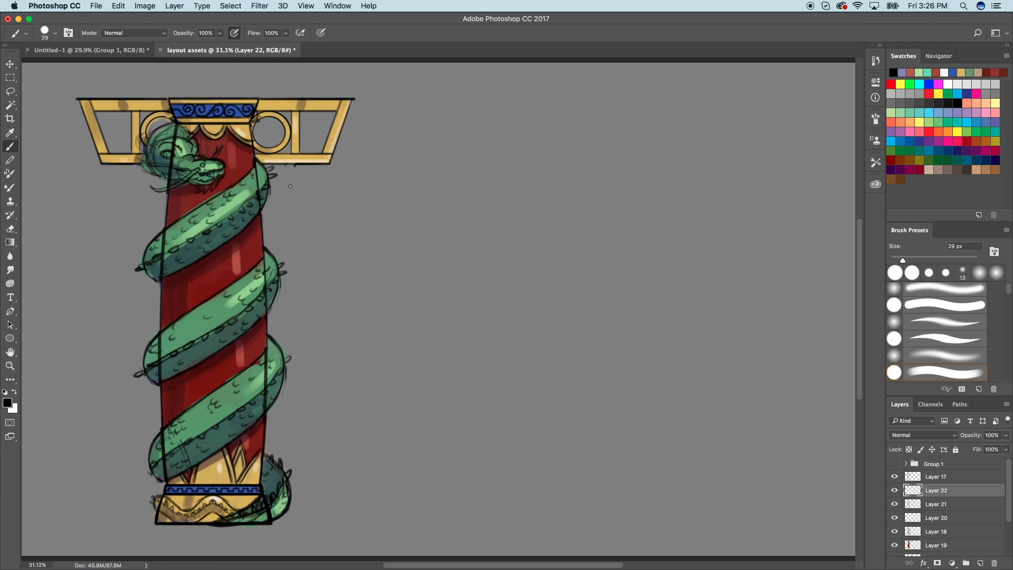
Examine the hanging lanterns in the red hall picture on the Untitled-1 board and return to layout assets.
click(136, 50)
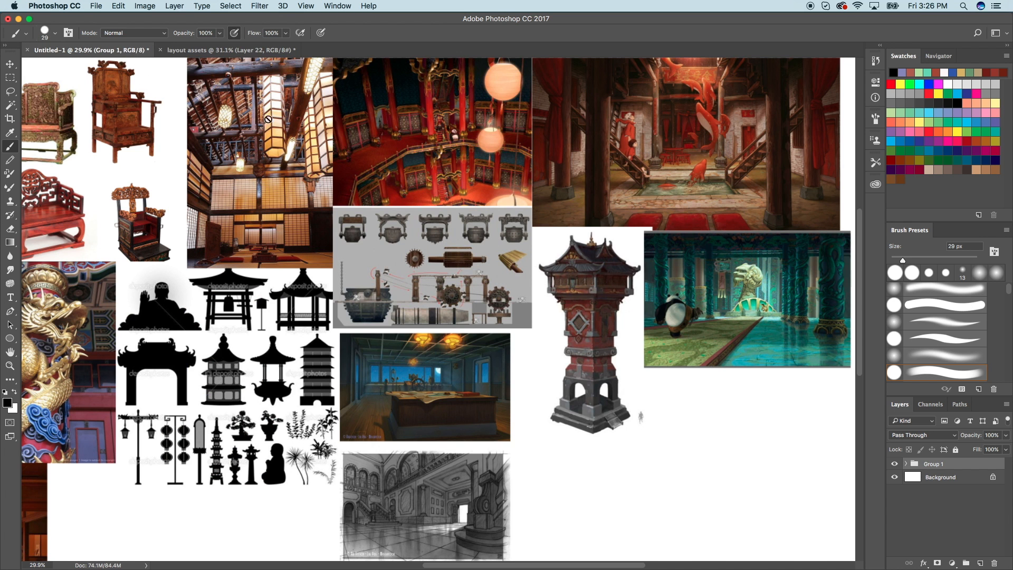
scroll(346, 258, right, 4)
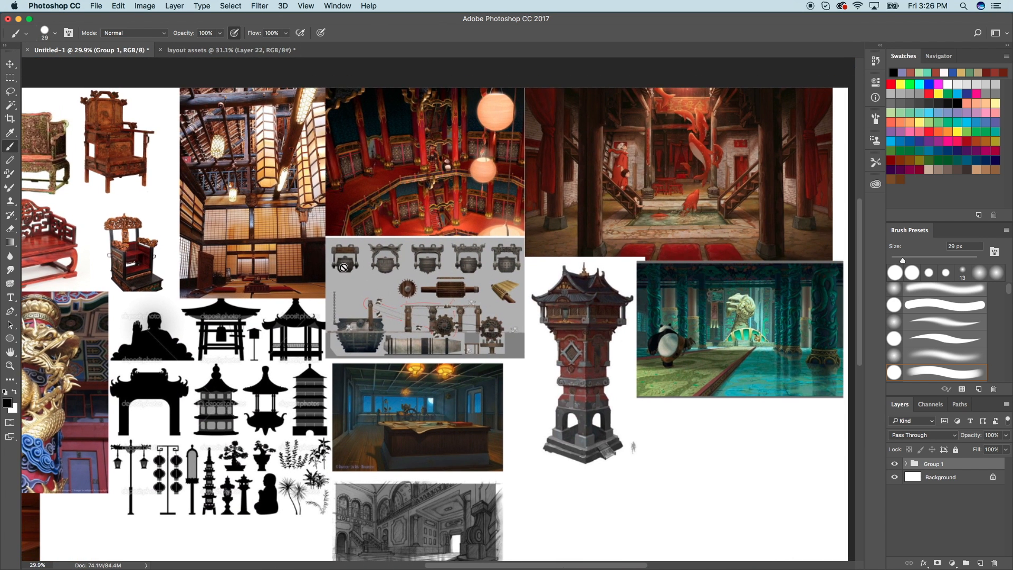
scroll(346, 268, up, 4)
scroll(405, 260, up, 5)
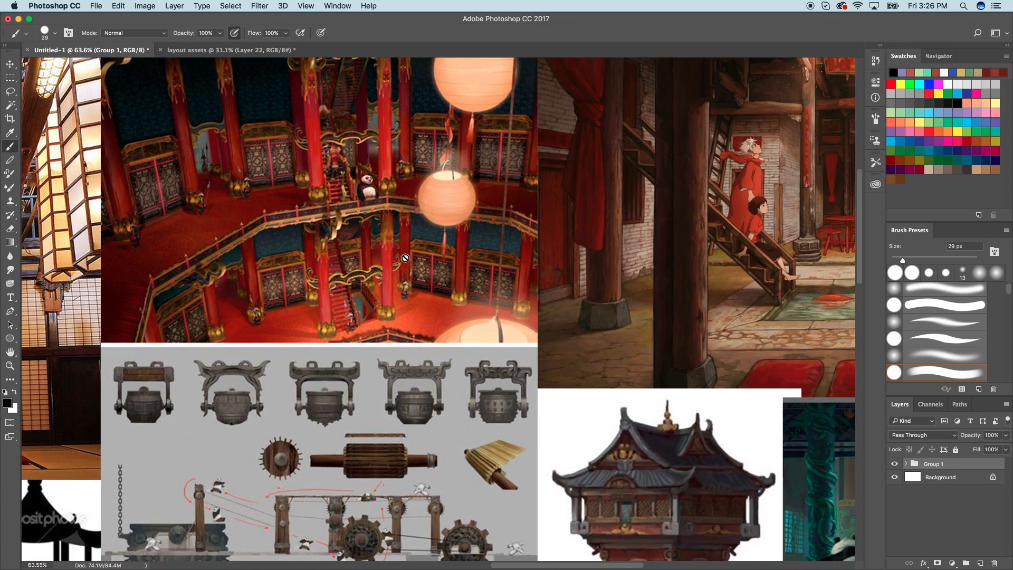
scroll(390, 257, down, 5)
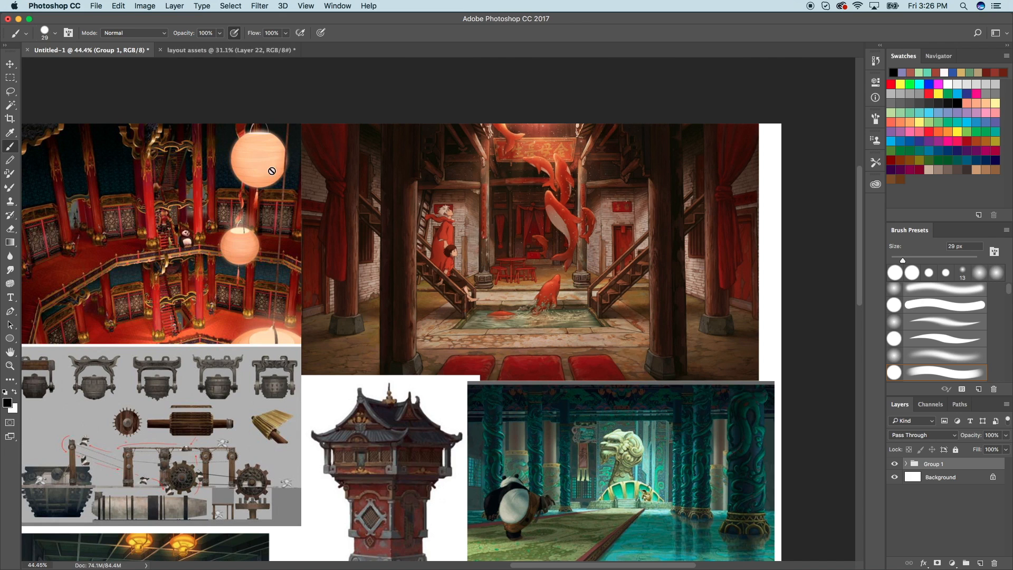
click(252, 50)
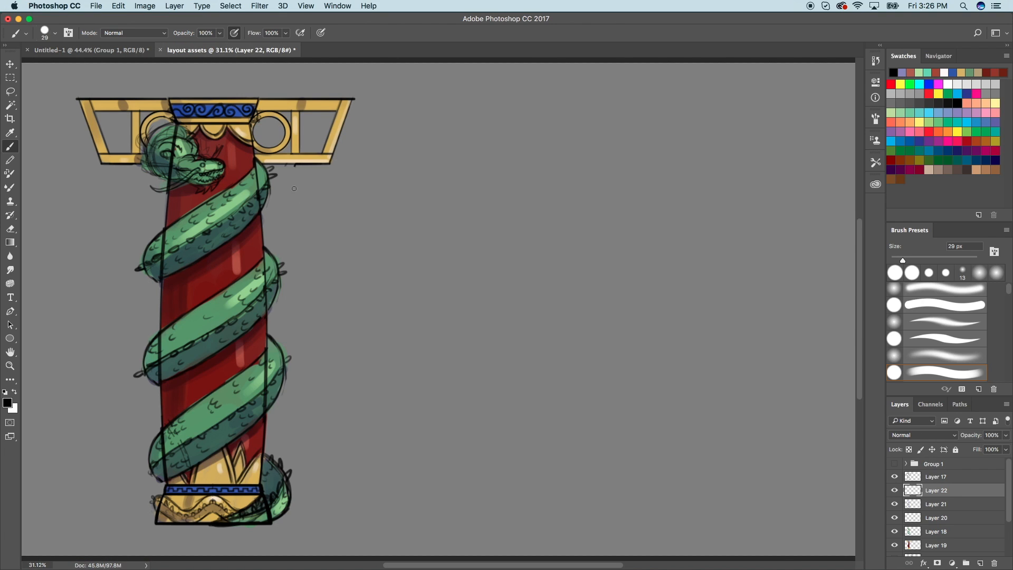
Set the brush to 12 px and draw a round lantern outline hanging by a short cord beneath the bracket beside the dragon's coils.
key(bracketleft)
key(bracketleft)
key(bracketleft)
key(bracketleft)
key(bracketleft)
key(bracketleft)
key(bracketleft)
key(bracketleft)
key(bracketleft)
key(bracketleft)
key(bracketleft)
scroll(340, 174, up, 2)
click(892, 261)
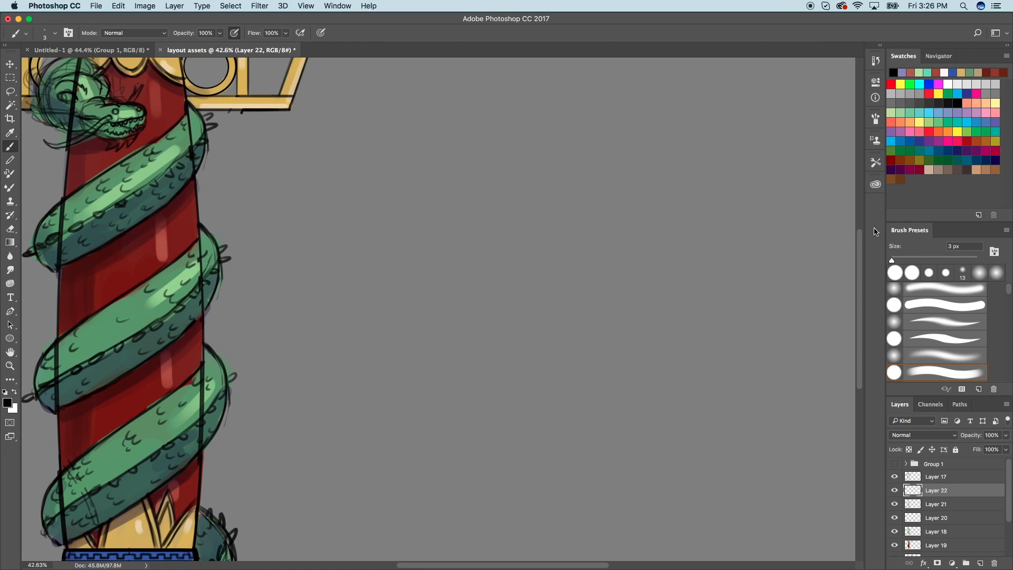
click(896, 260)
key(super+z)
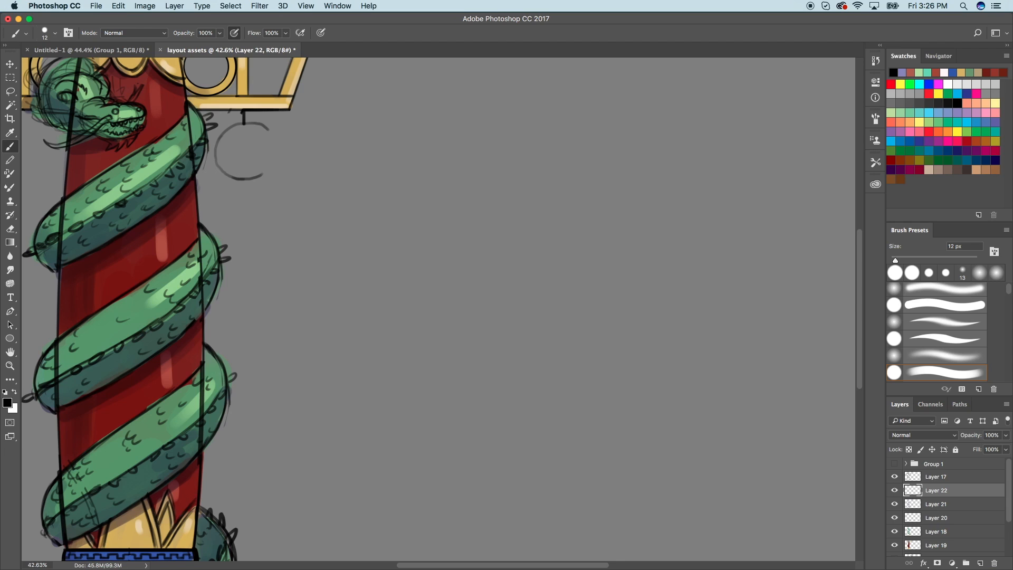
key(ctrl+z)
key(super+z)
drag(242, 128, 258, 128)
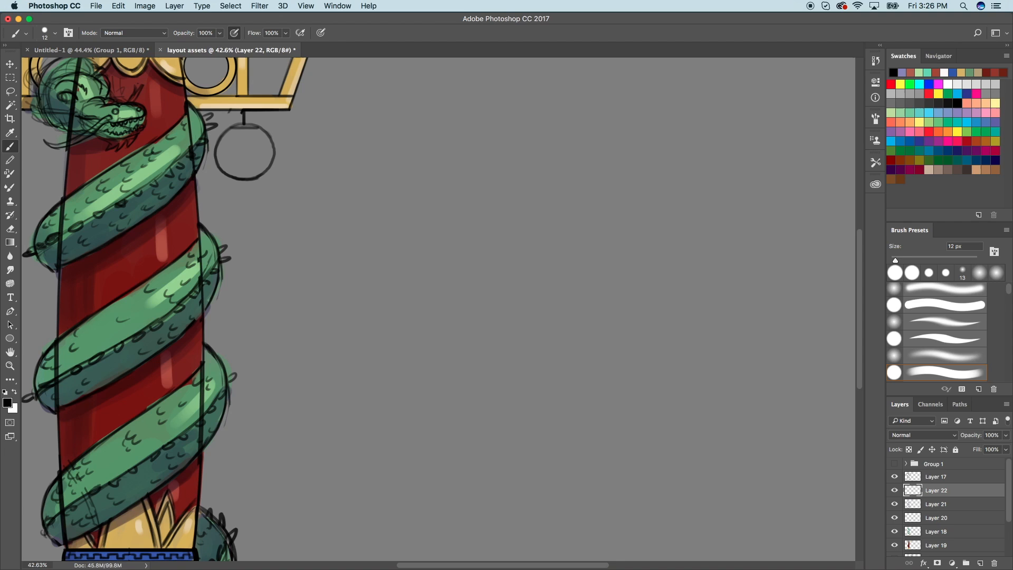
Draw curved ribs across the round lantern and three small pendants hanging beneath it.
mouse_move(226, 168)
mouse_down()
mouse_move(258, 166)
mouse_move(246, 168)
mouse_move(257, 146)
mouse_up()
key(super+z)
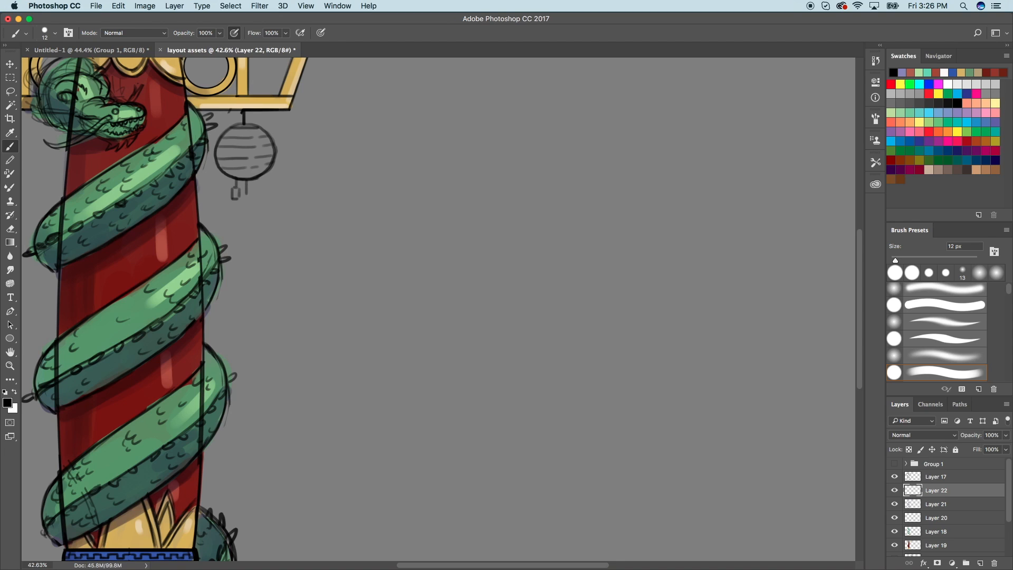
drag(249, 199, 248, 208)
scroll(270, 178, down, 5)
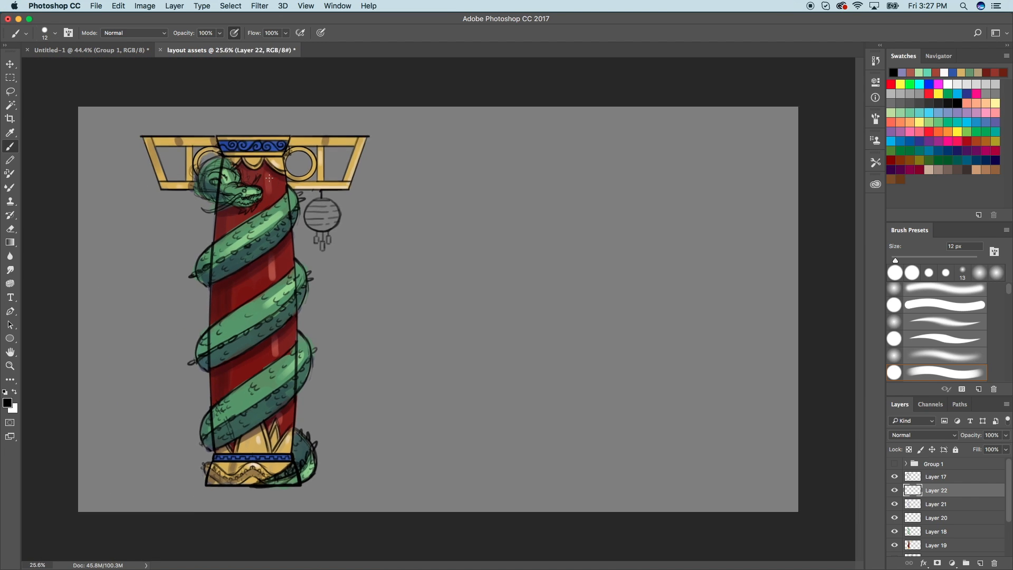
scroll(443, 296, up, 2)
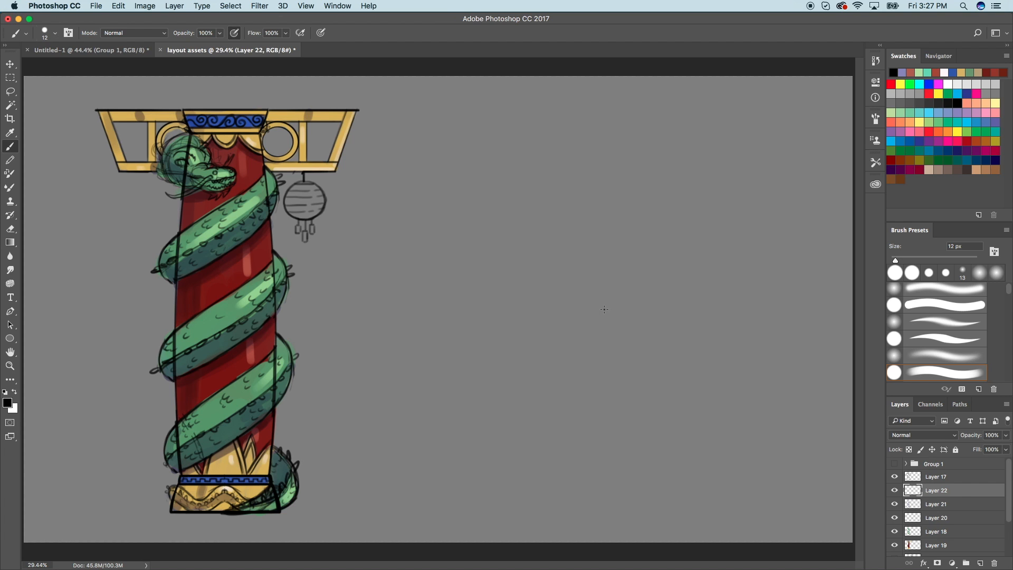
scroll(605, 309, down, 2)
scroll(605, 309, up, 2)
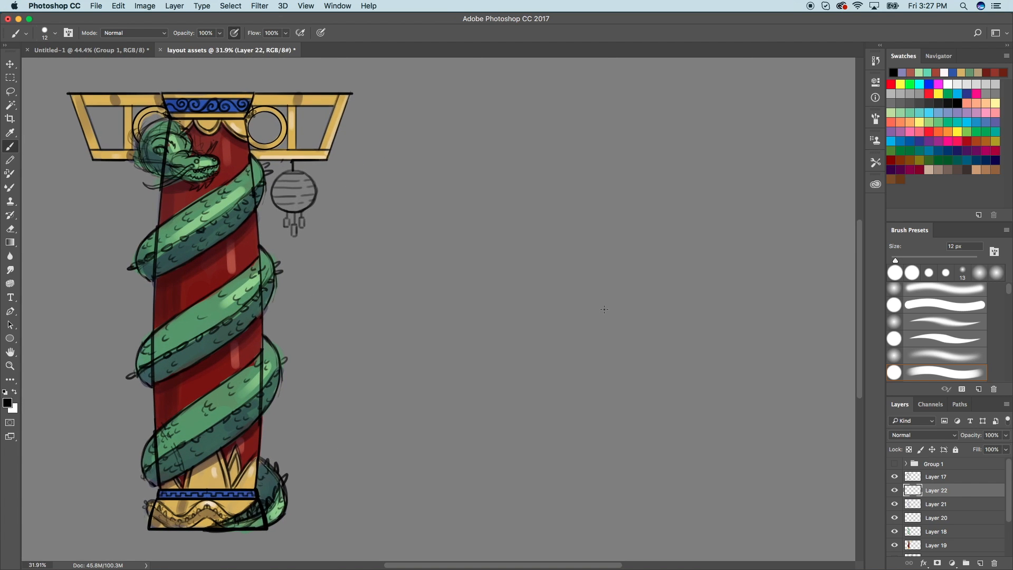
scroll(605, 309, down, 2)
scroll(605, 309, up, 2)
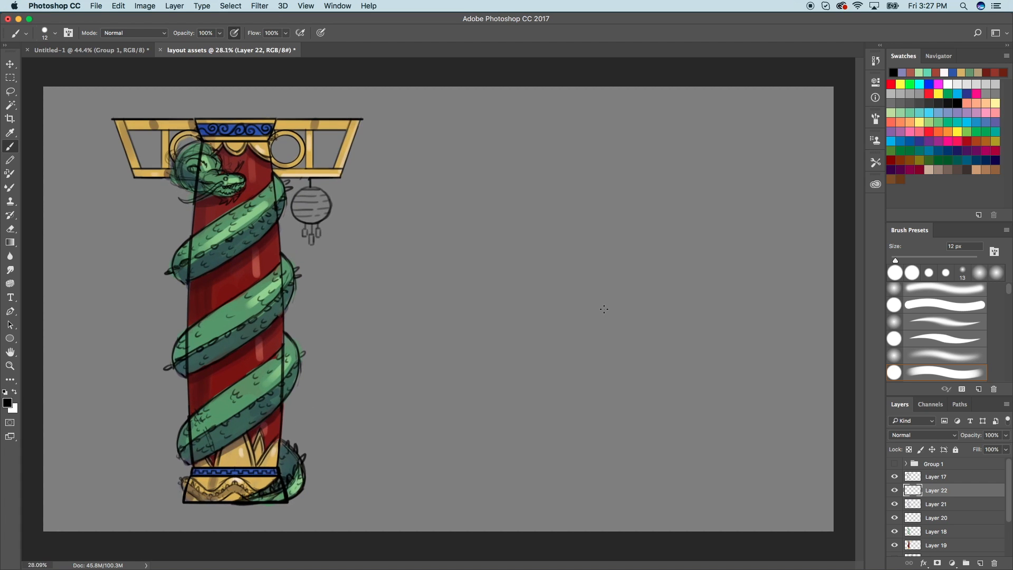
Toggle the visibility of the highlights layer, Layer 20, and make it the active layer.
click(895, 518)
click(896, 518)
click(914, 518)
scroll(825, 425, up, 2)
scroll(826, 426, up, 3)
scroll(825, 425, left, 3)
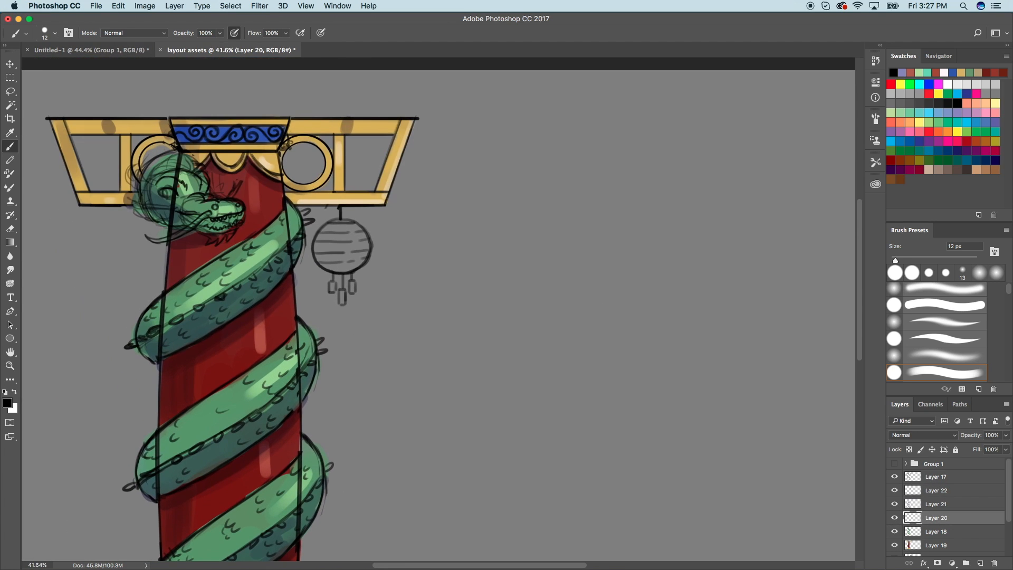
Sample the light blue of the cloud ornament in the gold dragon pillar picture on the Untitled-1 board and return to layout assets.
click(13, 132)
click(266, 134)
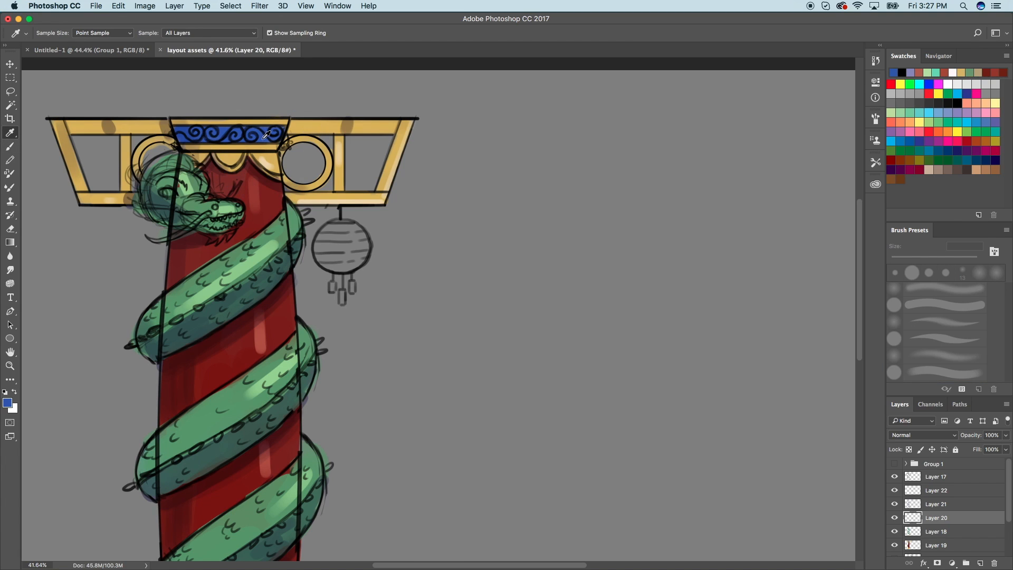
click(90, 51)
scroll(331, 215, down, 5)
scroll(331, 214, left, 5)
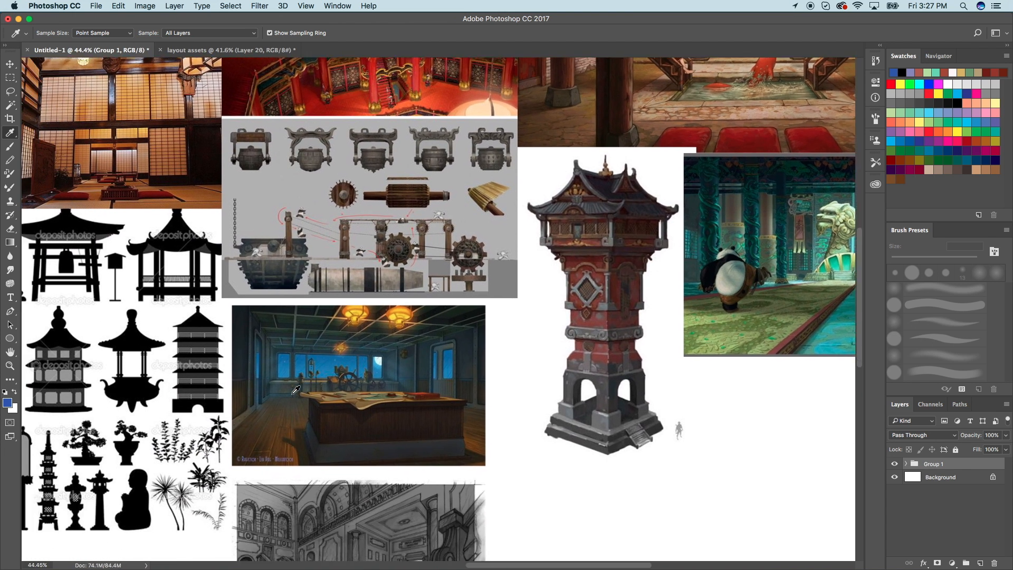
scroll(296, 384, down, 5)
scroll(154, 353, up, 8)
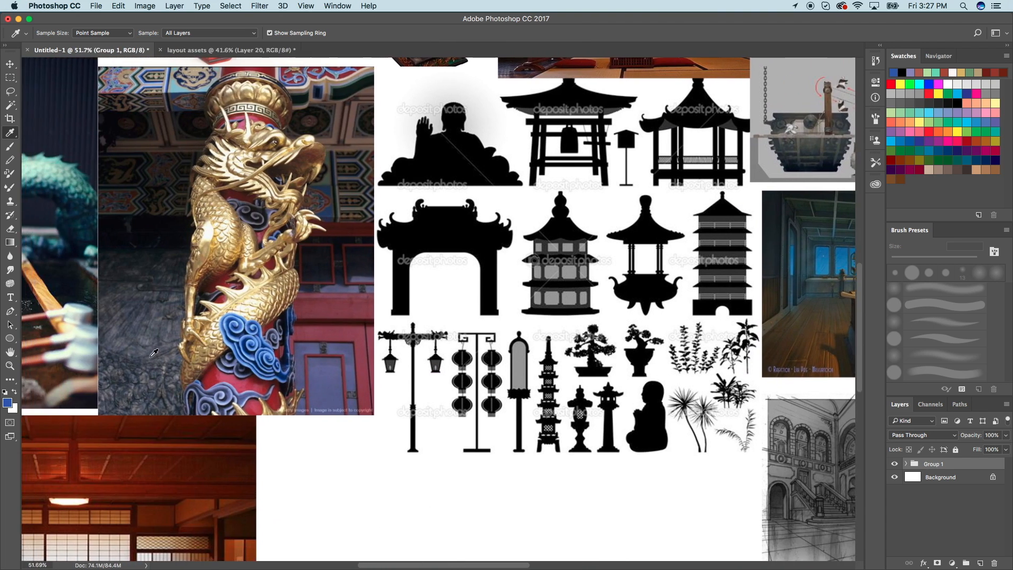
scroll(154, 353, up, 4)
click(157, 349)
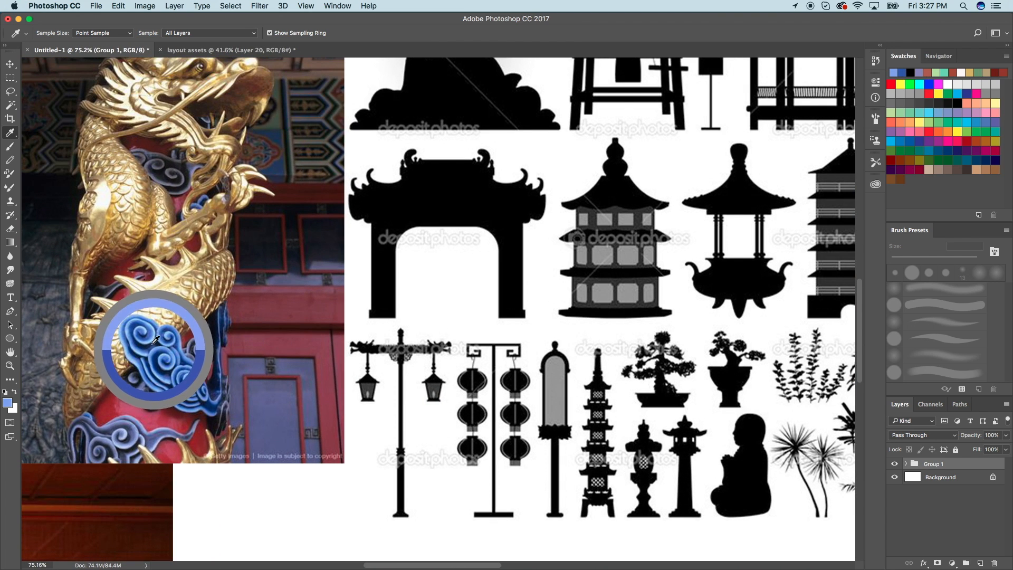
click(218, 49)
Set the brush to 54 px and paint light blue highlights on the blue bands of the column's capital and base.
key(b)
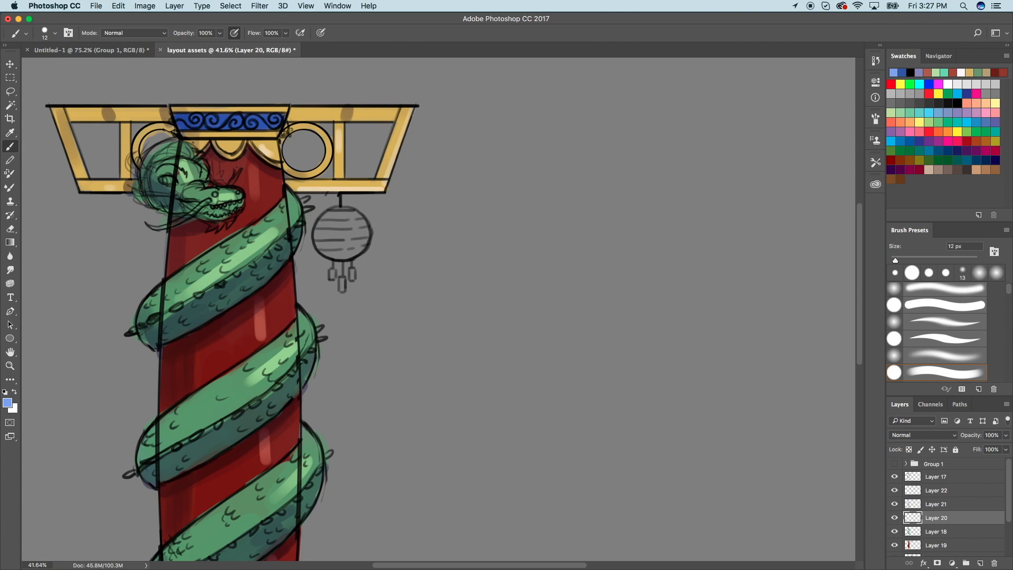
click(914, 258)
scroll(259, 121, down, 3)
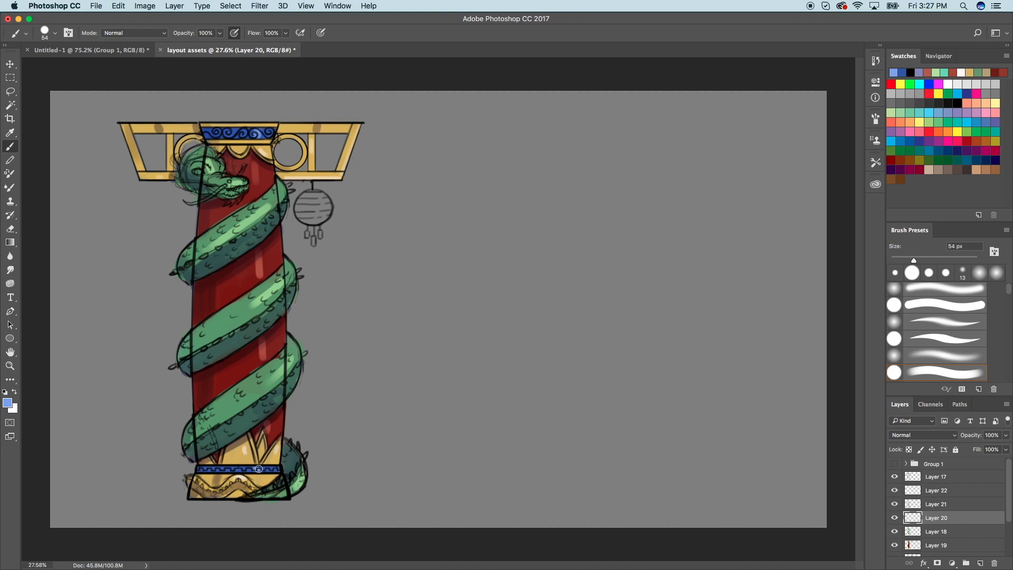
Check how the whole column reads from afar and up close, with the line art layer, Layer 17, hidden and shown.
scroll(643, 444, down, 5)
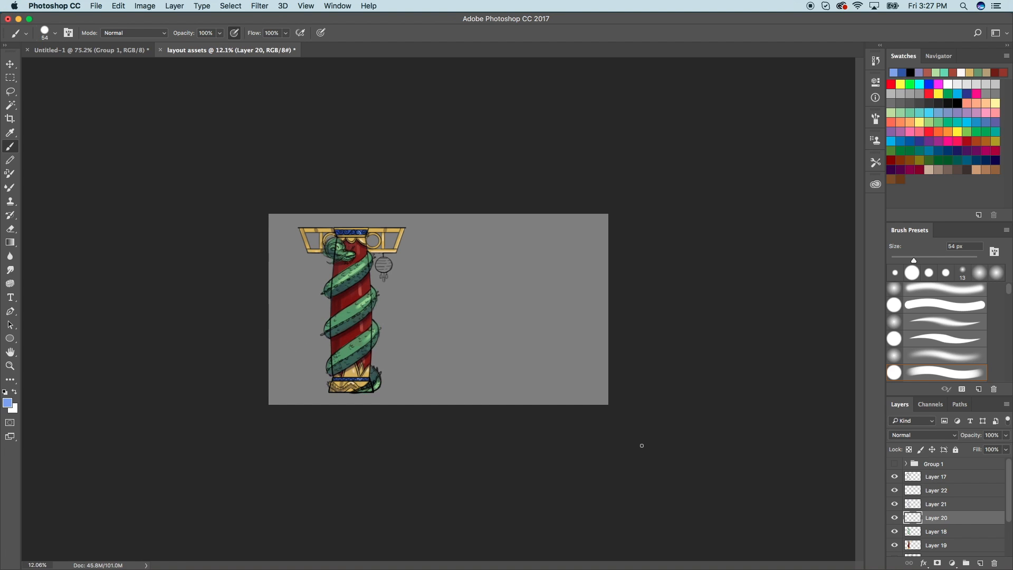
scroll(641, 445, up, 2)
scroll(644, 442, down, 2)
scroll(646, 441, up, 3)
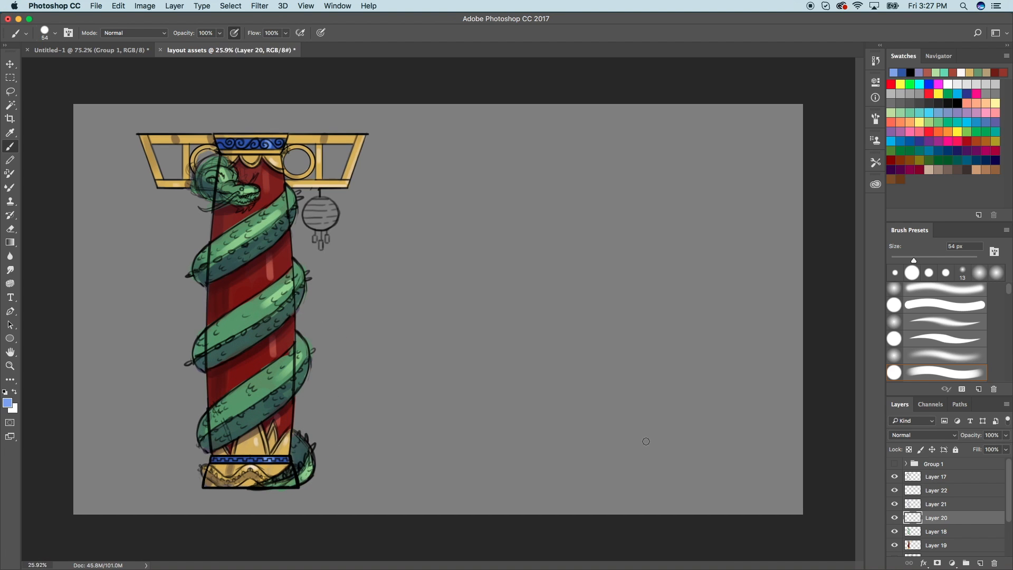
scroll(645, 440, up, 2)
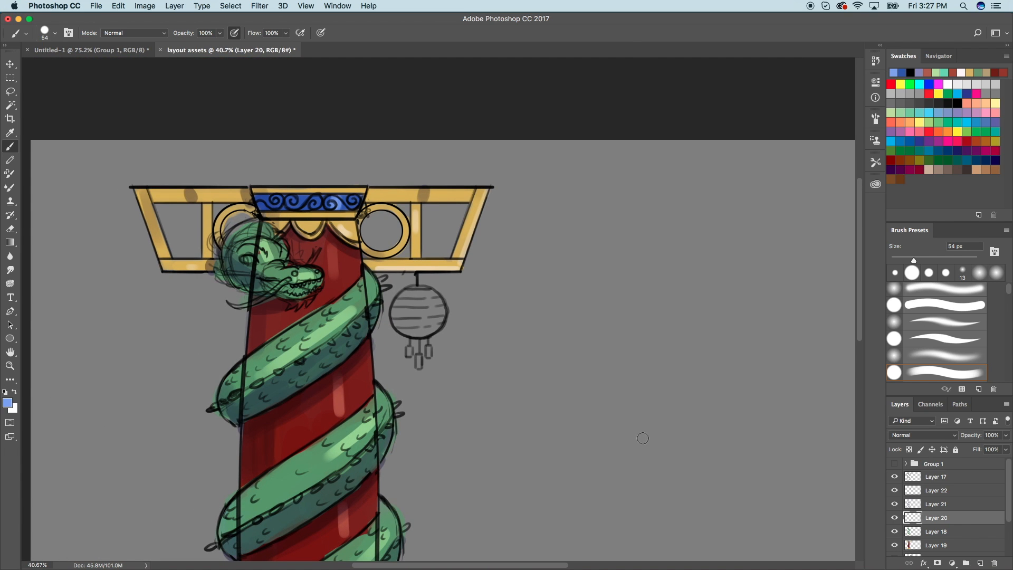
scroll(600, 330, down, 1)
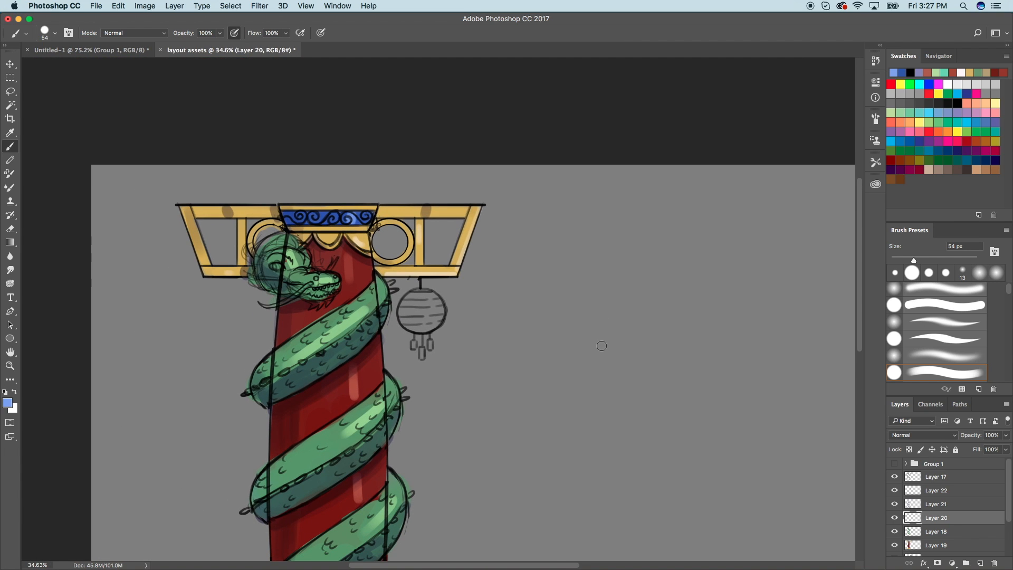
click(895, 477)
click(895, 477)
click(895, 476)
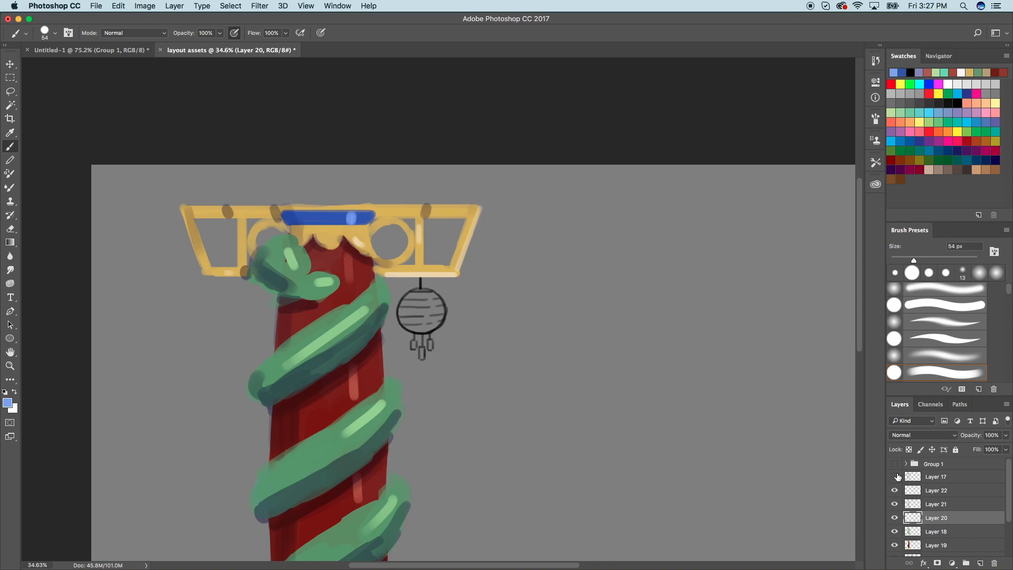
scroll(896, 476, down, 3)
click(895, 477)
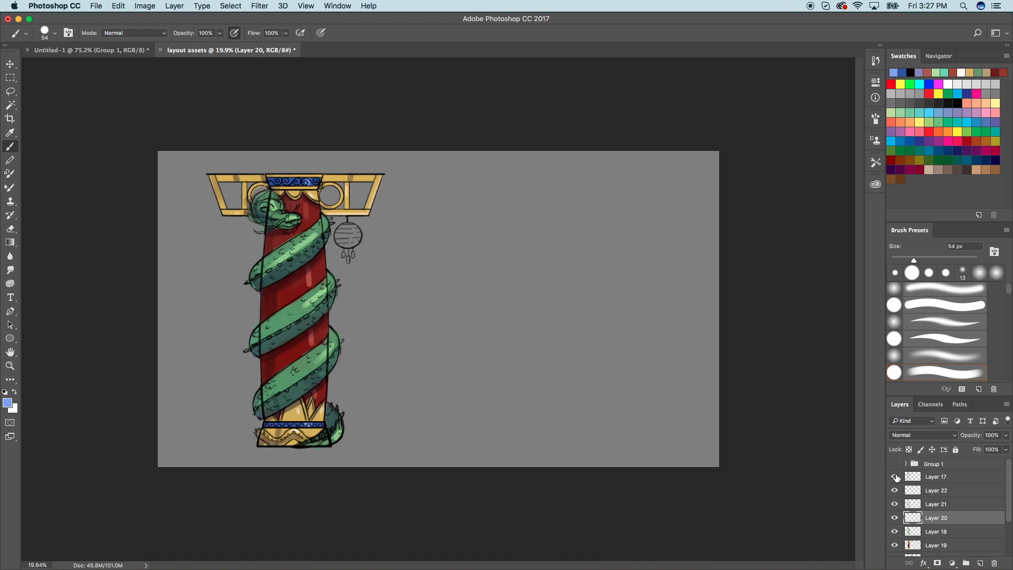
Toggle the base colour layer, Layer 19, to check its contents, and add a new layer between it and Layer 2.
click(918, 548)
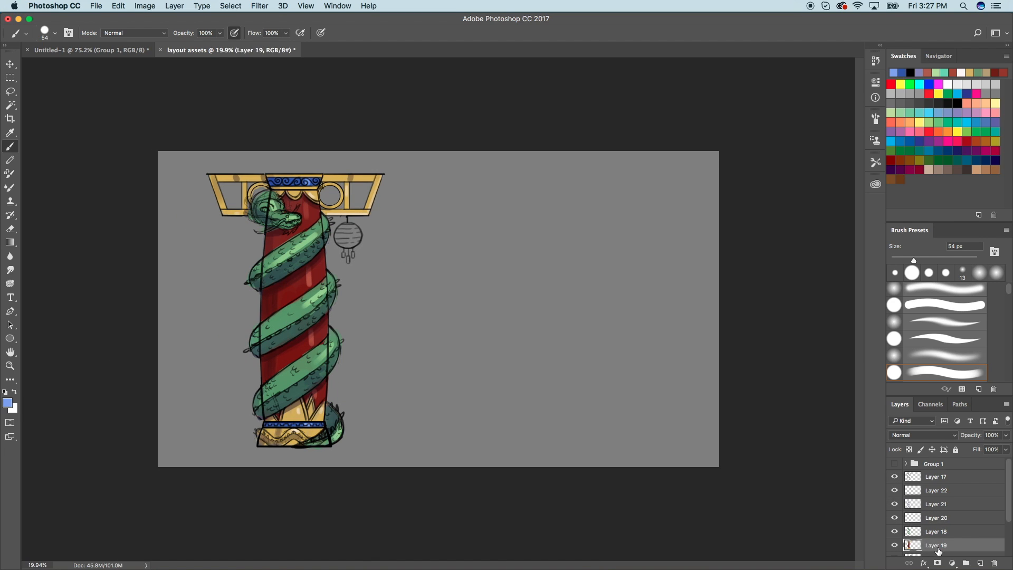
scroll(942, 551, down, 1)
click(895, 538)
click(895, 538)
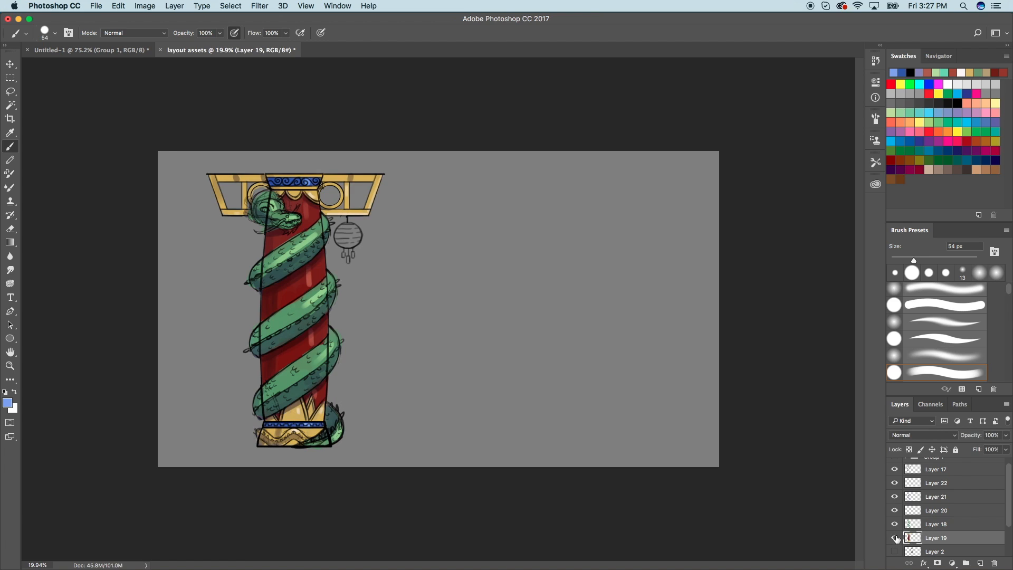
click(941, 550)
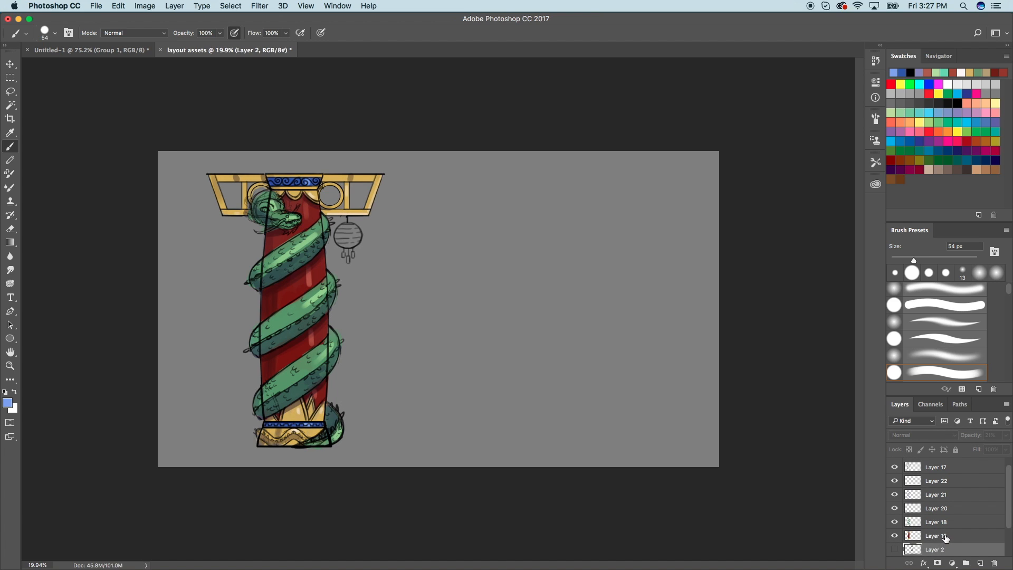
click(980, 563)
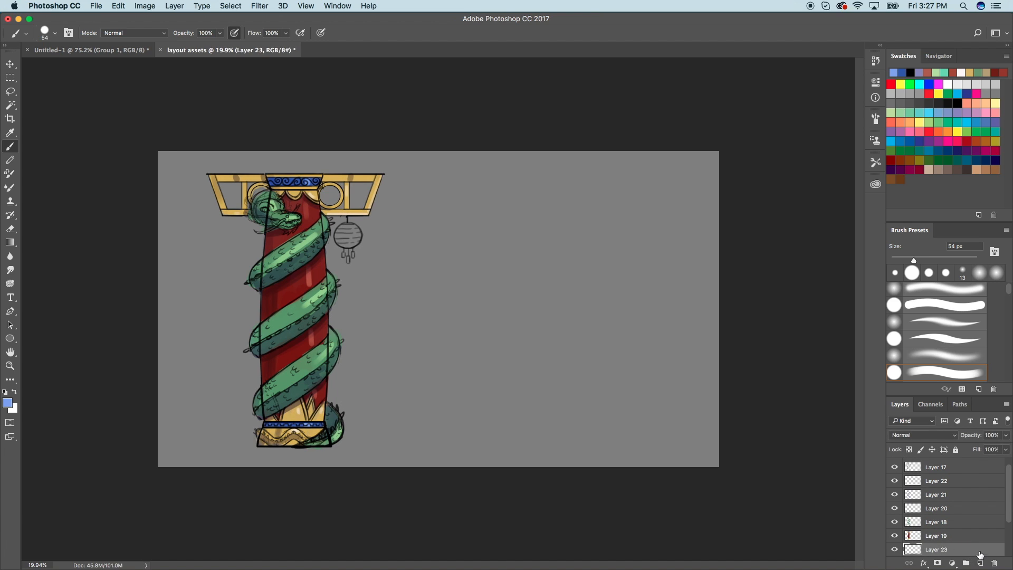
Sample the pale yellow of the long paper lantern in the wooden interior picture on Untitled-1 and return to layout assets with the brush.
click(89, 49)
click(10, 133)
scroll(438, 286, down, 5)
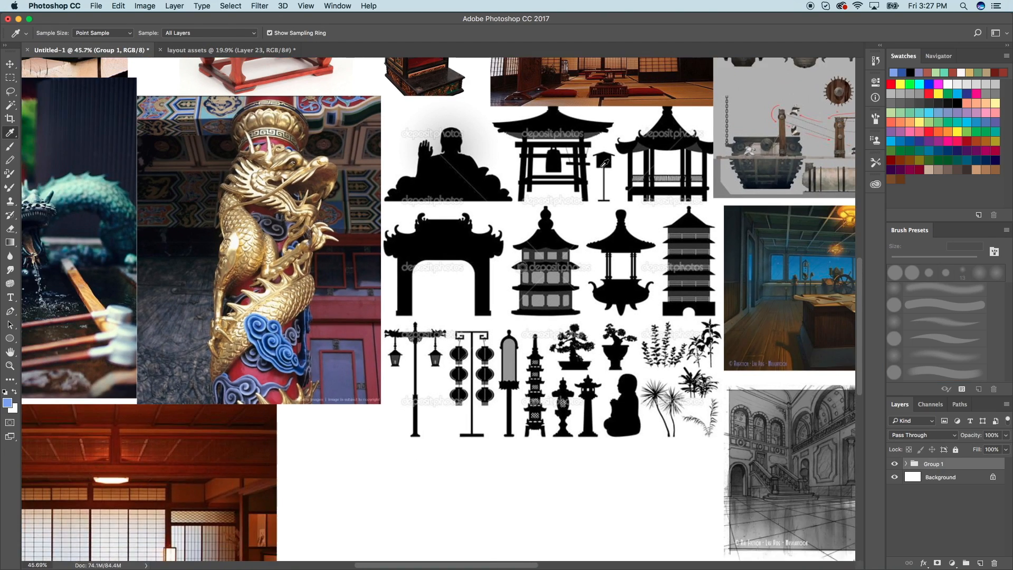
scroll(592, 178, up, 5)
scroll(593, 178, up, 2)
scroll(488, 185, up, 2)
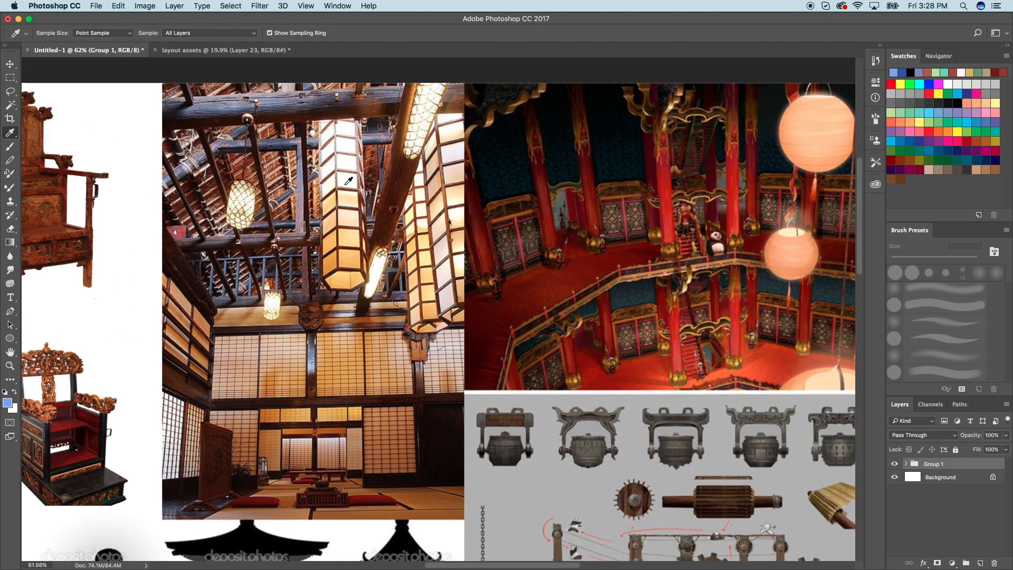
drag(349, 187, 339, 172)
click(226, 50)
key(b)
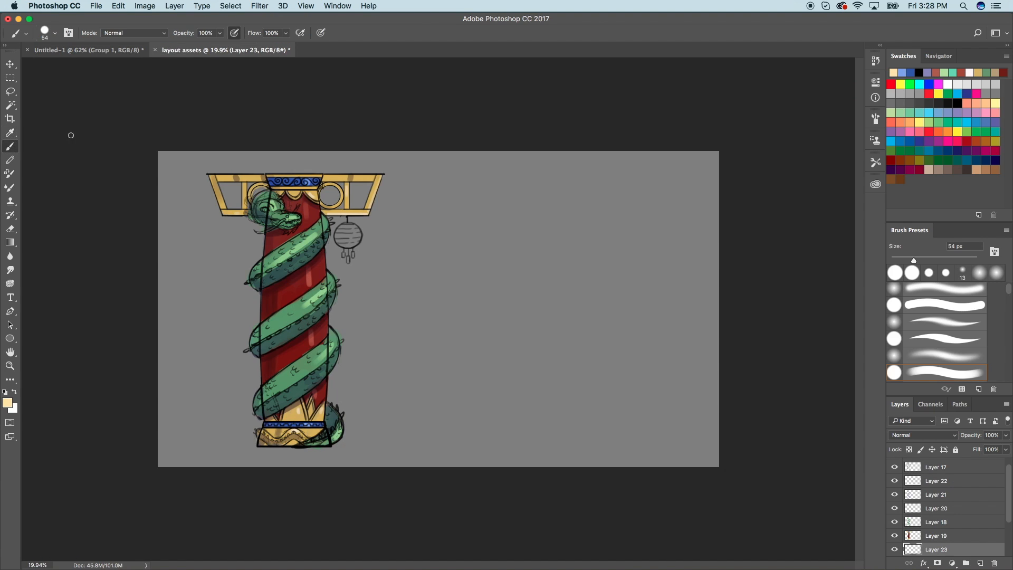
Fill the round lantern and its three pendants with pale yellow, varying the brush size and finishing the body at 77 px.
scroll(319, 209, up, 3)
scroll(319, 208, up, 2)
drag(914, 260, 933, 258)
mouse_move(380, 182)
mouse_down()
mouse_move(353, 211)
mouse_move(370, 214)
mouse_move(394, 192)
mouse_move(374, 203)
mouse_up()
drag(939, 260, 904, 260)
mouse_move(360, 250)
mouse_down()
mouse_move(375, 271)
mouse_move(389, 252)
mouse_up()
mouse_move(903, 260)
mouse_down()
mouse_move(891, 260)
mouse_move(924, 260)
mouse_up()
mouse_move(376, 210)
mouse_down()
mouse_move(361, 189)
mouse_move(374, 216)
mouse_move(386, 187)
mouse_move(382, 218)
mouse_move(364, 198)
mouse_up()
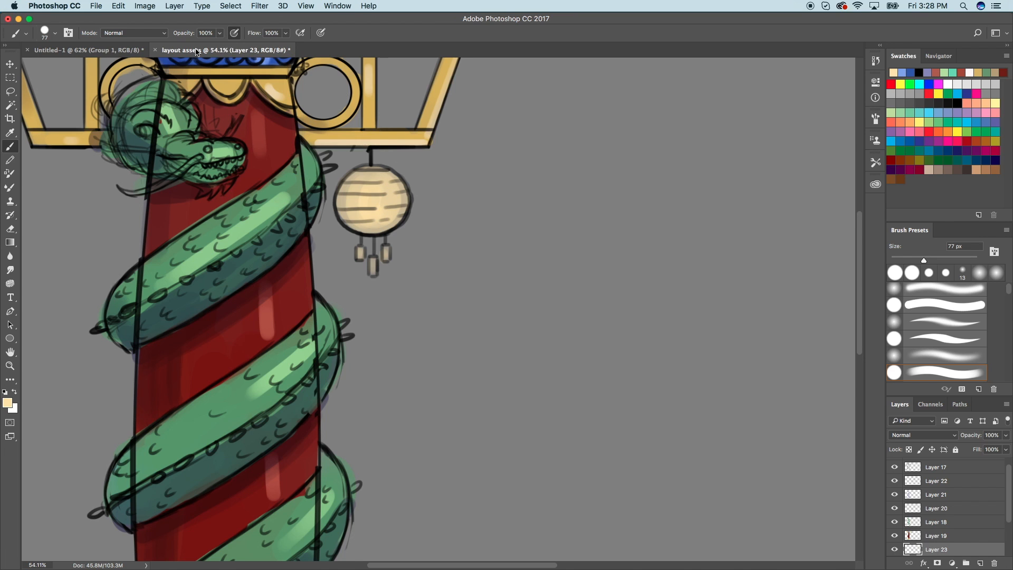
Sample a near-white from the lit paper lantern on the Untitled-1 board and brush it into the middle of the round lantern.
click(87, 50)
key(i)
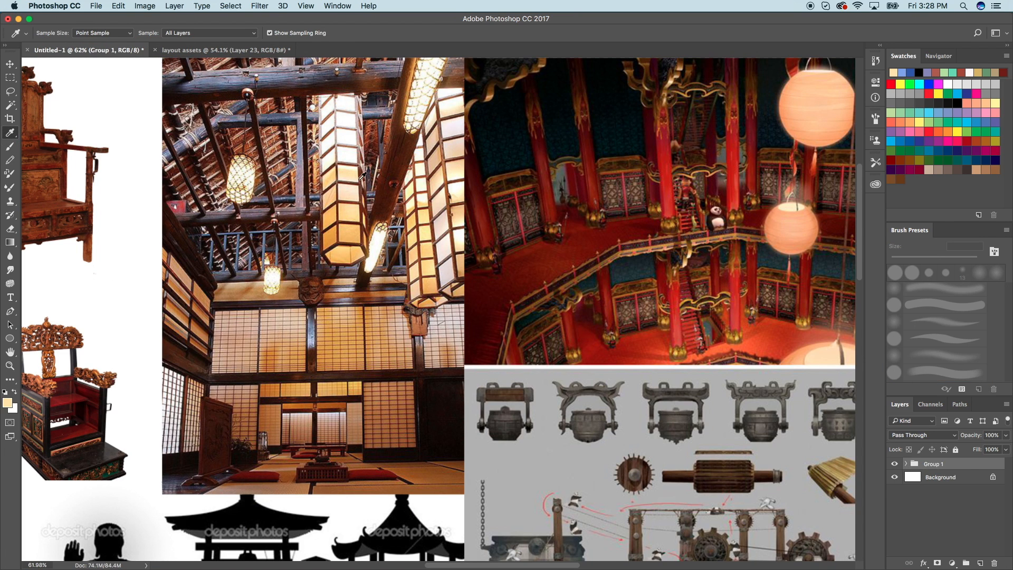
click(351, 159)
click(222, 50)
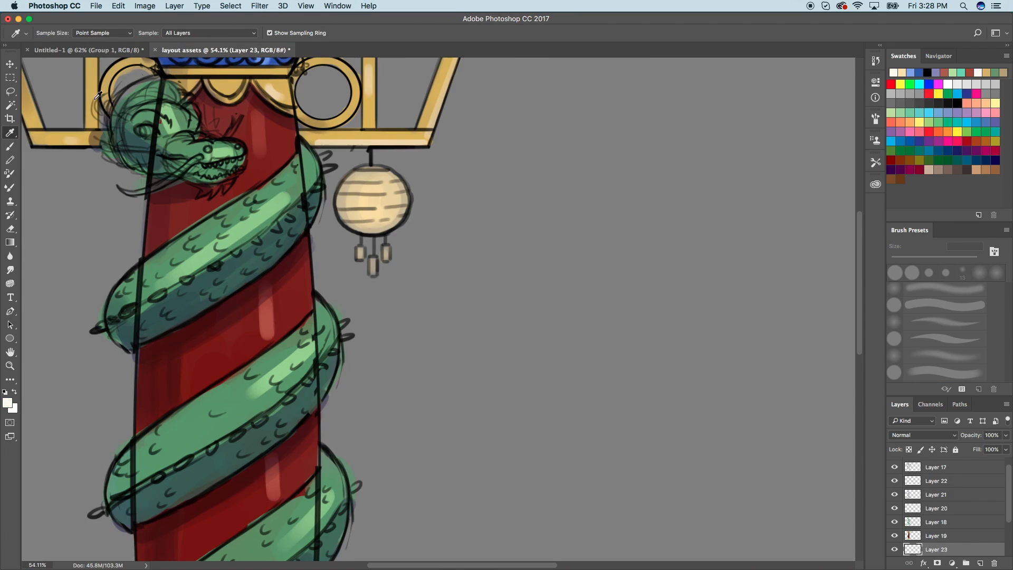
click(14, 146)
mouse_move(374, 195)
mouse_down()
mouse_move(374, 217)
mouse_move(360, 211)
mouse_move(380, 214)
mouse_move(364, 208)
mouse_move(374, 223)
mouse_up()
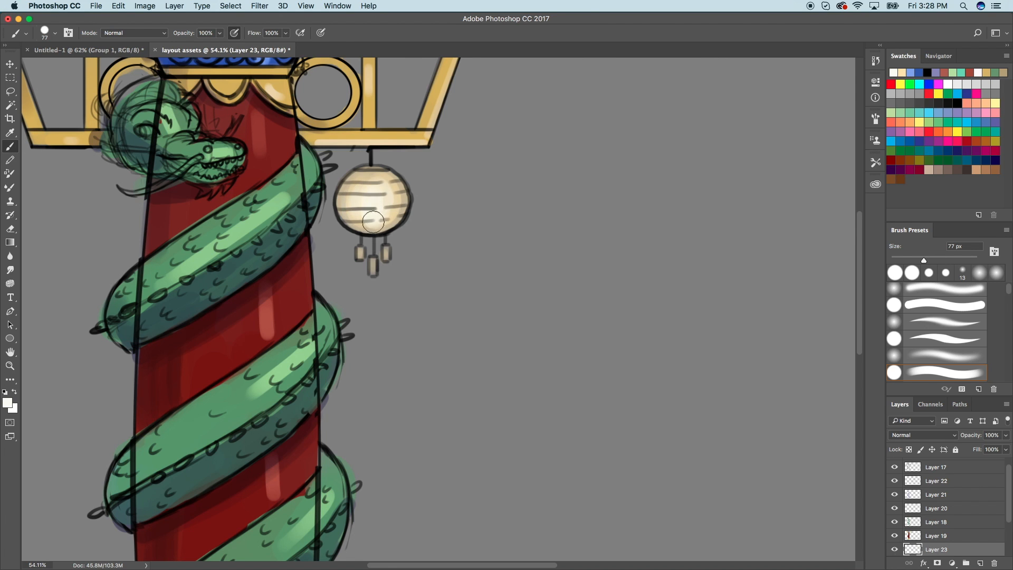
key(super+minus)
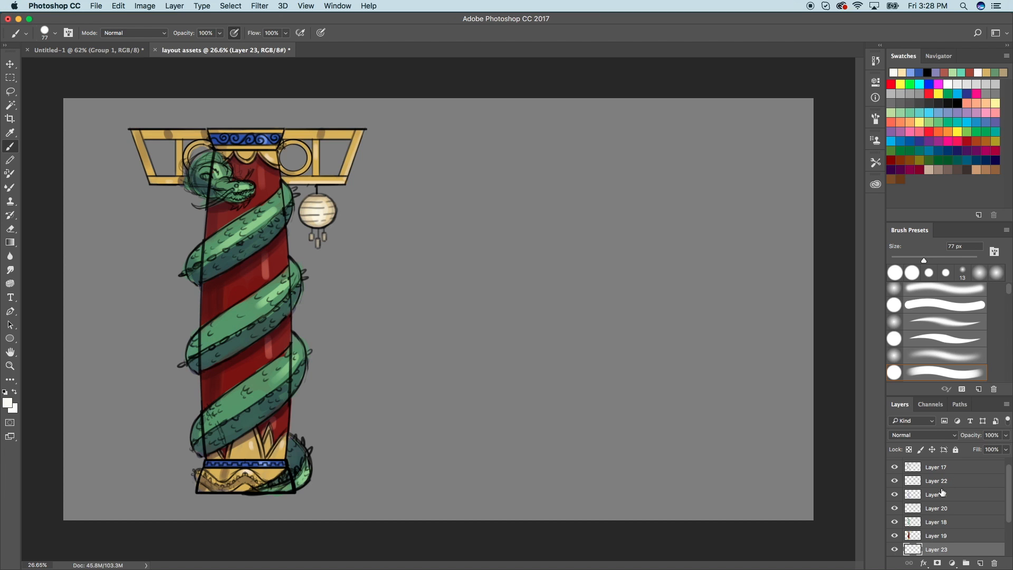
Toggle the visibility of Layer 17 and Layer 22 and add a new layer directly above Layer 22.
click(894, 467)
click(895, 467)
click(895, 481)
click(895, 481)
click(895, 481)
click(895, 481)
click(913, 480)
click(981, 563)
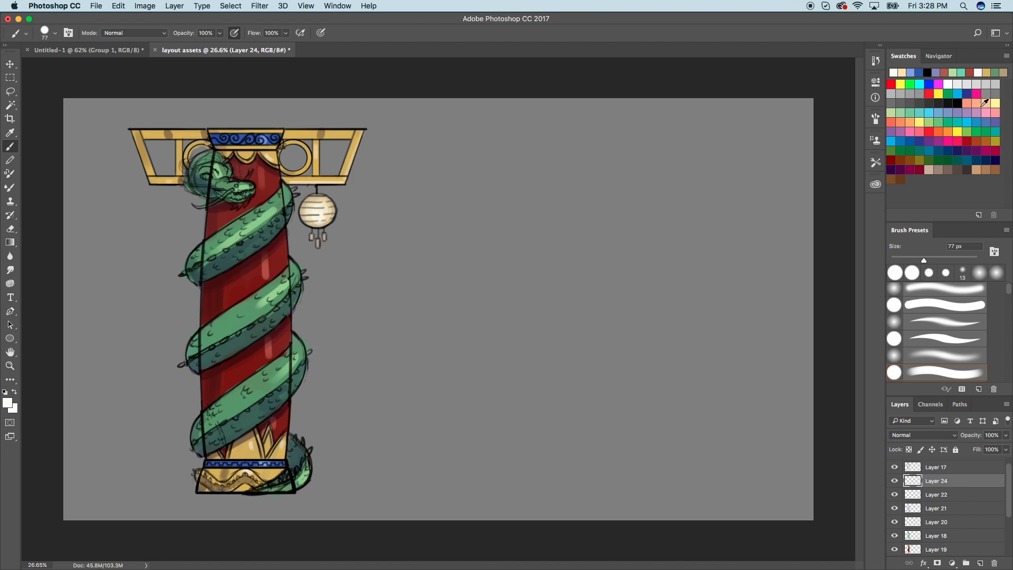
Paint a salmon glow around the lantern and onto the nearby dragon coils with a soft round brush at 196 px.
click(967, 104)
key(super+plus)
drag(926, 260, 956, 263)
click(943, 359)
mouse_move(253, 144)
mouse_down()
mouse_move(226, 173)
mouse_move(235, 131)
mouse_move(222, 154)
mouse_move(252, 189)
mouse_move(237, 185)
mouse_move(226, 134)
mouse_move(210, 129)
mouse_move(181, 175)
mouse_move(198, 248)
mouse_move(204, 242)
mouse_move(213, 258)
mouse_move(210, 277)
mouse_move(213, 268)
mouse_move(194, 311)
mouse_move(204, 277)
mouse_move(163, 318)
mouse_move(190, 302)
mouse_move(194, 328)
mouse_up()
scroll(220, 182, up, 5)
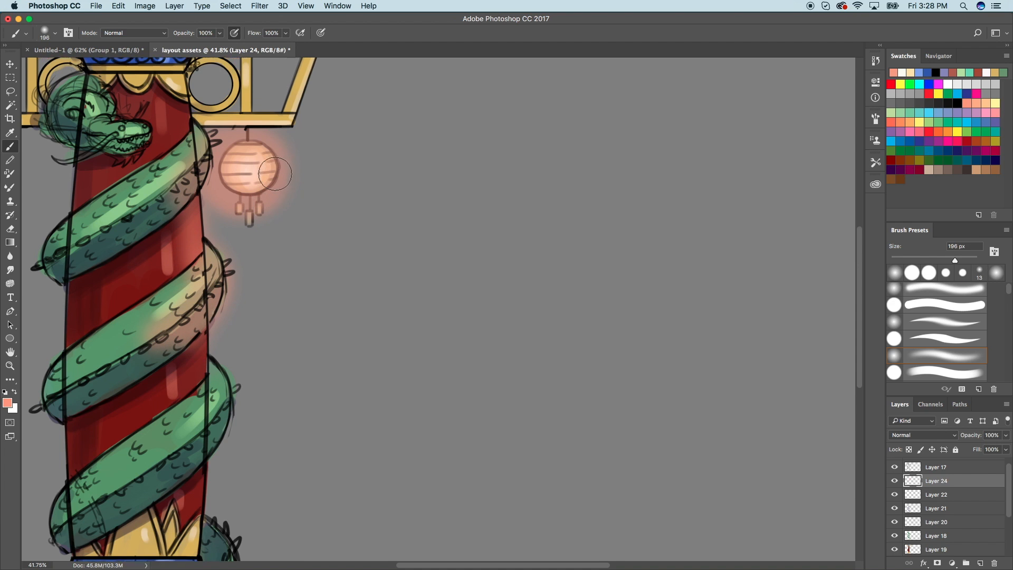
mouse_move(220, 183)
mouse_down()
mouse_move(212, 222)
mouse_move(203, 161)
mouse_move(193, 204)
mouse_move(163, 209)
mouse_move(228, 213)
mouse_move(181, 209)
mouse_up()
mouse_move(288, 229)
mouse_down()
mouse_move(249, 230)
mouse_move(256, 273)
mouse_move(301, 263)
mouse_move(306, 226)
mouse_move(304, 254)
mouse_move(258, 298)
mouse_up()
Set the glow layer's blending mode to Overlay and extend the glow onto the red shaft between the upper coils.
key(super+minus)
click(924, 435)
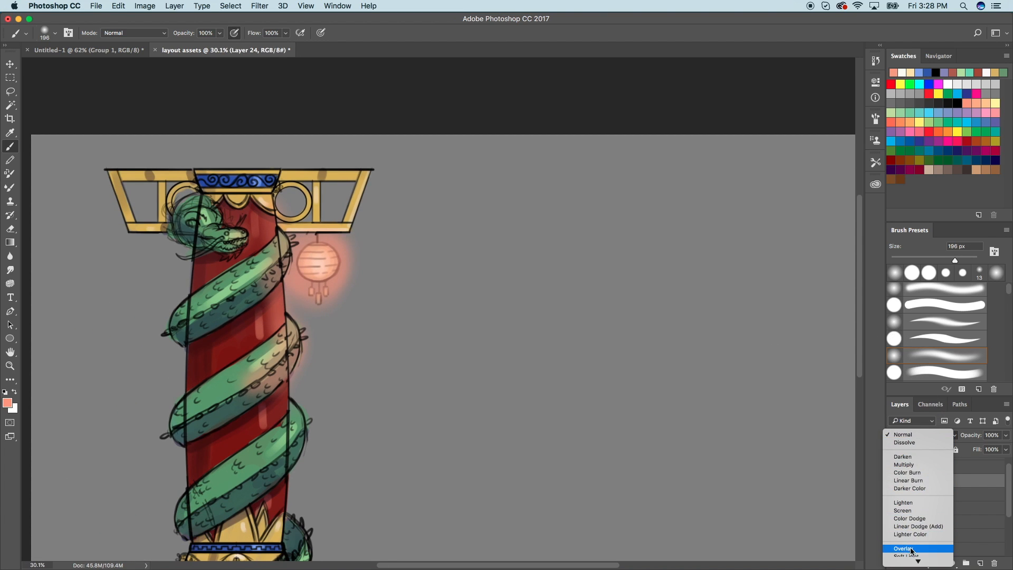
click(917, 537)
scroll(372, 393, down, 3)
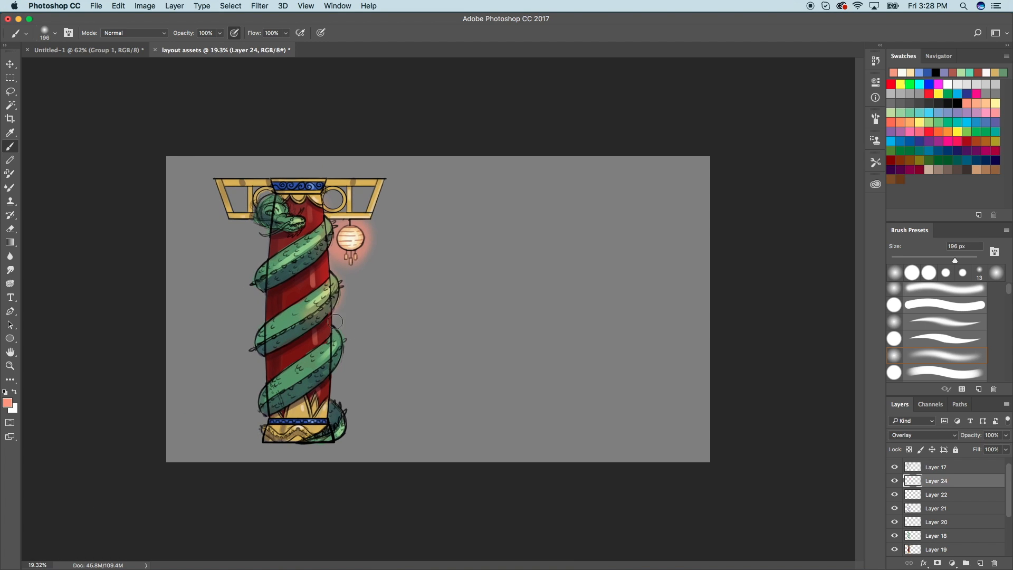
key(super+0)
drag(279, 239, 270, 260)
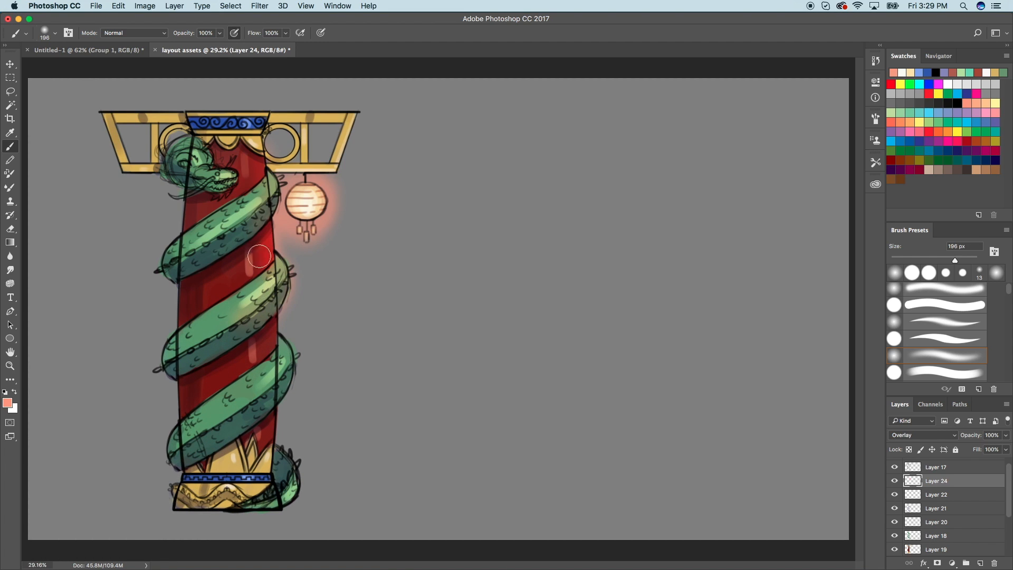
Lock the glow layer's transparent pixels and recolour the glow with the light orange swatch.
click(909, 450)
click(987, 104)
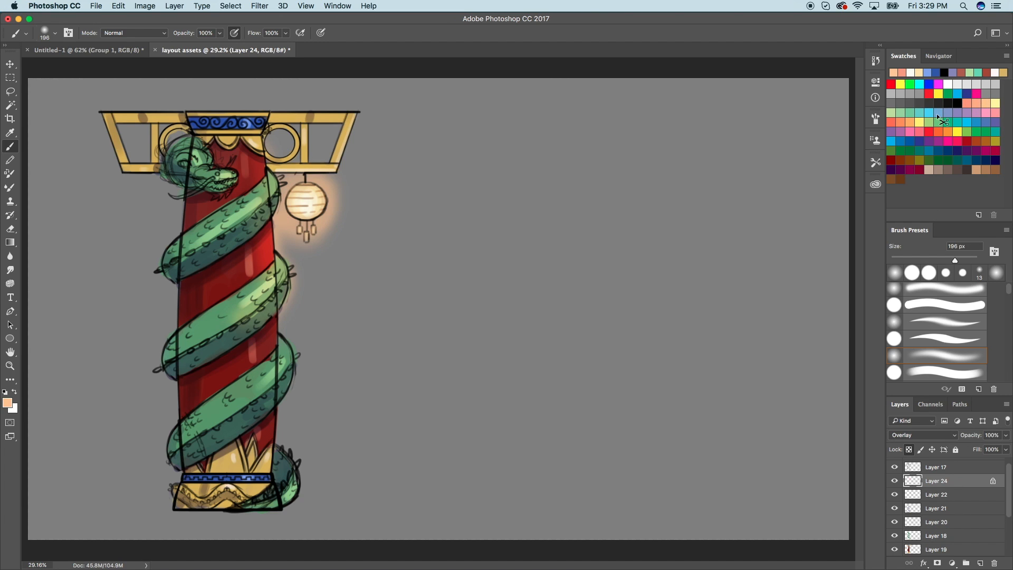
scroll(446, 332, down, 3)
scroll(445, 405, down, 2)
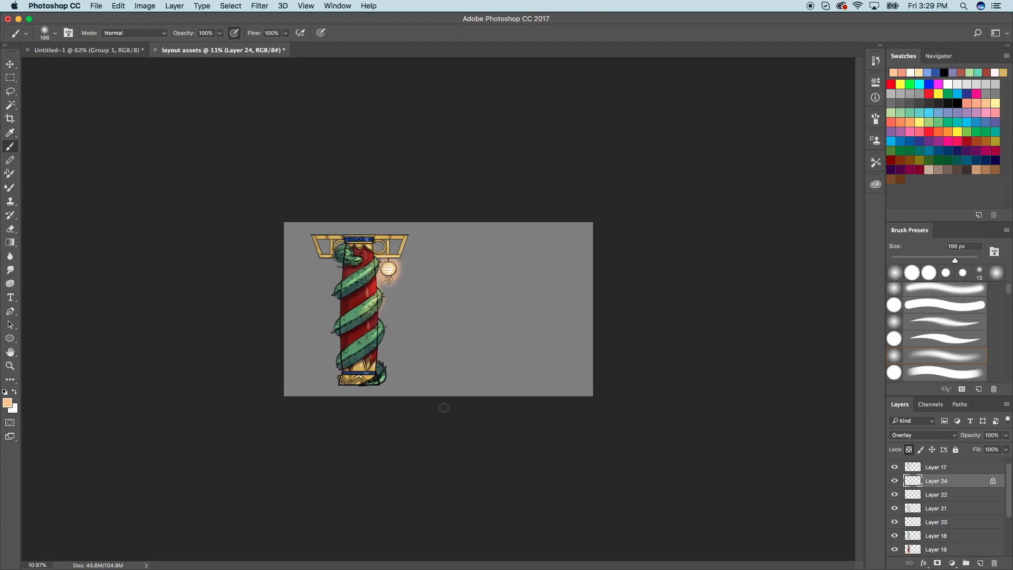
scroll(443, 409, up, 3)
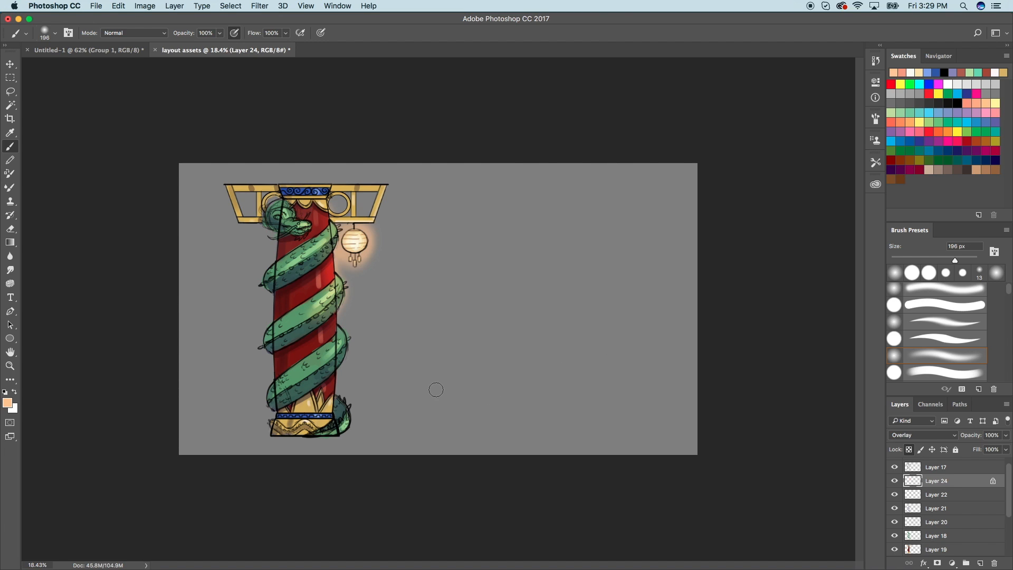
Compare the column with the lantern glow layer, Layer 24, hidden and shown, and inspect the lighting at several zoom levels.
click(895, 482)
click(894, 482)
click(895, 481)
click(895, 481)
key(super+0)
scroll(550, 348, down, 2)
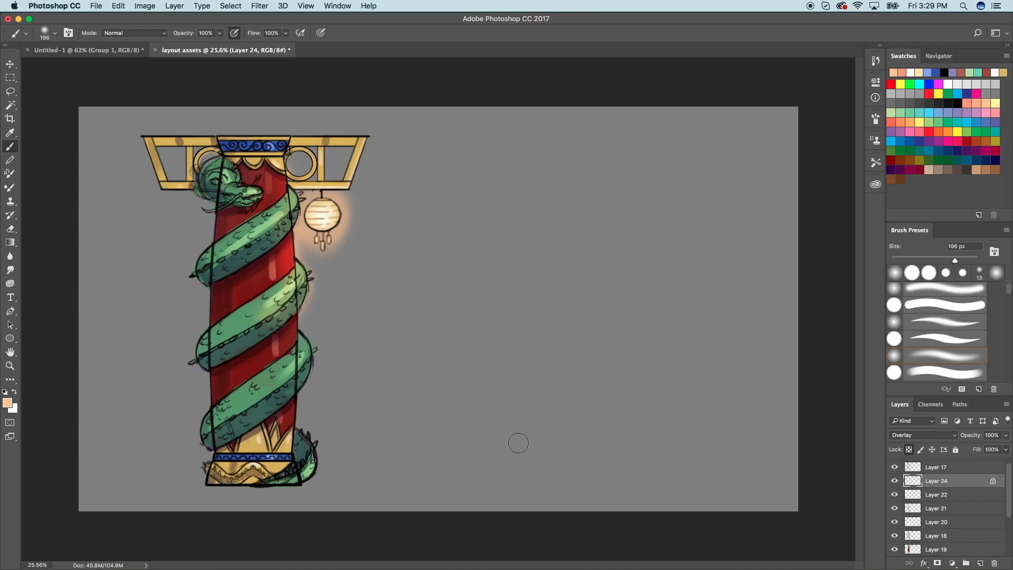
scroll(518, 443, up, 2)
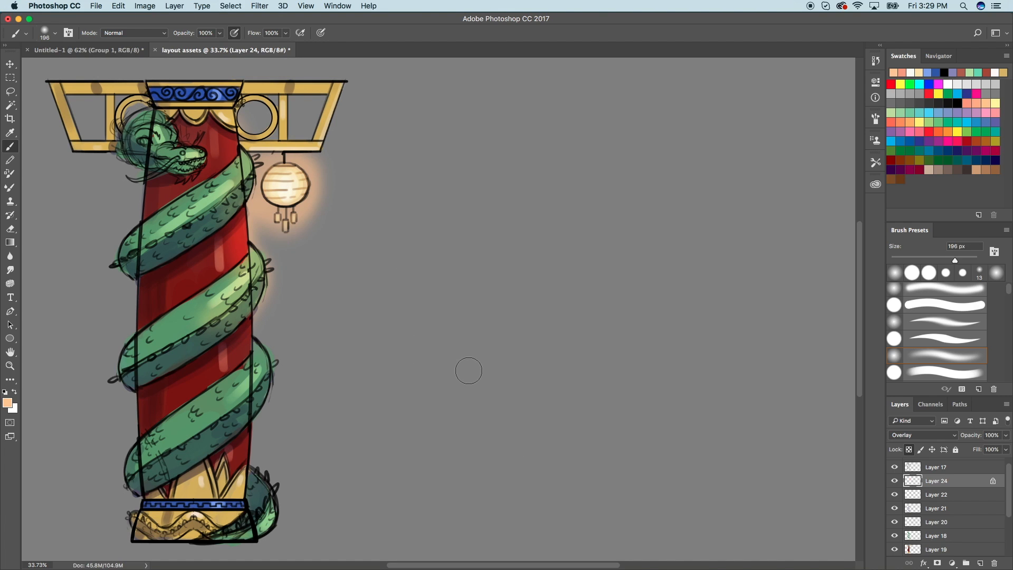
scroll(468, 370, down, 2)
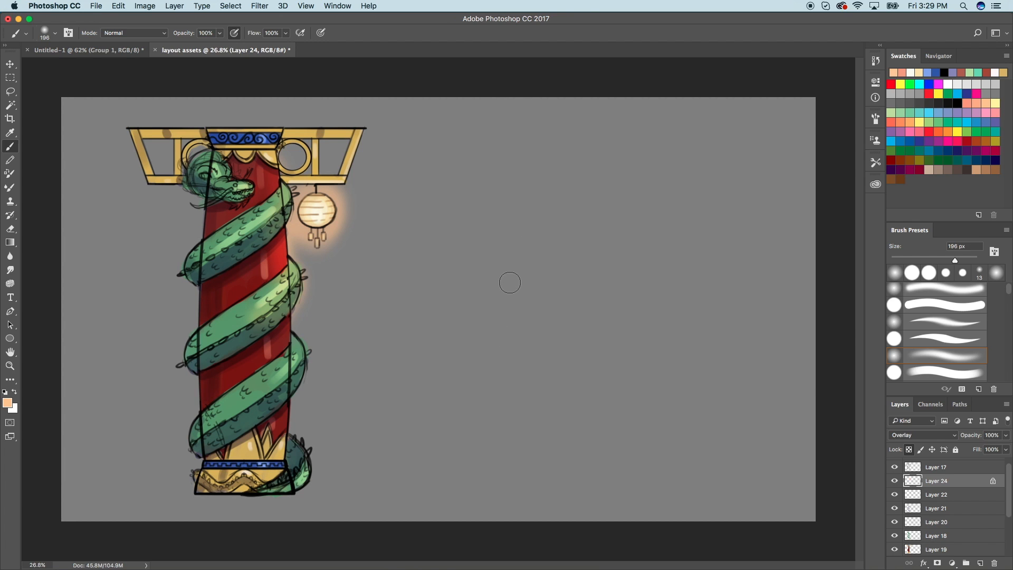
scroll(513, 293, up, 2)
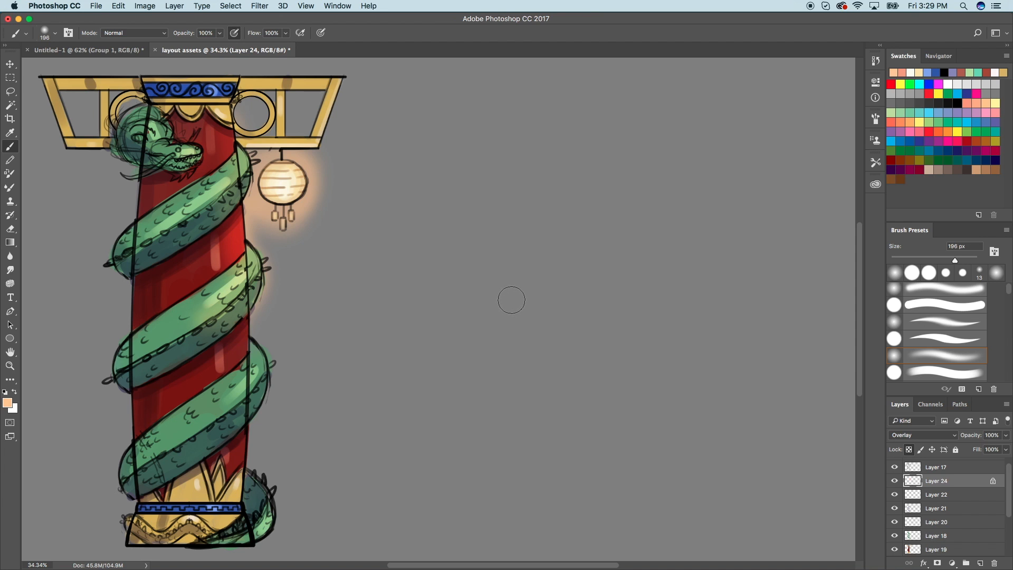
scroll(344, 176, up, 1)
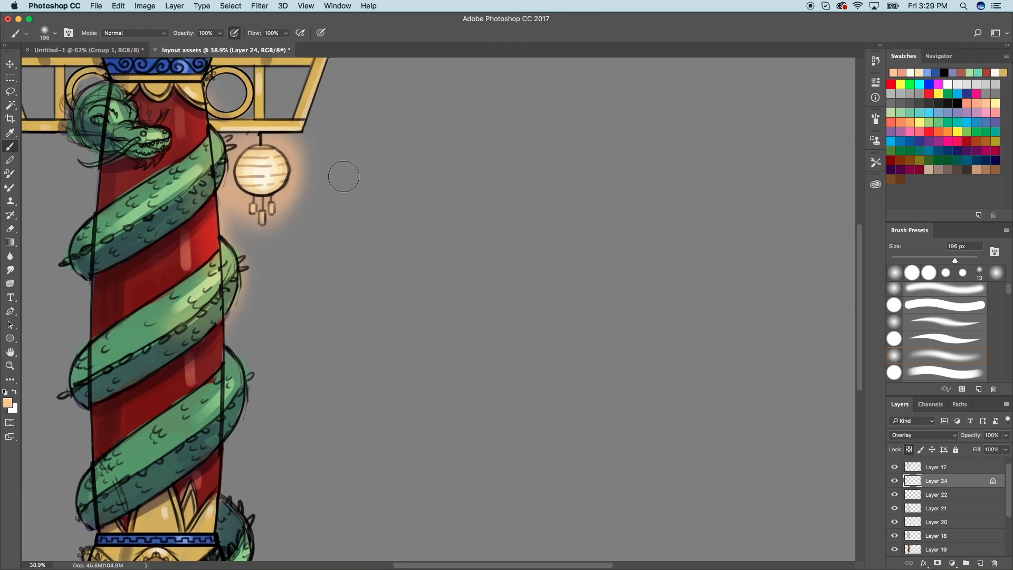
scroll(344, 176, down, 2)
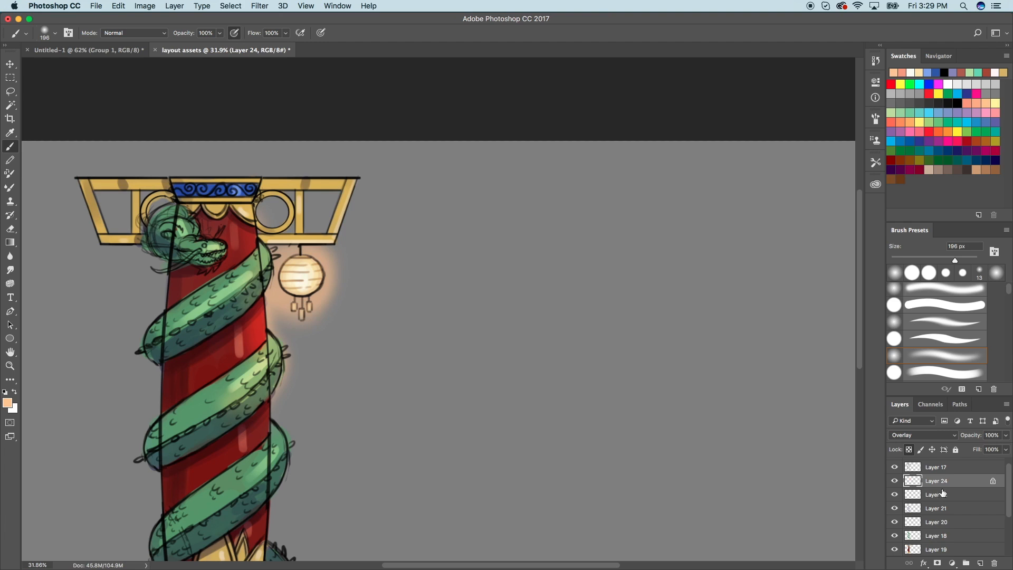
Add a new layer above the glow layer and set up a black hard round brush at 65 px, undoing the soft test stroke.
click(980, 564)
click(956, 105)
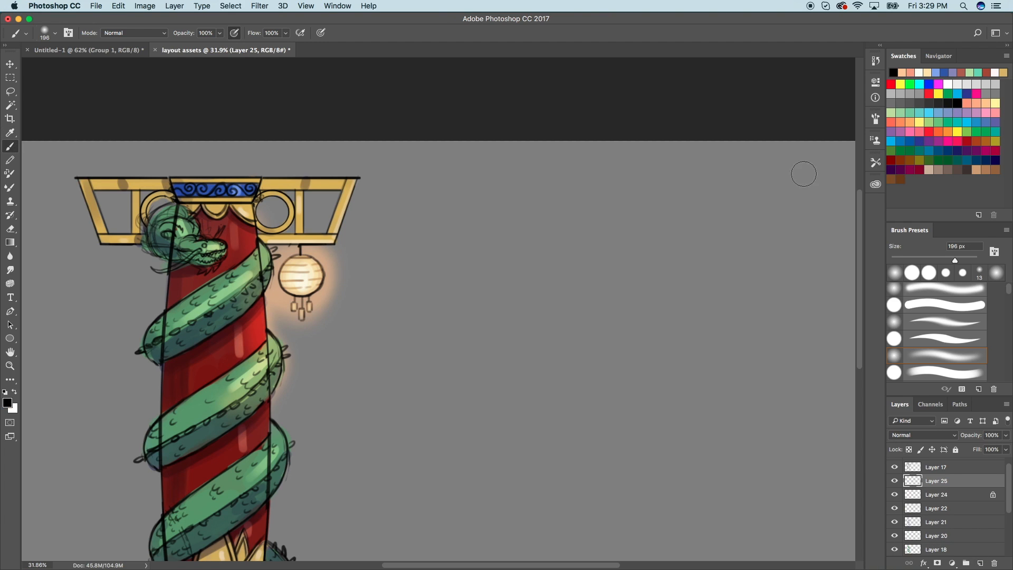
drag(453, 252, 455, 308)
key(super+z)
click(934, 375)
drag(955, 261, 919, 260)
Handwrite "THANK YOU" in large black capitals on the empty grey canvas beside the column's bracket.
drag(451, 227, 453, 298)
mouse_move(410, 230)
mouse_down()
mouse_move(493, 206)
mouse_move(482, 285)
mouse_up()
drag(469, 258, 510, 256)
drag(511, 222, 509, 282)
drag(535, 219, 535, 288)
drag(546, 209, 578, 266)
mouse_move(530, 253)
mouse_down()
mouse_move(628, 259)
mouse_move(618, 210)
mouse_up()
mouse_move(647, 195)
mouse_down()
mouse_move(651, 242)
mouse_move(689, 252)
mouse_up()
drag(719, 192, 739, 235)
drag(752, 204, 725, 266)
mouse_move(765, 225)
mouse_down()
mouse_move(818, 219)
mouse_move(830, 254)
mouse_up()
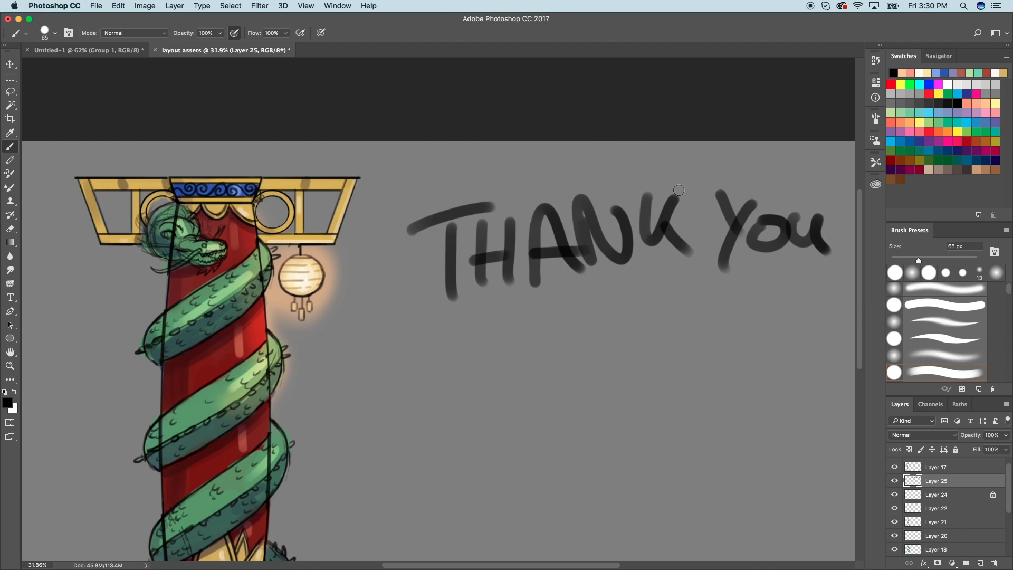